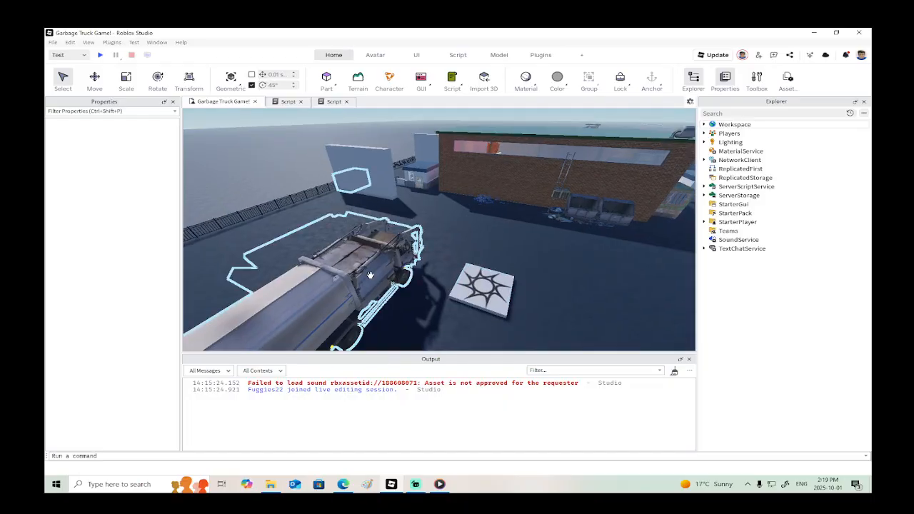
Step: Start a playtest, walk the avatar around to the garbage truck's cab and get into the driver's seat
{"action": "left_click", "coordinate": [101, 56]}
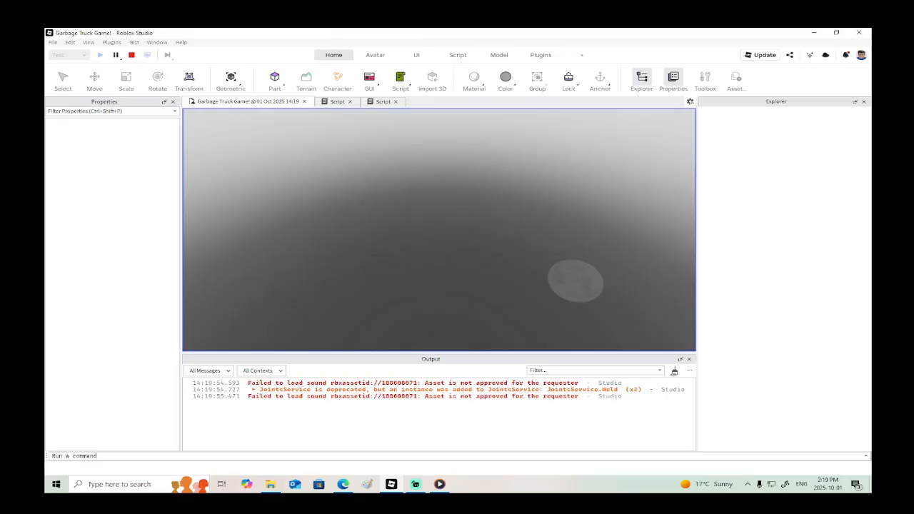
{"action": "key", "text": "w"}
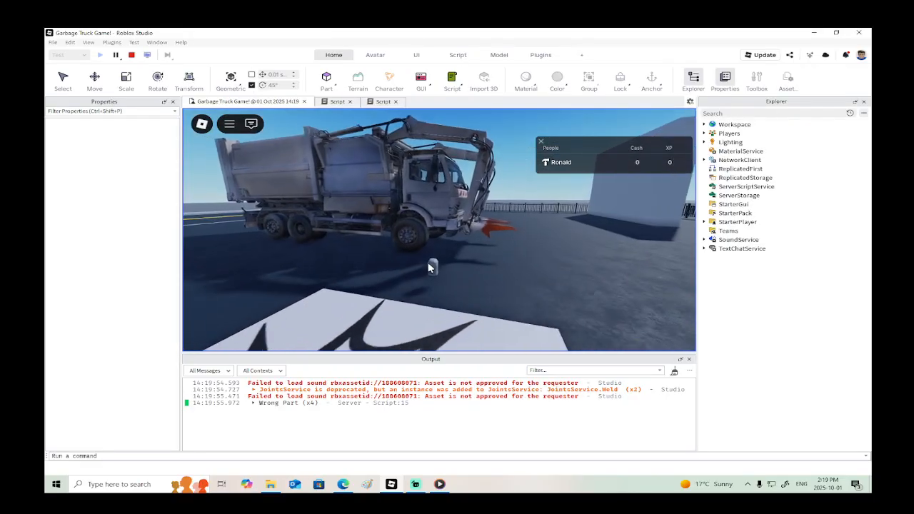
{"action": "key", "text": "w"}
{"action": "key", "text": "d"}
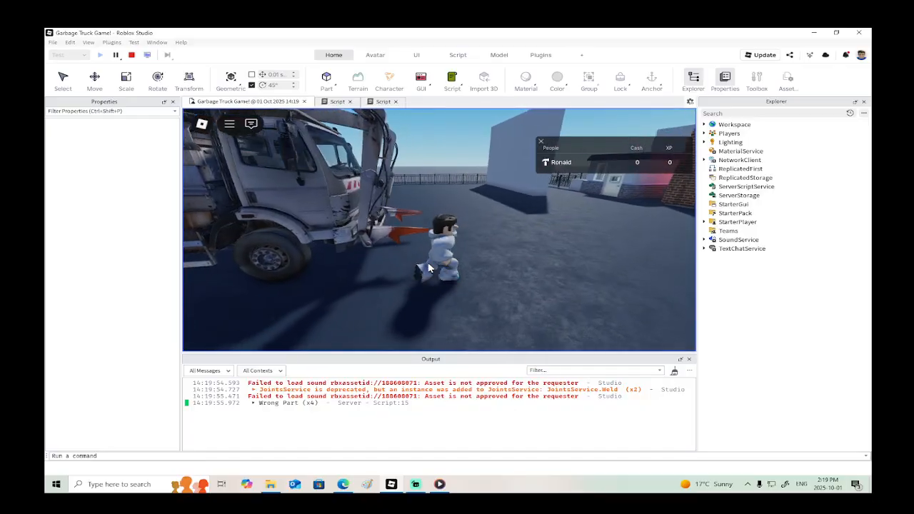
{"action": "right_click_drag", "start_coordinate": [429, 268], "coordinate": [430, 269]}
{"action": "key", "text": "w"}
{"action": "key", "text": "e"}
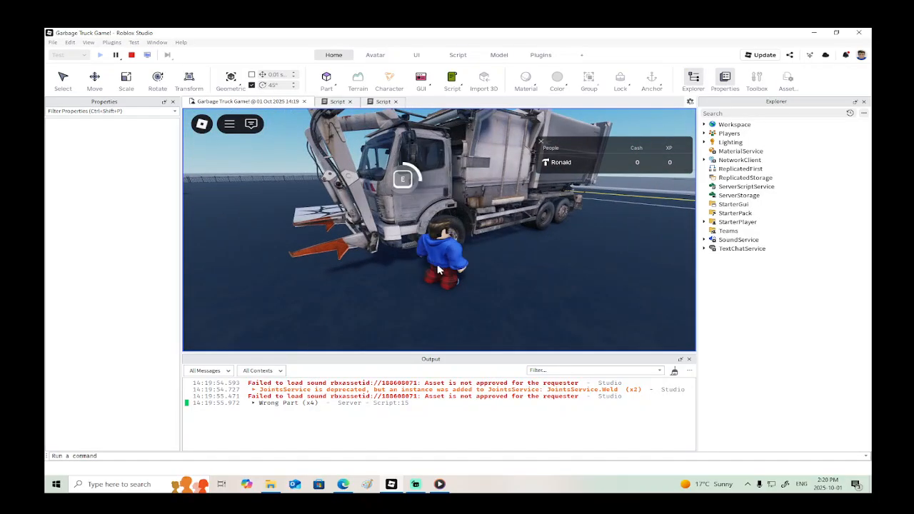
{"action": "right_click_drag", "start_coordinate": [559, 263], "coordinate": [559, 263]}
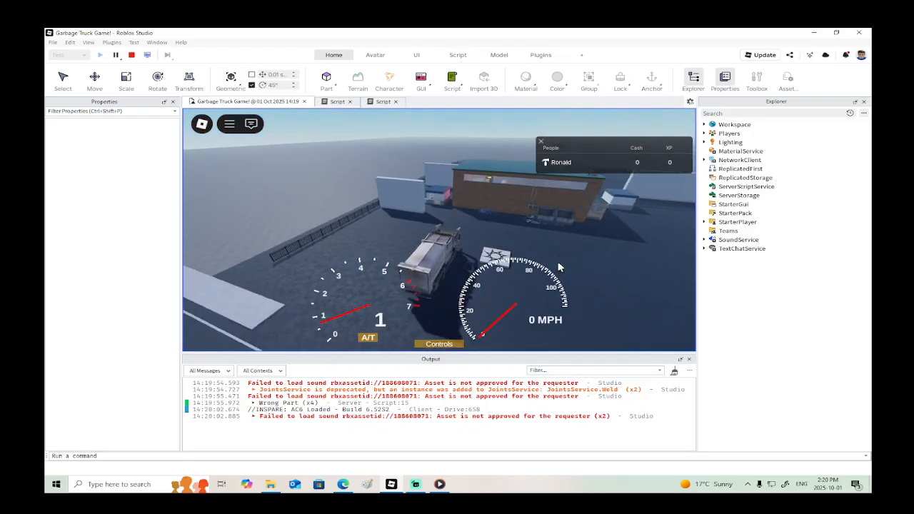
Step: Drive the garbage truck through the white wall and on to the green bins along the yard fence
{"action": "key", "text": "s"}
{"action": "key", "text": "s"}
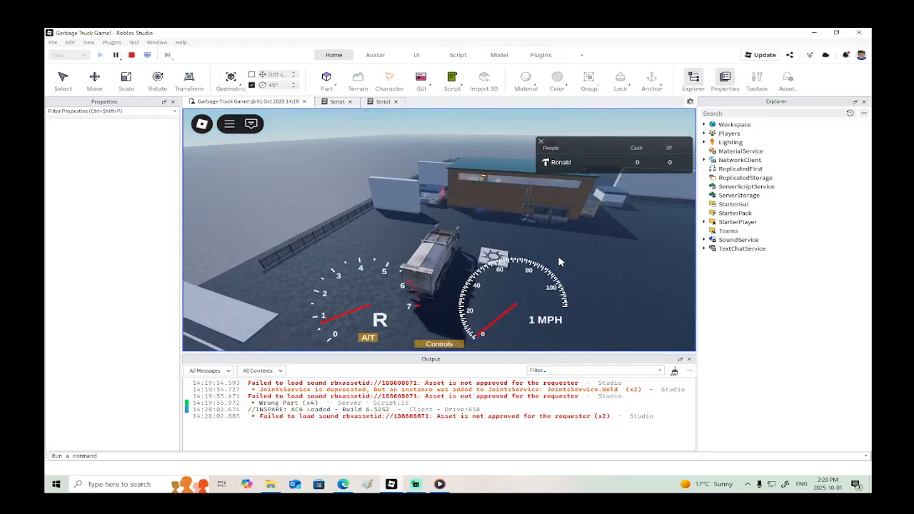
{"action": "key", "text": "w"}
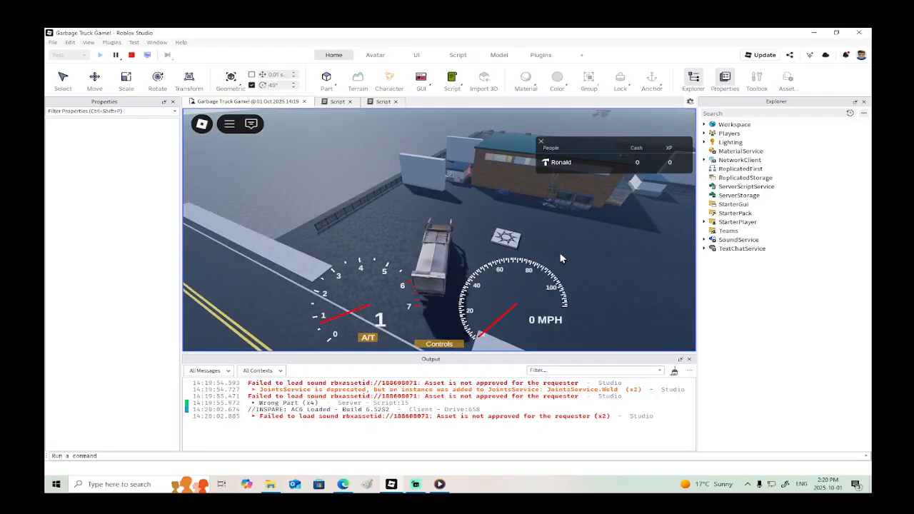
{"action": "key", "text": "w"}
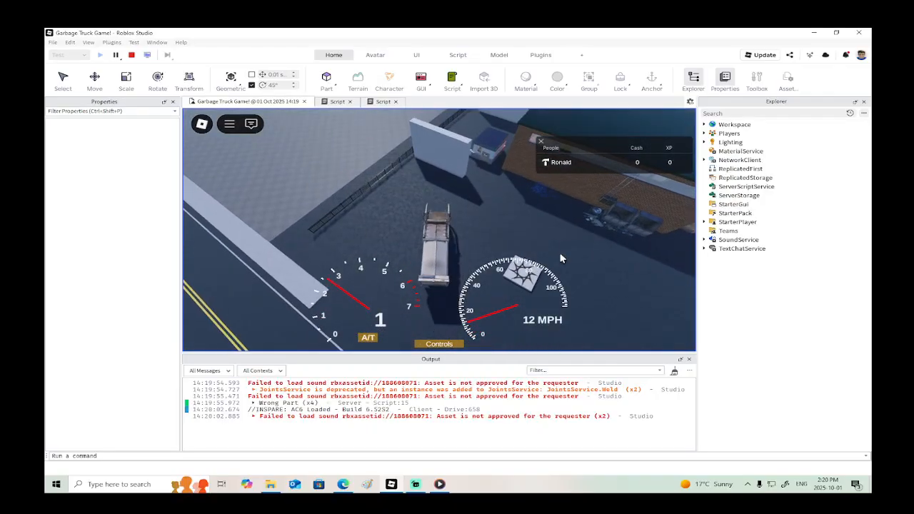
{"action": "key", "text": "s"}
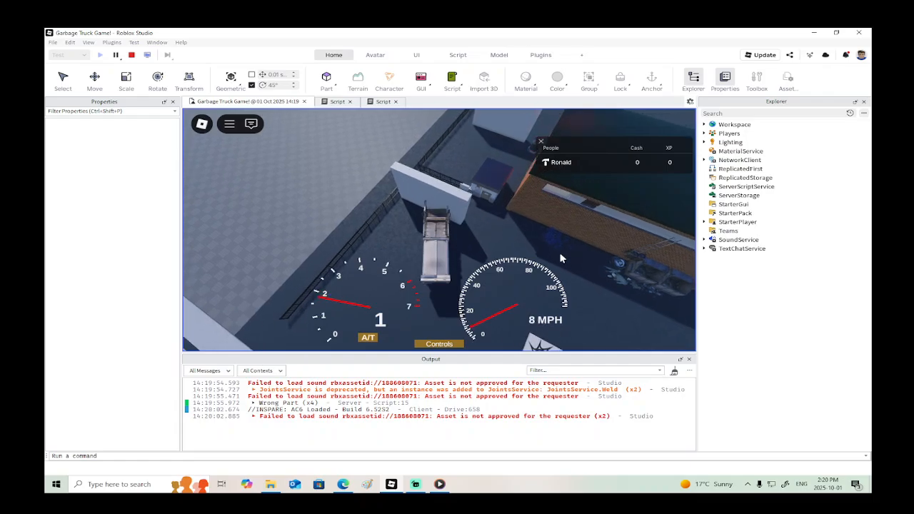
{"action": "key", "text": "w"}
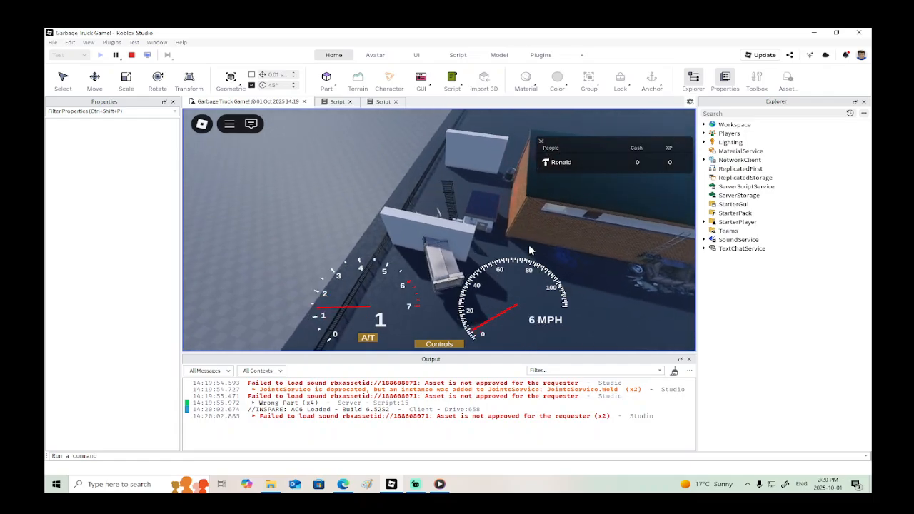
{"action": "key", "text": "w"}
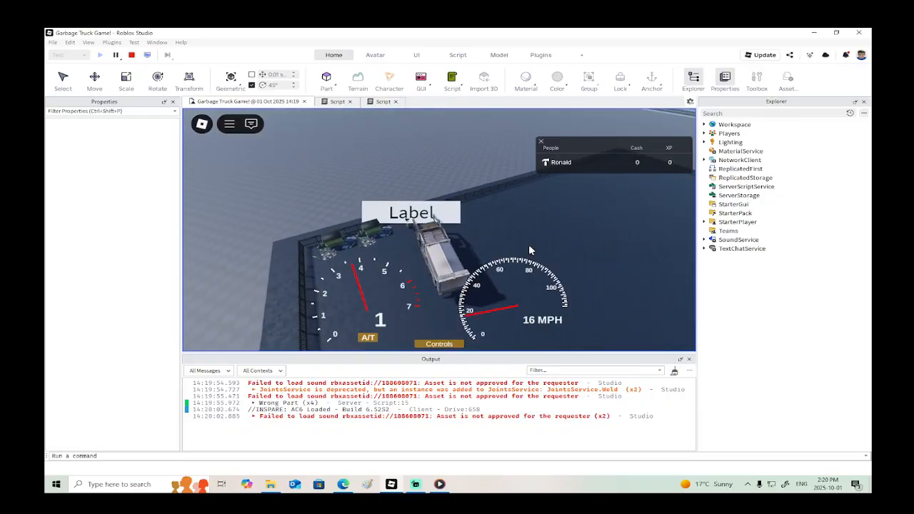
Step: Position the truck at a bin, set the parking brake and operate the front forks to empty it
{"action": "key", "text": "s"}
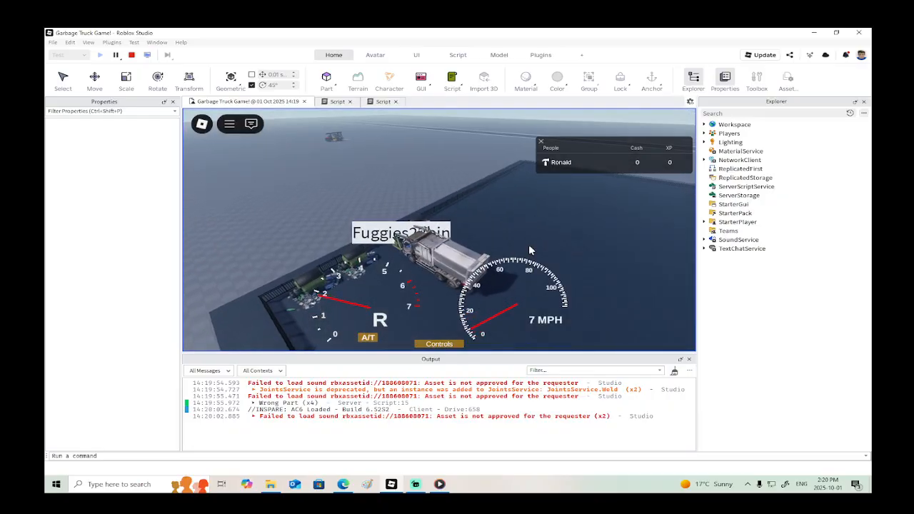
{"action": "key", "text": "w"}
{"action": "key", "text": "p"}
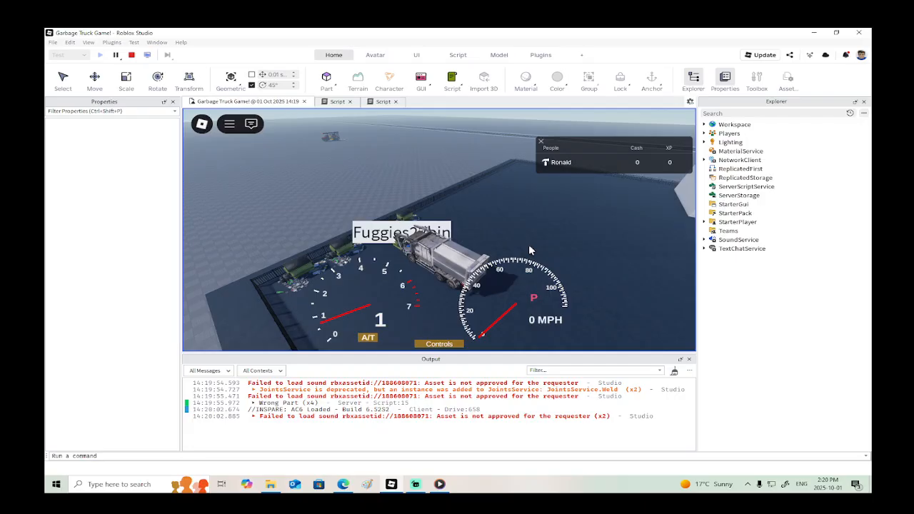
{"action": "key", "text": "r"}
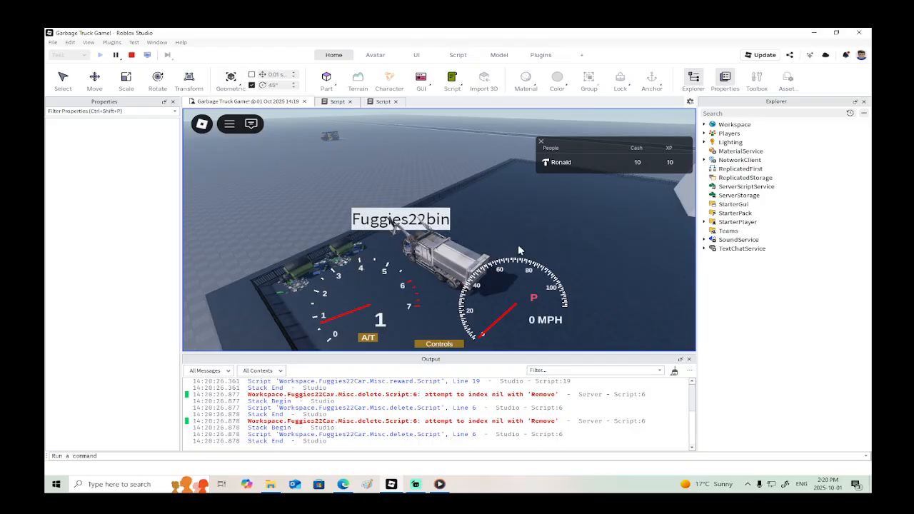
Step: Release the parking brake and back the truck away from the emptied bin
{"action": "key", "text": "p"}
{"action": "key", "text": "s"}
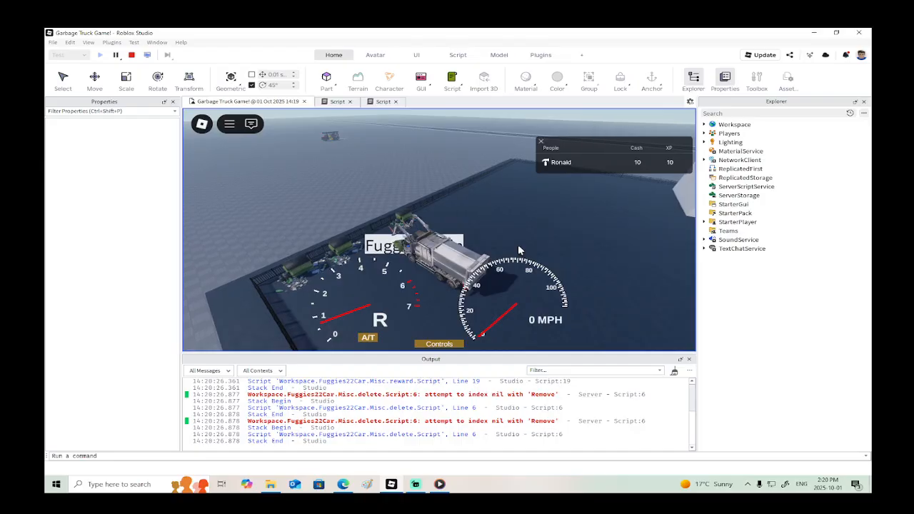
{"action": "key", "text": "s"}
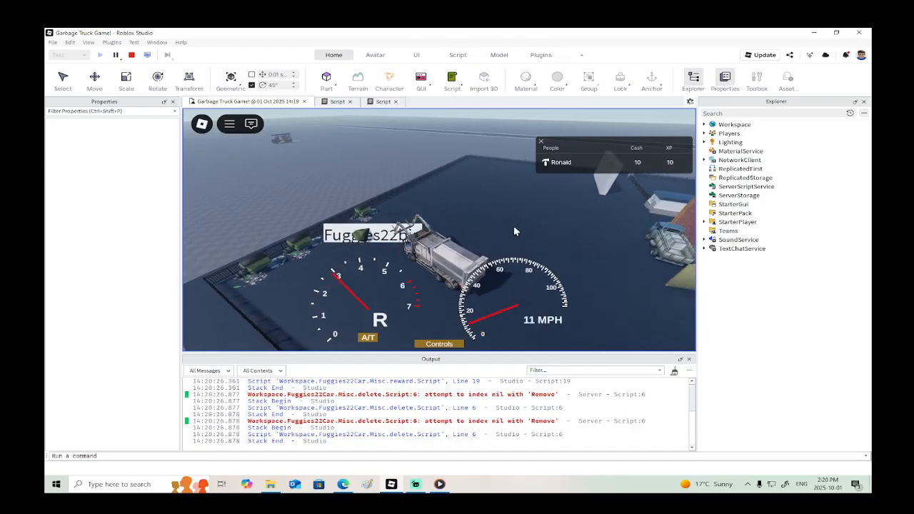
{"action": "key", "text": "w"}
{"action": "key", "text": "w"}
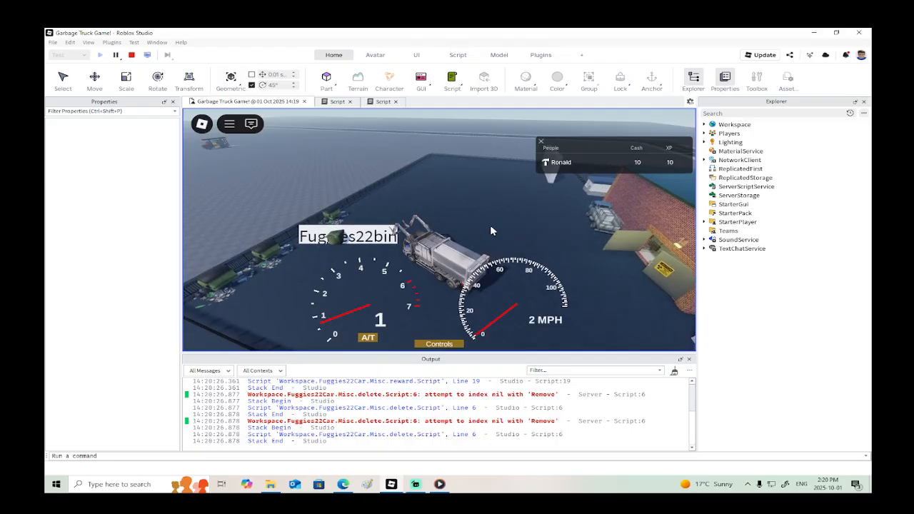
Step: Drive the truck from the bins back across the yard and through the white wall
{"action": "key", "text": "w"}
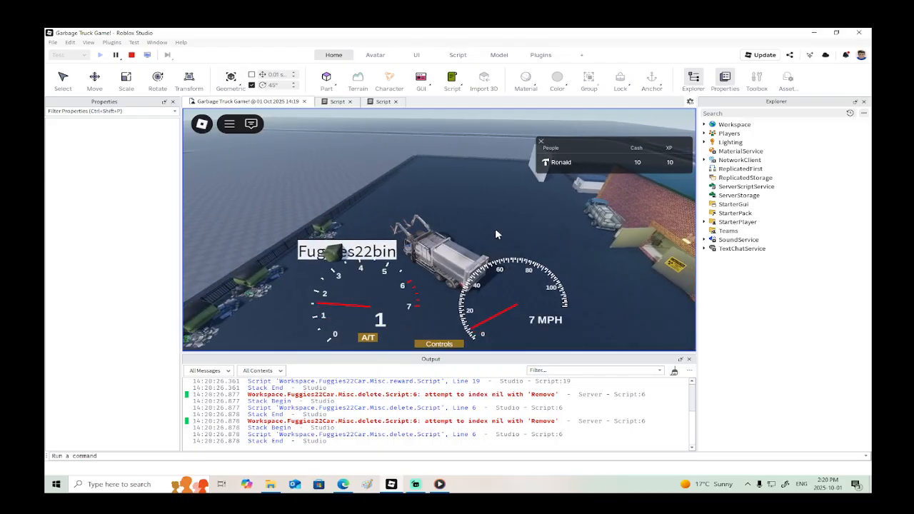
{"action": "key", "text": "w"}
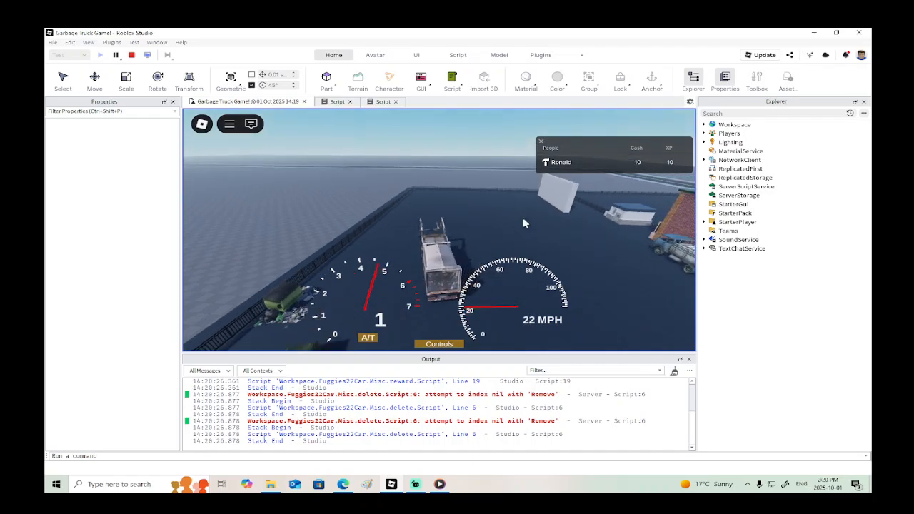
{"action": "key", "text": "s"}
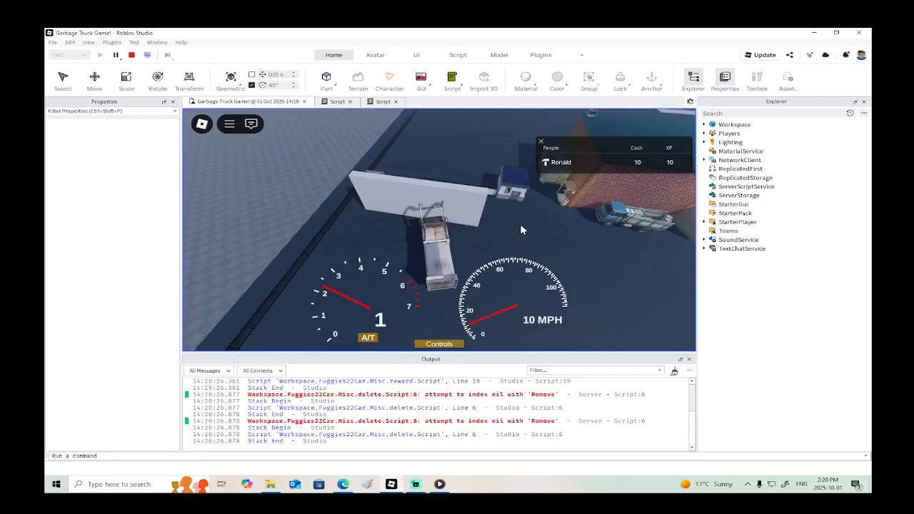
{"action": "key", "text": "s"}
{"action": "key", "text": "w"}
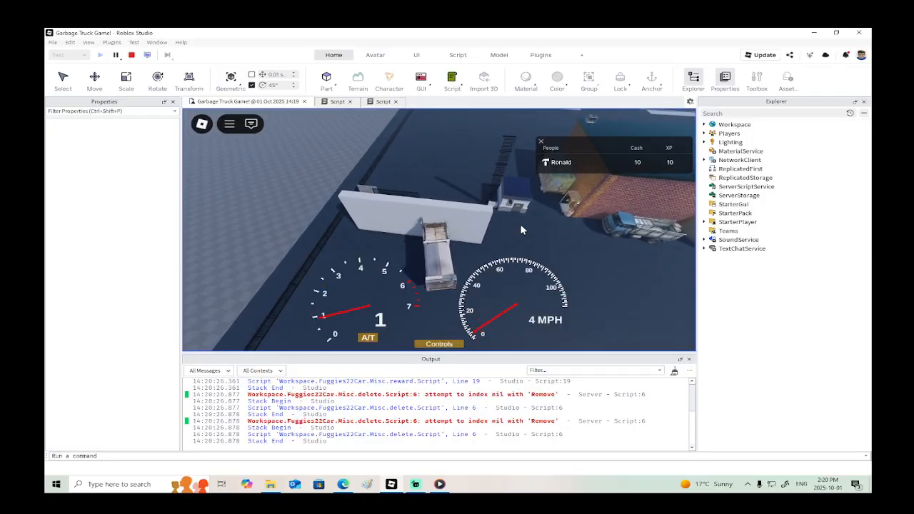
{"action": "key", "text": "w"}
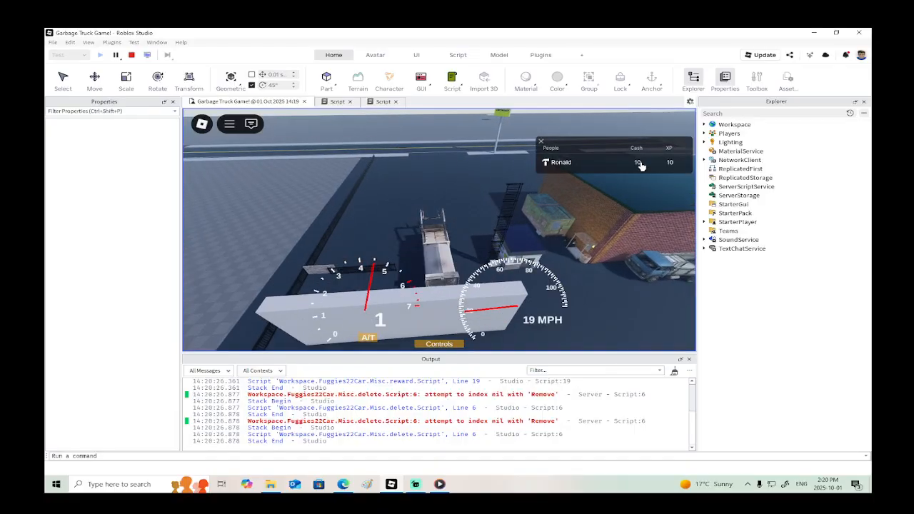
Step: Drive the truck out of the yard onto the road and end the playtest
{"action": "right_click_drag", "start_coordinate": [484, 179], "coordinate": [484, 179]}
{"action": "key", "text": "d"}
{"action": "key", "text": "w"}
{"action": "key", "text": "w"}
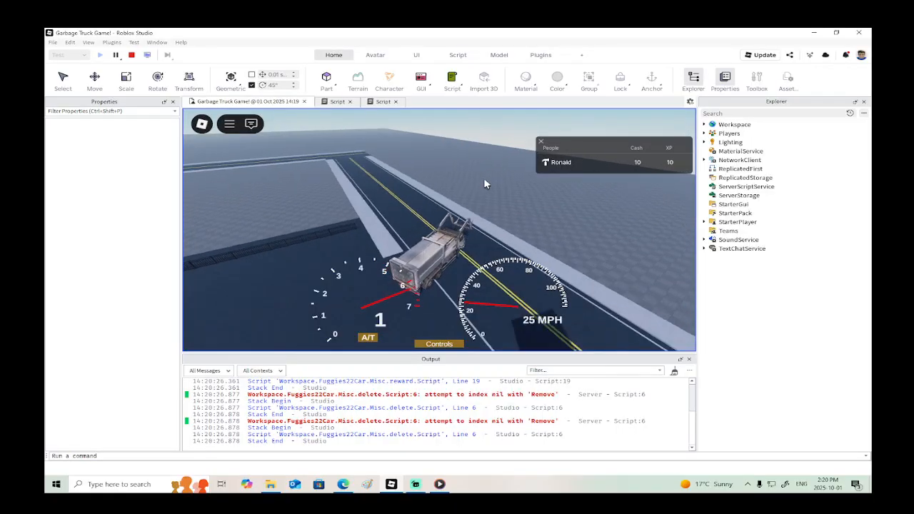
{"action": "left_click", "coordinate": [131, 55]}
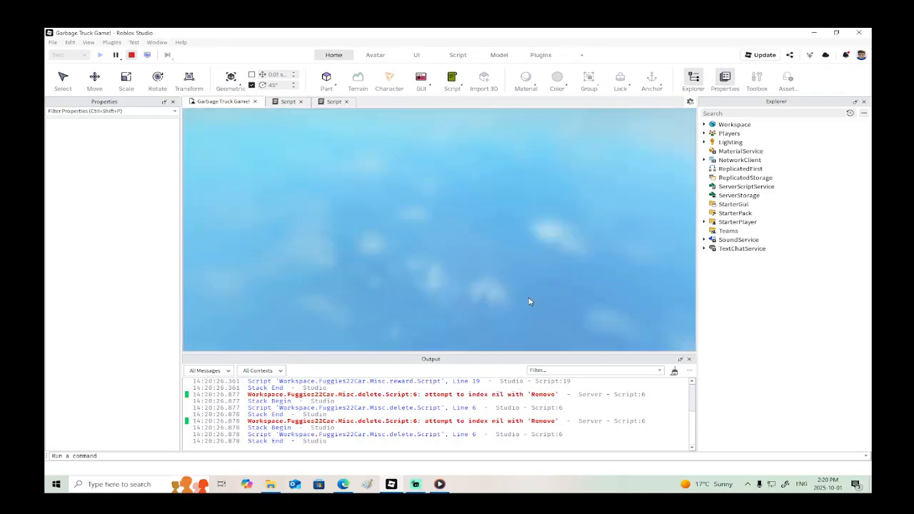
Step: Examine the garbage truck up close and the contents of ServerScriptService and ServerStorage
{"action": "right_click_drag", "start_coordinate": [508, 180], "coordinate": [506, 187]}
{"action": "key", "text": "w"}
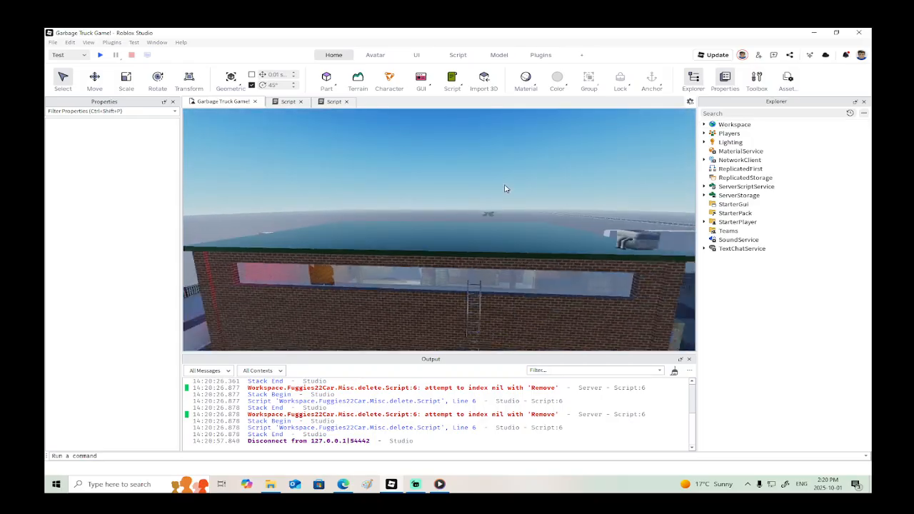
{"action": "right_click_drag", "start_coordinate": [426, 202], "coordinate": [409, 208]}
{"action": "key", "text": "w"}
{"action": "key", "text": "w"}
{"action": "key", "text": "s"}
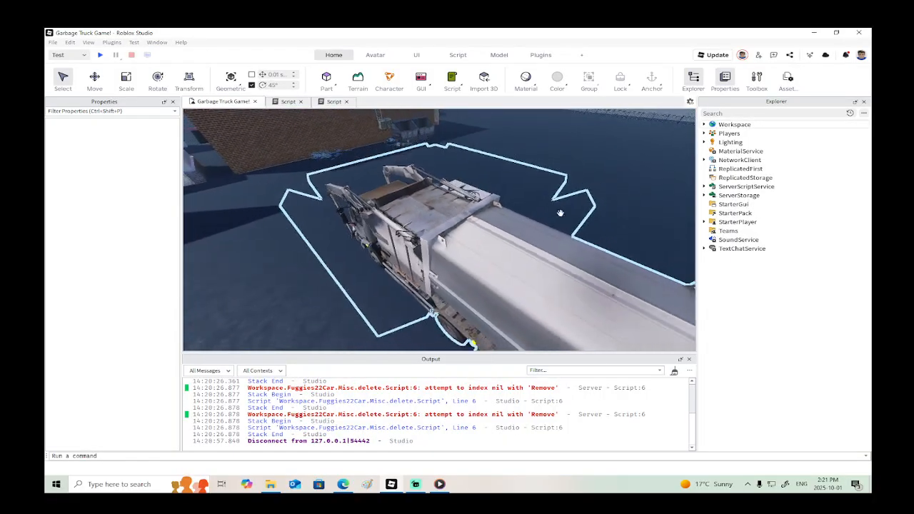
{"action": "left_click", "coordinate": [705, 187]}
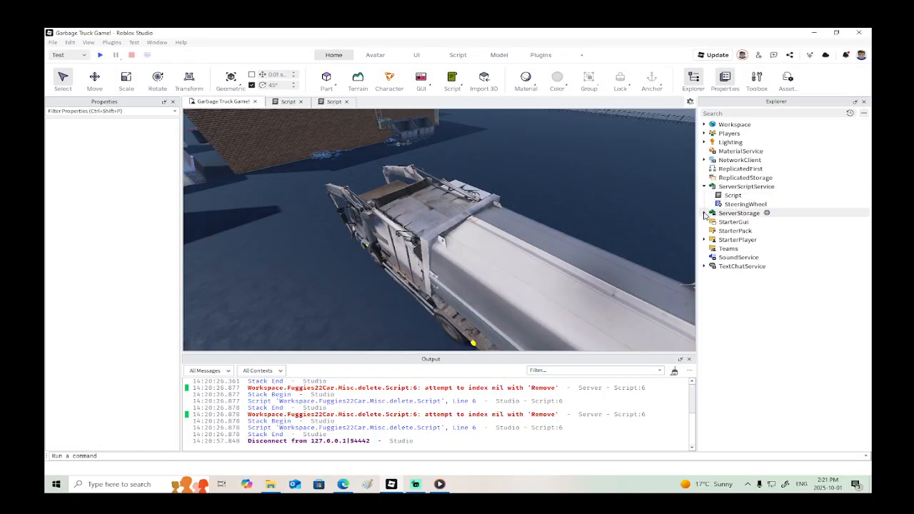
{"action": "left_click", "coordinate": [705, 212]}
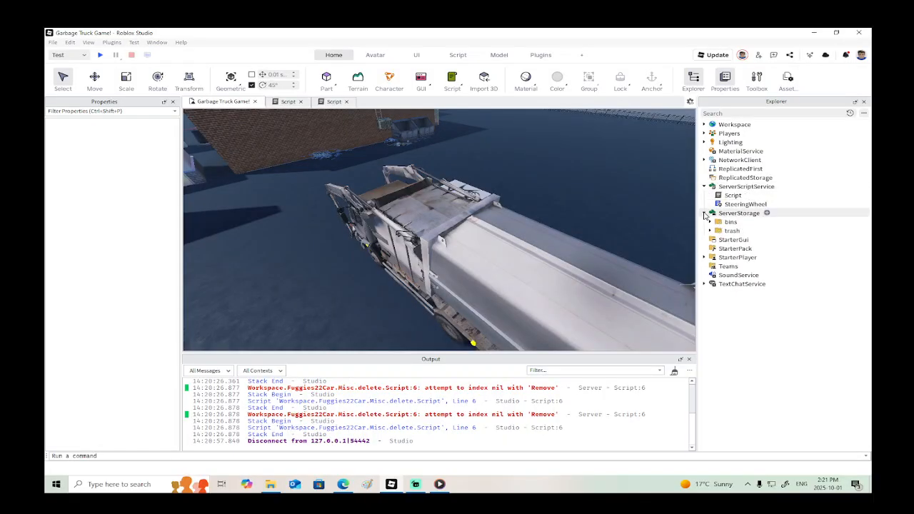
Step: Examine the bag model in the ServerStorage trash folder, including the contents of its part a
{"action": "left_click", "coordinate": [709, 230]}
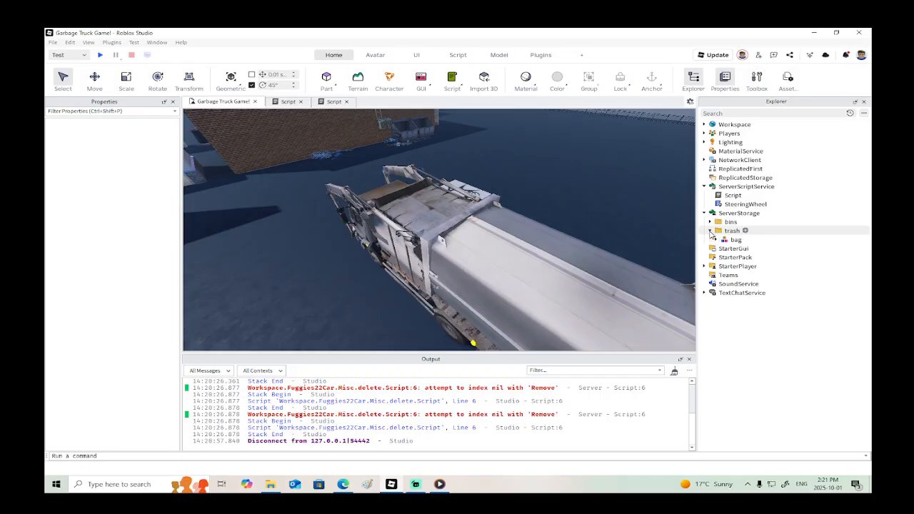
{"action": "left_click", "coordinate": [716, 240]}
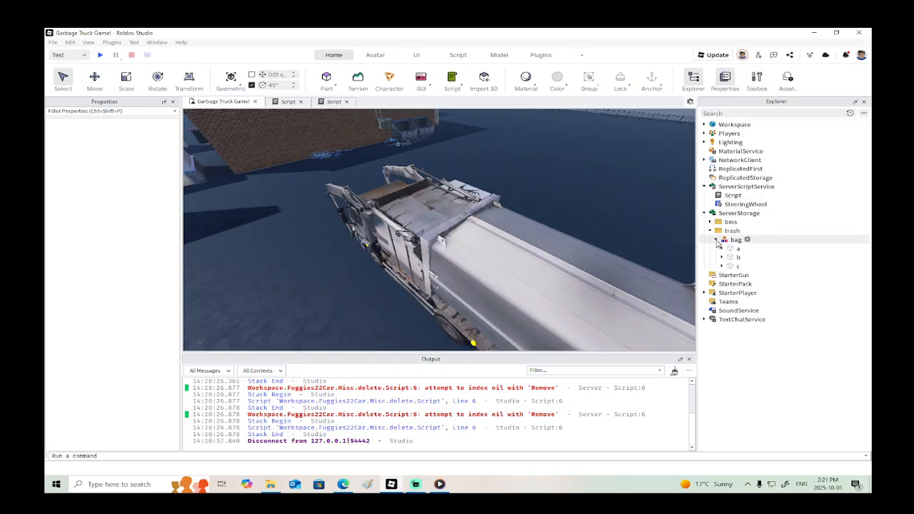
{"action": "left_click", "coordinate": [721, 248]}
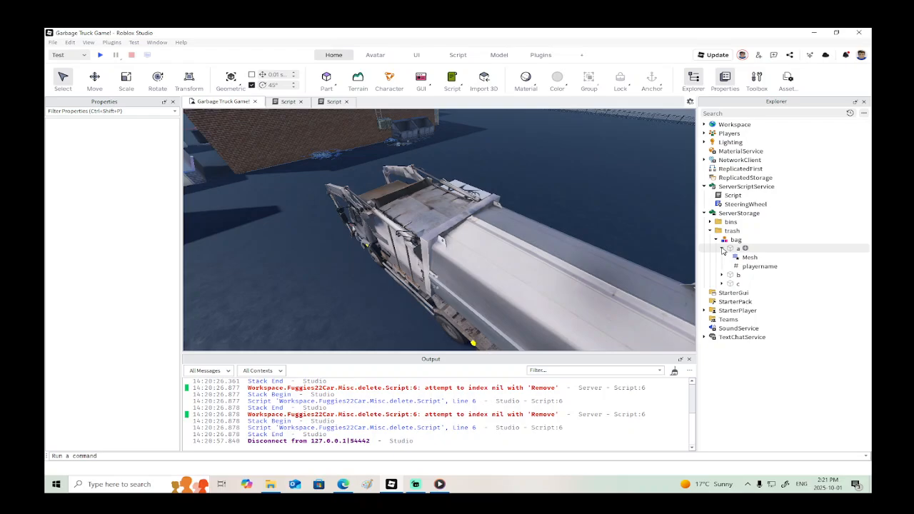
{"action": "left_click", "coordinate": [721, 248]}
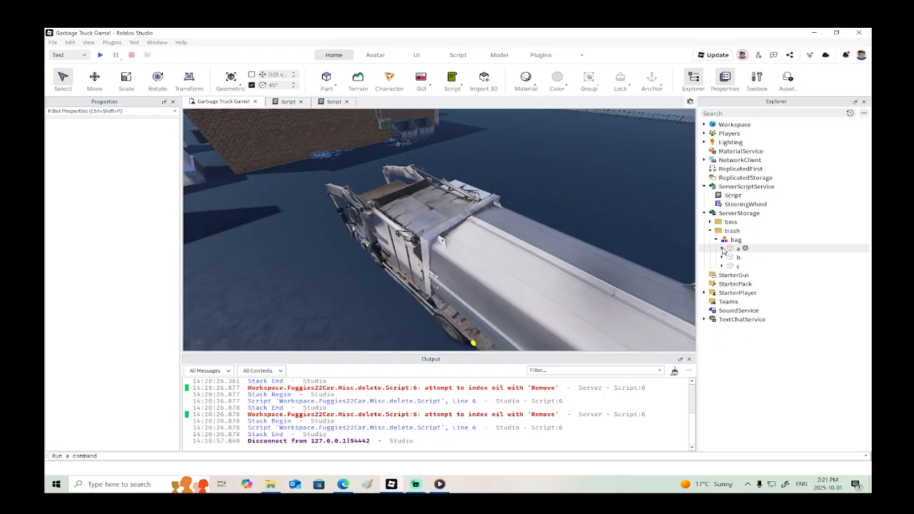
{"action": "left_click", "coordinate": [721, 249]}
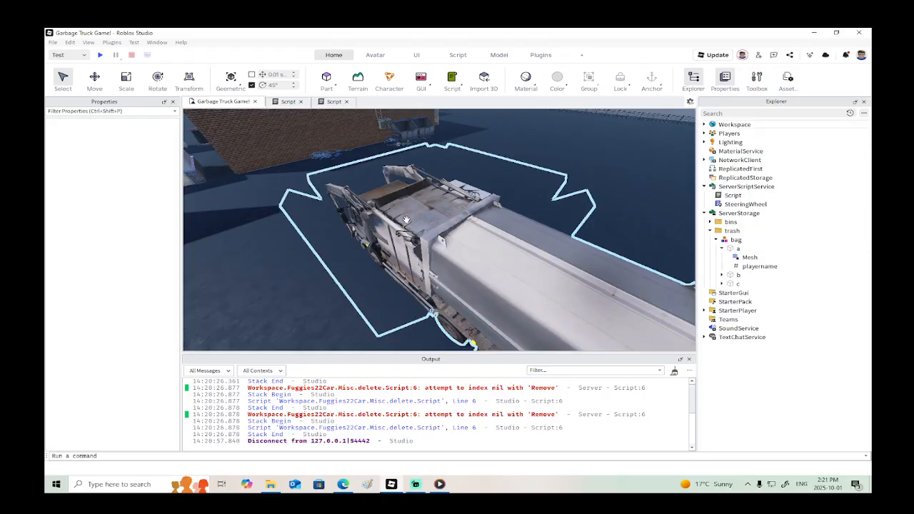
{"action": "scroll", "coordinate": [490, 204], "scroll_direction": "down", "scroll_amount": 5}
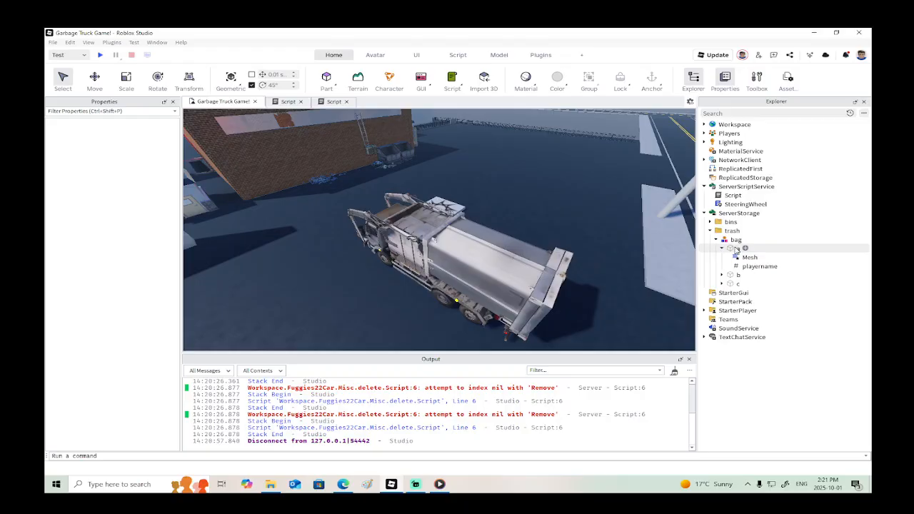
{"action": "left_click", "coordinate": [721, 249]}
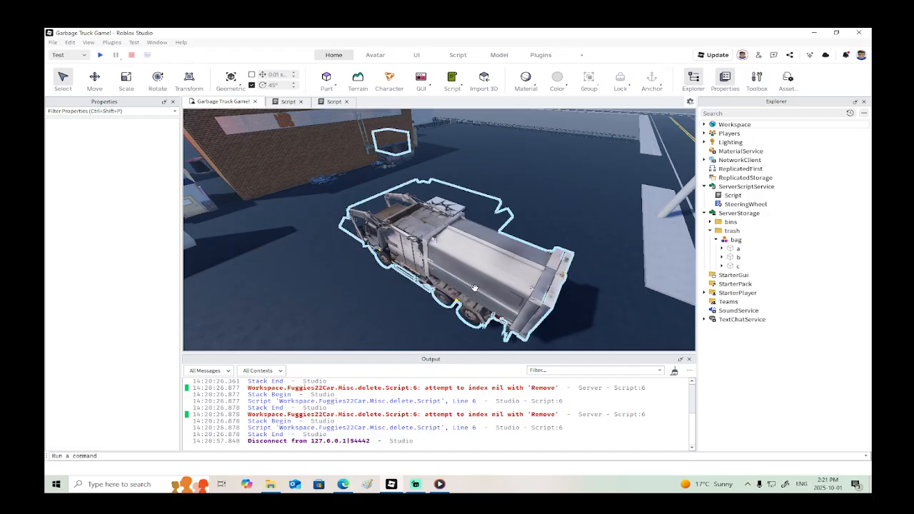
Step: In the script of the truck's reward part, extend the hit name condition to "a" or "b" or "c"
{"action": "left_click", "coordinate": [438, 193]}
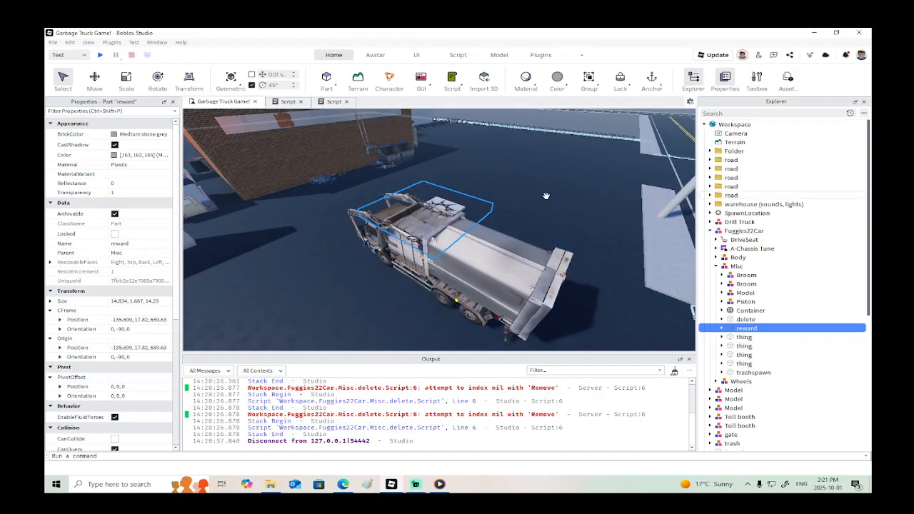
{"action": "left_click", "coordinate": [722, 328]}
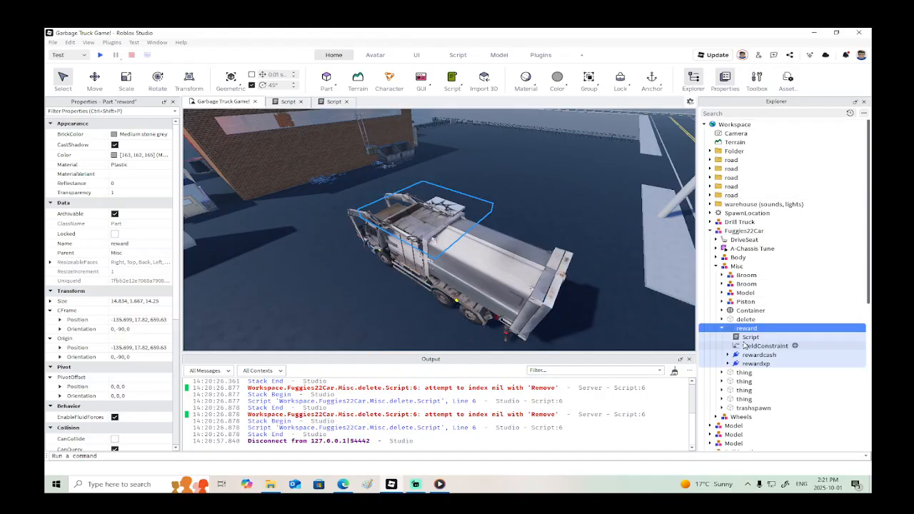
{"action": "double_click", "coordinate": [750, 337]}
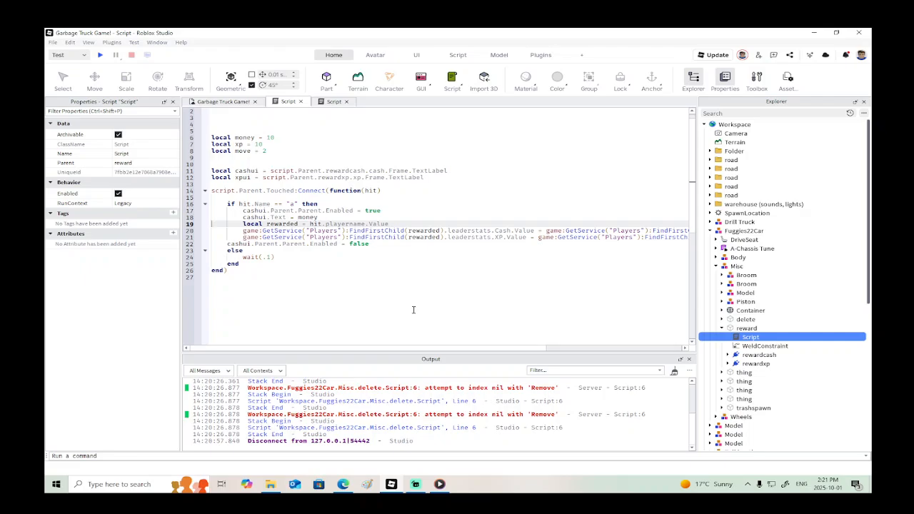
{"action": "mouse_move", "coordinate": [392, 350]}
{"action": "left_mouse_down"}
{"action": "mouse_move", "coordinate": [540, 353]}
{"action": "mouse_move", "coordinate": [383, 353]}
{"action": "left_mouse_up"}
{"action": "left_click", "coordinate": [298, 204]}
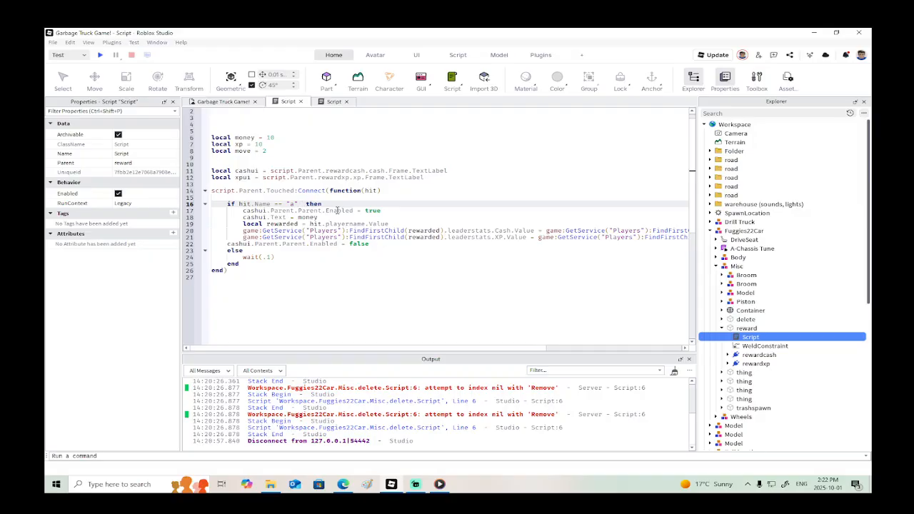
{"action": "type", "text": "OR"}
{"action": "left_click", "coordinate": [337, 213]}
{"action": "type", "text": "\" or \"b\" or \"c\""}
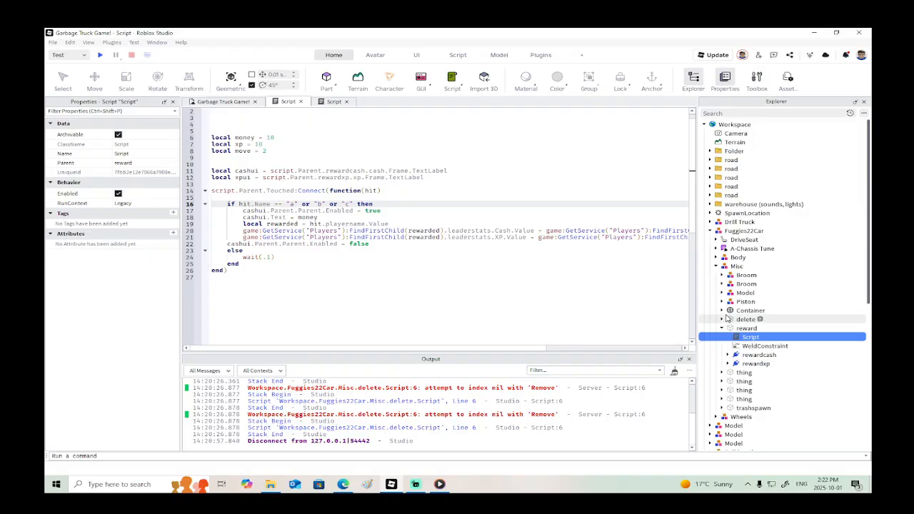
Step: Open the first script of the truck's delete part and delete the two extra scripts beneath it
{"action": "left_click", "coordinate": [722, 319]}
{"action": "double_click", "coordinate": [736, 328]}
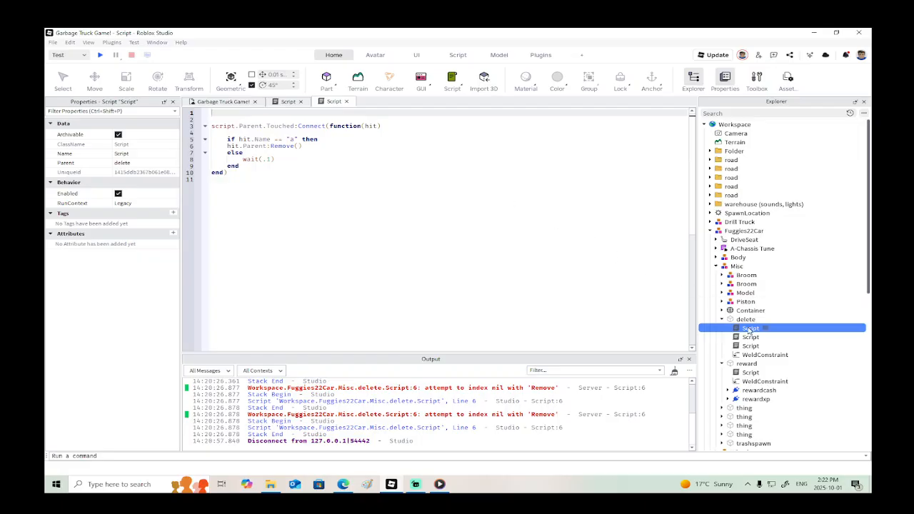
{"action": "left_click", "coordinate": [750, 338]}
{"action": "left_click", "coordinate": [750, 348], "text": "shift"}
{"action": "key", "text": "Delete"}
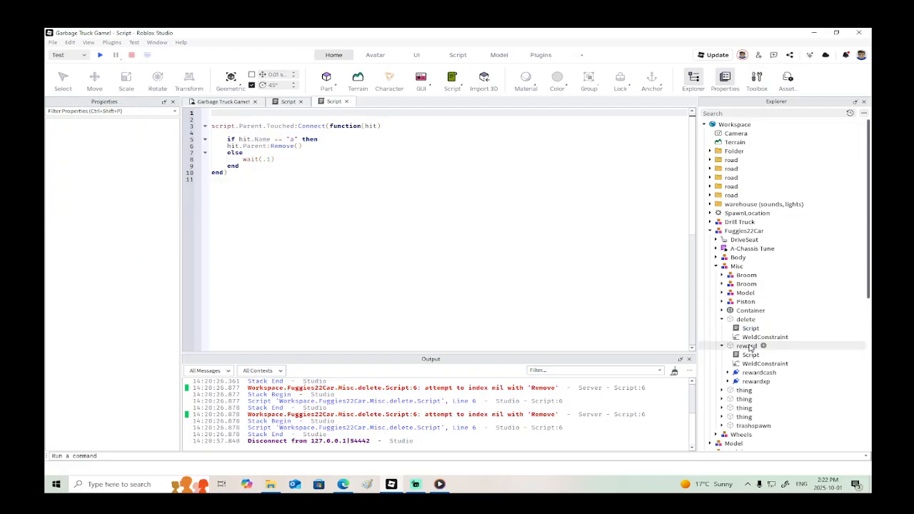
Step: Extend the delete script's hit name condition to "a" or "b" or "c" and close both open scripts
{"action": "left_click", "coordinate": [299, 140]}
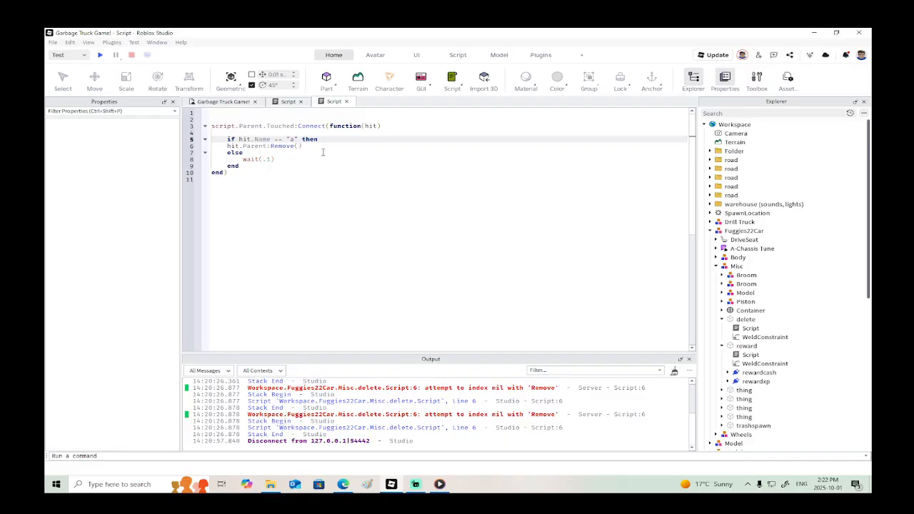
{"action": "type", "text": "or \"b"}
{"action": "type", "text": "or f"}
{"action": "key", "text": "BackSpace"}
{"action": "left_click", "coordinate": [346, 102]}
{"action": "left_click", "coordinate": [301, 102]}
Step: Start a playtest, walk the character to the garbage truck and get into the driver's seat
{"action": "left_click", "coordinate": [100, 55]}
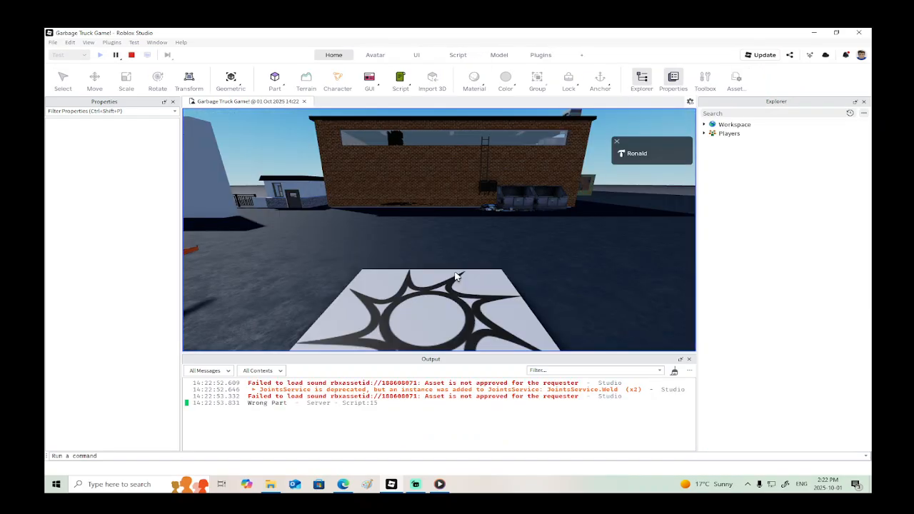
{"action": "right_click_drag", "start_coordinate": [459, 276], "coordinate": [455, 271]}
{"action": "key", "text": "w"}
{"action": "key", "text": "w"}
{"action": "key", "text": "e"}
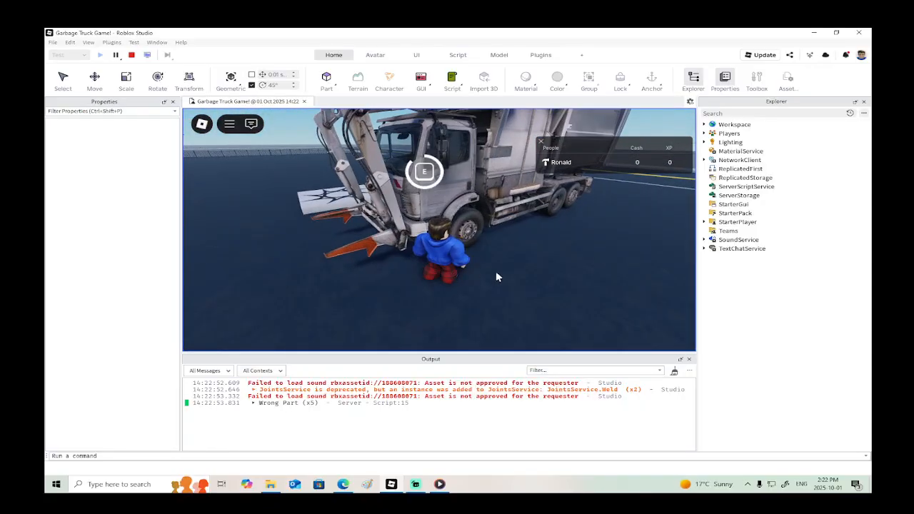
Step: Back the truck up, steer it across the yard into the white wall beside the warehouse and end the playtest
{"action": "right_click_drag", "start_coordinate": [525, 247], "coordinate": [527, 242]}
{"action": "key", "text": "s"}
{"action": "key", "text": "w"}
{"action": "key", "text": "s"}
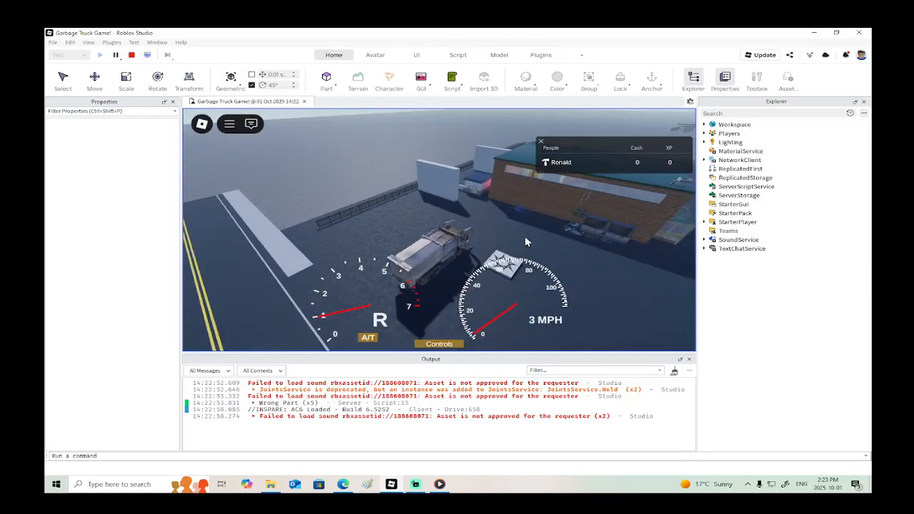
{"action": "key", "text": "d"}
{"action": "key", "text": "w"}
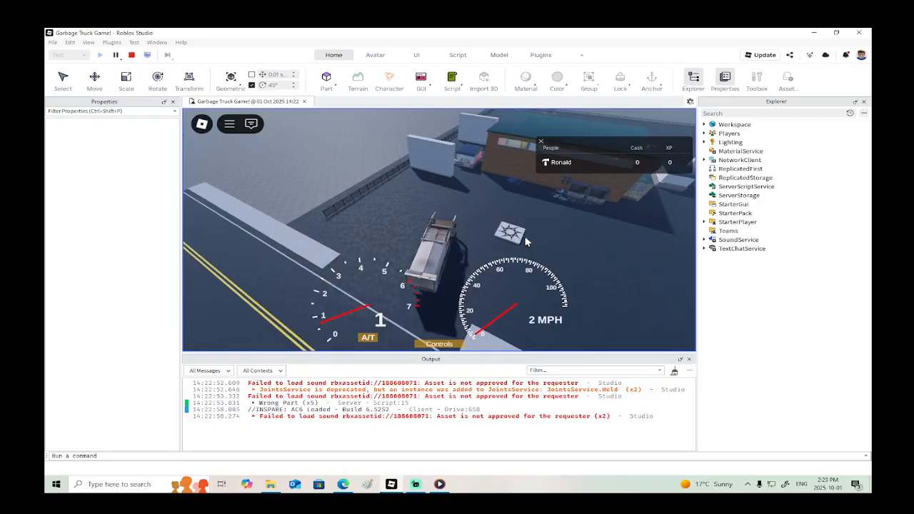
{"action": "key", "text": "w"}
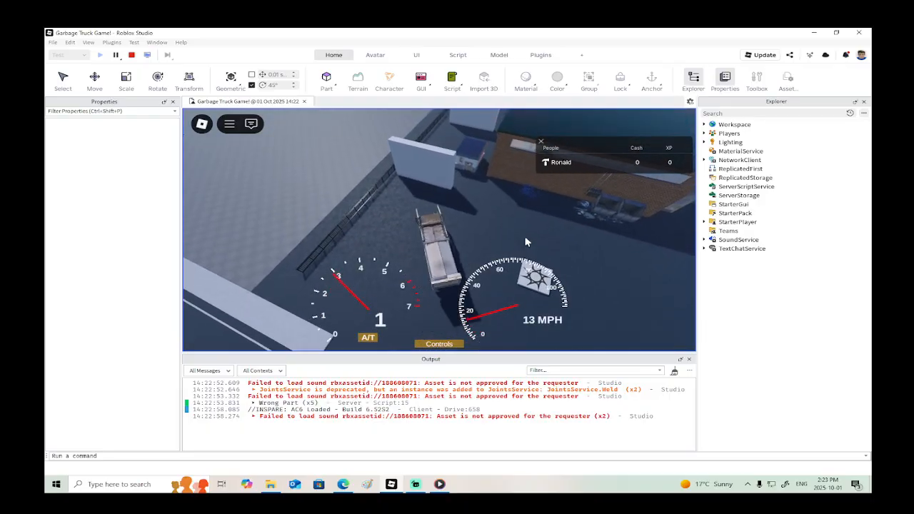
{"action": "key", "text": "s"}
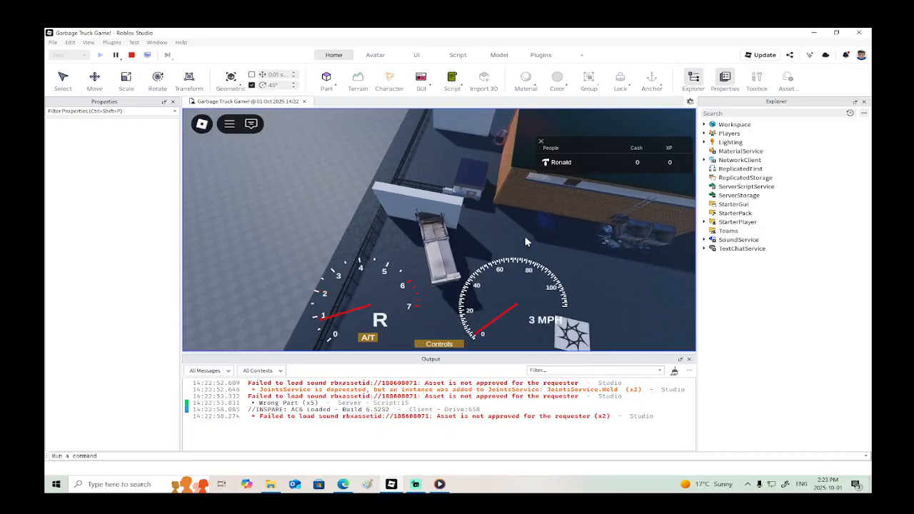
{"action": "key", "text": "w"}
{"action": "right_click_drag", "start_coordinate": [506, 233], "coordinate": [508, 232]}
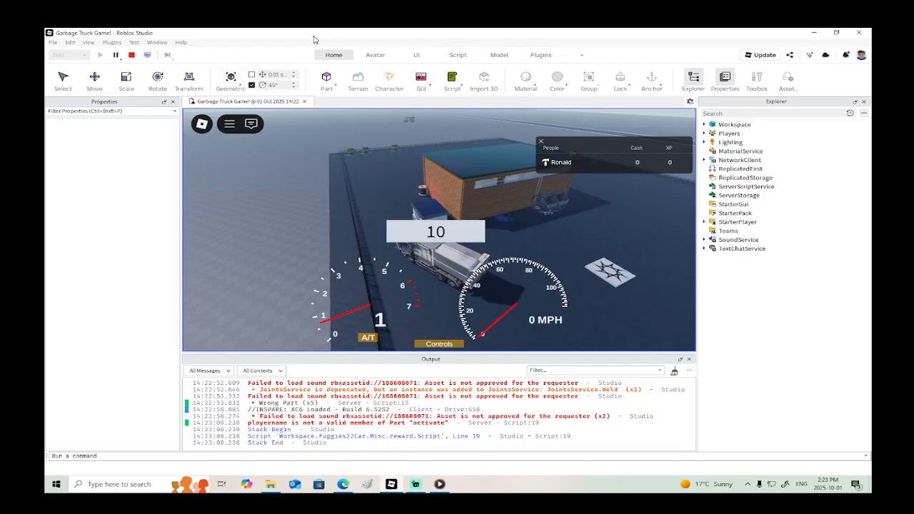
{"action": "left_click", "coordinate": [132, 55]}
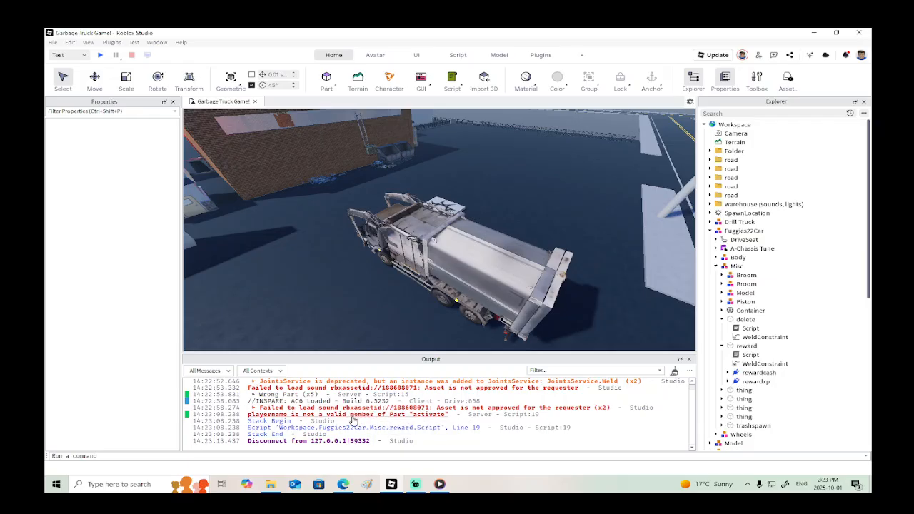
Step: Review the delete part's script and select the gate's white activate wall in the scene
{"action": "left_click", "coordinate": [421, 213]}
{"action": "left_click", "coordinate": [422, 213]}
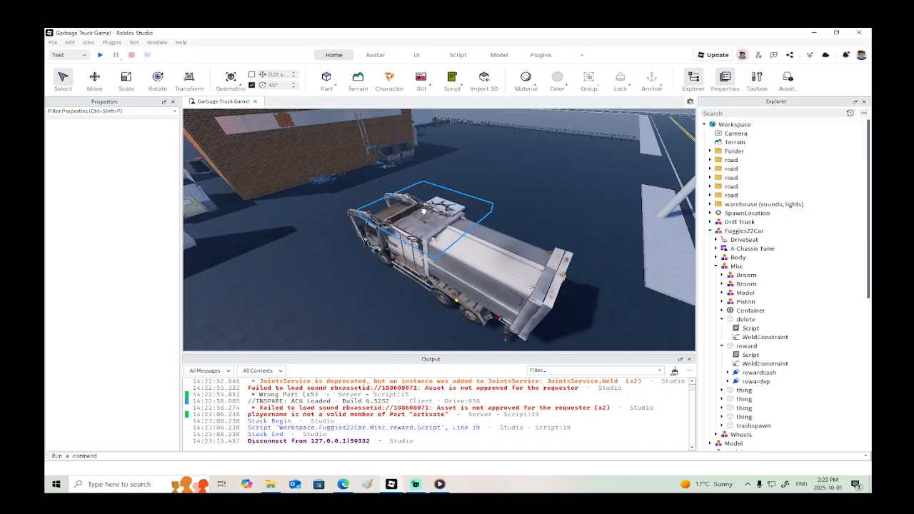
{"action": "double_click", "coordinate": [739, 321]}
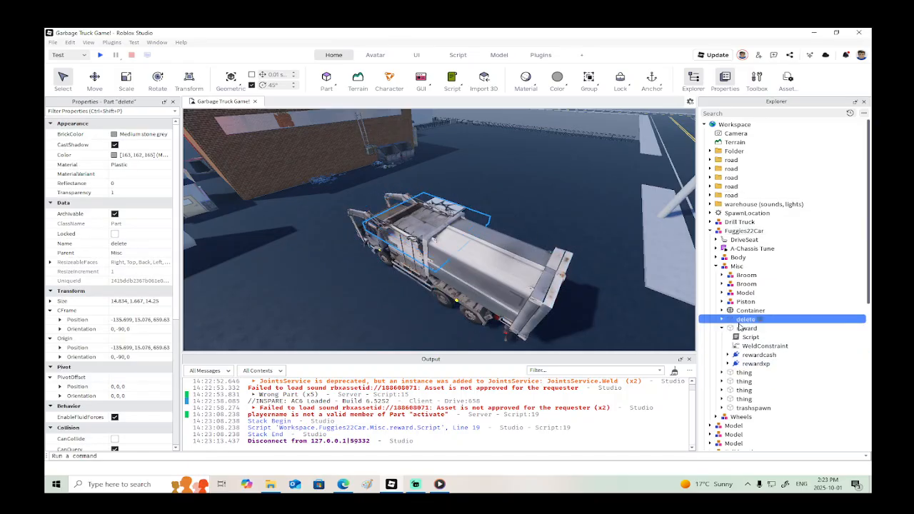
{"action": "left_click", "coordinate": [723, 320]}
{"action": "left_click", "coordinate": [750, 331]}
{"action": "double_click", "coordinate": [749, 330]}
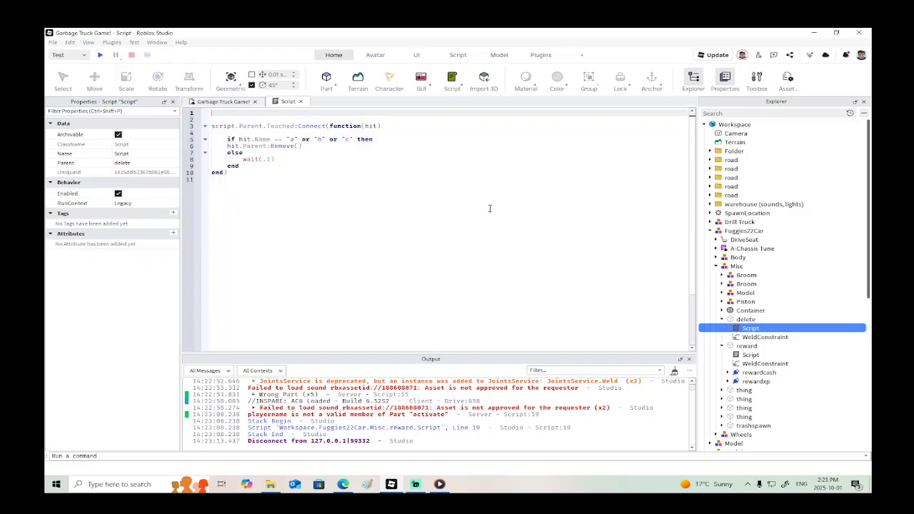
{"action": "left_click", "coordinate": [223, 101]}
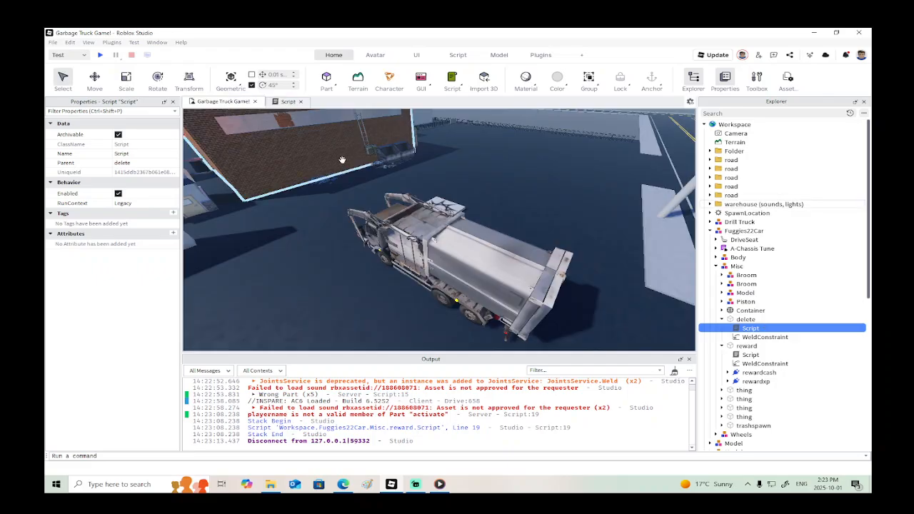
{"action": "left_click", "coordinate": [333, 166]}
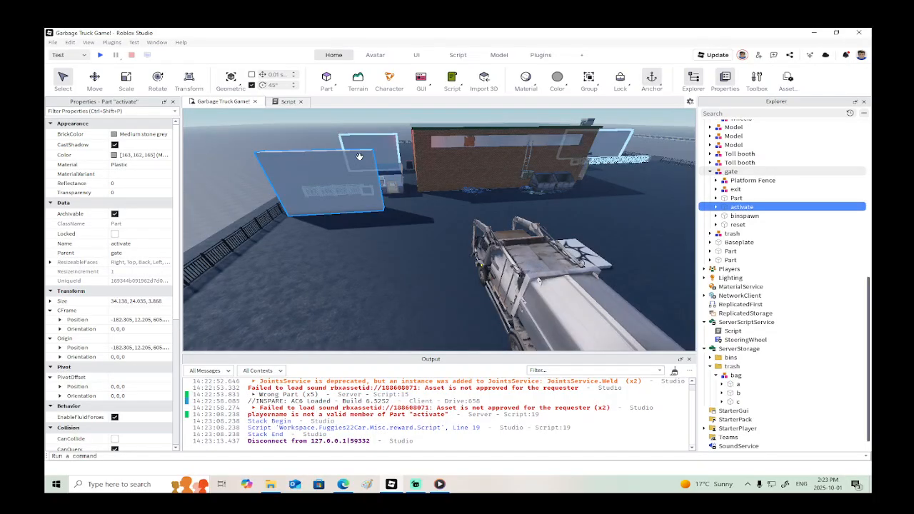
Step: Start another playtest and board the garbage truck
{"action": "left_click", "coordinate": [100, 55]}
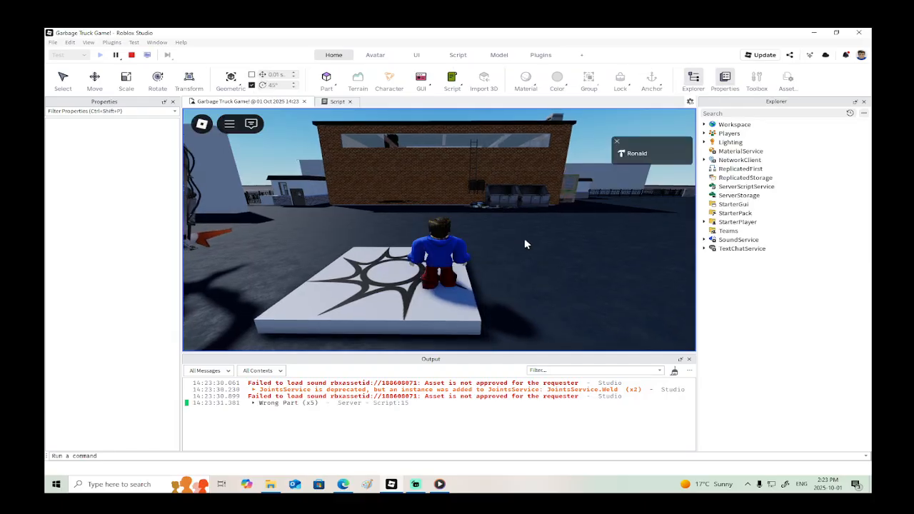
{"action": "key", "text": "d"}
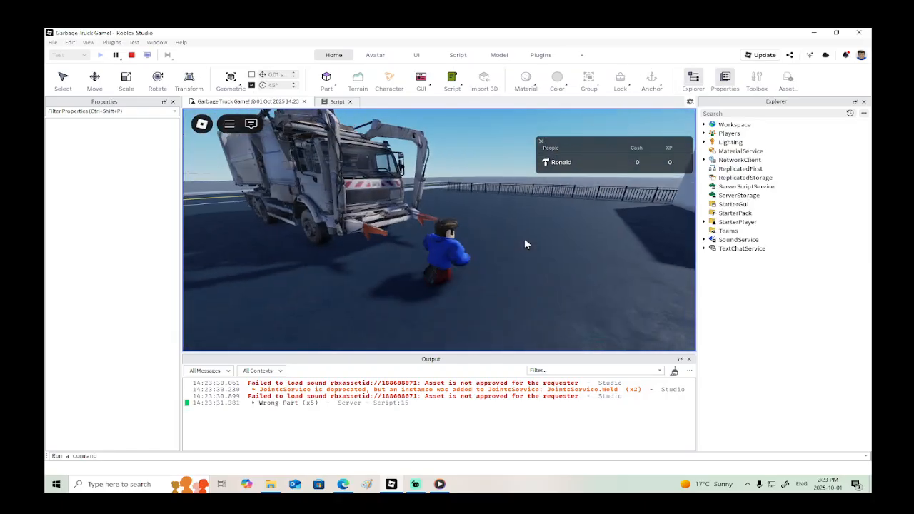
{"action": "key", "text": "w"}
{"action": "key", "text": "e"}
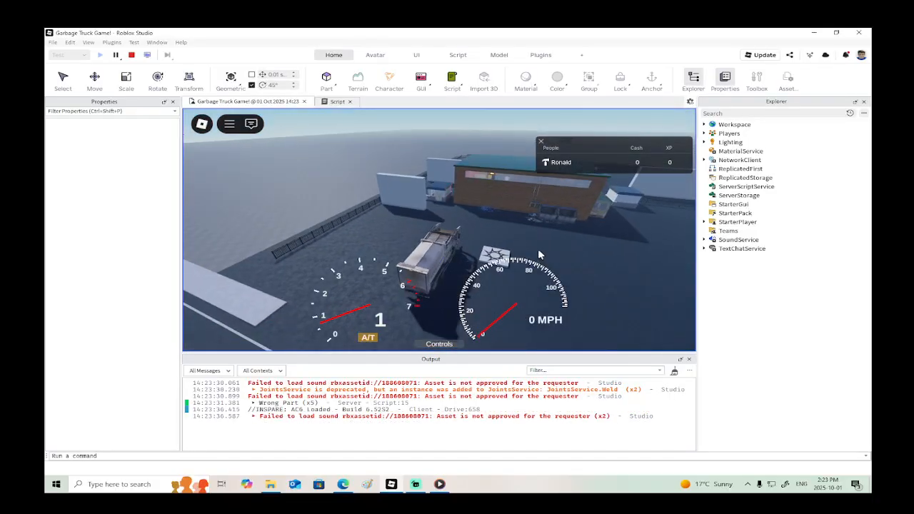
Step: Drive the truck through the white activate wall again, reverse and end the playtest
{"action": "key", "text": "s"}
{"action": "key", "text": "w"}
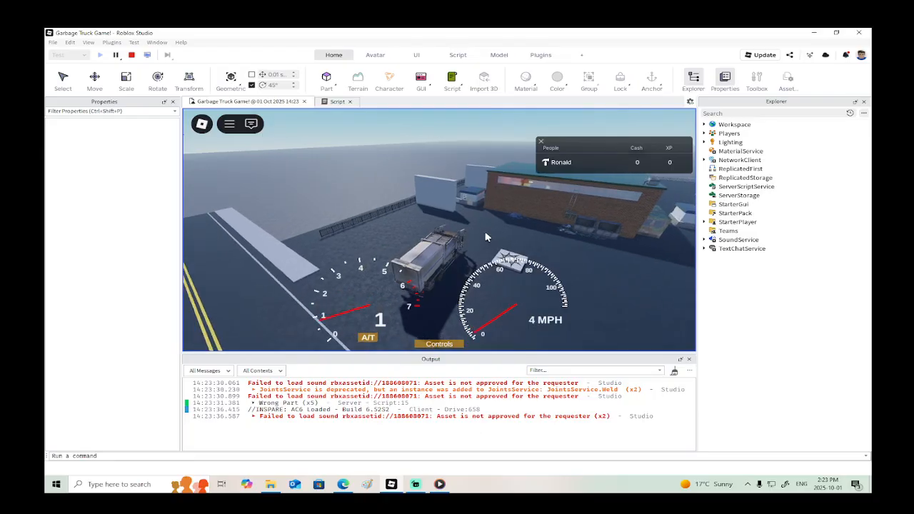
{"action": "key", "text": "w"}
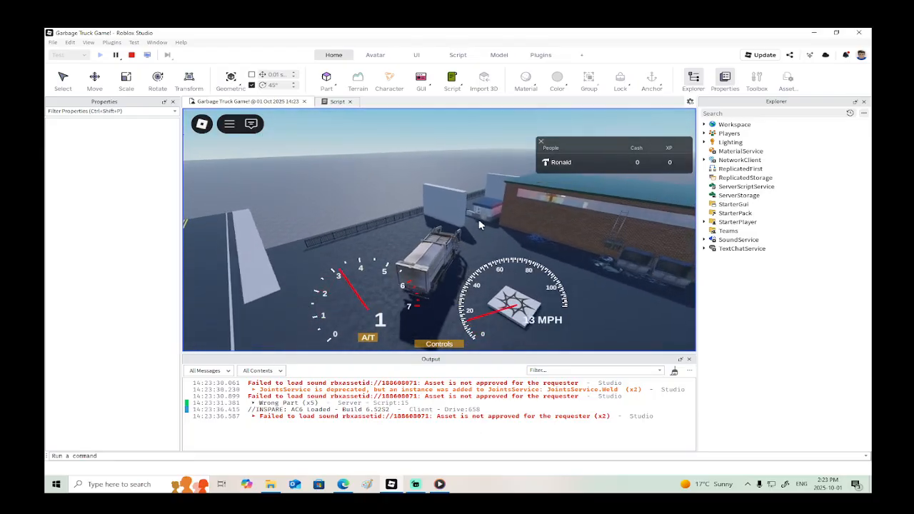
{"action": "key", "text": "s"}
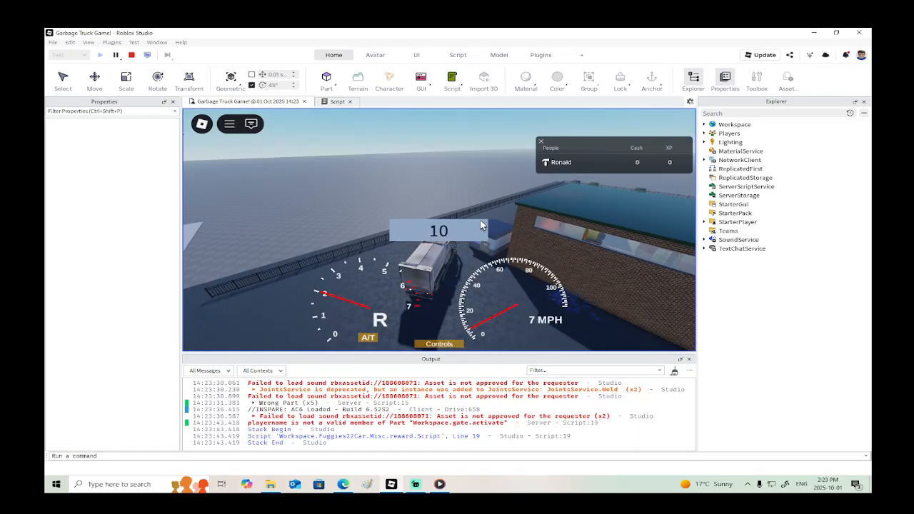
{"action": "left_click", "coordinate": [132, 55]}
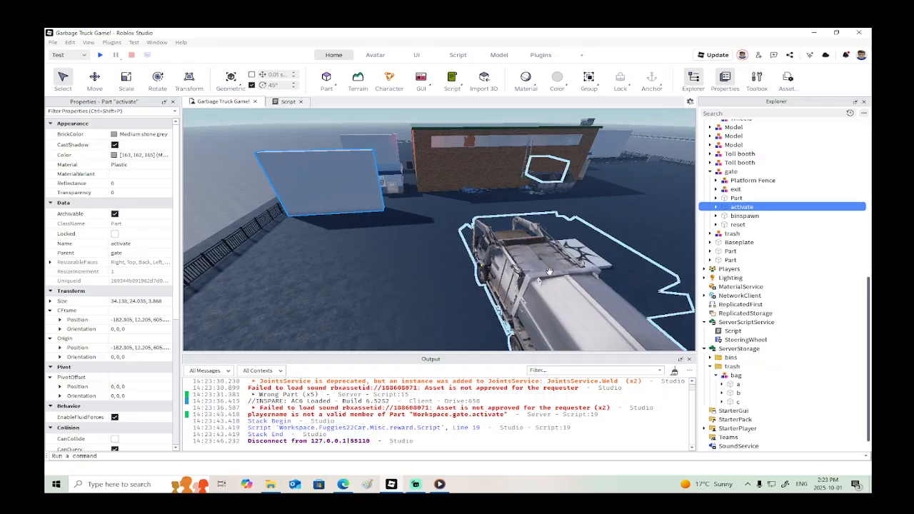
Step: Recheck the delete script's name condition against the part names of the stored bag model
{"action": "left_click", "coordinate": [537, 248]}
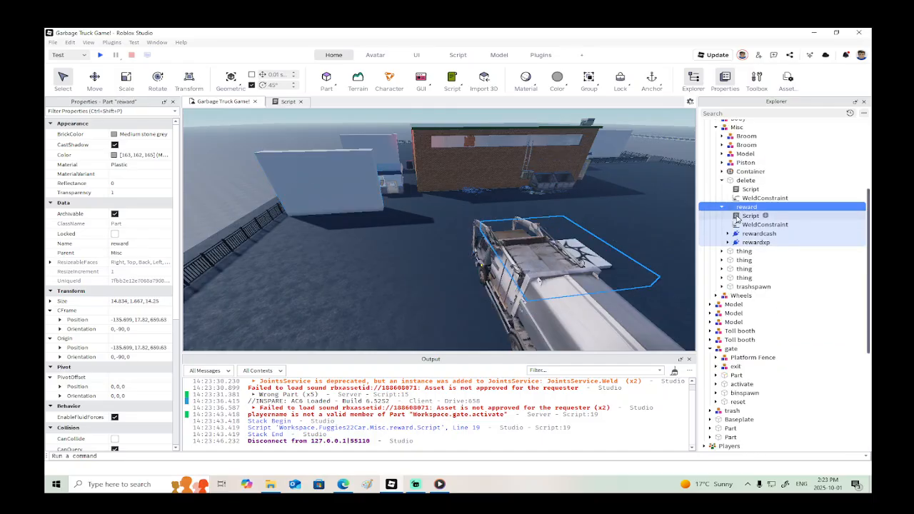
{"action": "double_click", "coordinate": [749, 190]}
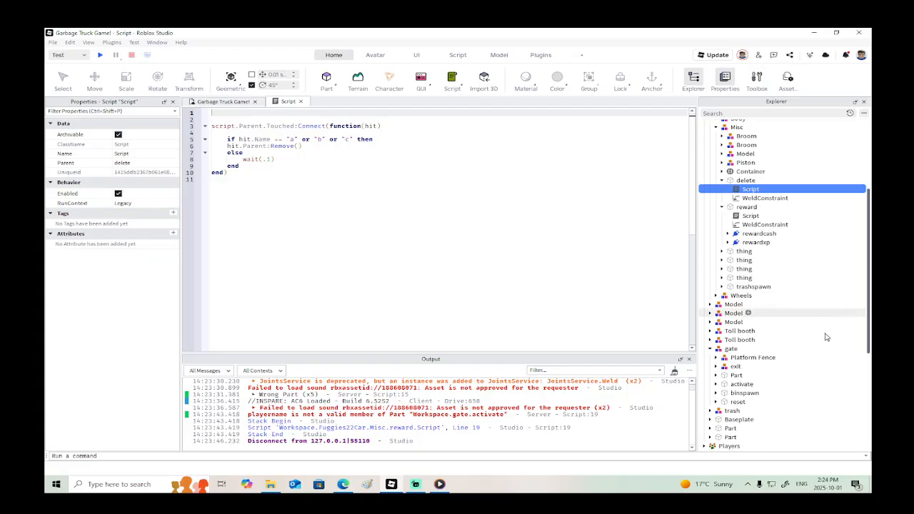
{"action": "scroll", "coordinate": [739, 366], "scroll_direction": "down", "scroll_amount": 8}
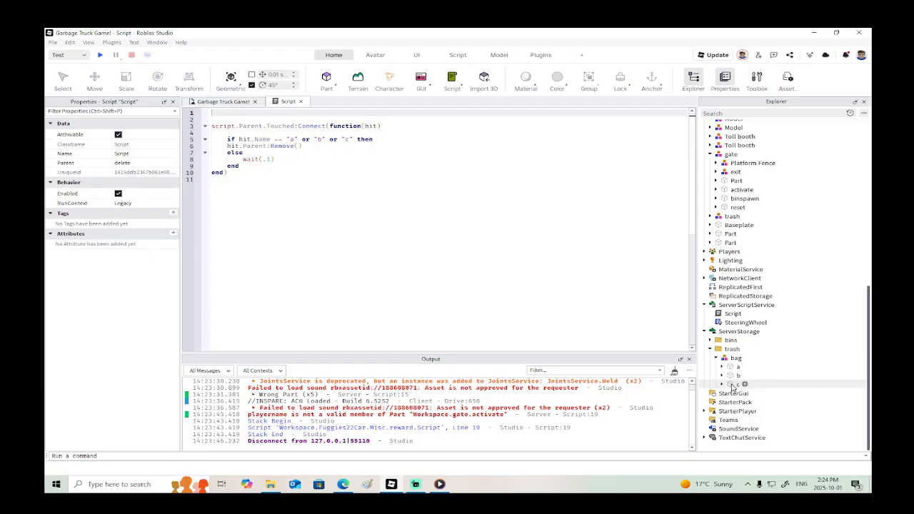
Step: Move the bag model from the ServerStorage trash folder into Workspace and focus the view on it
{"action": "left_click", "coordinate": [240, 103]}
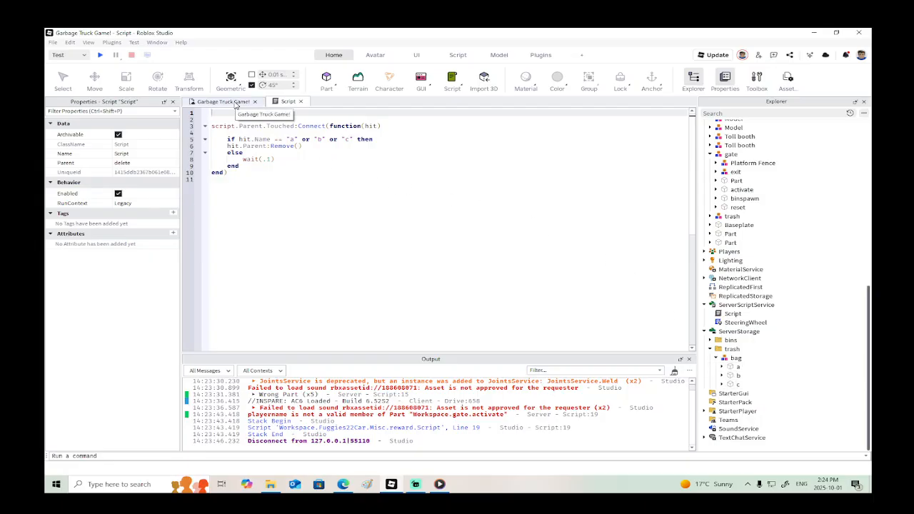
{"action": "left_click", "coordinate": [725, 359]}
{"action": "left_click_drag", "start_coordinate": [725, 362], "coordinate": [720, 129]}
{"action": "key", "text": "f"}
{"action": "right_click_drag", "start_coordinate": [502, 186], "coordinate": [505, 191]}
{"action": "scroll", "coordinate": [505, 190], "scroll_direction": "down", "scroll_amount": 5}
{"action": "scroll", "coordinate": [505, 191], "scroll_direction": "up", "scroll_amount": 4}
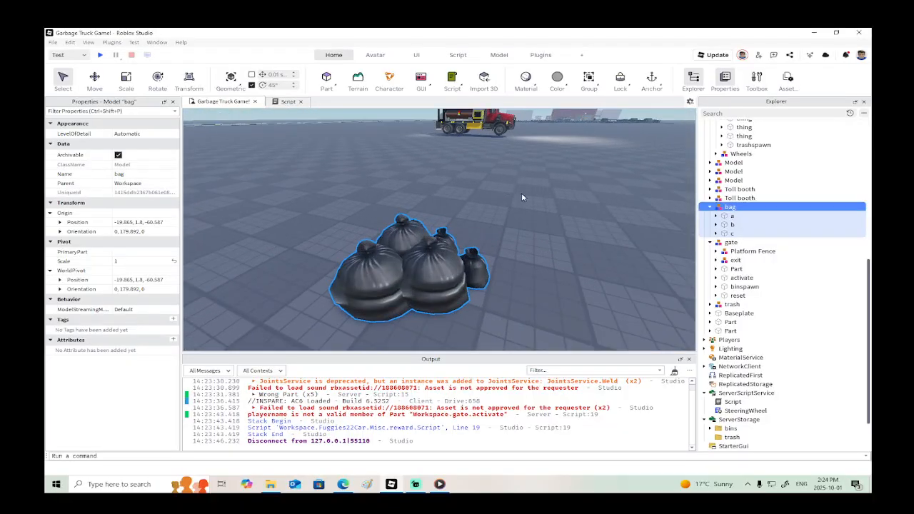
Step: Inspect the playername value inside part a of the bag model
{"action": "left_click", "coordinate": [717, 215]}
{"action": "left_click", "coordinate": [716, 217]}
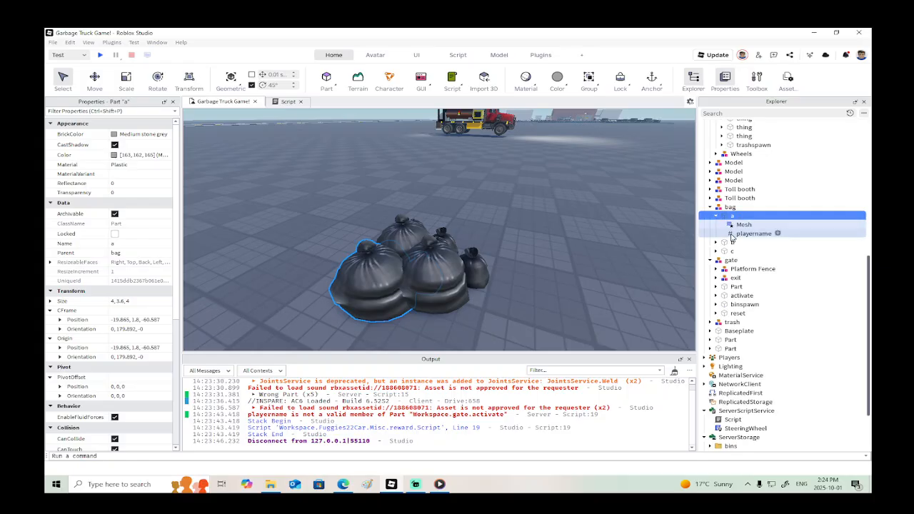
{"action": "left_click", "coordinate": [733, 235]}
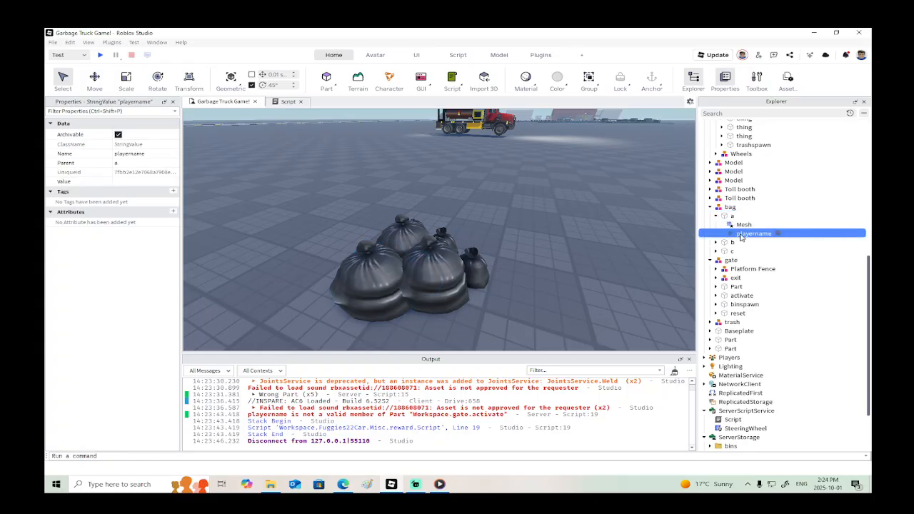
Step: Move the playername value from part a directly into the bag model, and select parts a, b and c together
{"action": "left_click_drag", "start_coordinate": [741, 236], "coordinate": [730, 207]}
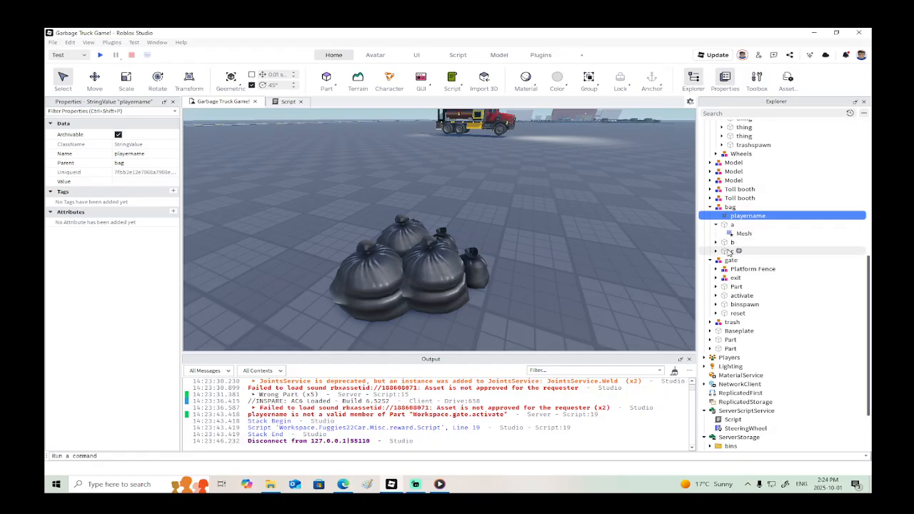
{"action": "left_click", "coordinate": [728, 225]}
{"action": "left_click", "coordinate": [727, 243], "text": "ctrl"}
{"action": "left_click", "coordinate": [723, 258], "text": "ctrl"}
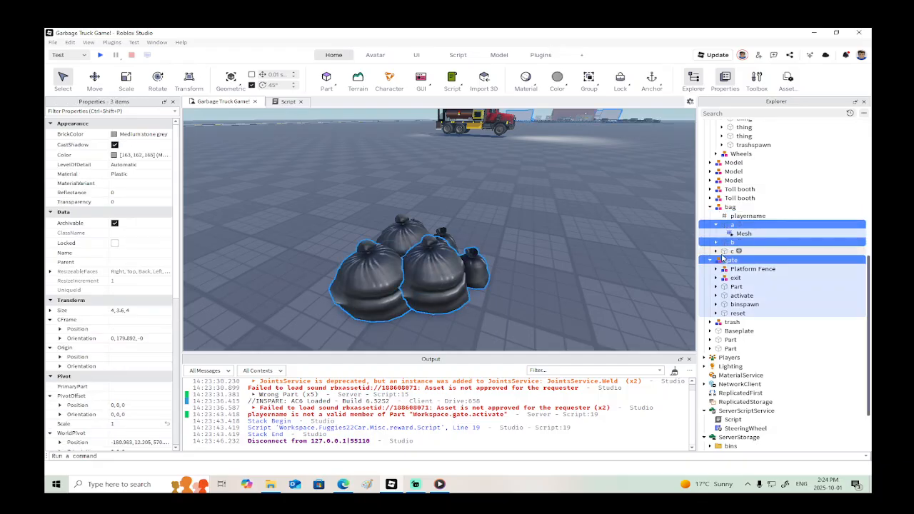
{"action": "left_click", "coordinate": [727, 260], "text": "ctrl"}
{"action": "left_click", "coordinate": [732, 251], "text": "ctrl"}
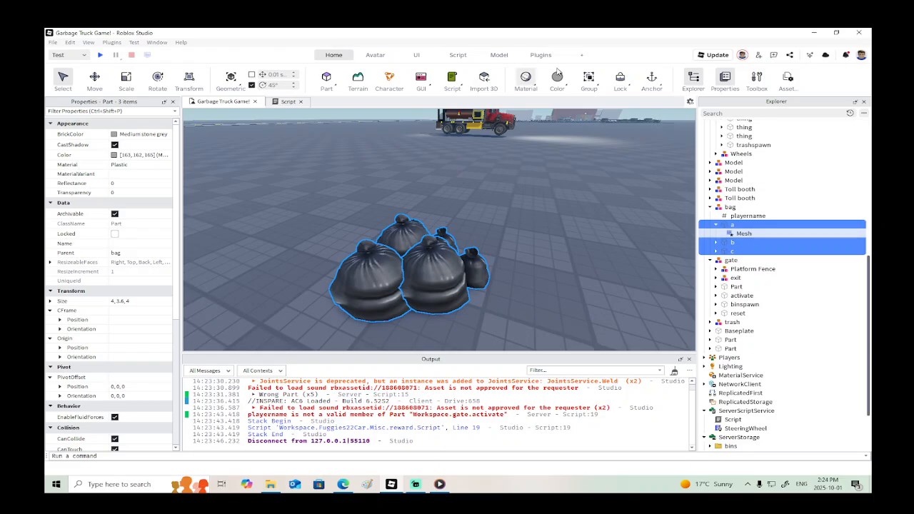
{"action": "left_click", "coordinate": [499, 55]}
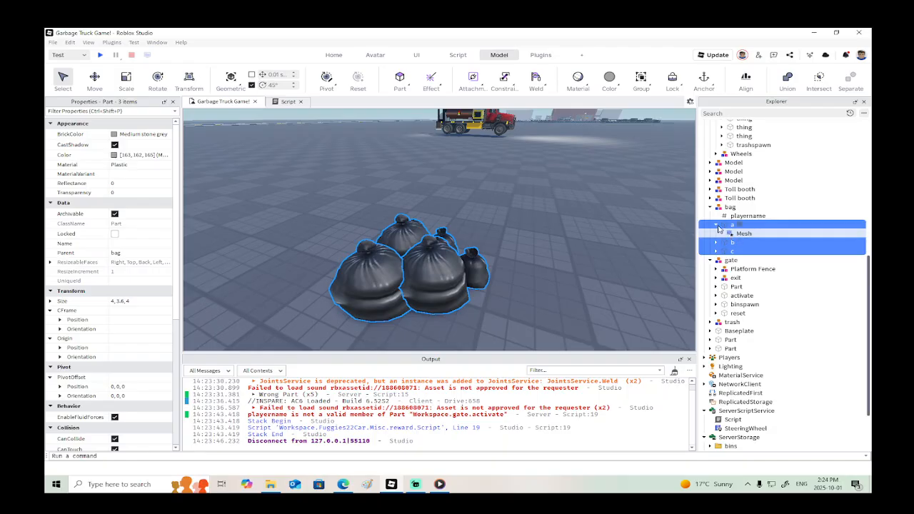
{"action": "left_click", "coordinate": [717, 226]}
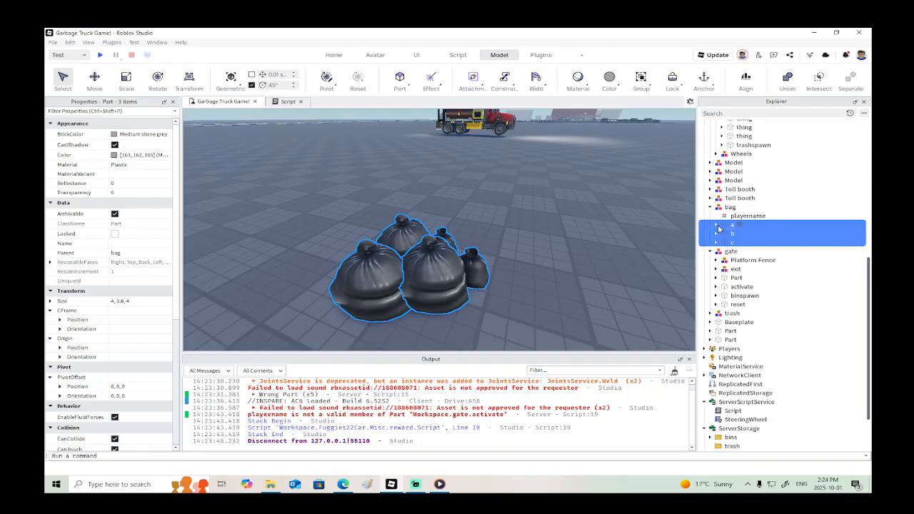
{"action": "left_click", "coordinate": [717, 243]}
{"action": "left_click", "coordinate": [717, 243]}
{"action": "scroll", "coordinate": [743, 245], "scroll_direction": "up", "scroll_amount": 8}
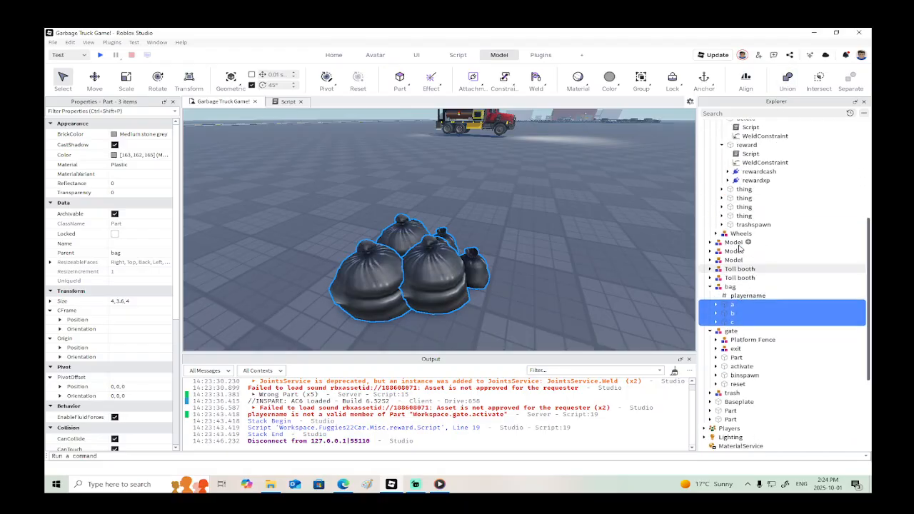
{"action": "scroll", "coordinate": [742, 248], "scroll_direction": "down", "scroll_amount": 5}
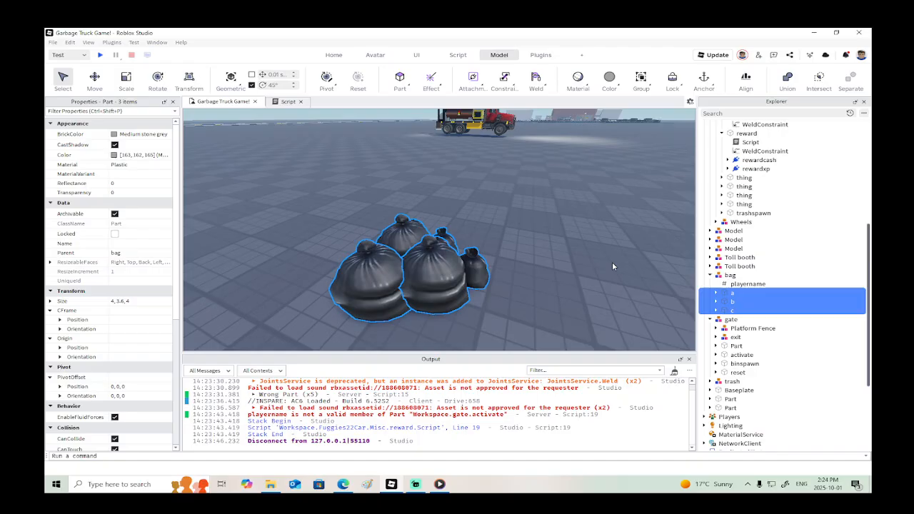
{"action": "left_click", "coordinate": [747, 283]}
{"action": "left_click", "coordinate": [730, 293]}
{"action": "left_click", "coordinate": [727, 309], "text": "shift"}
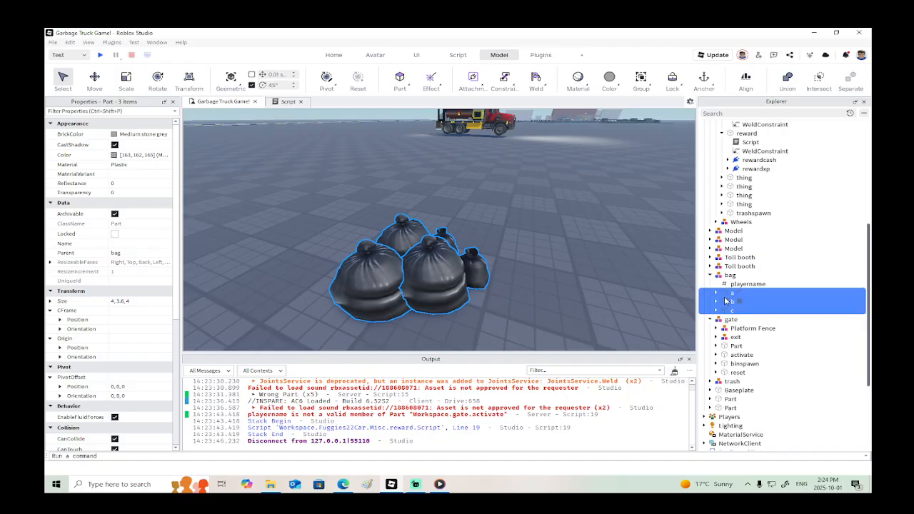
{"action": "left_click", "coordinate": [717, 293]}
{"action": "left_click", "coordinate": [729, 302]}
{"action": "key", "text": "Delete"}
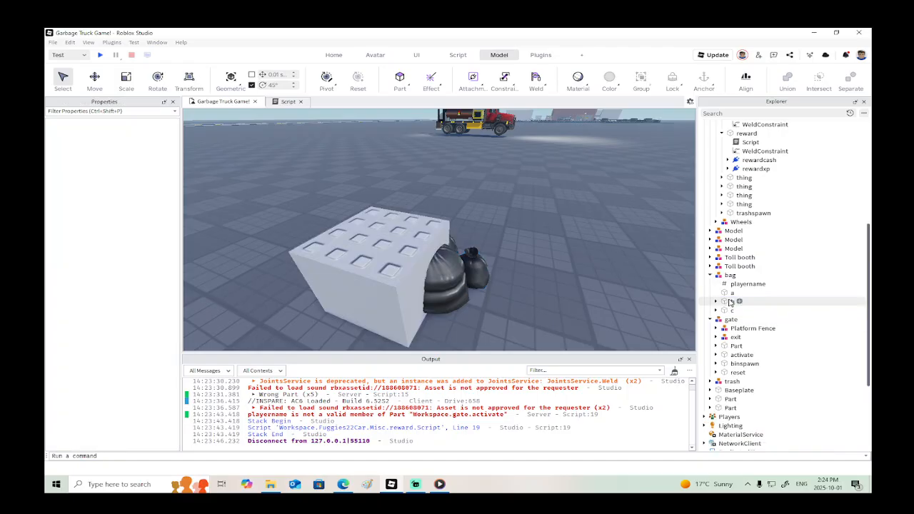
{"action": "key", "text": "ctrl+z"}
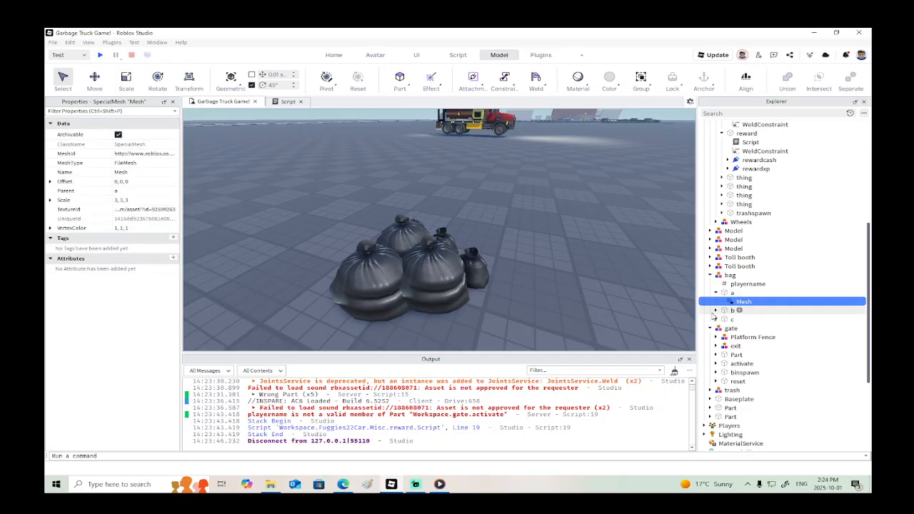
Step: Delete parts b and c from the bag model so that only part a remains
{"action": "left_click", "coordinate": [716, 294]}
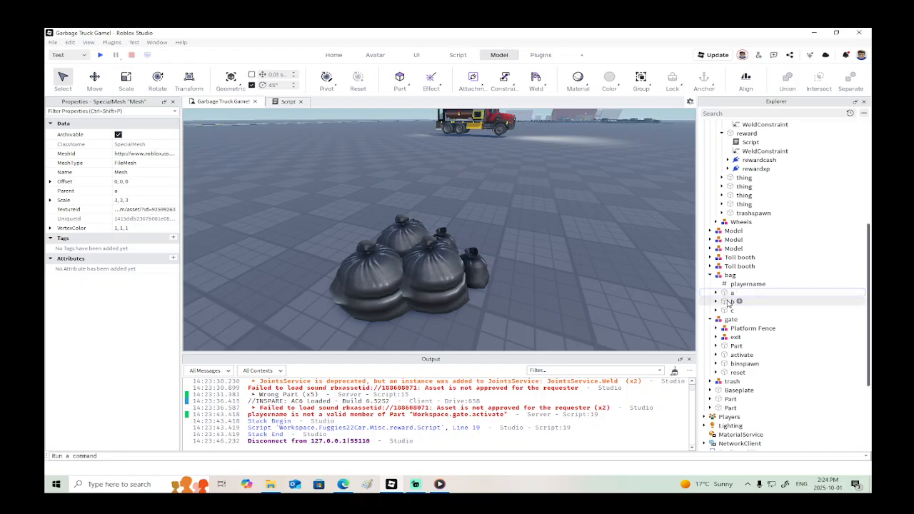
{"action": "left_click", "coordinate": [730, 301]}
{"action": "key", "text": "Delete"}
{"action": "left_click", "coordinate": [731, 301]}
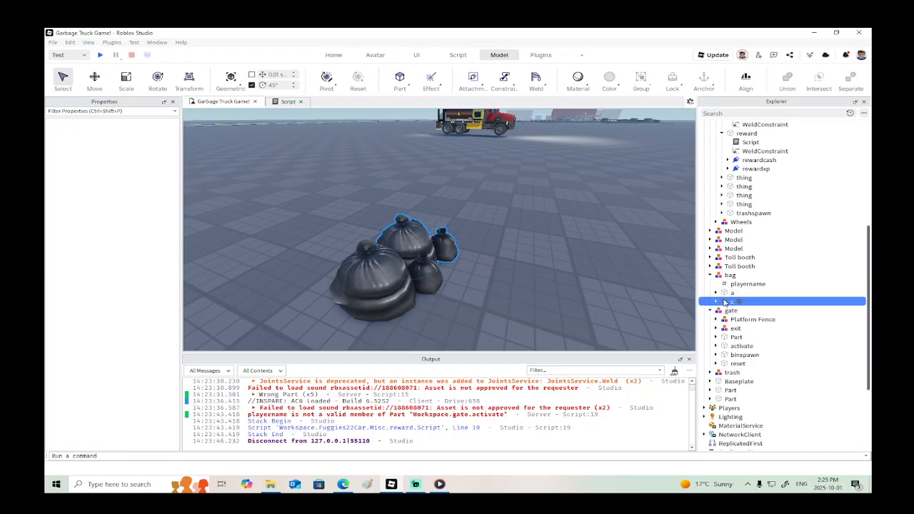
{"action": "key", "text": "Delete"}
Step: Fly the view over to the garbage truck and examine its reward part
{"action": "right_click_drag", "start_coordinate": [517, 286], "coordinate": [530, 250]}
{"action": "scroll", "coordinate": [515, 284], "scroll_direction": "down", "scroll_amount": 4}
{"action": "key", "text": "w"}
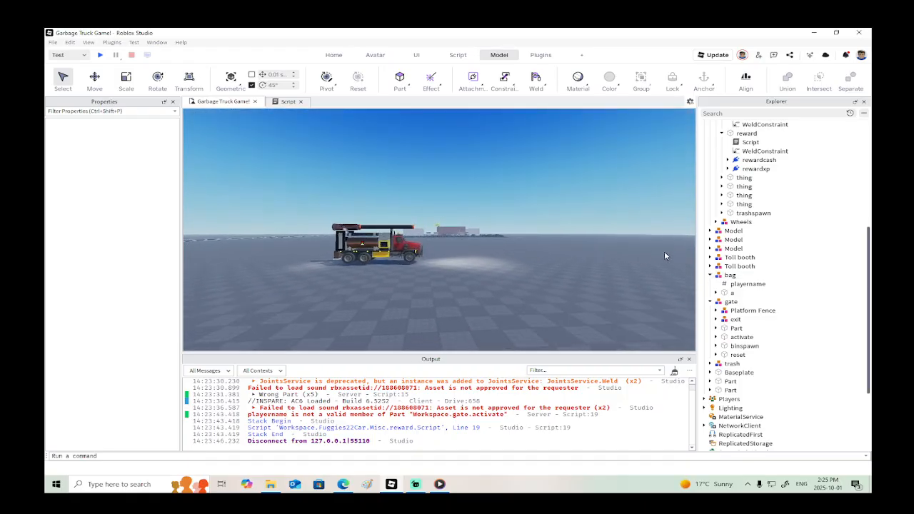
{"action": "right_click_drag", "start_coordinate": [587, 276], "coordinate": [557, 270]}
{"action": "key", "text": "w"}
{"action": "key", "text": "w"}
{"action": "key", "text": "w"}
{"action": "left_click", "coordinate": [746, 133]}
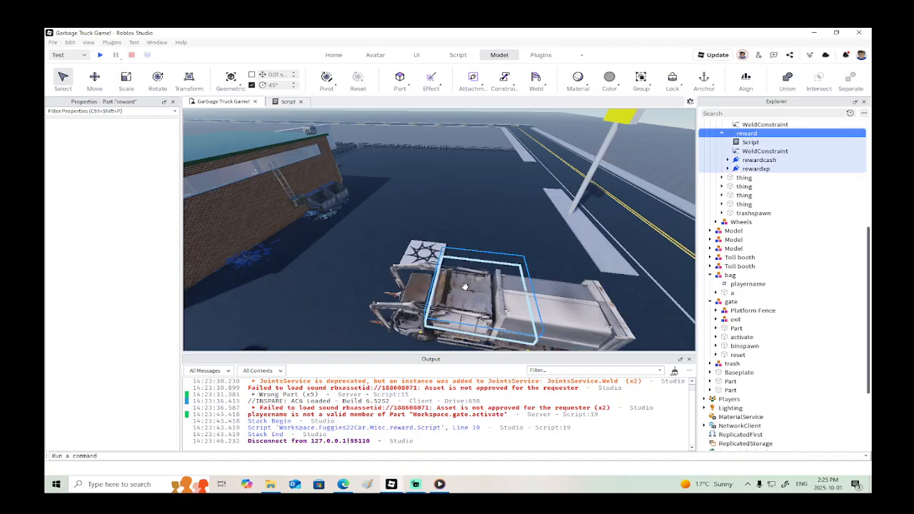
Step: Change the name condition in the delete part's script to check only for "trashspawned"
{"action": "scroll", "coordinate": [742, 161], "scroll_direction": "up", "scroll_amount": 3}
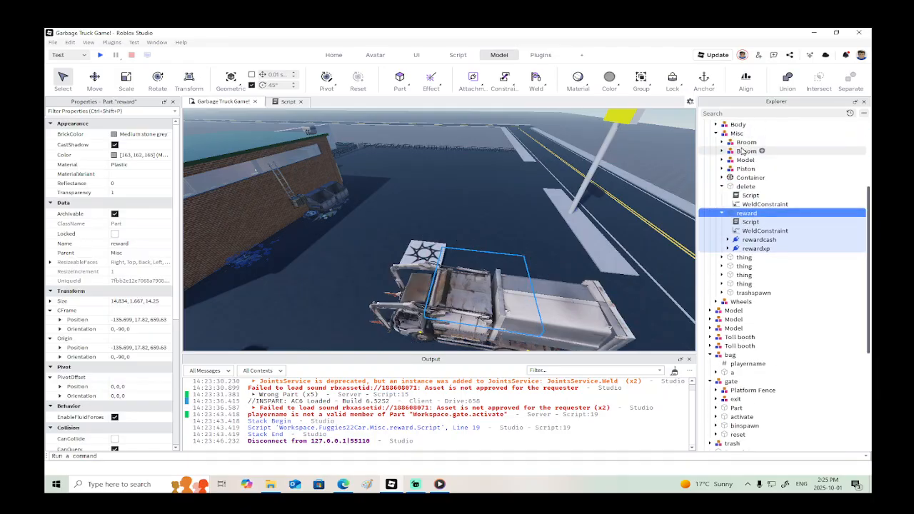
{"action": "double_click", "coordinate": [748, 195]}
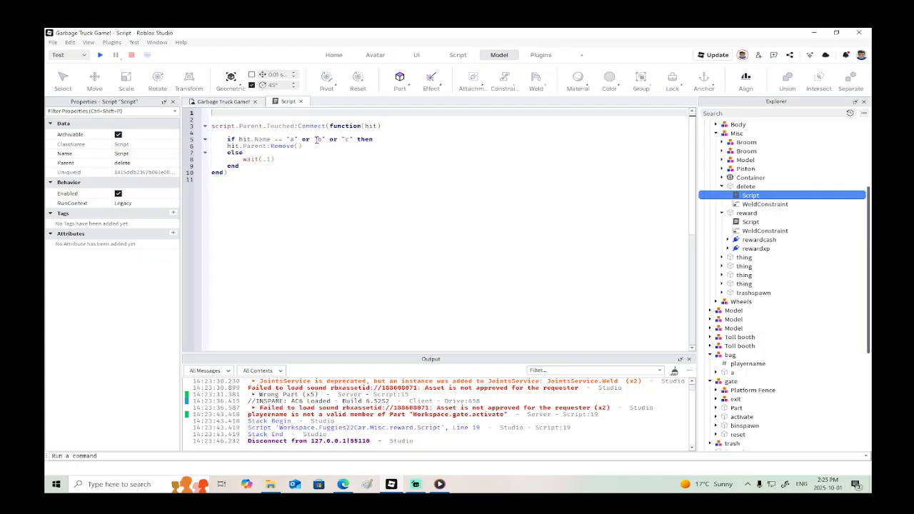
{"action": "left_click", "coordinate": [356, 139]}
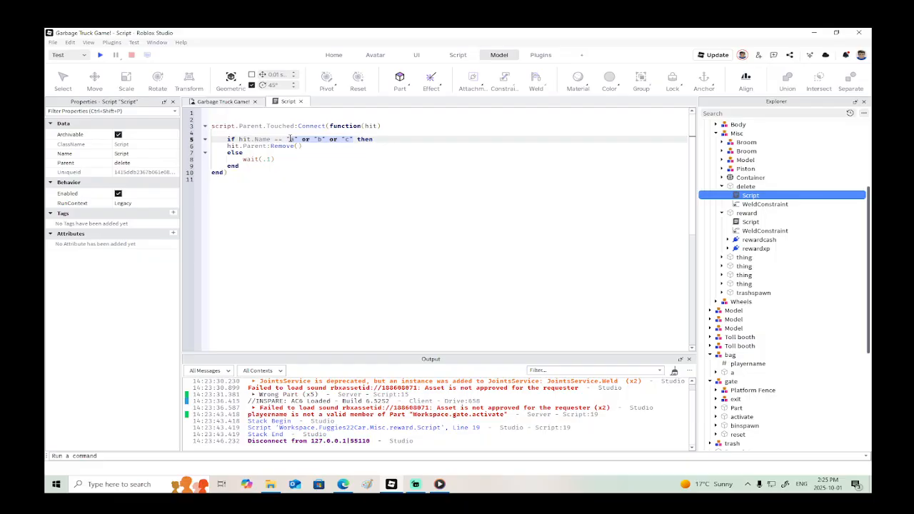
{"action": "left_click_drag", "start_coordinate": [290, 139], "coordinate": [287, 139]}
{"action": "type", "text": "\"trashspawned"}
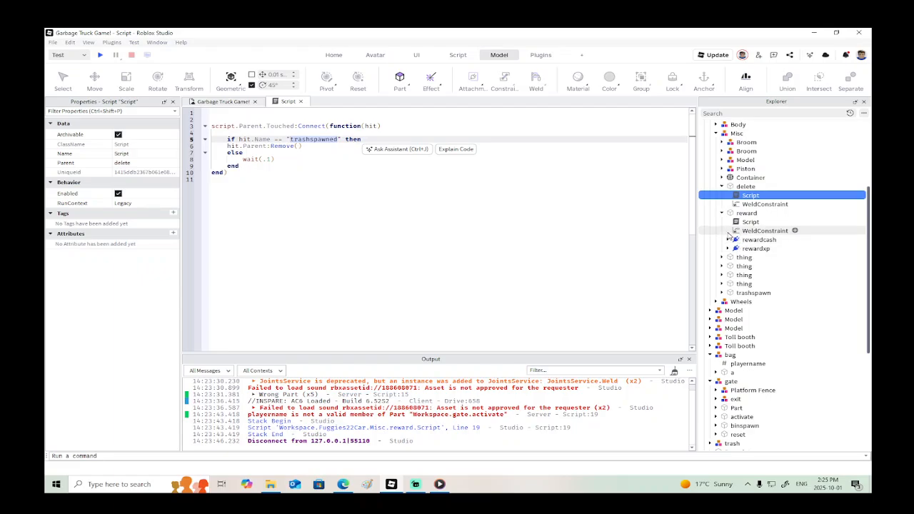
Step: Replace the a, b and c name check in the reward script with "trashspawned", keeping the condition on one line
{"action": "double_click", "coordinate": [750, 221]}
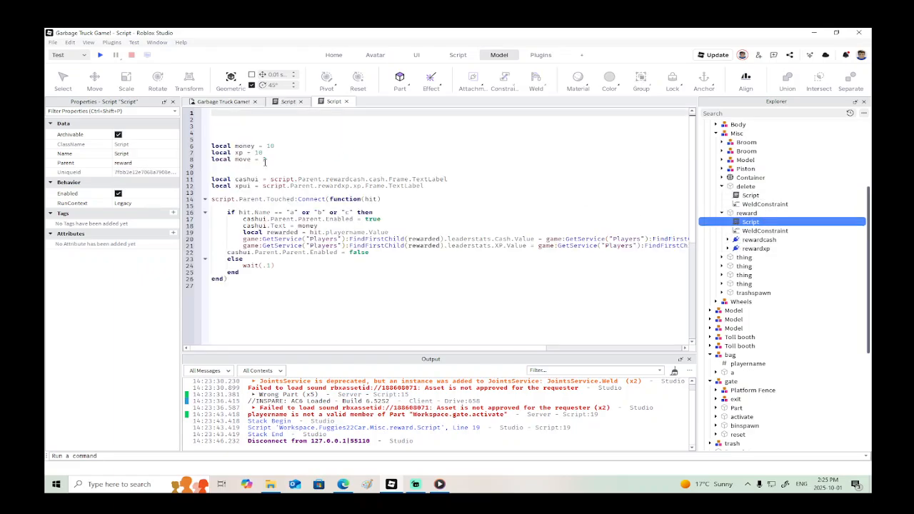
{"action": "double_click", "coordinate": [290, 212]}
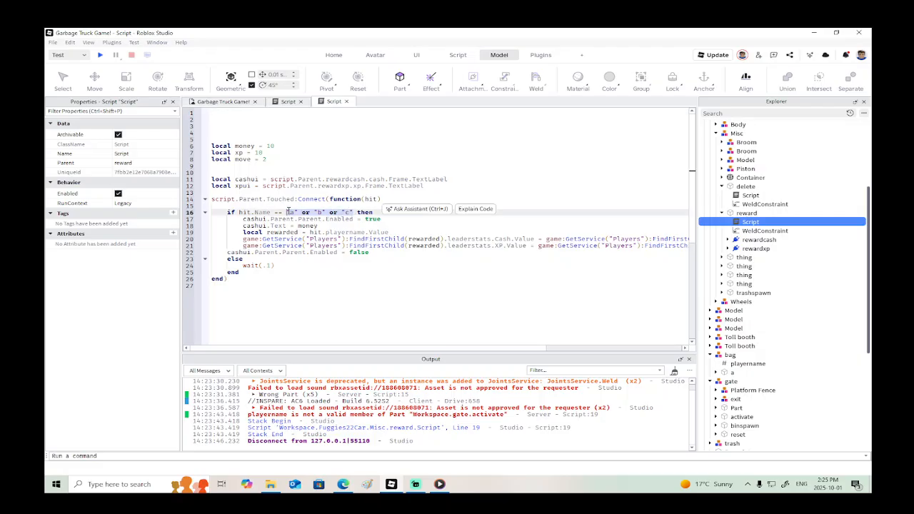
{"action": "key", "text": "Return"}
{"action": "type", "text": "\"trashspawned"}
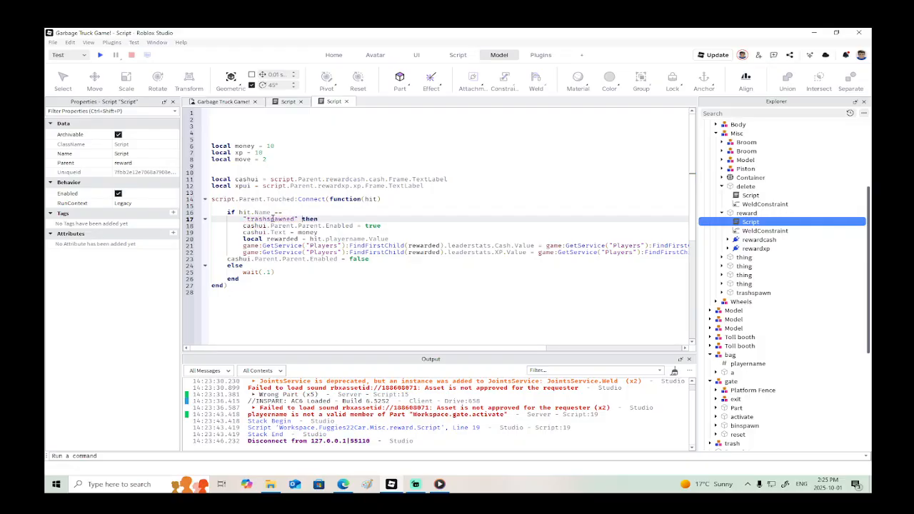
{"action": "key", "text": "BackSpace"}
{"action": "key", "text": "BackSpace"}
{"action": "key", "text": "BackSpace"}
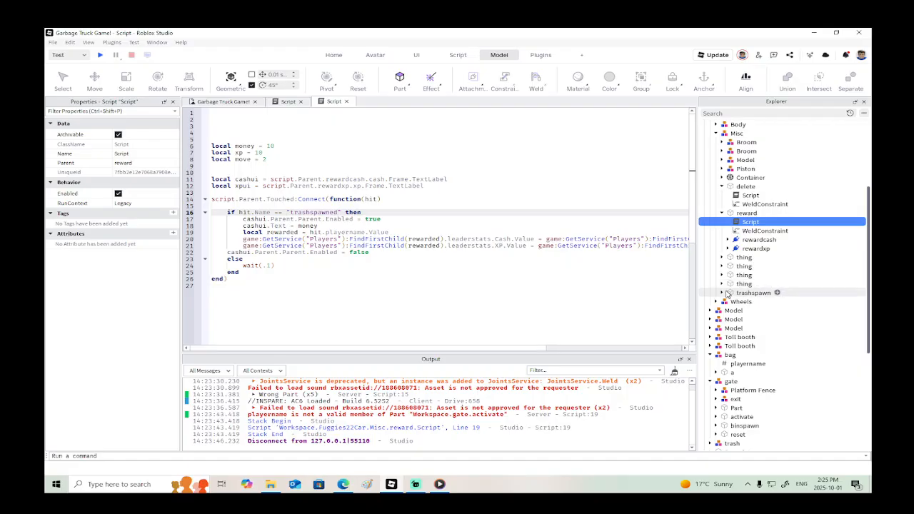
Step: Set the cloned bag's name to 'trashspawned' in the trashspawn part's script
{"action": "left_click", "coordinate": [727, 294]}
{"action": "double_click", "coordinate": [750, 301]}
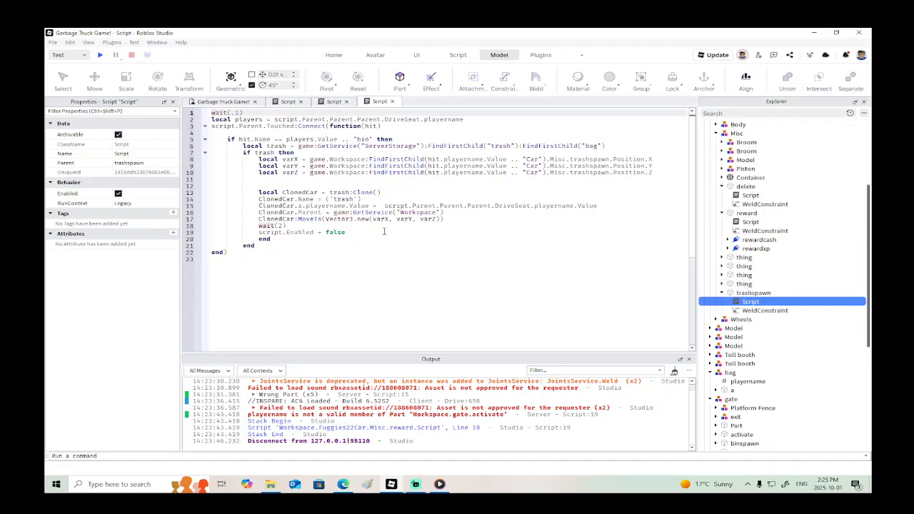
{"action": "left_click", "coordinate": [355, 200]}
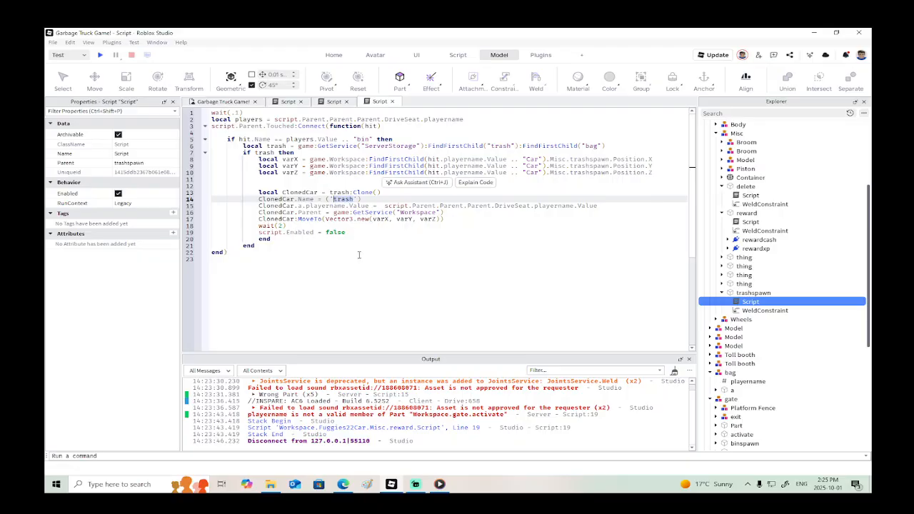
{"action": "type", "text": "spawned"}
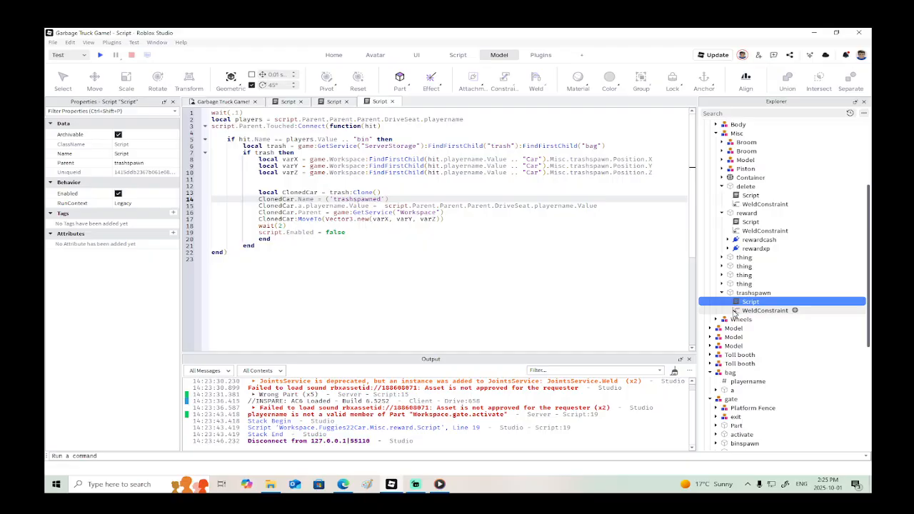
Step: Rename the bag model's part a as trashspawned and move the bag back into the ServerStorage trash folder
{"action": "scroll", "coordinate": [735, 314], "scroll_direction": "down", "scroll_amount": 3}
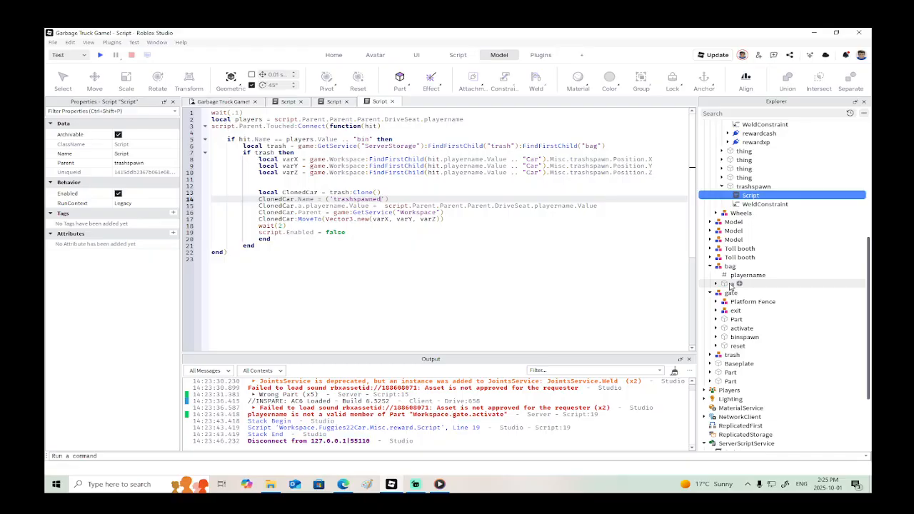
{"action": "left_click", "coordinate": [733, 284]}
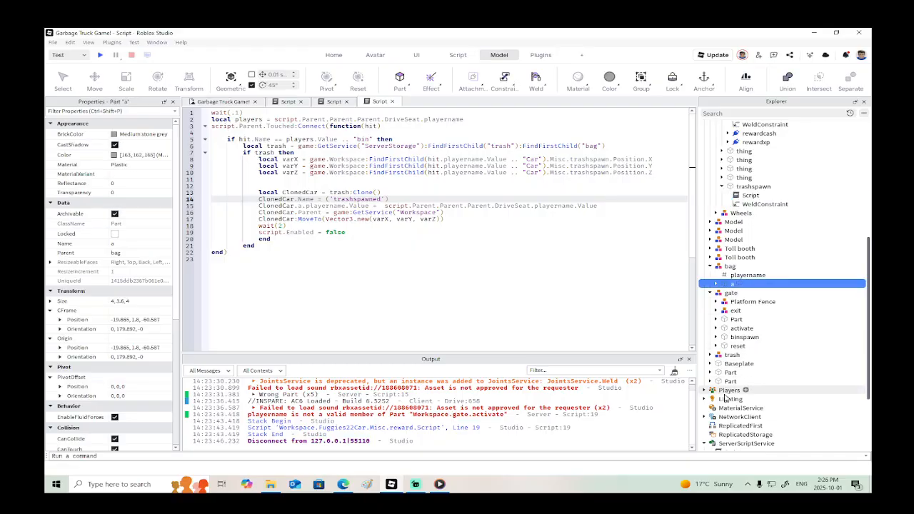
{"action": "scroll", "coordinate": [714, 393], "scroll_direction": "down", "scroll_amount": 2}
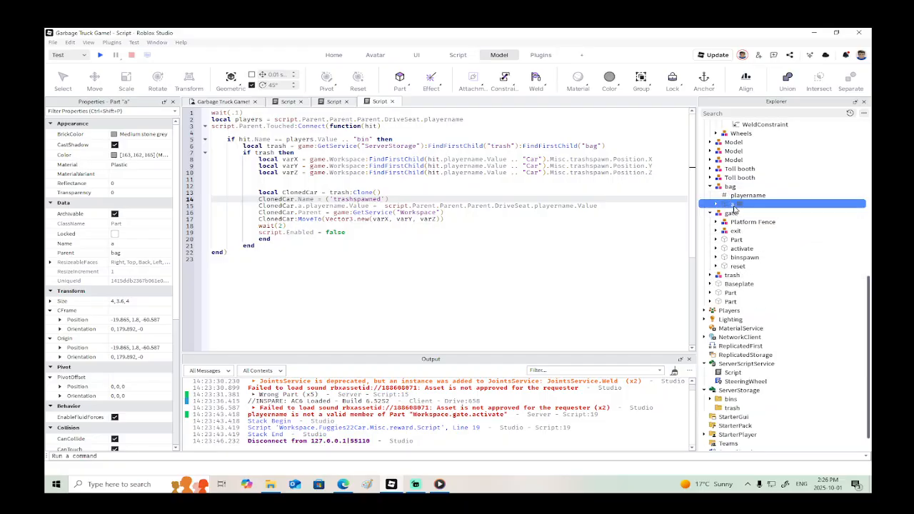
{"action": "double_click", "coordinate": [733, 205]}
{"action": "key", "text": "Return"}
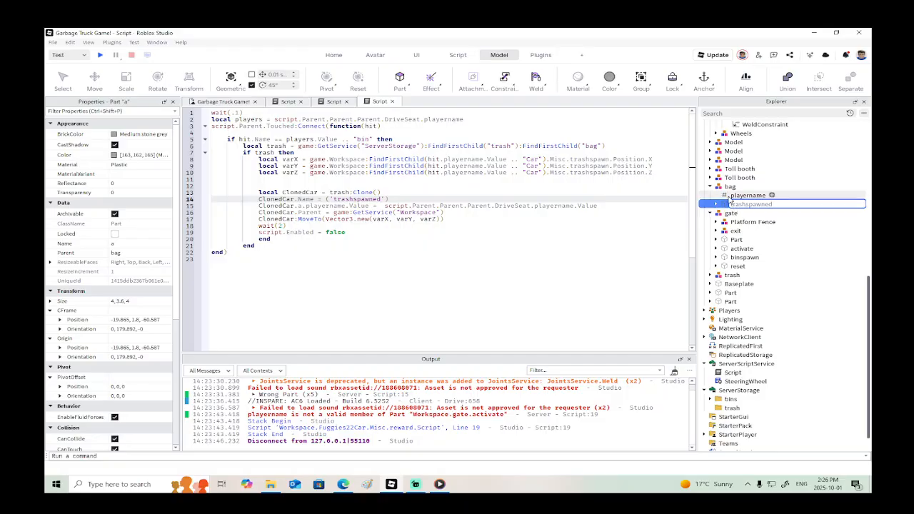
{"action": "left_click_drag", "start_coordinate": [730, 187], "coordinate": [728, 405]}
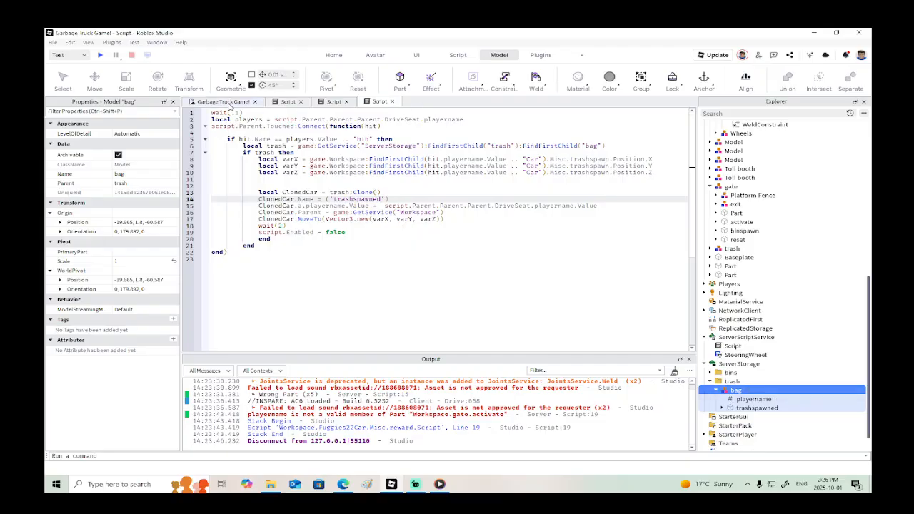
Step: Return to the 3D view and inspect the gate's activate wall near the brick building
{"action": "left_click", "coordinate": [227, 103]}
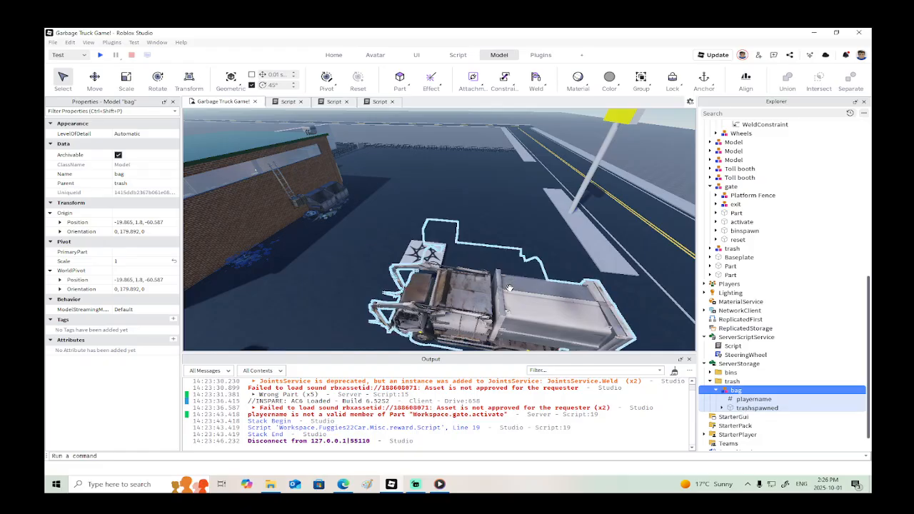
{"action": "right_click_drag", "start_coordinate": [509, 288], "coordinate": [512, 292]}
{"action": "scroll", "coordinate": [447, 237], "scroll_direction": "up", "scroll_amount": 3}
{"action": "right_click_drag", "start_coordinate": [447, 237], "coordinate": [506, 285]}
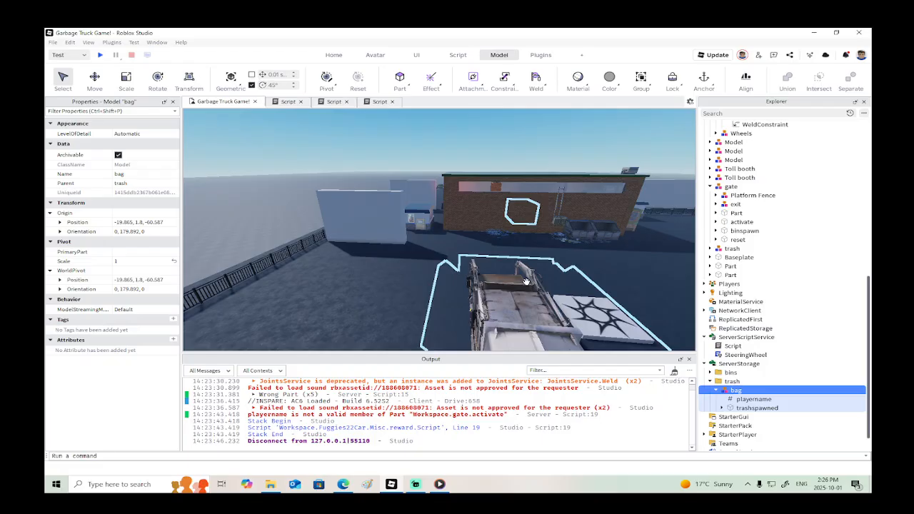
{"action": "right_click_drag", "start_coordinate": [478, 276], "coordinate": [478, 275]}
{"action": "key", "text": "w"}
{"action": "left_click", "coordinate": [479, 274], "text": "alt"}
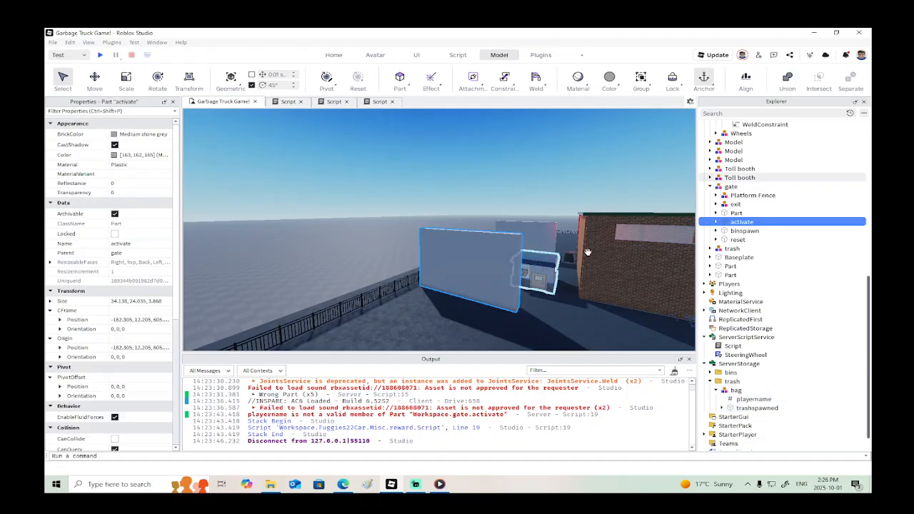
{"action": "left_click_drag", "start_coordinate": [732, 226], "coordinate": [435, 265]}
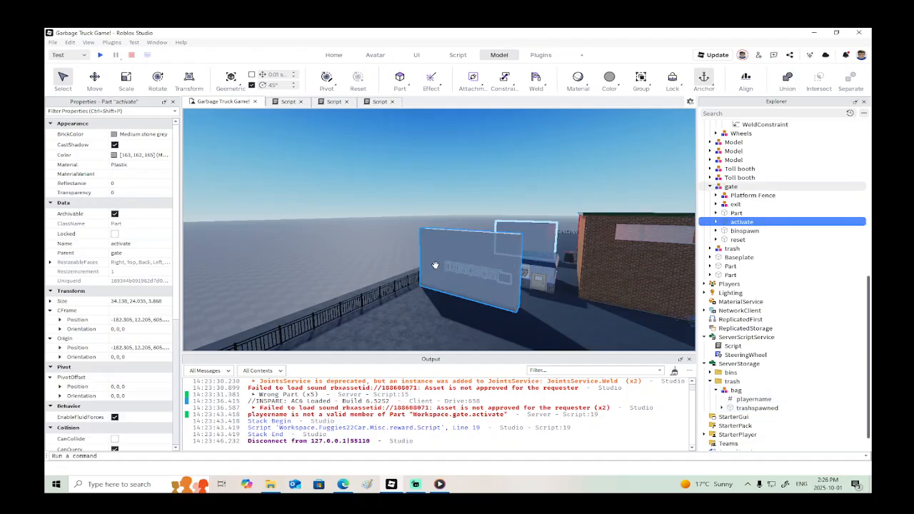
{"action": "left_click_drag", "start_coordinate": [503, 248], "coordinate": [726, 228]}
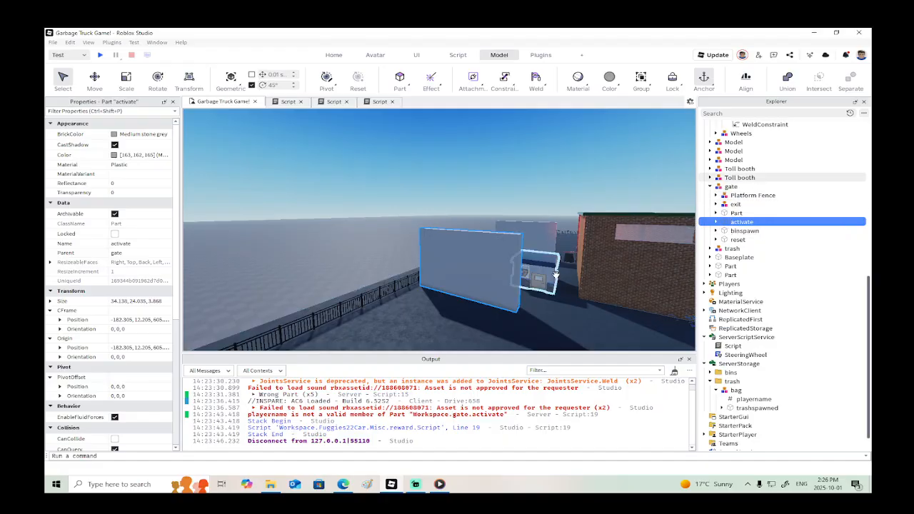
Step: Save the place to Roblox and select the trash model in Workspace
{"action": "right_click_drag", "start_coordinate": [557, 275], "coordinate": [556, 272]}
{"action": "key", "text": "s"}
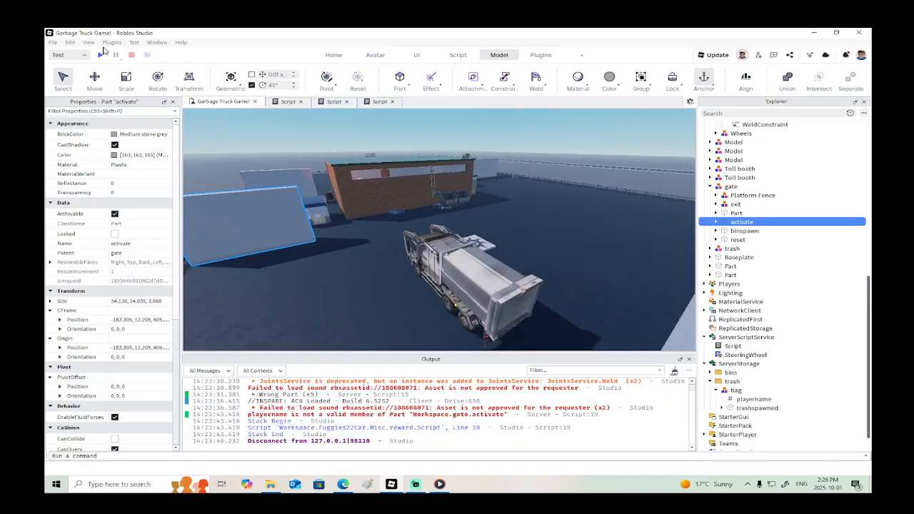
{"action": "left_click", "coordinate": [53, 42]}
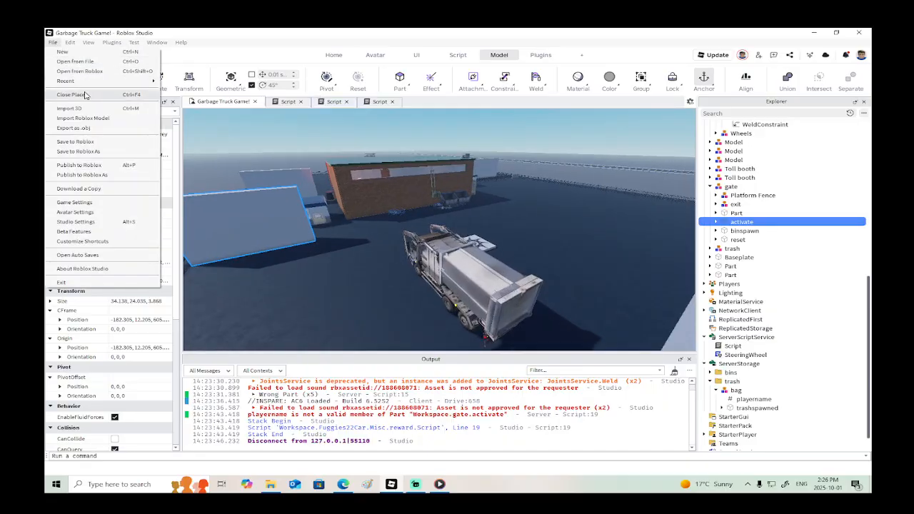
{"action": "left_click", "coordinate": [74, 141]}
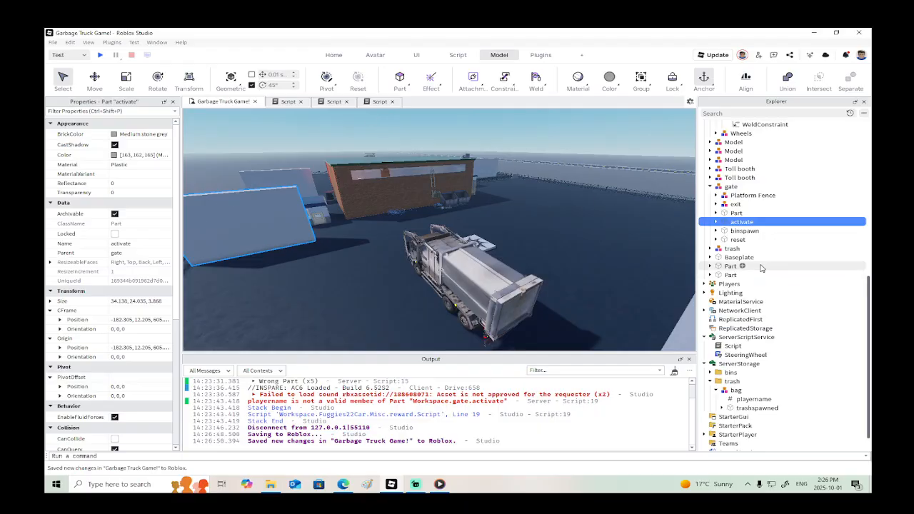
{"action": "left_click_drag", "start_coordinate": [736, 248], "coordinate": [730, 389]}
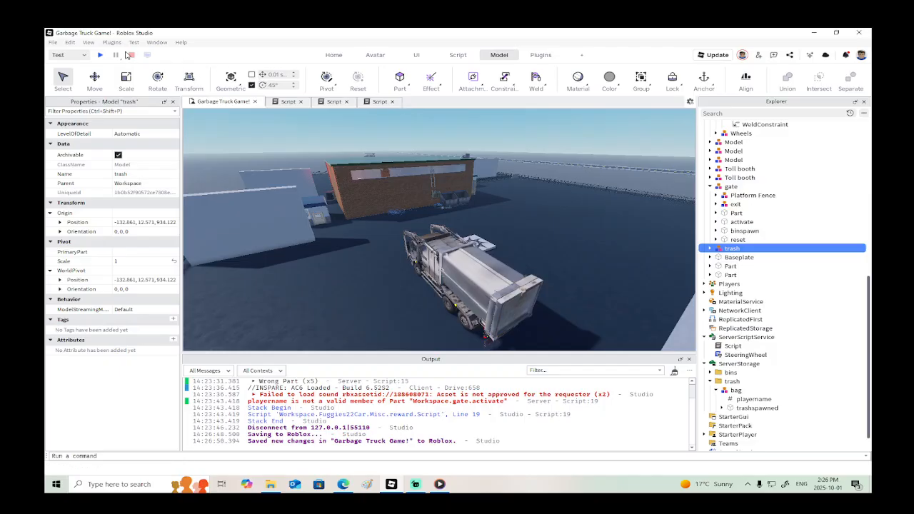
Step: Start a playtest, enter the garbage truck's driver seat and drive towards the row of bins by the fence
{"action": "left_click", "coordinate": [100, 55]}
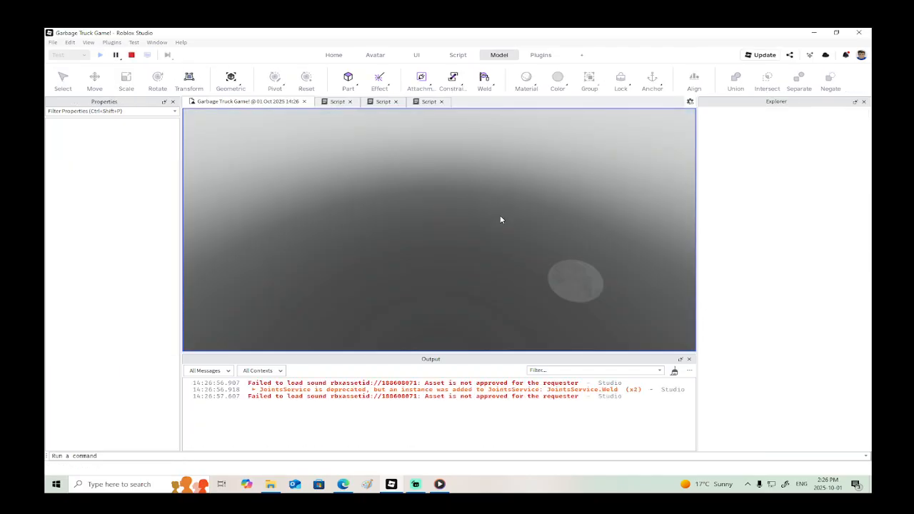
{"action": "right_click_drag", "start_coordinate": [500, 222], "coordinate": [527, 223]}
{"action": "key", "text": "w"}
{"action": "key", "text": "e"}
{"action": "key", "text": "s"}
{"action": "key", "text": "w"}
{"action": "key", "text": "s"}
{"action": "key", "text": "w"}
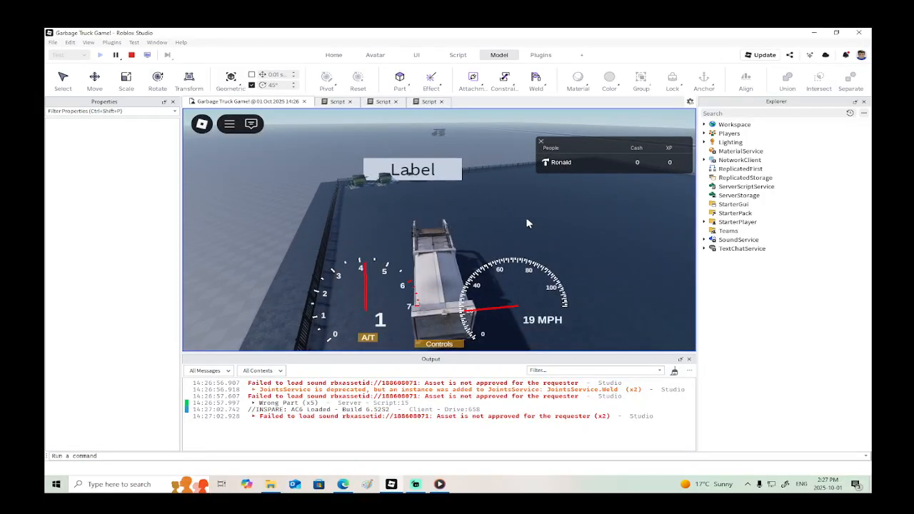
Step: Line the truck's forks up with the labelled bin from the cab view and set the parking brake
{"action": "scroll", "coordinate": [527, 222], "scroll_direction": "up", "scroll_amount": 8}
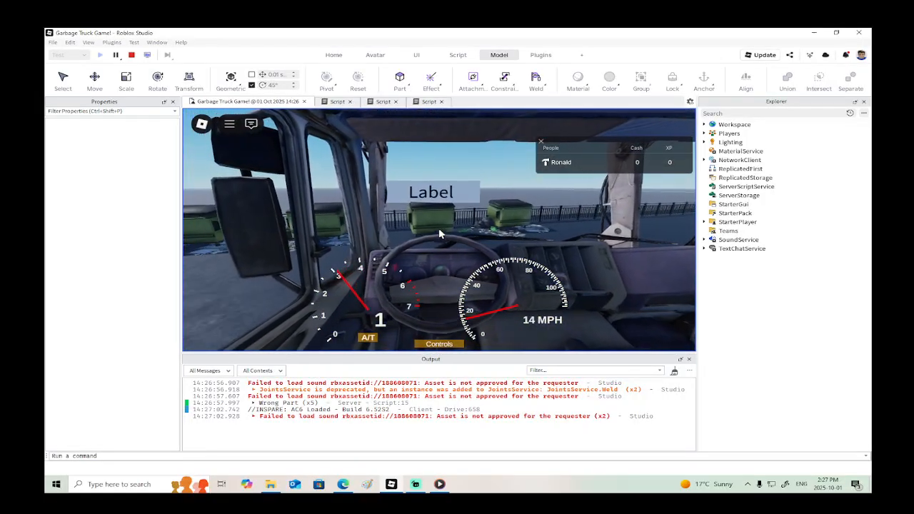
{"action": "key", "text": "s"}
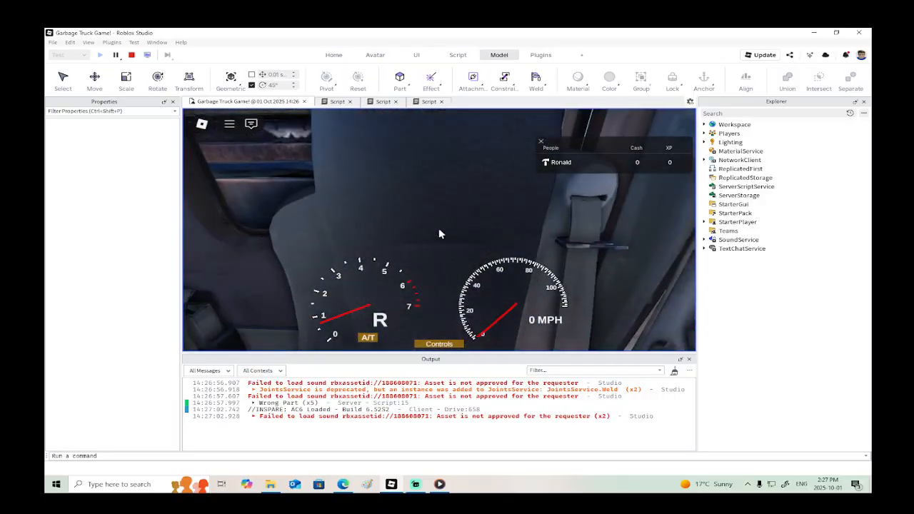
{"action": "key", "text": "w"}
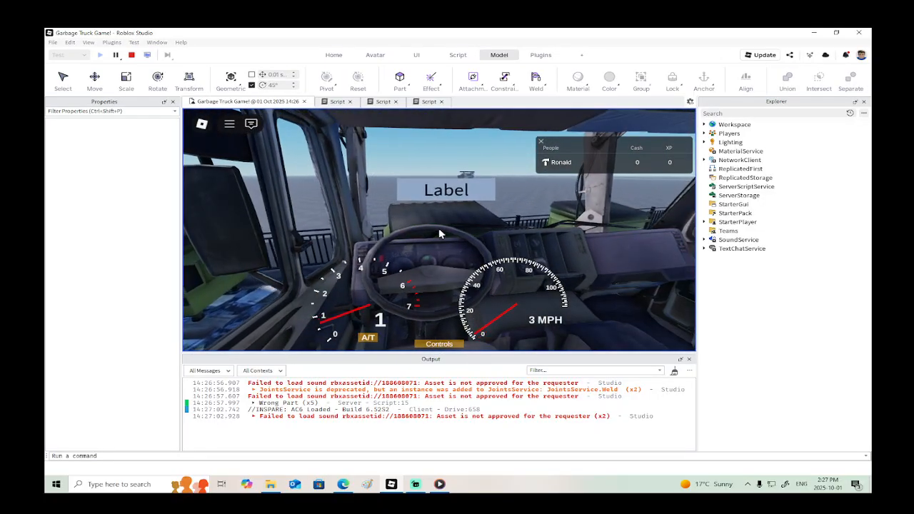
{"action": "key", "text": "s"}
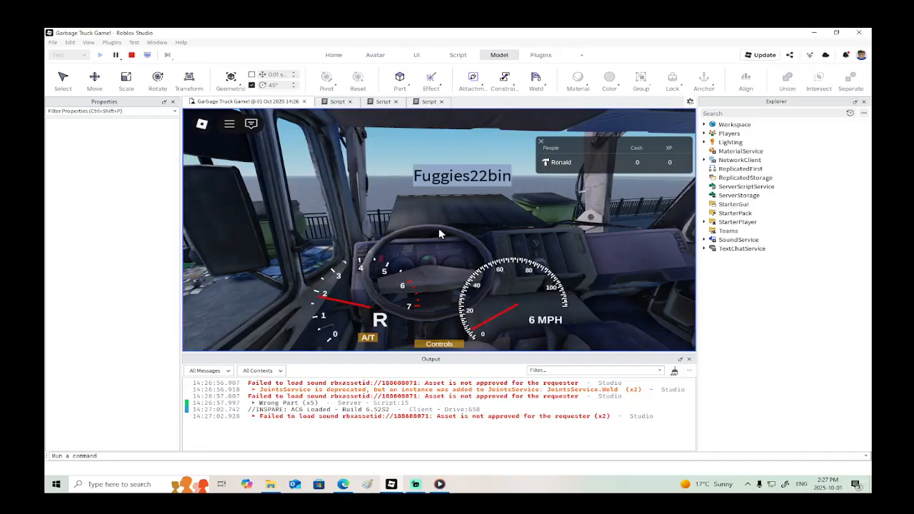
{"action": "key", "text": "w"}
{"action": "key", "text": "p"}
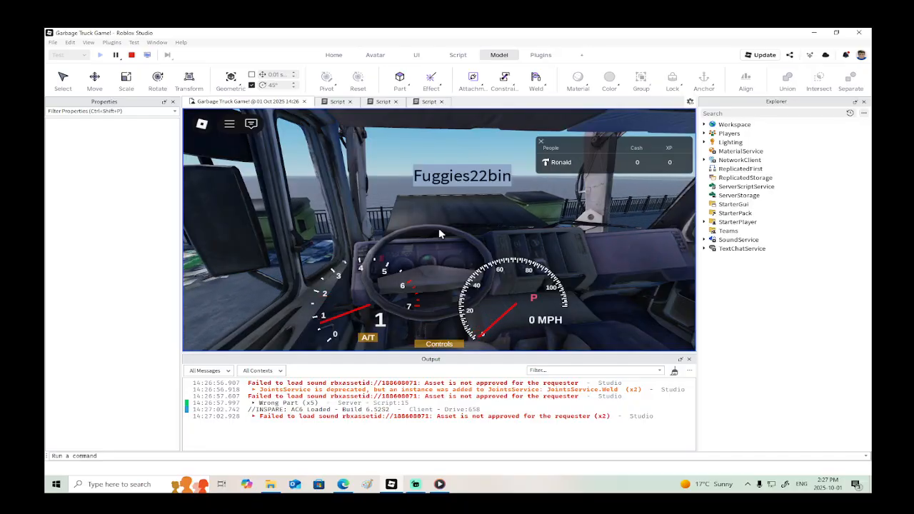
Step: Lift the bin over the truck with the front forks to test the bag spawning, and end the playtest
{"action": "key", "text": "r"}
{"action": "key", "text": "Tab"}
{"action": "key", "text": "Tab"}
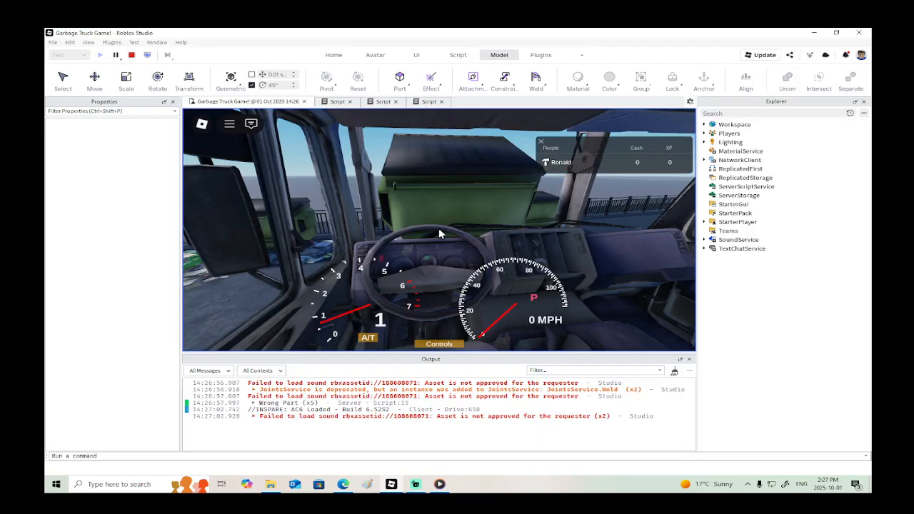
{"action": "scroll", "coordinate": [441, 229], "scroll_direction": "down", "scroll_amount": 4}
{"action": "right_click_drag", "start_coordinate": [455, 217], "coordinate": [454, 217]}
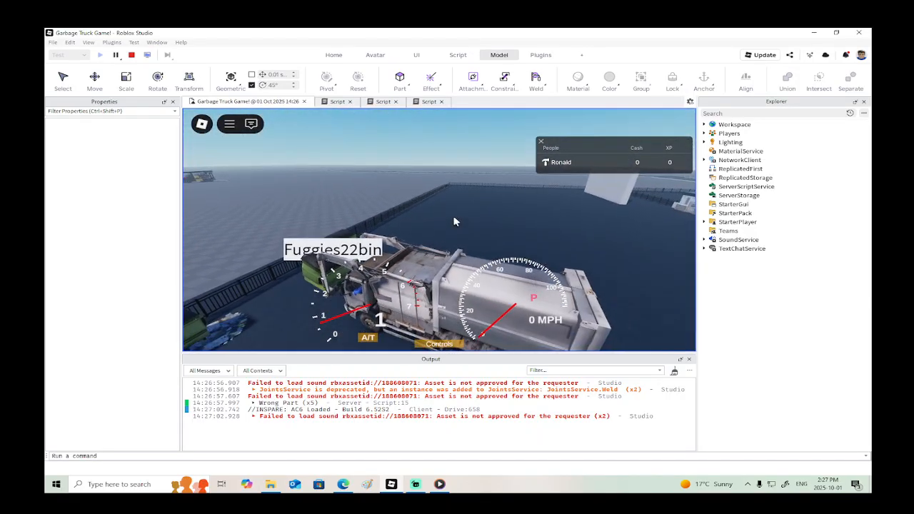
{"action": "key", "text": "r"}
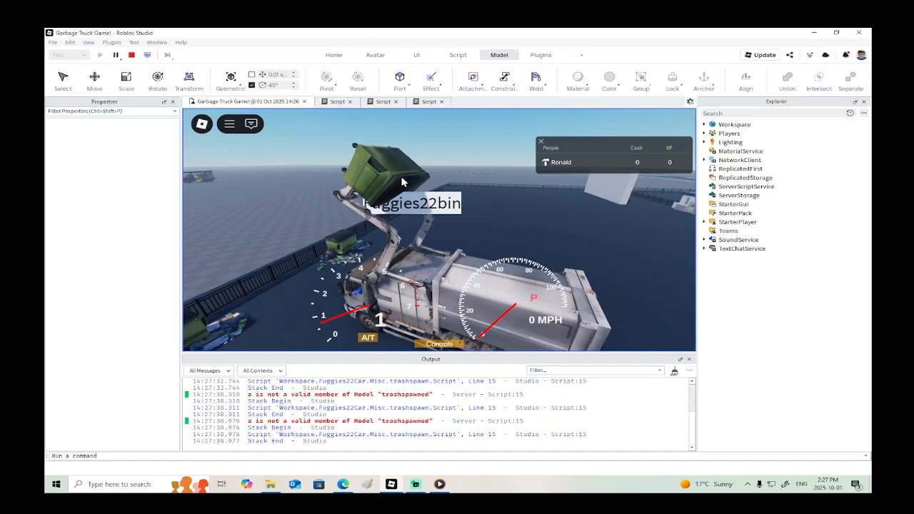
{"action": "left_click", "coordinate": [131, 55]}
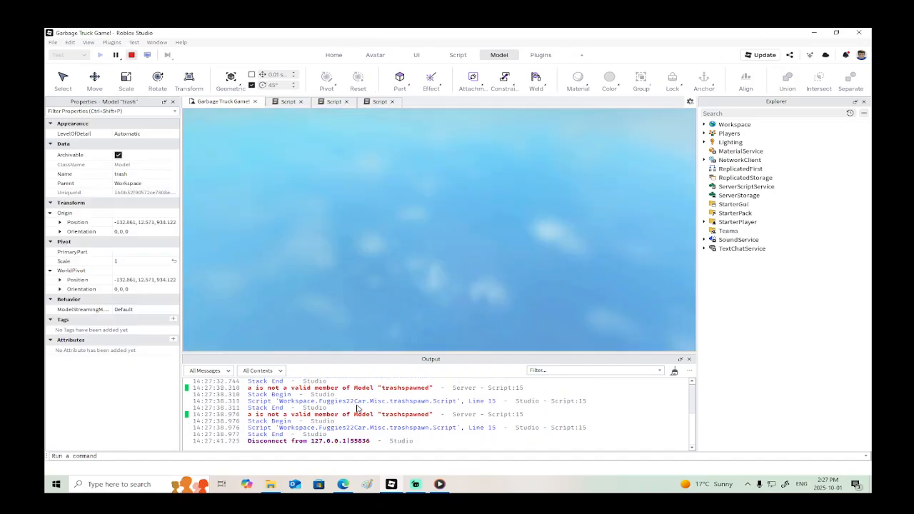
Step: Open the trashspawn script at line 15 and change the cloned bag's a.playername reference to trashspawned.playername
{"action": "left_click", "coordinate": [351, 428]}
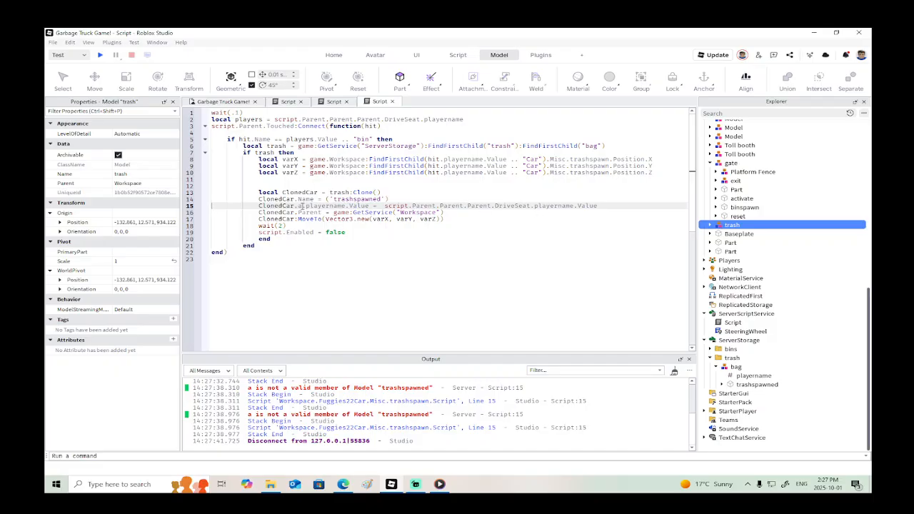
{"action": "left_click", "coordinate": [385, 199]}
{"action": "type", "text": "')"}
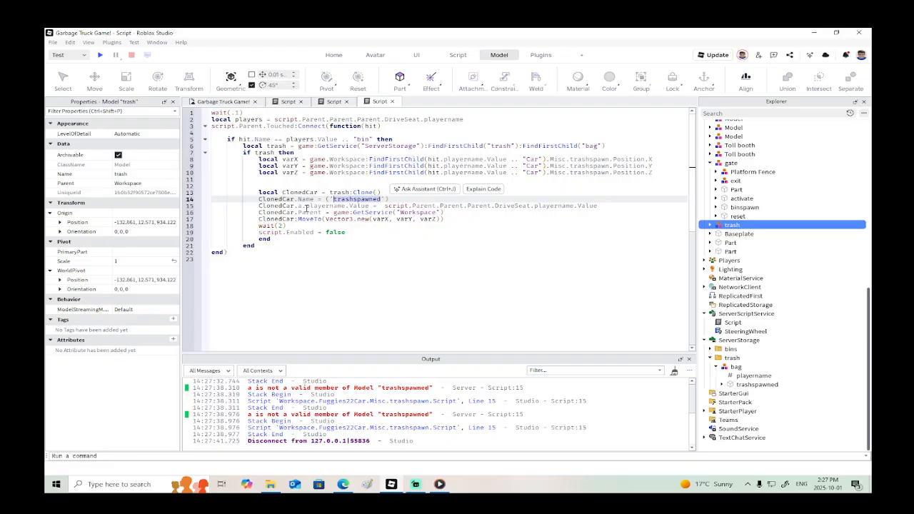
{"action": "left_click", "coordinate": [305, 206]}
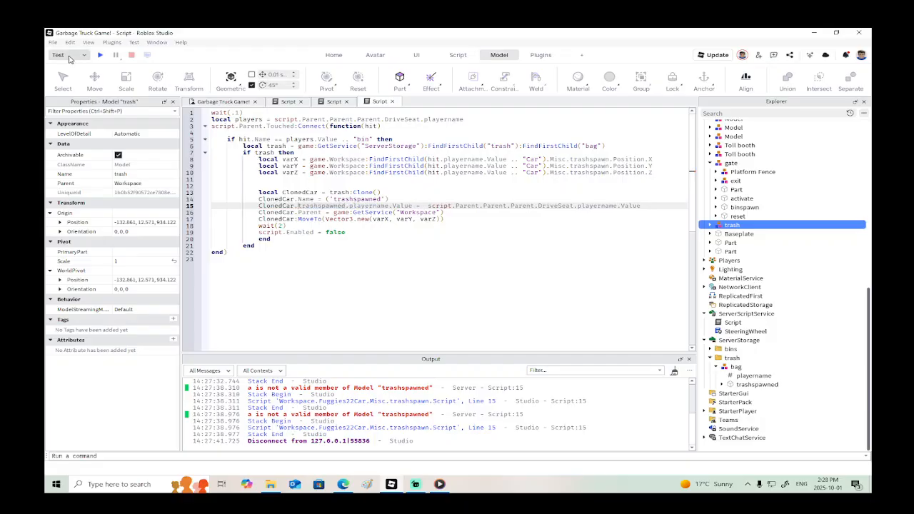
Step: Start a new playtest, enter the garbage truck and drive it towards the gate's activate wall
{"action": "left_click", "coordinate": [100, 55]}
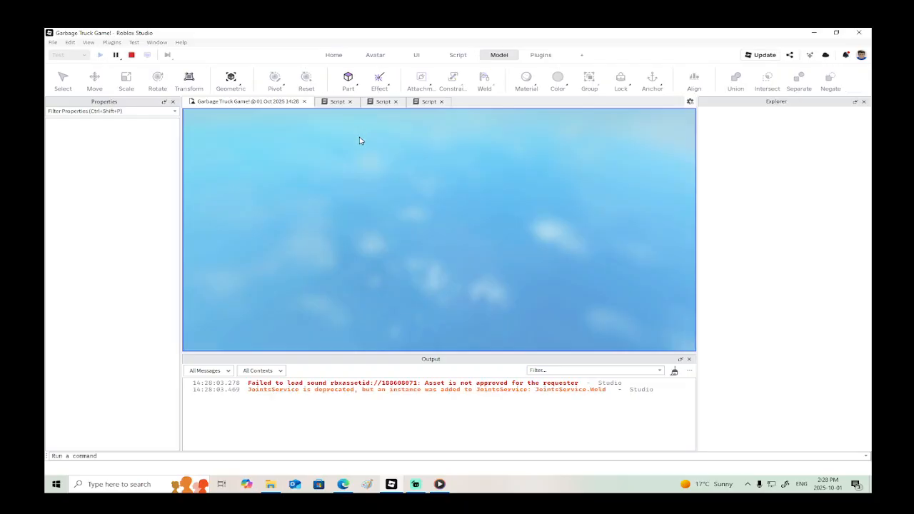
{"action": "right_click_drag", "start_coordinate": [470, 218], "coordinate": [471, 220]}
{"action": "key", "text": "w"}
{"action": "key", "text": "w"}
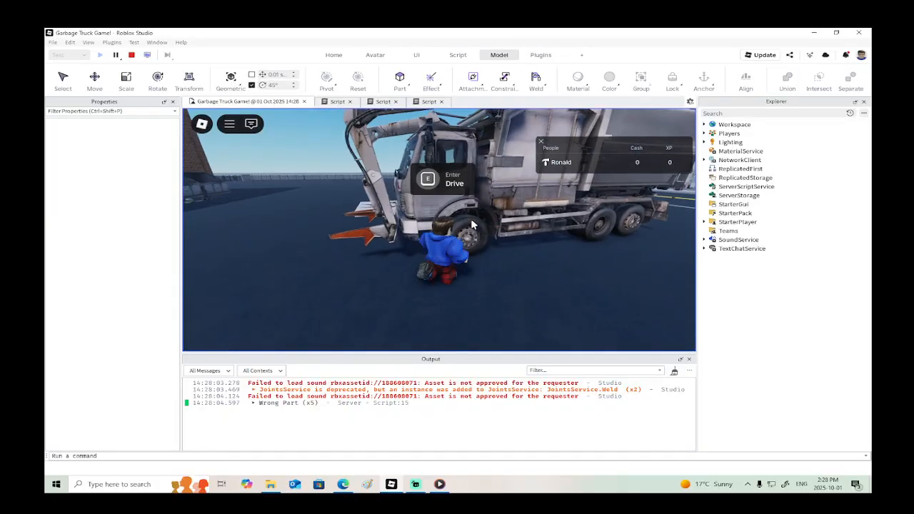
{"action": "key", "text": "e"}
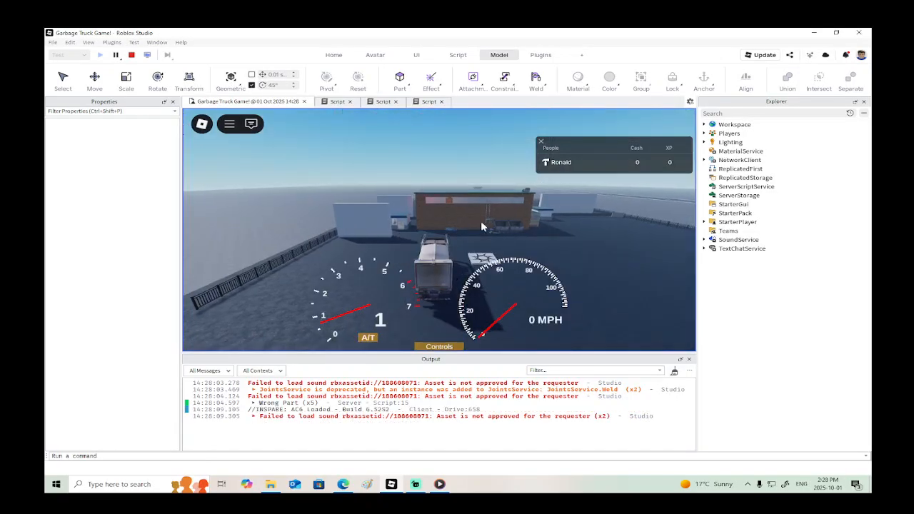
{"action": "key", "text": "s"}
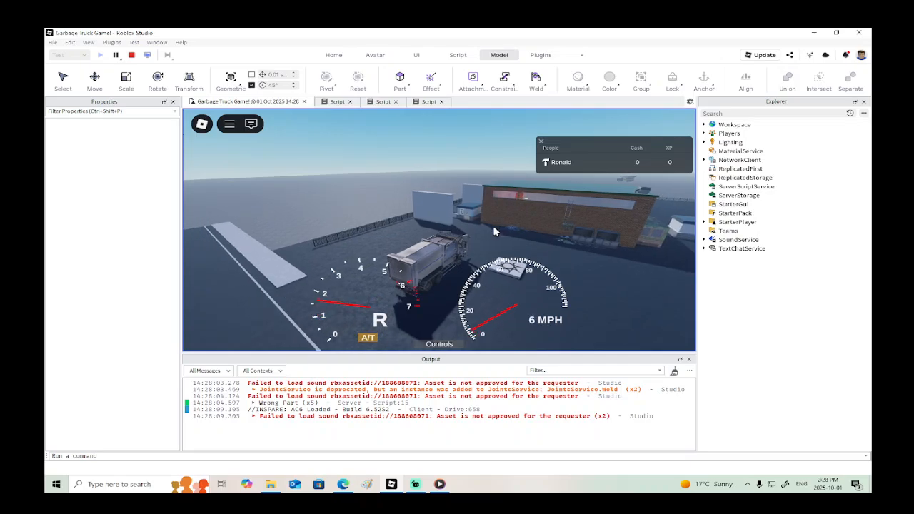
{"action": "right_click_drag", "start_coordinate": [494, 231], "coordinate": [494, 232]}
{"action": "key", "text": "w"}
{"action": "key", "text": "a"}
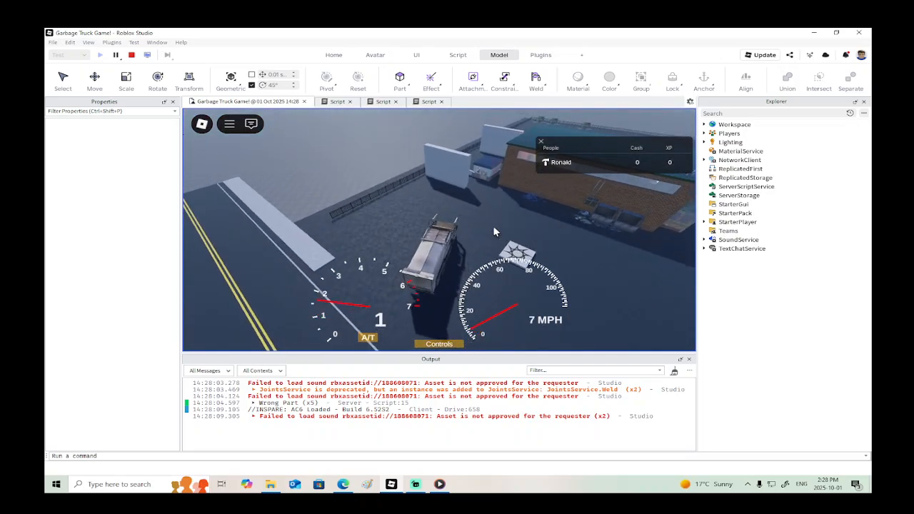
Step: Drive through the gate walls to the bins, park at the labelled bin and lift it with the forks
{"action": "key", "text": "s"}
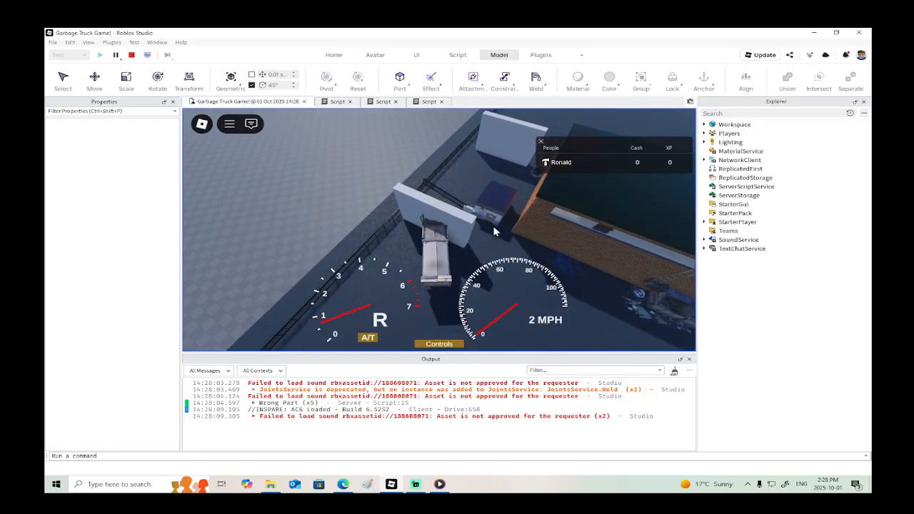
{"action": "key", "text": "w"}
{"action": "key", "text": "d"}
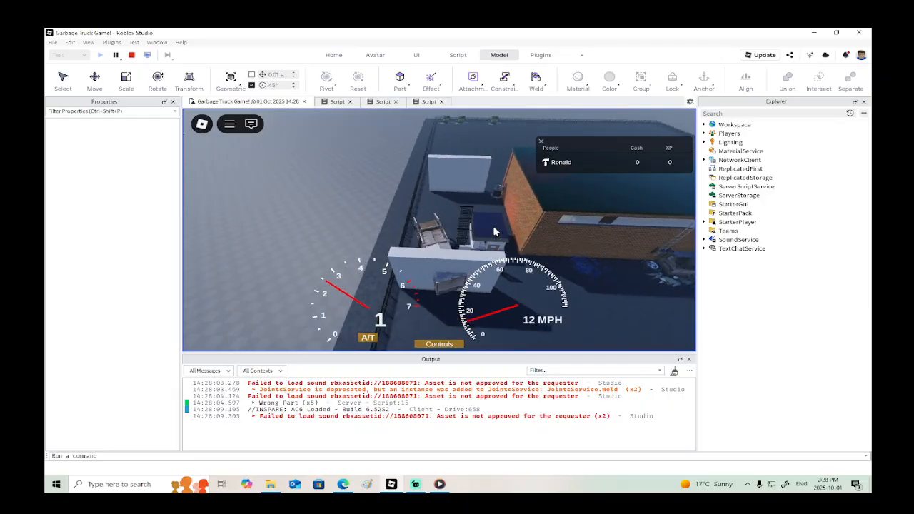
{"action": "key", "text": "w"}
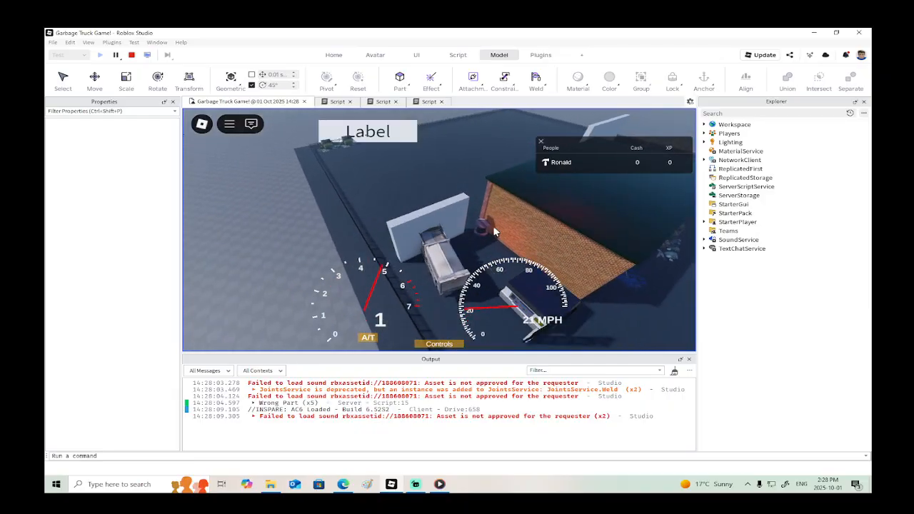
{"action": "key", "text": "a"}
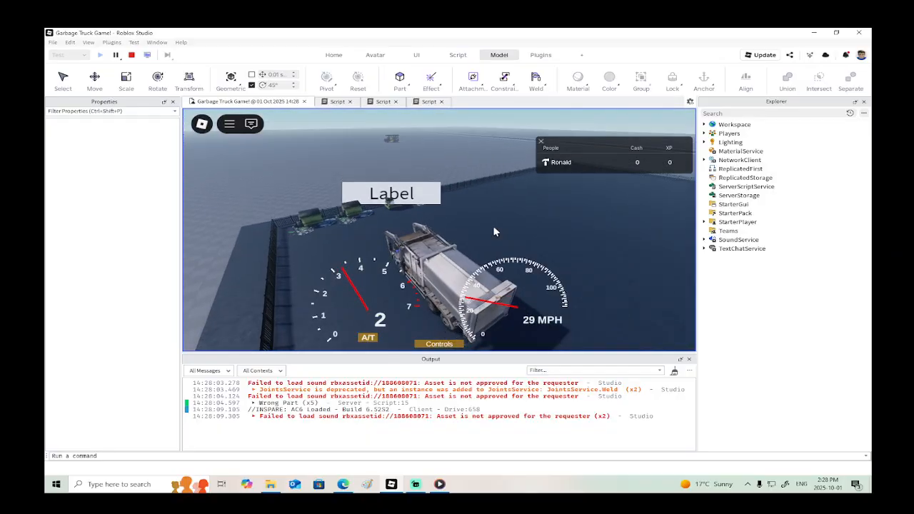
{"action": "key", "text": "s"}
{"action": "key", "text": "s"}
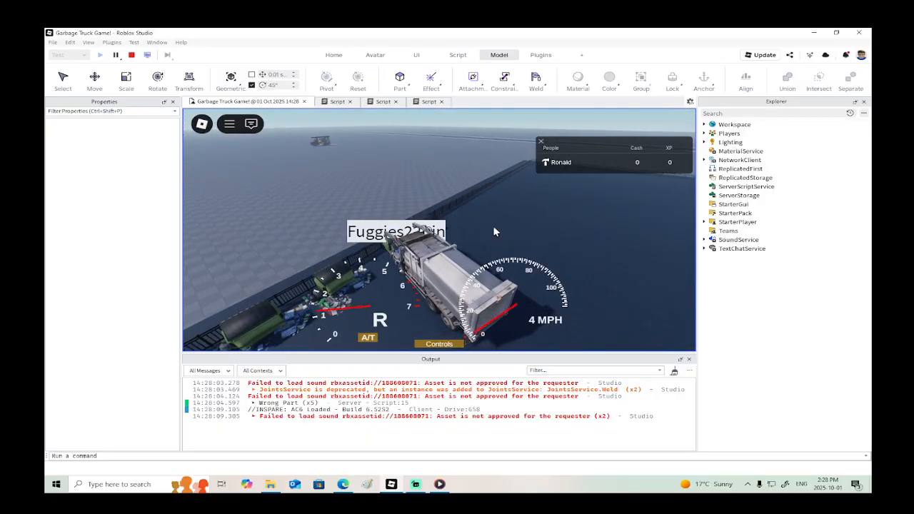
{"action": "key", "text": "w"}
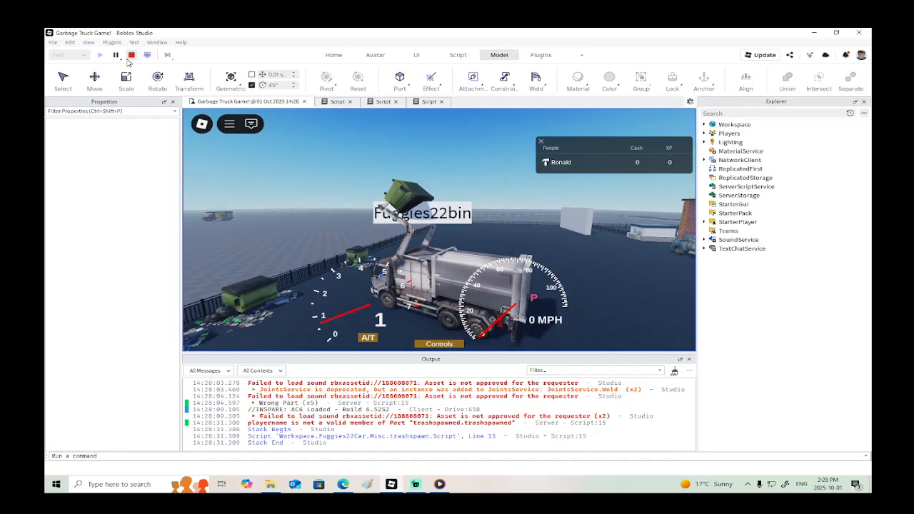
Step: End the playtest and change line 15 of the trashspawn script to set ClonedCar.playername.Value directly
{"action": "left_click", "coordinate": [394, 436]}
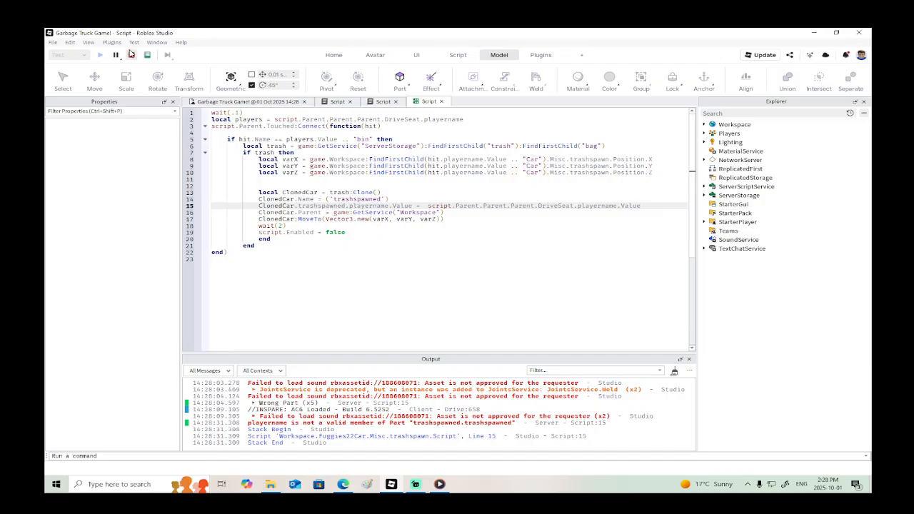
{"action": "left_click", "coordinate": [132, 56]}
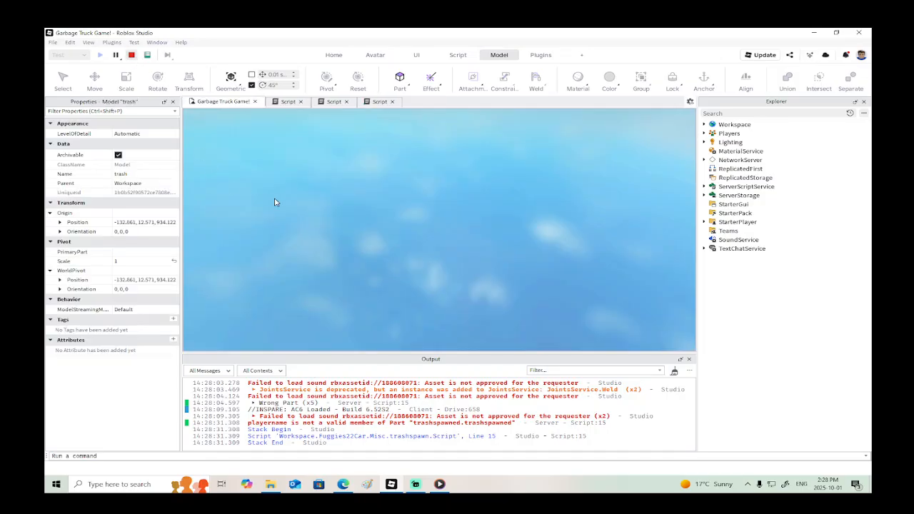
{"action": "left_click", "coordinate": [376, 102]}
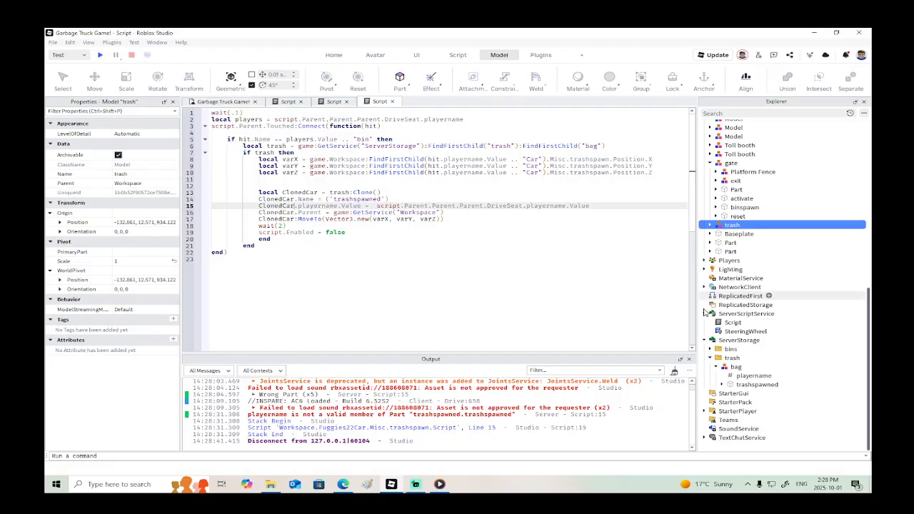
Step: Start a new playtest, walk the character to the garbage truck and get into its driver seat
{"action": "left_click", "coordinate": [100, 57]}
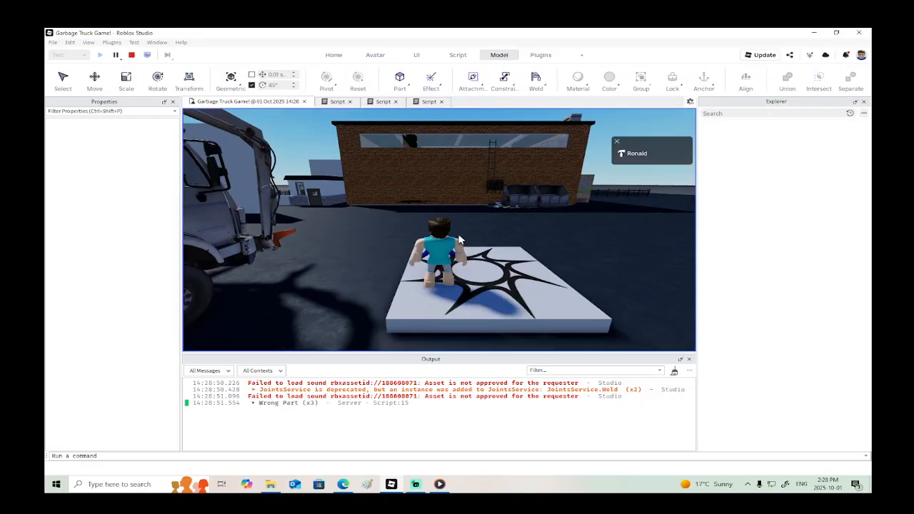
{"action": "key", "text": "w"}
{"action": "right_click_drag", "start_coordinate": [459, 238], "coordinate": [460, 238]}
{"action": "key", "text": "d"}
{"action": "key", "text": "w"}
{"action": "key", "text": "e"}
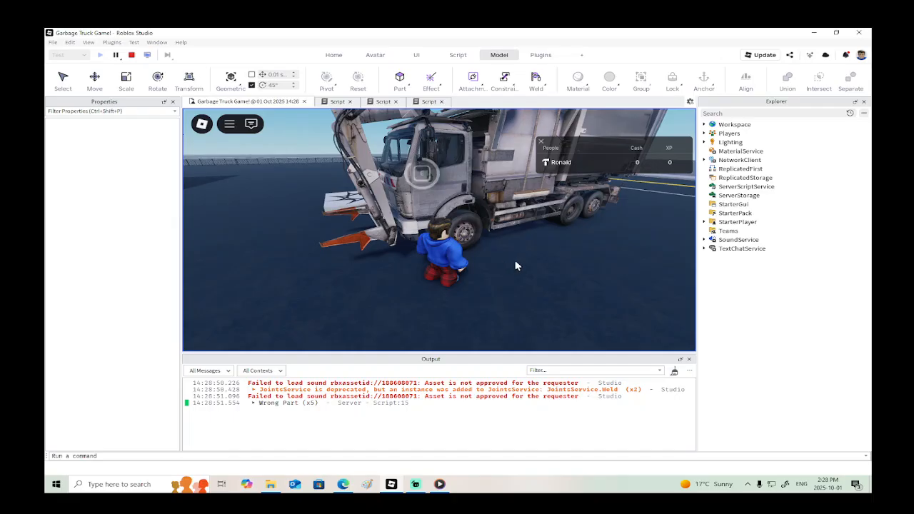
{"action": "right_click_drag", "start_coordinate": [521, 260], "coordinate": [521, 260]}
Step: Back the truck up to line it up and drive it through the gate's activate wall
{"action": "key", "text": "w"}
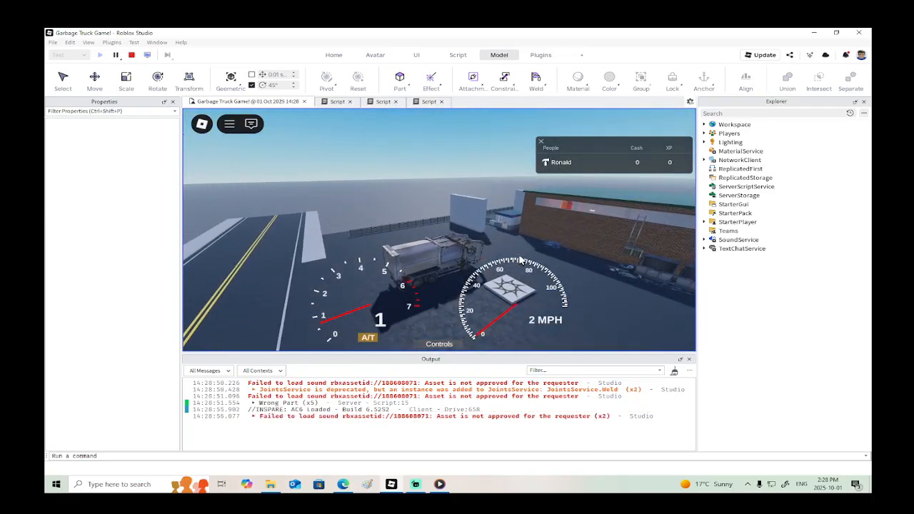
{"action": "key", "text": "s"}
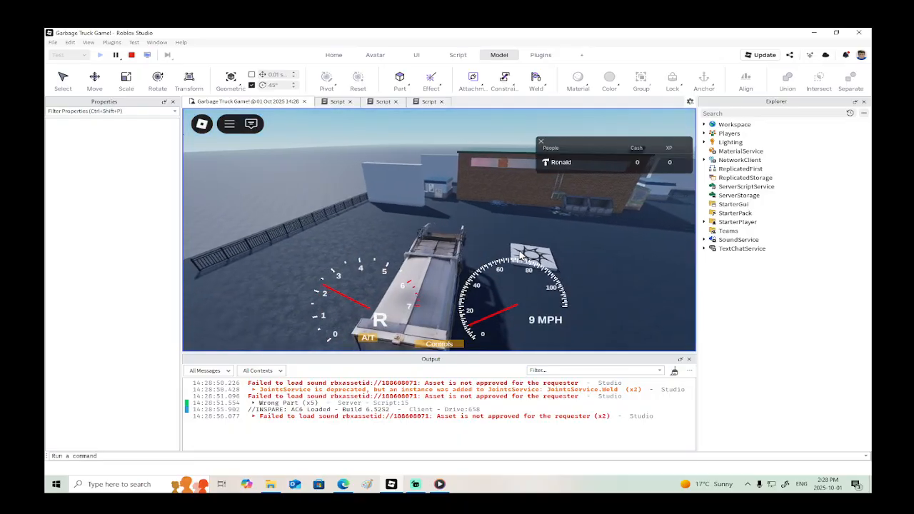
{"action": "key", "text": "w"}
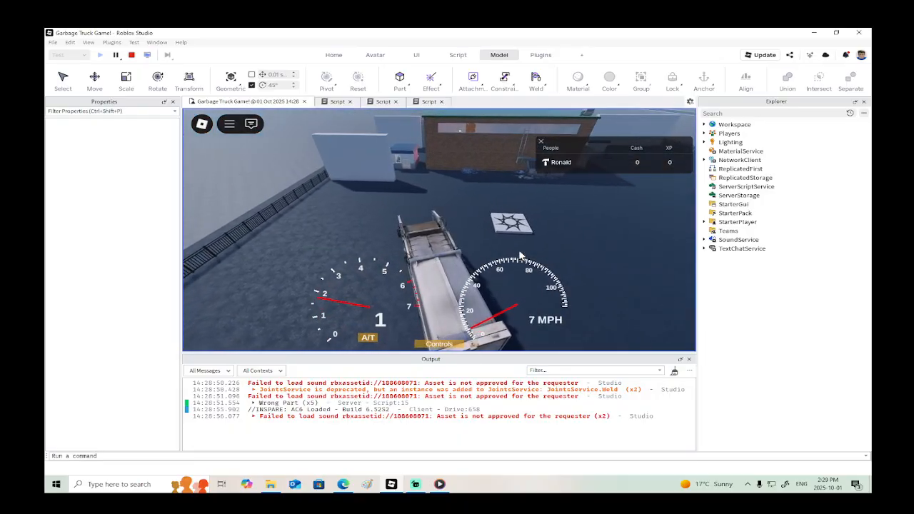
{"action": "key", "text": "w"}
{"action": "right_click_drag", "start_coordinate": [520, 256], "coordinate": [514, 225]}
{"action": "key", "text": "s"}
{"action": "key", "text": "w"}
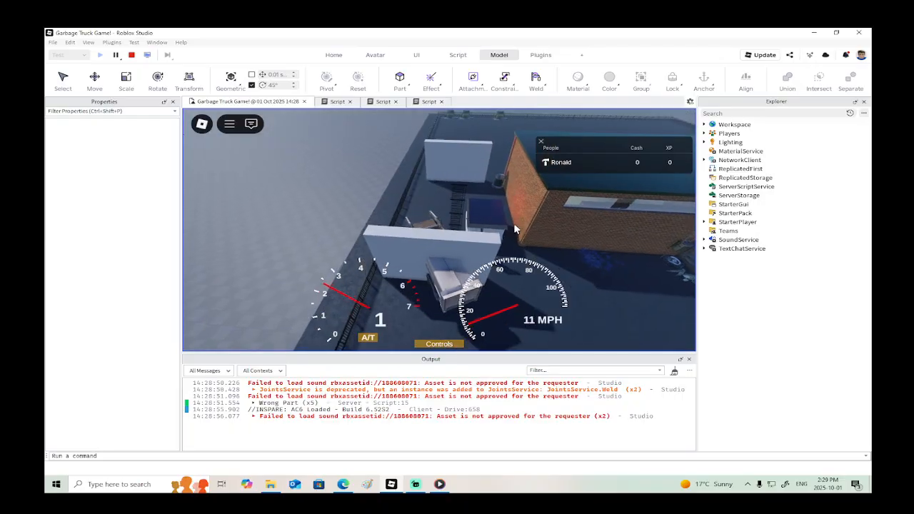
Step: Drive through the second wall to the bins, park at the labelled bin and lift it with the forks
{"action": "key", "text": "d"}
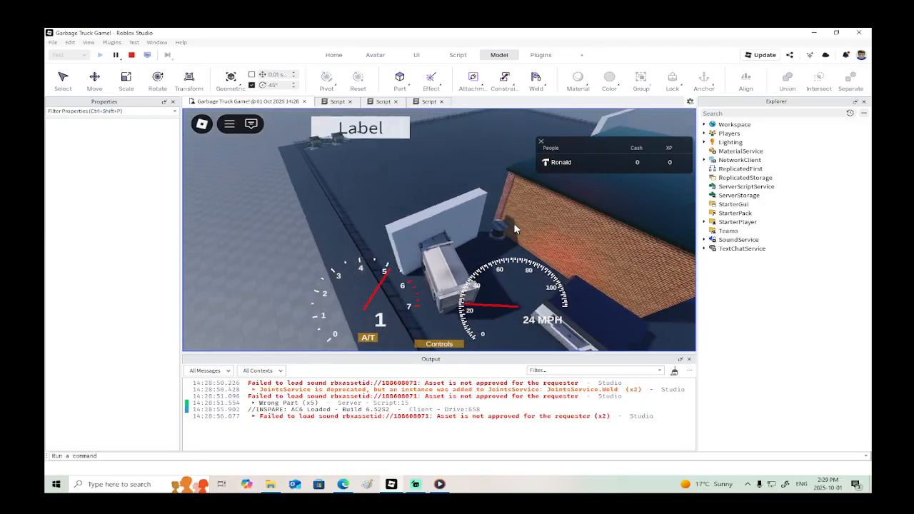
{"action": "key", "text": "a"}
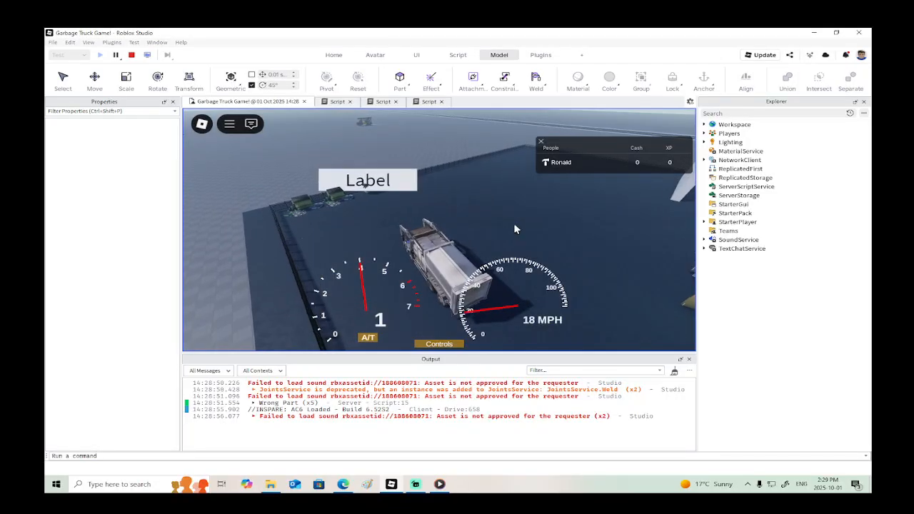
{"action": "key", "text": "s"}
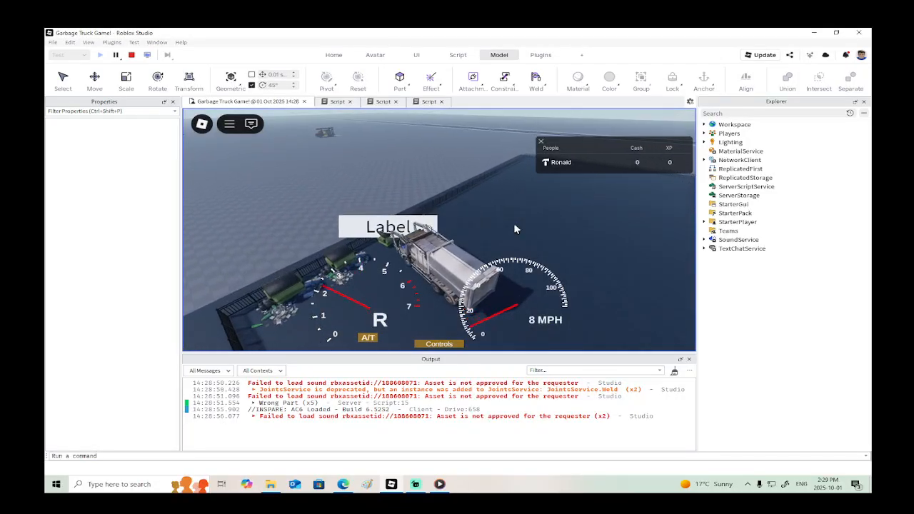
{"action": "key", "text": "s"}
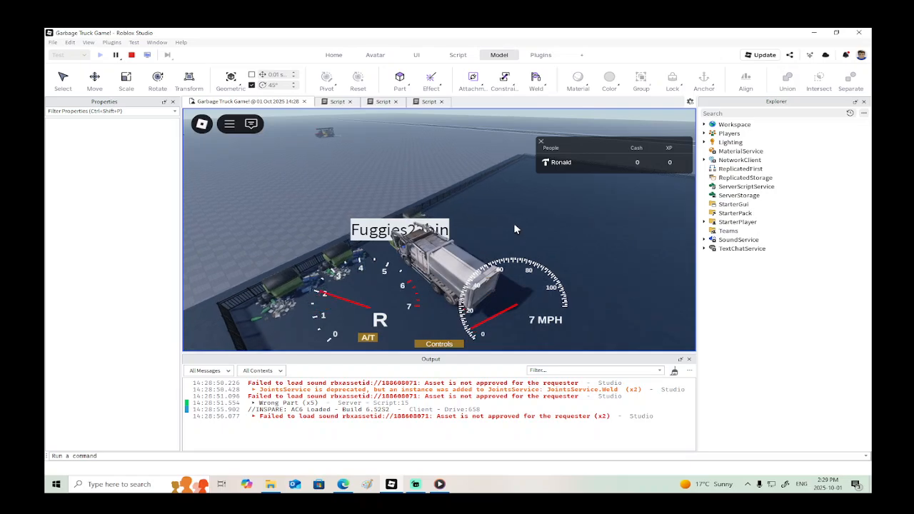
{"action": "key", "text": "w"}
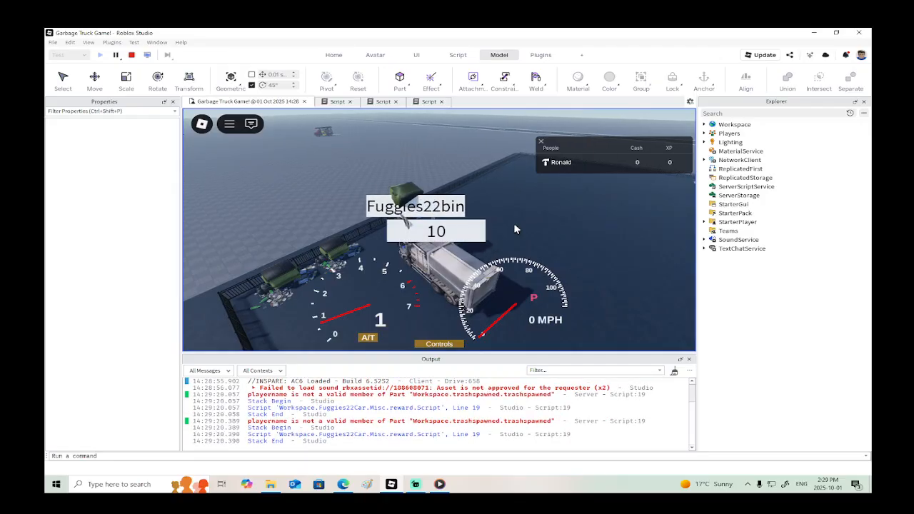
Step: End the playtest and change line 19 of the reward script to read hit.Parent.playername.Value
{"action": "left_click", "coordinate": [132, 56]}
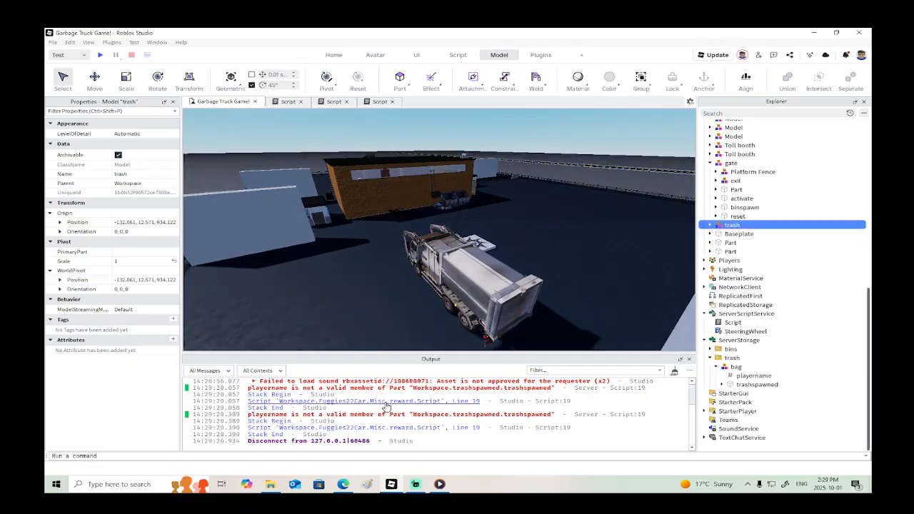
{"action": "left_click", "coordinate": [384, 402]}
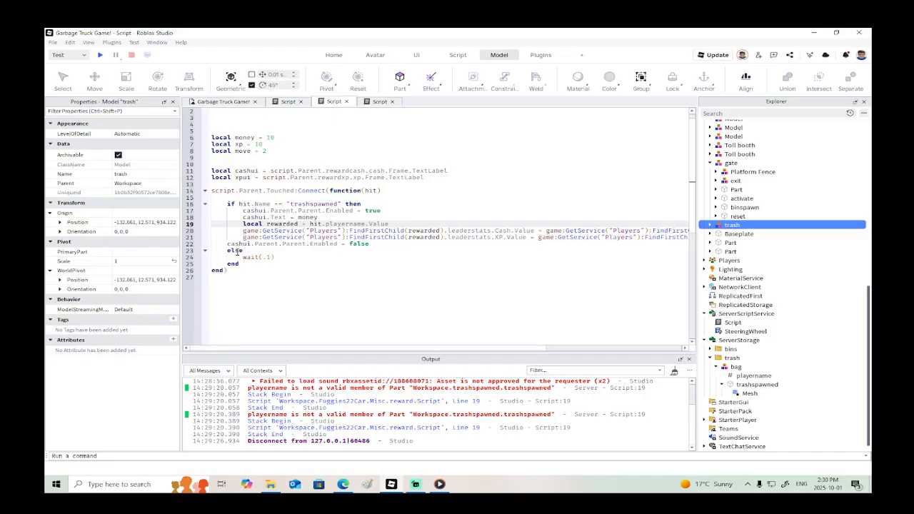
{"action": "left_click", "coordinate": [753, 376]}
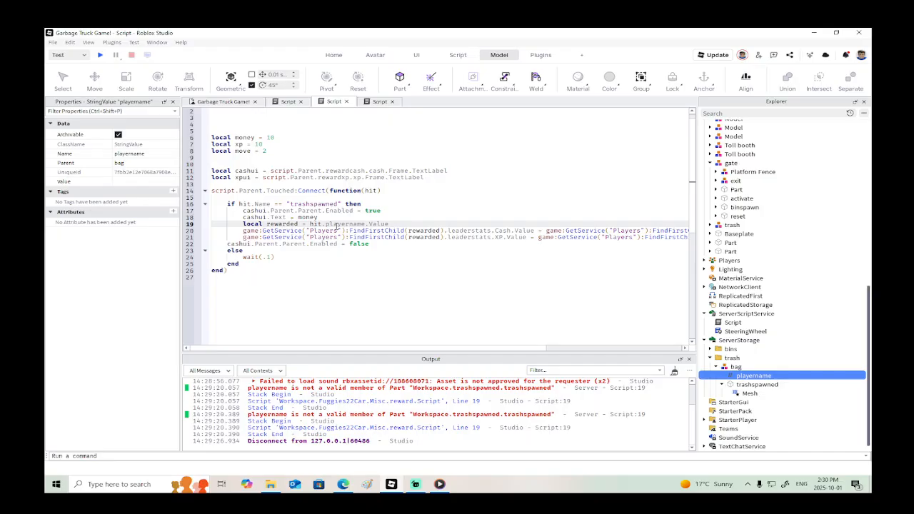
{"action": "left_click", "coordinate": [321, 224]}
{"action": "type", "text": ".Parent"}
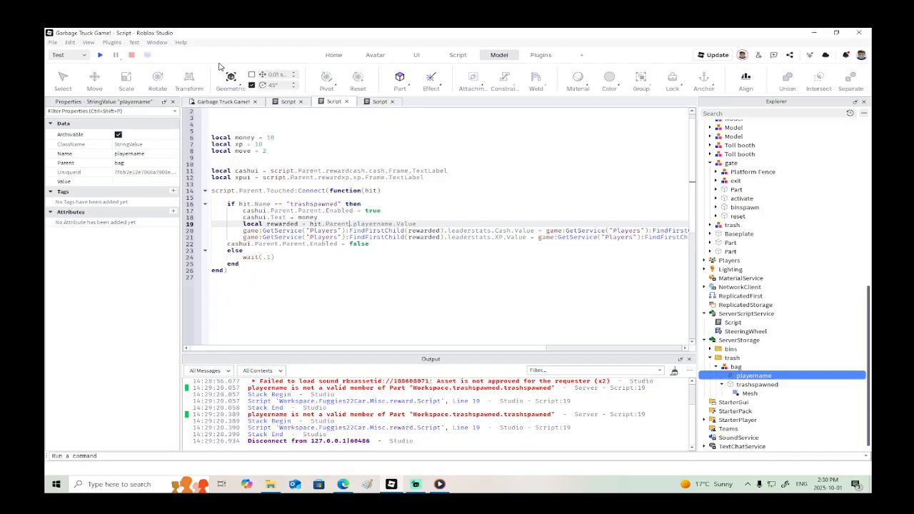
Step: Run another playtest and enter the garbage truck
{"action": "left_click", "coordinate": [100, 55]}
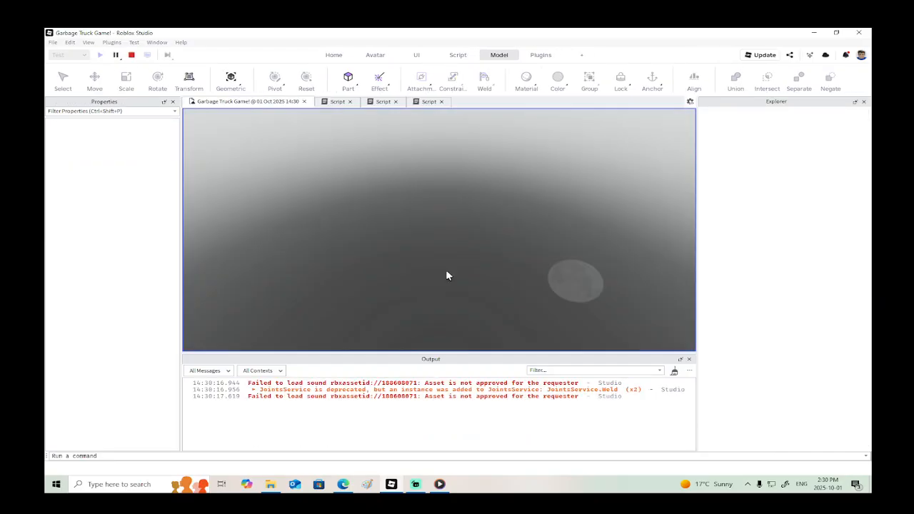
{"action": "key", "text": "w"}
{"action": "right_click_drag", "start_coordinate": [450, 262], "coordinate": [450, 262]}
{"action": "key", "text": "e"}
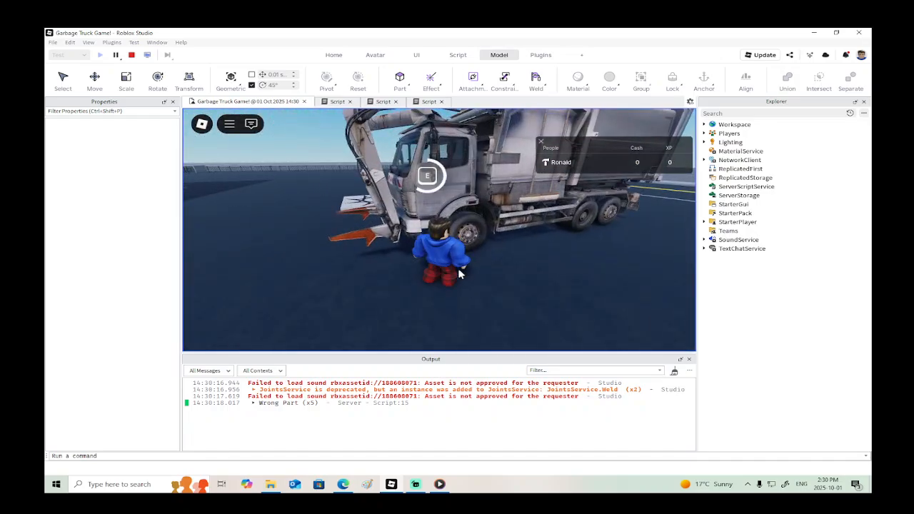
Step: Maneuver the truck away from the spawn pad and up to the gate's activate wall
{"action": "key", "text": "s"}
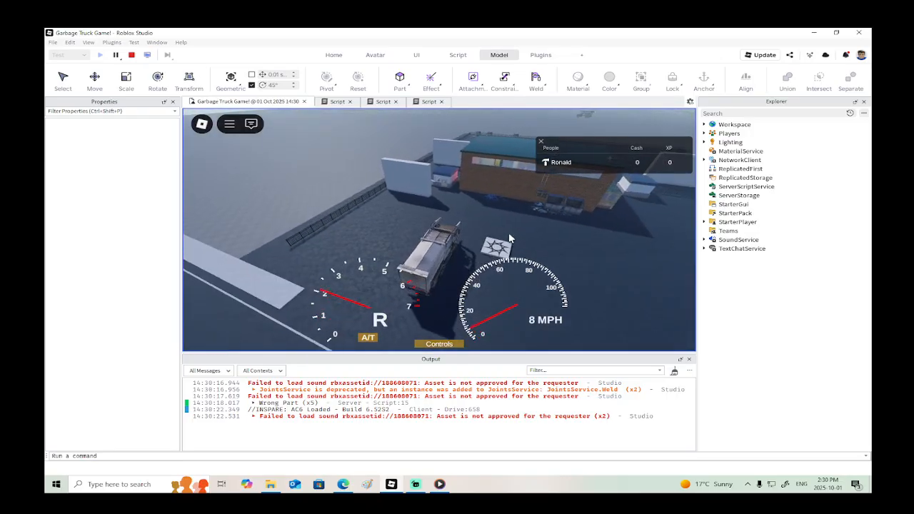
{"action": "key", "text": "w"}
{"action": "key", "text": "w"}
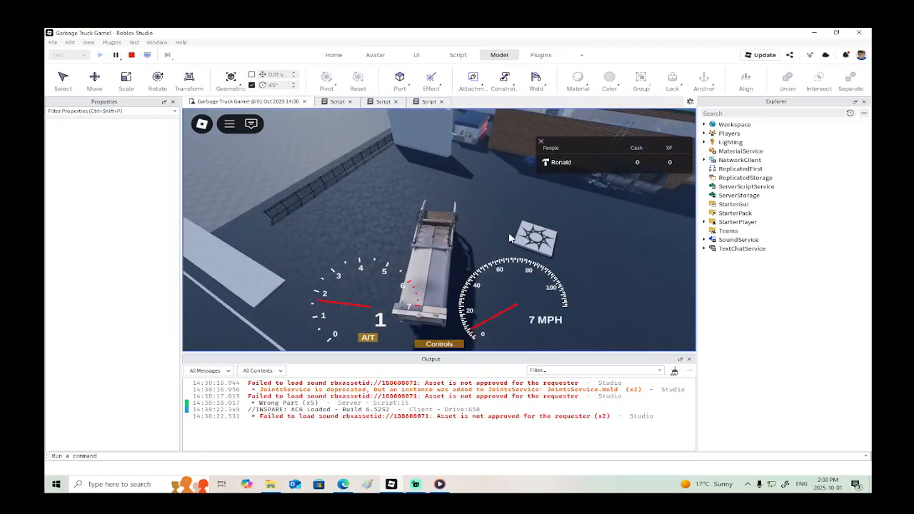
{"action": "key", "text": "s"}
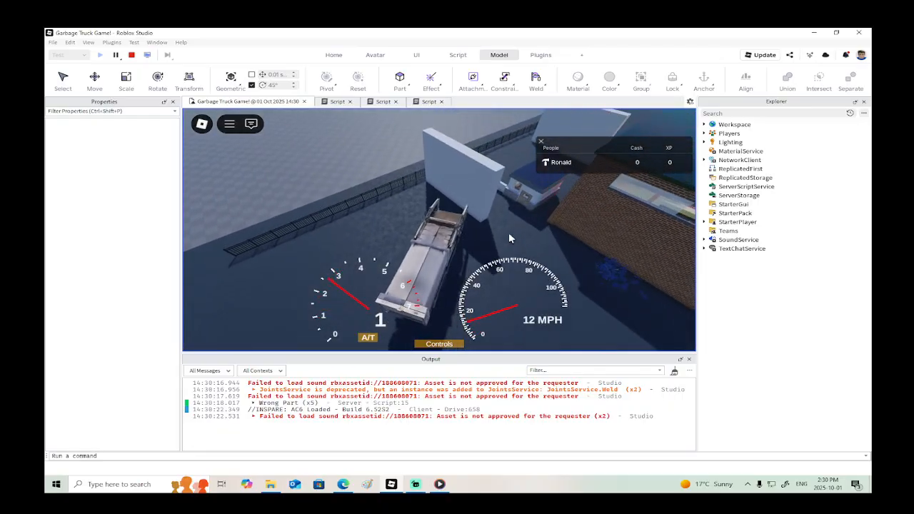
{"action": "key", "text": "w"}
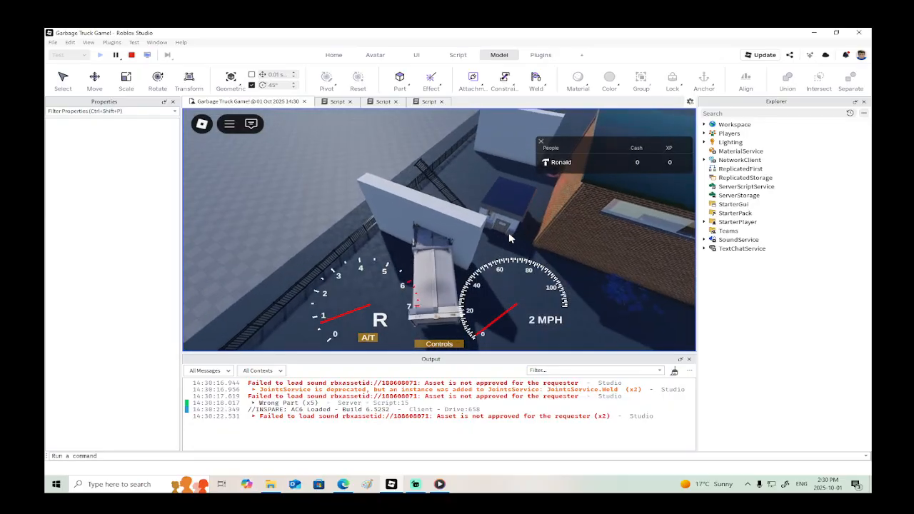
Step: Drive past the gate to the labelled bin, set the parking brake and empty the bin into the truck
{"action": "key", "text": "d"}
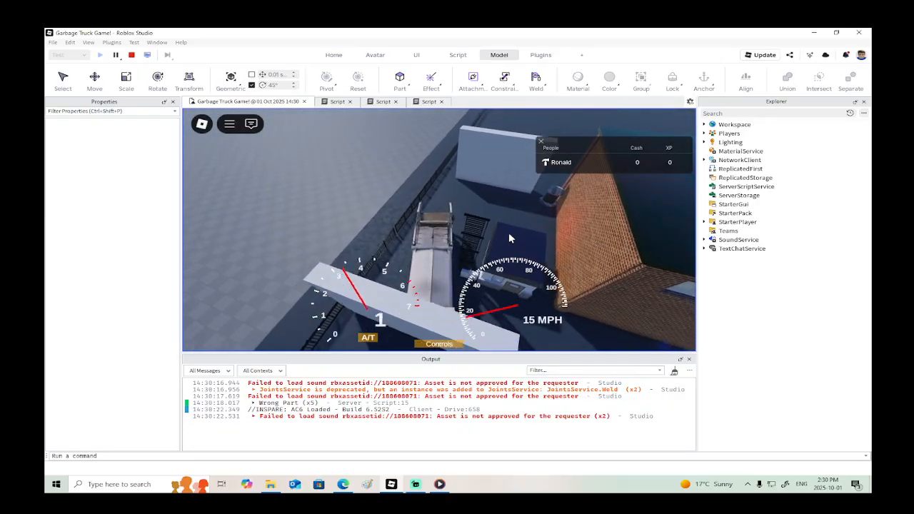
{"action": "key", "text": "a"}
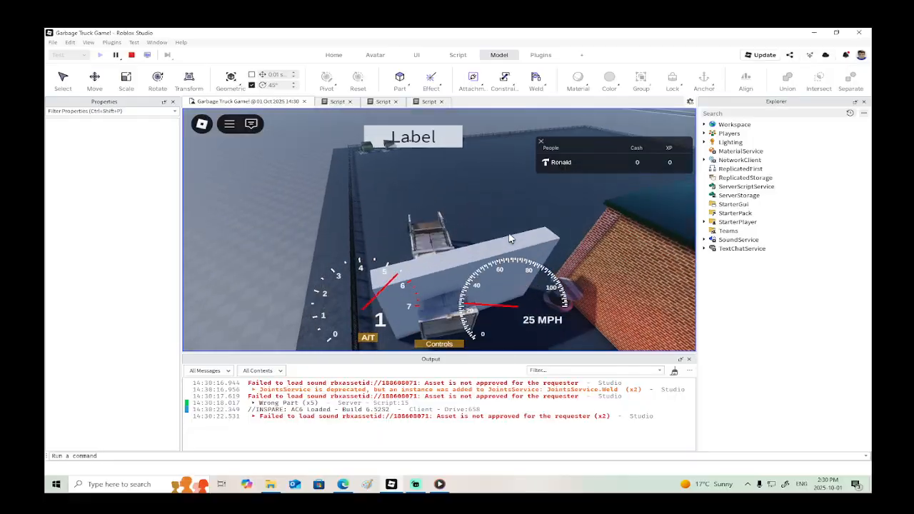
{"action": "key", "text": "s"}
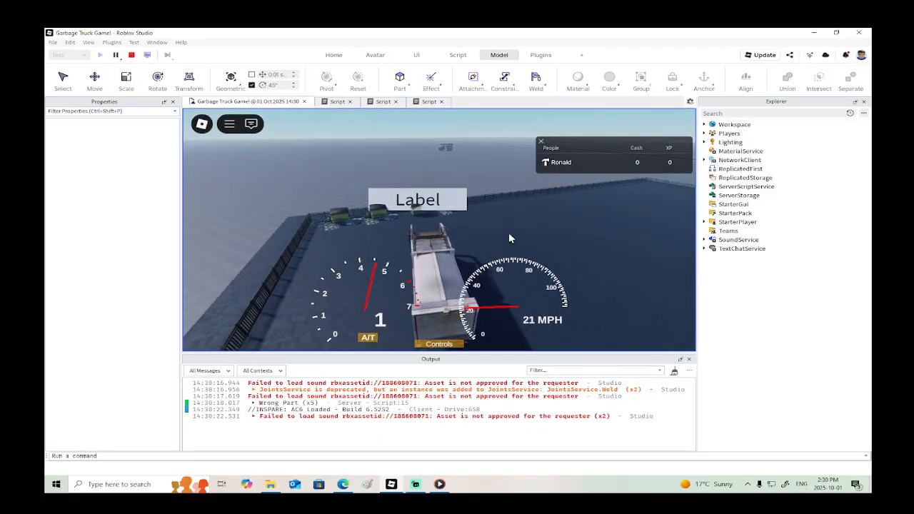
{"action": "key", "text": "s"}
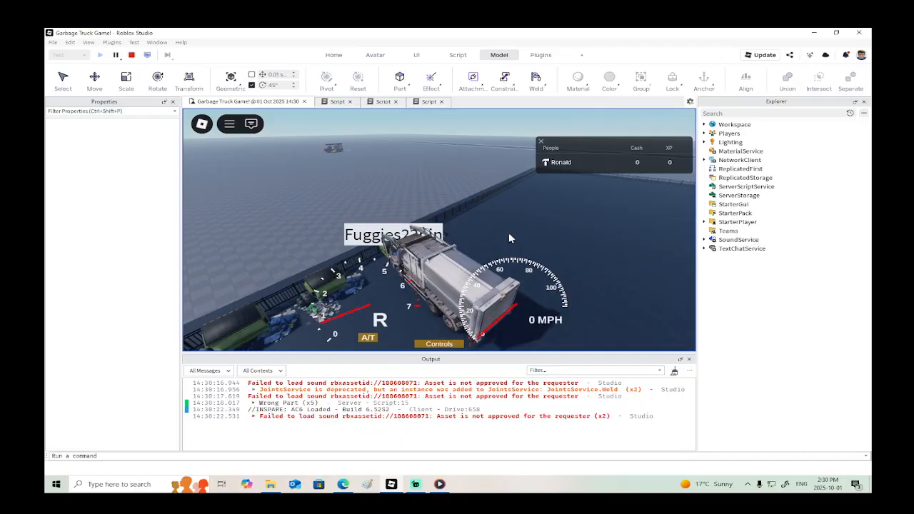
{"action": "key", "text": "w"}
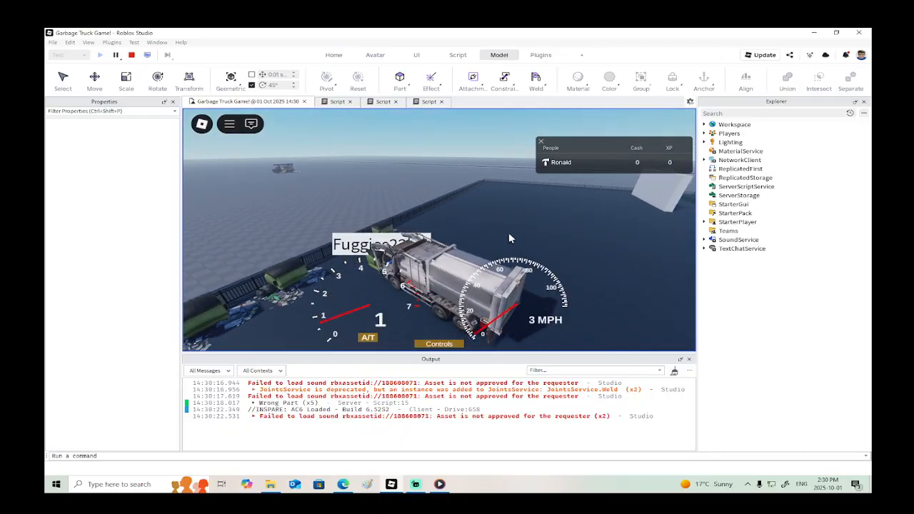
{"action": "key", "text": "p"}
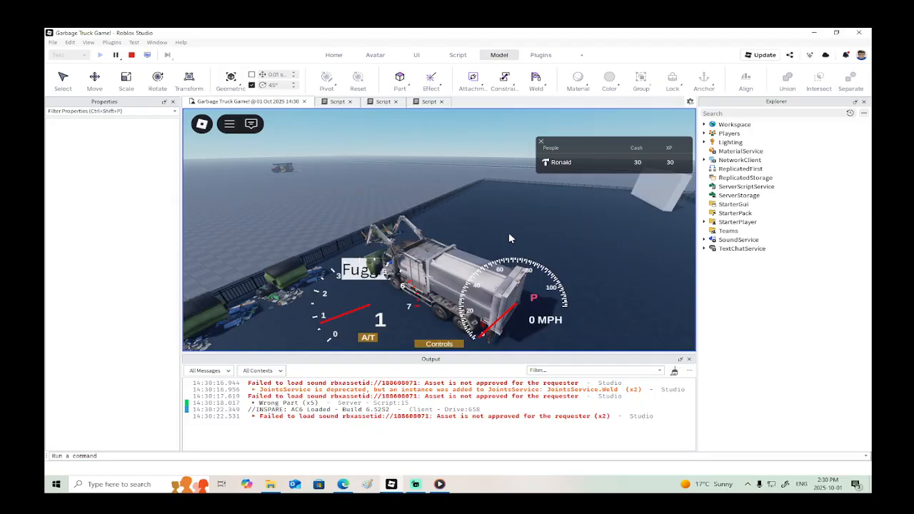
Step: Release the parking brake, back away from the emptied bin and drive on along the fence
{"action": "key", "text": "s"}
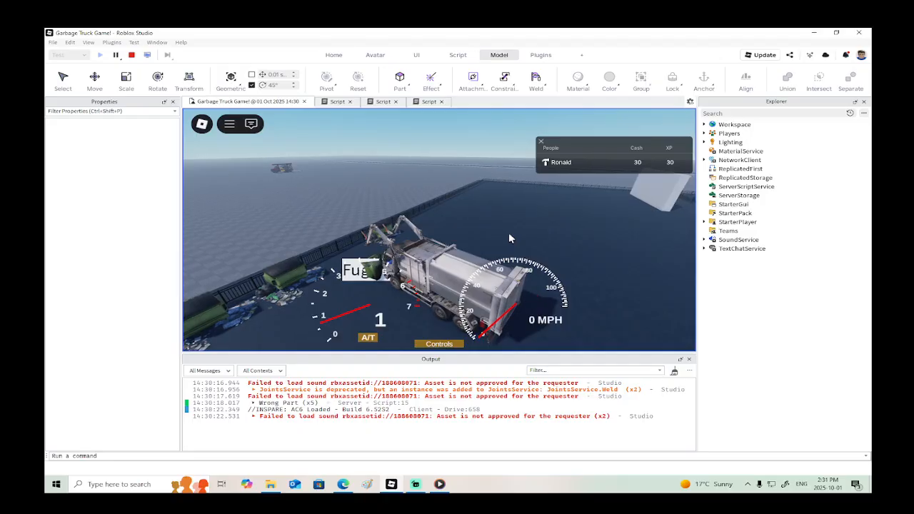
{"action": "key", "text": "s"}
{"action": "right_click_drag", "start_coordinate": [509, 233], "coordinate": [514, 234]}
{"action": "key", "text": "w"}
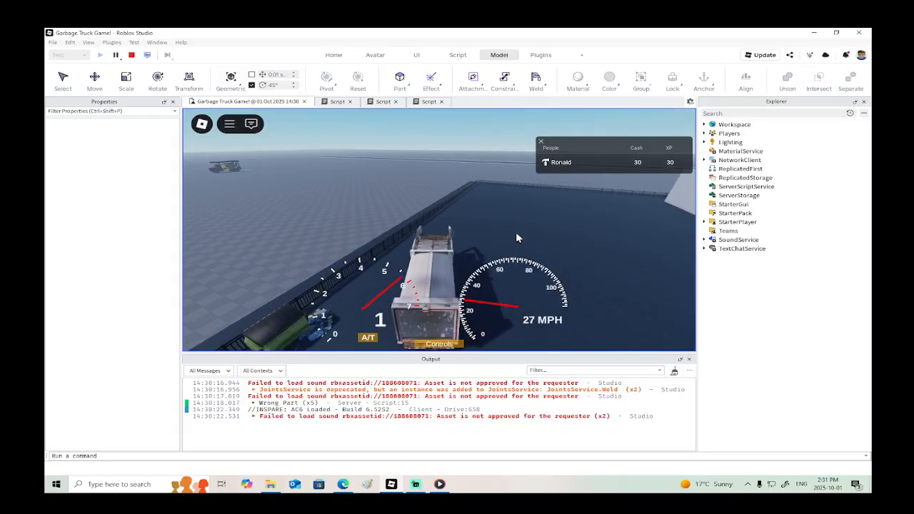
Step: Turn the truck around, drive it back past the yard's gate wall and end the playtest
{"action": "right_click_drag", "start_coordinate": [516, 234], "coordinate": [484, 233]}
{"action": "key", "text": "d"}
{"action": "key", "text": "d"}
{"action": "key", "text": "s"}
{"action": "key", "text": "w"}
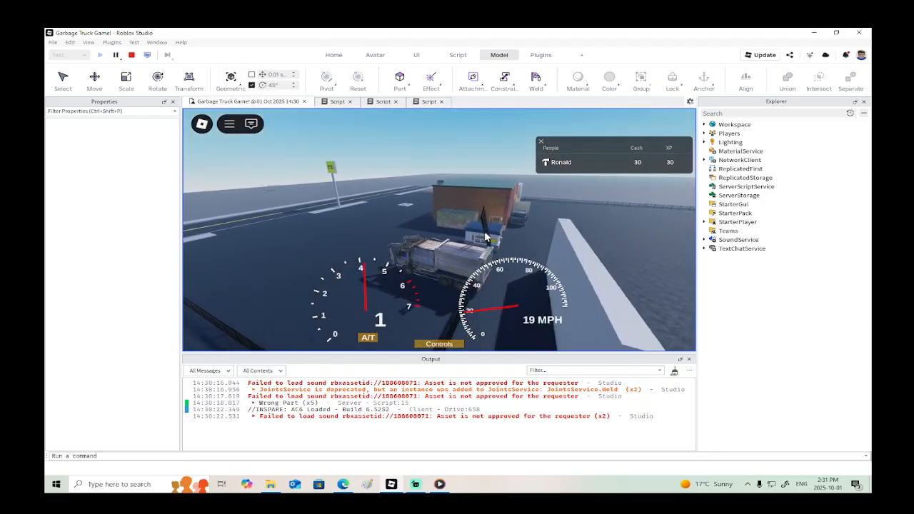
{"action": "key", "text": "s"}
{"action": "left_click", "coordinate": [131, 55]}
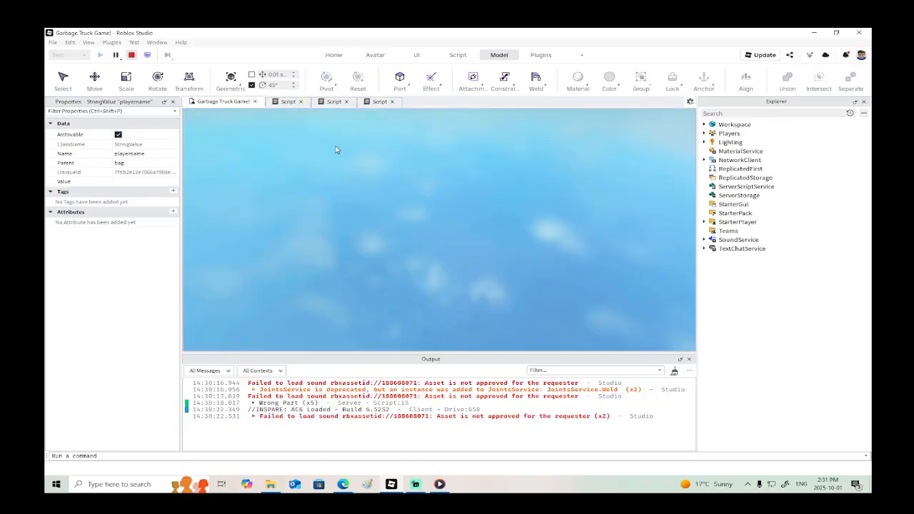
Step: Select the gate's reset wall and open its resetscript
{"action": "key", "text": "w"}
{"action": "mouse_move", "coordinate": [355, 239]}
{"action": "right_mouse_down"}
{"action": "mouse_move", "coordinate": [369, 233]}
{"action": "mouse_move", "coordinate": [362, 231]}
{"action": "right_mouse_up"}
{"action": "left_click", "coordinate": [362, 232]}
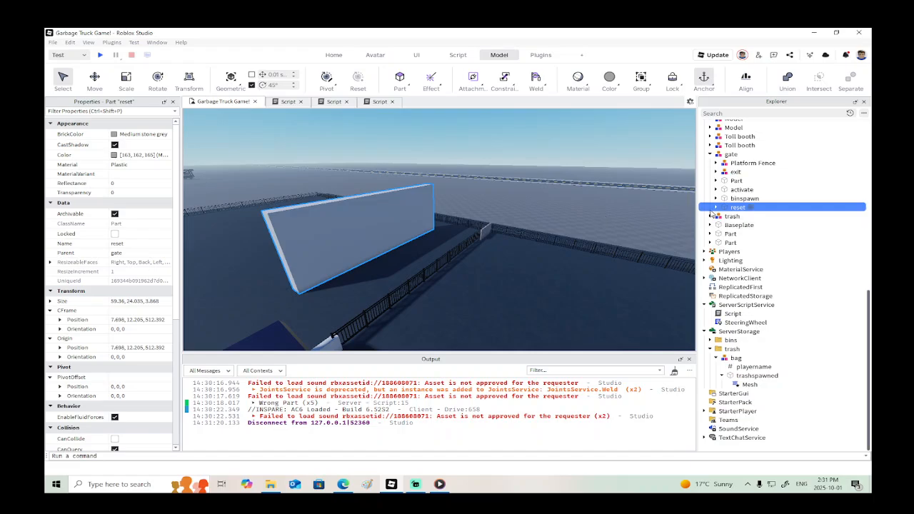
{"action": "left_click", "coordinate": [717, 208]}
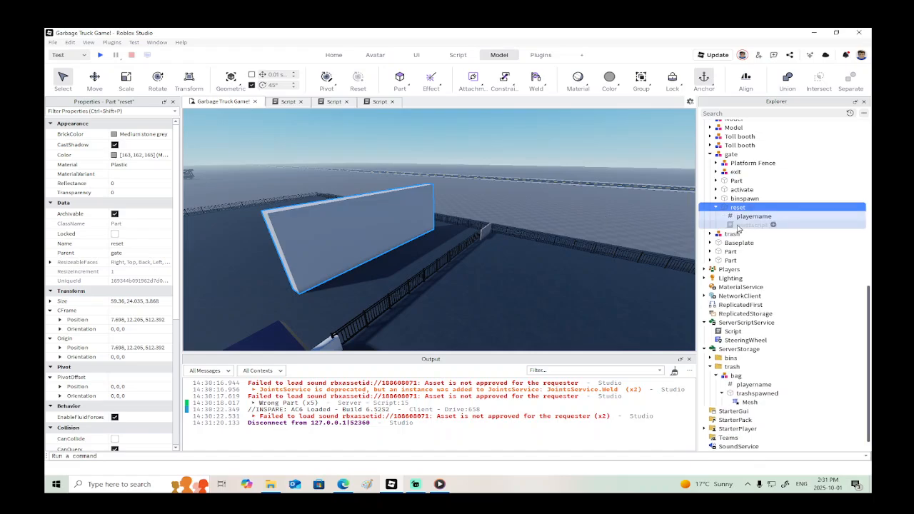
{"action": "double_click", "coordinate": [739, 225]}
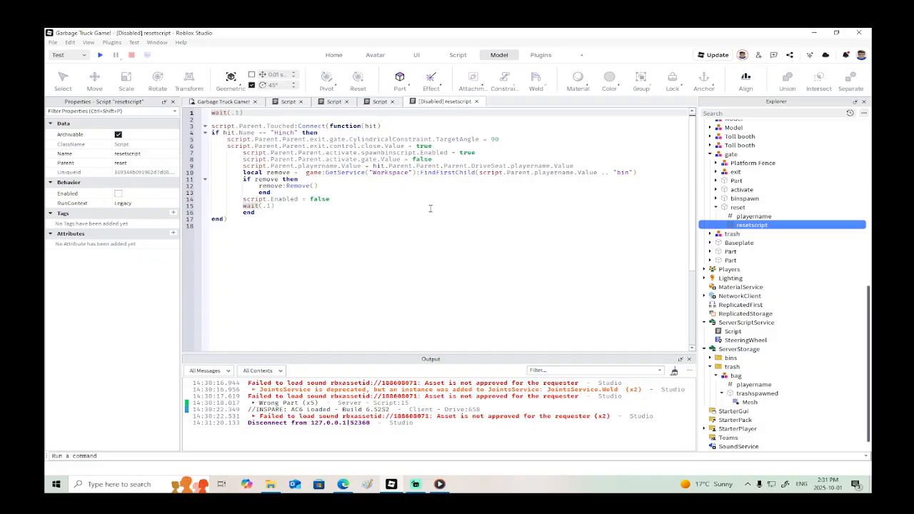
Step: Change the hit part name checked in the resetscript's if condition to "Humanoid"
{"action": "left_click", "coordinate": [296, 133]}
{"action": "key", "text": "BackSpace"}
{"action": "key", "text": "BackSpace"}
{"action": "key", "text": "BackSpace"}
{"action": "key", "text": "BackSpace"}
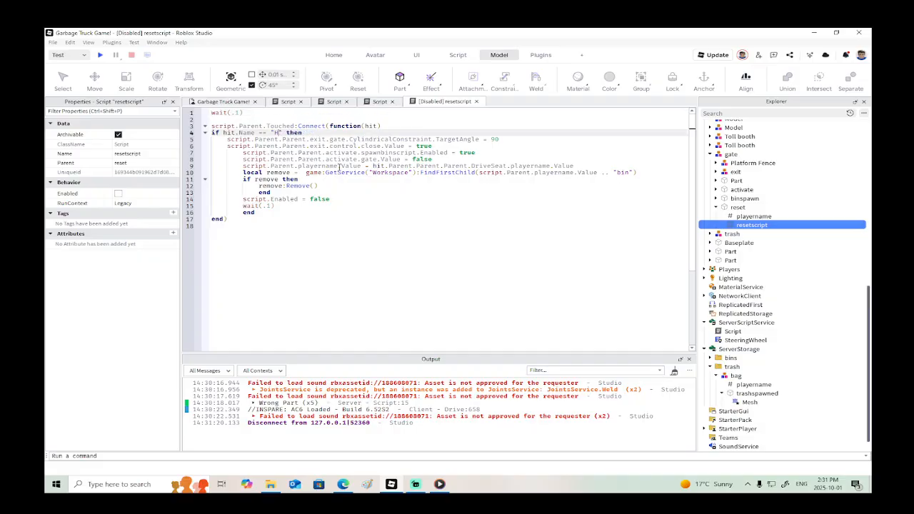
{"action": "type", "text": "umm"}
{"action": "type", "text": "noid"}
Step: Add an else branch containing wait(.1) after the existing wait at the end of the resetscript's if block
{"action": "left_click", "coordinate": [266, 214]}
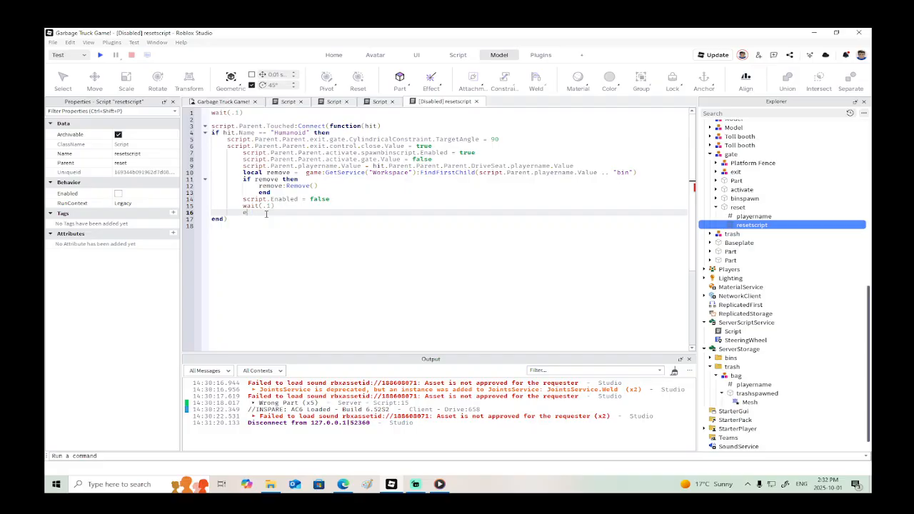
{"action": "type", "text": "else"}
{"action": "key", "text": "Return"}
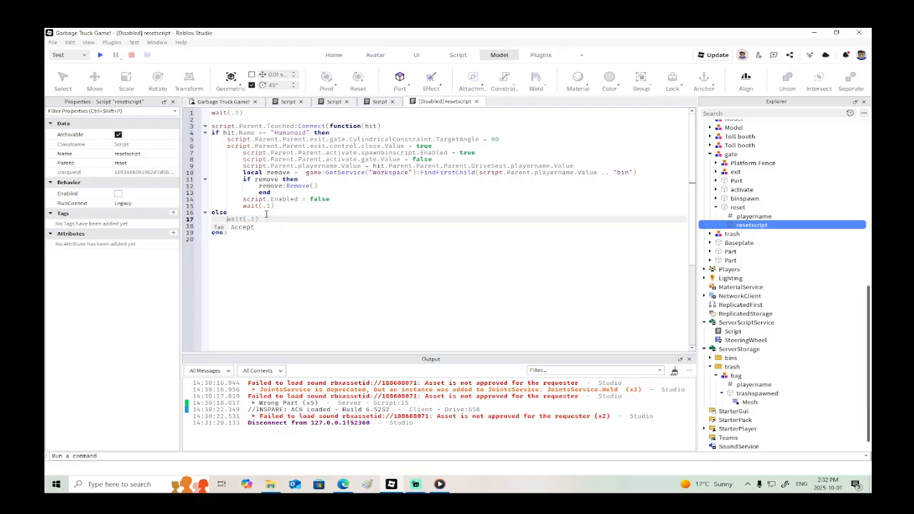
{"action": "key", "text": "Tab"}
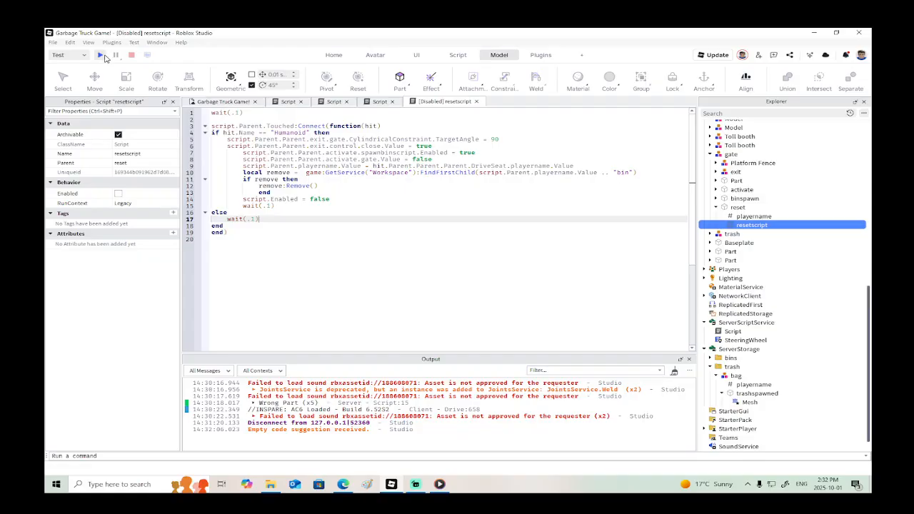
Step: Start a playtest, walk the character over to the garbage truck and get into the driver's seat
{"action": "left_click", "coordinate": [102, 56]}
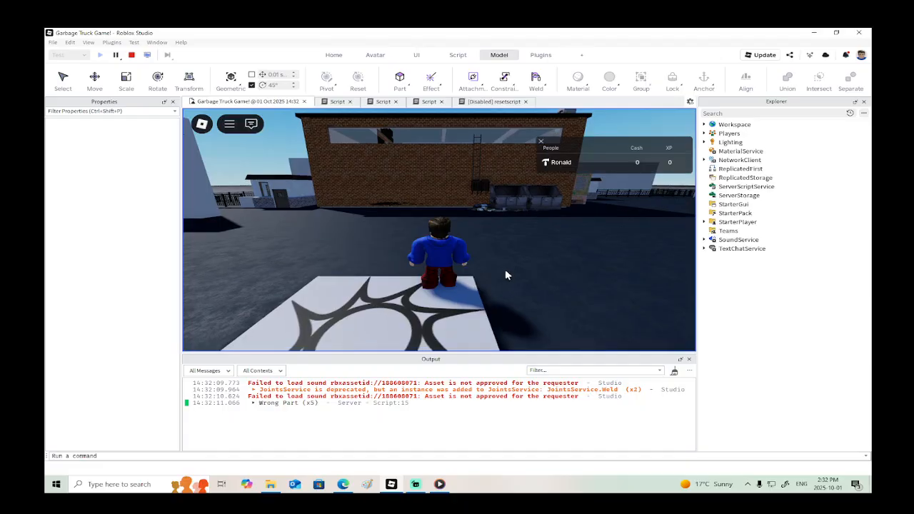
{"action": "right_click_drag", "start_coordinate": [505, 269], "coordinate": [502, 275]}
{"action": "key", "text": "w"}
{"action": "key", "text": "w"}
{"action": "key", "text": "e"}
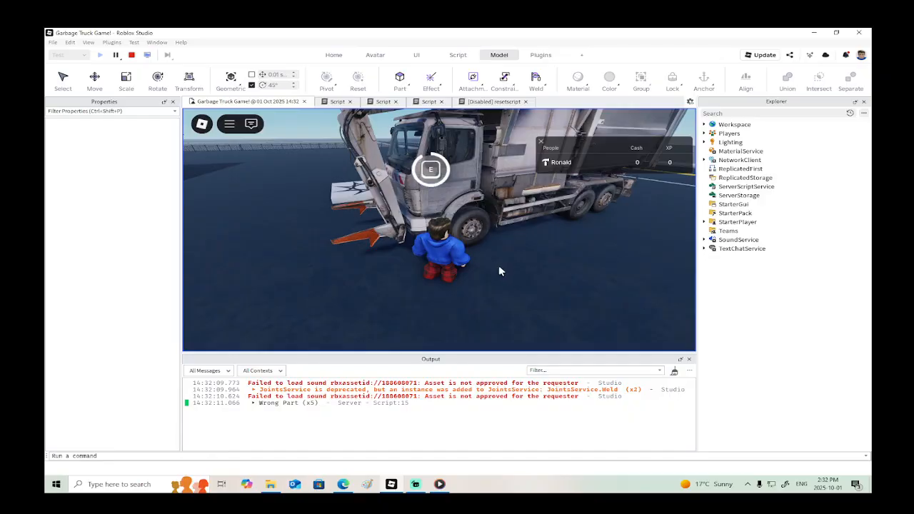
Step: Back the truck up and drive it through the first wall, past the toll booth and along the building
{"action": "key", "text": "s"}
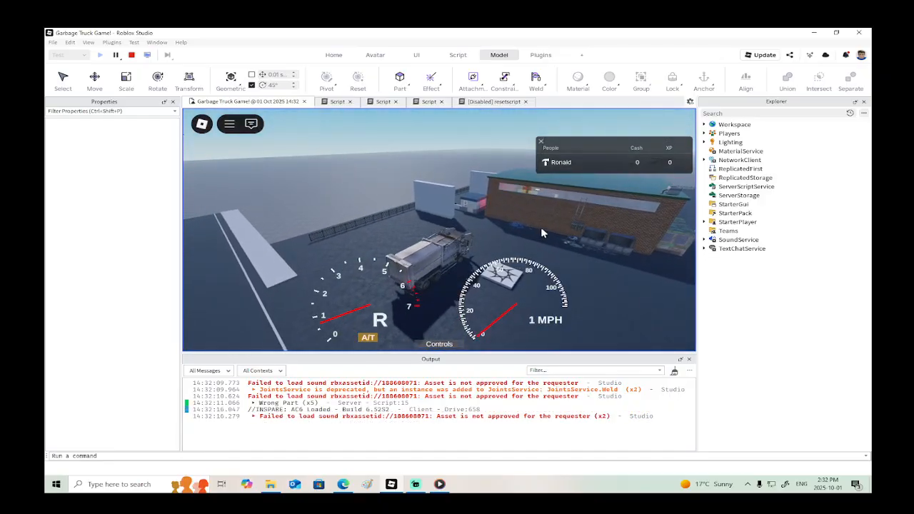
{"action": "key", "text": "w"}
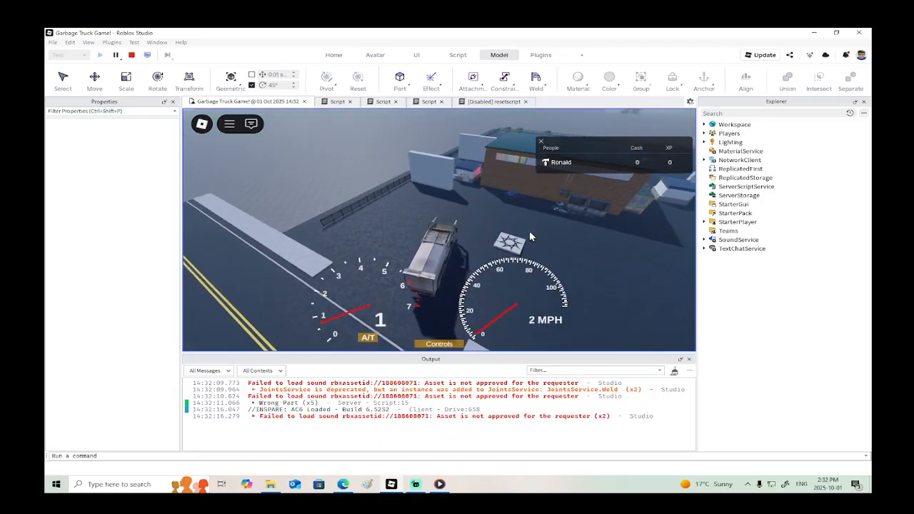
{"action": "key", "text": "w"}
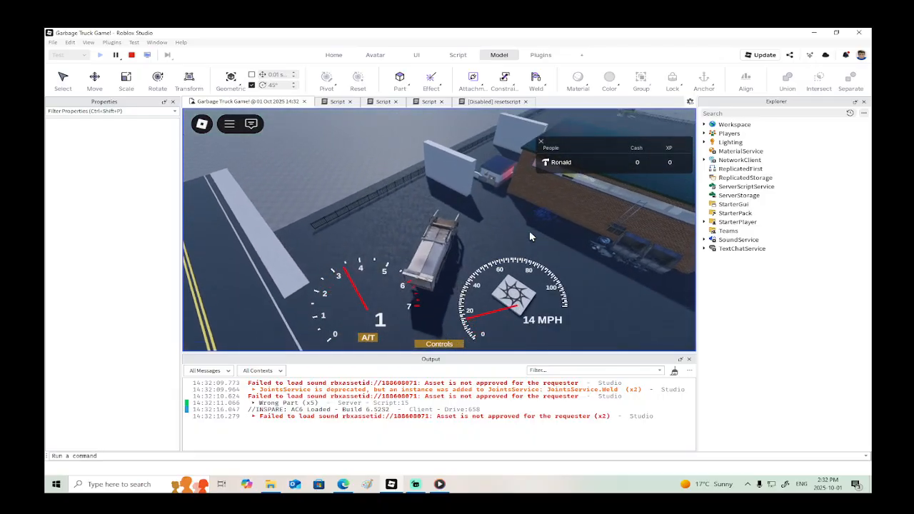
{"action": "key", "text": "s"}
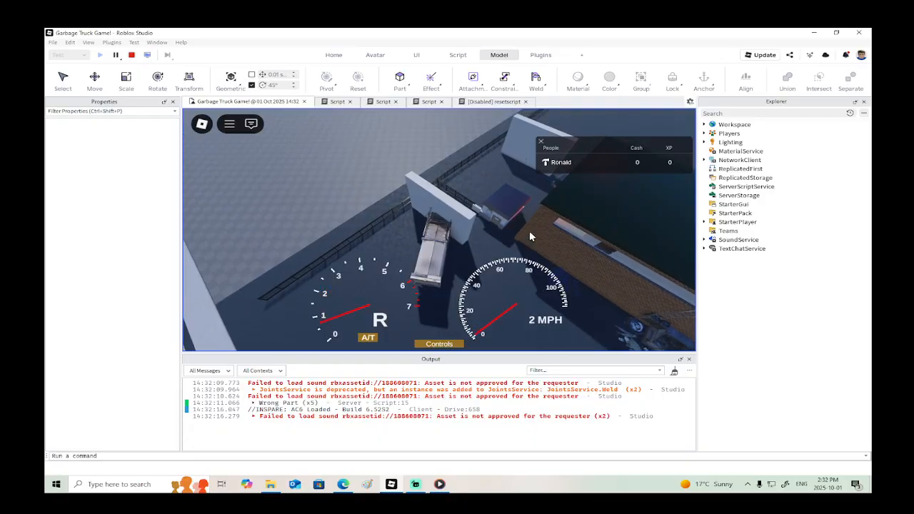
{"action": "key", "text": "w"}
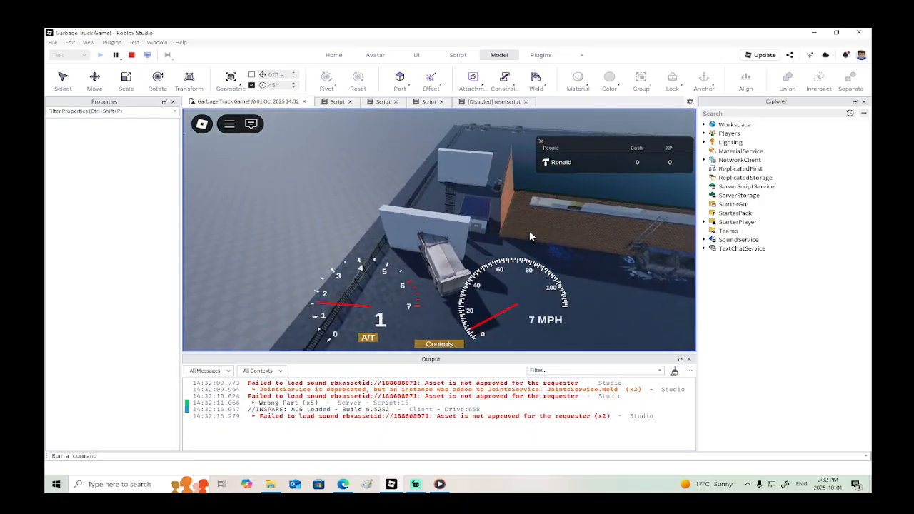
{"action": "key", "text": "w"}
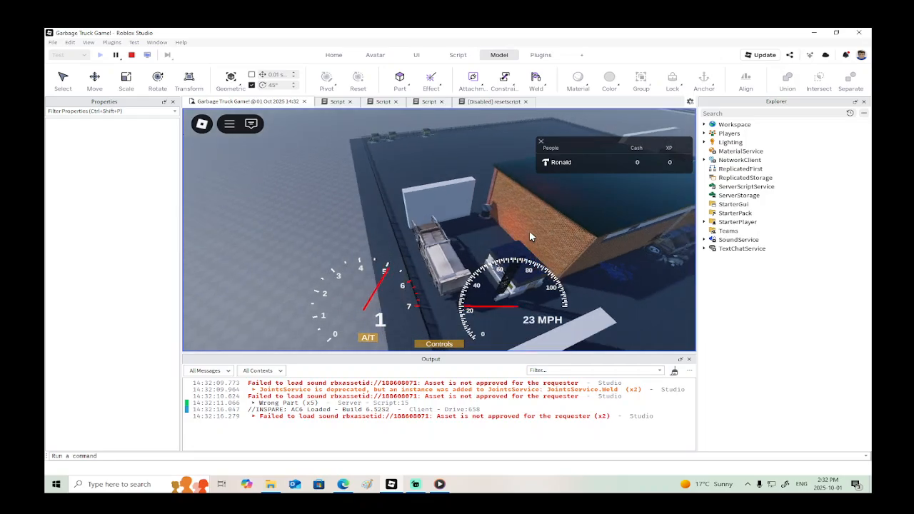
{"action": "key", "text": "w"}
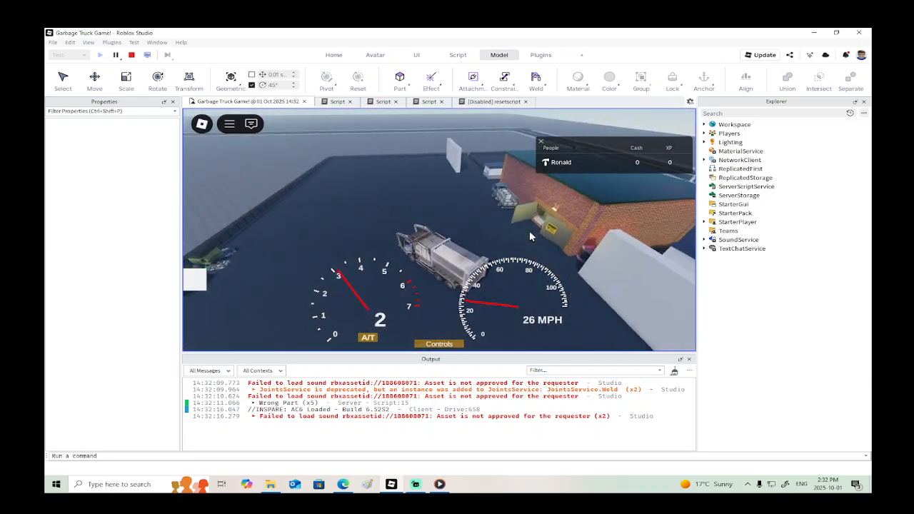
Step: Drive the truck on into the gate's reset wall, maneuver back and forth through it and end the playtest
{"action": "key", "text": "w"}
{"action": "key", "text": "d"}
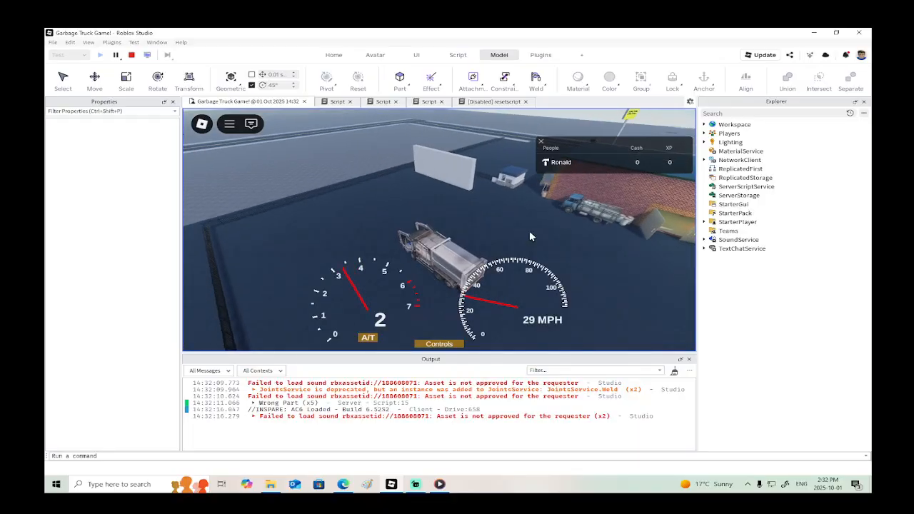
{"action": "key", "text": "s"}
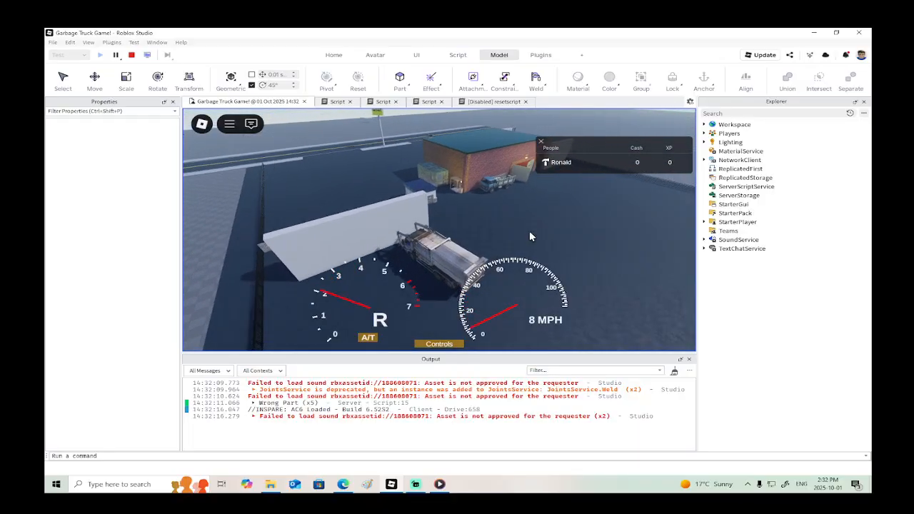
{"action": "key", "text": "w"}
{"action": "key", "text": "s"}
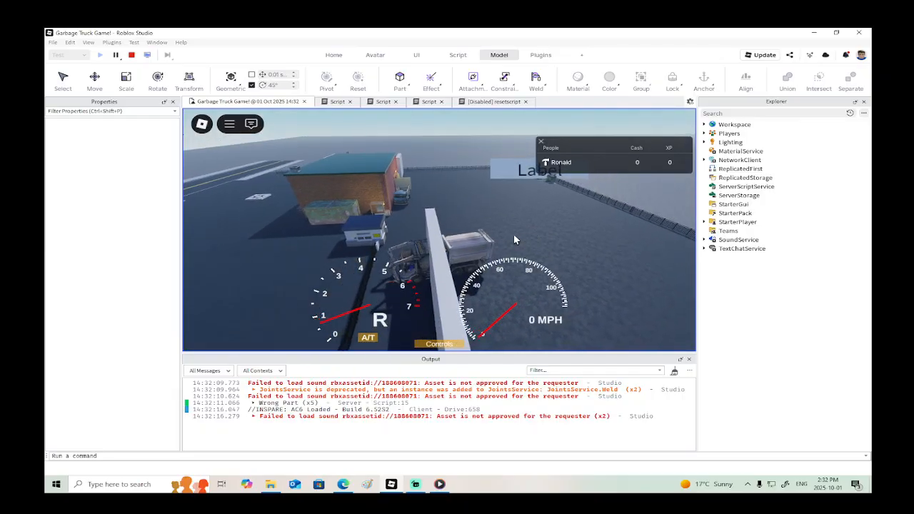
{"action": "left_click", "coordinate": [132, 56]}
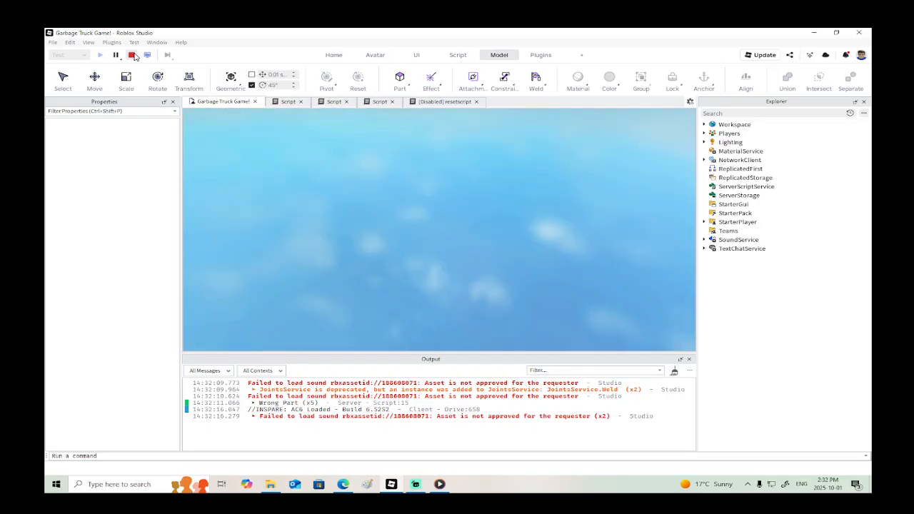
Step: Replace the part name checked in the resetscript's if condition with "hinch"
{"action": "left_click", "coordinate": [420, 102]}
{"action": "left_click", "coordinate": [308, 133]}
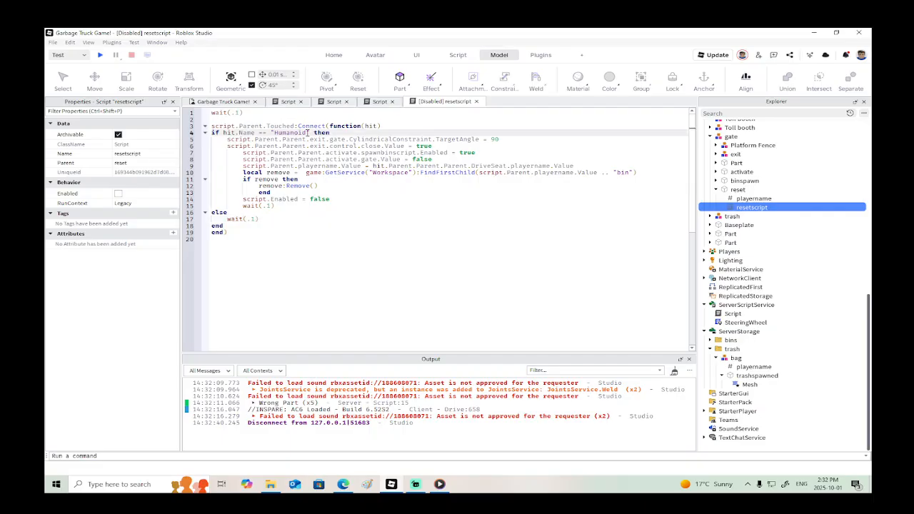
{"action": "key", "text": "BackSpace"}
{"action": "key", "text": "BackSpace"}
{"action": "key", "text": "BackSpace"}
{"action": "key", "text": "BackSpace"}
{"action": "key", "text": "BackSpace"}
{"action": "key", "text": "BackSpace"}
{"action": "key", "text": "BackSpace"}
{"action": "type", "text": "hin"}
Step: Find the garbage truck's front fork and select its parent mesh to check the exact part name
{"action": "left_click", "coordinate": [206, 100]}
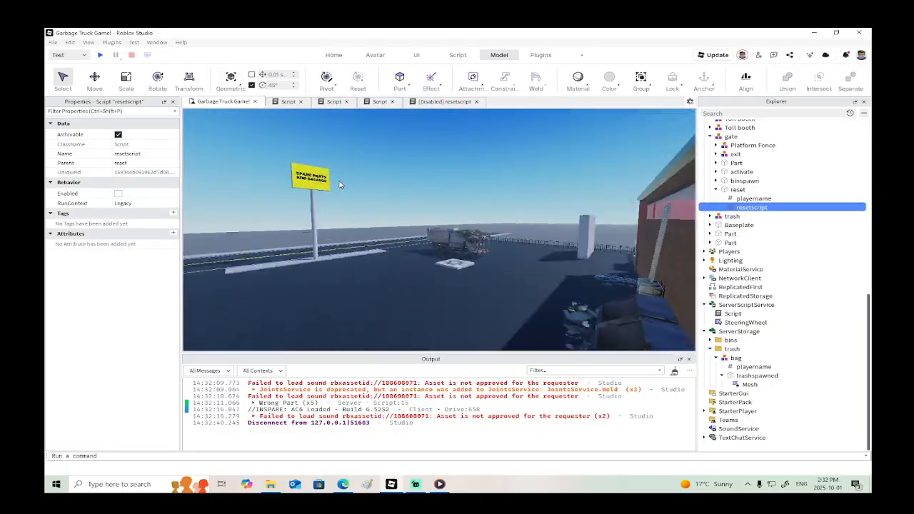
{"action": "key", "text": "w"}
{"action": "right_click_drag", "start_coordinate": [341, 185], "coordinate": [361, 194]}
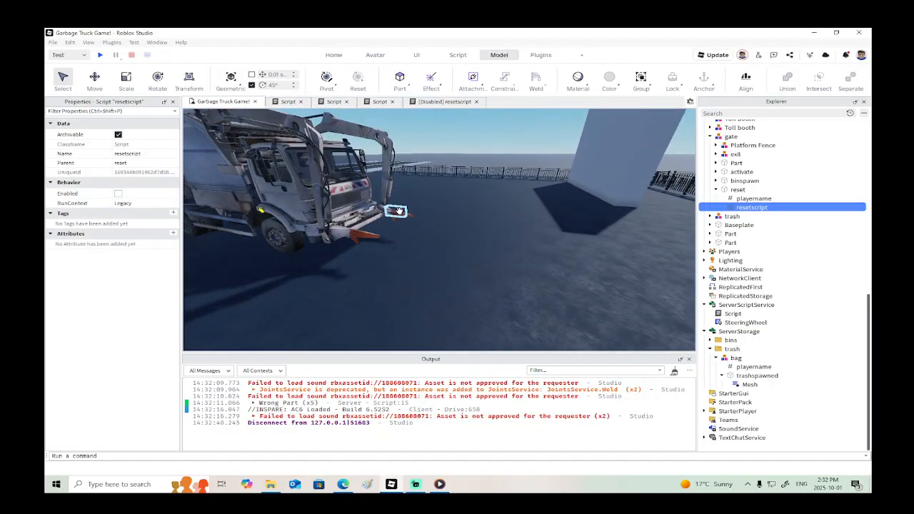
{"action": "left_click", "coordinate": [397, 211]}
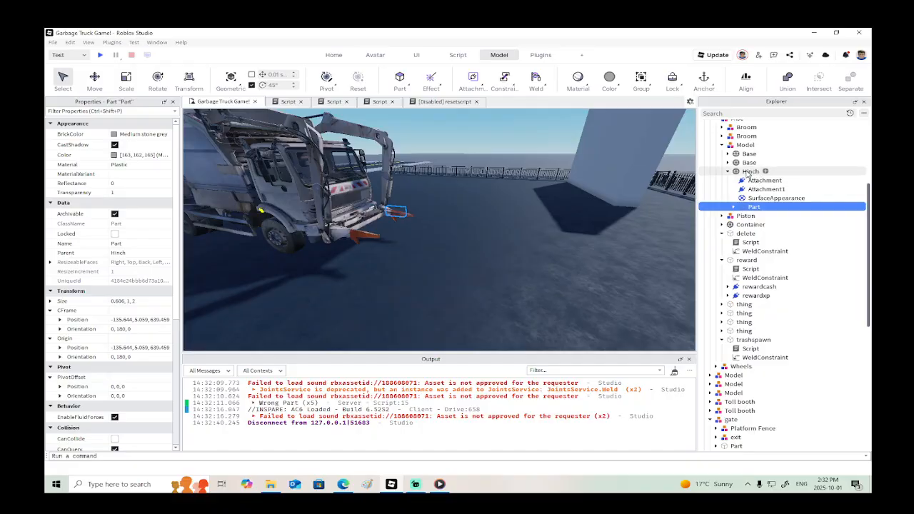
{"action": "left_click", "coordinate": [750, 172]}
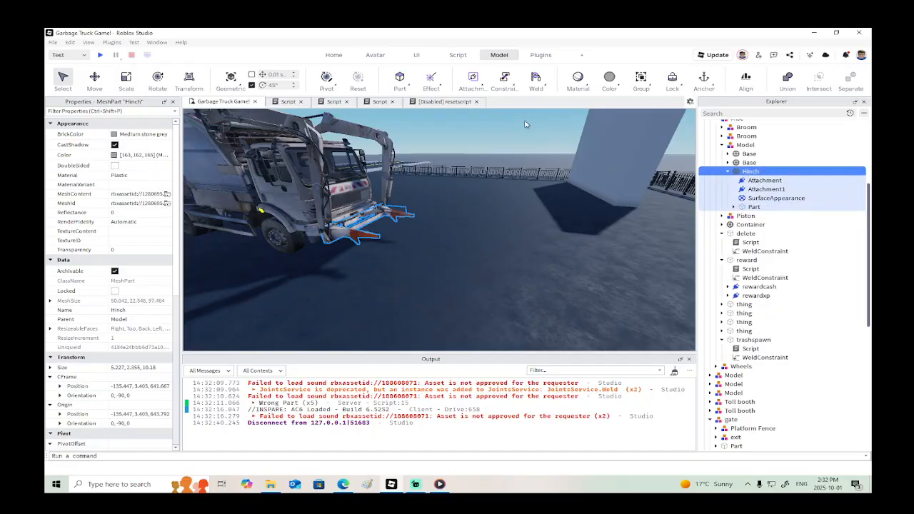
Step: Capitalize the part name in the resetscript's if condition so it reads "Hinch"
{"action": "left_click", "coordinate": [447, 101]}
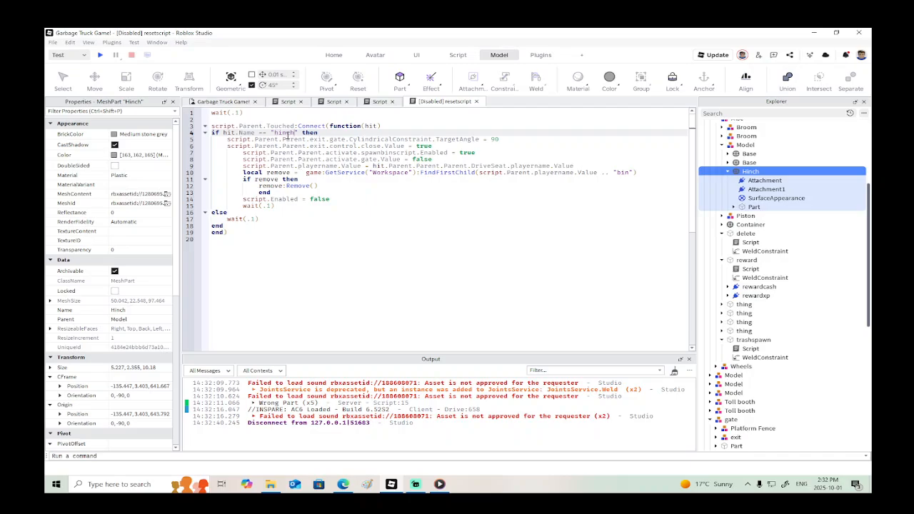
{"action": "key", "text": "BackSpace"}
{"action": "type", "text": "H"}
Step: Select the gate's reset wall and move it about 20 studs away from the gate fence
{"action": "left_click", "coordinate": [221, 103]}
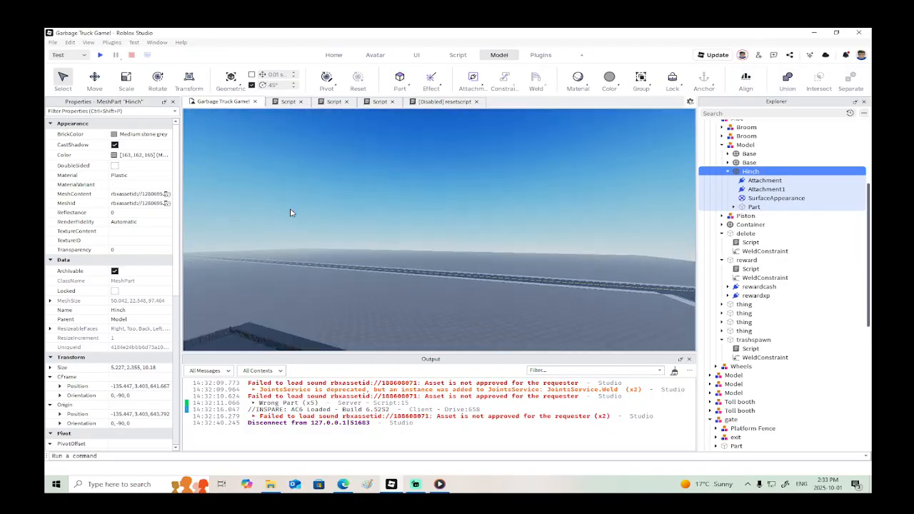
{"action": "right_click_drag", "start_coordinate": [291, 213], "coordinate": [297, 211]}
{"action": "left_click", "coordinate": [388, 224]}
{"action": "right_click_drag", "start_coordinate": [352, 197], "coordinate": [345, 192]}
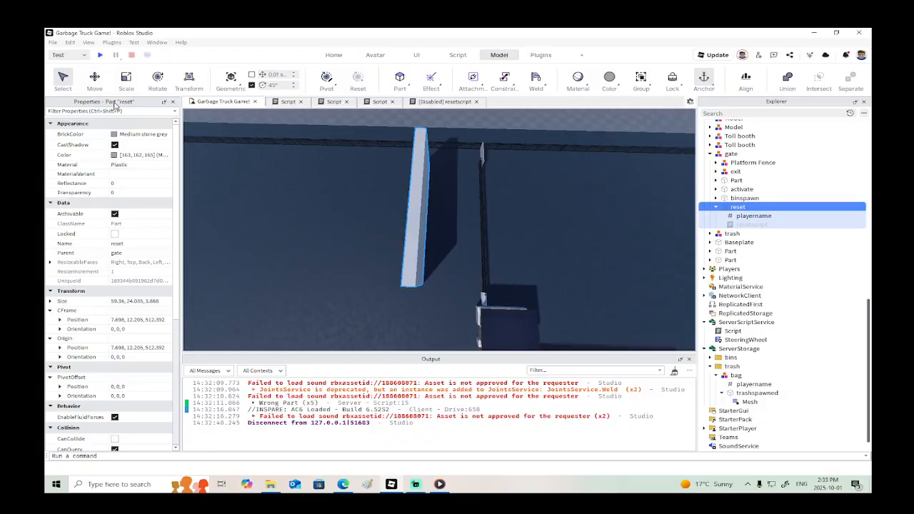
{"action": "left_click", "coordinate": [94, 78]}
{"action": "left_click_drag", "start_coordinate": [475, 218], "coordinate": [425, 227]}
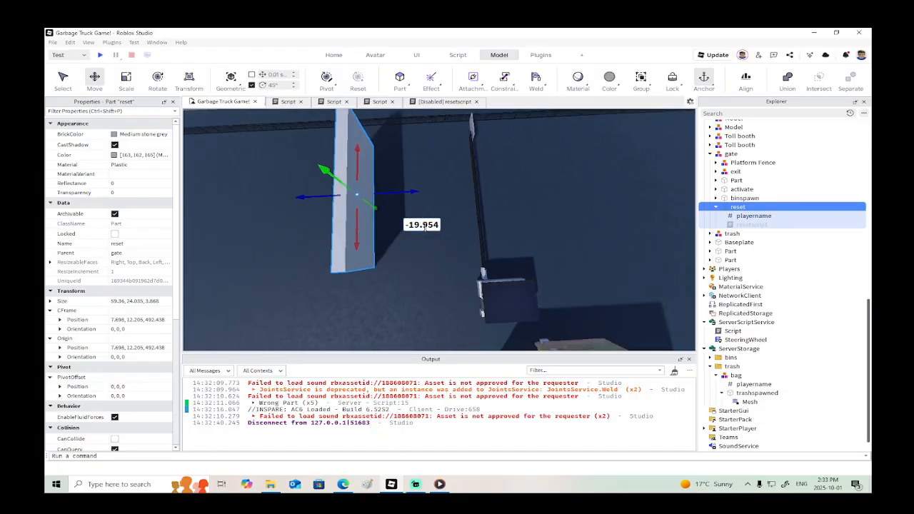
{"action": "right_click_drag", "start_coordinate": [425, 227], "coordinate": [425, 227]}
Step: Select the control part of the exit gate beside the toll booth and open its closegate script
{"action": "scroll", "coordinate": [424, 223], "scroll_direction": "up", "scroll_amount": 1}
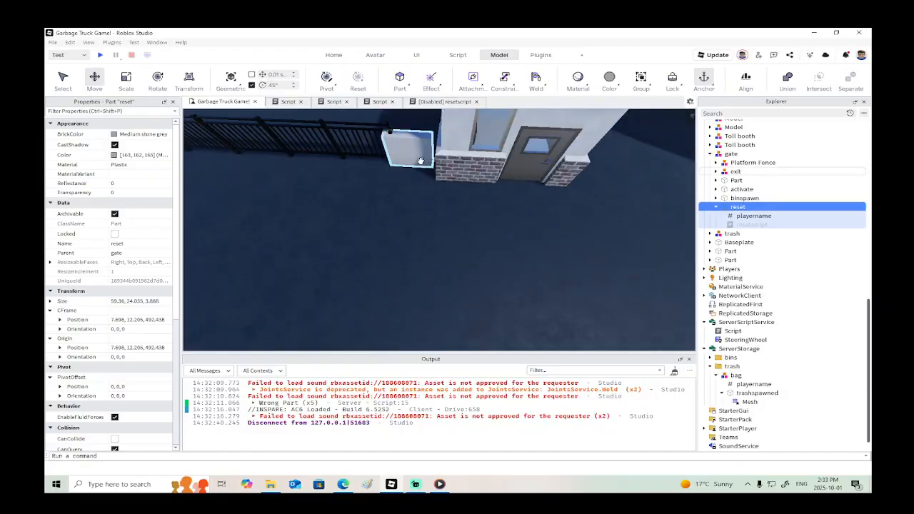
{"action": "left_click", "coordinate": [419, 162], "text": "alt"}
{"action": "right_click_drag", "start_coordinate": [420, 163], "coordinate": [419, 167]}
{"action": "scroll", "coordinate": [418, 166], "scroll_direction": "down", "scroll_amount": 5}
{"action": "scroll", "coordinate": [655, 211], "scroll_direction": "down", "scroll_amount": 3}
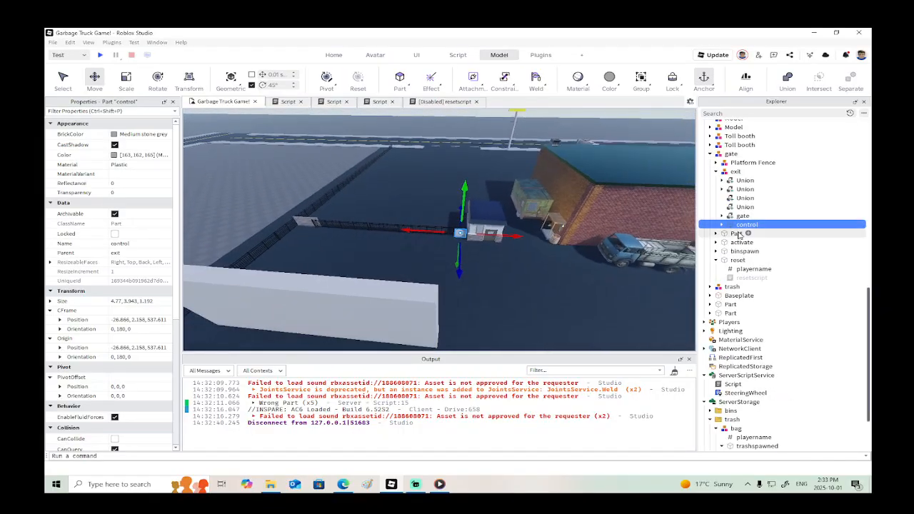
{"action": "left_click", "coordinate": [722, 225]}
{"action": "scroll", "coordinate": [607, 269], "scroll_direction": "down", "scroll_amount": 3}
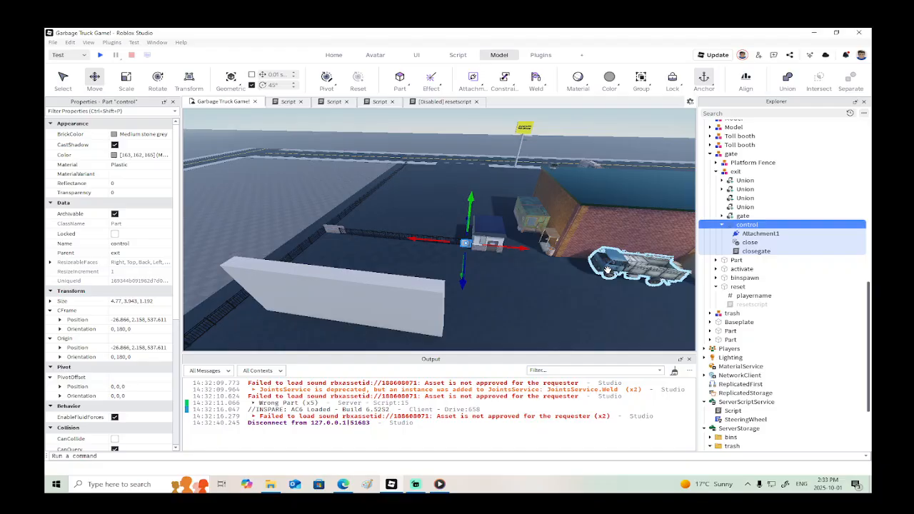
{"action": "double_click", "coordinate": [755, 251]}
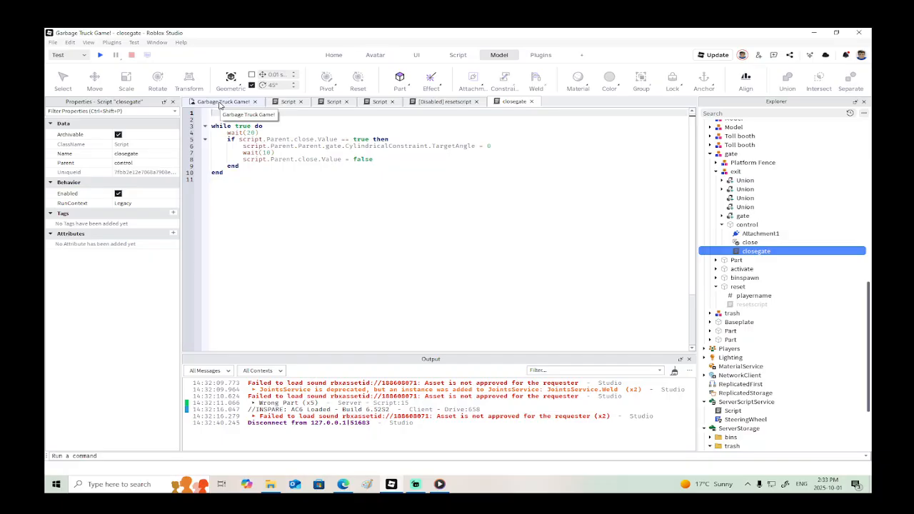
Step: Select the reset wall and review its resetscript's gate-opening lines
{"action": "left_click", "coordinate": [220, 102]}
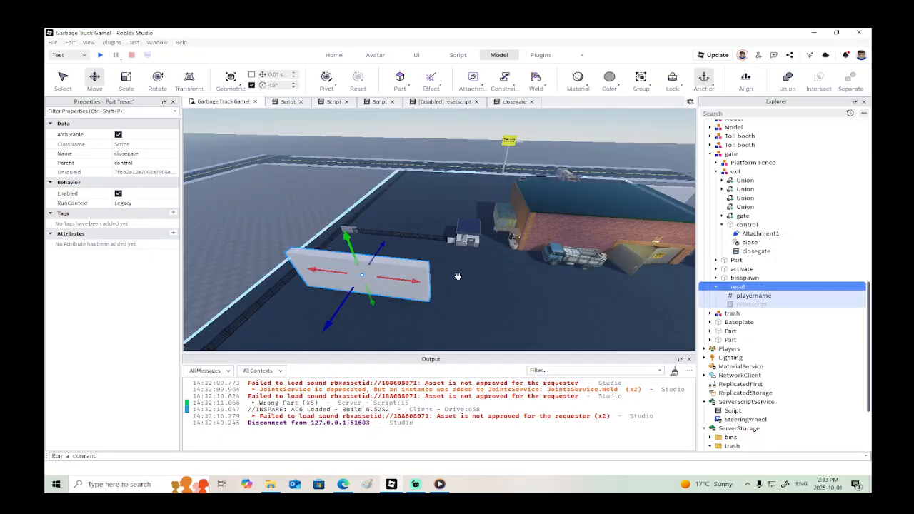
{"action": "left_click", "coordinate": [737, 286]}
{"action": "double_click", "coordinate": [747, 304]}
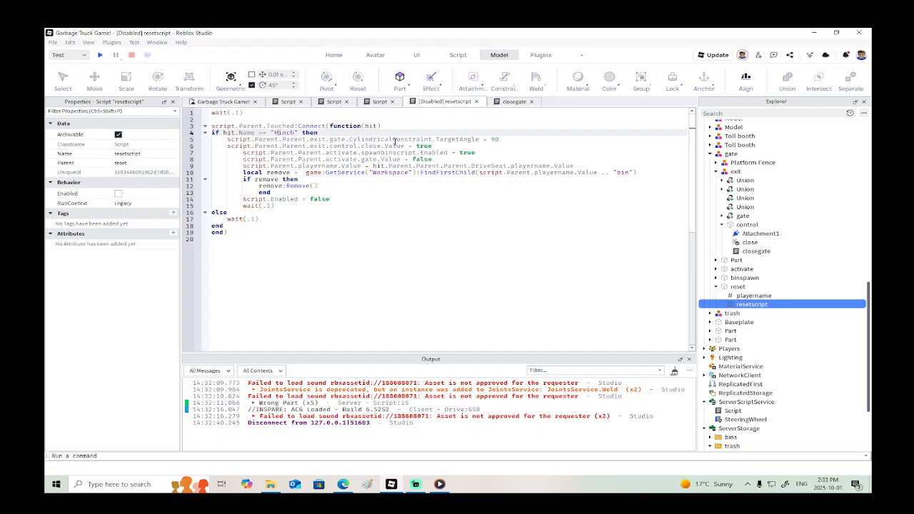
{"action": "left_click", "coordinate": [240, 104]}
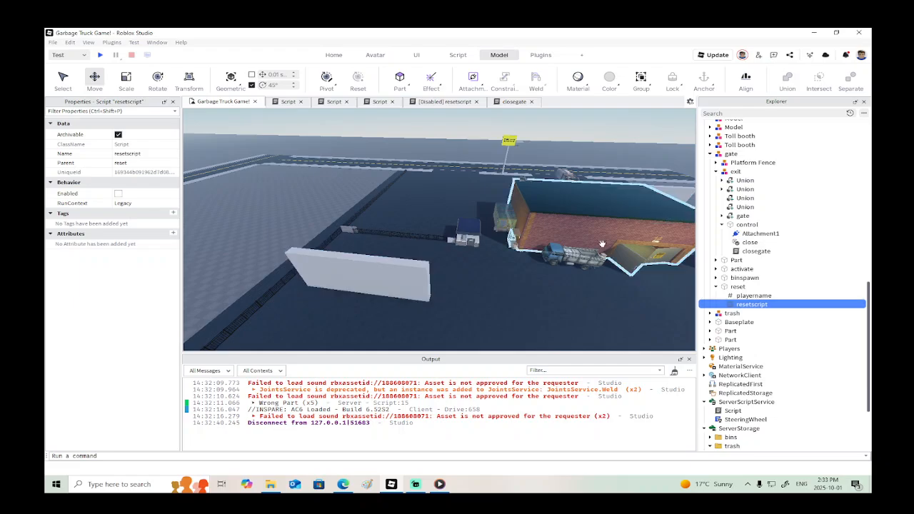
Step: Open the exit gate's closegate script and set the wait inside its if block to 5 seconds
{"action": "double_click", "coordinate": [751, 251]}
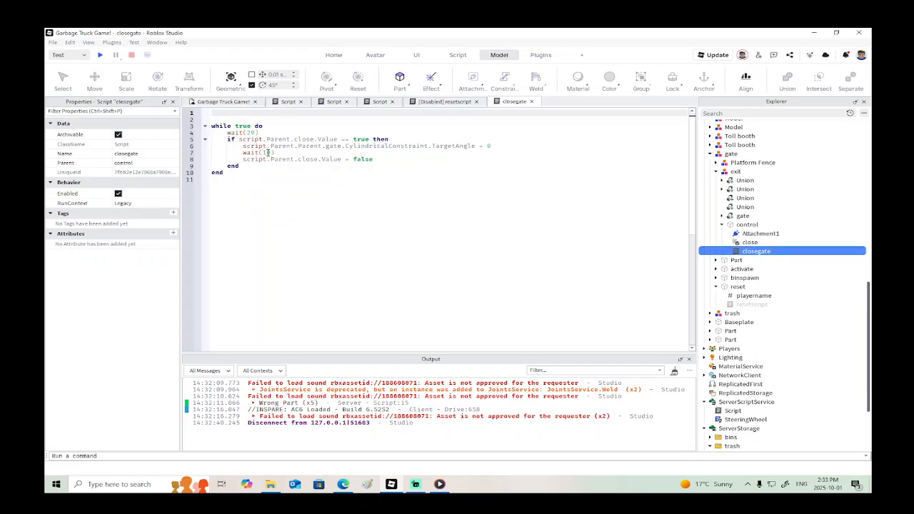
{"action": "left_click", "coordinate": [272, 152]}
{"action": "key", "text": "BackSpace"}
{"action": "key", "text": "BackSpace"}
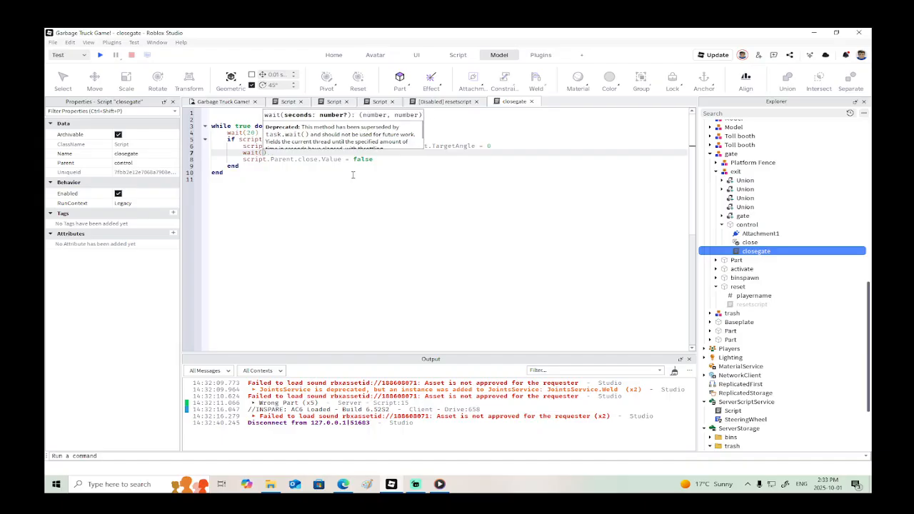
{"action": "type", "text": "60"}
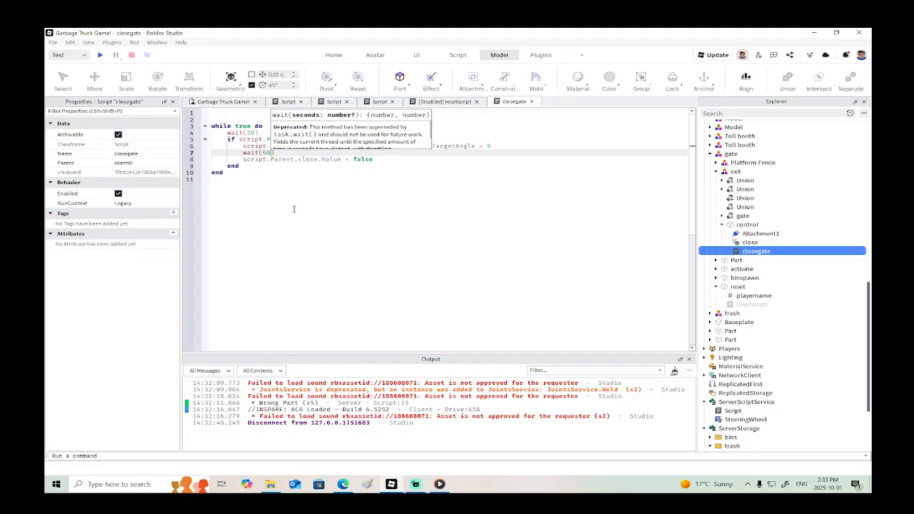
{"action": "key", "text": "BackSpace"}
{"action": "key", "text": "BackSpace"}
{"action": "left_click", "coordinate": [294, 209]}
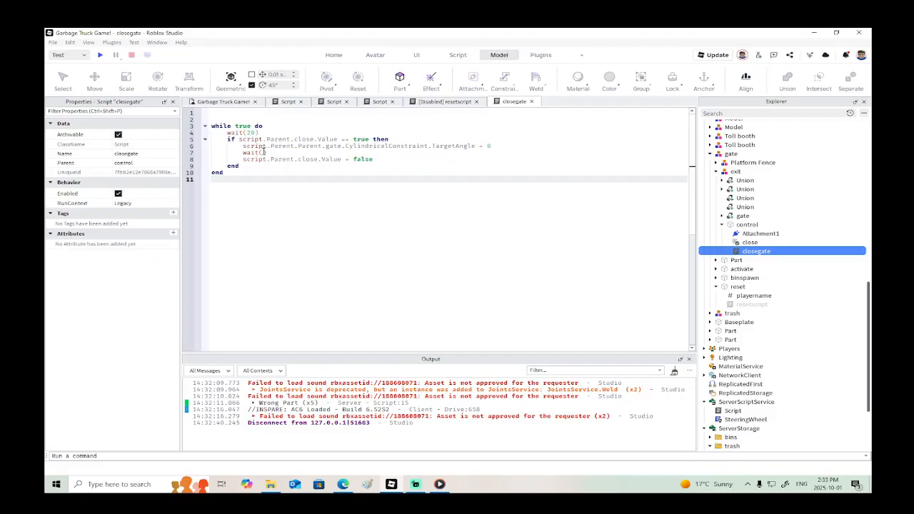
{"action": "left_click", "coordinate": [265, 152]}
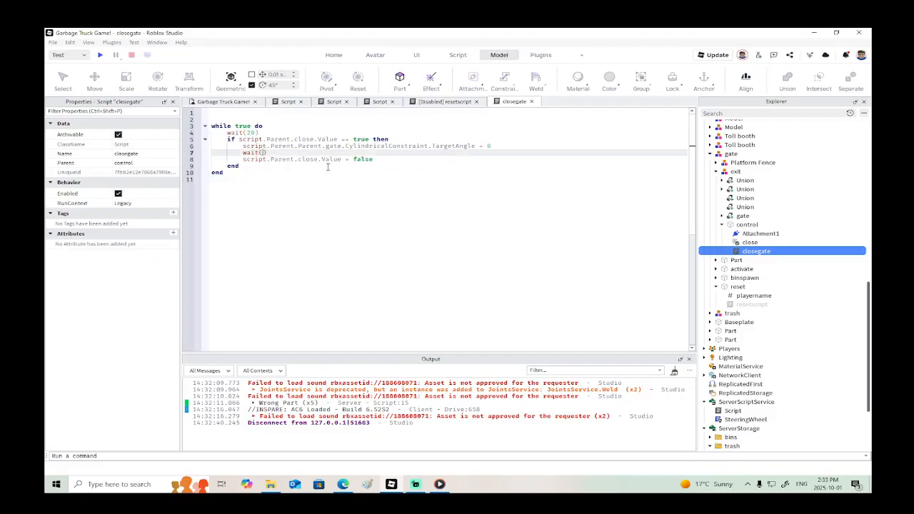
{"action": "left_click", "coordinate": [349, 208]}
{"action": "left_click", "coordinate": [265, 153]}
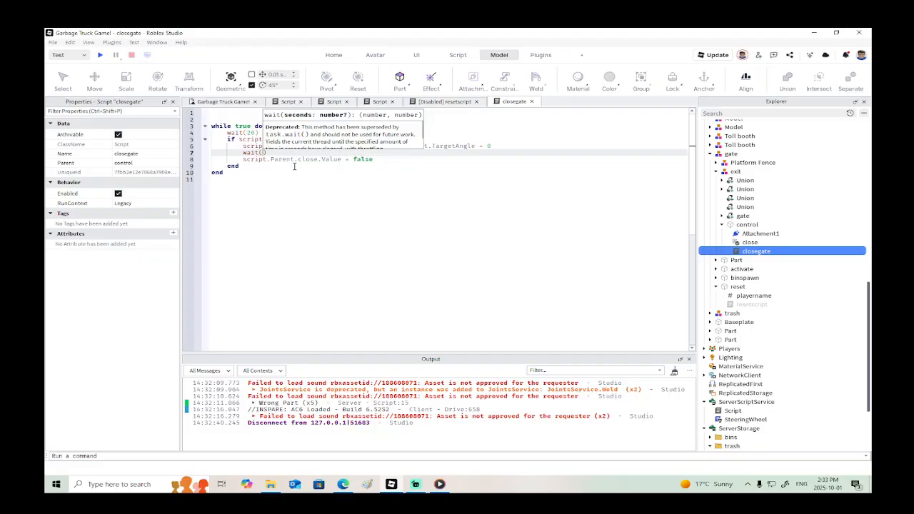
{"action": "type", "text": "5"}
Step: Set the wait at the start of the closegate script's while loop to 30 seconds
{"action": "left_click", "coordinate": [251, 133]}
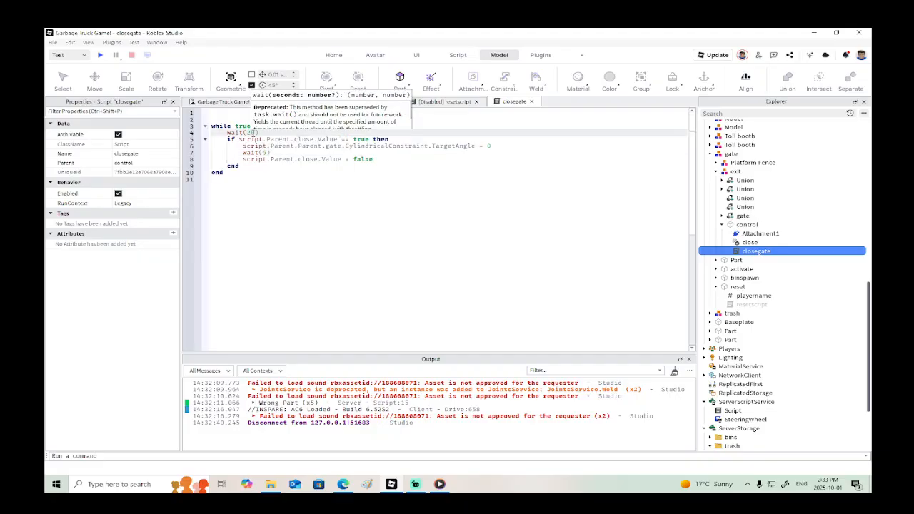
{"action": "key", "text": "BackSpace"}
{"action": "type", "text": "3"}
{"action": "left_click", "coordinate": [335, 223]}
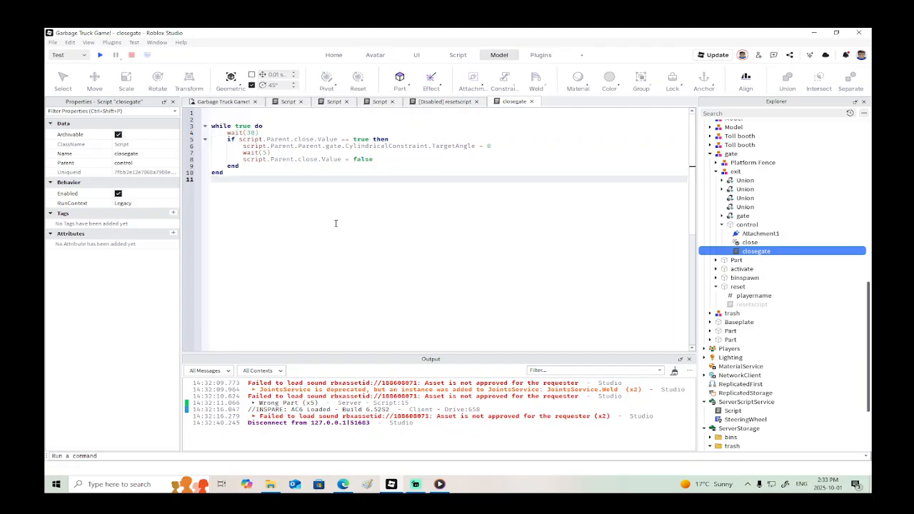
{"action": "left_click", "coordinate": [267, 152]}
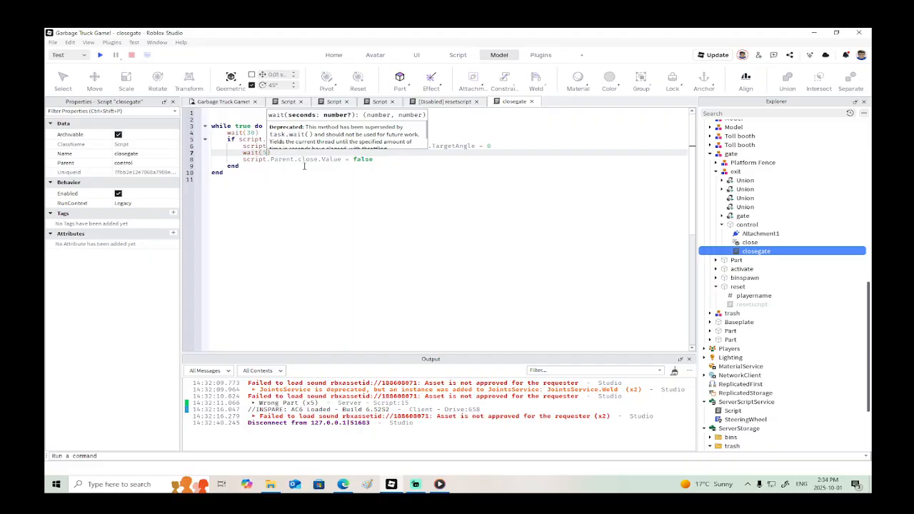
{"action": "left_click", "coordinate": [283, 179]}
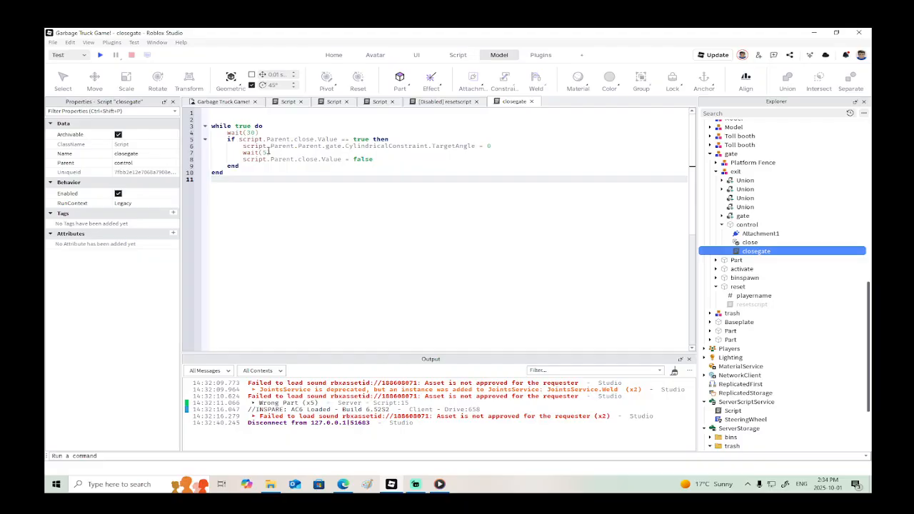
Step: Start a playtest, walk to the garbage truck and get into its driver's seat
{"action": "left_click", "coordinate": [100, 55]}
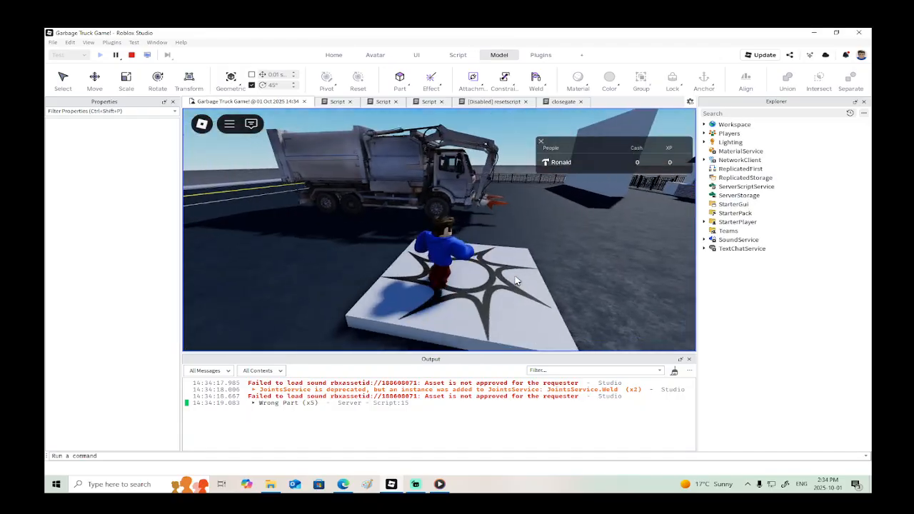
{"action": "key", "text": "w"}
{"action": "right_click_drag", "start_coordinate": [515, 276], "coordinate": [515, 276]}
{"action": "key", "text": "e"}
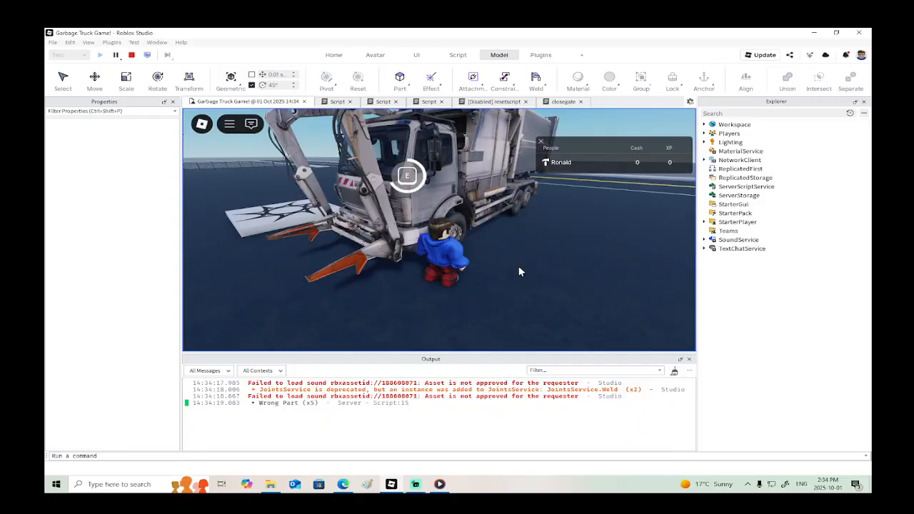
Step: Back the truck up and drive it through the activate wall and the first gate beside the toll booth
{"action": "key", "text": "s"}
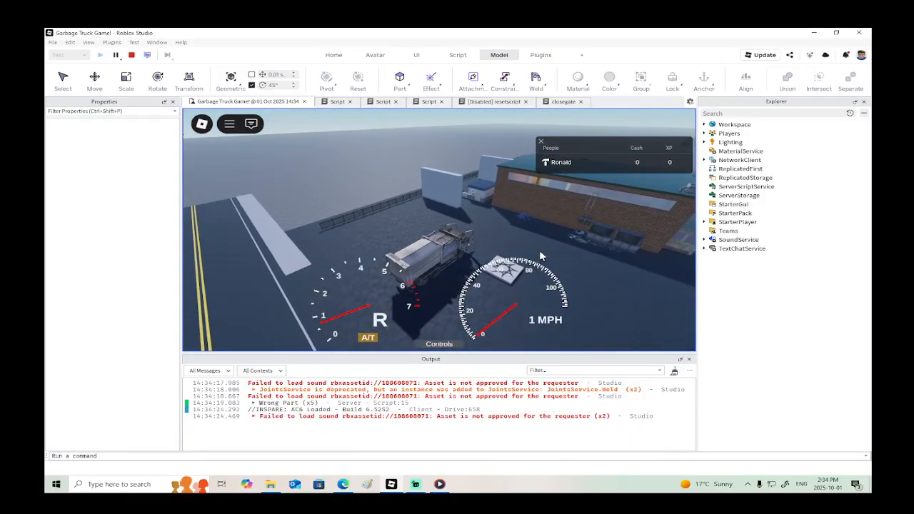
{"action": "right_click_drag", "start_coordinate": [540, 251], "coordinate": [539, 251]}
{"action": "key", "text": "w"}
{"action": "key", "text": "a"}
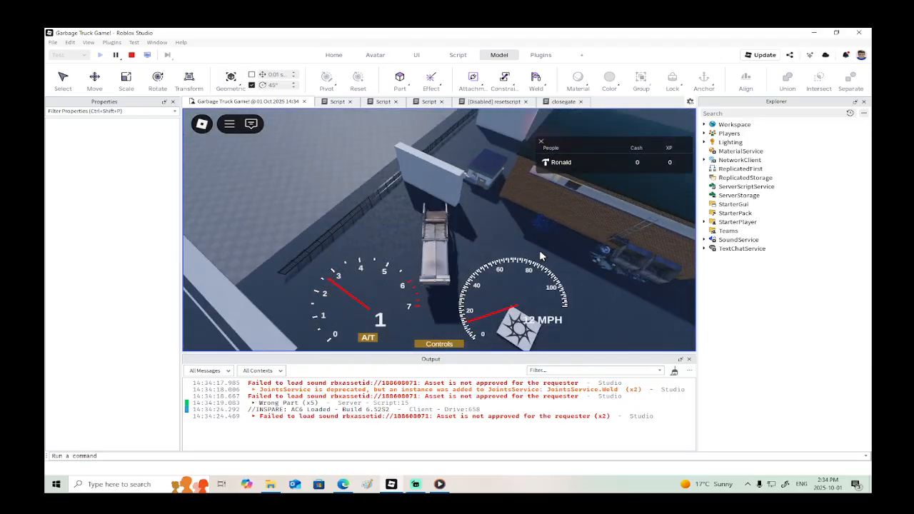
{"action": "key", "text": "s"}
{"action": "key", "text": "w"}
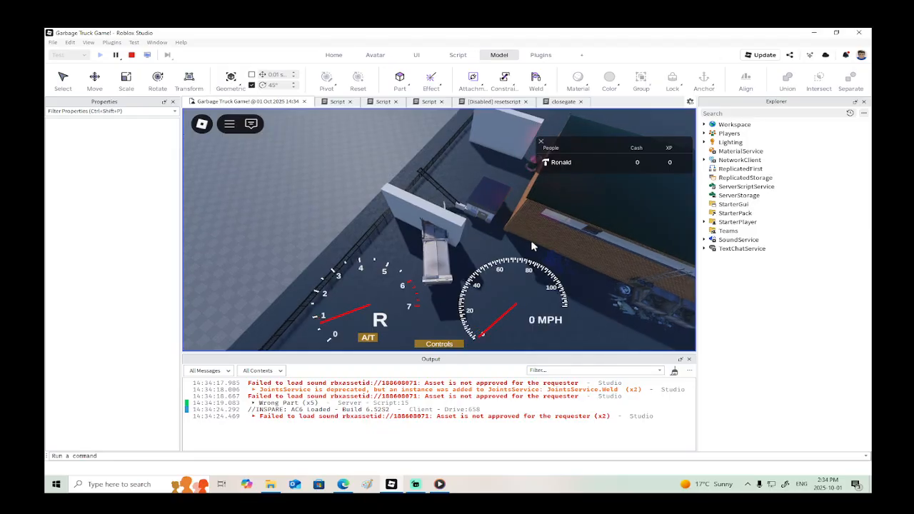
{"action": "key", "text": "w"}
{"action": "key", "text": "d"}
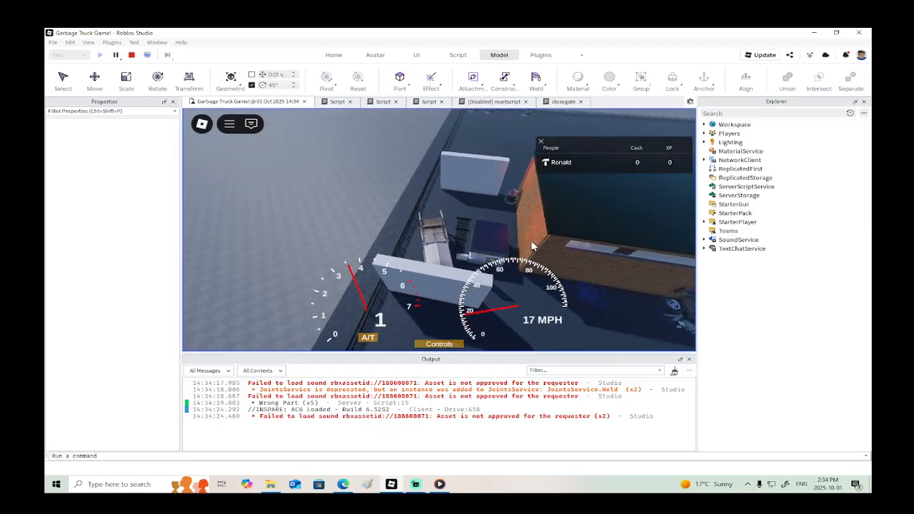
Step: Drive the truck around the back of the building to the reset wall in front of the other gate
{"action": "key", "text": "w"}
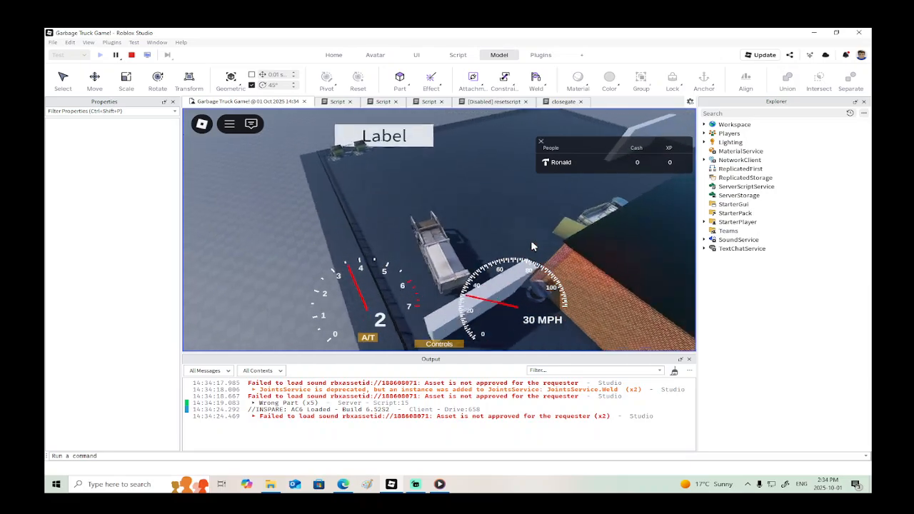
{"action": "key", "text": "a"}
{"action": "key", "text": "w"}
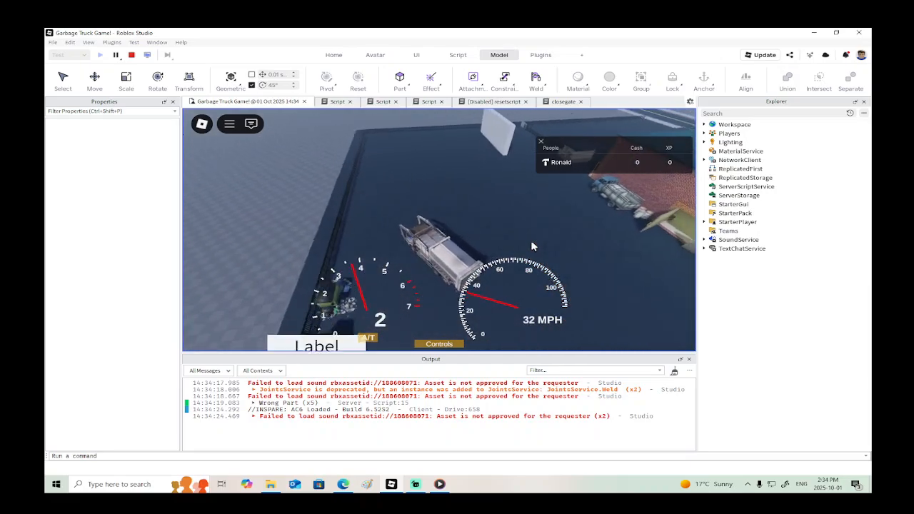
{"action": "key", "text": "d"}
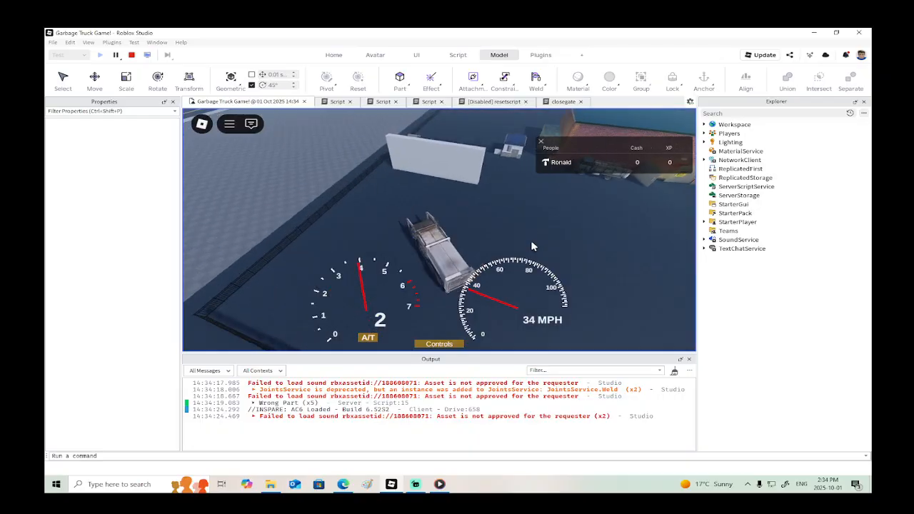
{"action": "key", "text": "s"}
{"action": "key", "text": "w"}
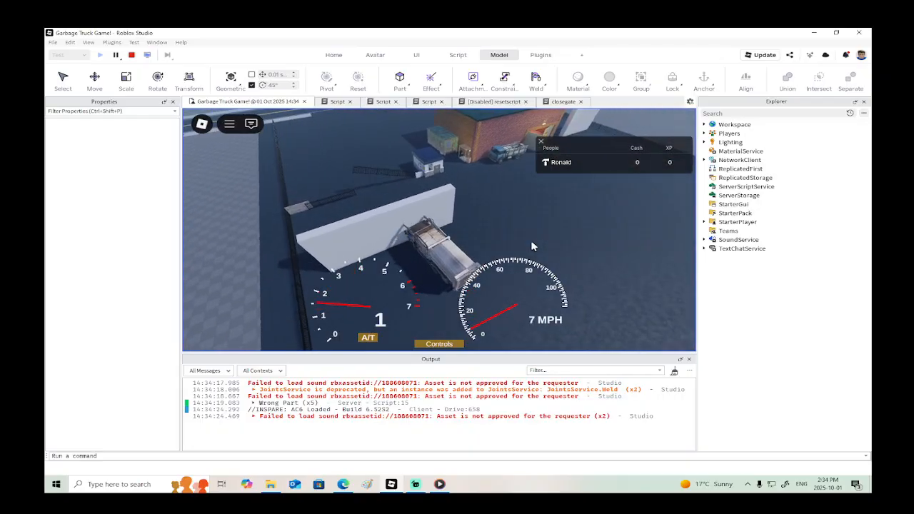
Step: Drive the truck through the reset wall and exit gate to the road, and stop the playtest
{"action": "key", "text": "w"}
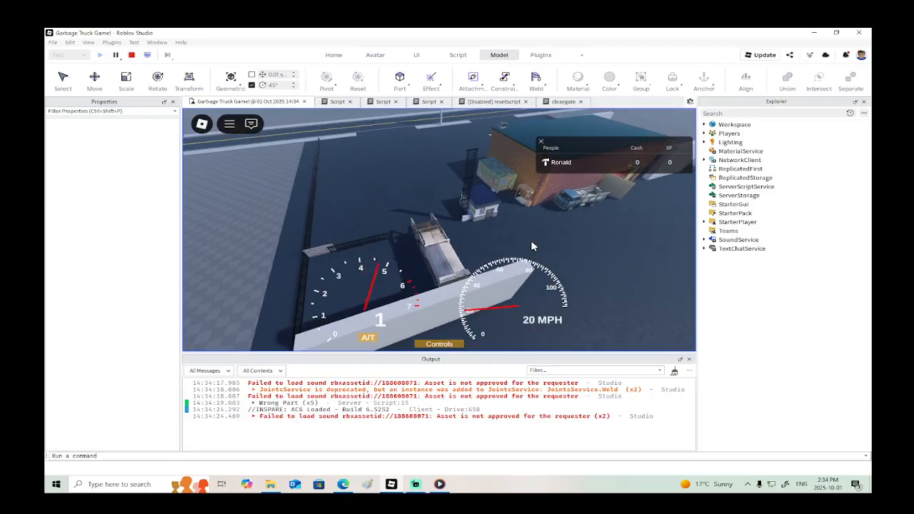
{"action": "key", "text": "w"}
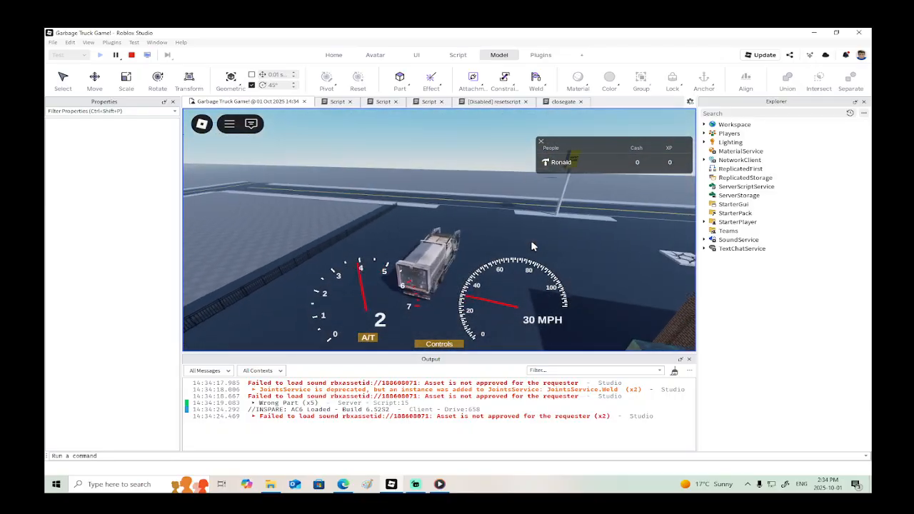
{"action": "key", "text": "s"}
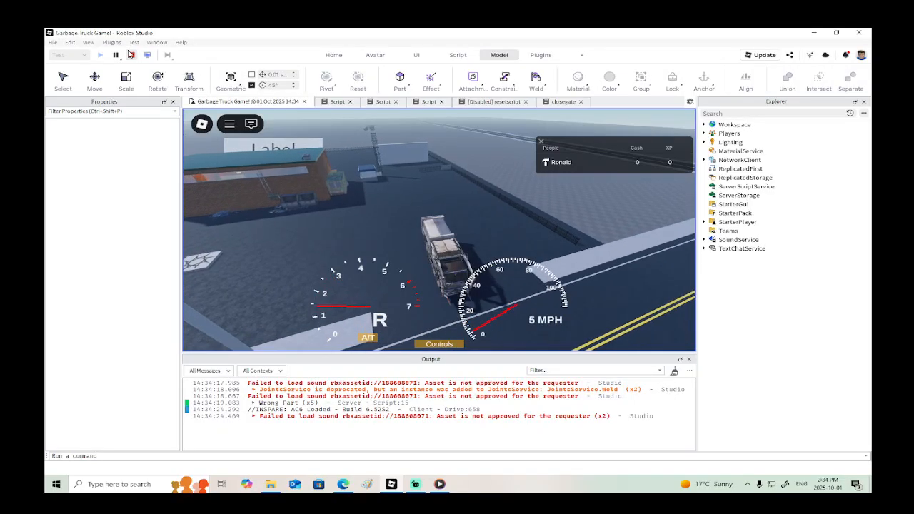
{"action": "key", "text": "shift+F5"}
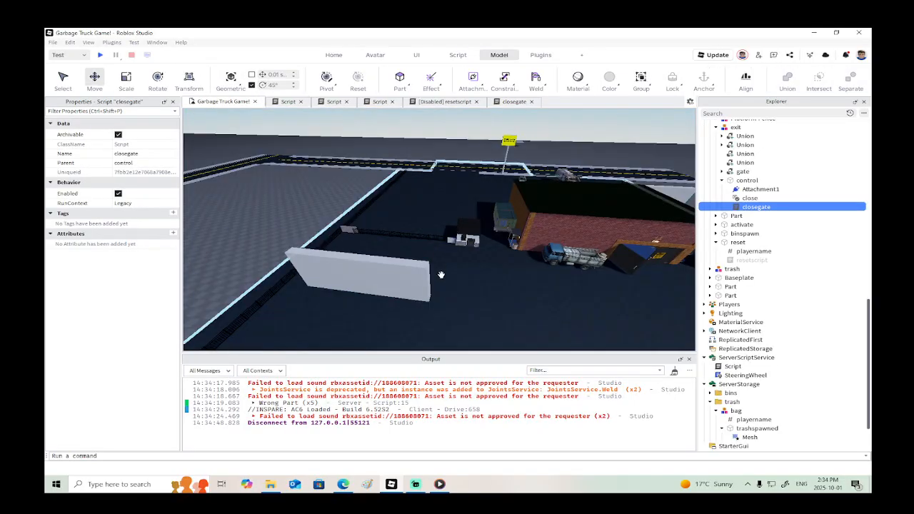
Step: Select the gate's reset, binspawn and activate walls together and set their transparency to 0.8
{"action": "left_click", "coordinate": [419, 280]}
{"action": "key", "text": "w"}
{"action": "right_click_drag", "start_coordinate": [453, 278], "coordinate": [454, 276]}
{"action": "scroll", "coordinate": [453, 276], "scroll_direction": "down", "scroll_amount": 5}
{"action": "left_click", "coordinate": [529, 286], "text": "ctrl"}
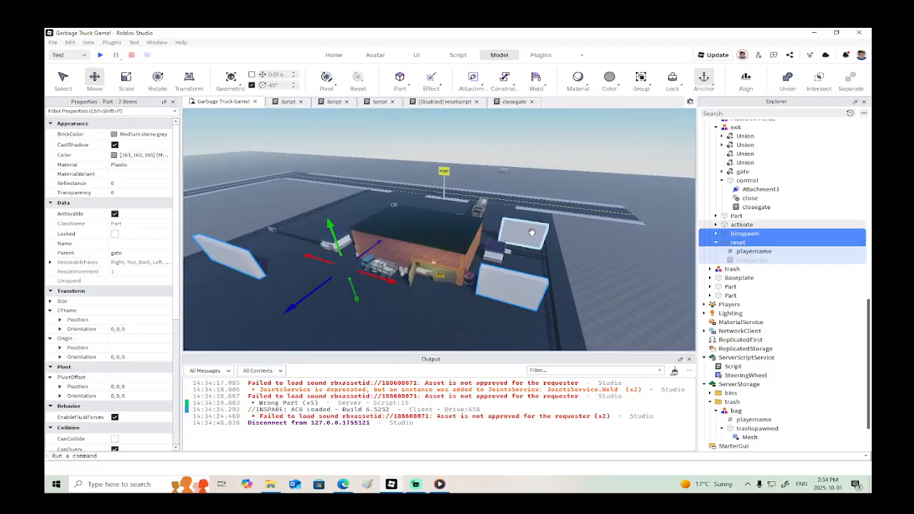
{"action": "left_click", "coordinate": [524, 234], "text": "ctrl"}
{"action": "left_click", "coordinate": [149, 195]}
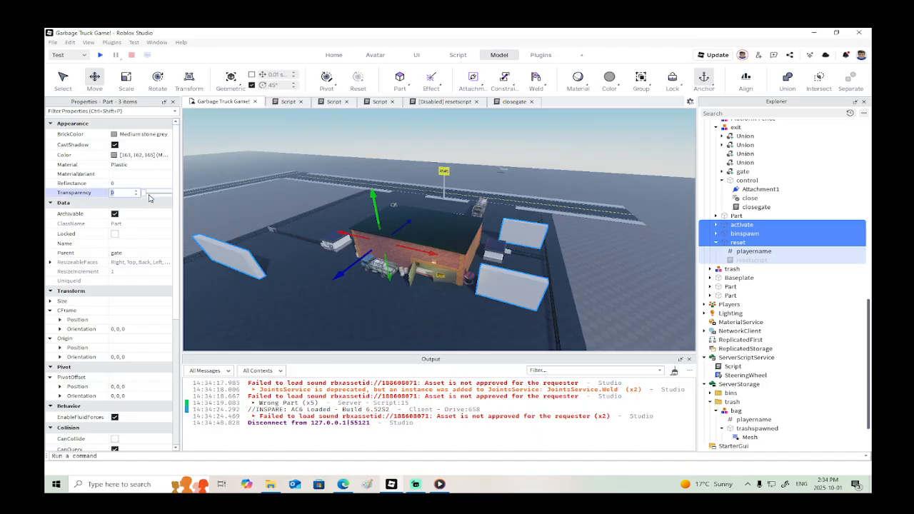
{"action": "left_click_drag", "start_coordinate": [146, 197], "coordinate": [165, 198]}
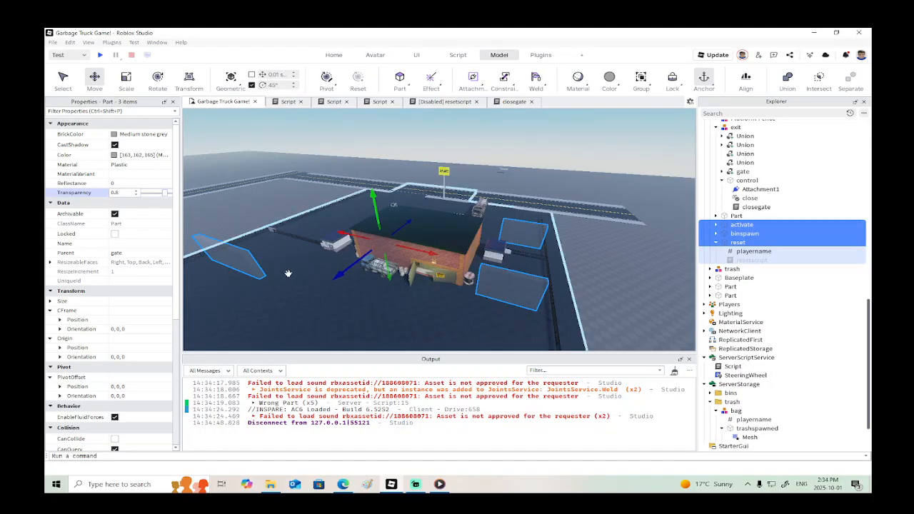
Step: Select the gate's reset wall and move it about 2.2 studs perpendicular to the gate fence
{"action": "left_click", "coordinate": [317, 276]}
{"action": "right_click_drag", "start_coordinate": [317, 276], "coordinate": [319, 269]}
{"action": "key", "text": "w"}
{"action": "key", "text": "w"}
{"action": "key", "text": "s"}
{"action": "key", "text": "s"}
{"action": "right_click_drag", "start_coordinate": [422, 210], "coordinate": [419, 208]}
{"action": "key", "text": "w"}
{"action": "key", "text": "w"}
{"action": "key", "text": "s"}
{"action": "left_click", "coordinate": [492, 218], "text": "alt"}
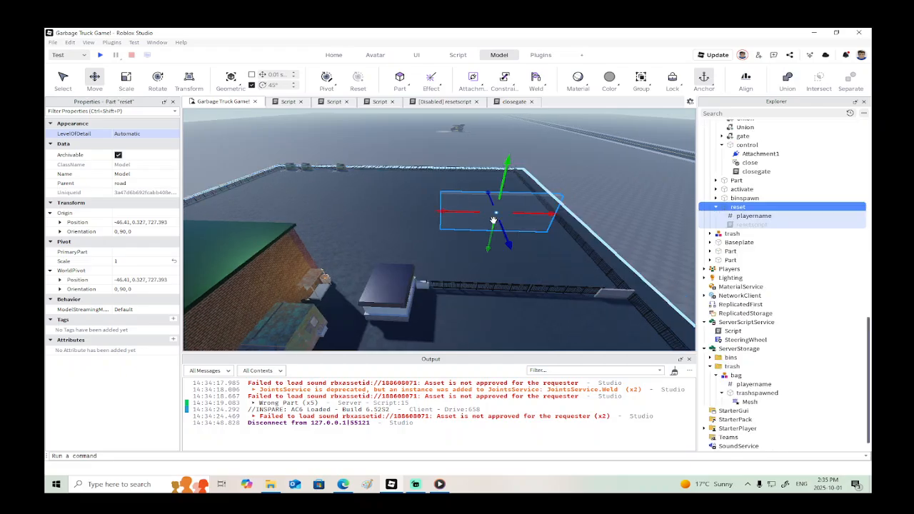
{"action": "left_click_drag", "start_coordinate": [468, 203], "coordinate": [455, 244]}
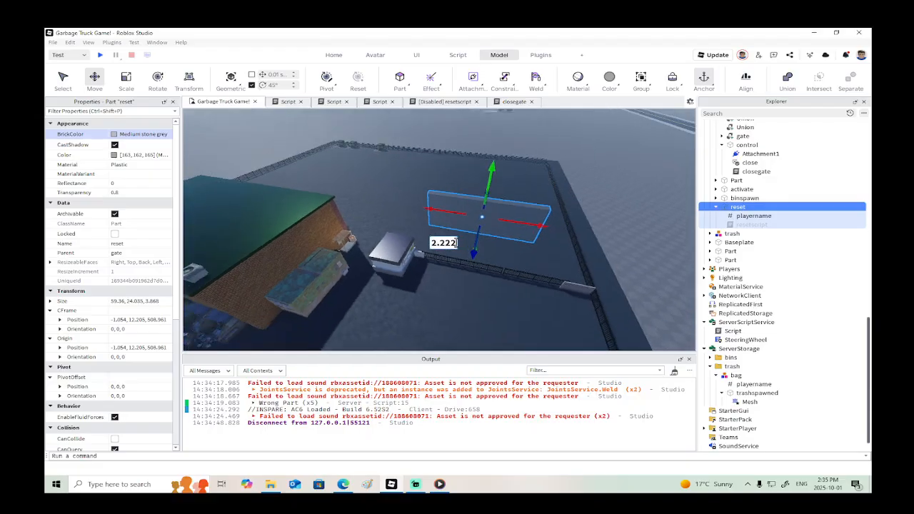
Step: Select the activate wall by the toll booth and move it about 10.7 studs away from the gate
{"action": "right_click_drag", "start_coordinate": [456, 244], "coordinate": [457, 244]}
{"action": "key", "text": "w"}
{"action": "right_click_drag", "start_coordinate": [548, 260], "coordinate": [549, 260]}
{"action": "key", "text": "s"}
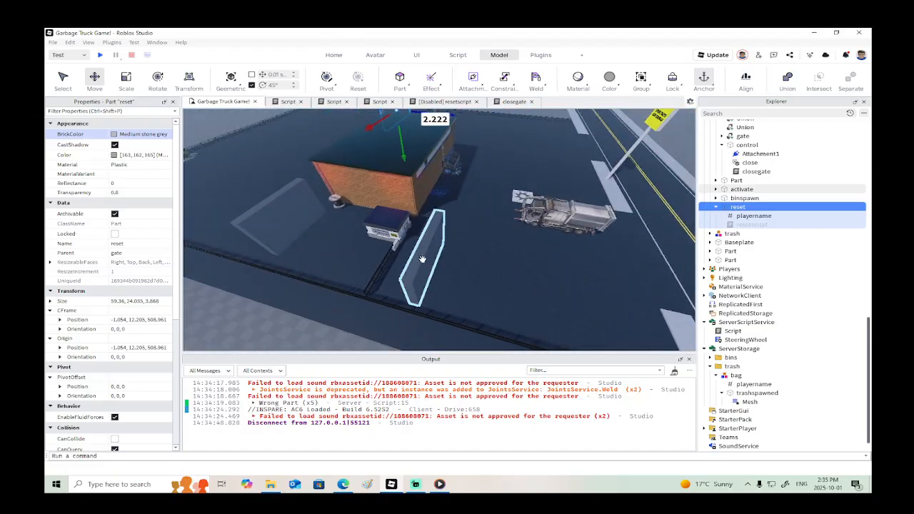
{"action": "left_click", "coordinate": [422, 259]}
{"action": "left_click_drag", "start_coordinate": [463, 264], "coordinate": [489, 271]}
Step: Inspect the map around the garbage truck, spawn pad, building and fenced yard with its bins
{"action": "mouse_move", "coordinate": [524, 265]}
{"action": "right_mouse_down"}
{"action": "mouse_move", "coordinate": [512, 262]}
{"action": "mouse_move", "coordinate": [519, 275]}
{"action": "right_mouse_up"}
{"action": "key", "text": "w"}
{"action": "key", "text": "w"}
{"action": "key", "text": "w"}
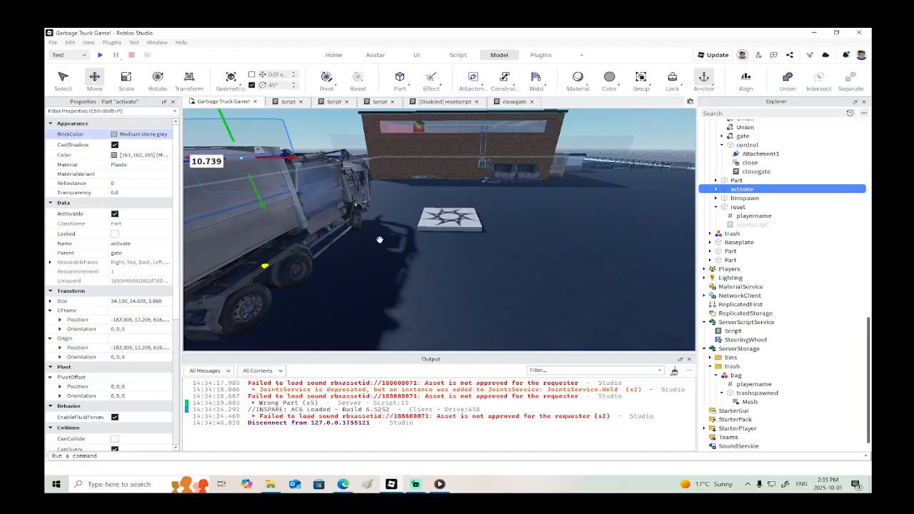
{"action": "right_click_drag", "start_coordinate": [397, 234], "coordinate": [400, 234]}
{"action": "key", "text": "s"}
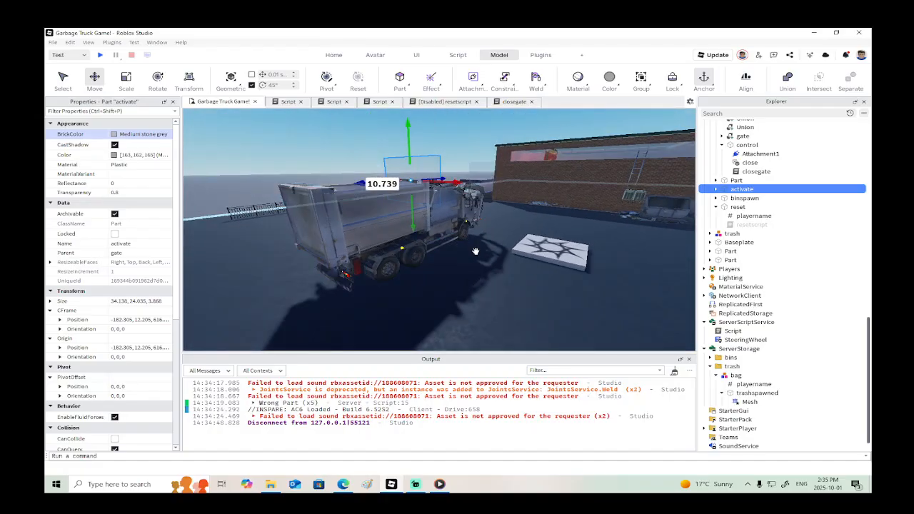
{"action": "key", "text": "w"}
{"action": "right_click_drag", "start_coordinate": [489, 244], "coordinate": [486, 257]}
{"action": "scroll", "coordinate": [489, 247], "scroll_direction": "up", "scroll_amount": 3}
{"action": "key", "text": "w"}
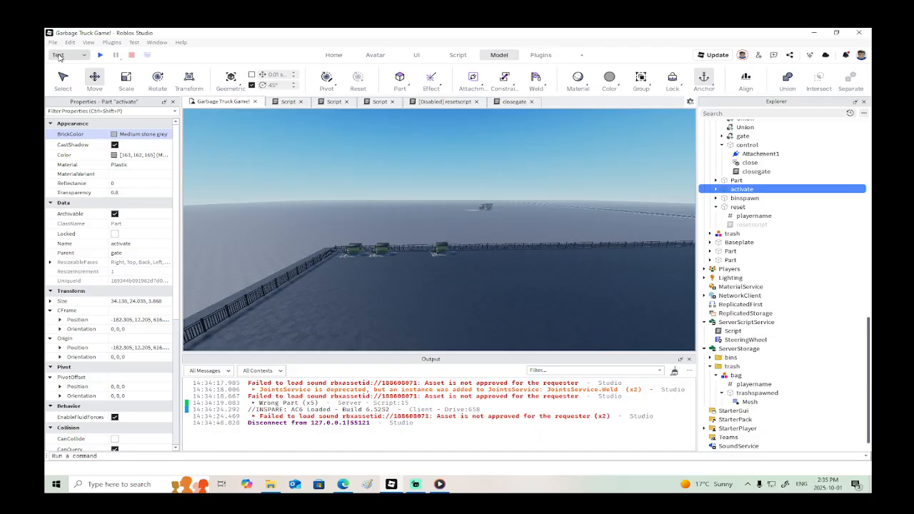
Step: Save the garbage truck game to Roblox
{"action": "left_click", "coordinate": [54, 44]}
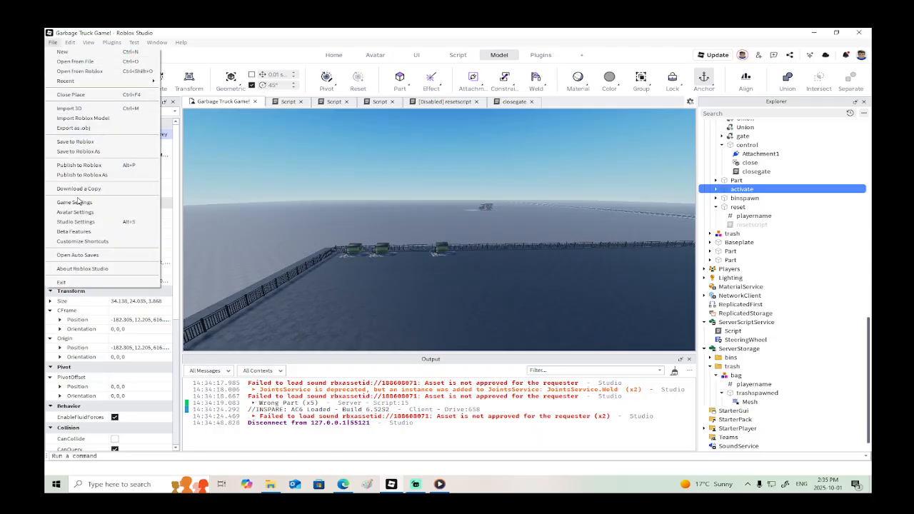
{"action": "left_click", "coordinate": [78, 143]}
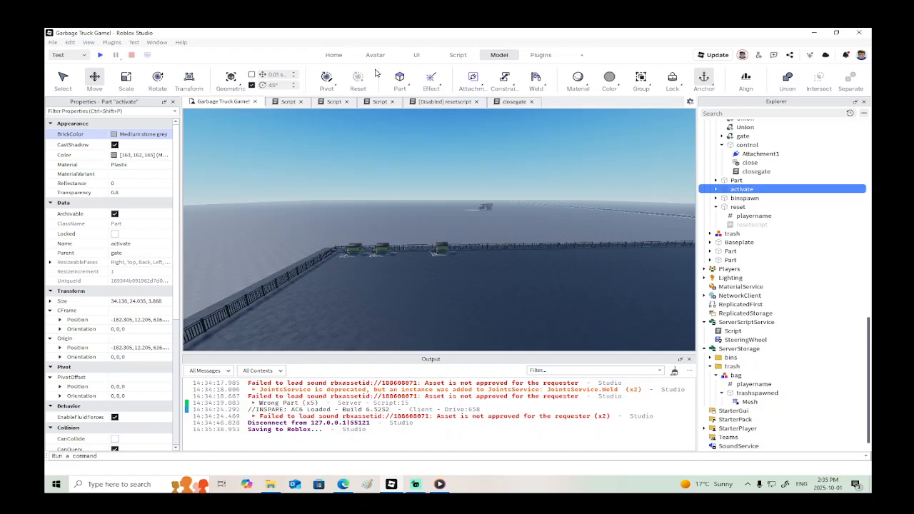
Step: Search the Creator Store models in the Toolbox for "cardboard compactor"
{"action": "left_click", "coordinate": [335, 56]}
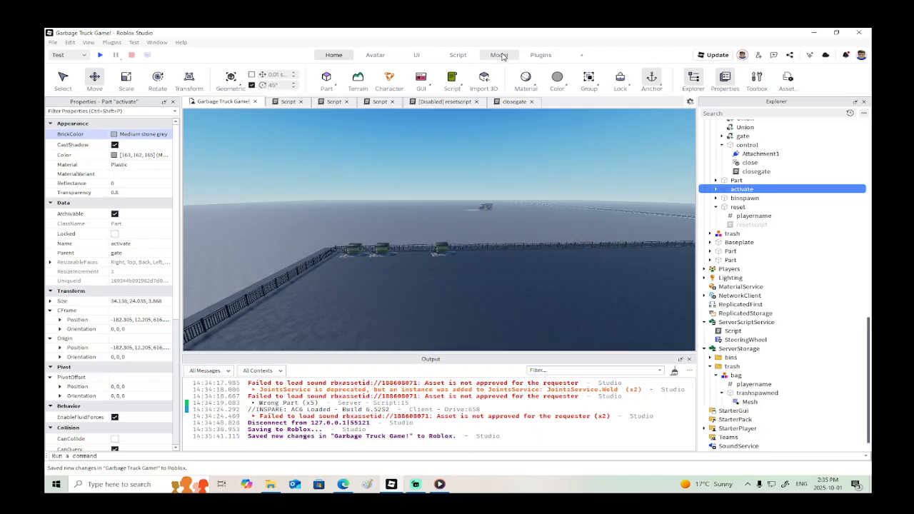
{"action": "left_click", "coordinate": [760, 81]}
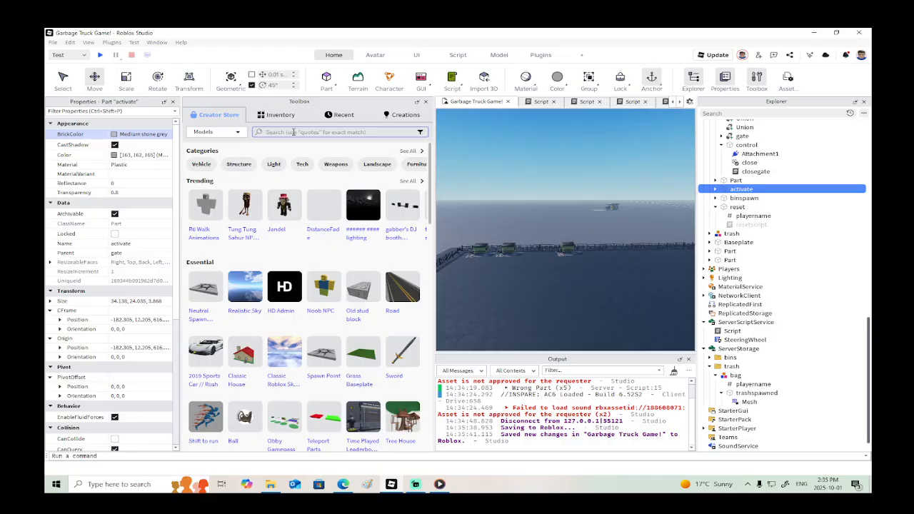
{"action": "left_click", "coordinate": [295, 132]}
{"action": "type", "text": "car"}
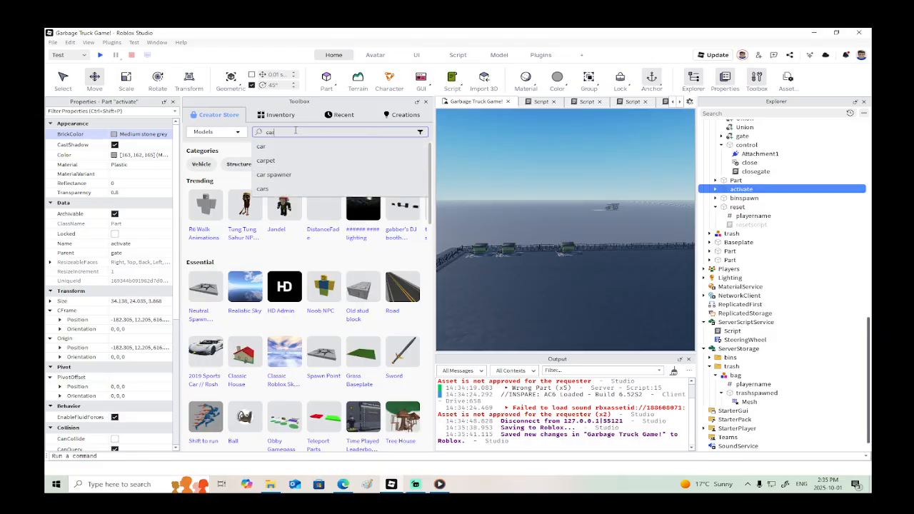
{"action": "type", "text": "dboard compactor"}
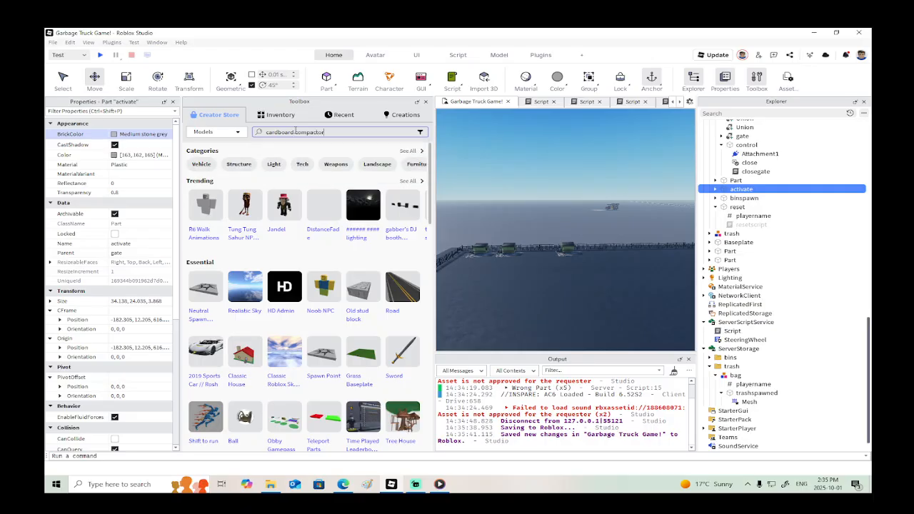
{"action": "key", "text": "Return"}
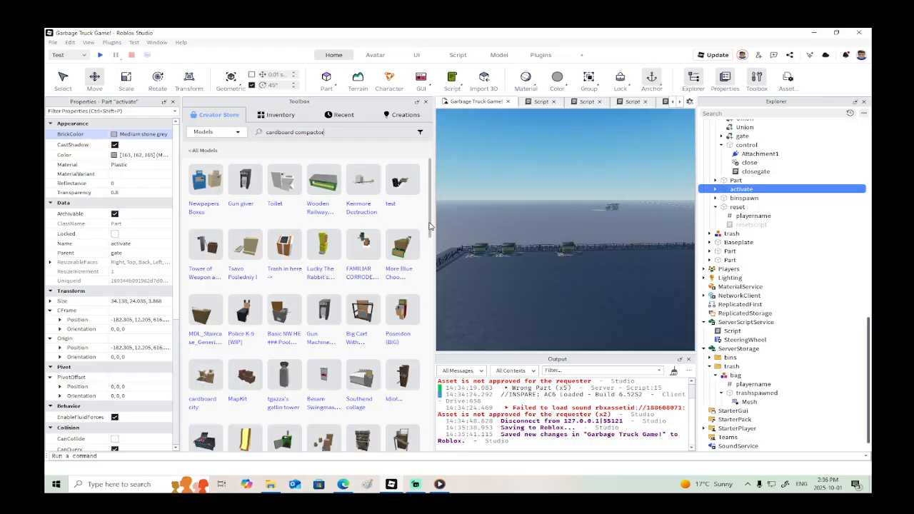
Step: Look through the first page of cardboard compactor models for a suitable one, and close the Toolbox
{"action": "scroll", "coordinate": [431, 226], "scroll_direction": "down", "scroll_amount": 3}
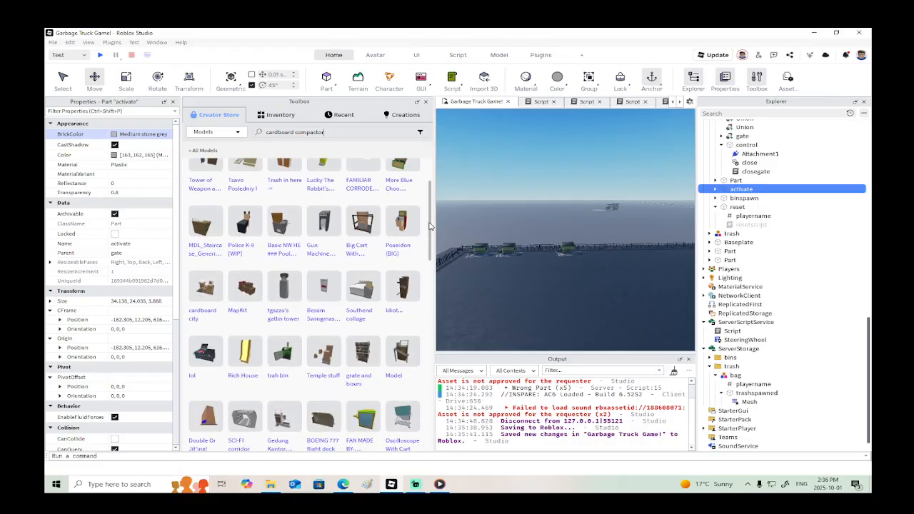
{"action": "scroll", "coordinate": [430, 226], "scroll_direction": "down", "scroll_amount": 3}
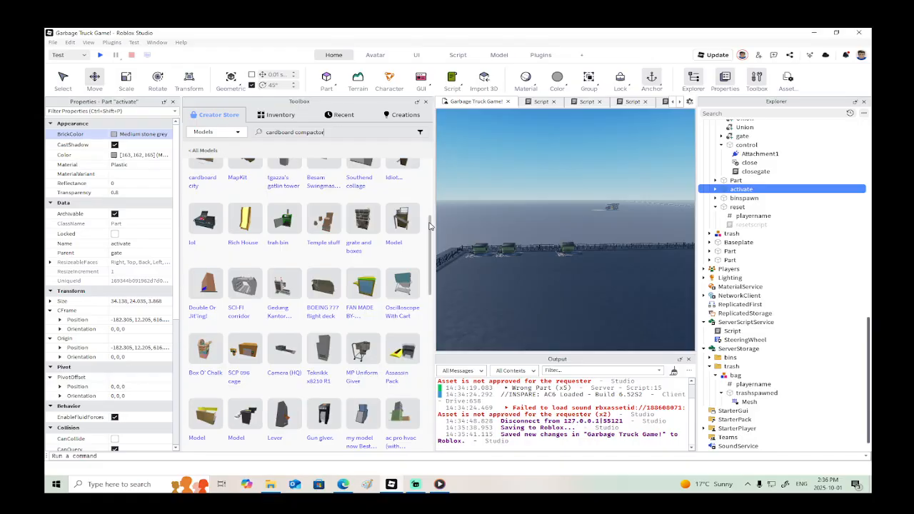
{"action": "scroll", "coordinate": [430, 227], "scroll_direction": "down", "scroll_amount": 3}
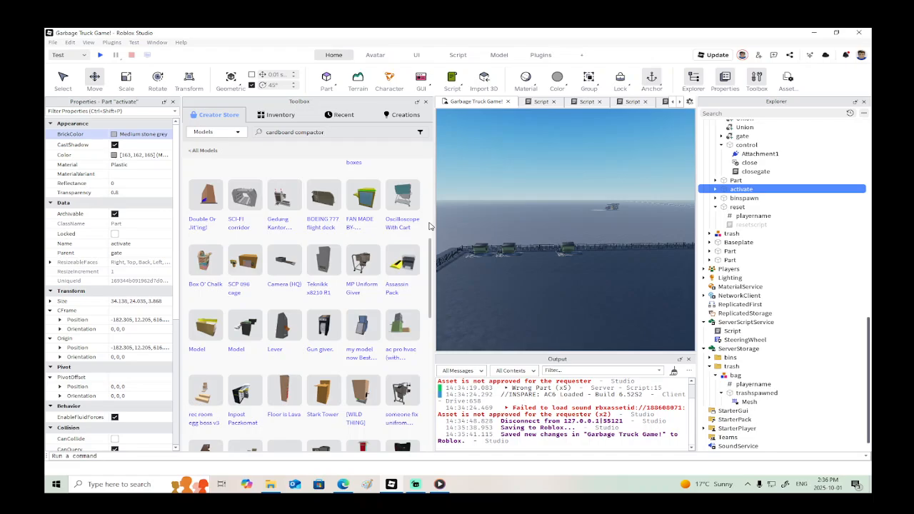
{"action": "scroll", "coordinate": [429, 226], "scroll_direction": "down", "scroll_amount": 7}
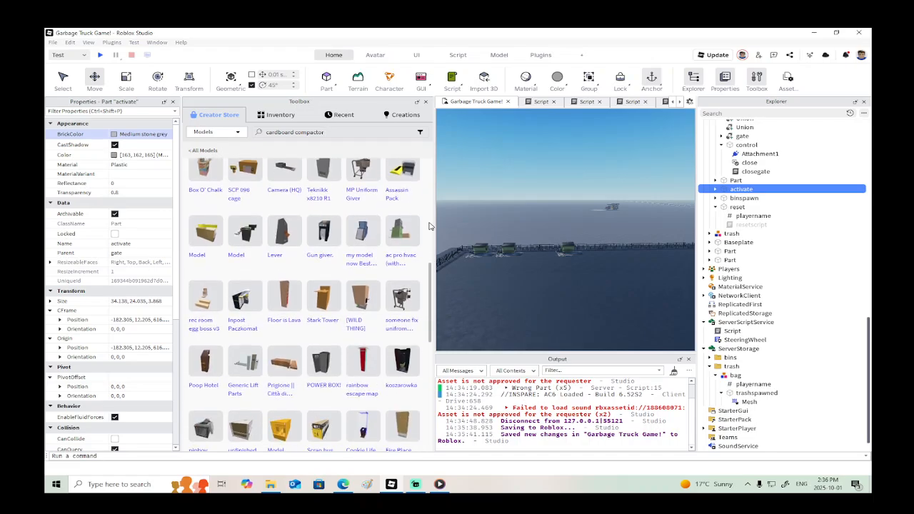
{"action": "scroll", "coordinate": [430, 226], "scroll_direction": "down", "scroll_amount": 8}
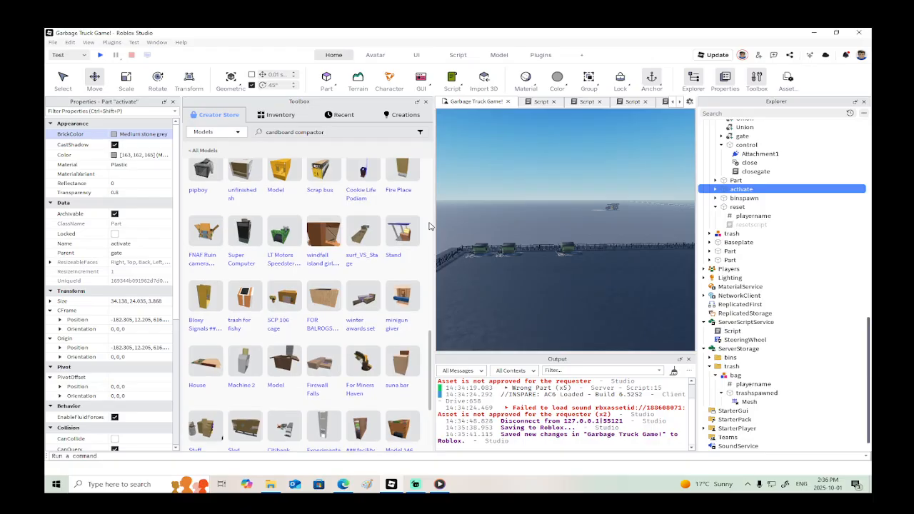
{"action": "scroll", "coordinate": [429, 226], "scroll_direction": "down", "scroll_amount": 3}
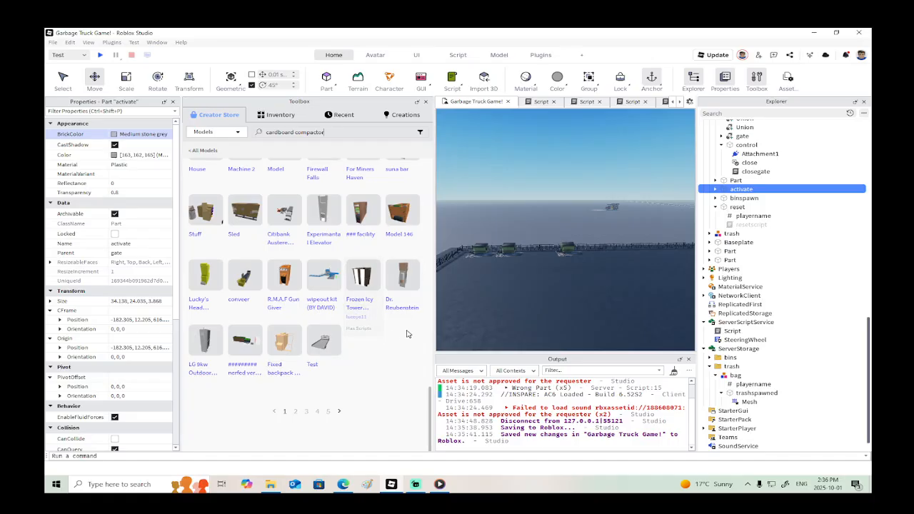
{"action": "left_click", "coordinate": [427, 102]}
Step: Duplicate the Fuggies22Car garbage truck and move the copy about 74.5 studs along the X axis, past the spawn pad
{"action": "key", "text": "f"}
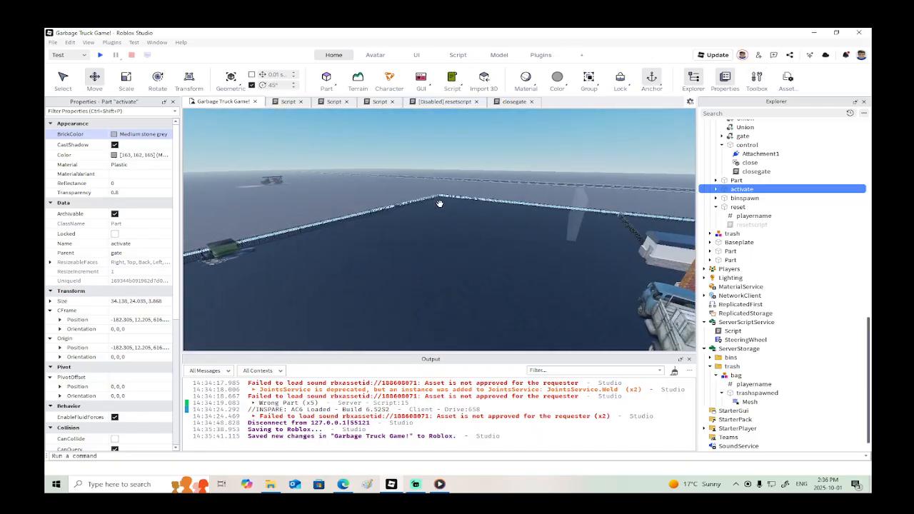
{"action": "scroll", "coordinate": [445, 205], "scroll_direction": "up", "scroll_amount": 10}
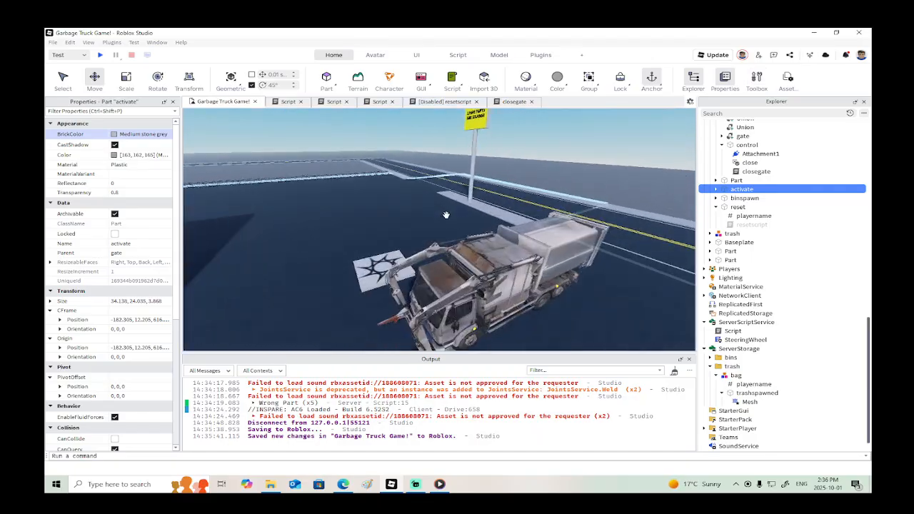
{"action": "left_click", "coordinate": [448, 241]}
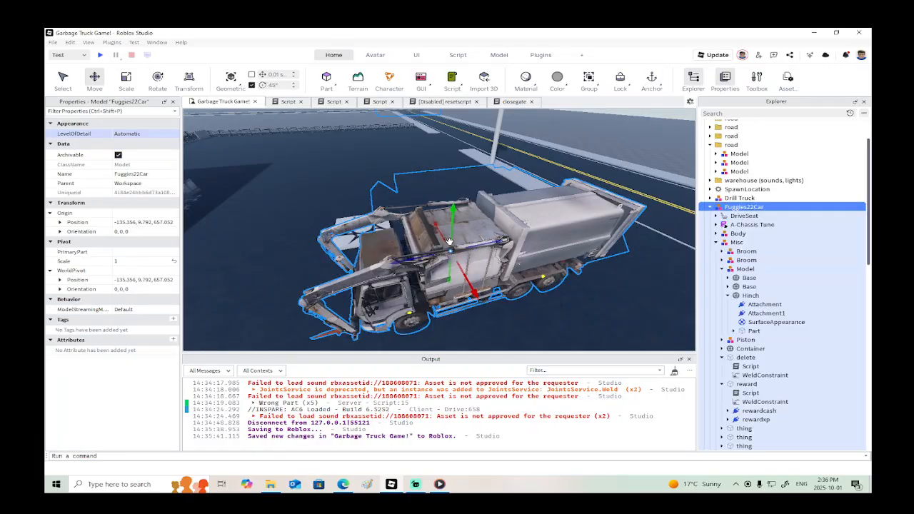
{"action": "key", "text": "f"}
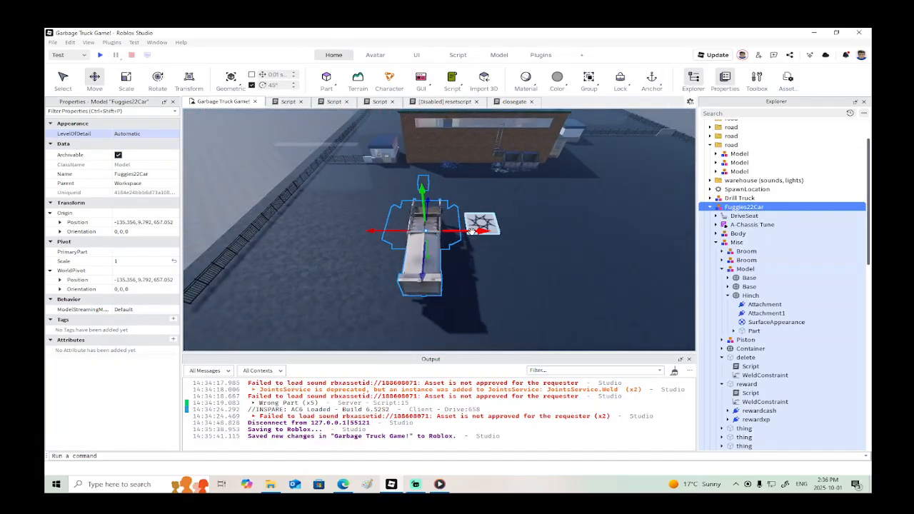
{"action": "right_click", "coordinate": [472, 229]}
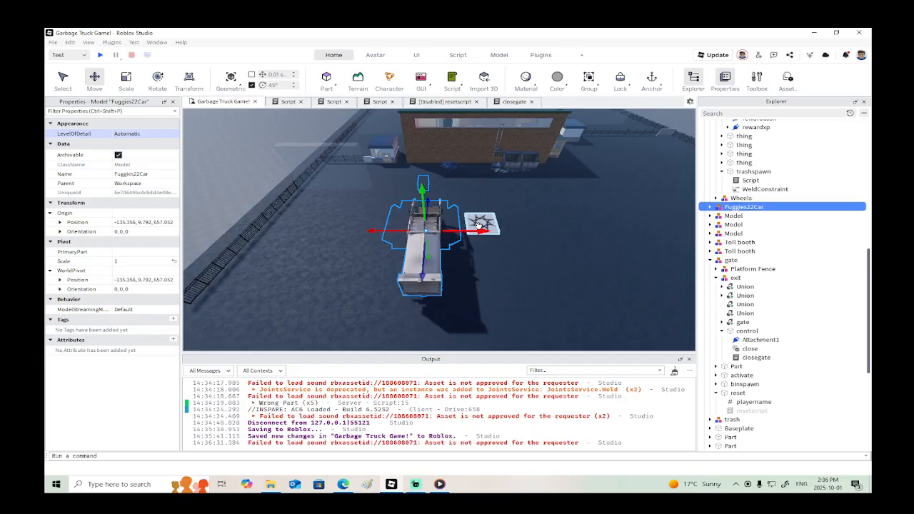
{"action": "key", "text": "d"}
{"action": "left_click_drag", "start_coordinate": [482, 229], "coordinate": [573, 225]}
{"action": "key", "text": "w"}
{"action": "right_click_drag", "start_coordinate": [573, 225], "coordinate": [570, 227]}
{"action": "key", "text": "s"}
{"action": "key", "text": "a"}
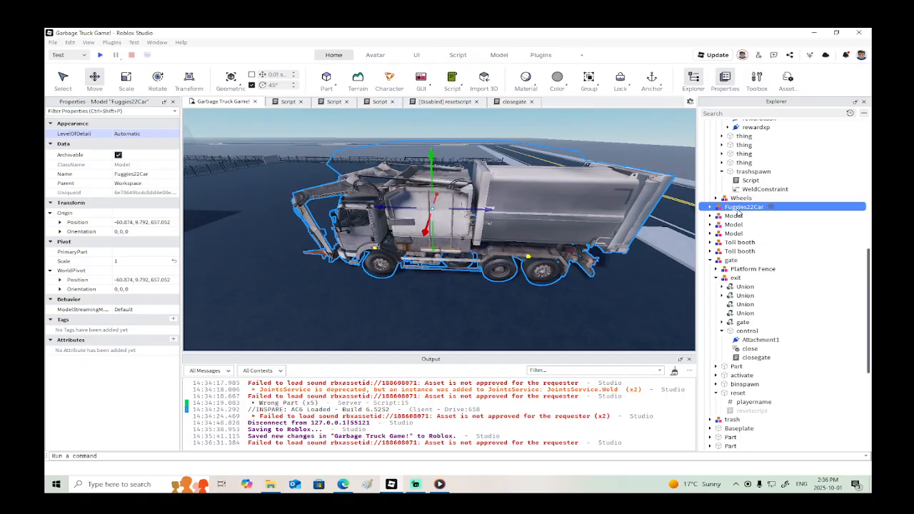
Step: Rename the original Fuggies22Car truck model as overheadgarbage and collapse its hierarchy
{"action": "scroll", "coordinate": [736, 209], "scroll_direction": "up", "scroll_amount": 13}
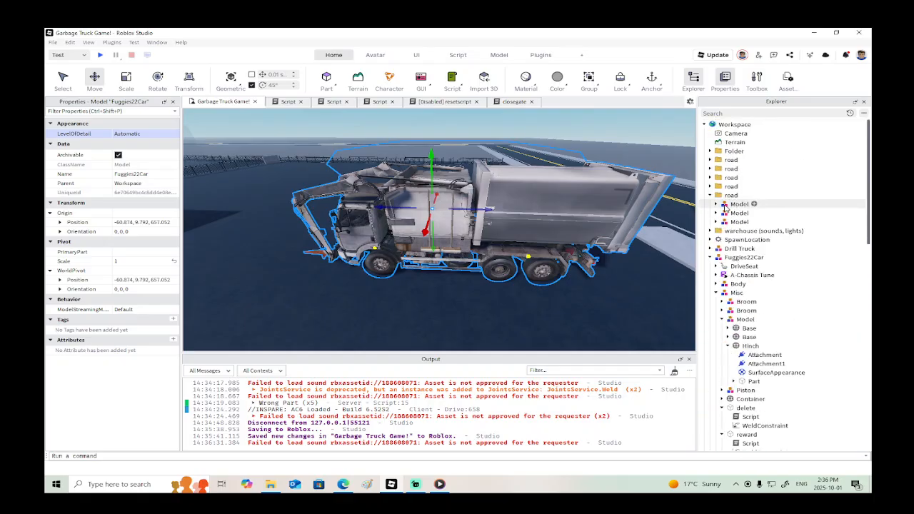
{"action": "left_click", "coordinate": [740, 259]}
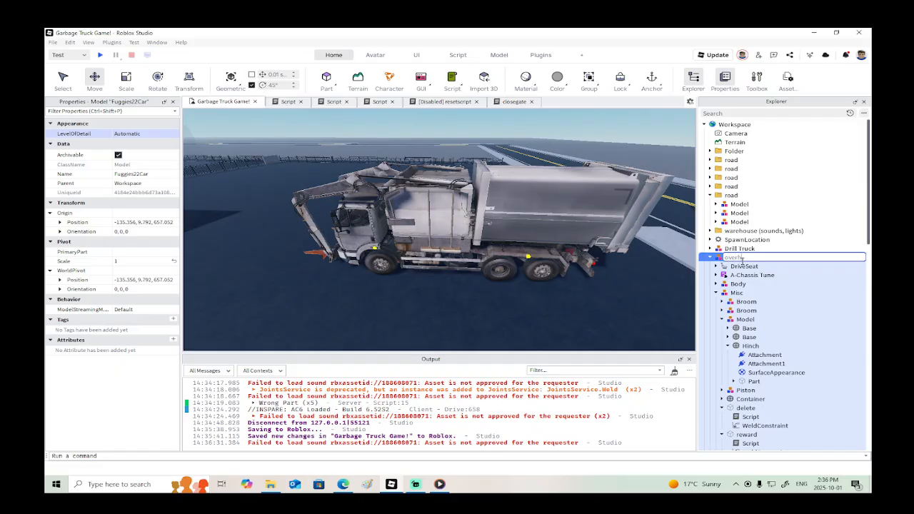
{"action": "type", "text": "ge"}
{"action": "key", "text": "Return"}
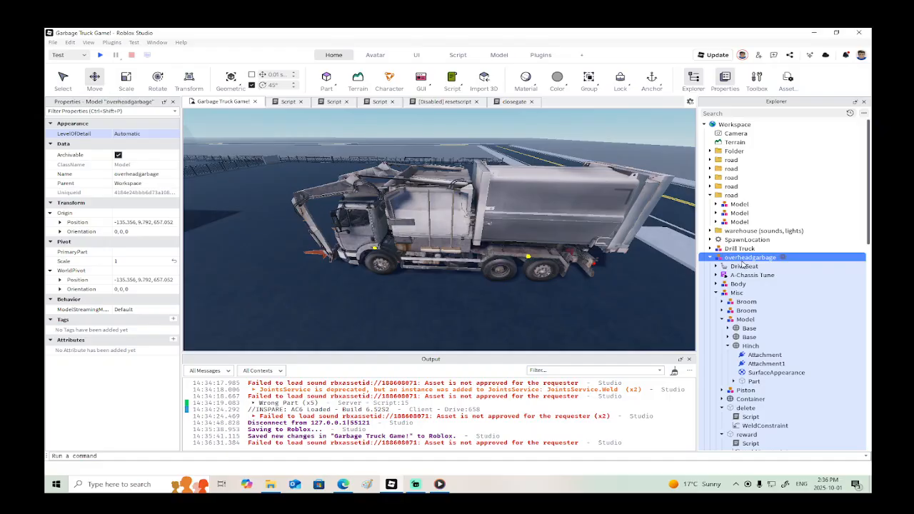
{"action": "left_click", "coordinate": [710, 258]}
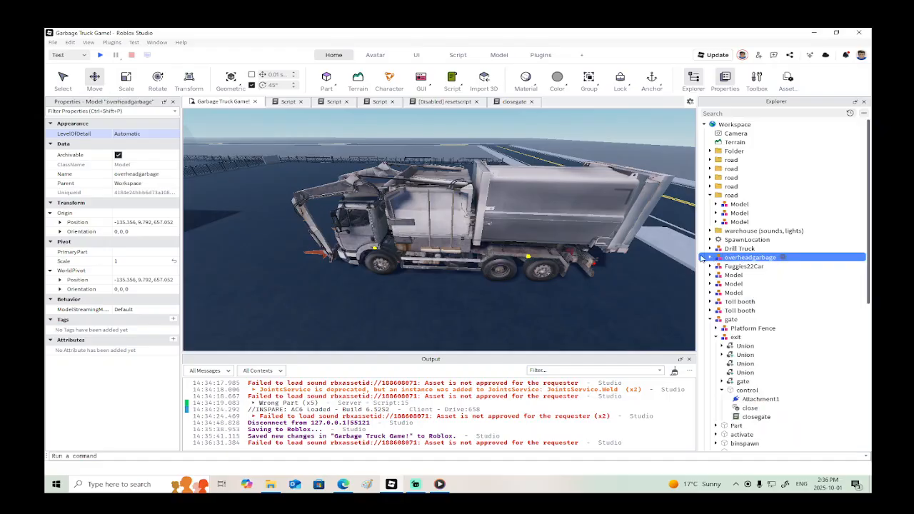
Step: Delete the arm Model, Piston, delete, reward, four thing parts and trashspawn from the duplicate truck's Misc model, keeping the Container
{"action": "left_click", "coordinate": [750, 345]}
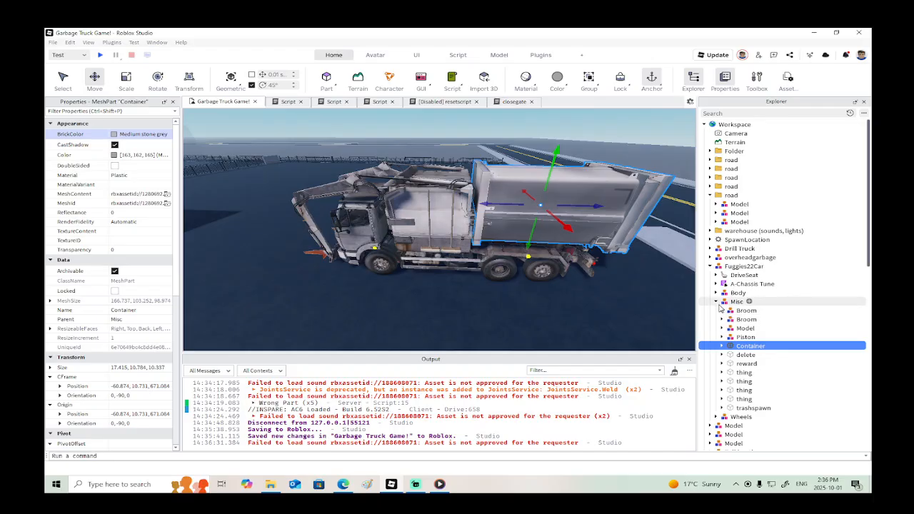
{"action": "left_click", "coordinate": [716, 302]}
{"action": "left_click", "coordinate": [716, 302]}
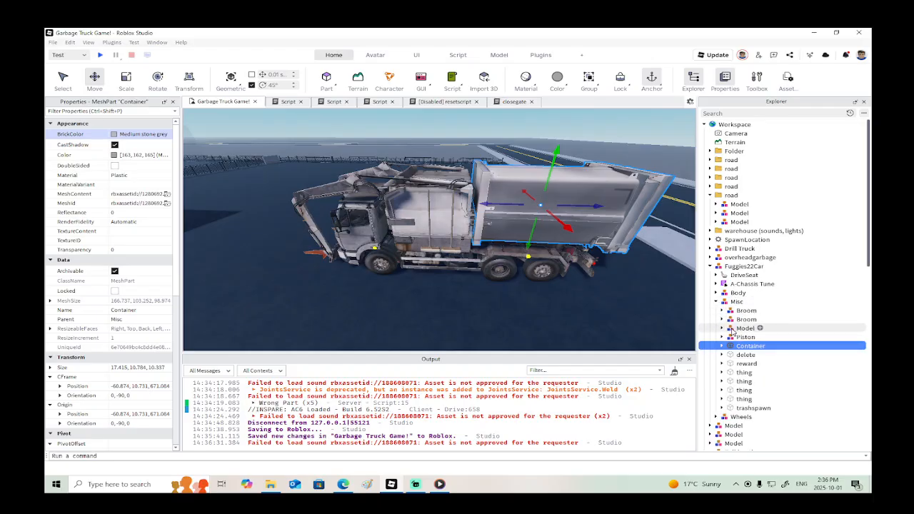
{"action": "left_click", "coordinate": [736, 328]}
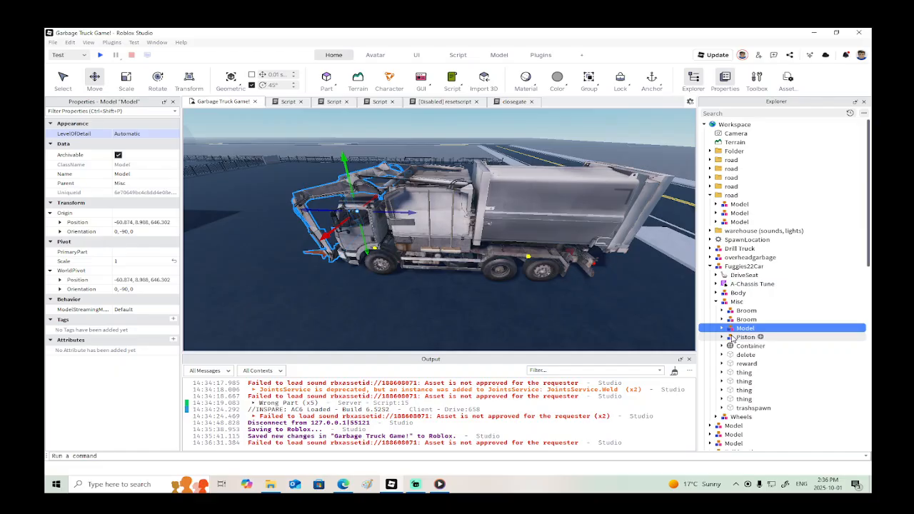
{"action": "left_click", "coordinate": [732, 337], "text": "ctrl"}
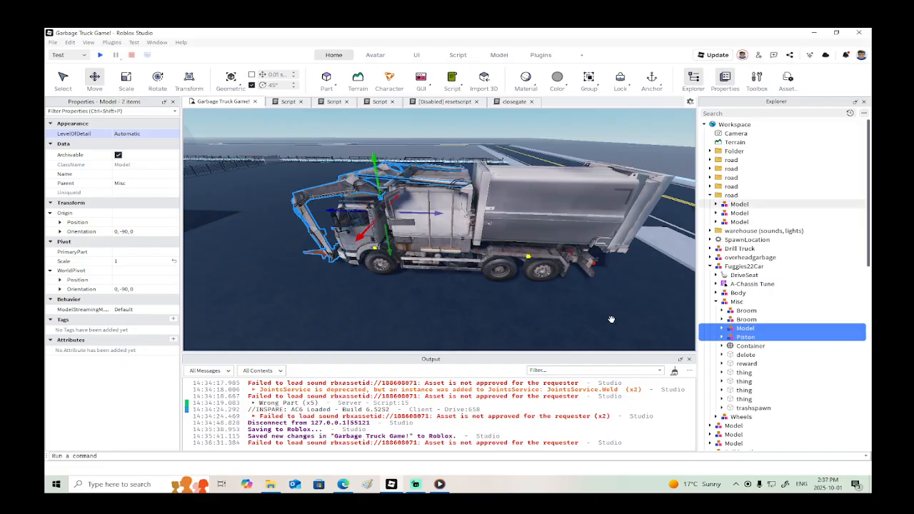
{"action": "left_click", "coordinate": [746, 346], "text": "ctrl"}
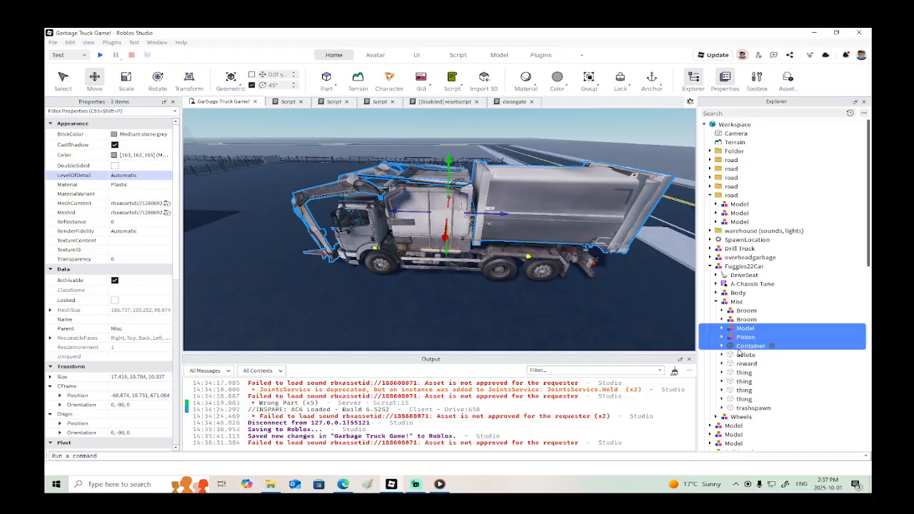
{"action": "left_click", "coordinate": [740, 349], "text": "ctrl"}
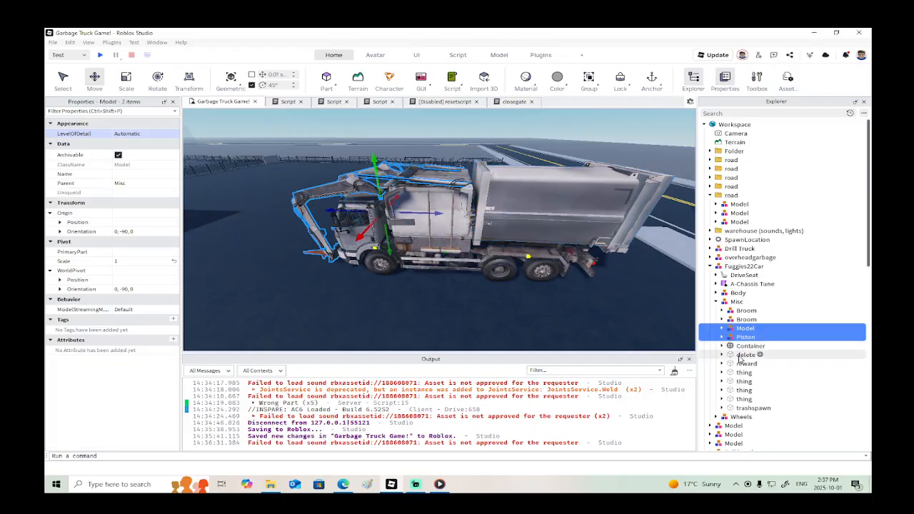
{"action": "left_click", "coordinate": [740, 355], "text": "ctrl"}
{"action": "left_click", "coordinate": [747, 363], "text": "ctrl"}
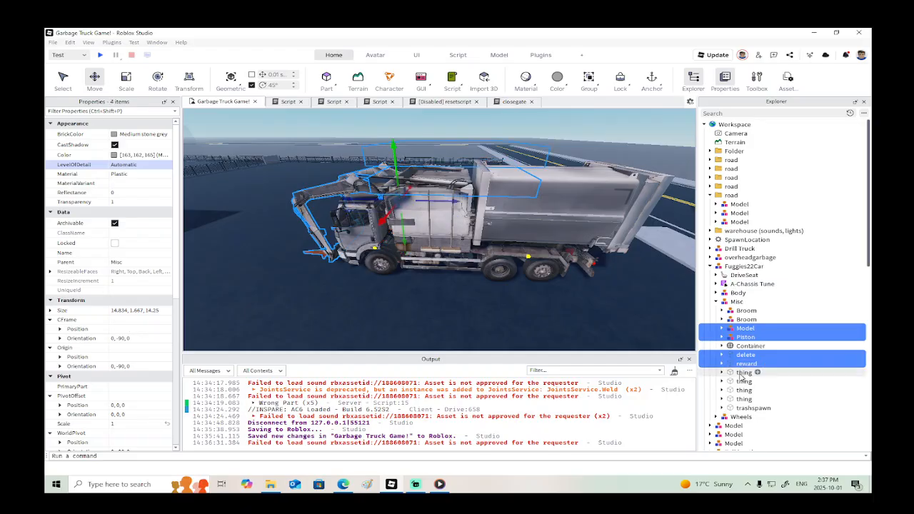
{"action": "left_click", "coordinate": [743, 372], "text": "ctrl"}
{"action": "left_click", "coordinate": [743, 381], "text": "ctrl"}
{"action": "left_click", "coordinate": [741, 391], "text": "ctrl"}
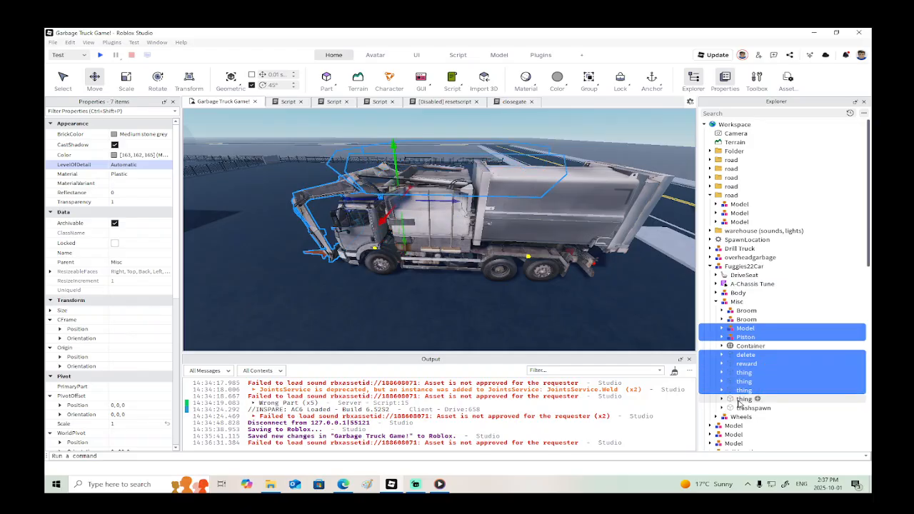
{"action": "left_click", "coordinate": [741, 399], "text": "ctrl"}
{"action": "left_click", "coordinate": [742, 408], "text": "ctrl"}
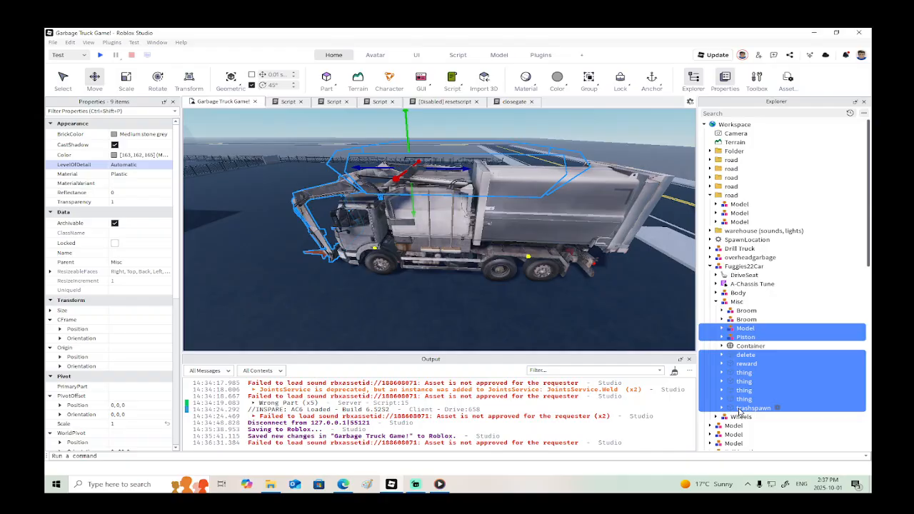
{"action": "key", "text": "Delete"}
Step: Delete the Cargo Front 2 mesh from the duplicate truck's Body
{"action": "right_click_drag", "start_coordinate": [521, 275], "coordinate": [521, 275]}
{"action": "right_click_drag", "start_coordinate": [402, 235], "coordinate": [413, 232]}
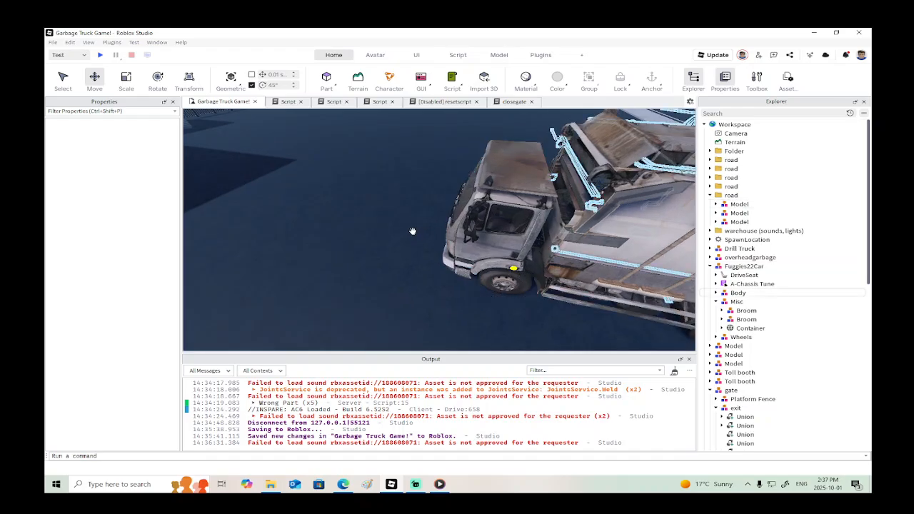
{"action": "left_click", "coordinate": [412, 232], "text": "alt"}
{"action": "scroll", "coordinate": [431, 248], "scroll_direction": "up", "scroll_amount": 4}
{"action": "right_click_drag", "start_coordinate": [430, 249], "coordinate": [449, 251]}
{"action": "scroll", "coordinate": [431, 248], "scroll_direction": "down", "scroll_amount": 4}
{"action": "scroll", "coordinate": [430, 249], "scroll_direction": "down", "scroll_amount": 2}
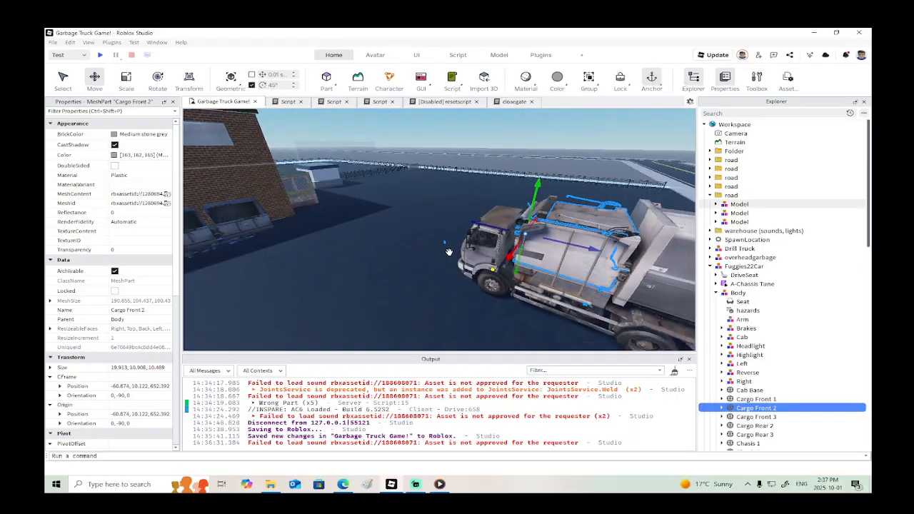
{"action": "key", "text": "Delete"}
Step: Select the duplicate truck's Cargo Front 1 mesh behind the cab and inspect the stripped-down truck from the side
{"action": "right_click_drag", "start_coordinate": [522, 240], "coordinate": [522, 239]}
{"action": "left_click", "coordinate": [467, 232]}
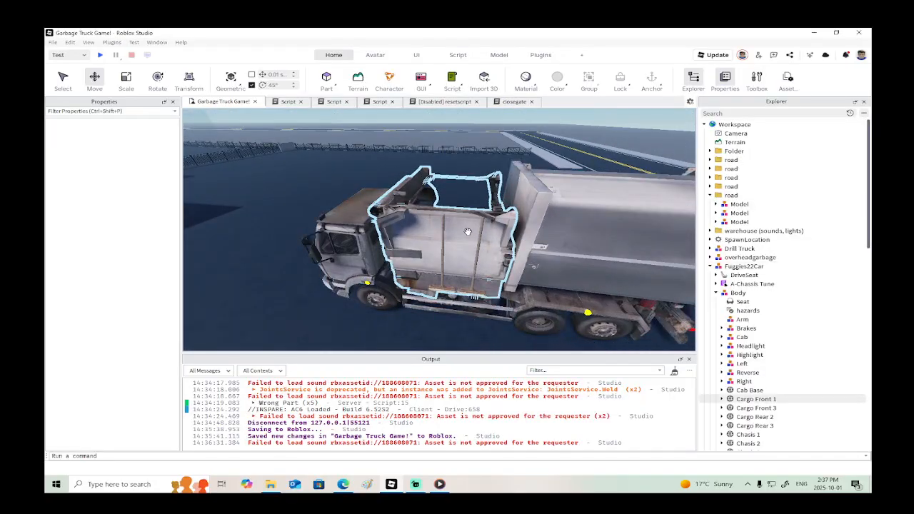
{"action": "left_click", "coordinate": [467, 232]}
{"action": "right_click_drag", "start_coordinate": [467, 232], "coordinate": [468, 232]}
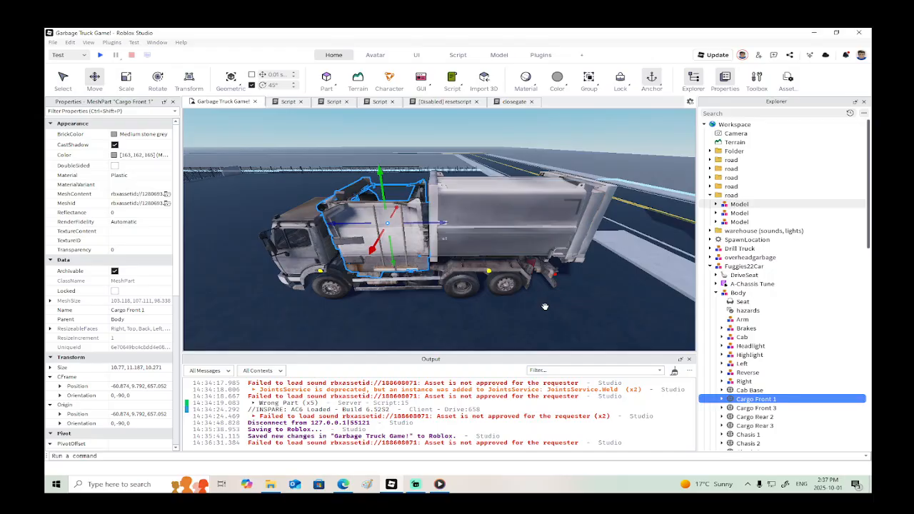
{"action": "right_click_drag", "start_coordinate": [562, 235], "coordinate": [562, 235]}
{"action": "scroll", "coordinate": [448, 284], "scroll_direction": "down", "scroll_amount": 5}
{"action": "right_click_drag", "start_coordinate": [362, 240], "coordinate": [380, 255]}
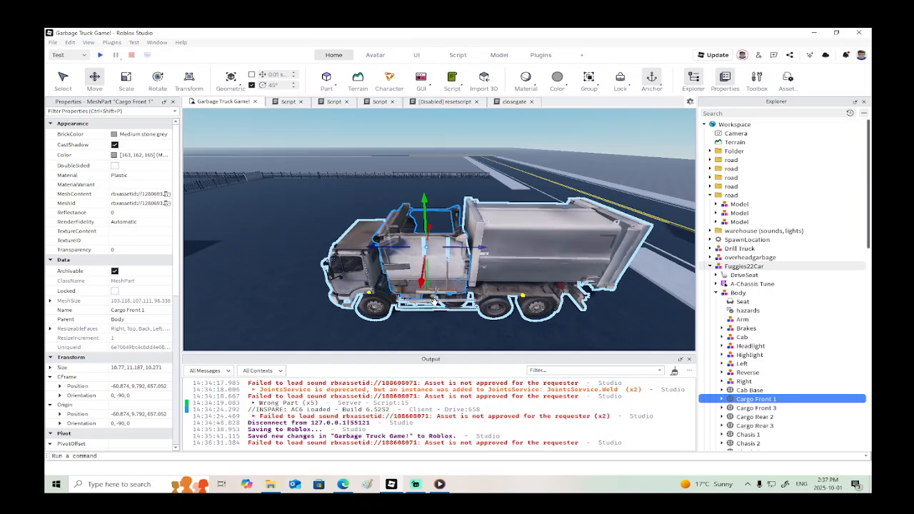
Step: Delete the Cargo Front 1 mesh and the large rear Container from the duplicate truck
{"action": "key", "text": "Delete"}
{"action": "mouse_move", "coordinate": [457, 289]}
{"action": "right_mouse_down"}
{"action": "mouse_move", "coordinate": [445, 304]}
{"action": "mouse_move", "coordinate": [445, 291]}
{"action": "right_mouse_up"}
{"action": "scroll", "coordinate": [444, 291], "scroll_direction": "up", "scroll_amount": 3}
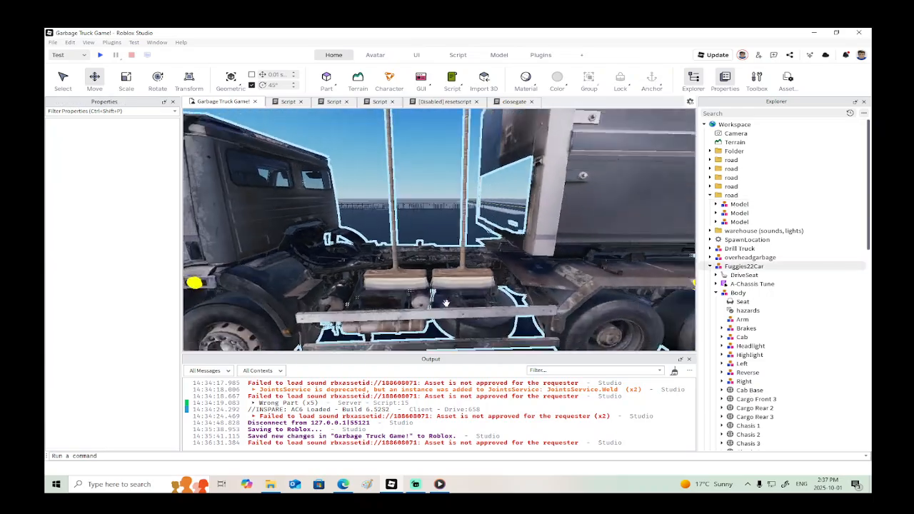
{"action": "scroll", "coordinate": [449, 290], "scroll_direction": "down", "scroll_amount": 3}
{"action": "left_click", "coordinate": [463, 181], "text": "alt"}
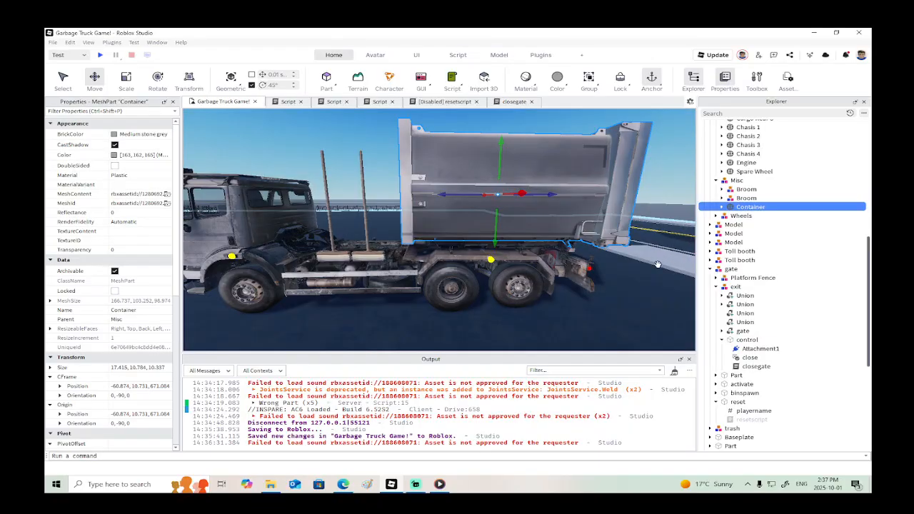
{"action": "scroll", "coordinate": [657, 264], "scroll_direction": "down", "scroll_amount": 5}
{"action": "key", "text": "Delete"}
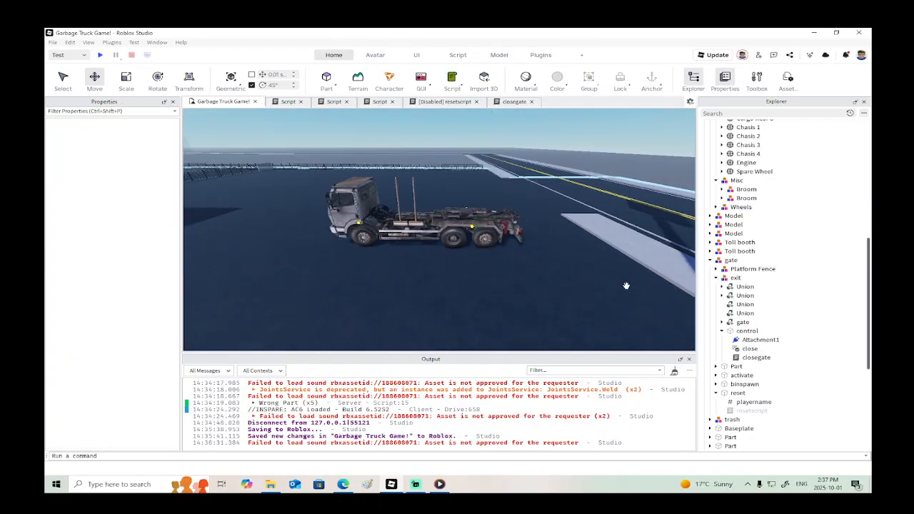
Step: Delete both Broom models from the duplicate truck's Misc model
{"action": "key", "text": "w"}
{"action": "right_click_drag", "start_coordinate": [509, 259], "coordinate": [510, 256]}
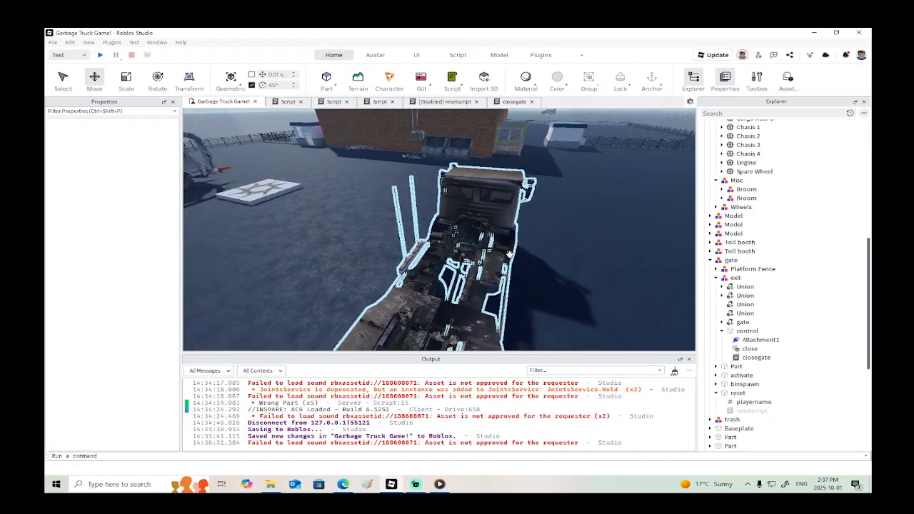
{"action": "right_click_drag", "start_coordinate": [413, 251], "coordinate": [413, 251]}
{"action": "left_click", "coordinate": [413, 251]}
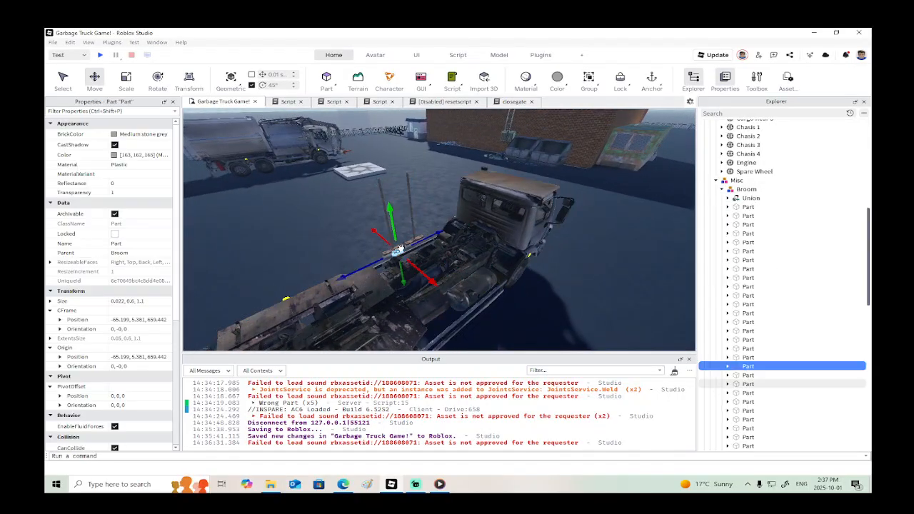
{"action": "scroll", "coordinate": [711, 314], "scroll_direction": "up", "scroll_amount": 3}
{"action": "left_click", "coordinate": [722, 270]}
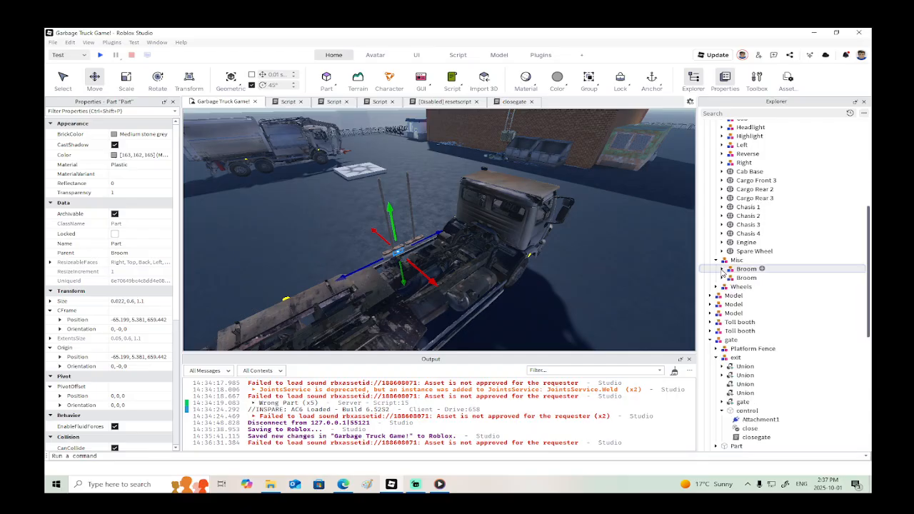
{"action": "left_click", "coordinate": [730, 269]}
{"action": "left_click", "coordinate": [730, 278], "text": "ctrl"}
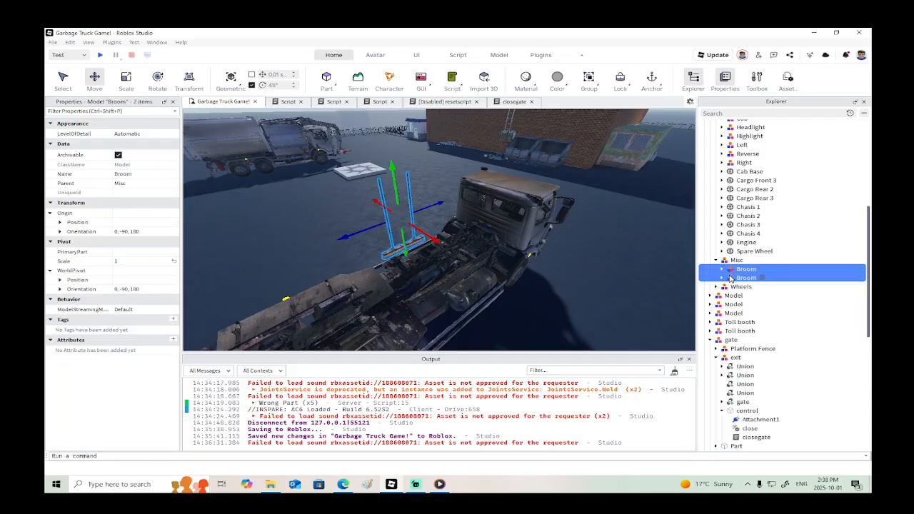
{"action": "key", "text": "Delete"}
{"action": "right_click_drag", "start_coordinate": [516, 199], "coordinate": [520, 198]}
{"action": "key", "text": "a"}
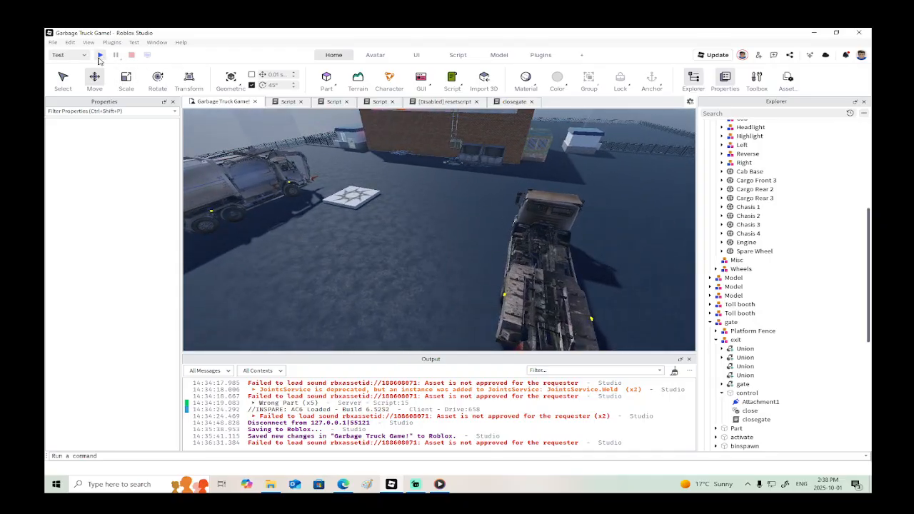
Step: Playtest the stripped-down truck by entering it, driving forward and in reverse, and end the test
{"action": "left_click", "coordinate": [100, 58]}
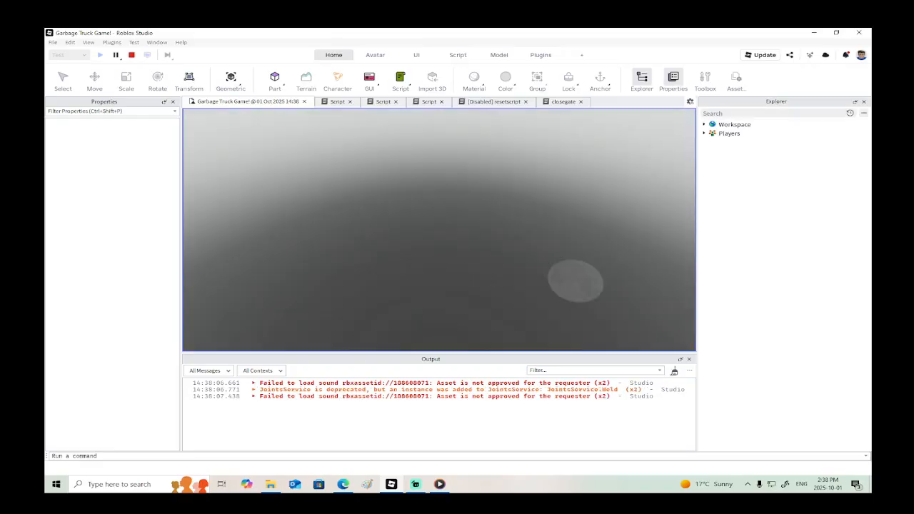
{"action": "right_click_drag", "start_coordinate": [490, 280], "coordinate": [488, 280]}
{"action": "key", "text": "w"}
{"action": "key", "text": "w"}
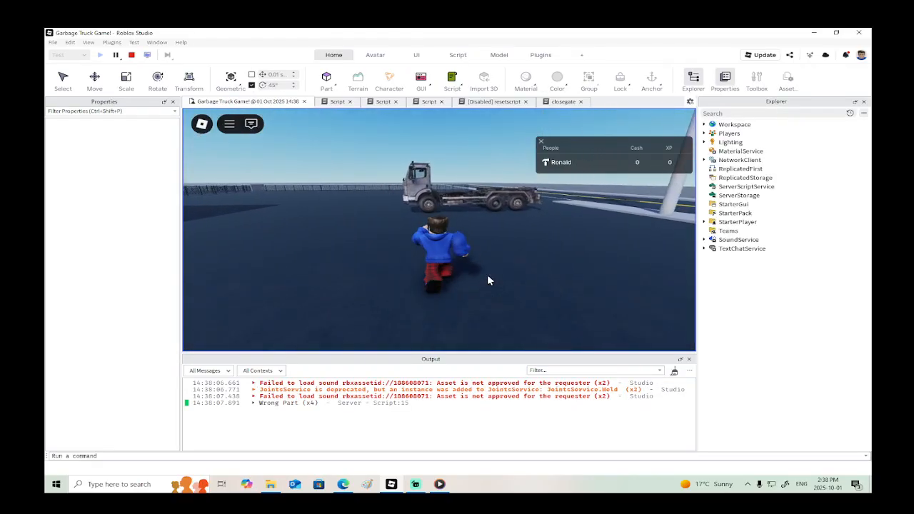
{"action": "key", "text": "w"}
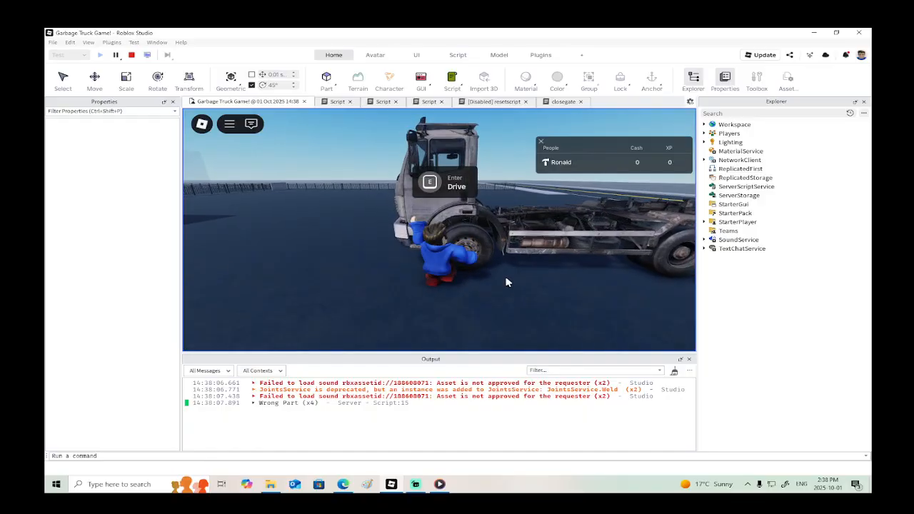
{"action": "key", "text": "e"}
{"action": "key", "text": "w"}
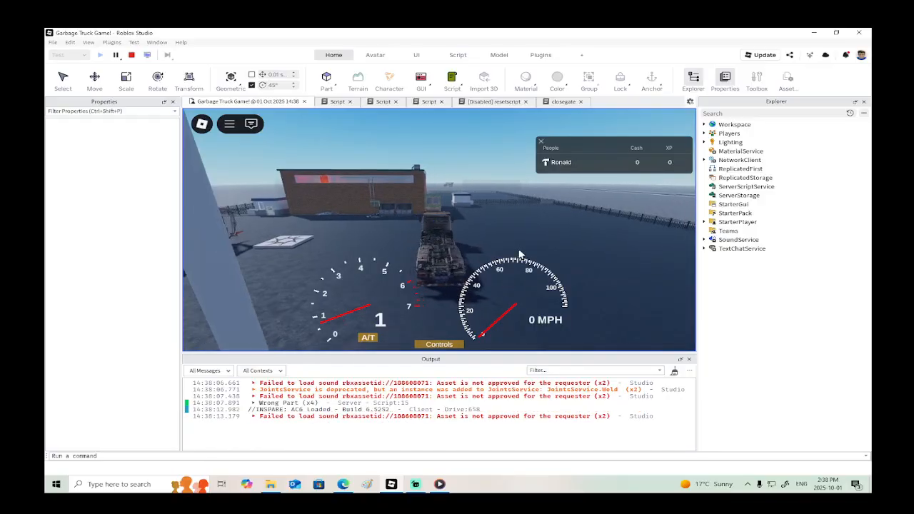
{"action": "key", "text": "s"}
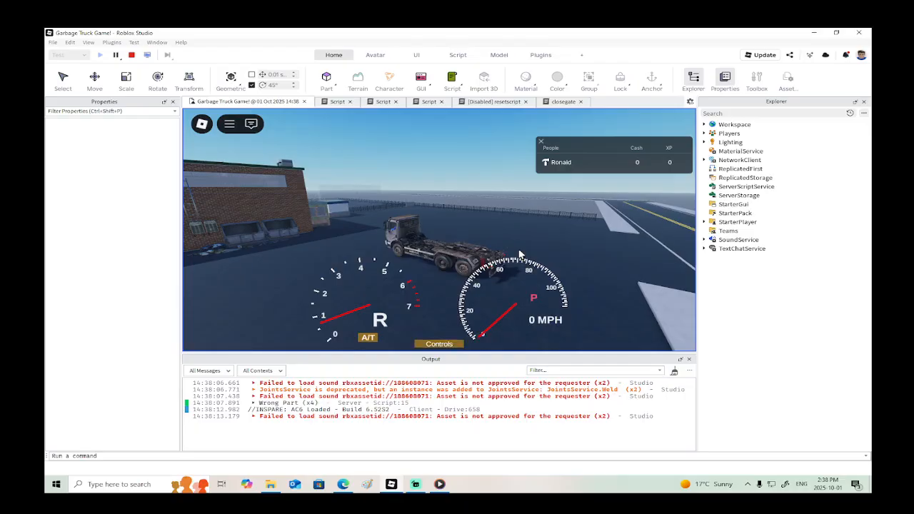
{"action": "scroll", "coordinate": [521, 255], "scroll_direction": "up", "scroll_amount": 4}
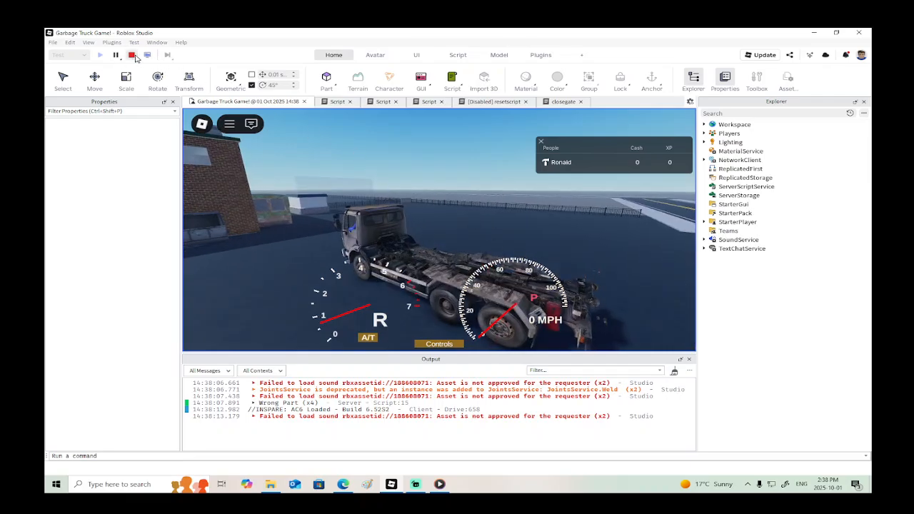
{"action": "left_click", "coordinate": [134, 56]}
Step: Examine the bare chassis from several angles and check which mesh forms its rear end
{"action": "key", "text": "w"}
{"action": "key", "text": "d"}
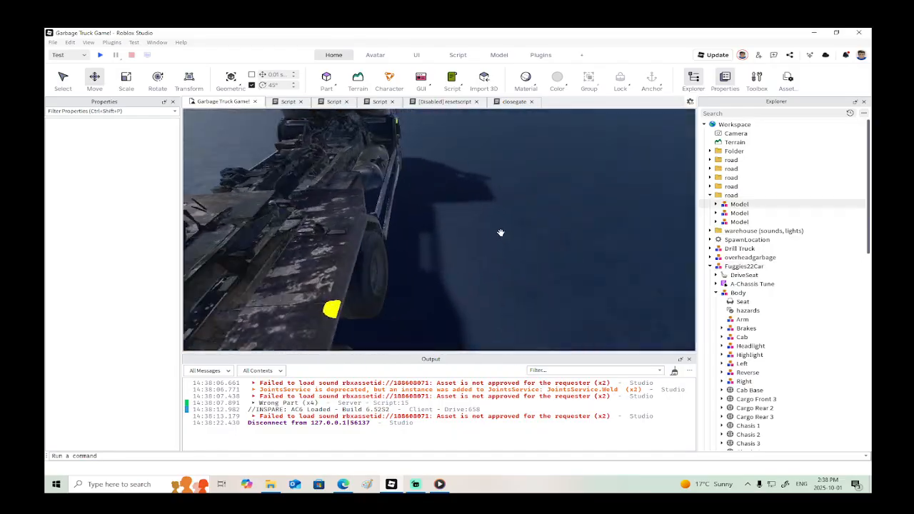
{"action": "right_click_drag", "start_coordinate": [501, 233], "coordinate": [500, 231]}
{"action": "key", "text": "w"}
{"action": "key", "text": "a"}
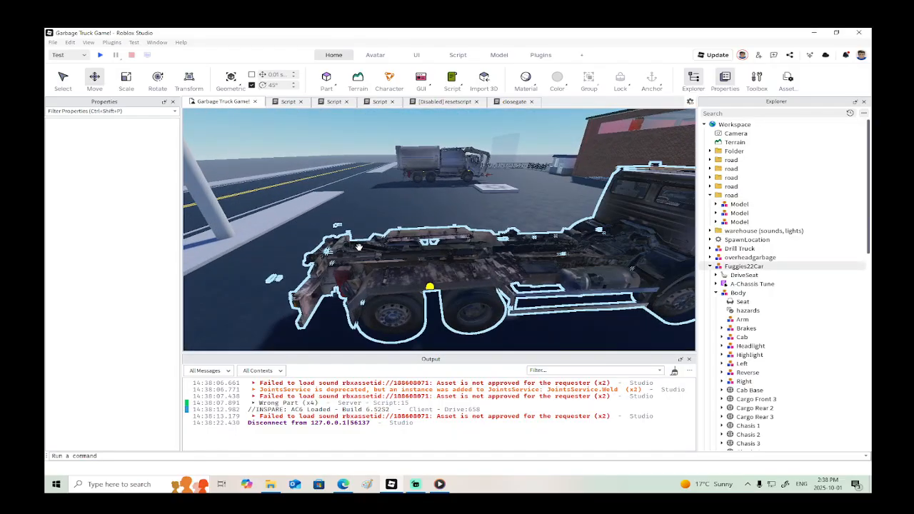
{"action": "key", "text": "a"}
{"action": "right_click_drag", "start_coordinate": [359, 247], "coordinate": [360, 247]}
{"action": "key", "text": "d"}
{"action": "left_click", "coordinate": [403, 244]}
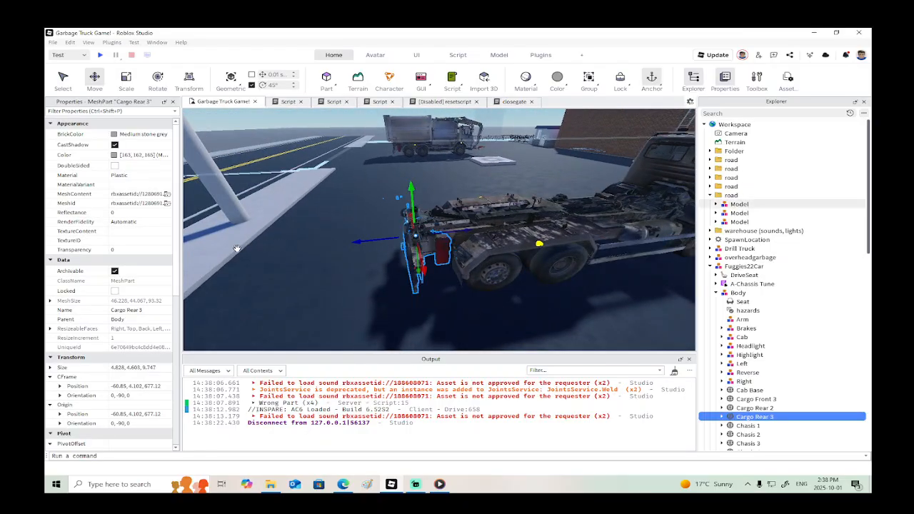
{"action": "scroll", "coordinate": [164, 338], "scroll_direction": "down", "scroll_amount": 3}
{"action": "key", "text": "s"}
{"action": "right_click_drag", "start_coordinate": [350, 260], "coordinate": [350, 259]}
{"action": "left_click", "coordinate": [419, 282]}
{"action": "key", "text": "w"}
{"action": "right_click_drag", "start_coordinate": [419, 281], "coordinate": [419, 282]}
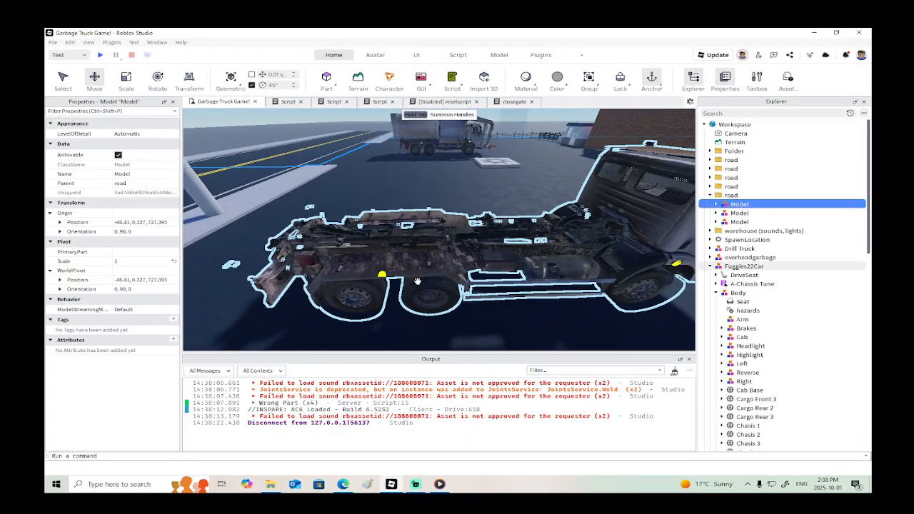
Step: Insert a block part on the duplicate truck's chassis and stretch it along the frame to about 25.6 studs long
{"action": "left_click", "coordinate": [326, 80]}
{"action": "key", "text": "f"}
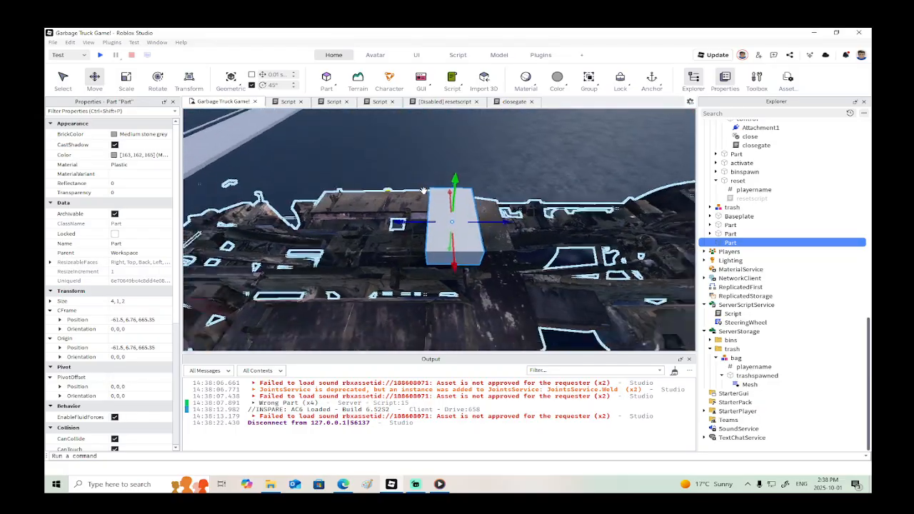
{"action": "left_click", "coordinate": [134, 83]}
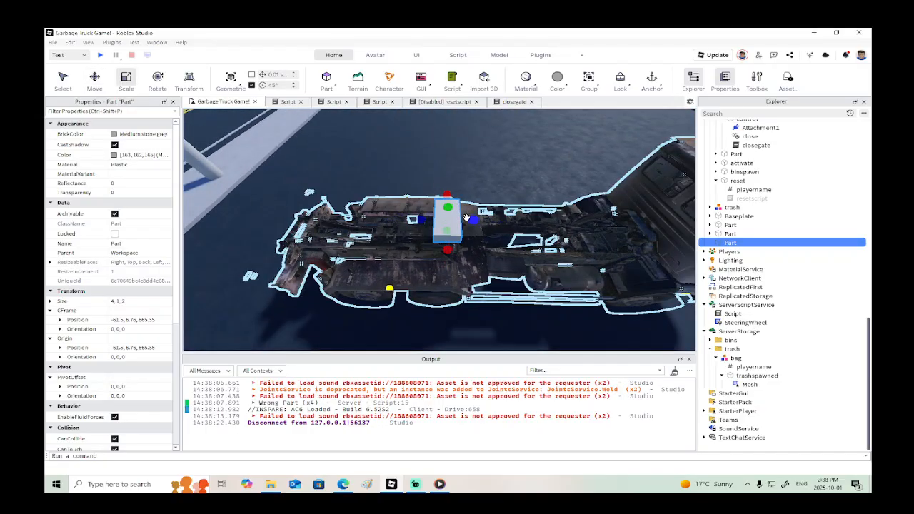
{"action": "left_click_drag", "start_coordinate": [466, 218], "coordinate": [344, 221]}
Step: Narrow the new beam part from both sides to about 1.9 studs wide, centred over the chassis
{"action": "right_click_drag", "start_coordinate": [343, 222], "coordinate": [378, 220]}
{"action": "left_click_drag", "start_coordinate": [455, 204], "coordinate": [467, 205]}
{"action": "left_click_drag", "start_coordinate": [396, 210], "coordinate": [410, 208]}
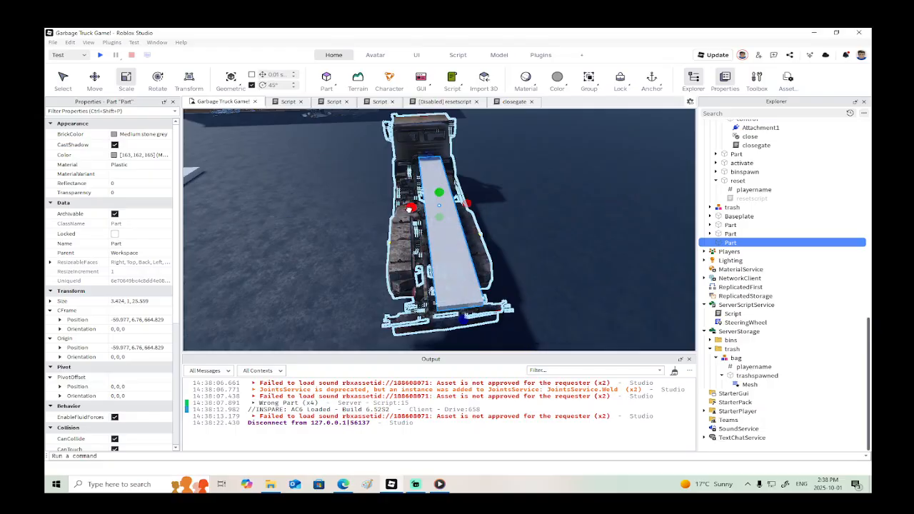
{"action": "left_click_drag", "start_coordinate": [467, 204], "coordinate": [453, 204]}
{"action": "right_click_drag", "start_coordinate": [453, 203], "coordinate": [450, 202]}
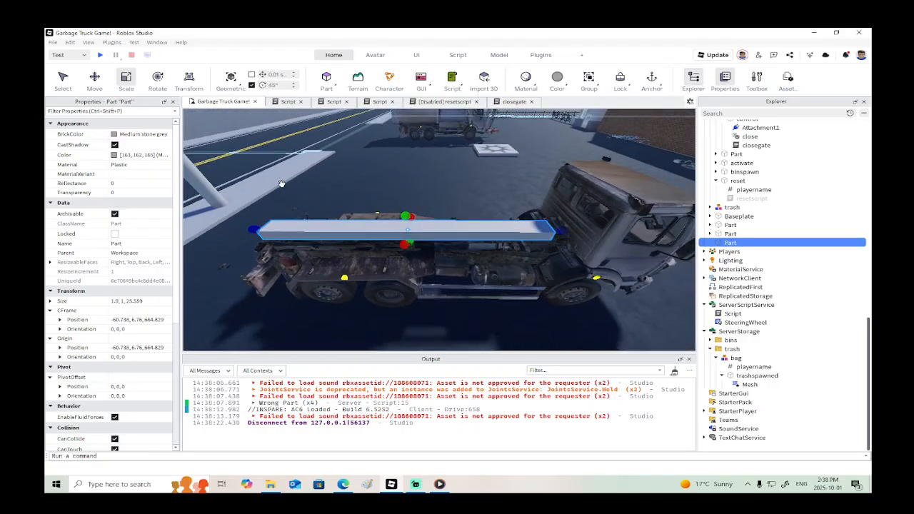
Step: Make the beam part massless while keeping CanCollide enabled
{"action": "scroll", "coordinate": [111, 257], "scroll_direction": "down", "scroll_amount": 4}
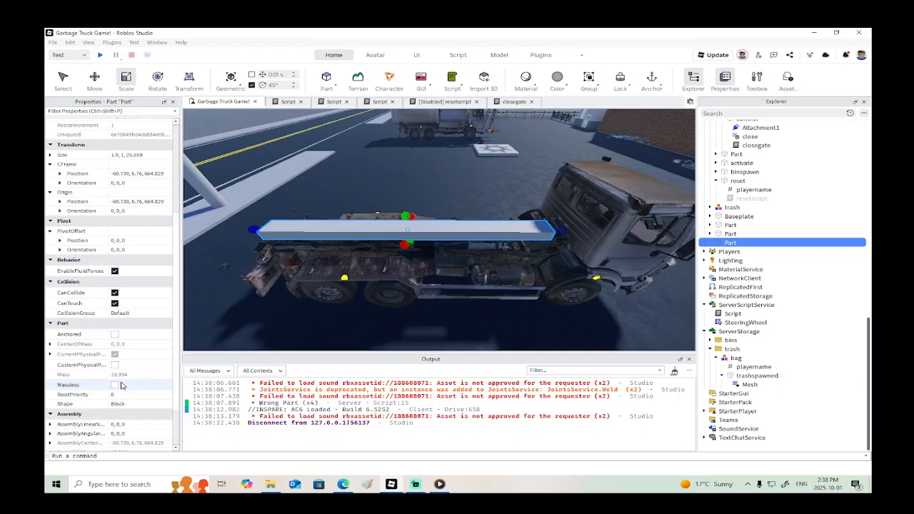
{"action": "left_click", "coordinate": [114, 292]}
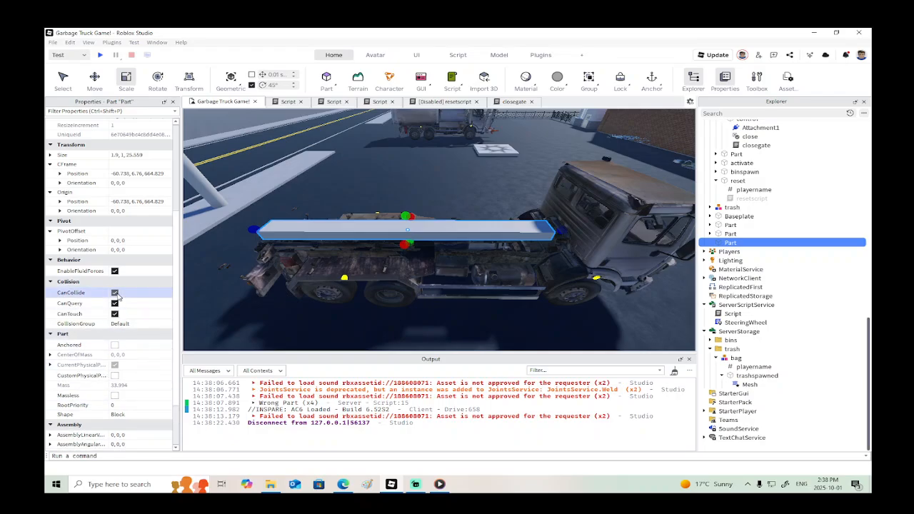
{"action": "left_click", "coordinate": [115, 293]}
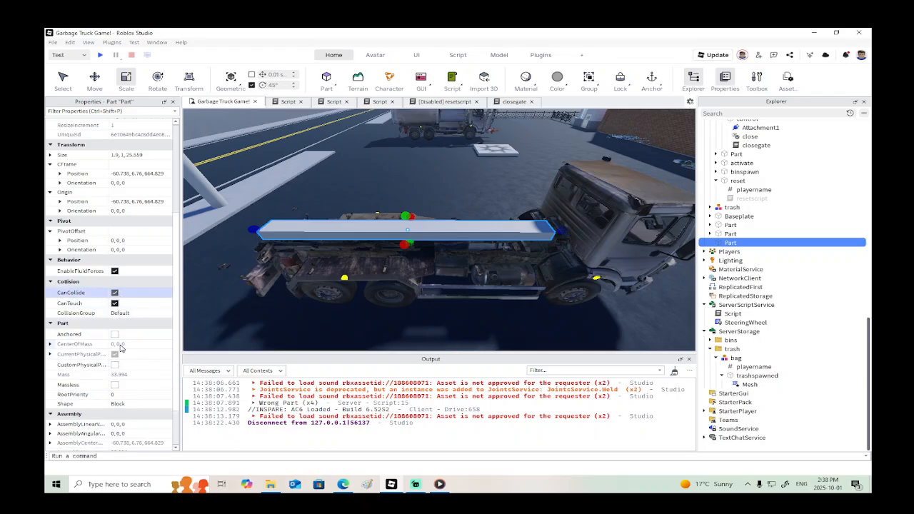
{"action": "left_click", "coordinate": [117, 387]}
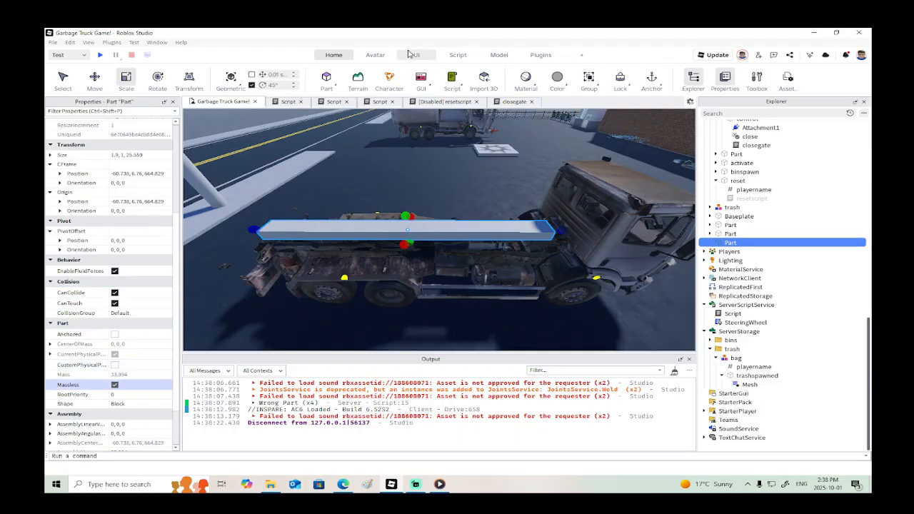
Step: Weld the beam part to the truck's Cargo Rear 2 mesh
{"action": "left_click", "coordinate": [498, 54]}
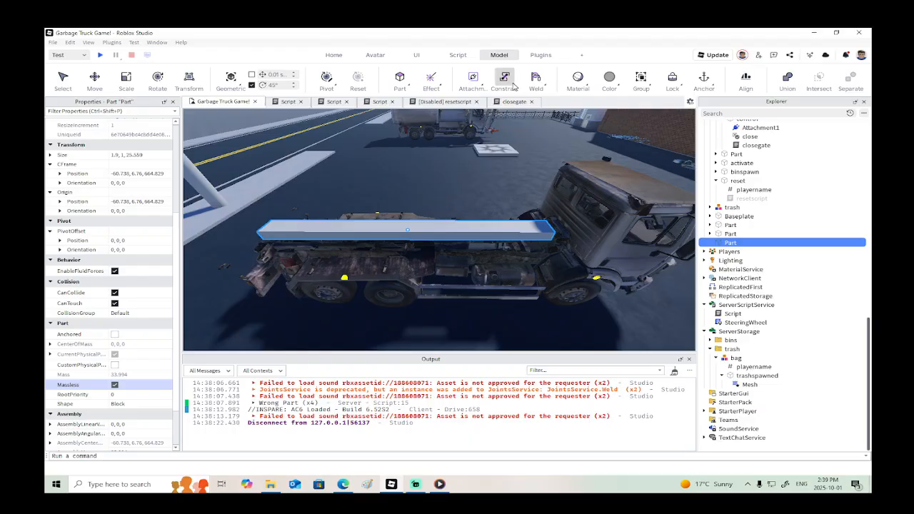
{"action": "left_click", "coordinate": [515, 87]}
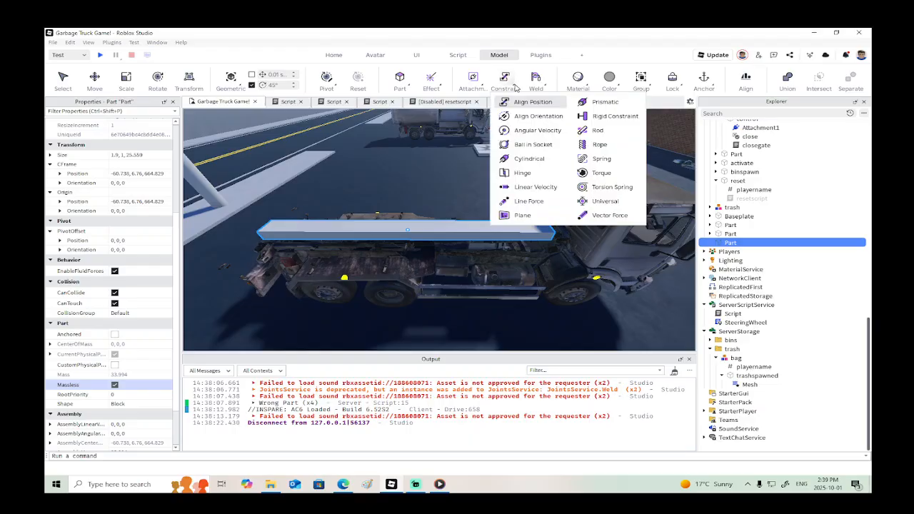
{"action": "left_click", "coordinate": [537, 86]}
{"action": "right_click_drag", "start_coordinate": [474, 263], "coordinate": [474, 214]}
{"action": "left_click", "coordinate": [410, 244]}
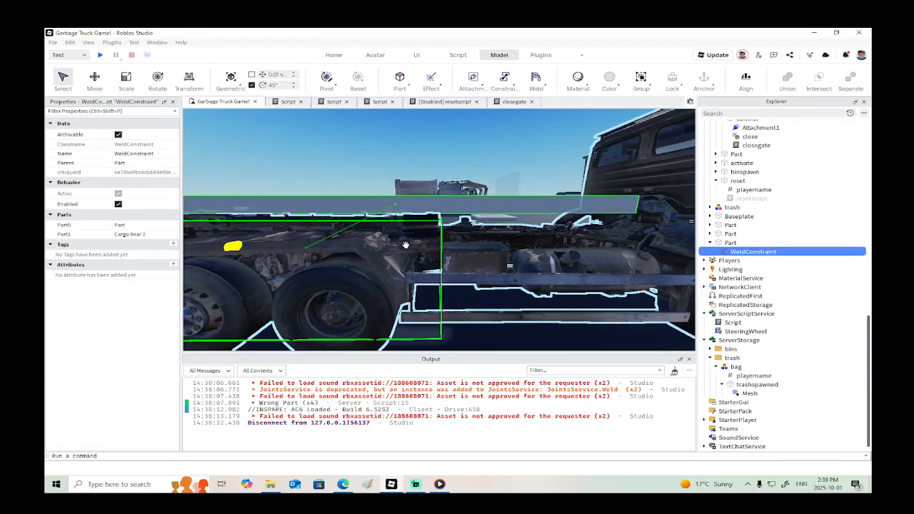
Step: Raise the beam part by about 0.22 studs and shorten its cab end to a length of about 24.05 studs
{"action": "right_click_drag", "start_coordinate": [412, 243], "coordinate": [414, 275]}
{"action": "scroll", "coordinate": [422, 228], "scroll_direction": "down", "scroll_amount": 3}
{"action": "left_click", "coordinate": [427, 219]}
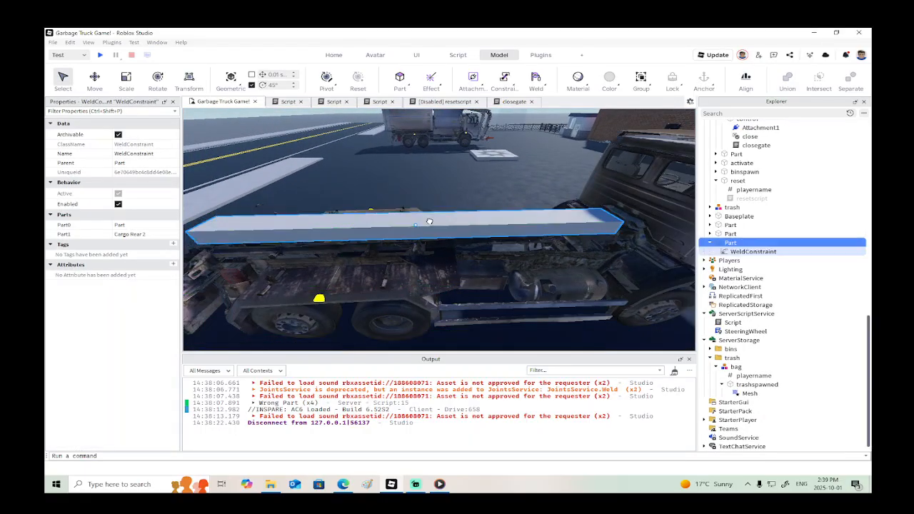
{"action": "left_click", "coordinate": [93, 80]}
{"action": "left_click_drag", "start_coordinate": [411, 181], "coordinate": [411, 178]}
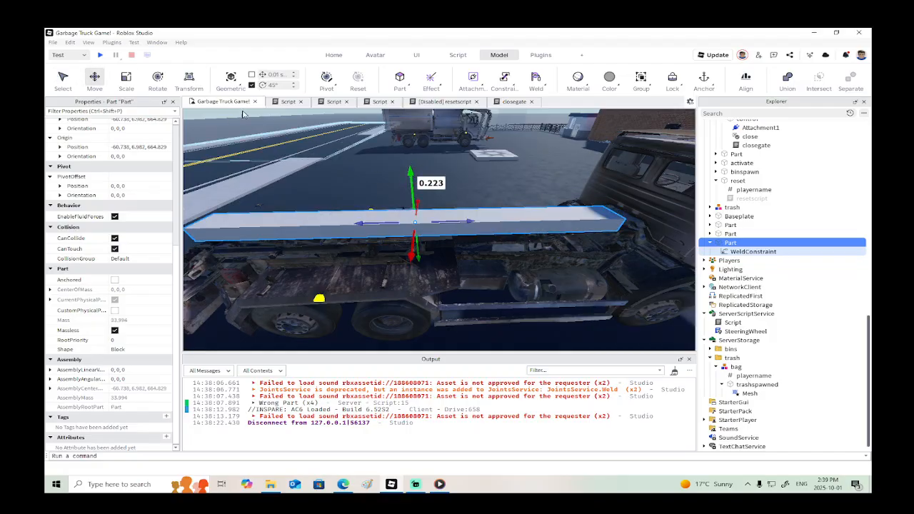
{"action": "left_click", "coordinate": [132, 83]}
{"action": "left_click_drag", "start_coordinate": [623, 217], "coordinate": [607, 219]}
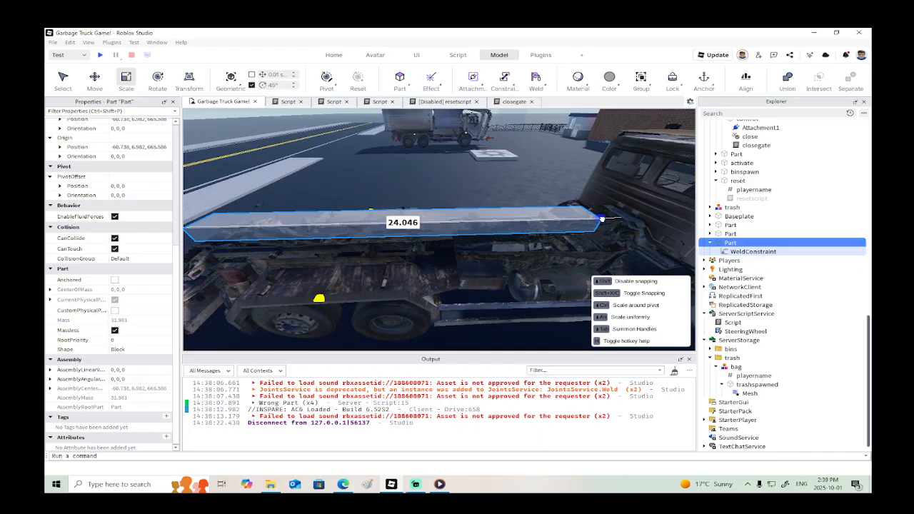
{"action": "key", "text": "a"}
Step: Playtest the truck with the welded beam by driving it forward and in reverse, and end the test
{"action": "left_click", "coordinate": [100, 55]}
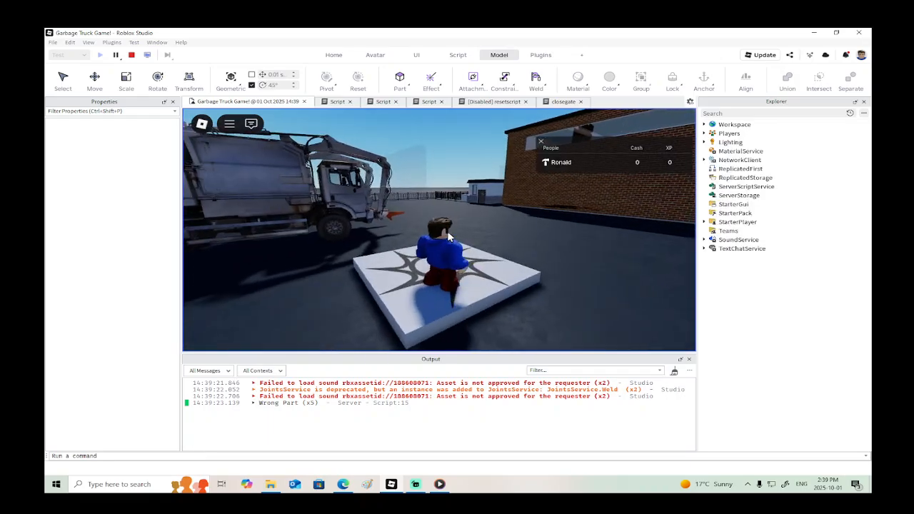
{"action": "key", "text": "w"}
{"action": "key", "text": "w"}
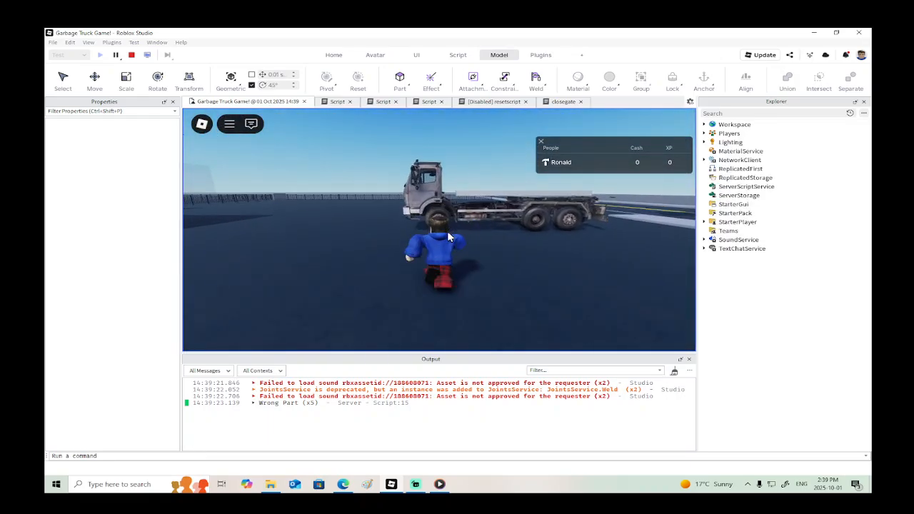
{"action": "key", "text": "e"}
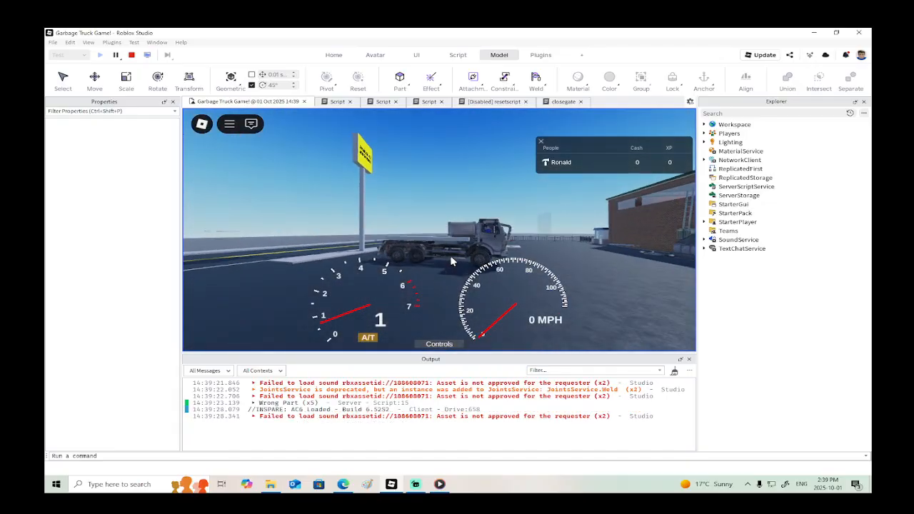
{"action": "key", "text": "w"}
{"action": "key", "text": "s"}
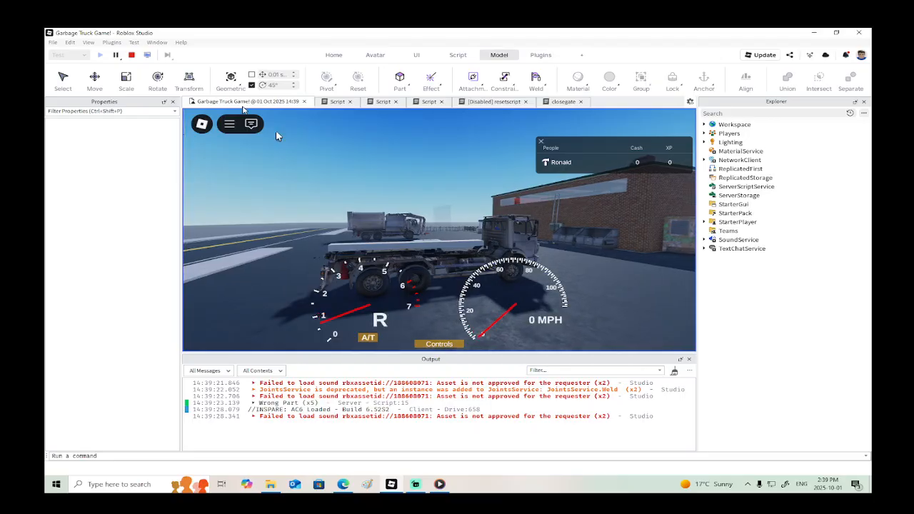
{"action": "left_click", "coordinate": [131, 55]}
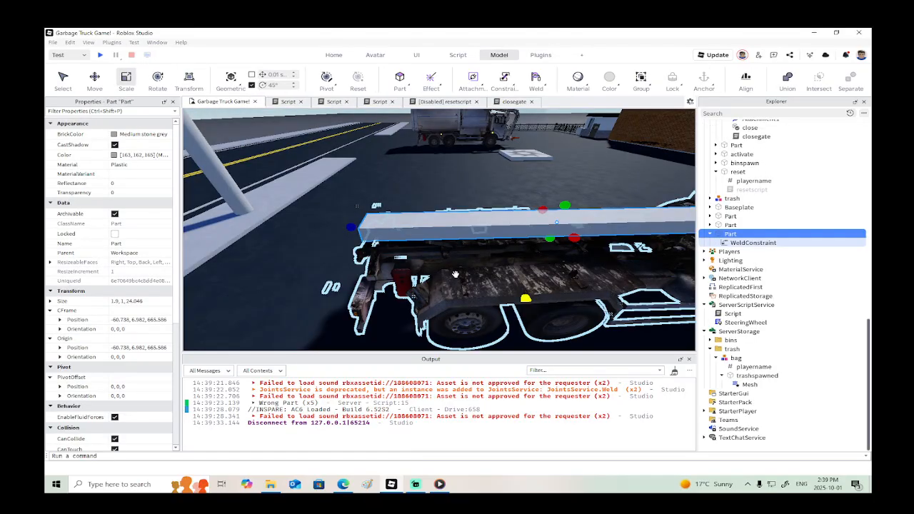
Step: Inspect the beam's fit along the chassis from the side of the truck
{"action": "key", "text": "w"}
{"action": "right_click_drag", "start_coordinate": [456, 275], "coordinate": [457, 274]}
{"action": "key", "text": "s"}
{"action": "key", "text": "d"}
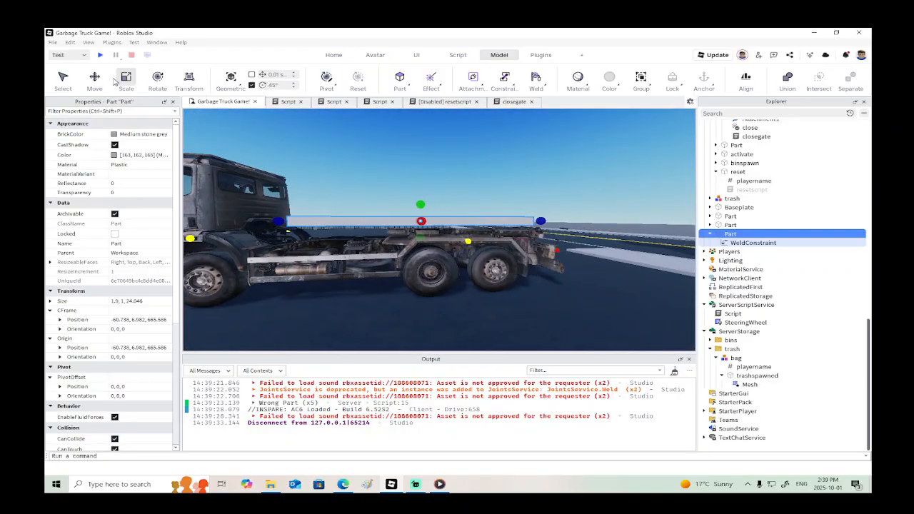
Step: Lower the grey beam on the truck chassis by 1.5 studs and increase its height to 1.58 studs
{"action": "key", "text": "w"}
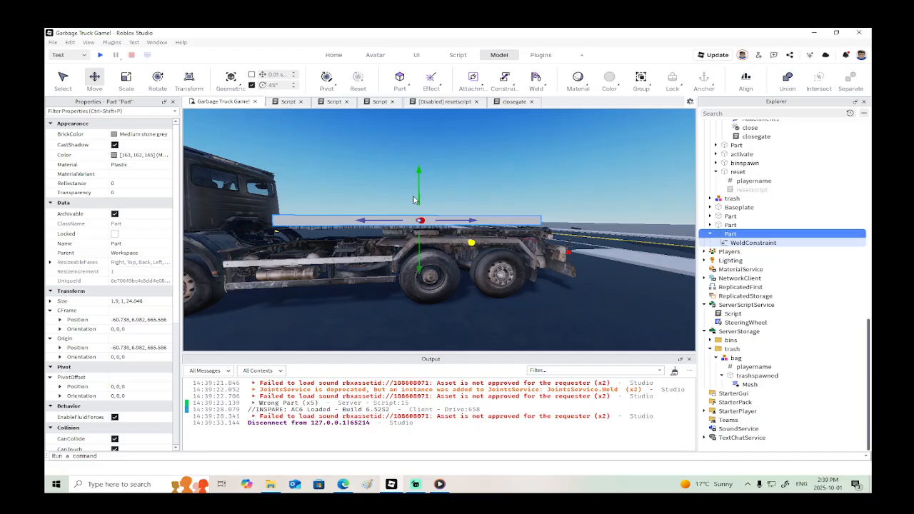
{"action": "left_click_drag", "start_coordinate": [420, 195], "coordinate": [420, 207]}
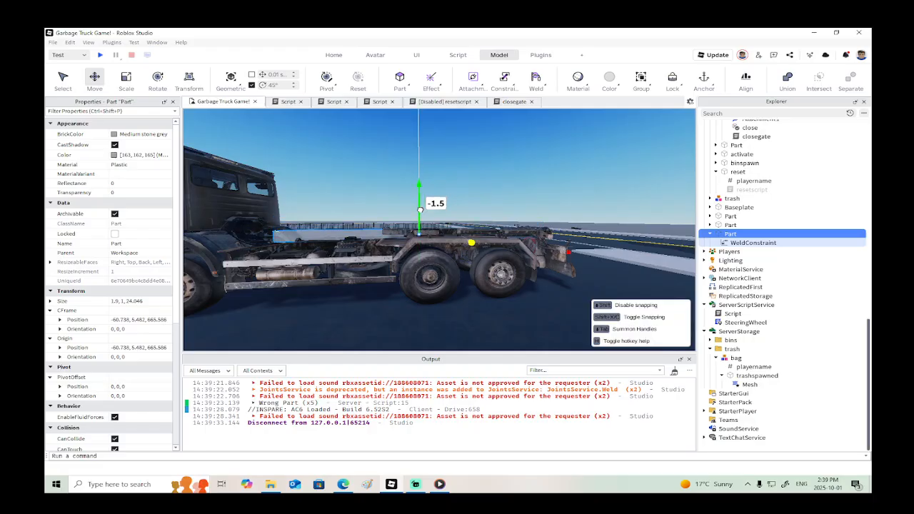
{"action": "key", "text": "e"}
{"action": "right_click_drag", "start_coordinate": [420, 210], "coordinate": [421, 212]}
{"action": "left_click", "coordinate": [127, 76]}
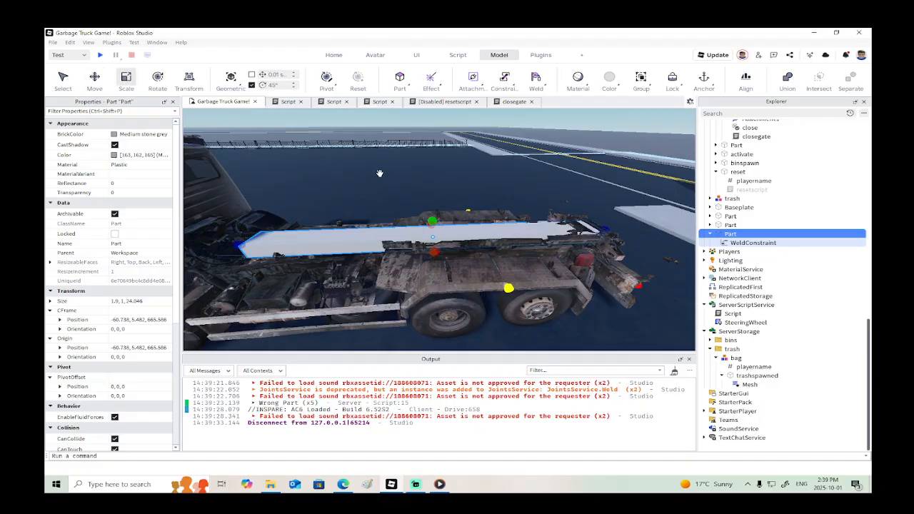
{"action": "left_click_drag", "start_coordinate": [431, 220], "coordinate": [430, 213]}
{"action": "right_click_drag", "start_coordinate": [432, 217], "coordinate": [433, 218]}
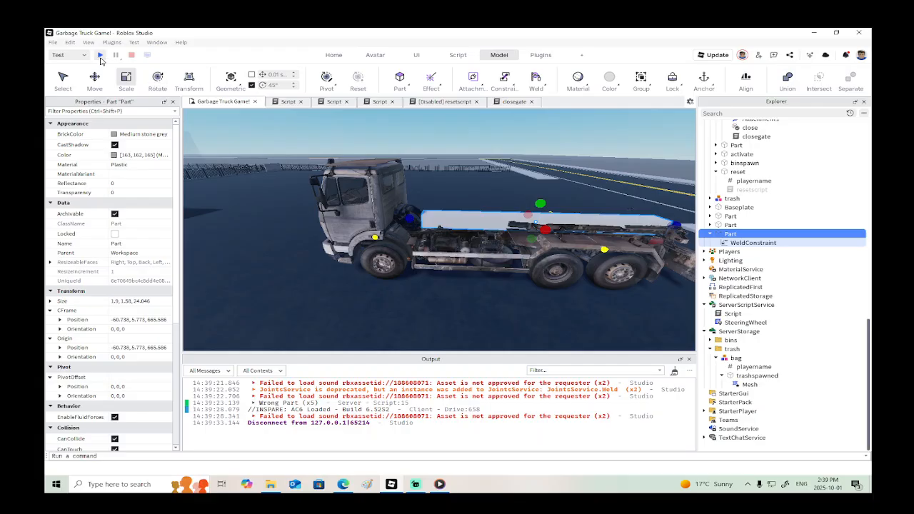
Step: Playtest the game, get into the truck, drive it forward and in reverse, and end the test
{"action": "left_click", "coordinate": [101, 56]}
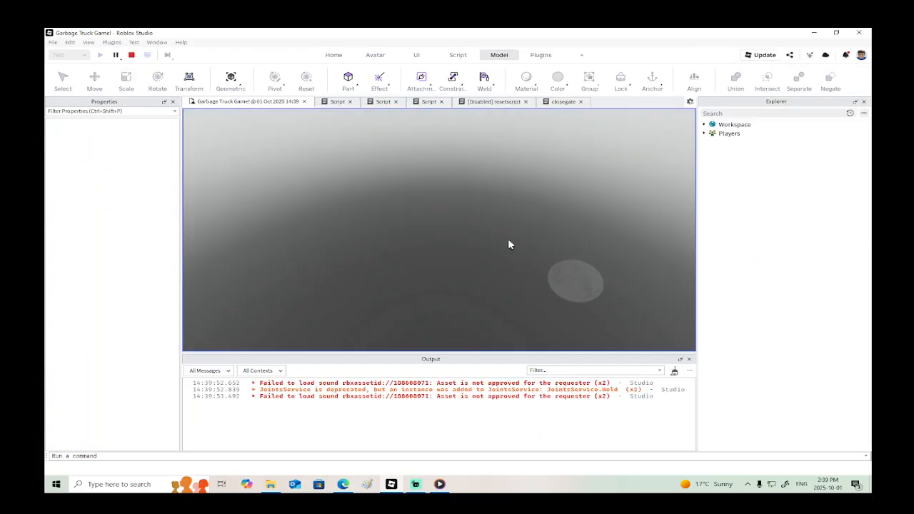
{"action": "key", "text": "w"}
{"action": "key", "text": "w"}
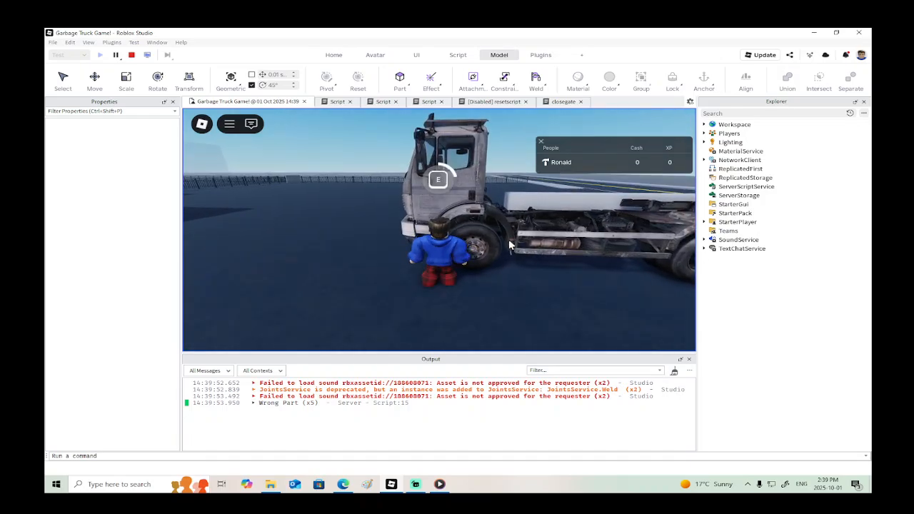
{"action": "key", "text": "e"}
{"action": "right_click_drag", "start_coordinate": [521, 247], "coordinate": [522, 244]}
{"action": "key", "text": "w"}
{"action": "key", "text": "s"}
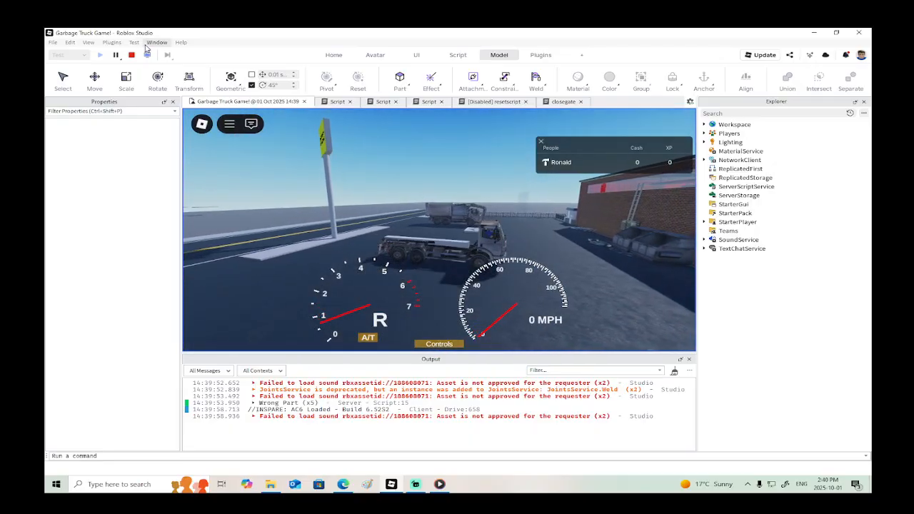
{"action": "left_click", "coordinate": [132, 55]}
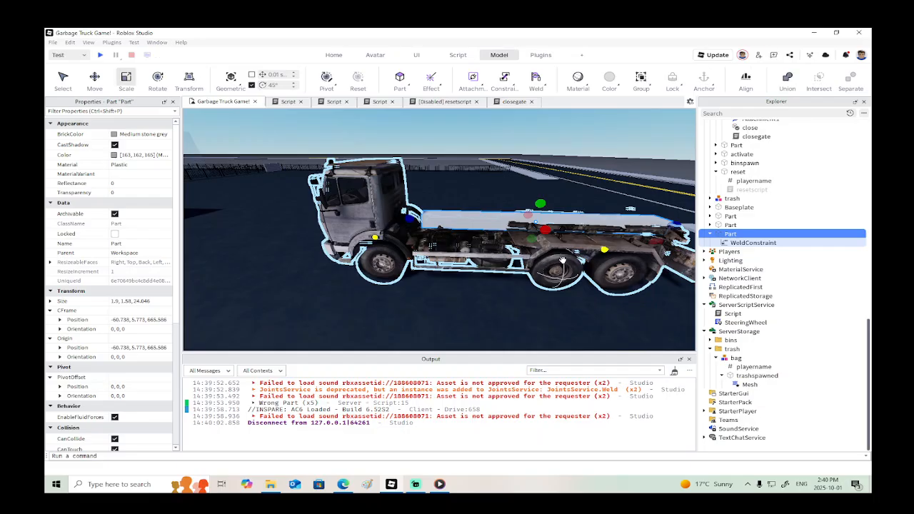
Step: Insert a new block part above the grey beam on the truck chassis
{"action": "key", "text": "w"}
{"action": "right_click_drag", "start_coordinate": [563, 261], "coordinate": [565, 261]}
{"action": "key", "text": "s"}
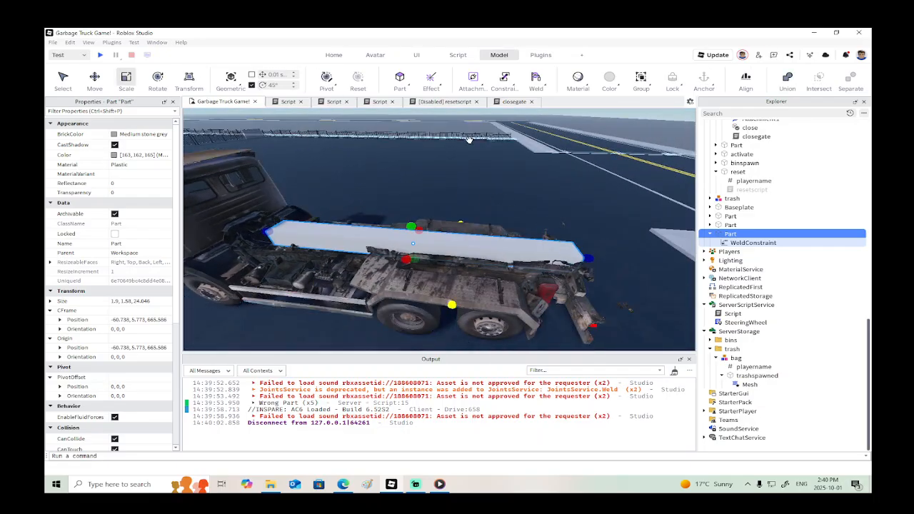
{"action": "left_click", "coordinate": [400, 81]}
Step: Try Really red, Persimmon and Light orange as the new part's BrickColor
{"action": "left_click", "coordinate": [113, 134]}
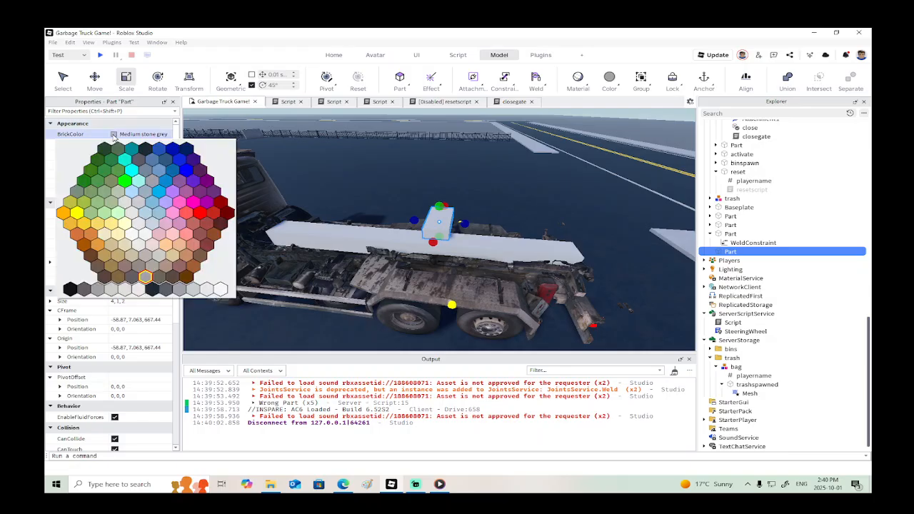
{"action": "left_click", "coordinate": [201, 214]}
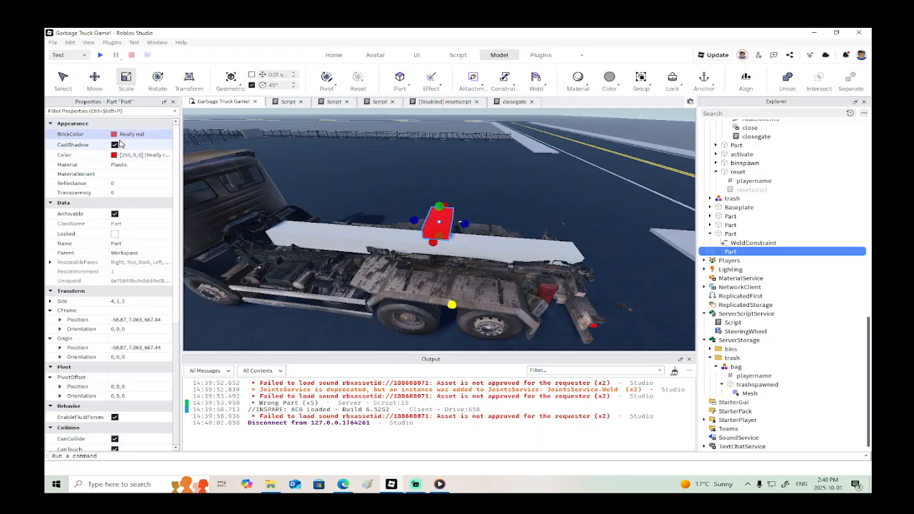
{"action": "left_click", "coordinate": [114, 134]}
{"action": "left_click", "coordinate": [184, 212]}
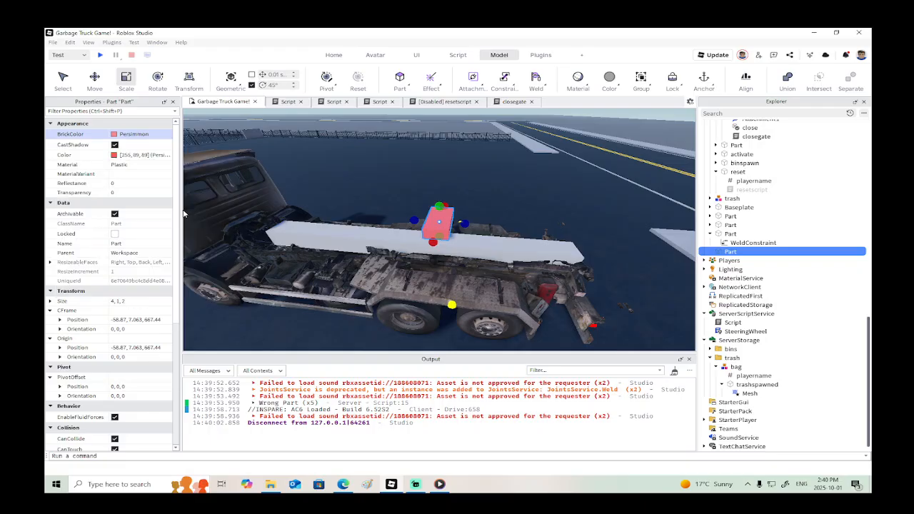
{"action": "left_click", "coordinate": [114, 136]}
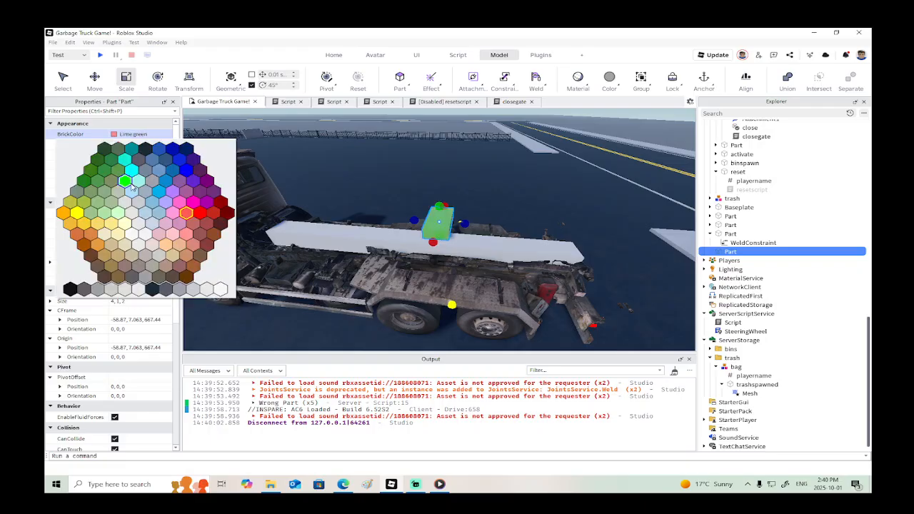
{"action": "left_click", "coordinate": [175, 248]}
{"action": "right_click_drag", "start_coordinate": [357, 207], "coordinate": [435, 196]}
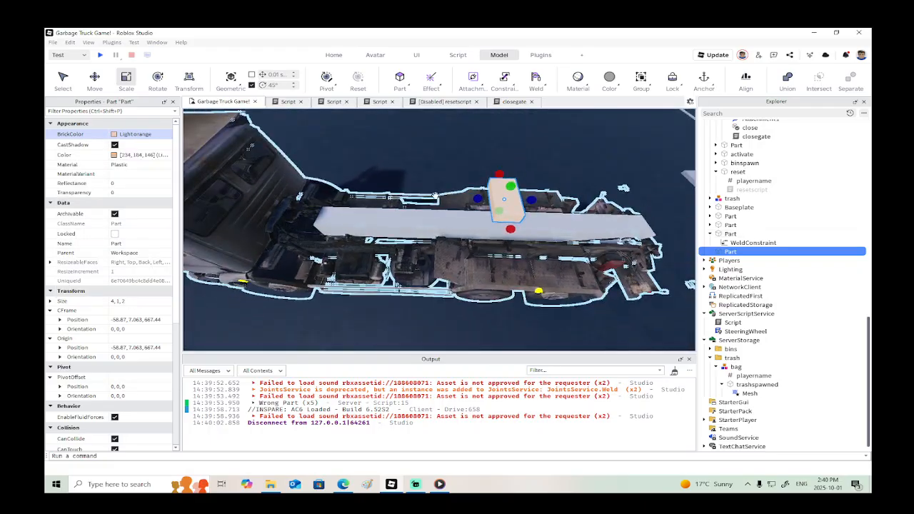
Step: Colour the new part Reddish brown and lengthen it in both directions along the chassis to about 25.1 studs
{"action": "left_click", "coordinate": [114, 135]}
{"action": "left_click", "coordinate": [93, 260]}
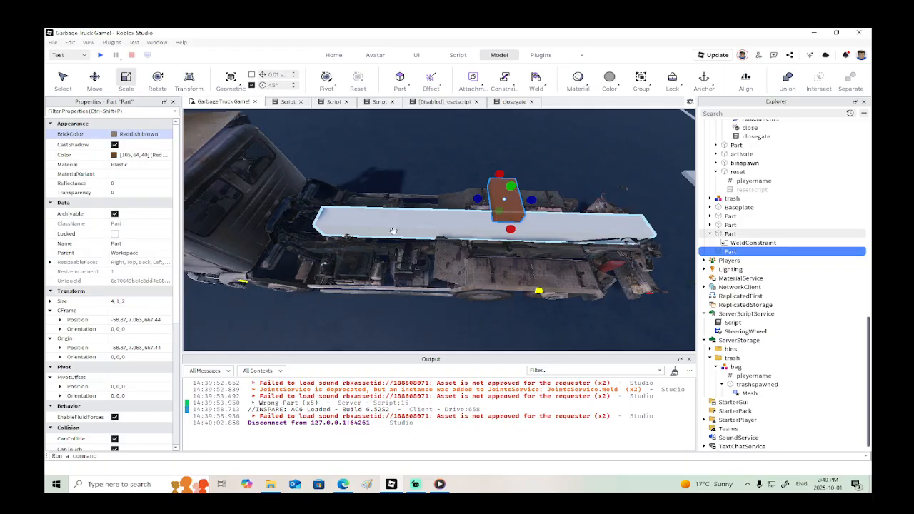
{"action": "key", "text": "a"}
{"action": "left_click_drag", "start_coordinate": [477, 202], "coordinate": [356, 201]}
{"action": "key", "text": "d"}
{"action": "right_click_drag", "start_coordinate": [357, 201], "coordinate": [358, 202]}
{"action": "key", "text": "d"}
{"action": "left_click_drag", "start_coordinate": [423, 192], "coordinate": [494, 201]}
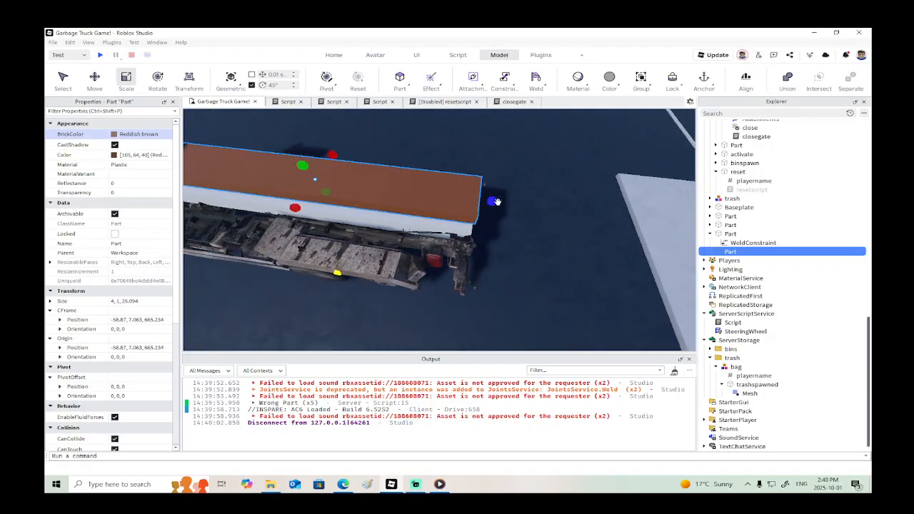
{"action": "right_click_drag", "start_coordinate": [494, 202], "coordinate": [496, 201]}
{"action": "key", "text": "s"}
{"action": "key", "text": "w"}
{"action": "key", "text": "s"}
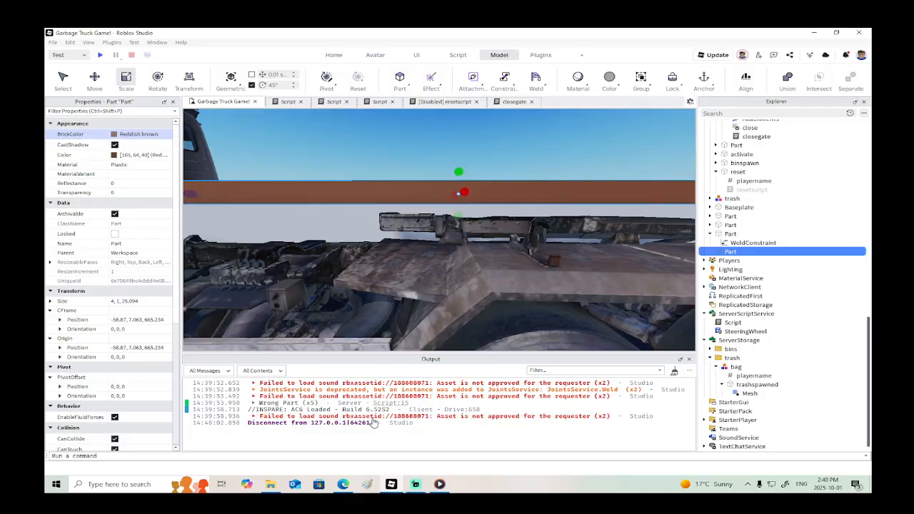
Step: Switch to Media Player, reposition and play the background-music recording, and return to Roblox Studio
{"action": "left_click", "coordinate": [440, 485]}
{"action": "left_click", "coordinate": [220, 434]}
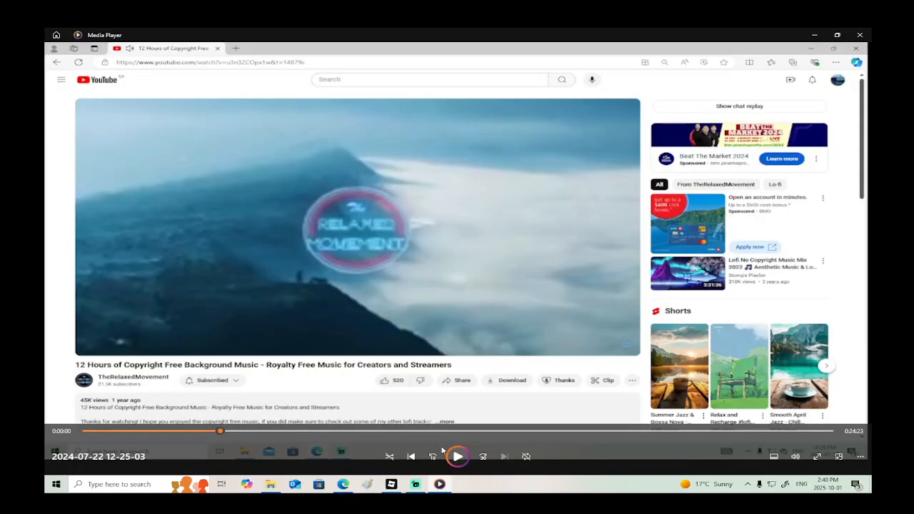
{"action": "left_click", "coordinate": [456, 455]}
{"action": "left_click", "coordinate": [392, 485]}
Step: Widen the brown part across the back of the truck to about 9.27 studs
{"action": "key", "text": "s"}
{"action": "right_click_drag", "start_coordinate": [470, 227], "coordinate": [470, 227]}
{"action": "key", "text": "w"}
{"action": "key", "text": "s"}
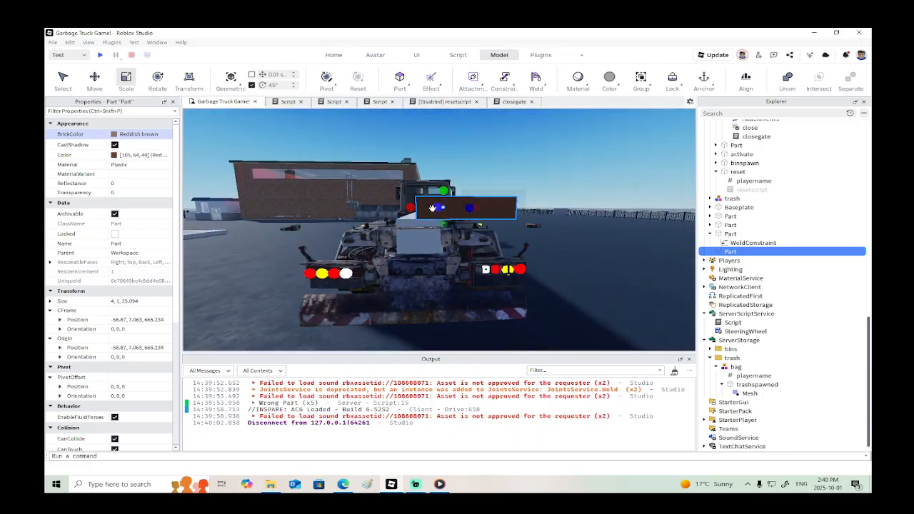
{"action": "key", "text": "a"}
{"action": "left_click_drag", "start_coordinate": [408, 206], "coordinate": [452, 207]}
{"action": "key", "text": "a"}
{"action": "key", "text": "d"}
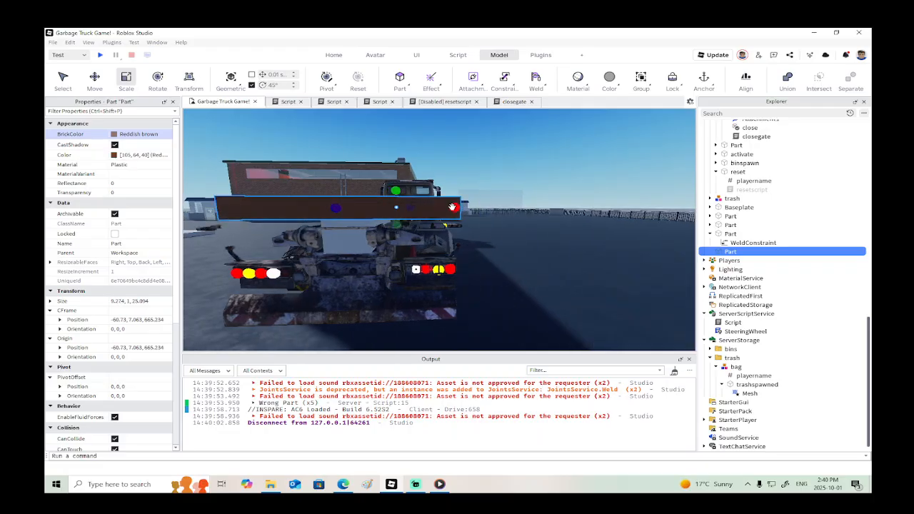
Step: Trim the brown part's width from one side to about 9.15 studs
{"action": "key", "text": "a"}
{"action": "key", "text": "e"}
{"action": "right_click_drag", "start_coordinate": [452, 207], "coordinate": [452, 207]}
{"action": "key", "text": "s"}
{"action": "key", "text": "w"}
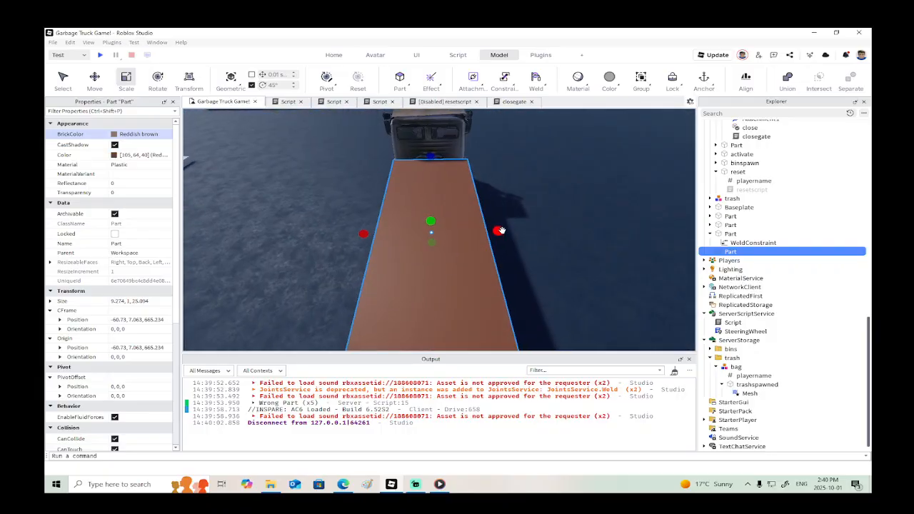
{"action": "left_click_drag", "start_coordinate": [500, 231], "coordinate": [501, 230]}
Step: Thin the brown platform from below to about 0.25 studs and lower it by about 0.51 studs
{"action": "key", "text": "a"}
{"action": "right_click_drag", "start_coordinate": [501, 230], "coordinate": [500, 230]}
{"action": "key", "text": "w"}
{"action": "key", "text": "w"}
{"action": "key", "text": "s"}
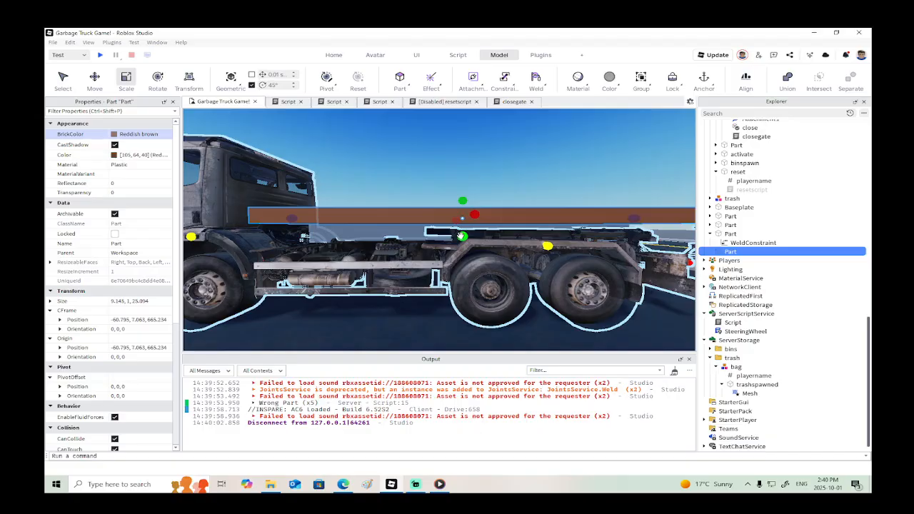
{"action": "left_click_drag", "start_coordinate": [462, 237], "coordinate": [463, 227]}
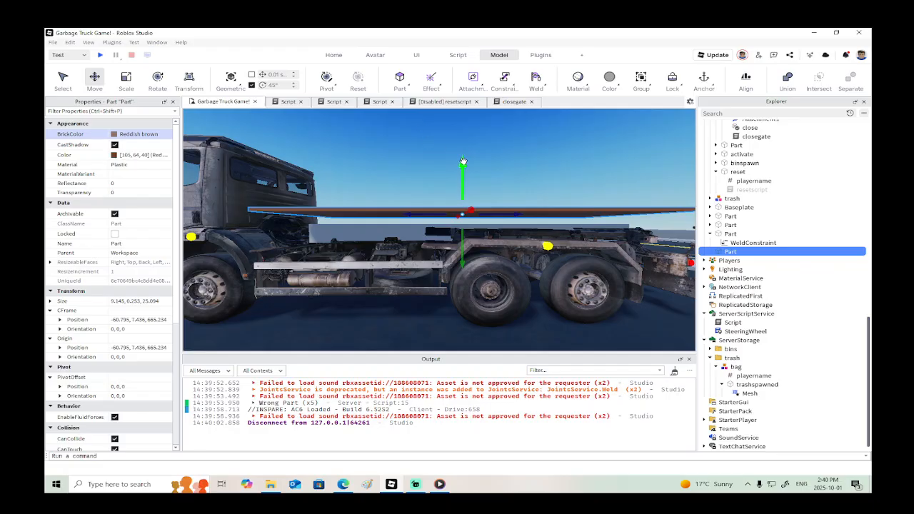
{"action": "left_click_drag", "start_coordinate": [462, 162], "coordinate": [462, 167]}
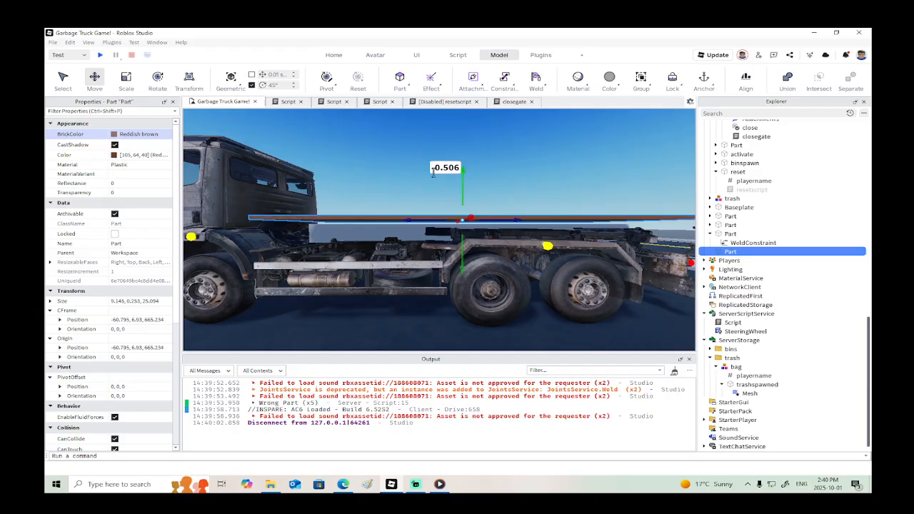
Step: Make the brown platform massless and thicken it upward to about 0.39 studs
{"action": "scroll", "coordinate": [108, 324], "scroll_direction": "down", "scroll_amount": 4}
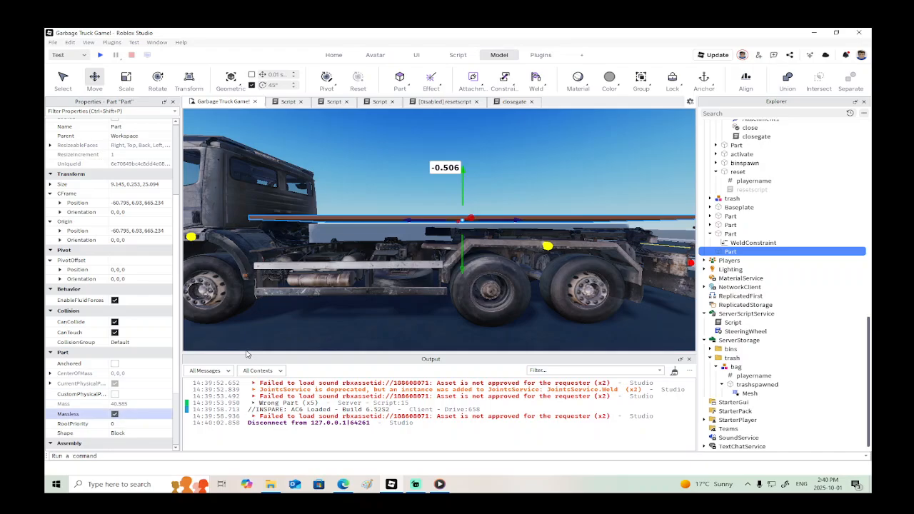
{"action": "key", "text": "d"}
{"action": "right_click_drag", "start_coordinate": [373, 288], "coordinate": [379, 290]}
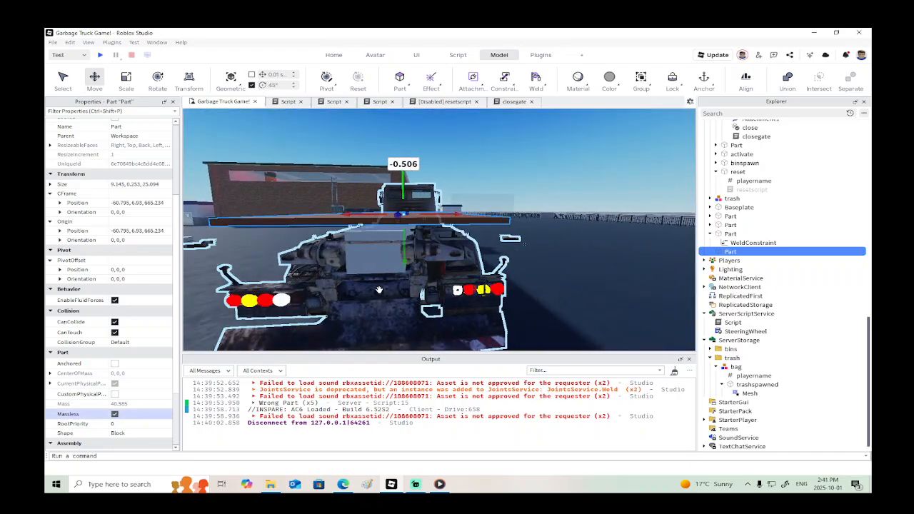
{"action": "key", "text": "a"}
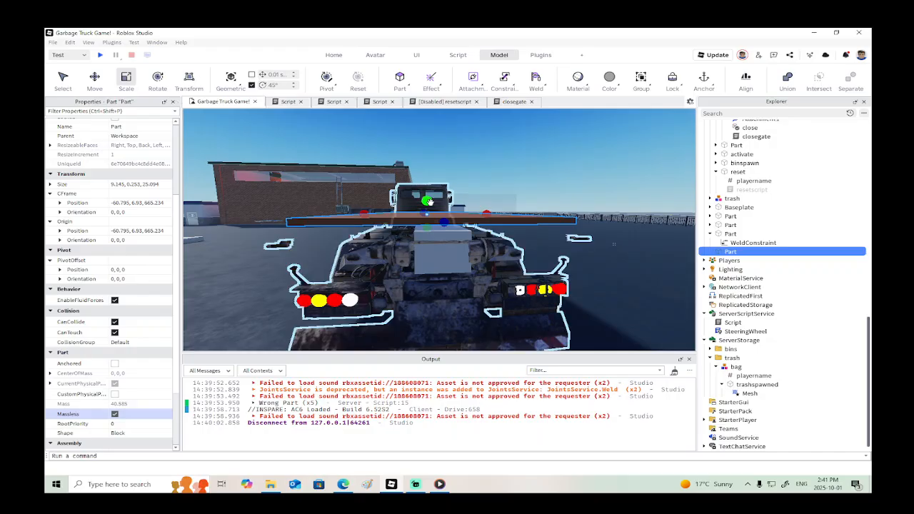
{"action": "left_click_drag", "start_coordinate": [426, 201], "coordinate": [427, 202]}
{"action": "key", "text": "a"}
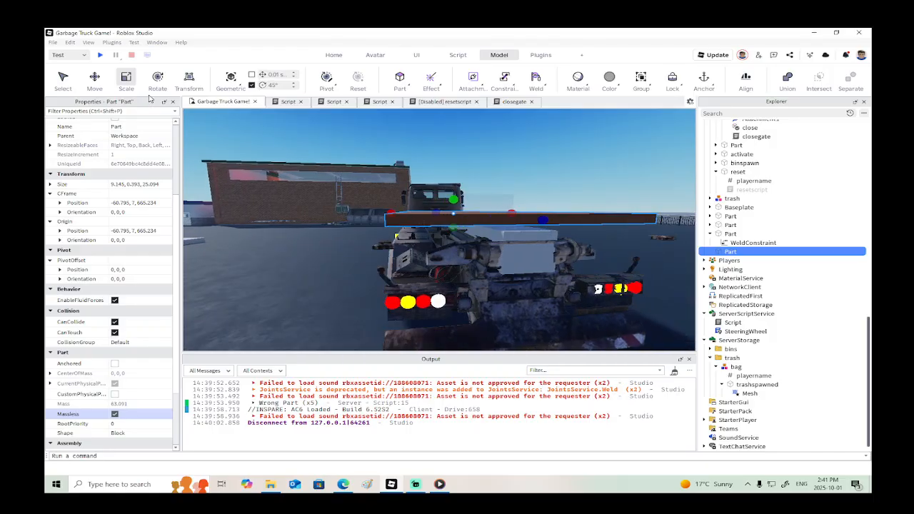
Step: Duplicate the brown platform, rotate the copy 90 degrees to stand upright, and shift it sideways by about 1.37 studs
{"action": "left_click", "coordinate": [97, 79]}
{"action": "right_click", "coordinate": [424, 193]}
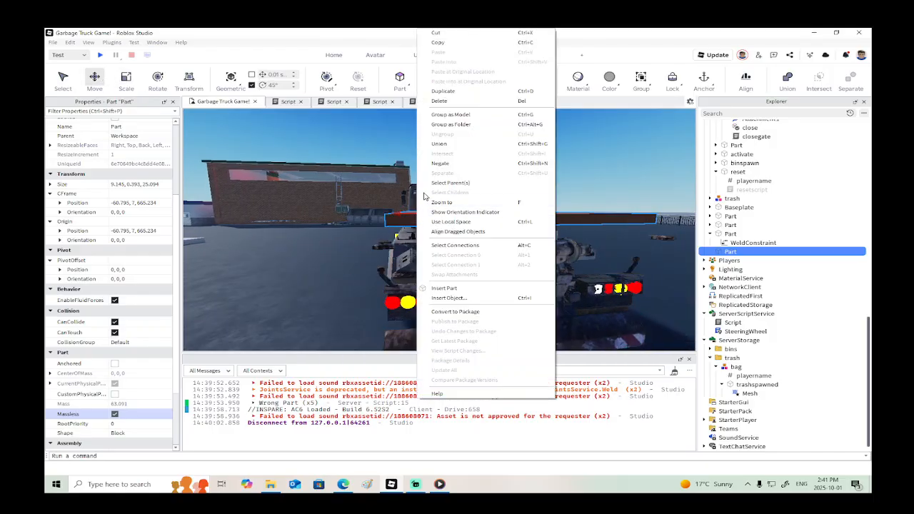
{"action": "left_click", "coordinate": [443, 91]}
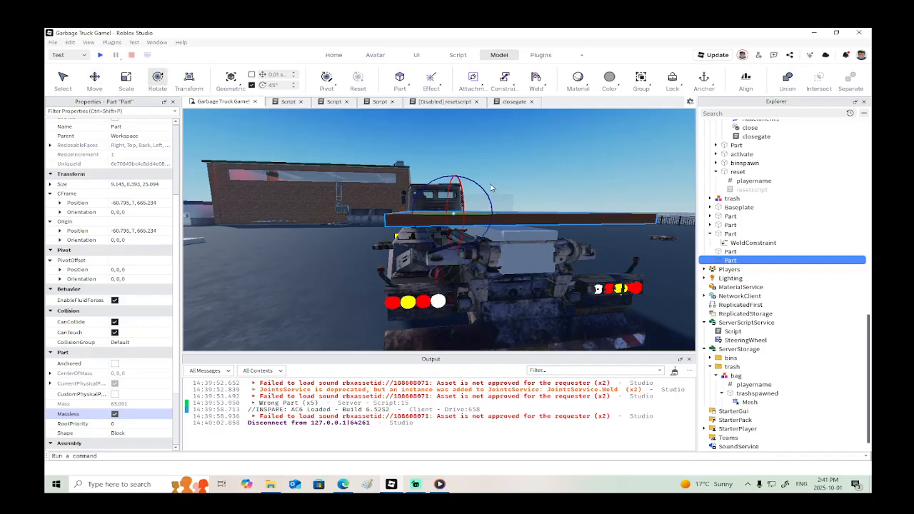
{"action": "left_click_drag", "start_coordinate": [491, 194], "coordinate": [444, 177]}
{"action": "right_click_drag", "start_coordinate": [443, 177], "coordinate": [429, 177]}
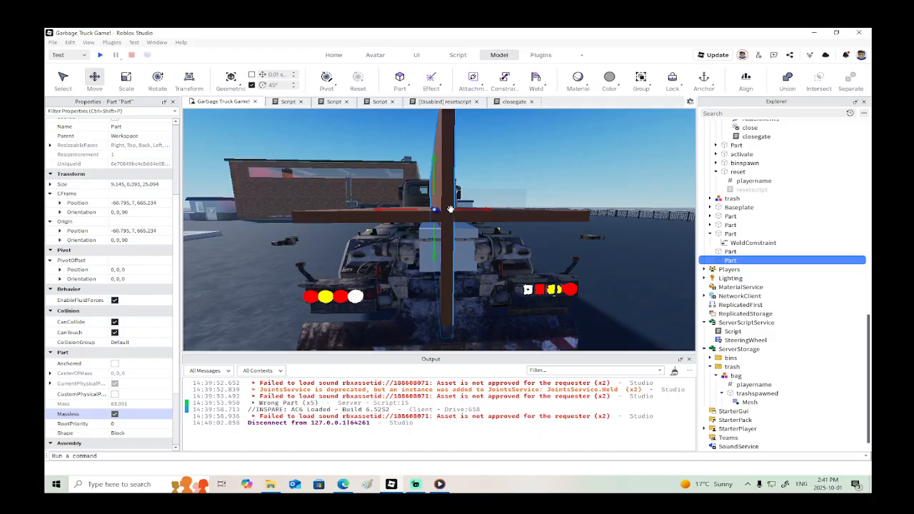
{"action": "left_click_drag", "start_coordinate": [450, 209], "coordinate": [448, 208]}
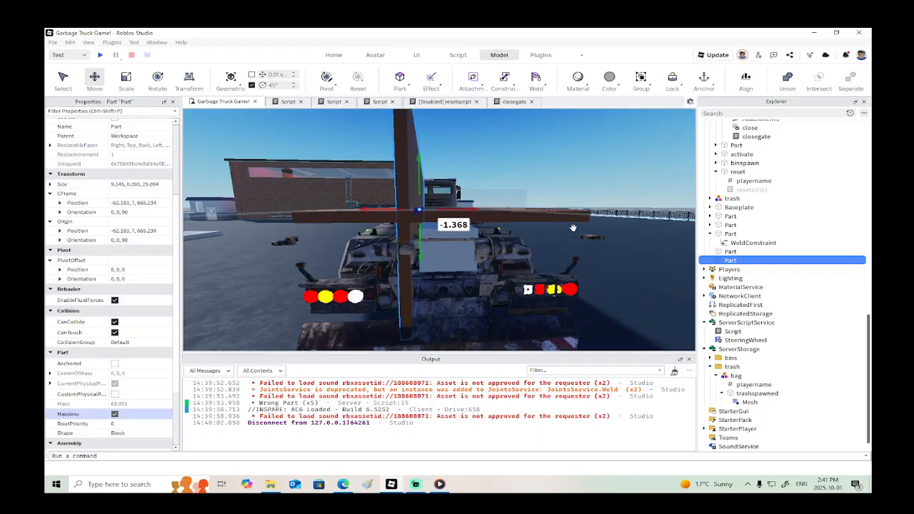
Step: Group the flat and upright brown parts as a model, collapse the gate model and expand the new one
{"action": "left_click", "coordinate": [729, 251], "text": "ctrl"}
{"action": "right_click", "coordinate": [724, 254]}
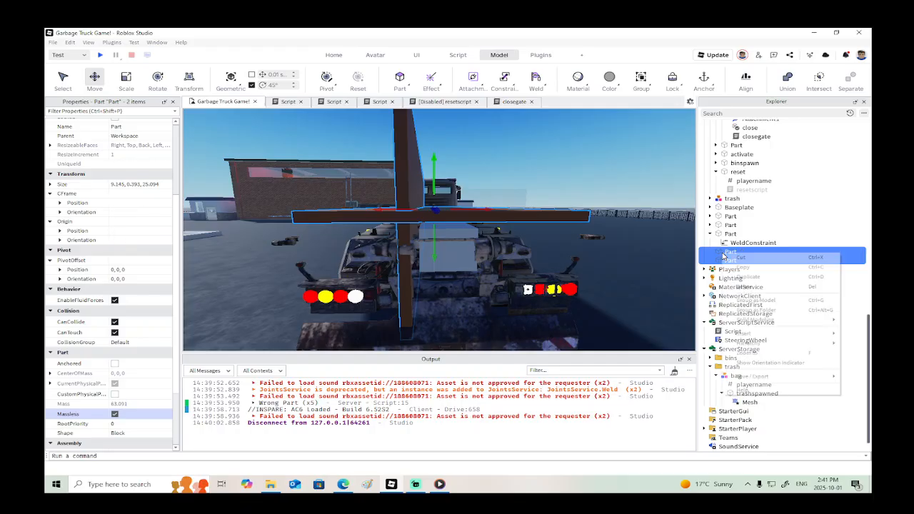
{"action": "left_click", "coordinate": [754, 300]}
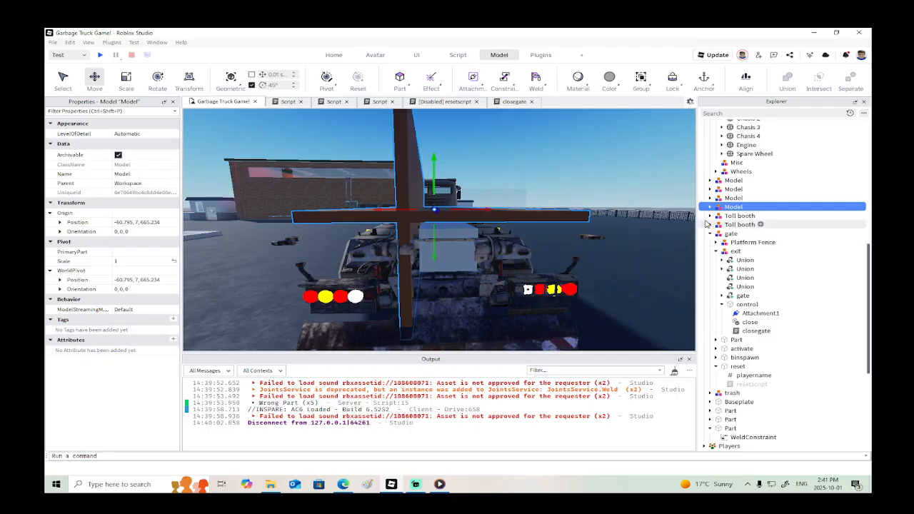
{"action": "left_click", "coordinate": [709, 233]}
{"action": "left_click", "coordinate": [710, 206]}
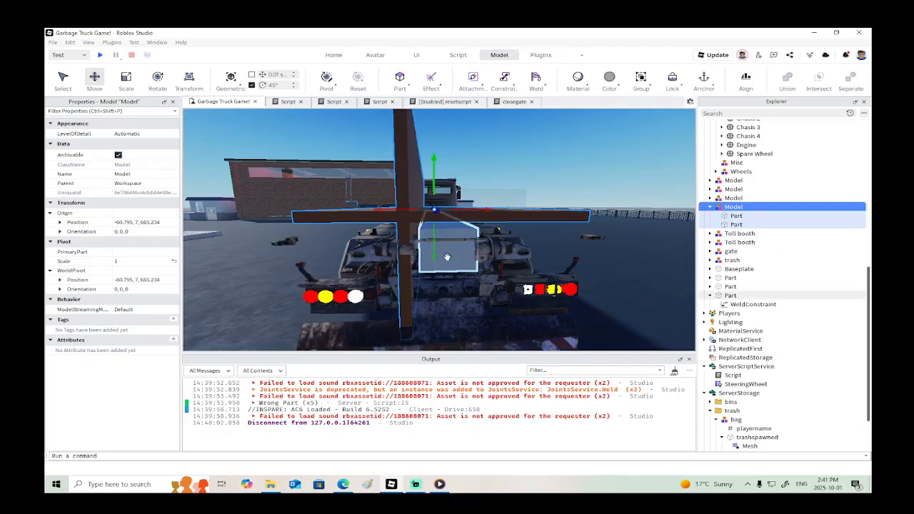
Step: Shorten the upright brown part from both ends to about 1.36 studs so it sits as a beam beneath the flat platform
{"action": "left_click", "coordinate": [402, 180]}
{"action": "left_click", "coordinate": [124, 80]}
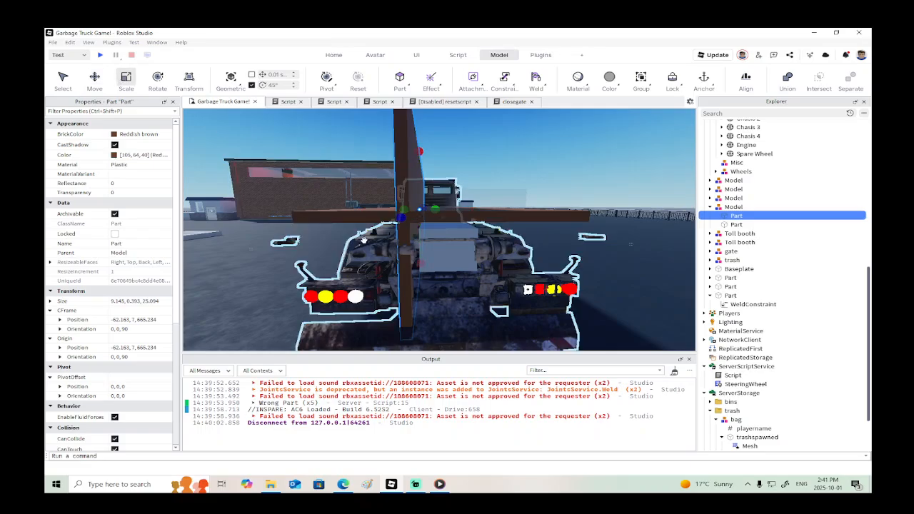
{"action": "left_click_drag", "start_coordinate": [417, 151], "coordinate": [420, 196]}
{"action": "left_click_drag", "start_coordinate": [419, 265], "coordinate": [420, 235]}
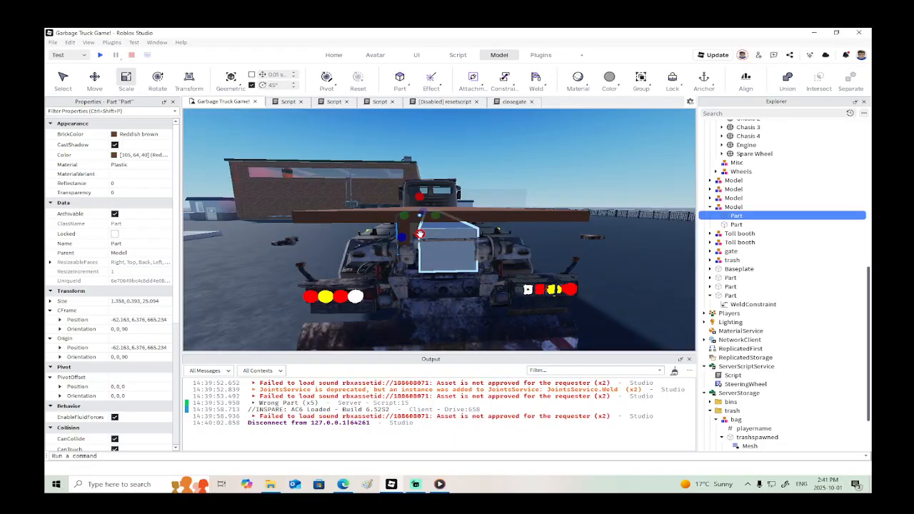
{"action": "scroll", "coordinate": [422, 239], "scroll_direction": "up", "scroll_amount": 5}
{"action": "scroll", "coordinate": [423, 240], "scroll_direction": "down", "scroll_amount": 4}
{"action": "scroll", "coordinate": [422, 241], "scroll_direction": "up", "scroll_amount": 4}
{"action": "scroll", "coordinate": [423, 240], "scroll_direction": "down", "scroll_amount": 5}
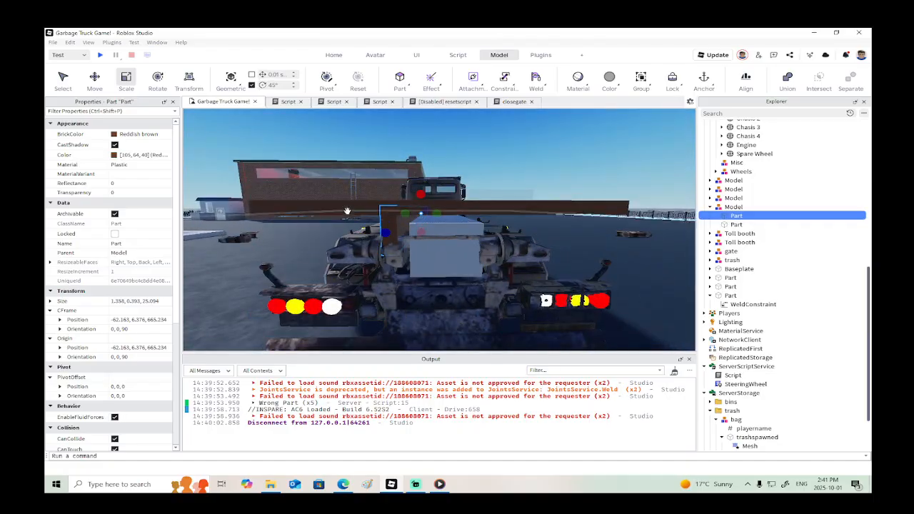
Step: Duplicate the short brown beam and shift the copy sideways by about 2.77 studs to the opposite side of the chassis
{"action": "left_click", "coordinate": [95, 79]}
{"action": "right_click", "coordinate": [472, 214]}
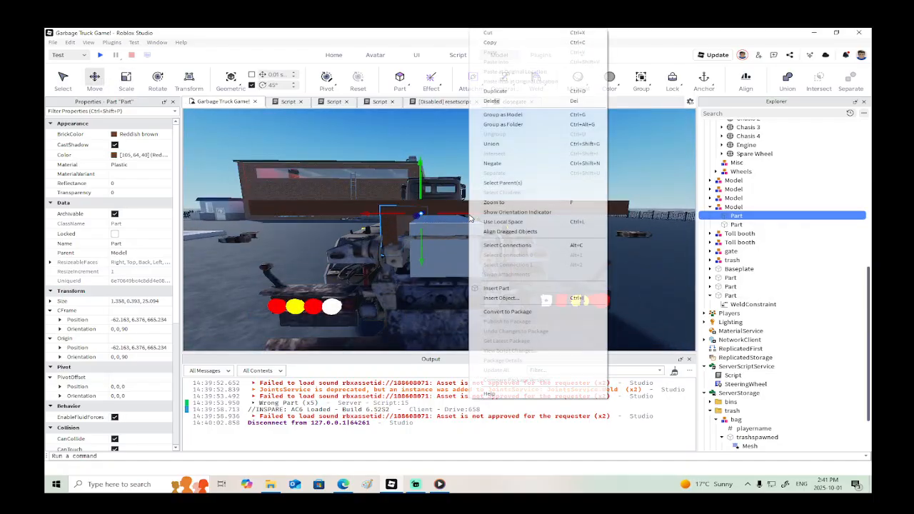
{"action": "left_click", "coordinate": [495, 90]}
{"action": "left_click_drag", "start_coordinate": [493, 214], "coordinate": [510, 216]}
{"action": "right_click_drag", "start_coordinate": [523, 218], "coordinate": [520, 217]}
{"action": "scroll", "coordinate": [521, 217], "scroll_direction": "down", "scroll_amount": 3}
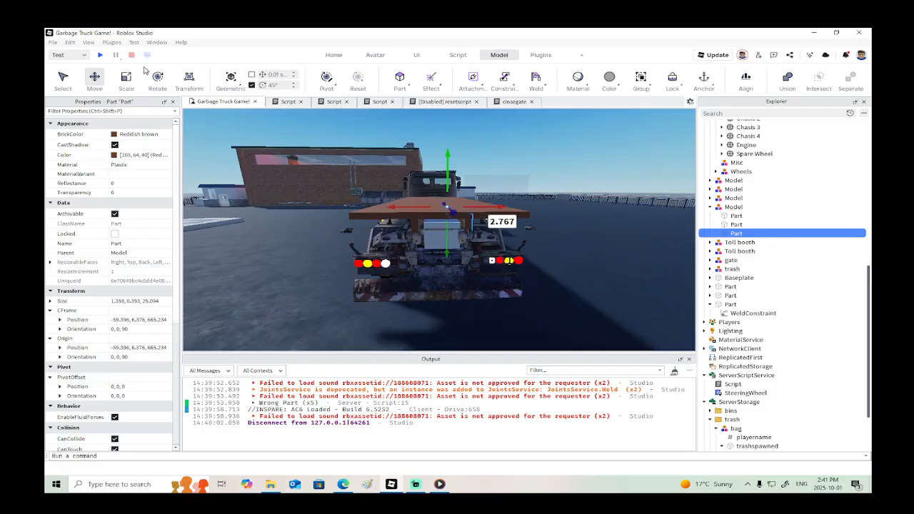
Step: Playtest the game, walk the character towards the truck to check the platform, and stop the test
{"action": "left_click", "coordinate": [100, 55]}
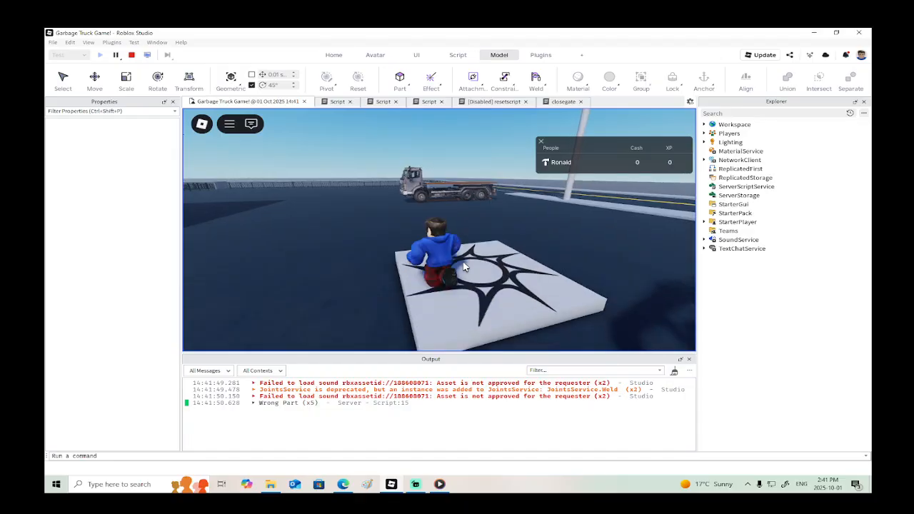
{"action": "key", "text": "w"}
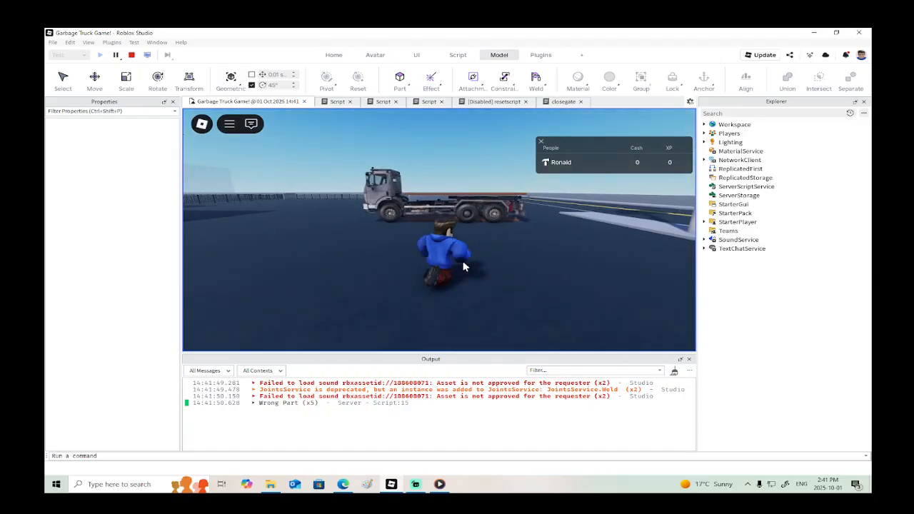
{"action": "left_click", "coordinate": [132, 55]}
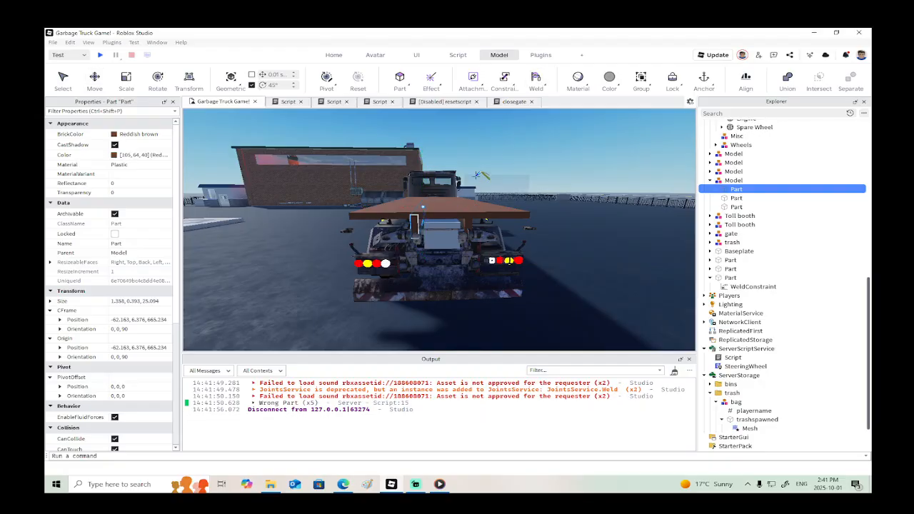
Step: Weld each of the two brown support beams to the flat brown platform
{"action": "left_click", "coordinate": [457, 205]}
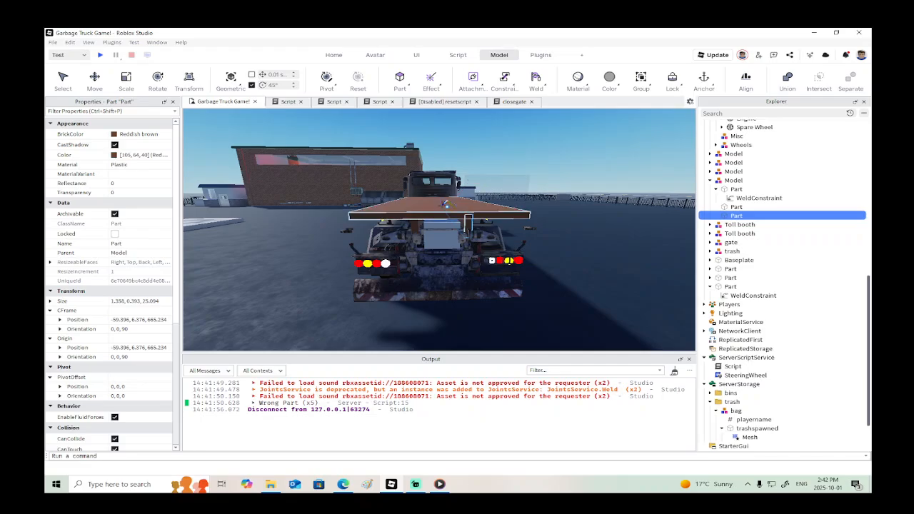
{"action": "left_click", "coordinate": [445, 204]}
Step: Start another playtest, walk the character around the truck to the cab and enter it as driver
{"action": "left_click", "coordinate": [101, 55]}
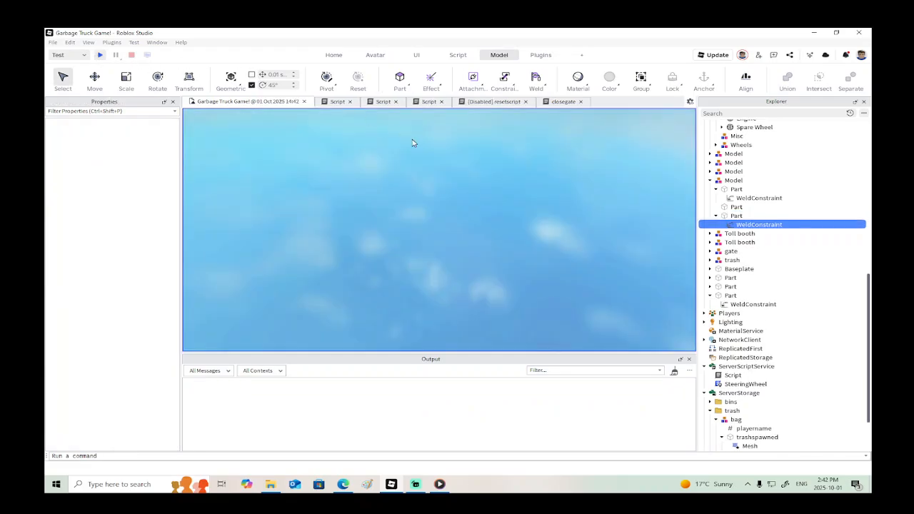
{"action": "key", "text": "w"}
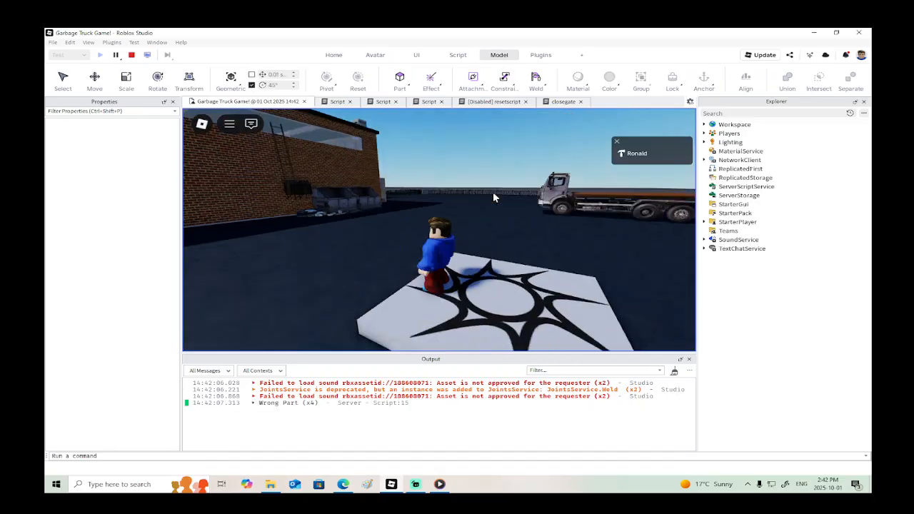
{"action": "right_click_drag", "start_coordinate": [494, 198], "coordinate": [494, 198]}
{"action": "key", "text": "w"}
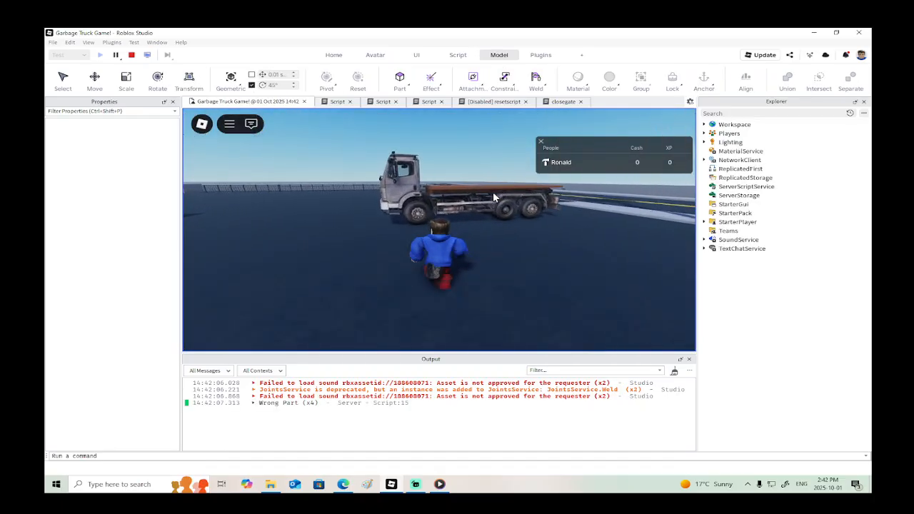
{"action": "key", "text": "d"}
{"action": "key", "text": "d"}
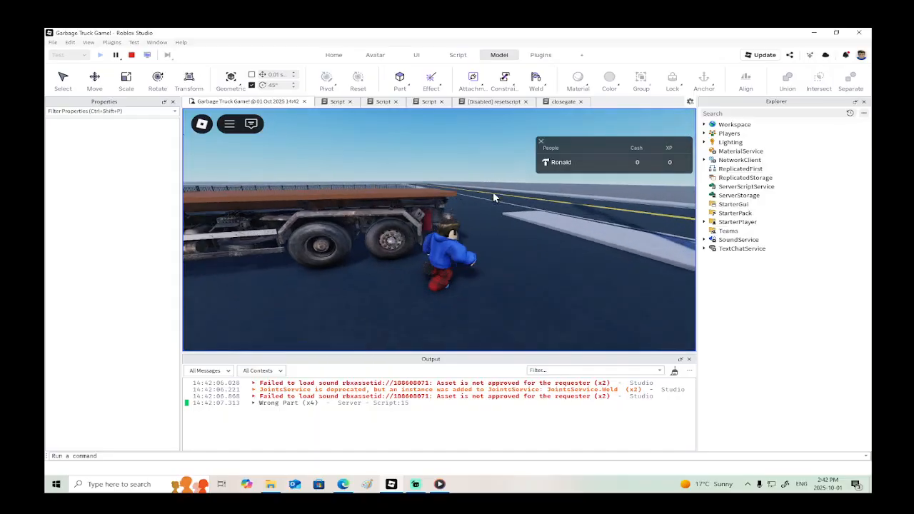
{"action": "key", "text": "w"}
{"action": "right_click_drag", "start_coordinate": [493, 198], "coordinate": [512, 194]}
{"action": "key", "text": "w"}
{"action": "key", "text": "e"}
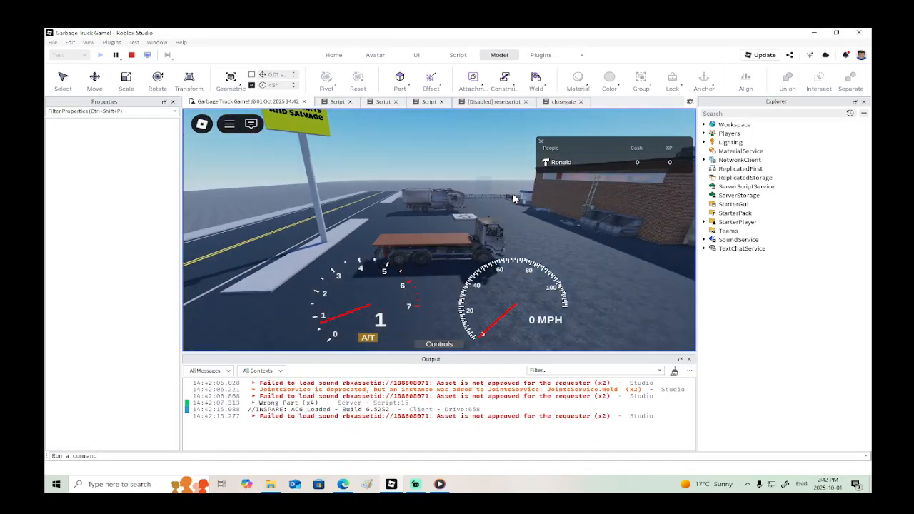
Step: Drive the truck forward and in reverse to test the welded platform, and stop the playtest
{"action": "key", "text": "s"}
{"action": "key", "text": "w"}
{"action": "right_click_drag", "start_coordinate": [508, 210], "coordinate": [509, 217]}
{"action": "key", "text": "s"}
{"action": "scroll", "coordinate": [509, 217], "scroll_direction": "down", "scroll_amount": 3}
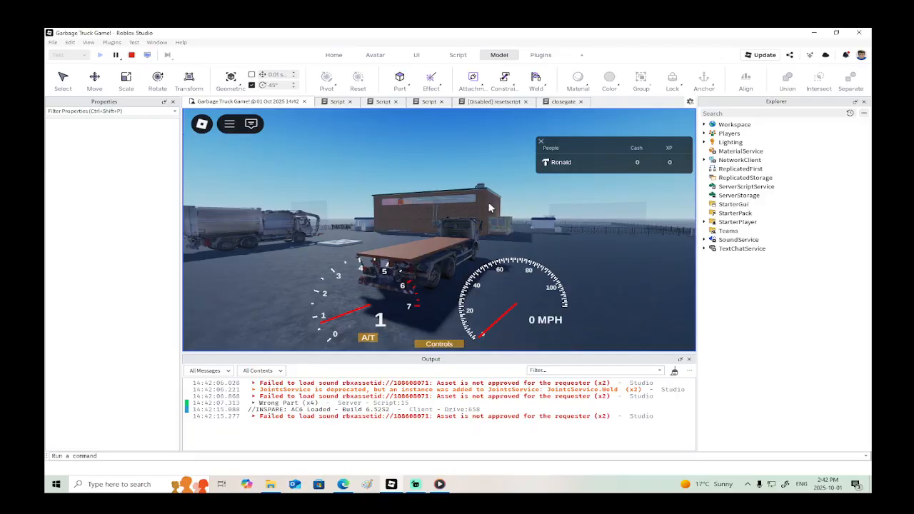
{"action": "left_click", "coordinate": [131, 55]}
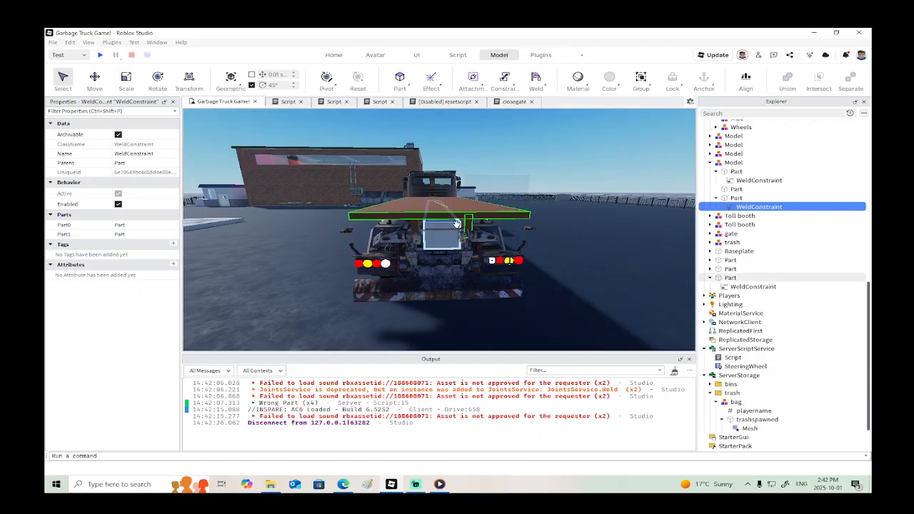
Step: Inspect the truck's rear and examine which parts the weld constraint under each brown support beam connects
{"action": "key", "text": "d"}
{"action": "right_click_drag", "start_coordinate": [506, 230], "coordinate": [504, 230]}
{"action": "key", "text": "w"}
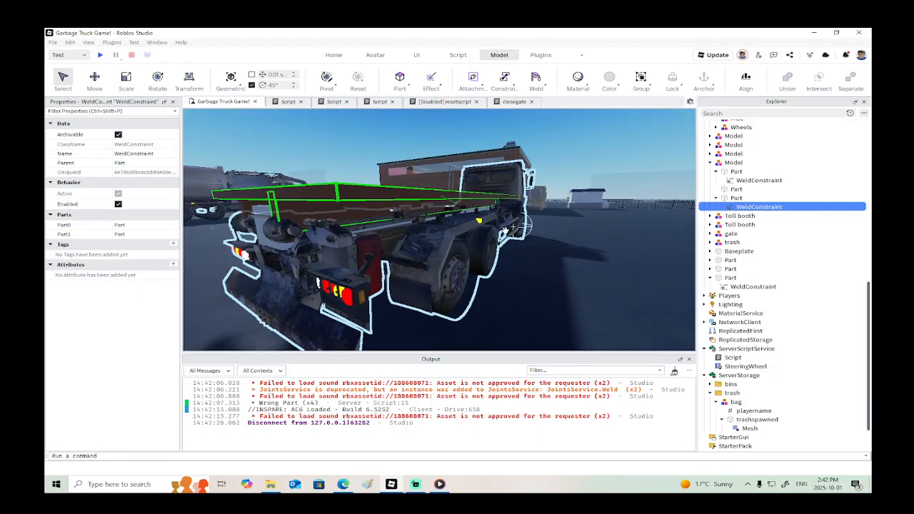
{"action": "key", "text": "s"}
{"action": "right_click_drag", "start_coordinate": [465, 260], "coordinate": [466, 261]}
{"action": "key", "text": "a"}
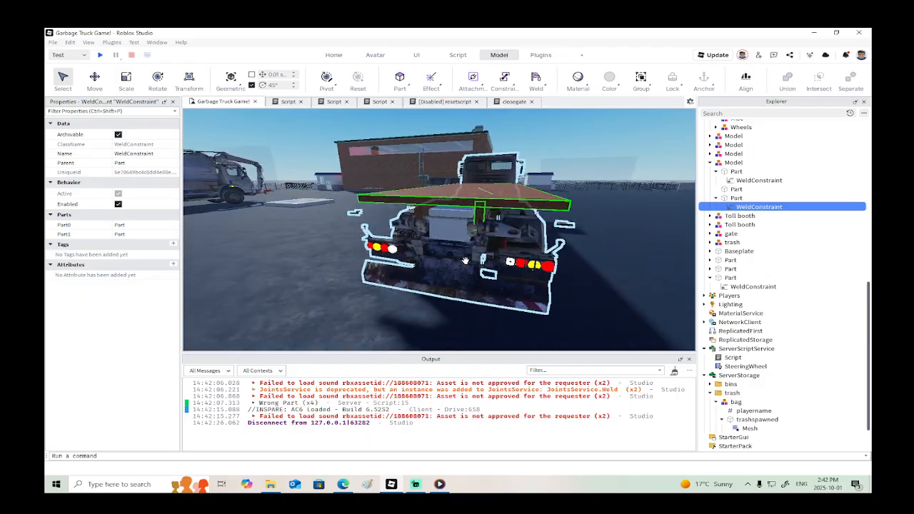
{"action": "left_click", "coordinate": [715, 198]}
{"action": "left_click", "coordinate": [725, 190]}
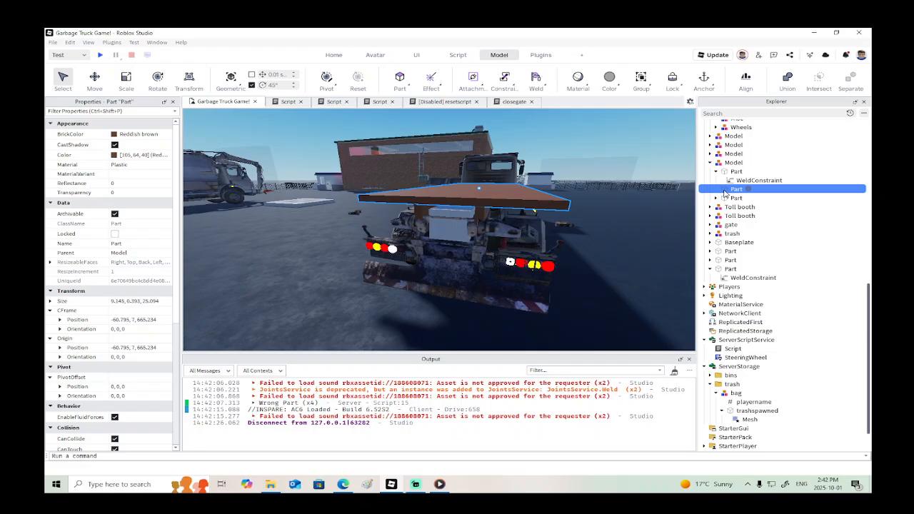
{"action": "left_click", "coordinate": [715, 172]}
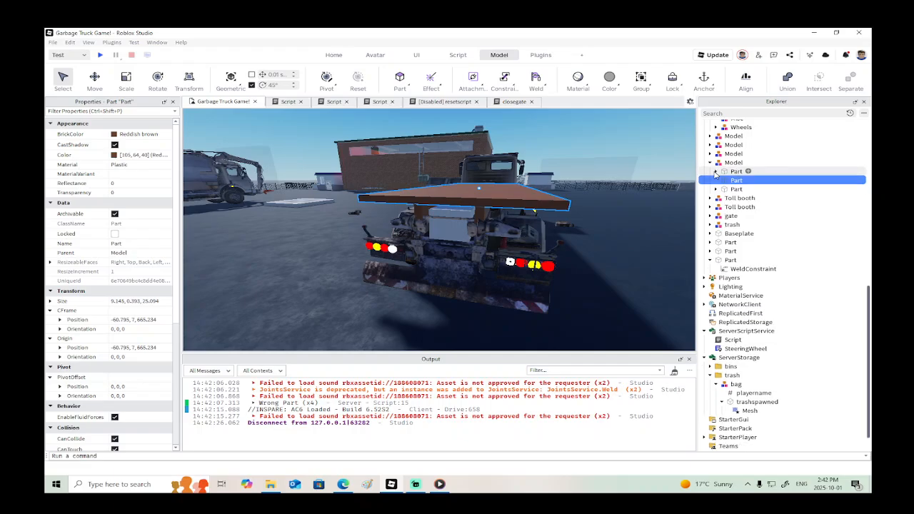
{"action": "left_click", "coordinate": [723, 173]}
{"action": "left_click", "coordinate": [715, 172]}
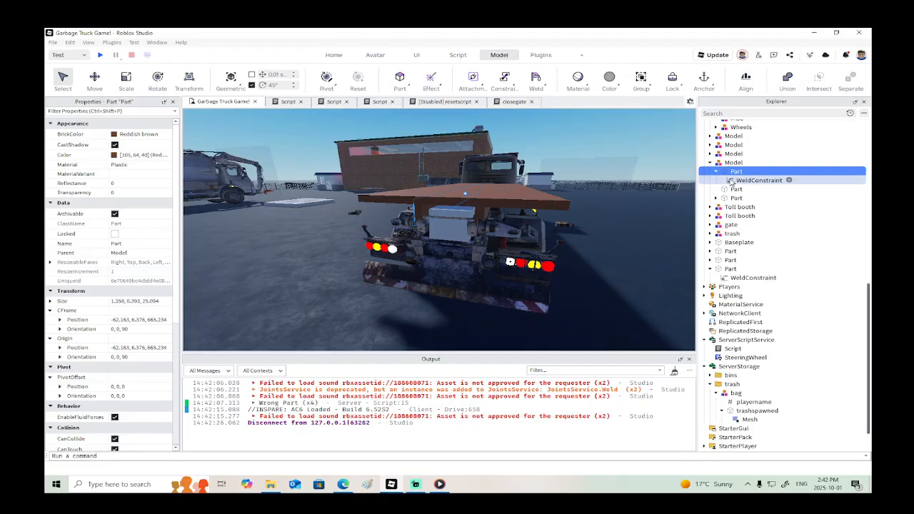
{"action": "left_click", "coordinate": [732, 180]}
{"action": "left_click", "coordinate": [716, 198]}
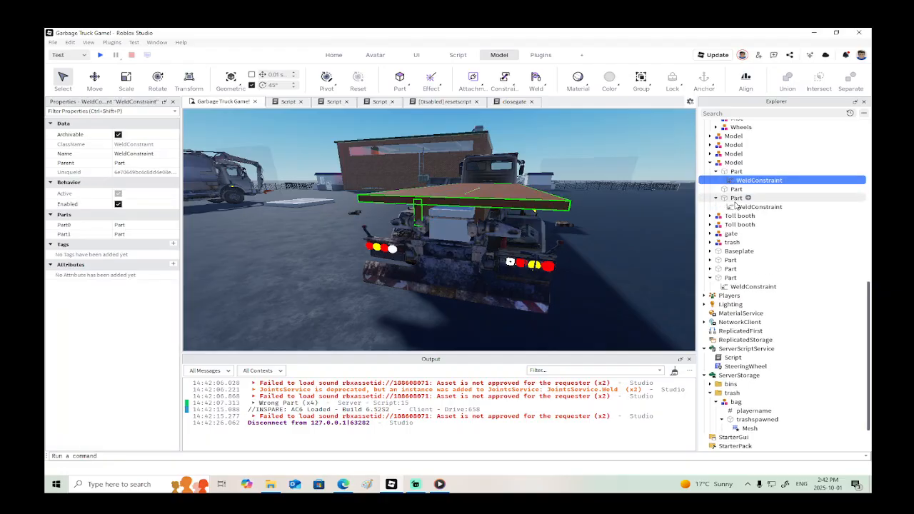
{"action": "left_click", "coordinate": [738, 207]}
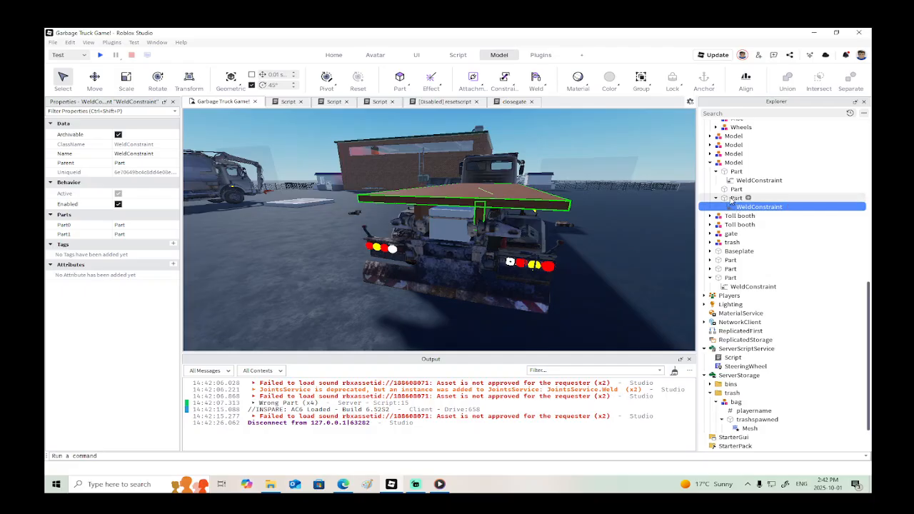
Step: Select the platform and both beams together and check their collision, anchoring and massless properties
{"action": "left_click", "coordinate": [734, 198]}
{"action": "left_click", "coordinate": [735, 188], "text": "ctrl"}
{"action": "left_click", "coordinate": [736, 172], "text": "ctrl"}
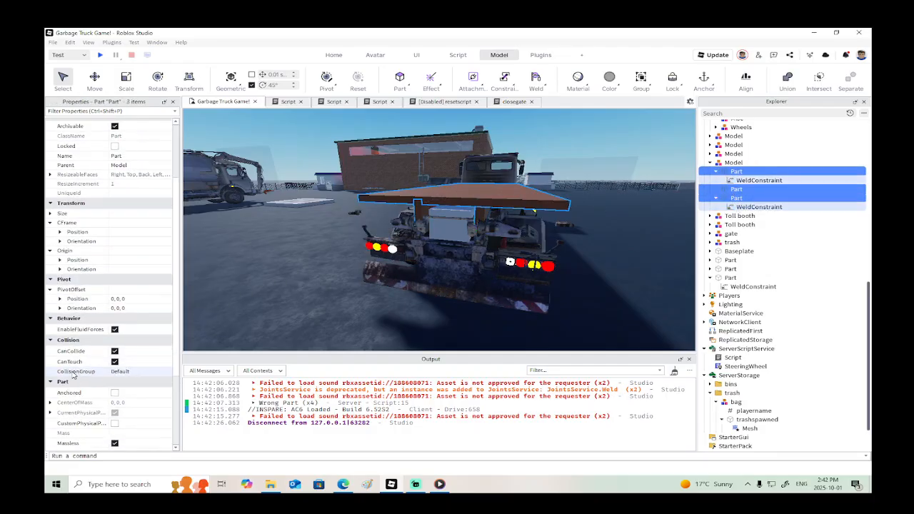
{"action": "scroll", "coordinate": [73, 375], "scroll_direction": "down", "scroll_amount": 1}
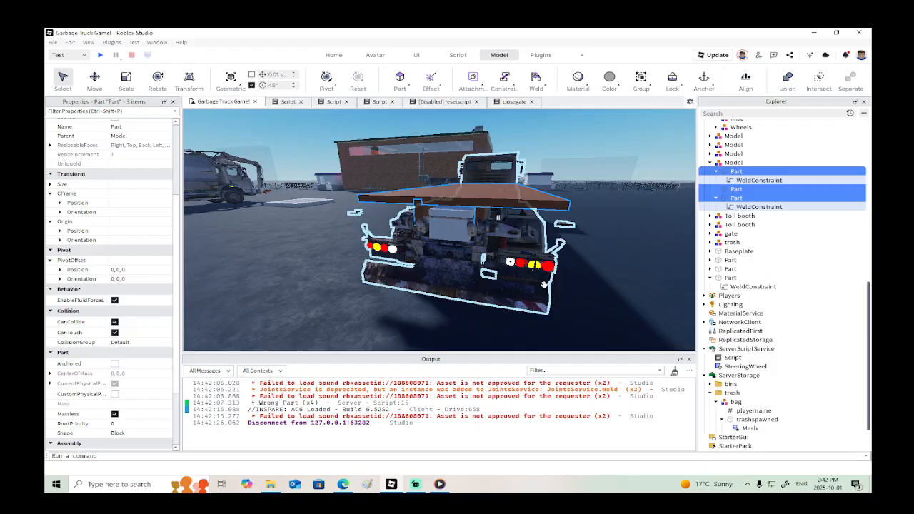
Step: Collapse the brown platform model and move it into the truck's Misc model
{"action": "left_click", "coordinate": [711, 163]}
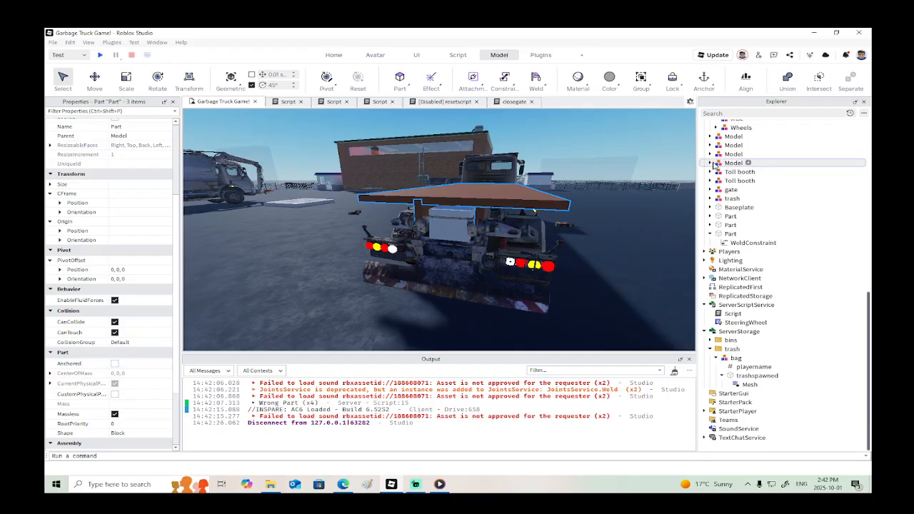
{"action": "left_click_drag", "start_coordinate": [732, 167], "coordinate": [730, 178]}
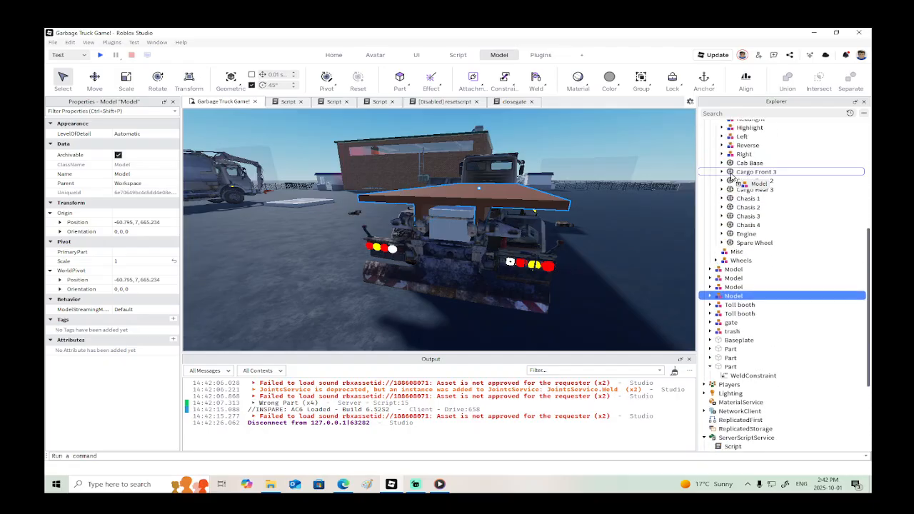
{"action": "left_click_drag", "start_coordinate": [729, 257], "coordinate": [729, 254]}
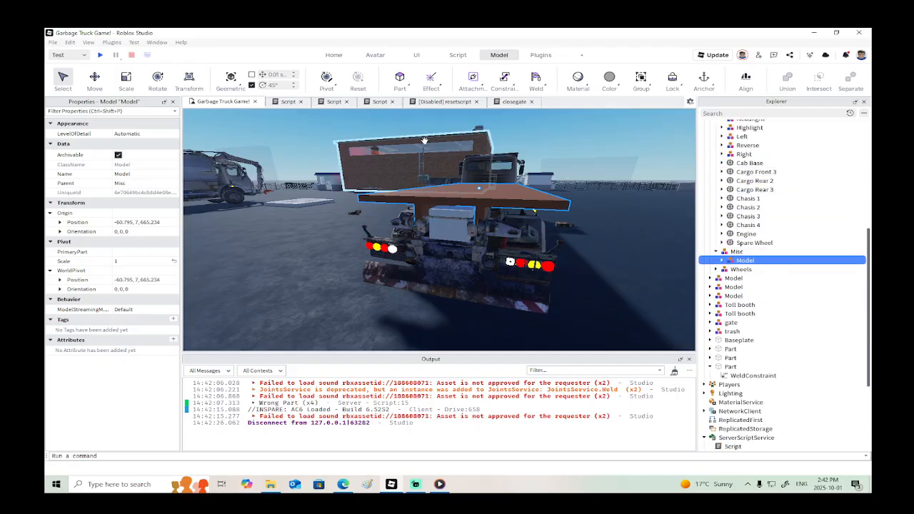
Step: Playtest the game, enter the truck, drive it forward and in reverse to test the platform, and stop the test
{"action": "left_click", "coordinate": [110, 56]}
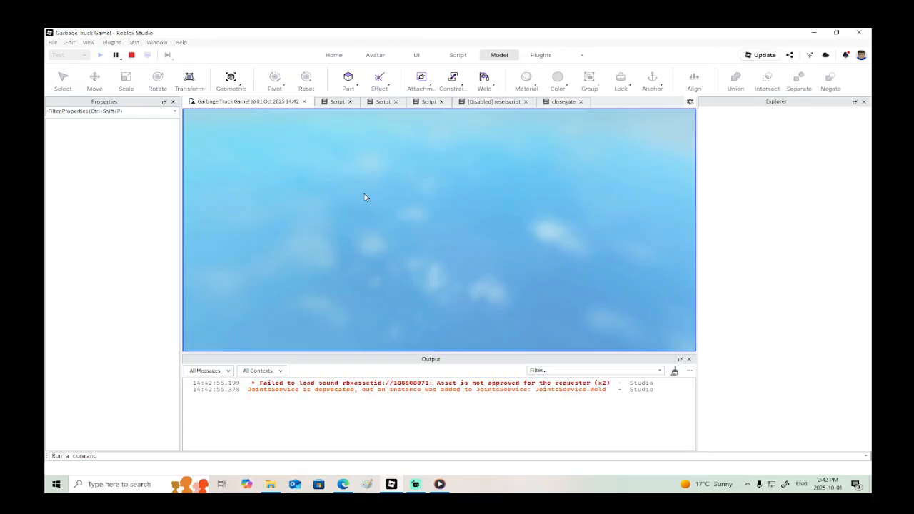
{"action": "key", "text": "w"}
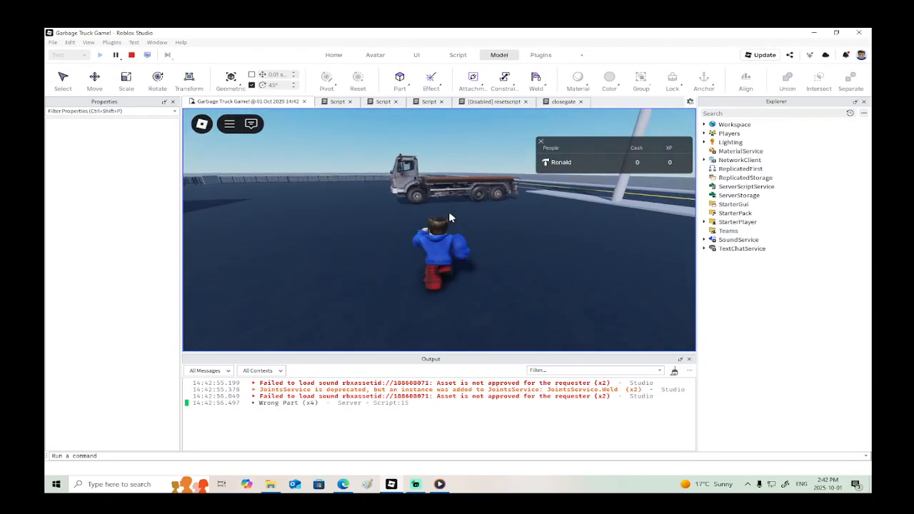
{"action": "key", "text": "w"}
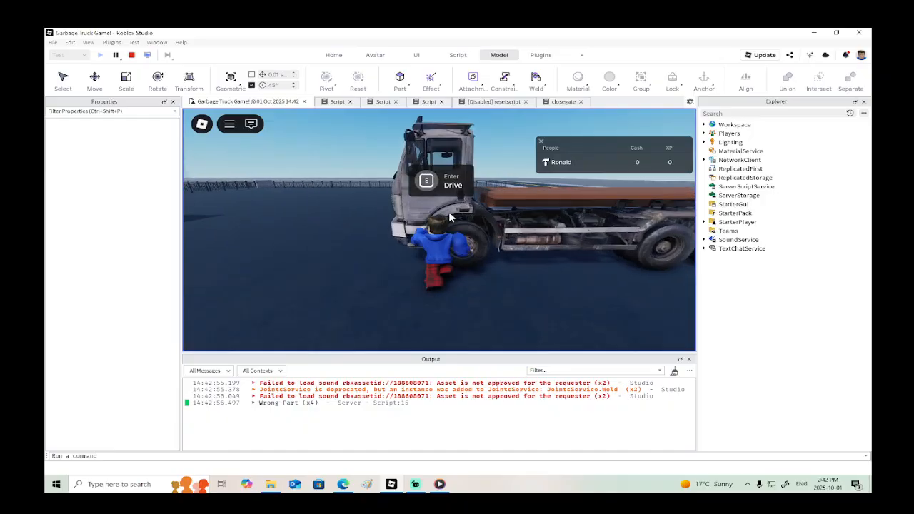
{"action": "key", "text": "e"}
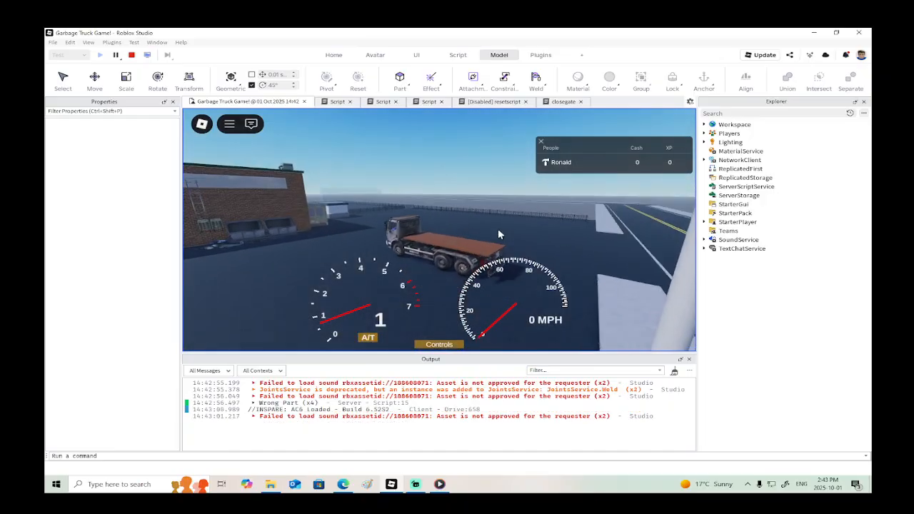
{"action": "key", "text": "w"}
{"action": "key", "text": "s"}
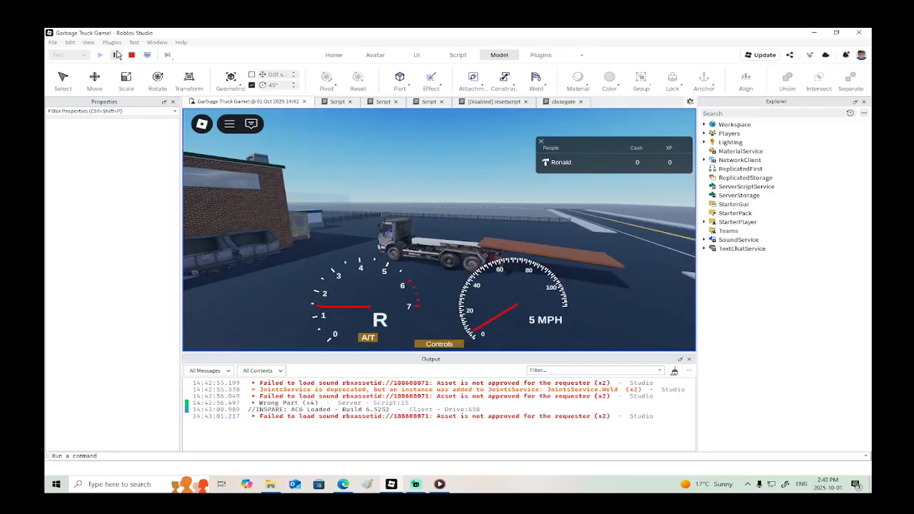
{"action": "left_click", "coordinate": [132, 56]}
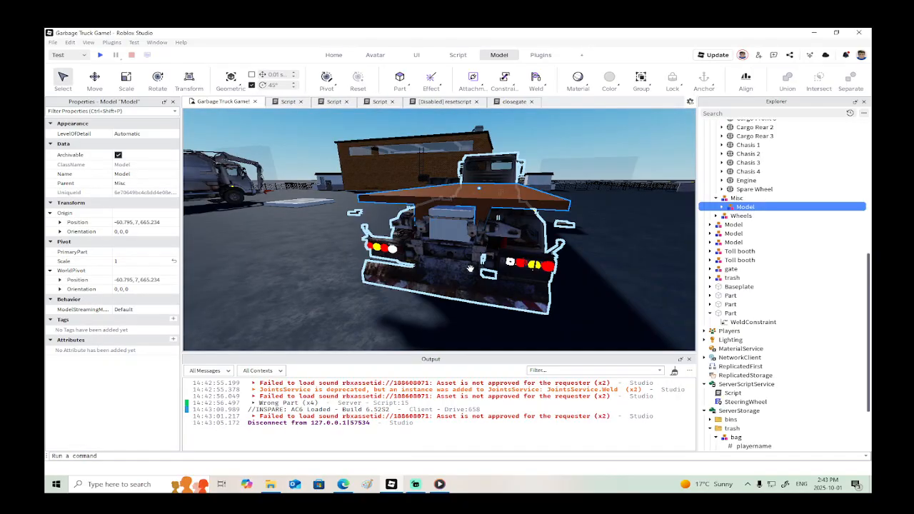
{"action": "key", "text": "w"}
{"action": "right_click_drag", "start_coordinate": [504, 255], "coordinate": [503, 255]}
{"action": "key", "text": "s"}
{"action": "key", "text": "s"}
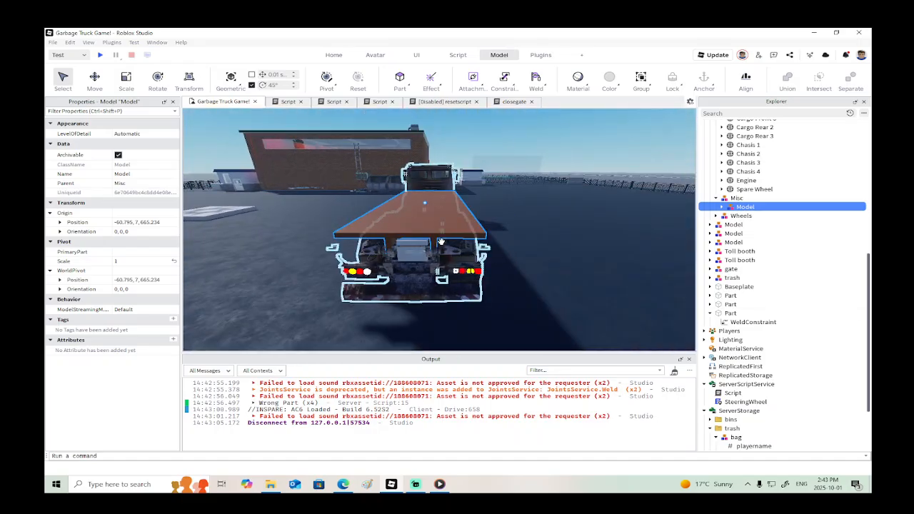
Step: Duplicate the brown support beam under the platform and raise the copy about 1.3 studs
{"action": "left_click", "coordinate": [433, 243], "text": "alt"}
{"action": "left_click", "coordinate": [98, 78]}
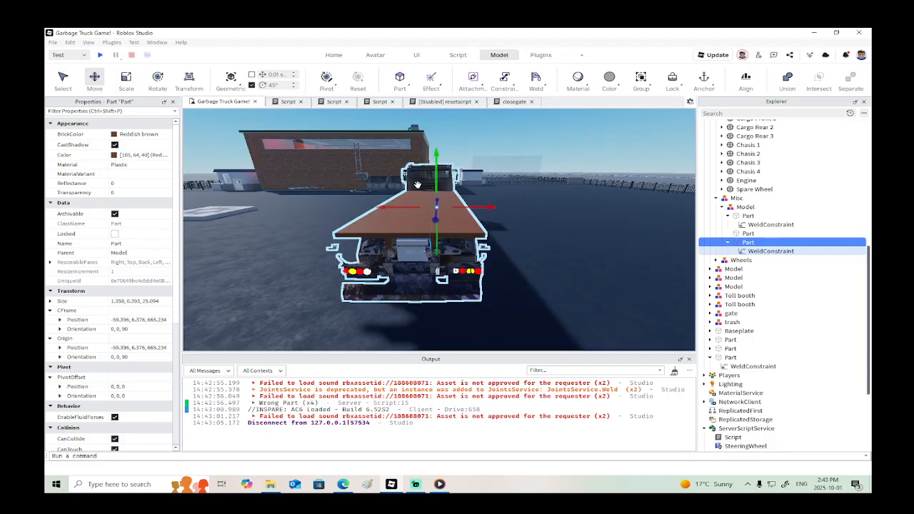
{"action": "right_click", "coordinate": [440, 174]}
{"action": "left_click", "coordinate": [430, 201]}
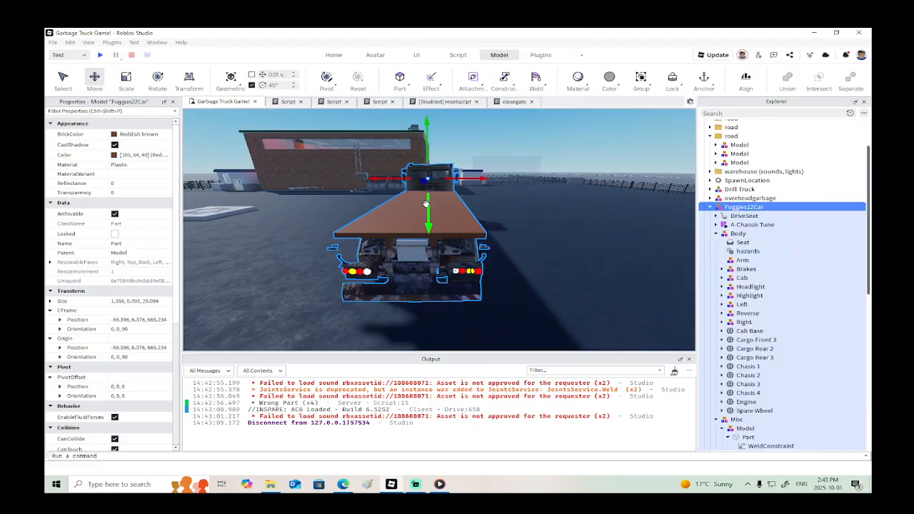
{"action": "left_click", "coordinate": [431, 242], "text": "alt"}
{"action": "right_click", "coordinate": [437, 182]}
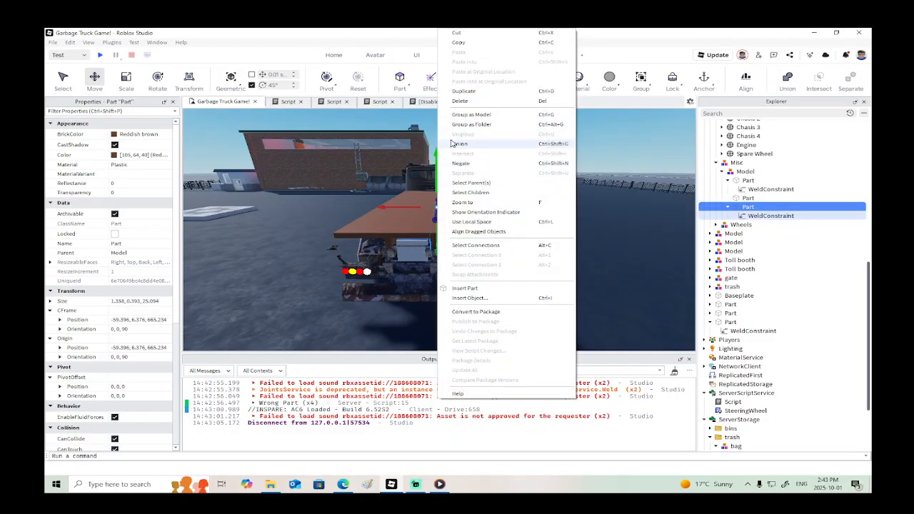
{"action": "left_click", "coordinate": [464, 95]}
{"action": "left_click_drag", "start_coordinate": [435, 173], "coordinate": [437, 169]}
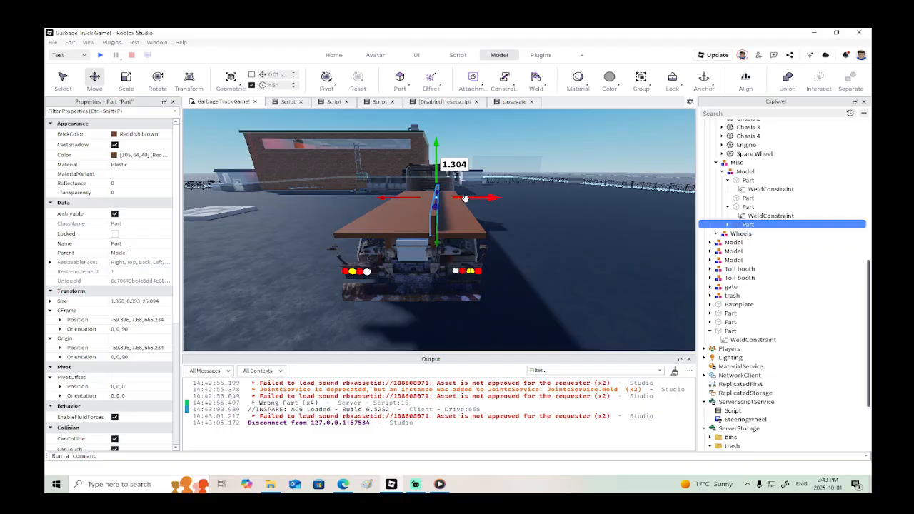
Step: Slide the raised beam copy sideways about 3 studs until it sits flush along the platform's right edge
{"action": "left_click_drag", "start_coordinate": [464, 199], "coordinate": [481, 199]}
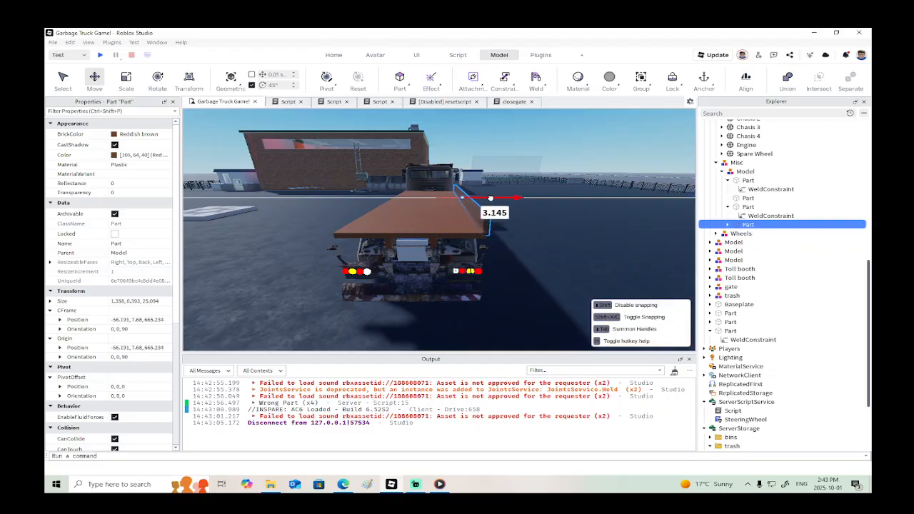
{"action": "left_click_drag", "start_coordinate": [488, 198], "coordinate": [490, 198]}
{"action": "key", "text": "w"}
{"action": "key", "text": "d"}
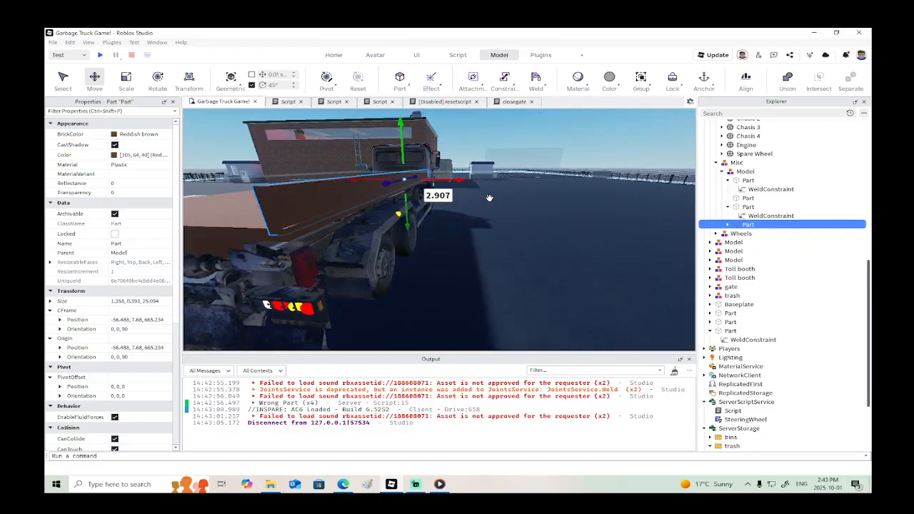
{"action": "key", "text": "w"}
{"action": "mouse_move", "coordinate": [450, 166]}
{"action": "left_mouse_down"}
{"action": "mouse_move", "coordinate": [446, 181]}
{"action": "mouse_move", "coordinate": [452, 166]}
{"action": "left_mouse_up"}
{"action": "key", "text": "f"}
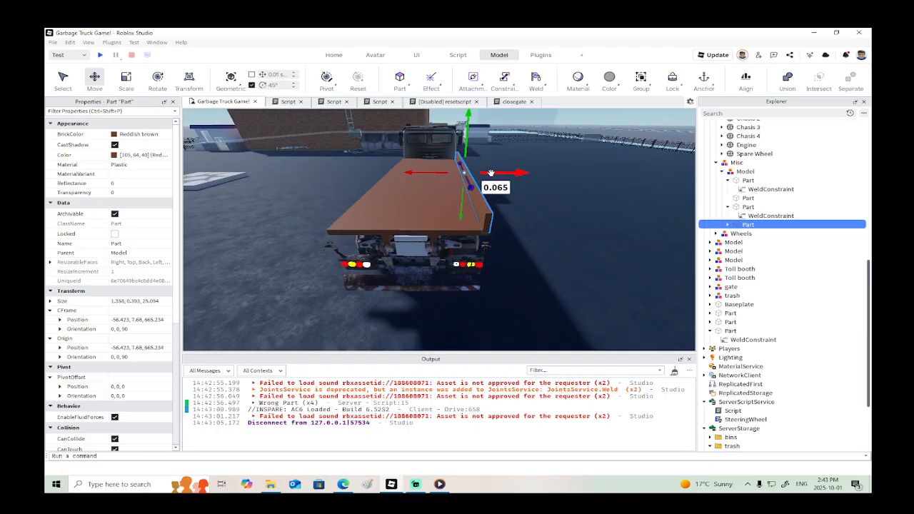
Step: Duplicate the right side wall and move the copy about 8.78 studs to the platform's opposite edge
{"action": "right_click", "coordinate": [492, 138]}
{"action": "left_click", "coordinate": [517, 91]}
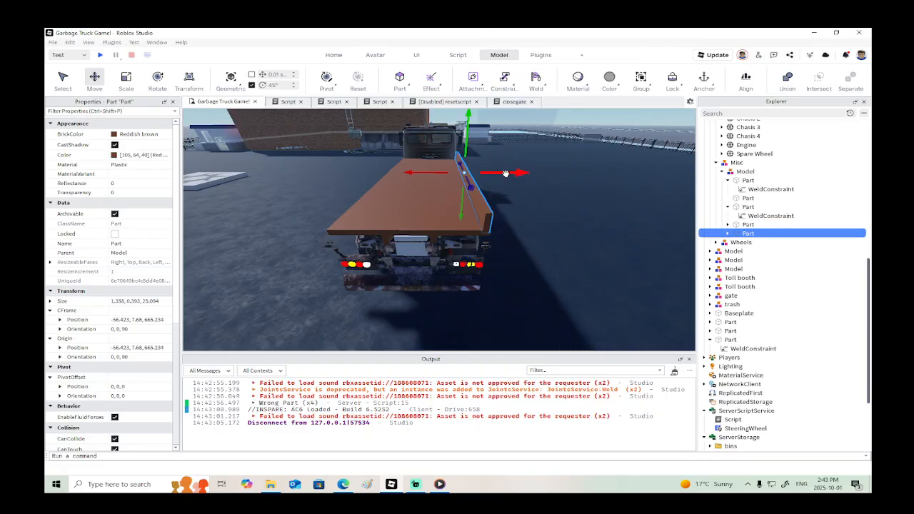
{"action": "left_click_drag", "start_coordinate": [505, 173], "coordinate": [458, 175]}
{"action": "right_click_drag", "start_coordinate": [457, 176], "coordinate": [400, 178]}
{"action": "key", "text": "d"}
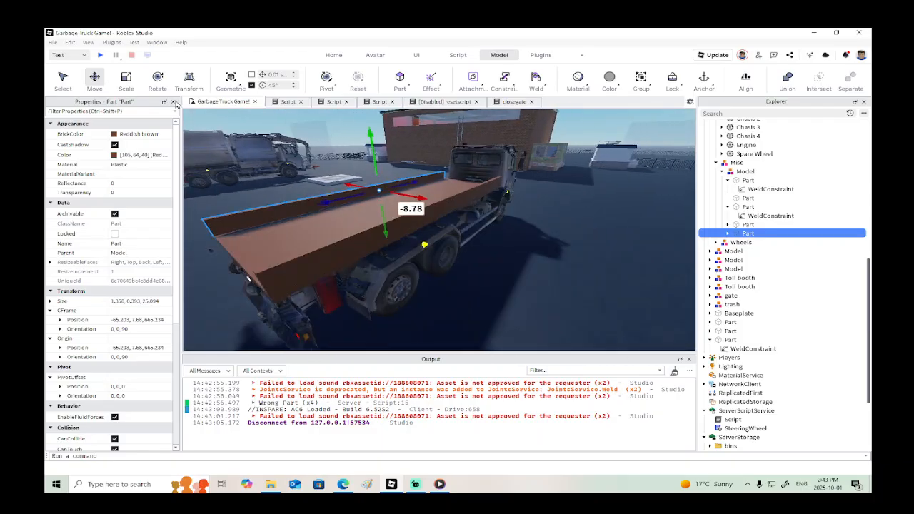
Step: Scale both side walls upward, the left one to about 4.7 studs high and the right one to about 4.57
{"action": "left_click", "coordinate": [126, 78]}
{"action": "left_click_drag", "start_coordinate": [350, 164], "coordinate": [341, 139]}
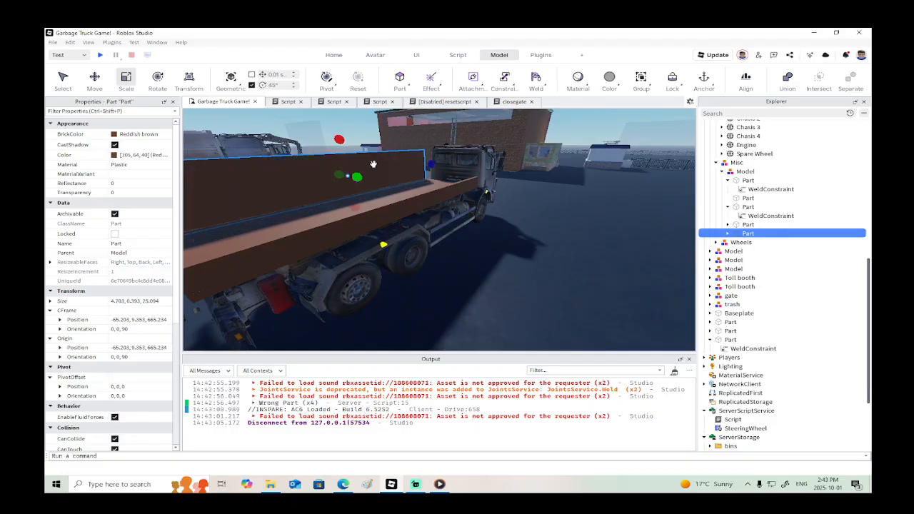
{"action": "left_click", "coordinate": [418, 202]}
{"action": "left_click_drag", "start_coordinate": [412, 186], "coordinate": [406, 143]}
{"action": "key", "text": "w"}
{"action": "right_click_drag", "start_coordinate": [406, 143], "coordinate": [406, 143]}
{"action": "key", "text": "s"}
Step: Duplicate the right side wall and rotate the copy 90 degrees about the vertical axis
{"action": "left_click", "coordinate": [94, 78]}
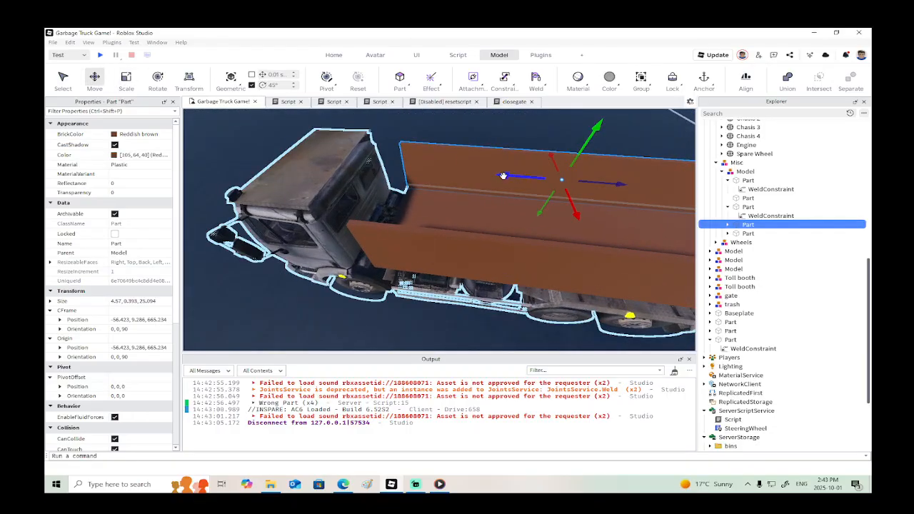
{"action": "right_click", "coordinate": [503, 176]}
{"action": "left_click", "coordinate": [543, 111]}
{"action": "left_click", "coordinate": [157, 77]}
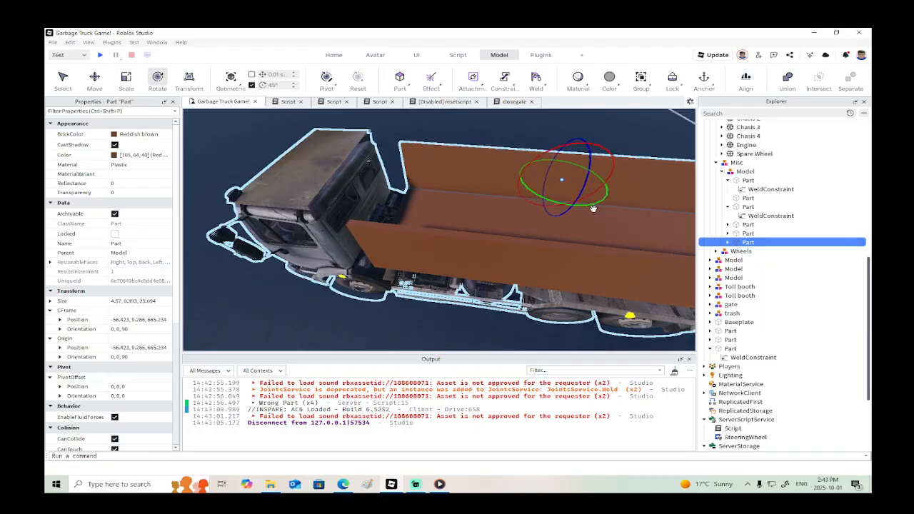
{"action": "left_click_drag", "start_coordinate": [592, 207], "coordinate": [616, 163]}
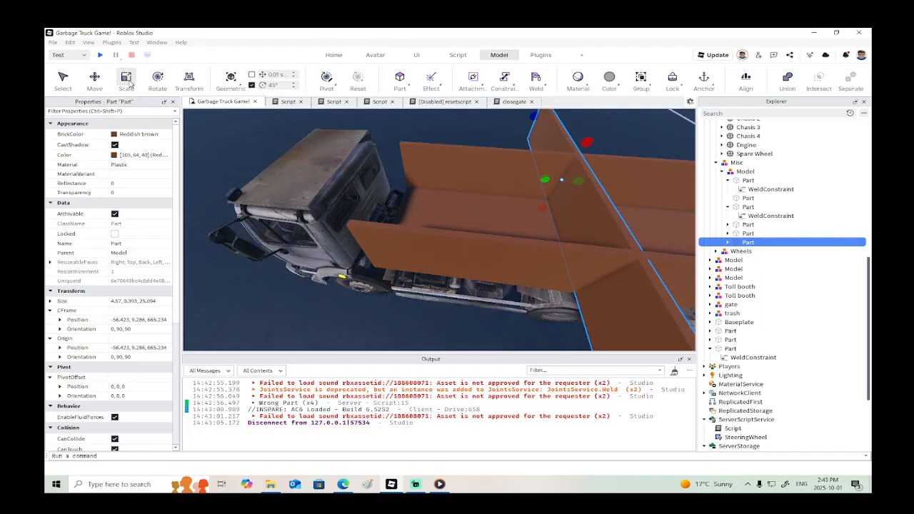
Step: Move the rotated panel about 12.4 studs forward to just behind the cab and raise it about 0.2 studs
{"action": "left_click", "coordinate": [94, 79]}
{"action": "left_click_drag", "start_coordinate": [505, 176], "coordinate": [440, 173]}
{"action": "right_click_drag", "start_coordinate": [441, 173], "coordinate": [442, 183]}
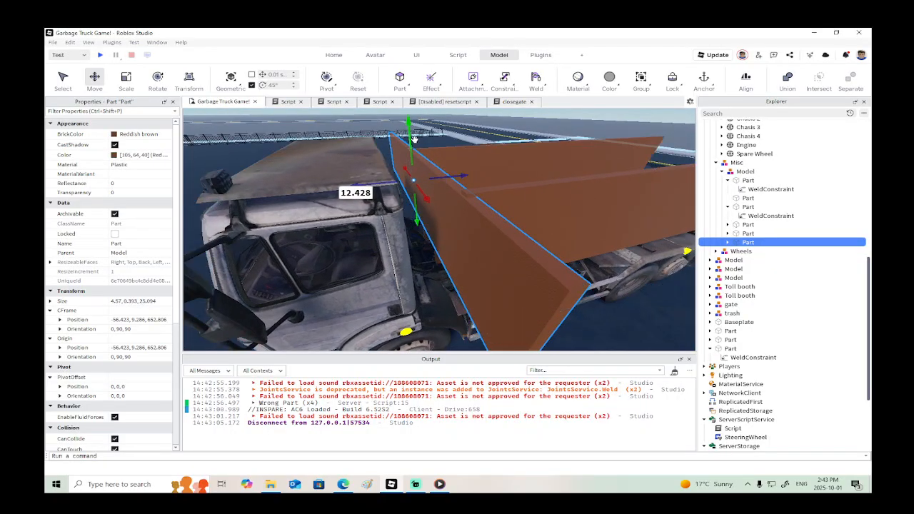
{"action": "left_click_drag", "start_coordinate": [411, 137], "coordinate": [410, 134]}
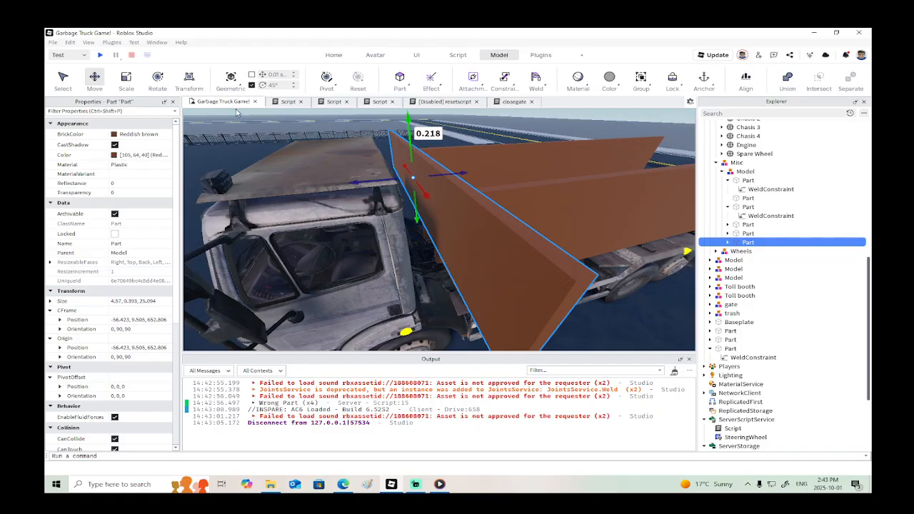
Step: Shorten both ends of the front panel to fit between the side walls and extend its lower edge down toward the platform
{"action": "left_click", "coordinate": [132, 80]}
{"action": "right_click_drag", "start_coordinate": [440, 153], "coordinate": [440, 153]}
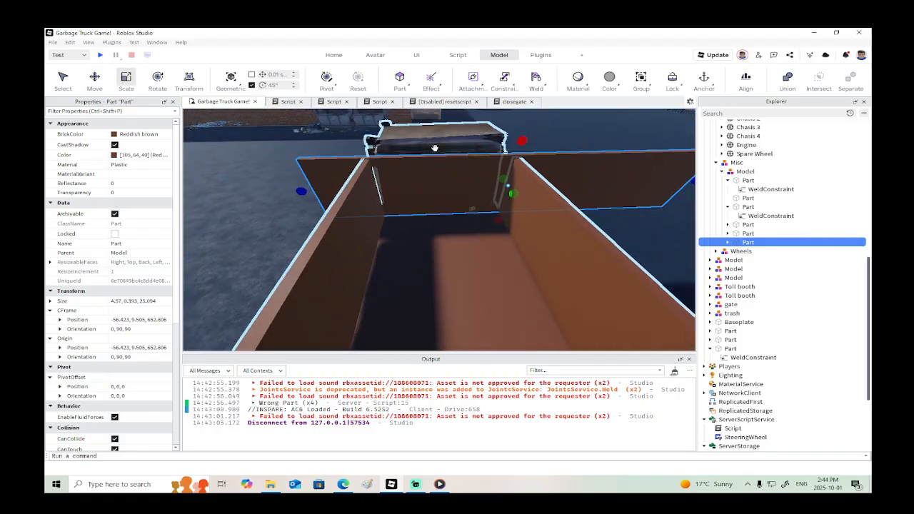
{"action": "left_click_drag", "start_coordinate": [293, 191], "coordinate": [358, 193]}
{"action": "key", "text": "d"}
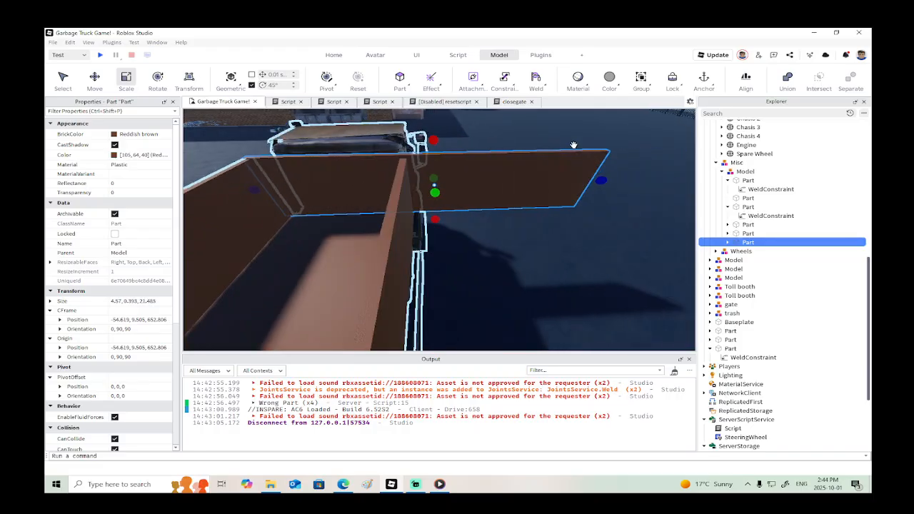
{"action": "left_click_drag", "start_coordinate": [603, 182], "coordinate": [428, 182]}
{"action": "key", "text": "a"}
{"action": "left_click_drag", "start_coordinate": [396, 219], "coordinate": [395, 224]}
{"action": "key", "text": "d"}
{"action": "right_click_drag", "start_coordinate": [394, 224], "coordinate": [386, 220]}
Step: Raise the top edges of both side walls to match the front panel, making the left wall about 4.76 studs high
{"action": "left_click", "coordinate": [387, 220], "text": "alt"}
{"action": "left_click", "coordinate": [387, 220], "text": "alt"}
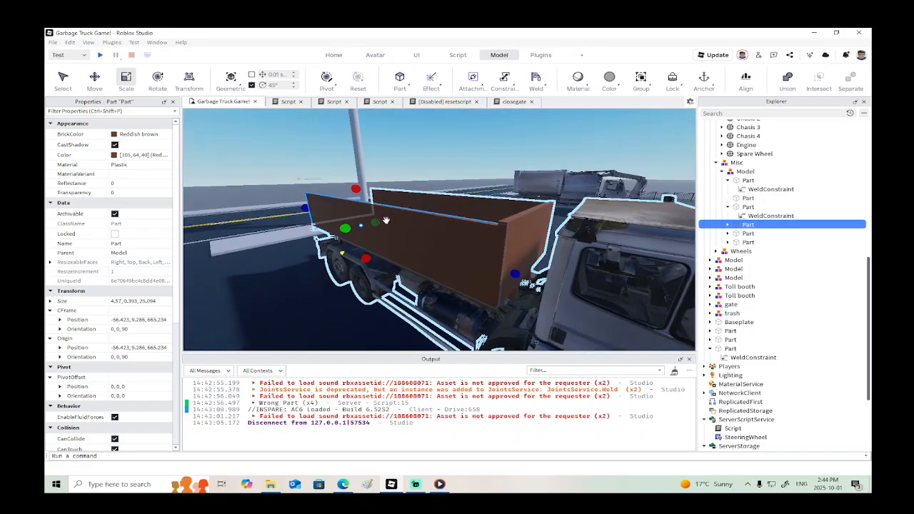
{"action": "key", "text": "w"}
{"action": "left_click_drag", "start_coordinate": [321, 177], "coordinate": [322, 173]}
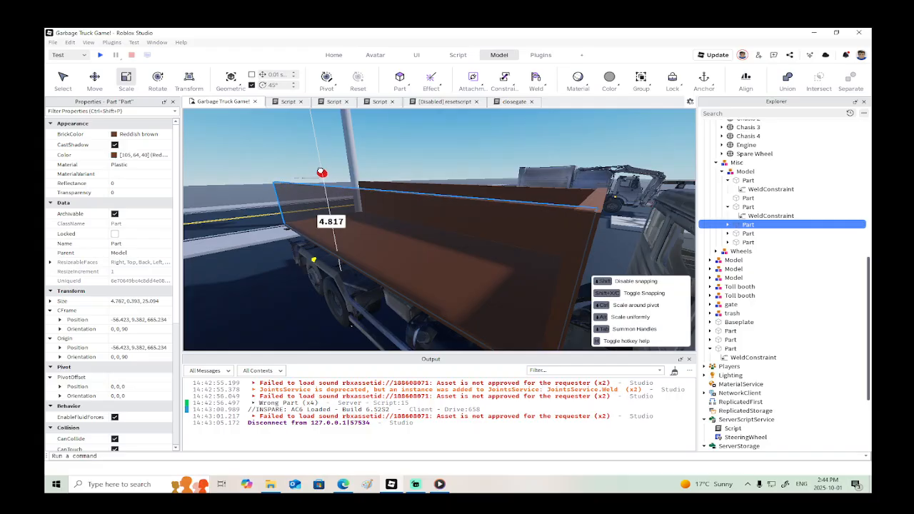
{"action": "left_click_drag", "start_coordinate": [321, 173], "coordinate": [322, 173]}
{"action": "key", "text": "d"}
{"action": "right_click_drag", "start_coordinate": [329, 175], "coordinate": [363, 184]}
{"action": "left_click", "coordinate": [363, 184], "text": "alt"}
{"action": "key", "text": "w"}
{"action": "key", "text": "e"}
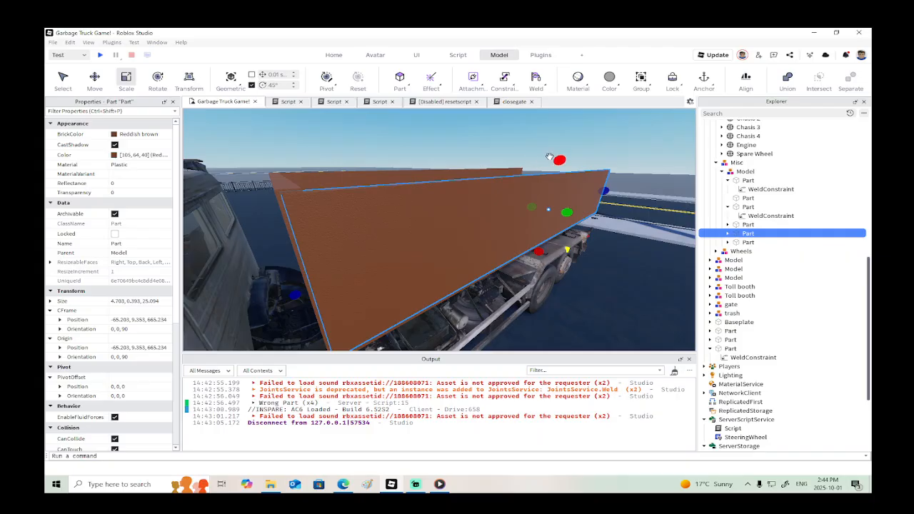
{"action": "left_click_drag", "start_coordinate": [554, 159], "coordinate": [557, 159]}
{"action": "key", "text": "s"}
{"action": "right_click_drag", "start_coordinate": [557, 160], "coordinate": [556, 161]}
{"action": "key", "text": "d"}
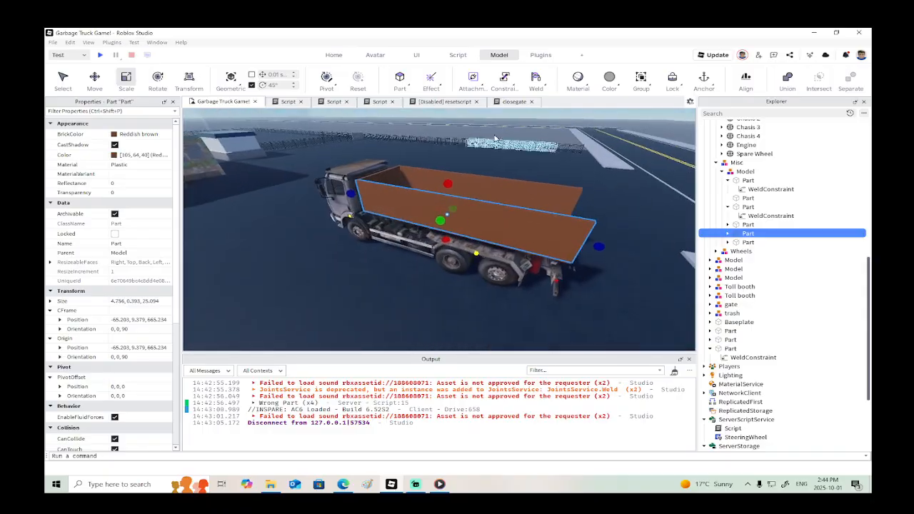
Step: Playtest the game, enter the truck, drive it forward and turn to test the walled cargo bed, and stop the test
{"action": "key", "text": "s"}
{"action": "key", "text": "a"}
{"action": "left_click", "coordinate": [99, 55]}
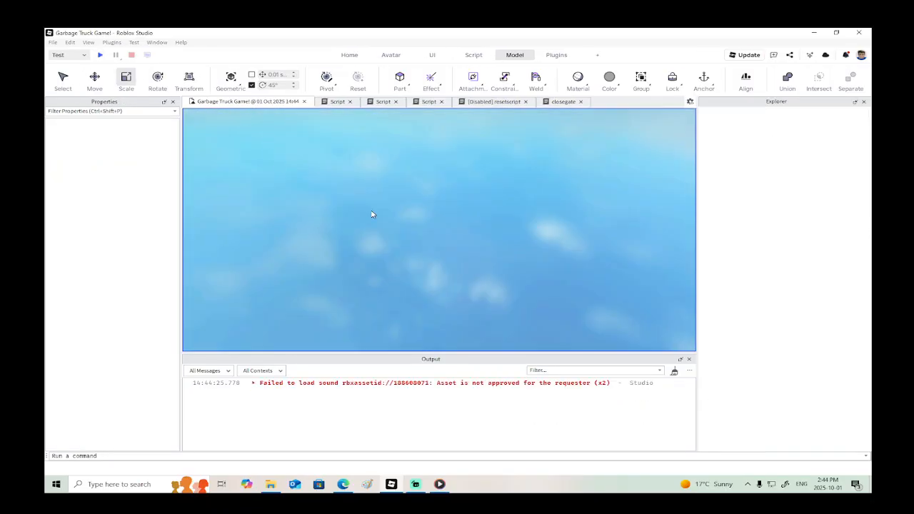
{"action": "key", "text": "w"}
{"action": "right_click_drag", "start_coordinate": [519, 223], "coordinate": [519, 224]}
{"action": "key", "text": "w"}
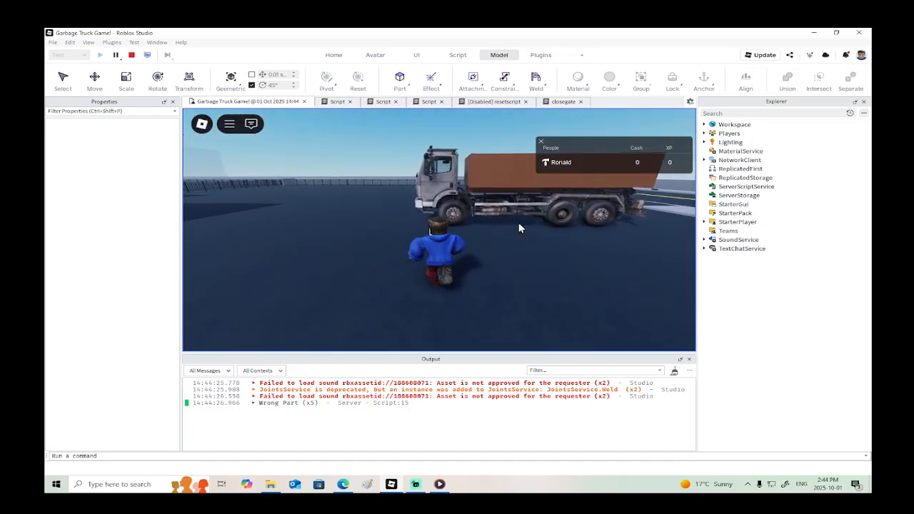
{"action": "key", "text": "e"}
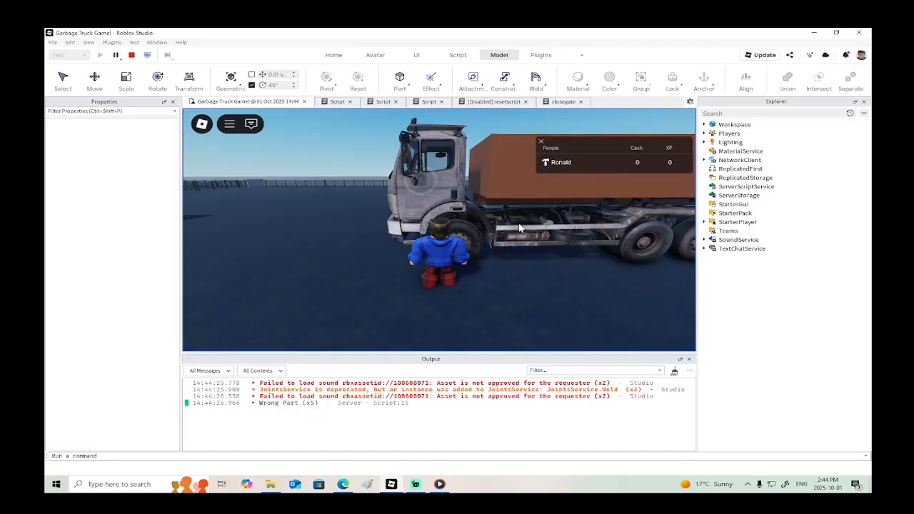
{"action": "right_click_drag", "start_coordinate": [516, 227], "coordinate": [516, 227]}
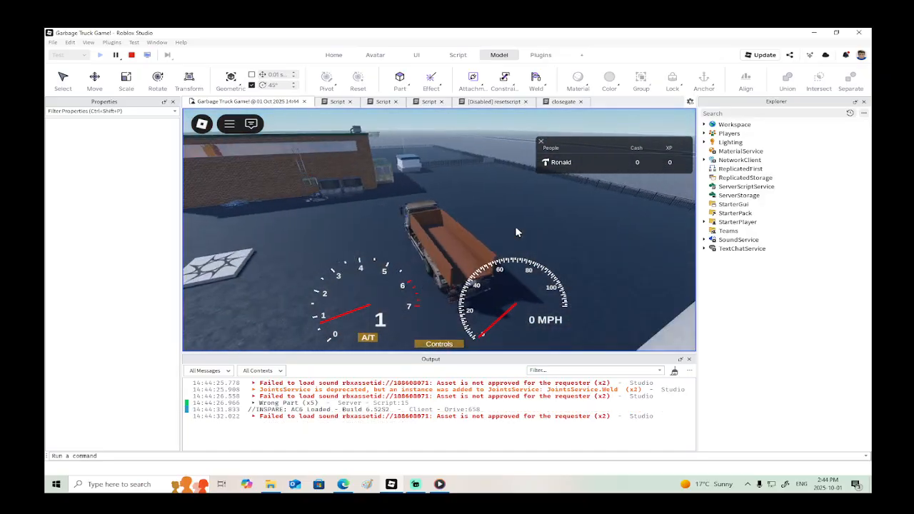
{"action": "key", "text": "w"}
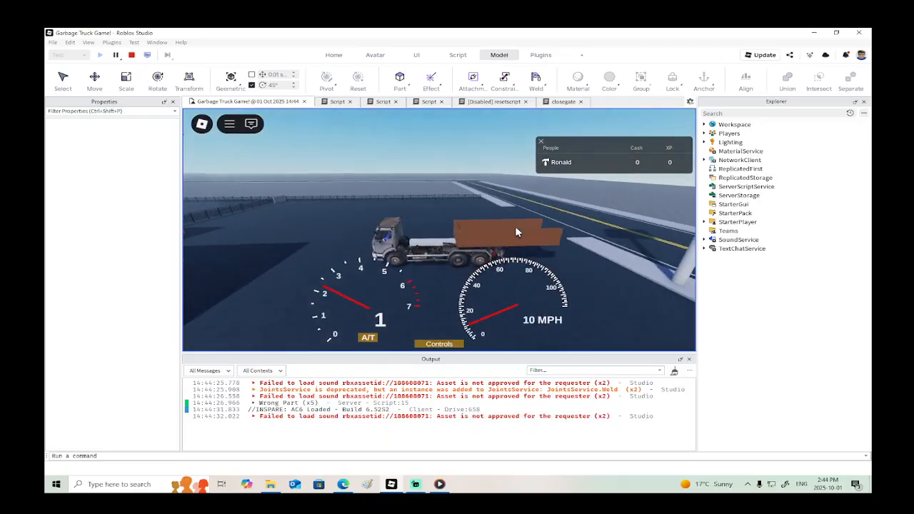
{"action": "key", "text": "d"}
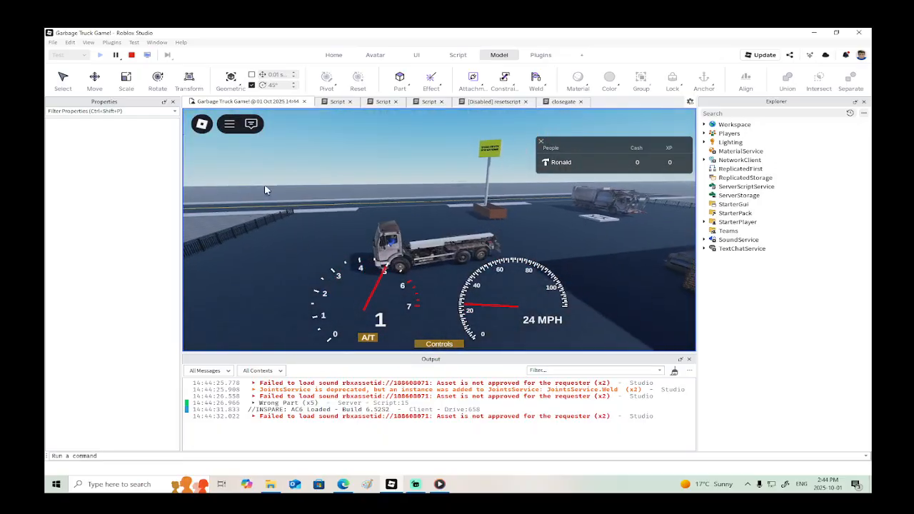
{"action": "left_click", "coordinate": [132, 56]}
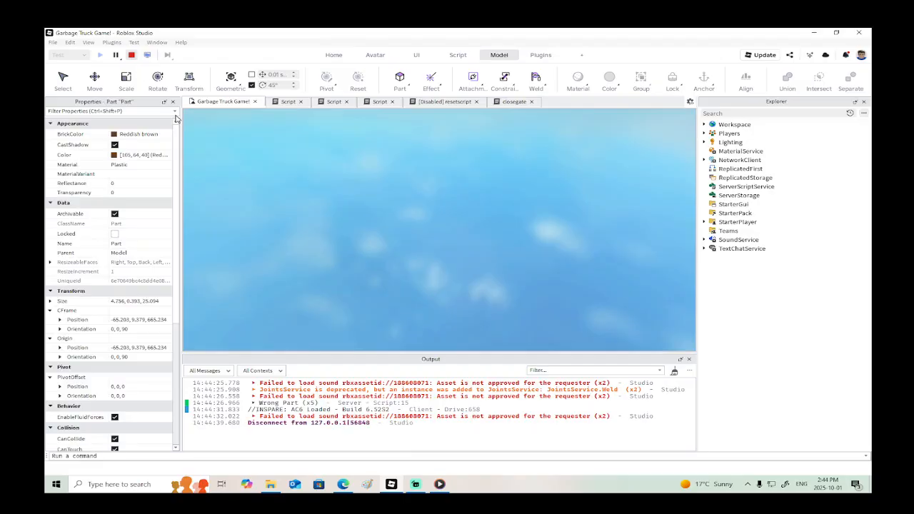
Step: Select the long grey part beneath the cargo bed from the truck's rear
{"action": "right_click_drag", "start_coordinate": [502, 253], "coordinate": [457, 247]}
{"action": "scroll", "coordinate": [502, 253], "scroll_direction": "up", "scroll_amount": 3}
{"action": "key", "text": "d"}
{"action": "left_click", "coordinate": [417, 220]}
{"action": "right_click_drag", "start_coordinate": [418, 220], "coordinate": [417, 221]}
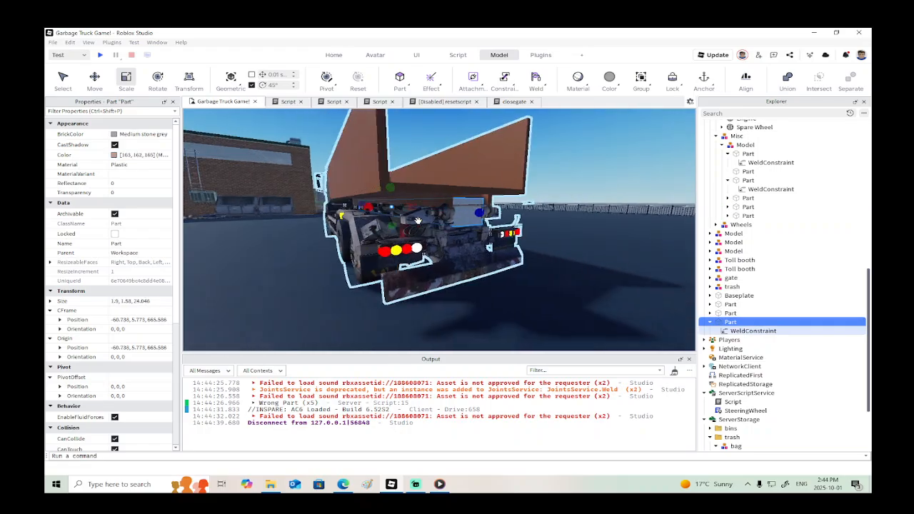
{"action": "key", "text": "a"}
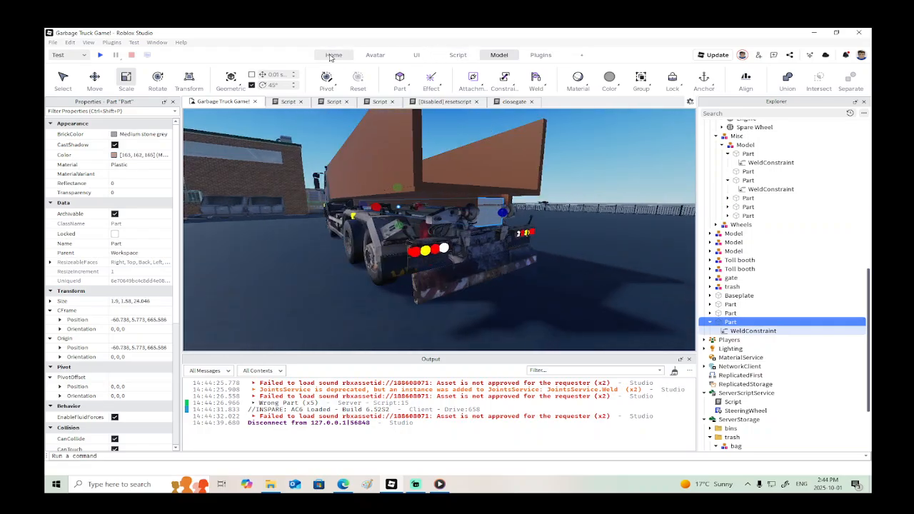
Step: Start a hinge constraint and place its first attachment near the cab end of the grey part beneath the cargo bed
{"action": "left_click", "coordinate": [514, 88]}
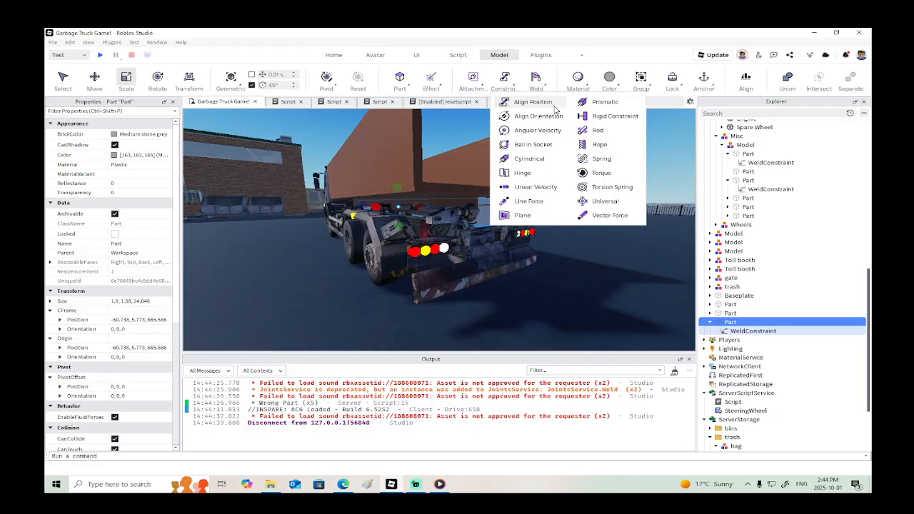
{"action": "left_click", "coordinate": [522, 173]}
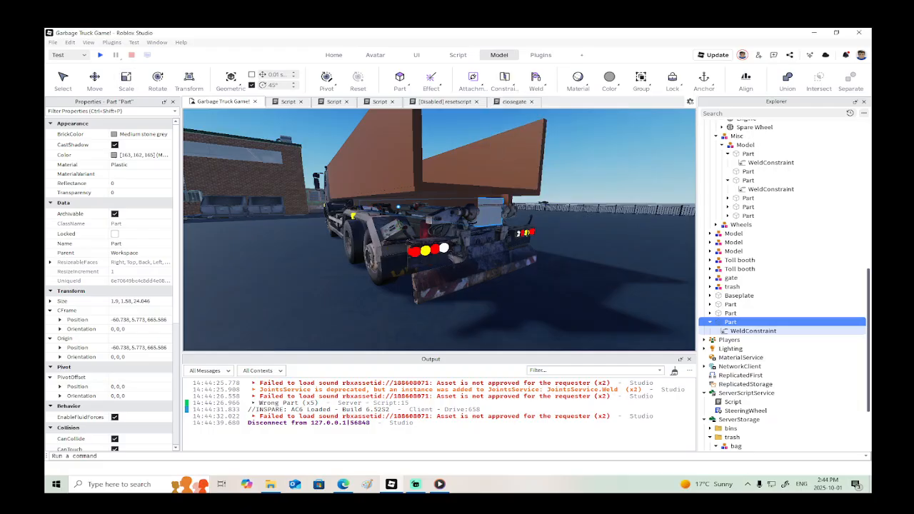
{"action": "scroll", "coordinate": [504, 224], "scroll_direction": "up", "scroll_amount": 5}
{"action": "right_click_drag", "start_coordinate": [503, 223], "coordinate": [506, 220]}
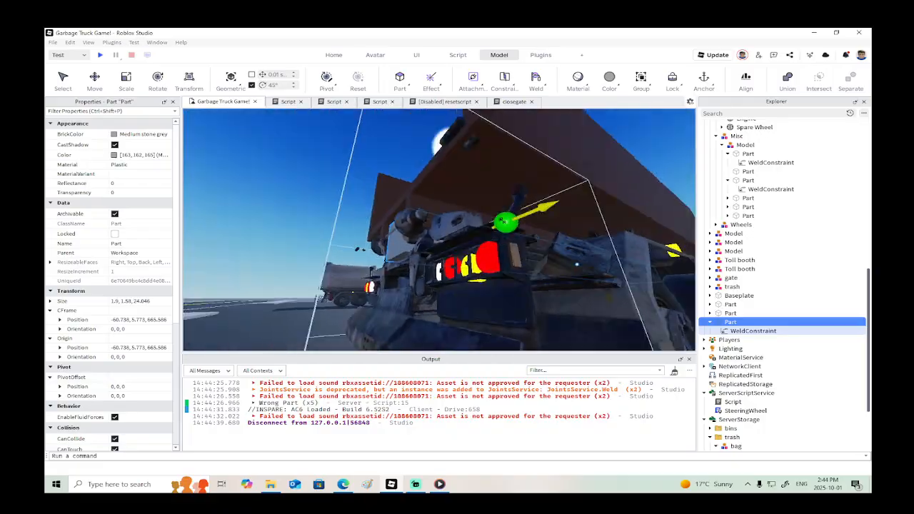
{"action": "scroll", "coordinate": [503, 222], "scroll_direction": "down", "scroll_amount": 10}
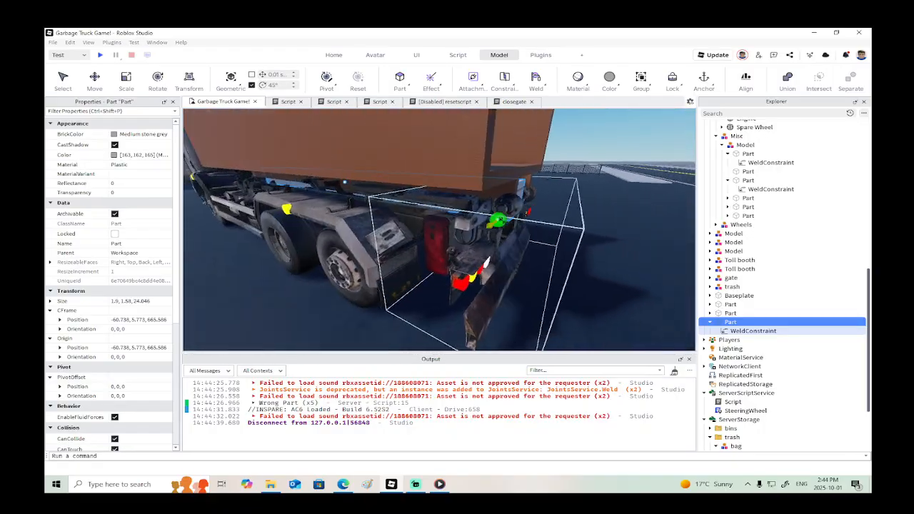
{"action": "scroll", "coordinate": [503, 216], "scroll_direction": "up", "scroll_amount": 2}
{"action": "mouse_move", "coordinate": [503, 217]}
{"action": "right_mouse_down"}
{"action": "mouse_move", "coordinate": [454, 204]}
{"action": "mouse_move", "coordinate": [477, 202]}
{"action": "mouse_move", "coordinate": [420, 201]}
{"action": "right_mouse_up"}
{"action": "scroll", "coordinate": [501, 218], "scroll_direction": "up", "scroll_amount": 2}
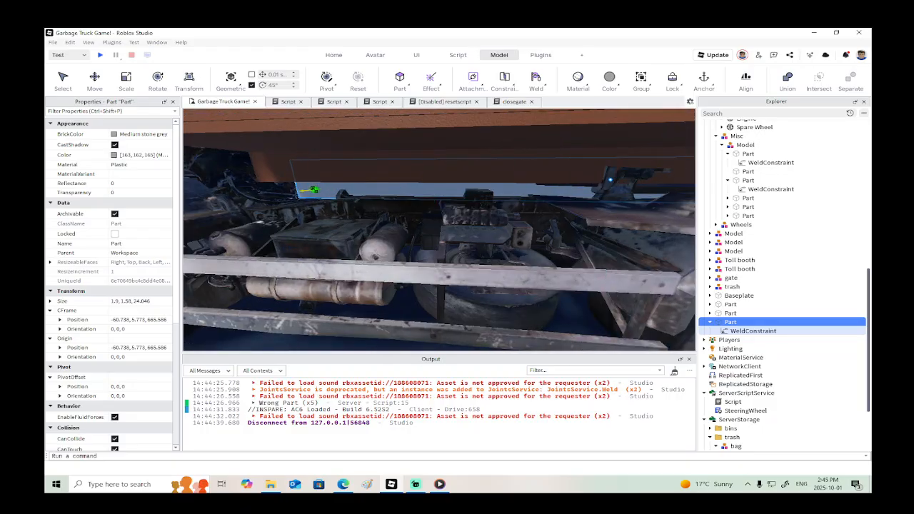
{"action": "left_click", "coordinate": [307, 190]}
Step: Try to place the hinge's second attachment at the rear of the truck
{"action": "right_click_drag", "start_coordinate": [307, 189], "coordinate": [374, 193]}
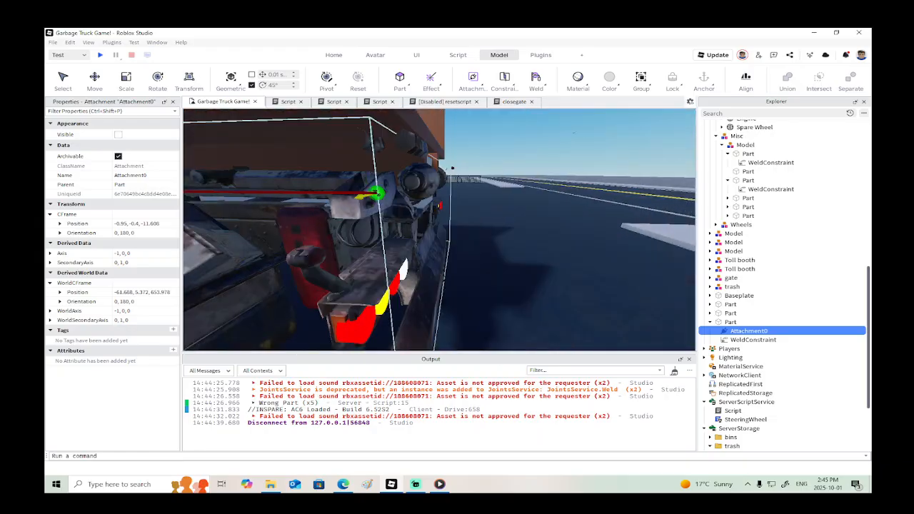
{"action": "scroll", "coordinate": [386, 200], "scroll_direction": "down", "scroll_amount": 2}
{"action": "scroll", "coordinate": [464, 219], "scroll_direction": "up", "scroll_amount": 2}
{"action": "key", "text": "d"}
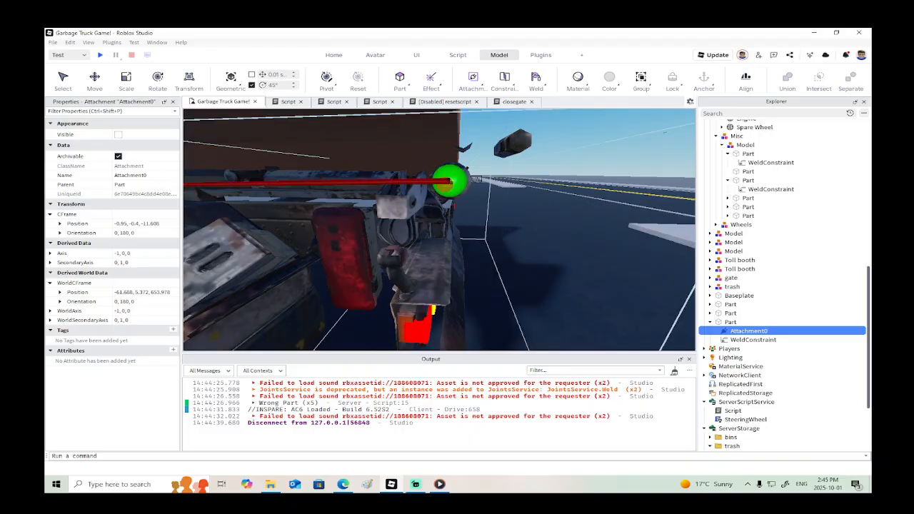
{"action": "scroll", "coordinate": [437, 213], "scroll_direction": "down", "scroll_amount": 2}
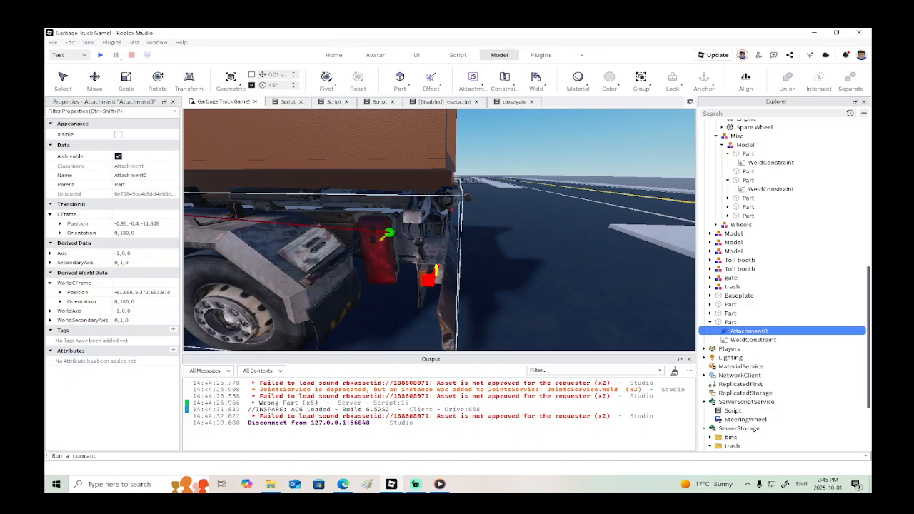
{"action": "right_click_drag", "start_coordinate": [388, 232], "coordinate": [417, 230]}
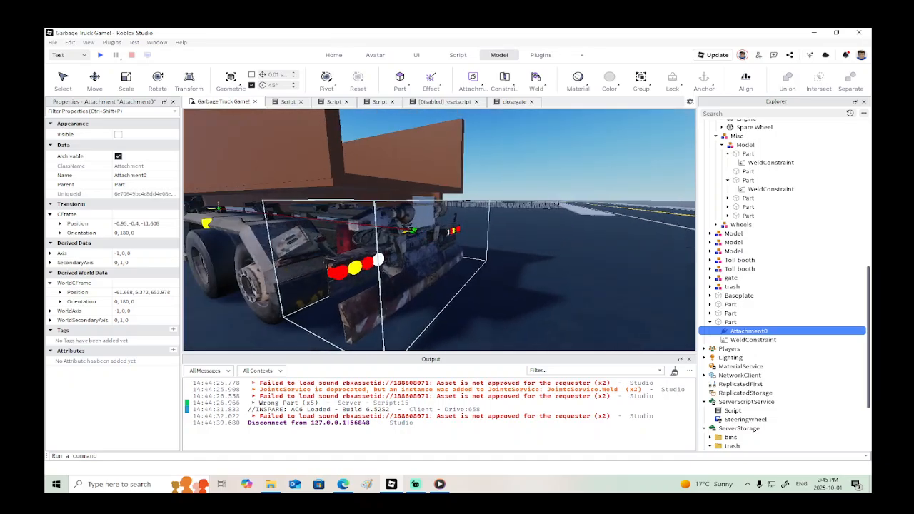
{"action": "key", "text": "Escape"}
Step: Insert an Attachment into the truck's Cargo Rear 2 mesh
{"action": "left_click", "coordinate": [411, 229], "text": "alt"}
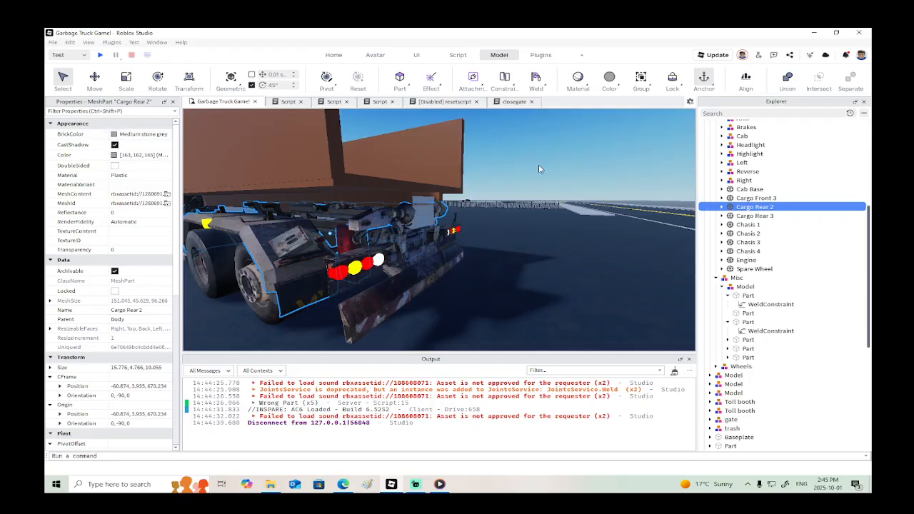
{"action": "right_click", "coordinate": [738, 206]}
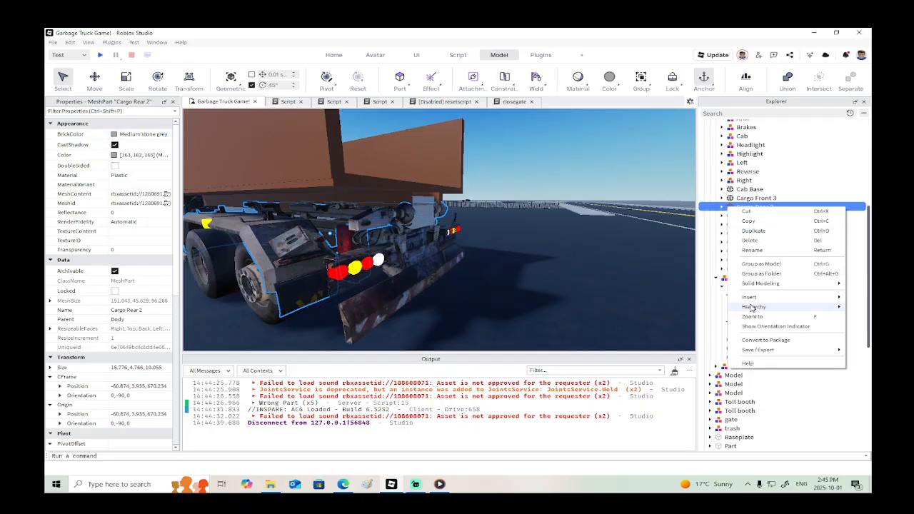
{"action": "mouse_move", "coordinate": [749, 298]}
{"action": "left_click", "coordinate": [664, 307]}
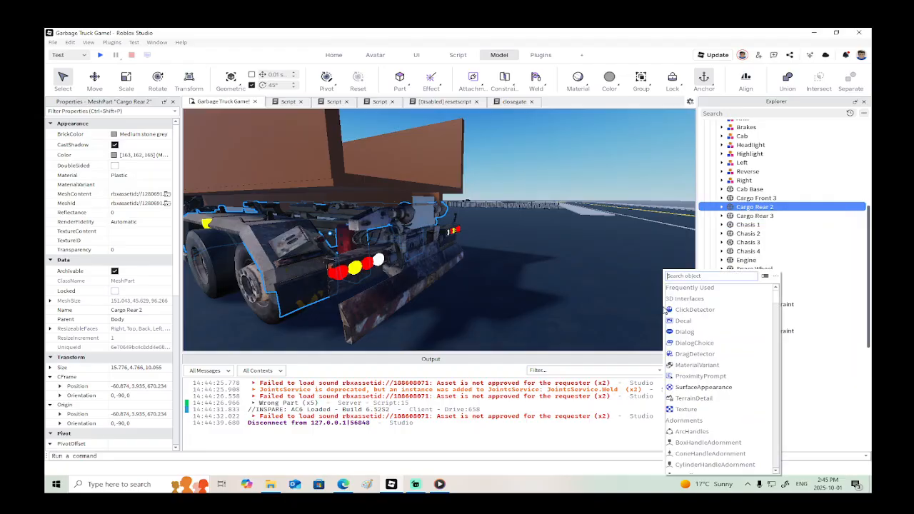
{"action": "type", "text": "atta"}
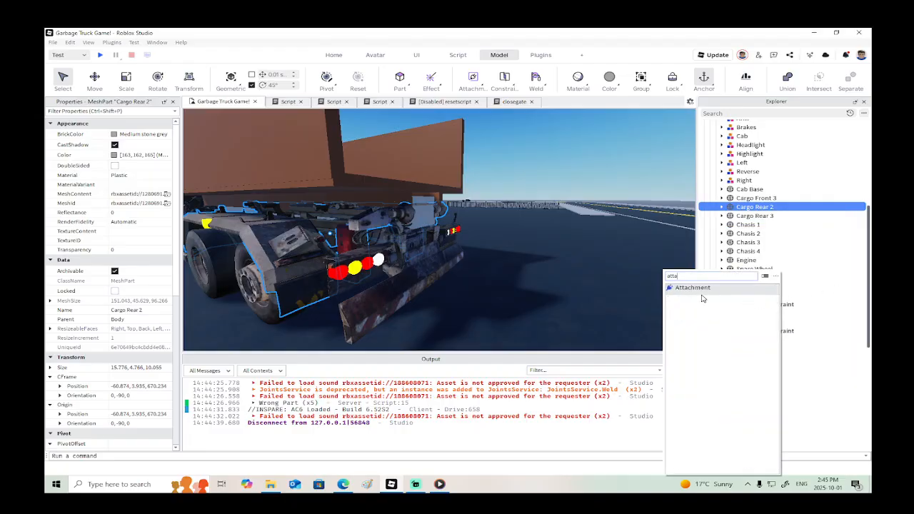
{"action": "left_click", "coordinate": [700, 290]}
Step: Move the new attachment to the truck's rear beneath the cargo bed, at about 7.4, 1.86, 1.55 within Cargo Rear 2
{"action": "right_click_drag", "start_coordinate": [465, 264], "coordinate": [493, 264]}
{"action": "key", "text": "a"}
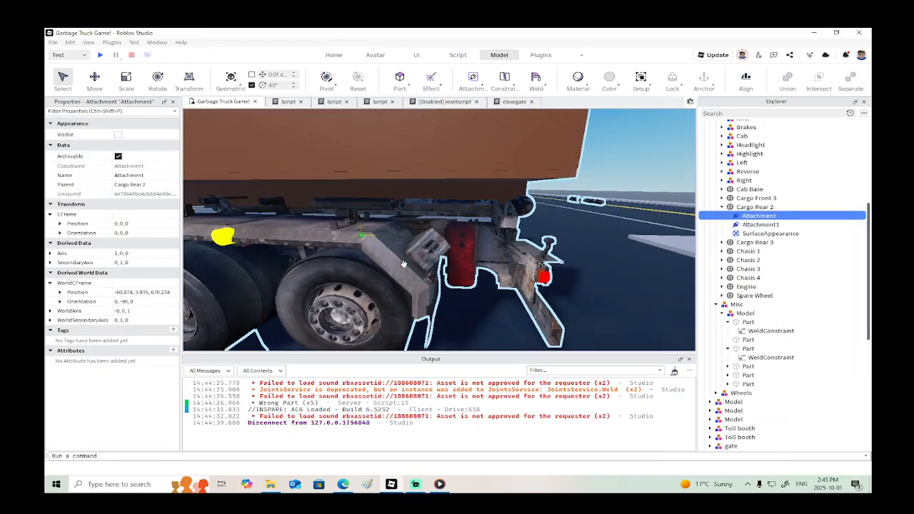
{"action": "left_click", "coordinate": [94, 80]}
{"action": "left_click_drag", "start_coordinate": [409, 239], "coordinate": [553, 242]}
{"action": "right_click_drag", "start_coordinate": [548, 251], "coordinate": [493, 252]}
{"action": "key", "text": "d"}
{"action": "left_click_drag", "start_coordinate": [517, 266], "coordinate": [458, 200]}
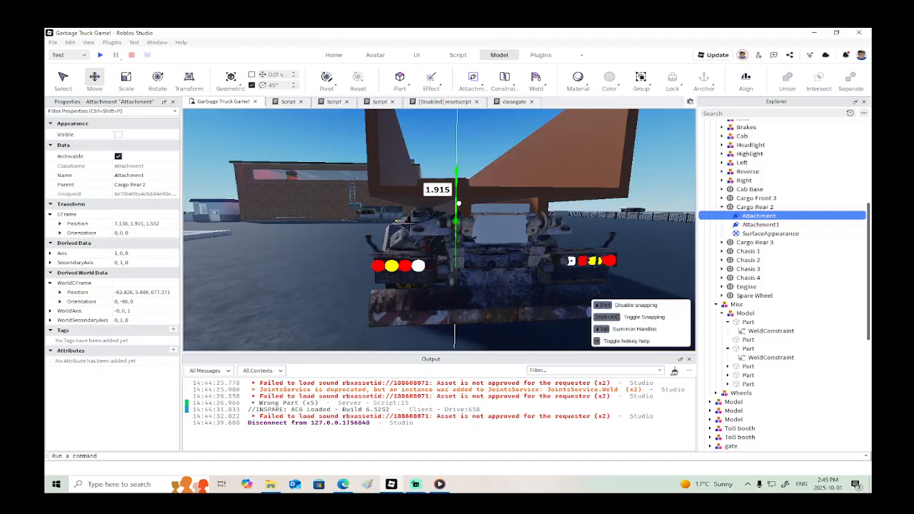
{"action": "key", "text": "a"}
{"action": "key", "text": "w"}
{"action": "right_click_drag", "start_coordinate": [458, 203], "coordinate": [493, 208]}
{"action": "left_click_drag", "start_coordinate": [453, 216], "coordinate": [415, 199]}
Step: Move the grey part's Attachment0 about 25.6 studs toward the truck's rear, just beyond the chassis
{"action": "key", "text": "s"}
{"action": "right_click_drag", "start_coordinate": [415, 199], "coordinate": [414, 199]}
{"action": "key", "text": "a"}
{"action": "key", "text": "w"}
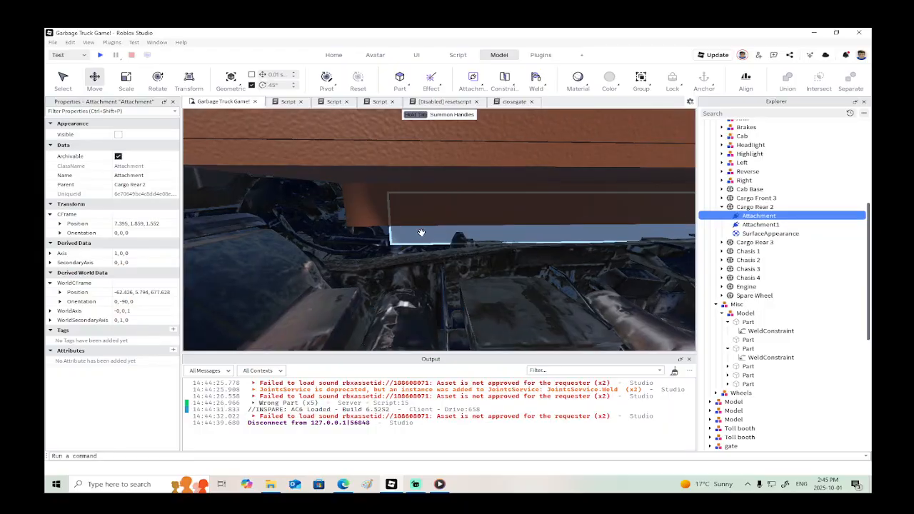
{"action": "left_click", "coordinate": [422, 233]}
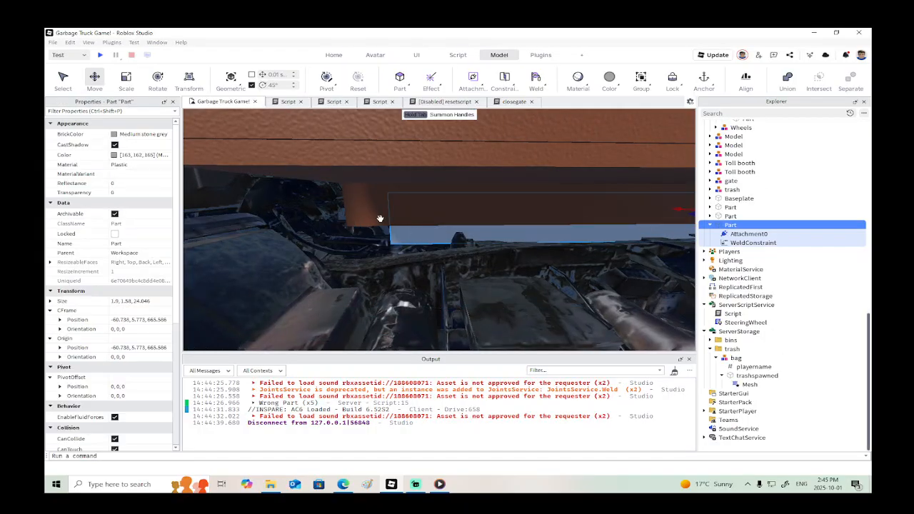
{"action": "left_click", "coordinate": [736, 234]}
{"action": "key", "text": "s"}
{"action": "key", "text": "d"}
{"action": "left_click_drag", "start_coordinate": [479, 232], "coordinate": [537, 233]}
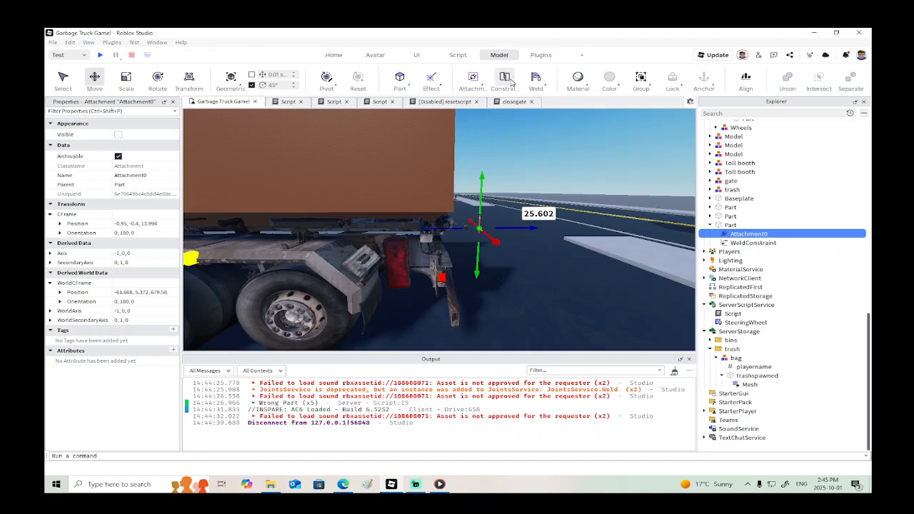
Step: Show constraint details in the view and delete the extra Attachment1 from Cargo Rear 2
{"action": "left_click", "coordinate": [89, 43]}
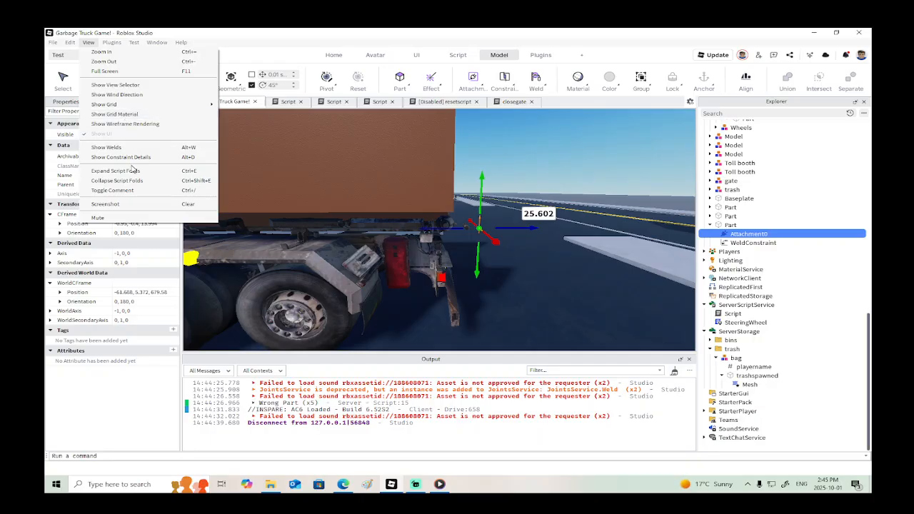
{"action": "left_click", "coordinate": [132, 159]}
{"action": "right_click_drag", "start_coordinate": [532, 269], "coordinate": [531, 268]}
{"action": "key", "text": "d"}
{"action": "key", "text": "s"}
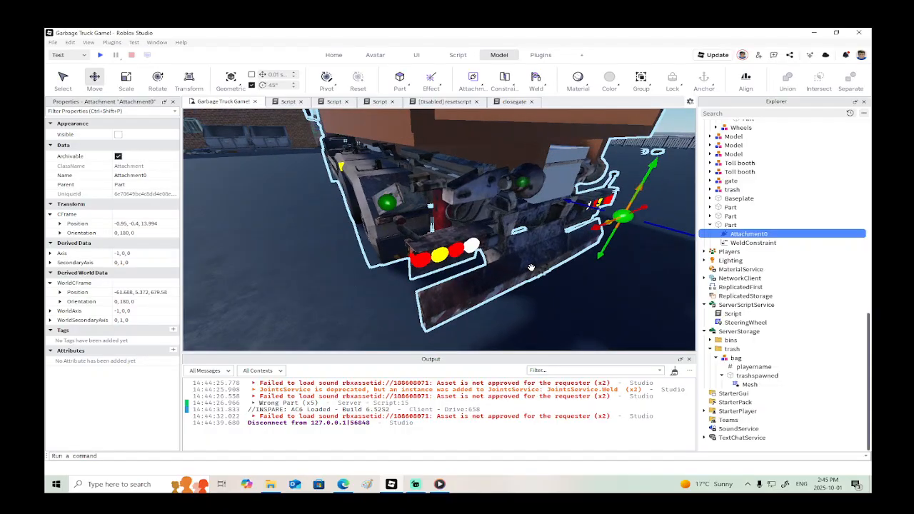
{"action": "left_click", "coordinate": [386, 203]}
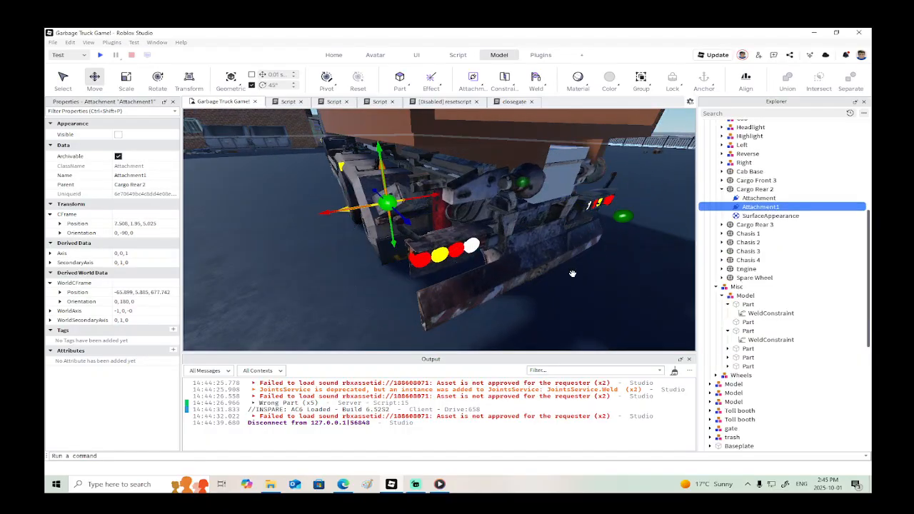
{"action": "key", "text": "Delete"}
Step: Try to connect the grey part's Attachment0 to Cargo Rear 2's attachment with a hinge constraint
{"action": "right_click_drag", "start_coordinate": [572, 274], "coordinate": [571, 274]}
{"action": "right_click_drag", "start_coordinate": [420, 185], "coordinate": [421, 184]}
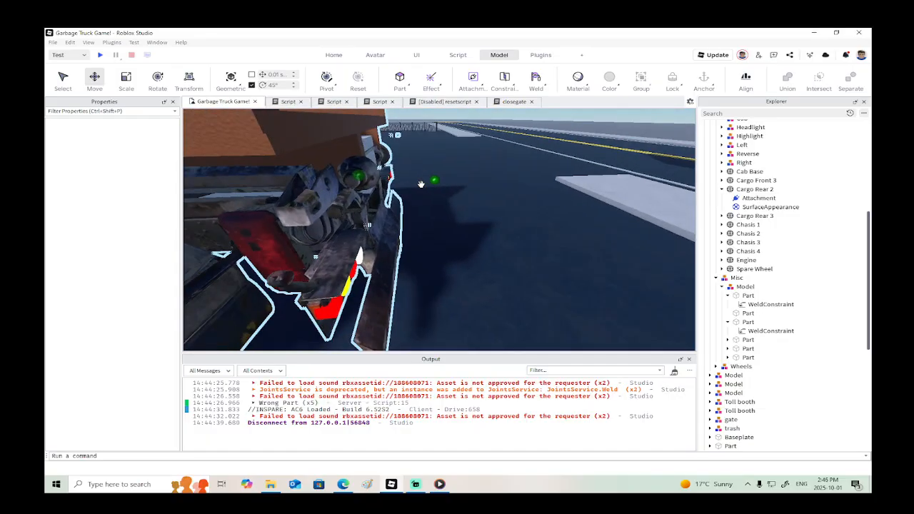
{"action": "left_click", "coordinate": [434, 180]}
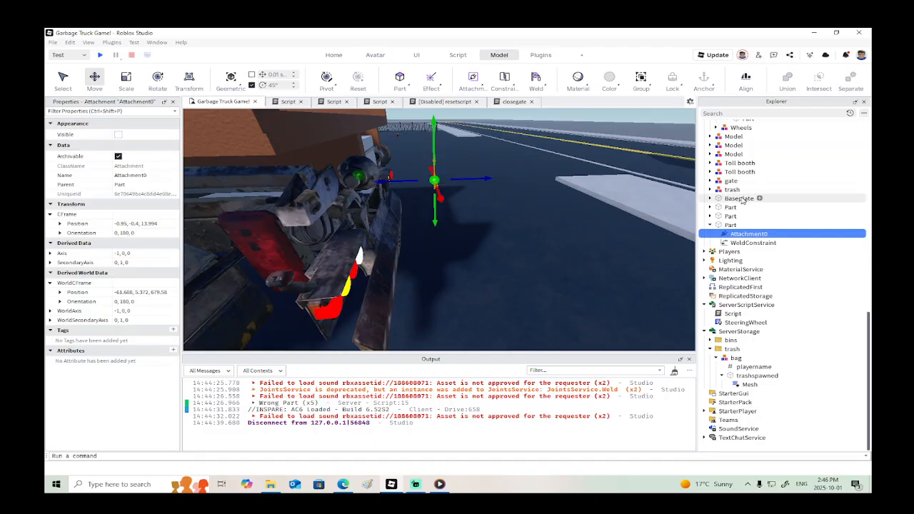
{"action": "left_click", "coordinate": [507, 81]}
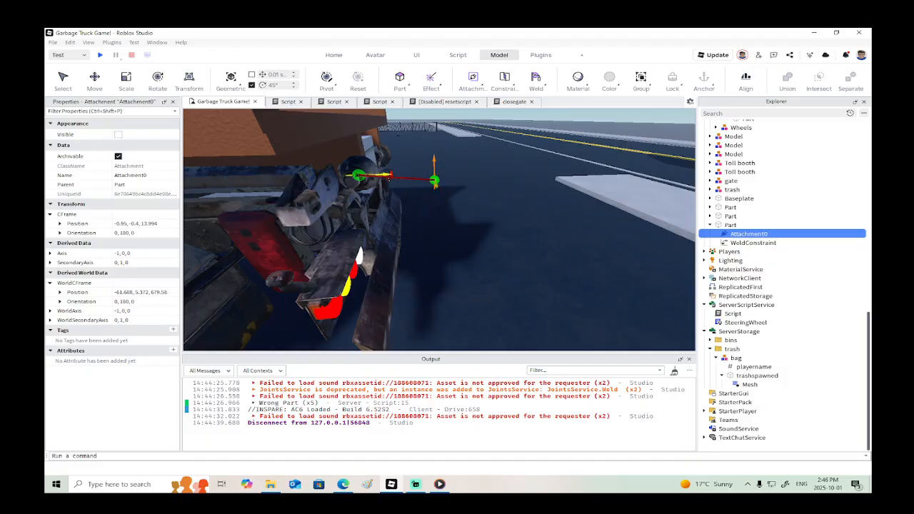
{"action": "left_click", "coordinate": [359, 174]}
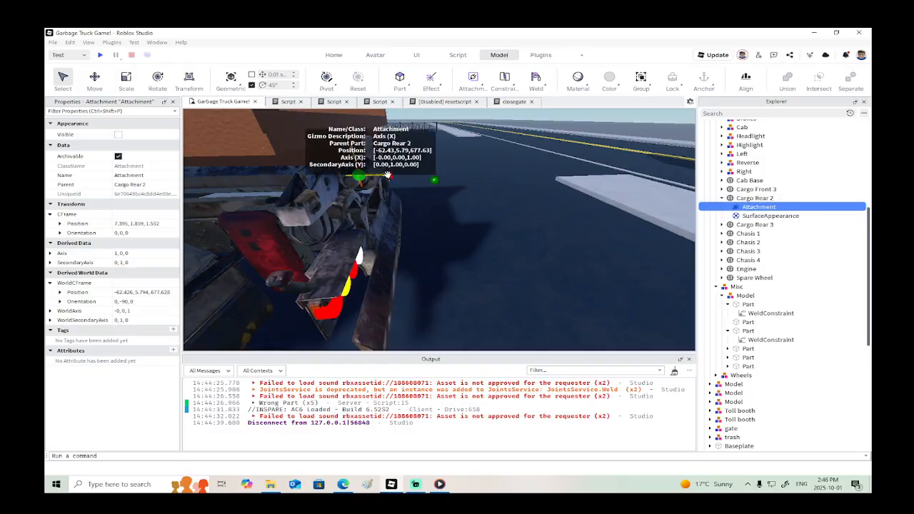
{"action": "left_click", "coordinate": [742, 199]}
{"action": "left_click", "coordinate": [750, 207]}
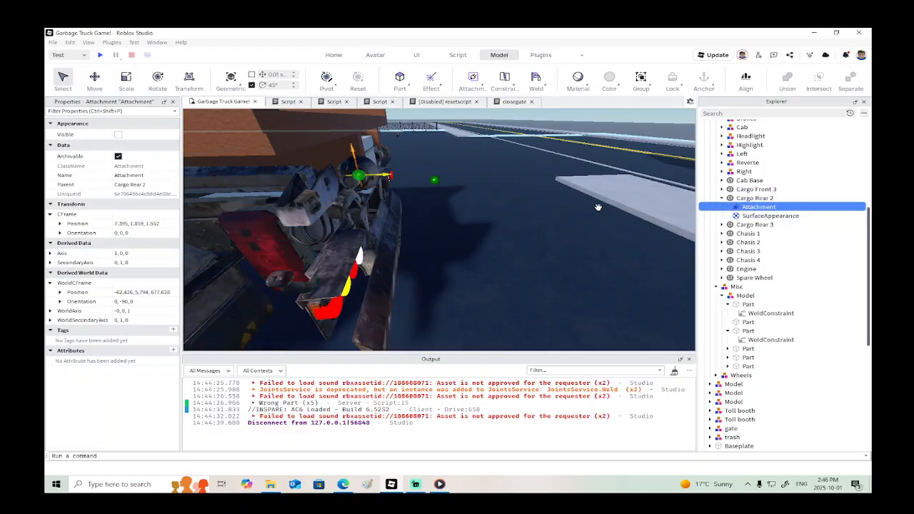
Step: Delete the WeldConstraint from the grey part beneath the cargo bed
{"action": "key", "text": "f"}
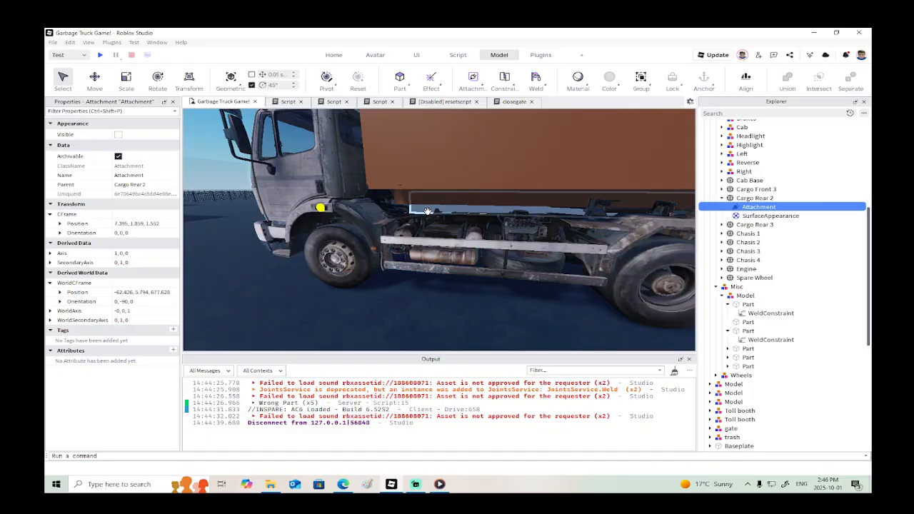
{"action": "left_click", "coordinate": [426, 210]}
{"action": "left_click", "coordinate": [743, 245]}
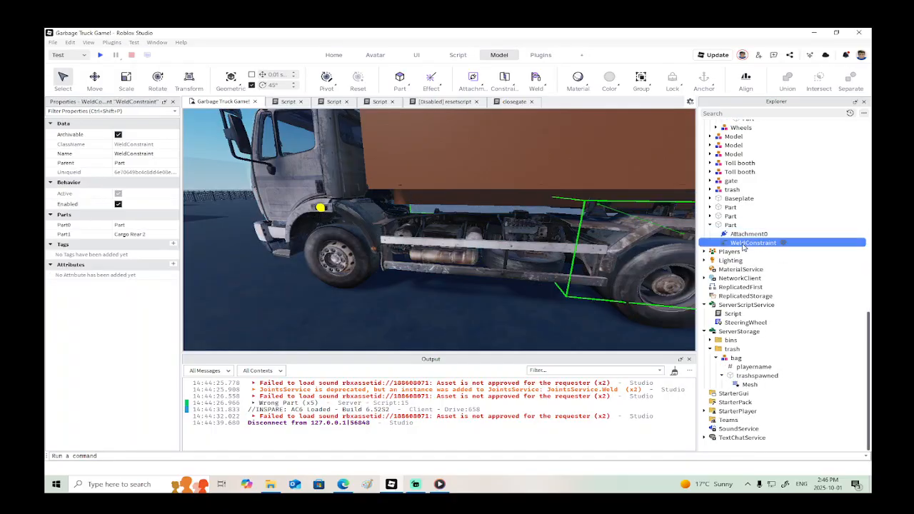
{"action": "key", "text": "Delete"}
Step: Create a hinge constraint from the grey part's Attachment0 to the attachment on Cargo Rear 2
{"action": "right_click_drag", "start_coordinate": [561, 222], "coordinate": [561, 222]}
{"action": "scroll", "coordinate": [485, 201], "scroll_direction": "up", "scroll_amount": 2}
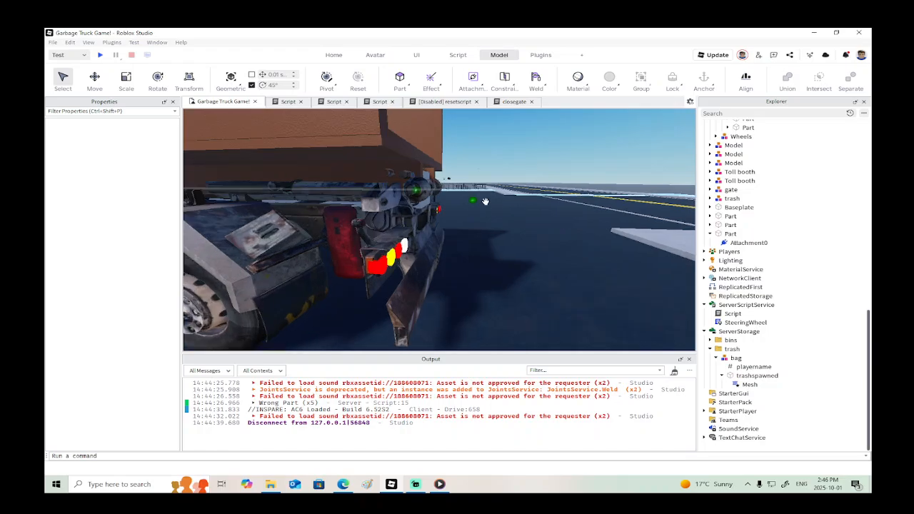
{"action": "left_click", "coordinate": [473, 200]}
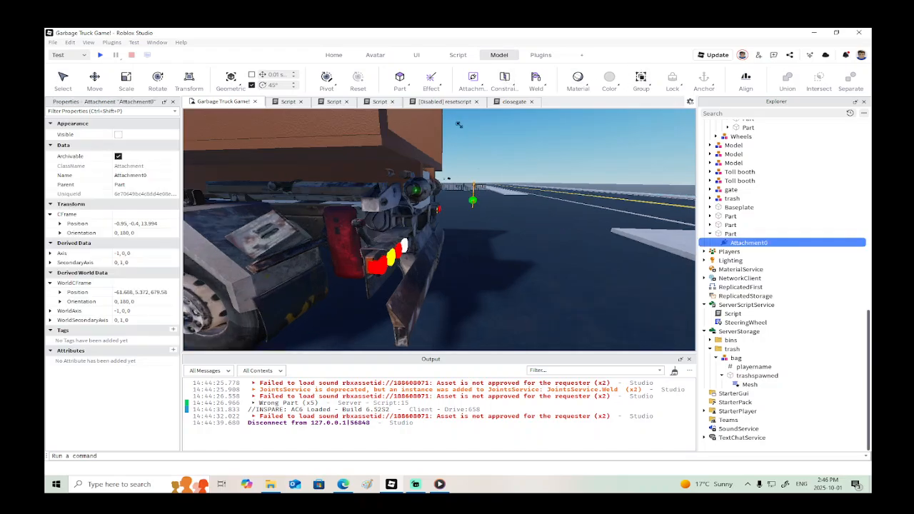
{"action": "left_click", "coordinate": [415, 190]}
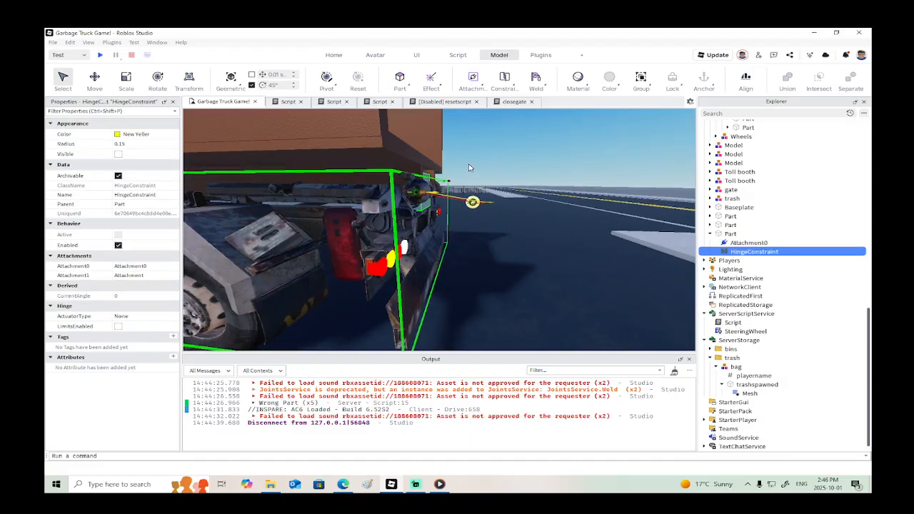
Step: Rotate Cargo Rear 2's attachment 90 degrees about its vertical axis to an orientation of 0, -90, 0
{"action": "right_click_drag", "start_coordinate": [469, 166], "coordinate": [469, 164]}
{"action": "scroll", "coordinate": [469, 163], "scroll_direction": "up", "scroll_amount": 3}
{"action": "scroll", "coordinate": [470, 164], "scroll_direction": "down", "scroll_amount": 3}
{"action": "scroll", "coordinate": [457, 163], "scroll_direction": "up", "scroll_amount": 3}
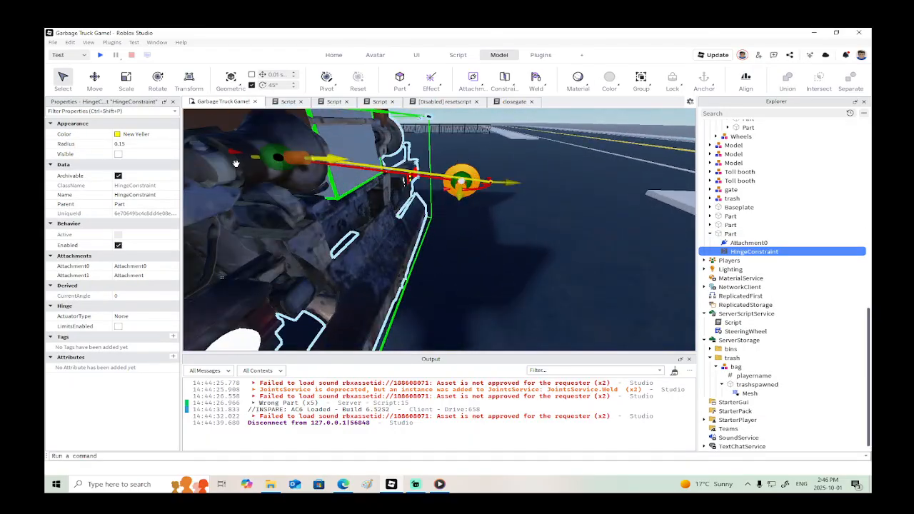
{"action": "left_click", "coordinate": [273, 155]}
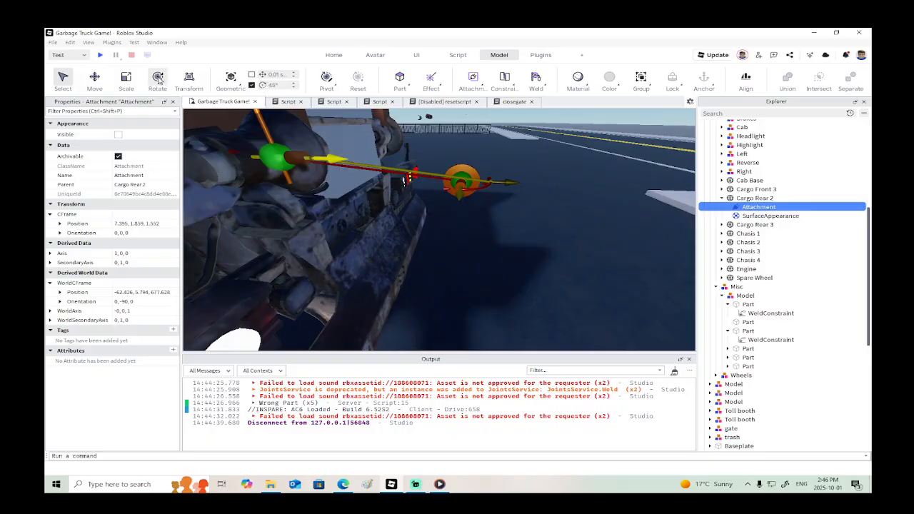
{"action": "left_click", "coordinate": [158, 78]}
{"action": "left_click_drag", "start_coordinate": [270, 167], "coordinate": [246, 160]}
{"action": "key", "text": "w"}
{"action": "right_click_drag", "start_coordinate": [247, 160], "coordinate": [247, 160]}
{"action": "key", "text": "s"}
{"action": "key", "text": "w"}
{"action": "key", "text": "s"}
{"action": "key", "text": "w"}
{"action": "key", "text": "s"}
{"action": "key", "text": "w"}
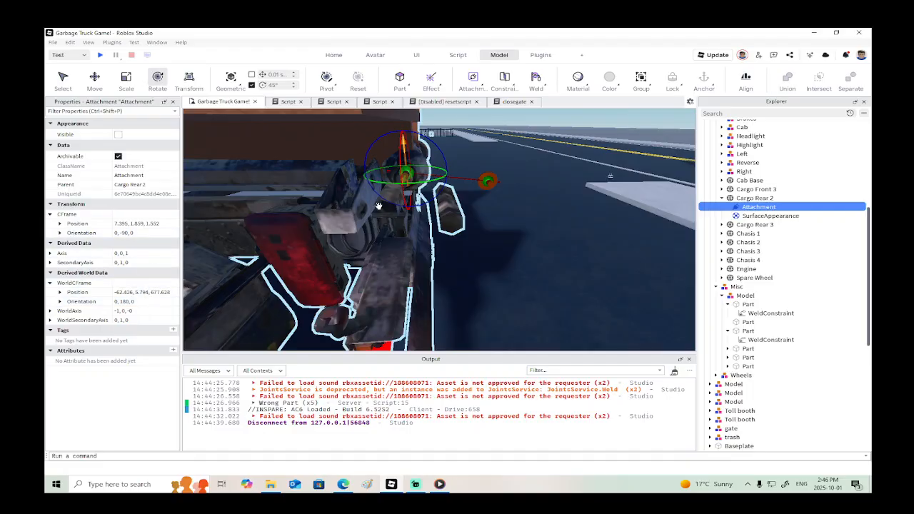
{"action": "left_click", "coordinate": [166, 225]}
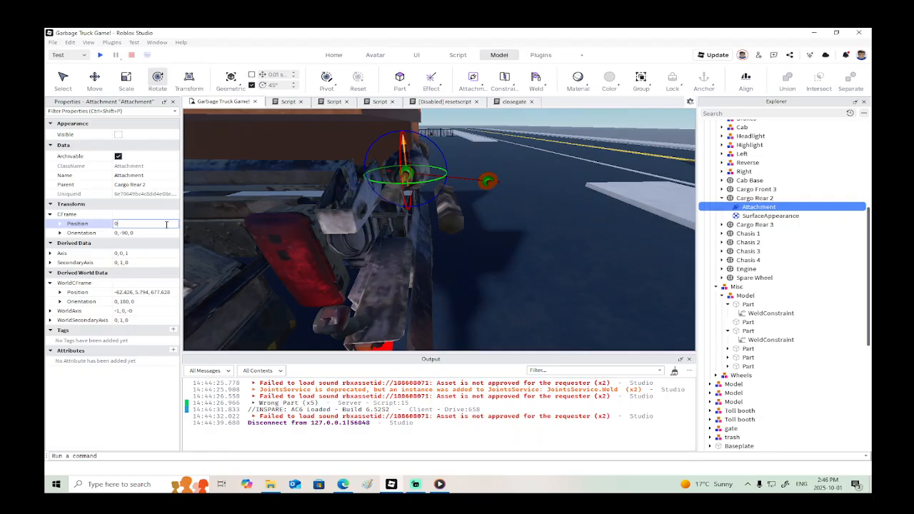
{"action": "key", "text": "Return"}
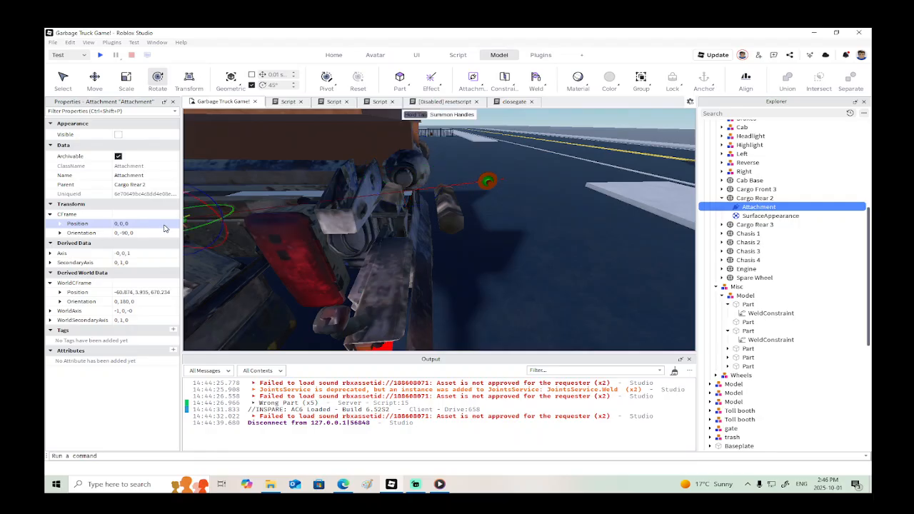
{"action": "key", "text": "ctrl+z"}
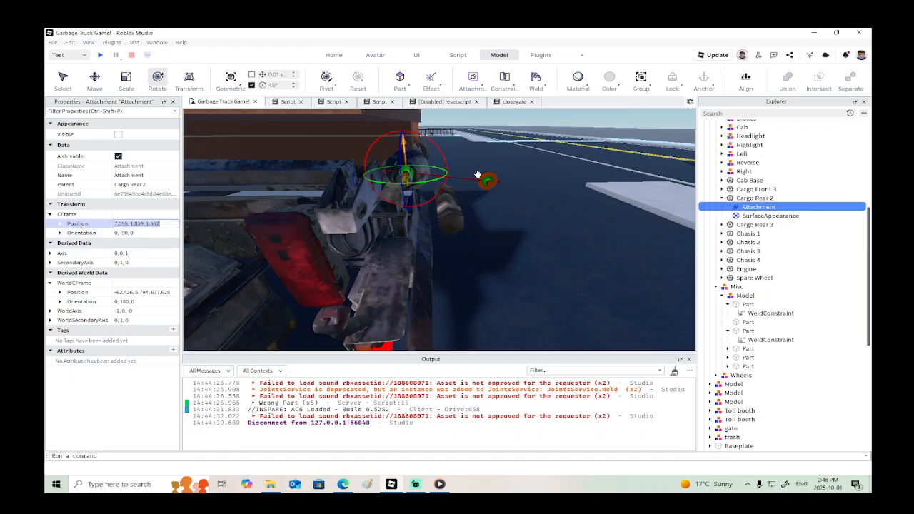
Step: Try to place the grey part's Attachment0 at the local position 7.395, 1.859, 1.552 copied from Cargo Rear 2's attachment
{"action": "left_click", "coordinate": [488, 182]}
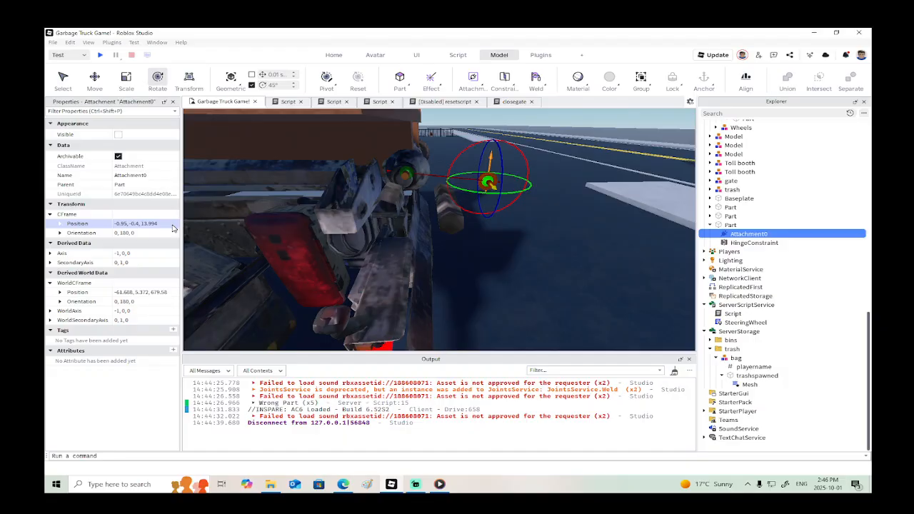
{"action": "key", "text": "Return"}
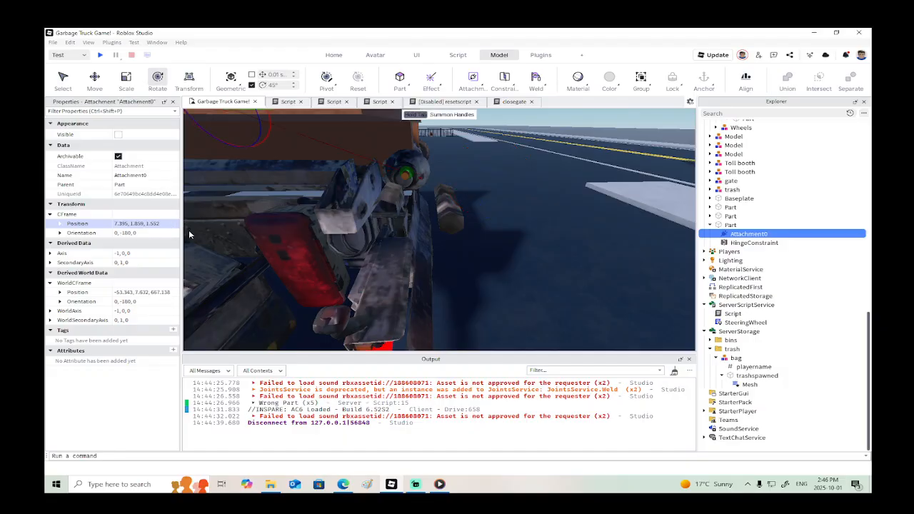
Step: Set Attachment0's world position to that of Cargo Rear 2's attachment, -62.426, 5.794, 677.628, and check the HingeConstraint
{"action": "left_click", "coordinate": [405, 174]}
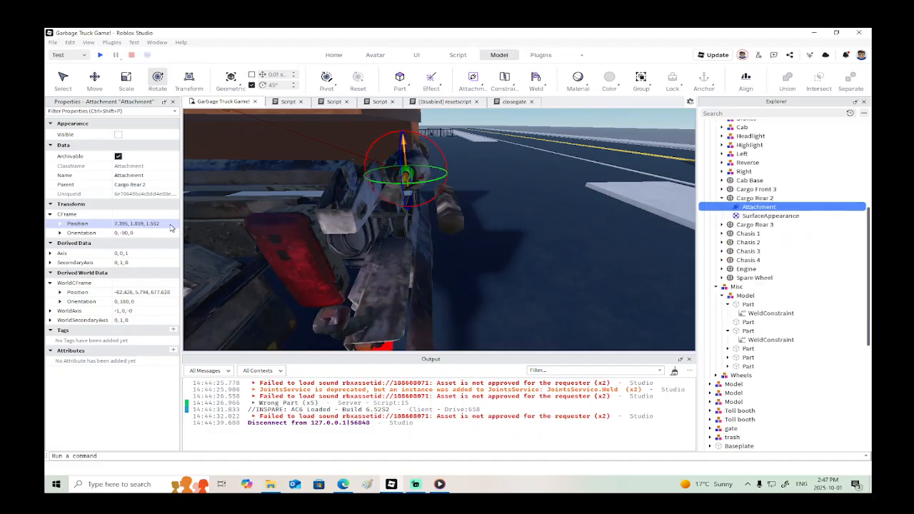
{"action": "left_click", "coordinate": [154, 292]}
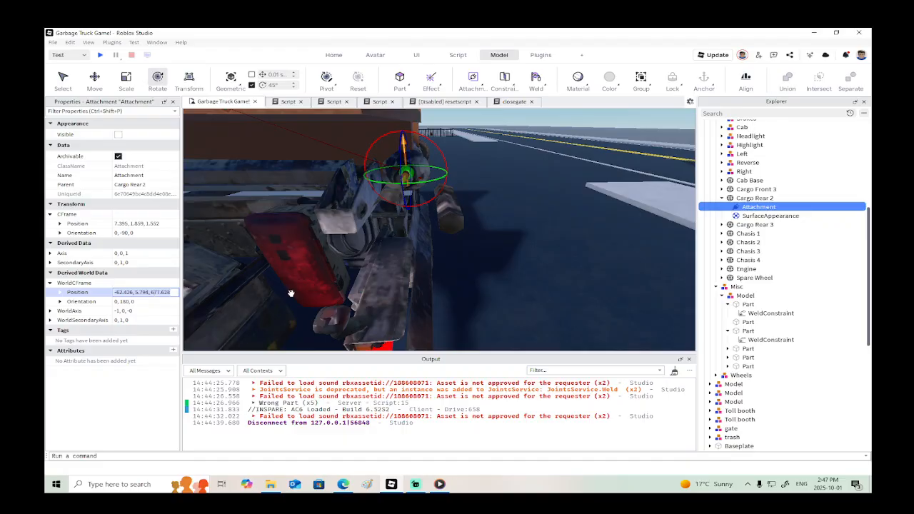
{"action": "right_click_drag", "start_coordinate": [579, 270], "coordinate": [580, 270]}
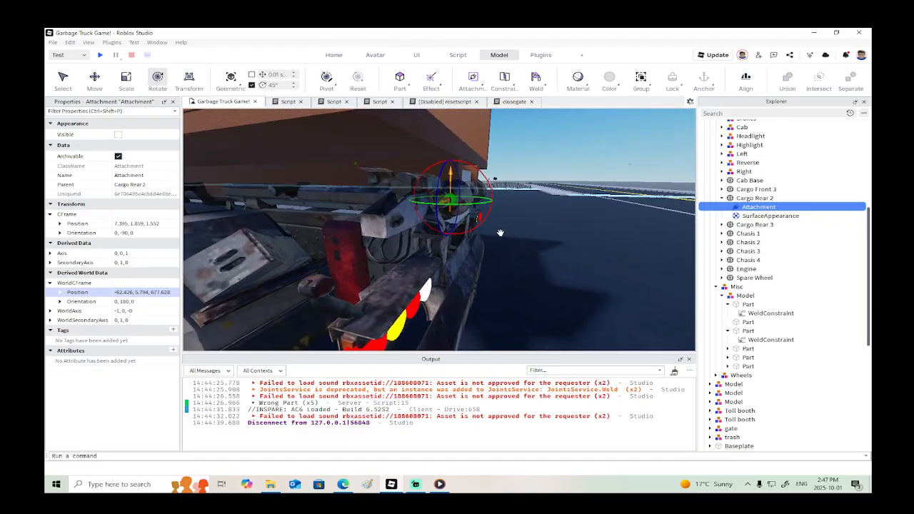
{"action": "left_click", "coordinate": [354, 162]}
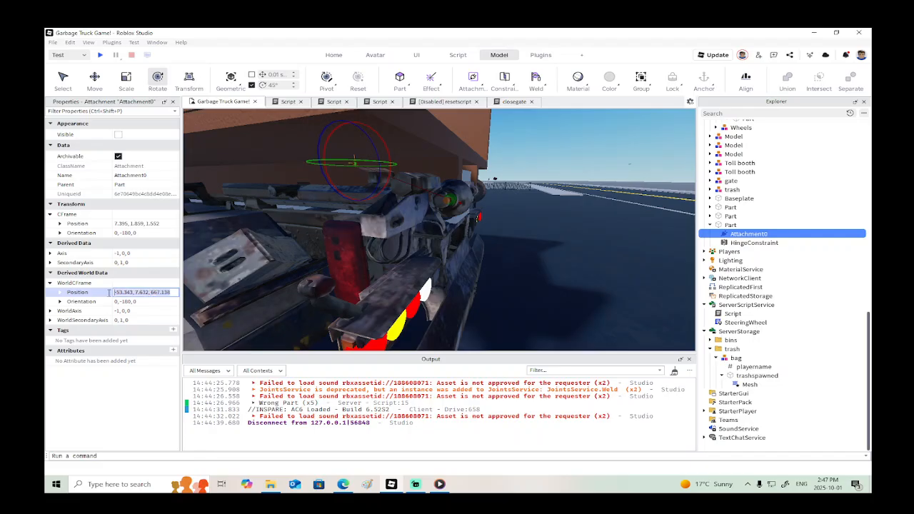
{"action": "key", "text": "Return"}
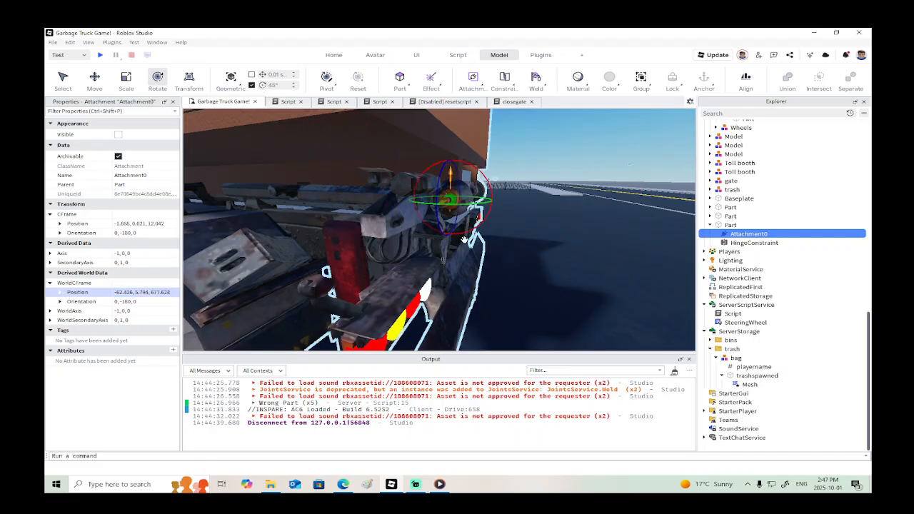
{"action": "right_click_drag", "start_coordinate": [540, 236], "coordinate": [541, 236]}
{"action": "left_click", "coordinate": [755, 243]}
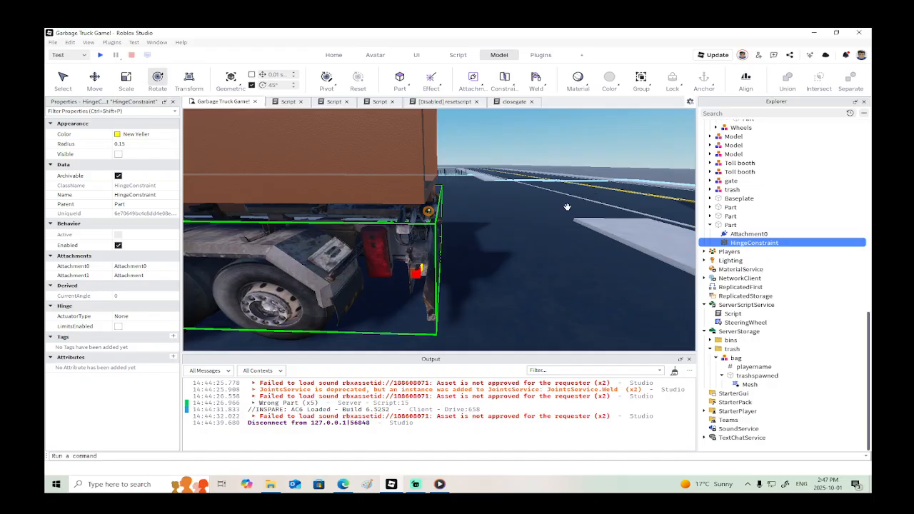
{"action": "scroll", "coordinate": [566, 208], "scroll_direction": "down", "scroll_amount": 5}
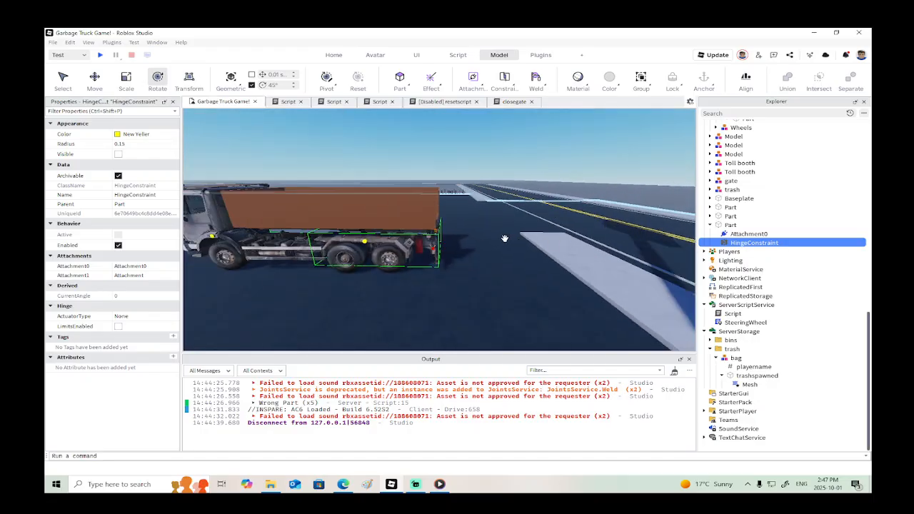
Step: Move the grey part with the HingeConstraint into the Model inside Misc and rename it base
{"action": "left_click", "coordinate": [419, 220]}
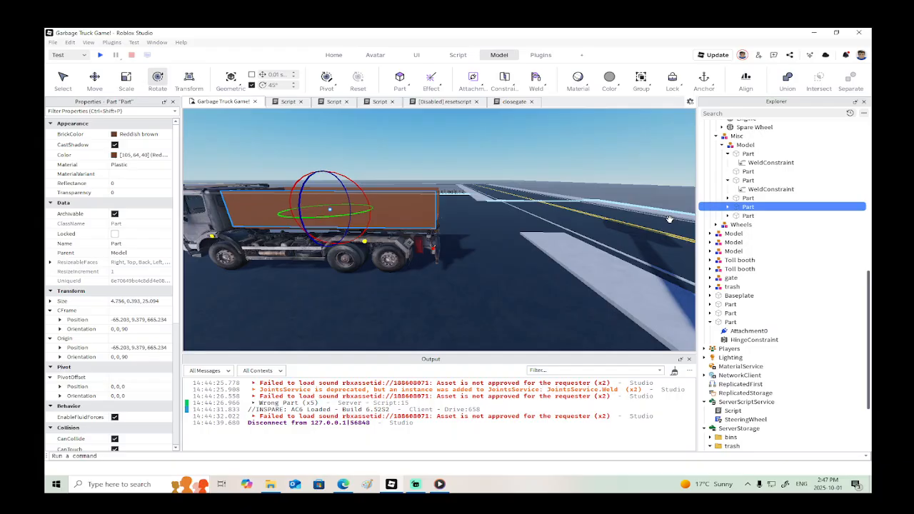
{"action": "left_click", "coordinate": [743, 323]}
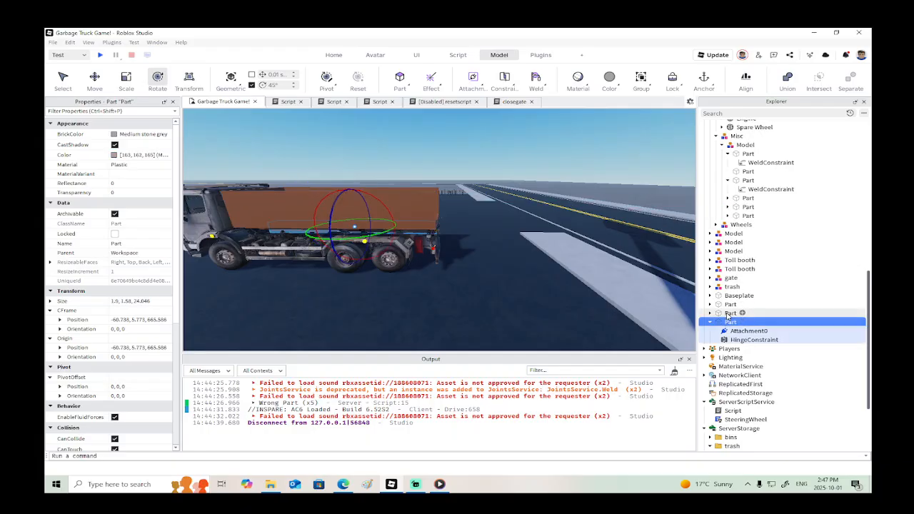
{"action": "left_click", "coordinate": [729, 314]}
{"action": "left_click", "coordinate": [727, 322]}
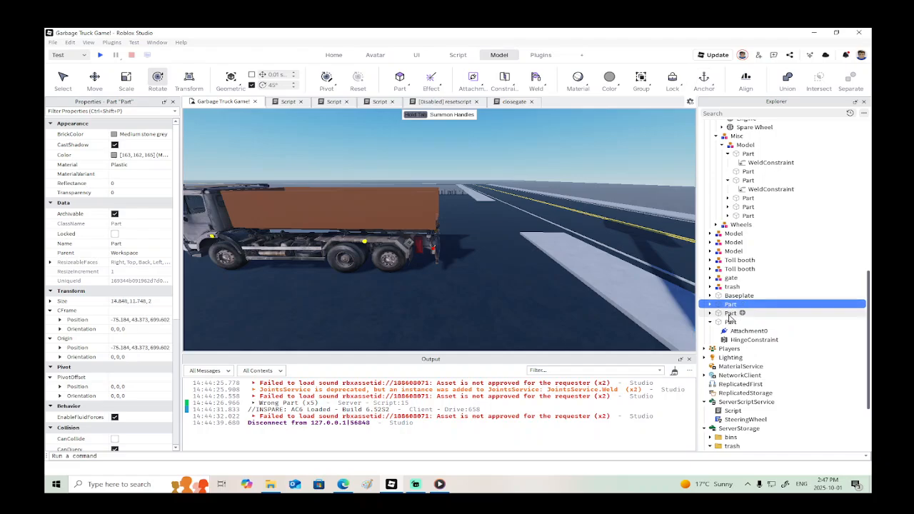
{"action": "left_click_drag", "start_coordinate": [727, 324], "coordinate": [739, 146]}
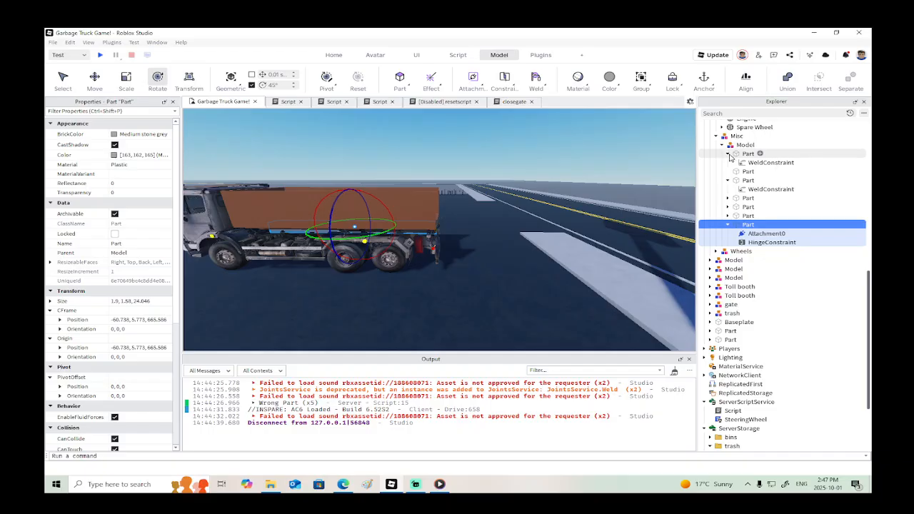
{"action": "double_click", "coordinate": [749, 225]}
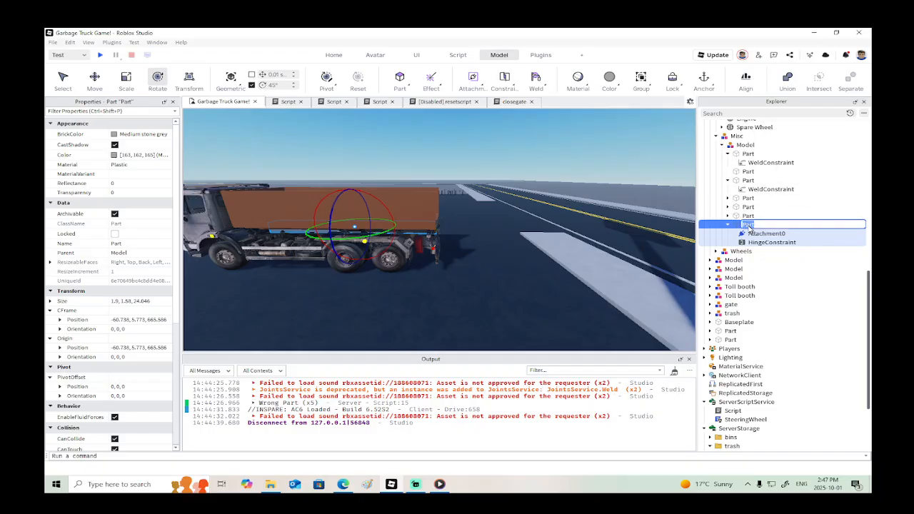
{"action": "type", "text": "base"}
{"action": "key", "text": "Return"}
Step: Union the six brown cargo bed parts in the Misc model, leaving out base
{"action": "left_click", "coordinate": [747, 215]}
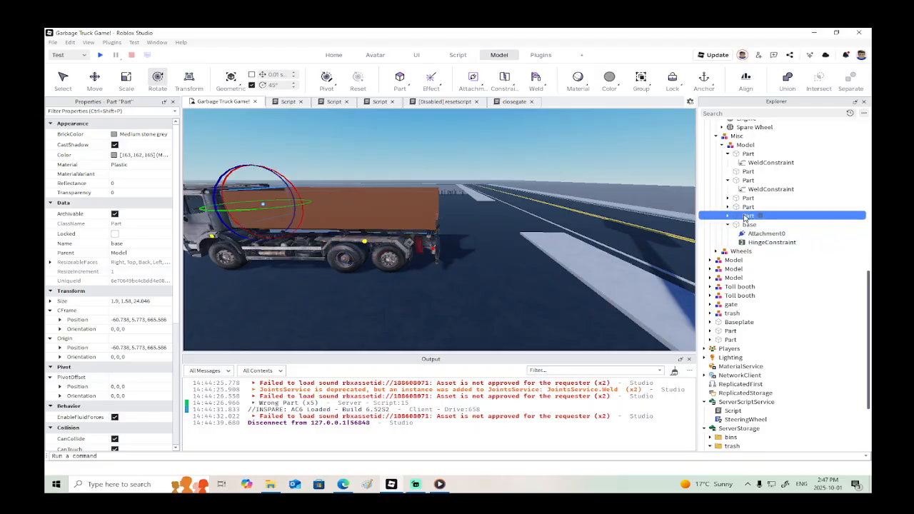
{"action": "left_click", "coordinate": [747, 207], "text": "shift"}
{"action": "left_click", "coordinate": [739, 199], "text": "ctrl"}
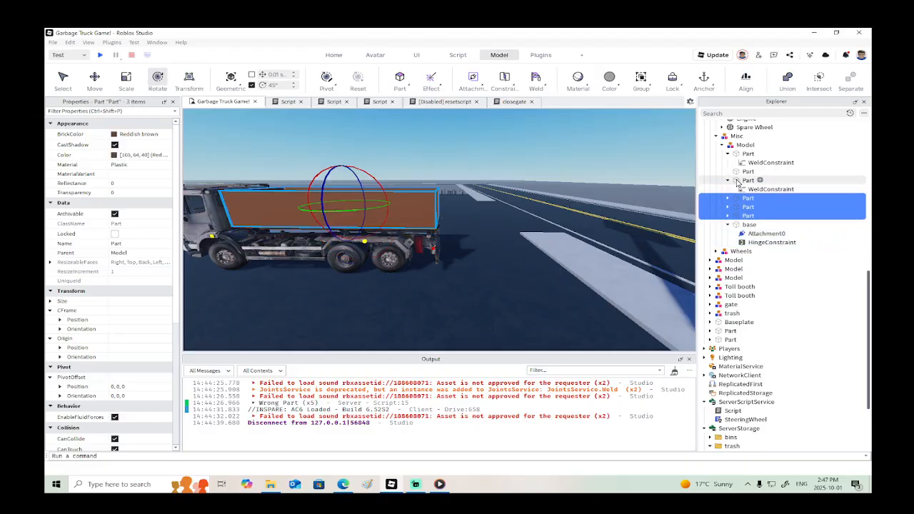
{"action": "left_click", "coordinate": [737, 181], "text": "ctrl"}
{"action": "left_click", "coordinate": [736, 172], "text": "ctrl"}
{"action": "left_click", "coordinate": [733, 154], "text": "ctrl"}
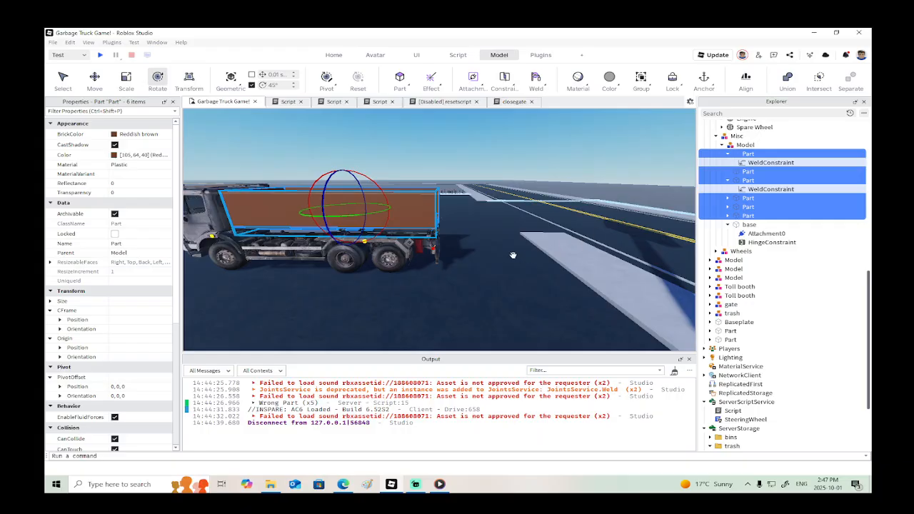
{"action": "left_click", "coordinate": [787, 79]}
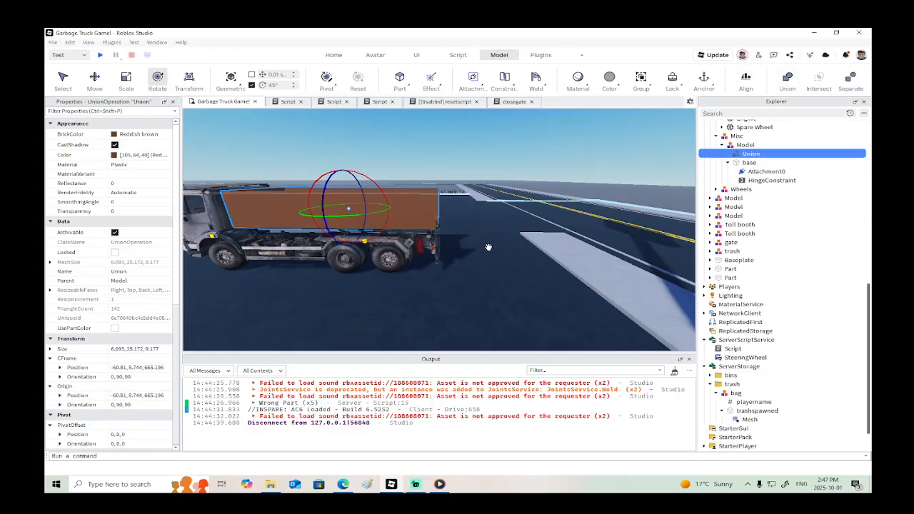
Step: Rename the cargo bed union as recyclebin
{"action": "right_click_drag", "start_coordinate": [486, 249], "coordinate": [485, 249]}
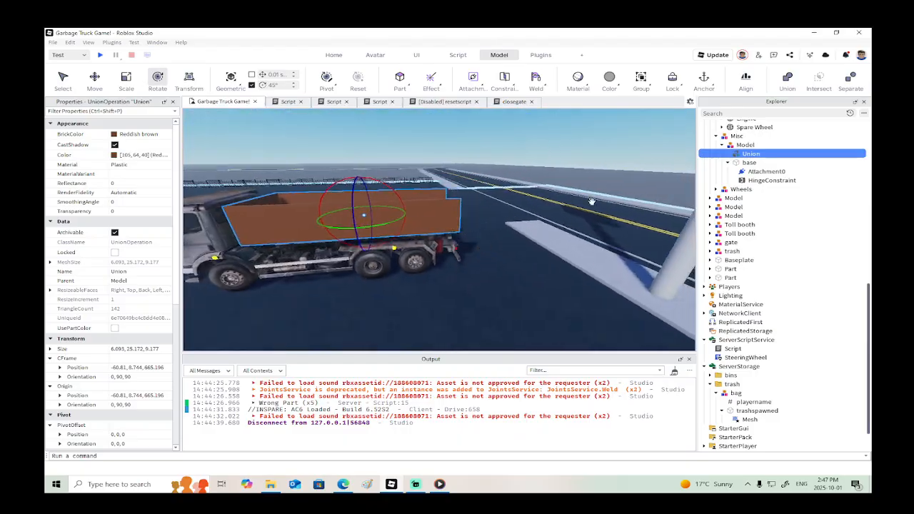
{"action": "left_click", "coordinate": [751, 154]}
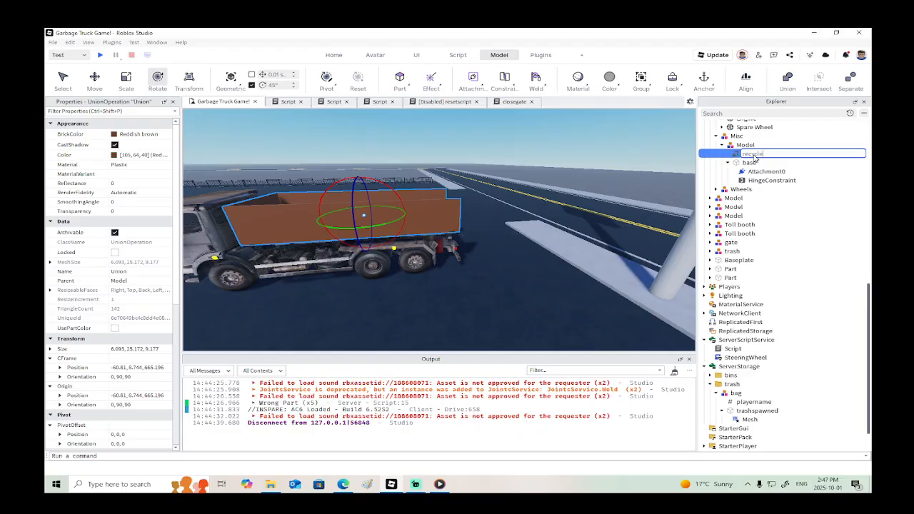
{"action": "key", "text": "Return"}
Step: Examine the gap between the truck's cab and the front wall of the recyclebin
{"action": "key", "text": "f"}
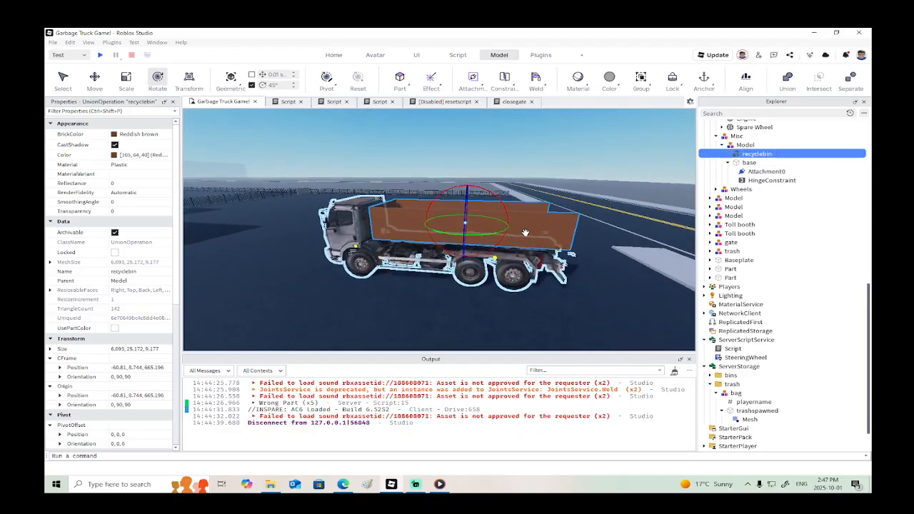
{"action": "scroll", "coordinate": [525, 231], "scroll_direction": "up", "scroll_amount": 3}
{"action": "right_click_drag", "start_coordinate": [526, 233], "coordinate": [465, 243]}
{"action": "scroll", "coordinate": [524, 231], "scroll_direction": "down", "scroll_amount": 3}
{"action": "scroll", "coordinate": [509, 233], "scroll_direction": "up", "scroll_amount": 3}
{"action": "scroll", "coordinate": [467, 242], "scroll_direction": "down", "scroll_amount": 3}
{"action": "key", "text": "a"}
{"action": "scroll", "coordinate": [467, 244], "scroll_direction": "up", "scroll_amount": 4}
{"action": "scroll", "coordinate": [466, 240], "scroll_direction": "down", "scroll_amount": 2}
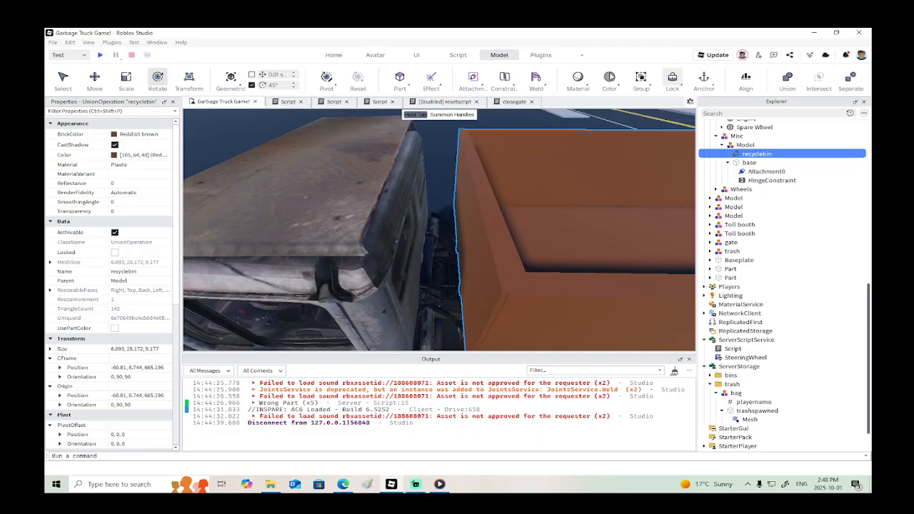
Step: Search the Creator Store models for winch and insert Winch for people into the scene
{"action": "left_click", "coordinate": [334, 55]}
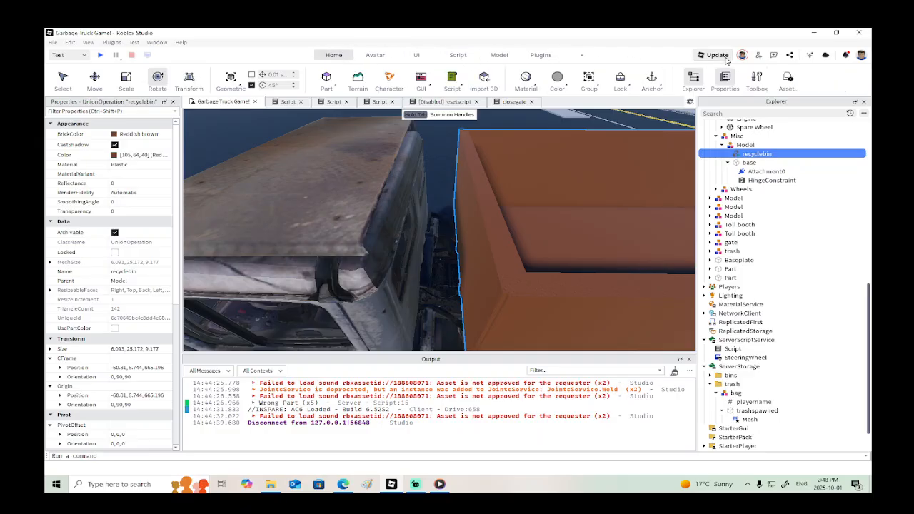
{"action": "left_click", "coordinate": [758, 80]}
{"action": "left_click_drag", "start_coordinate": [262, 132], "coordinate": [258, 132]}
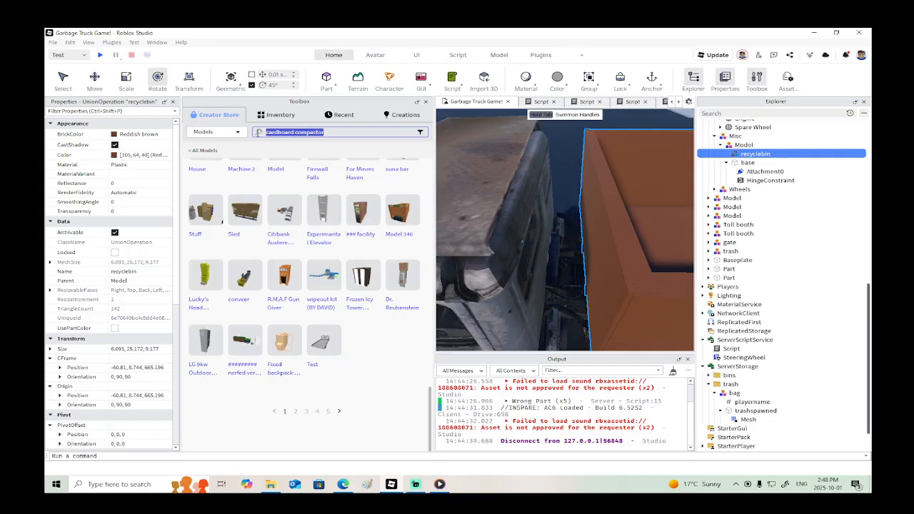
{"action": "type", "text": "winch"}
{"action": "key", "text": "Return"}
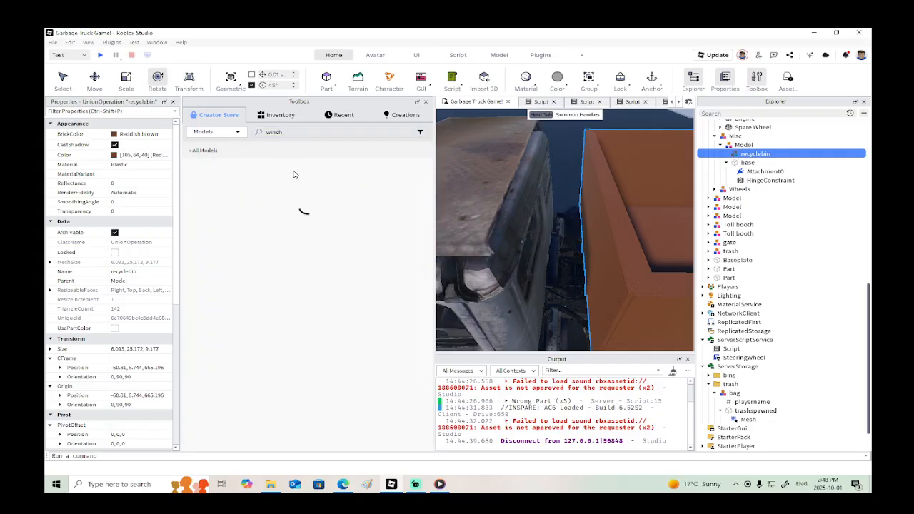
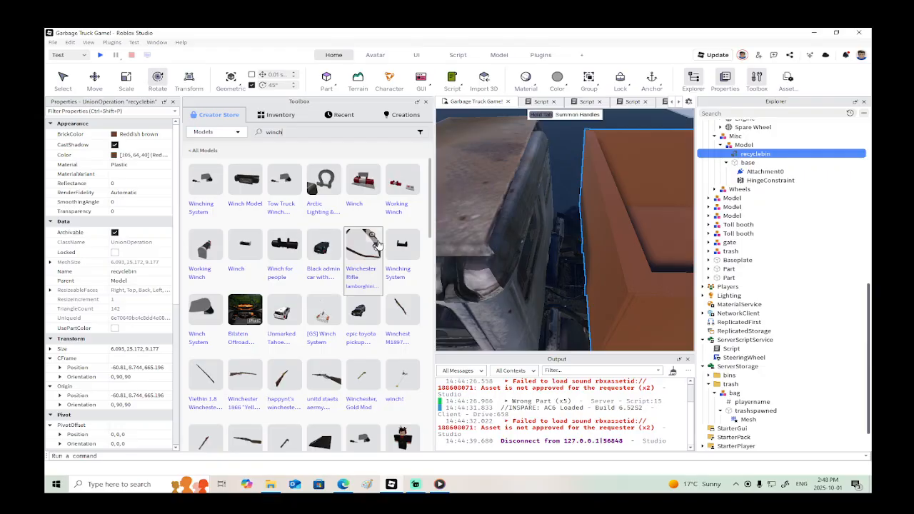
{"action": "left_click", "coordinate": [277, 261]}
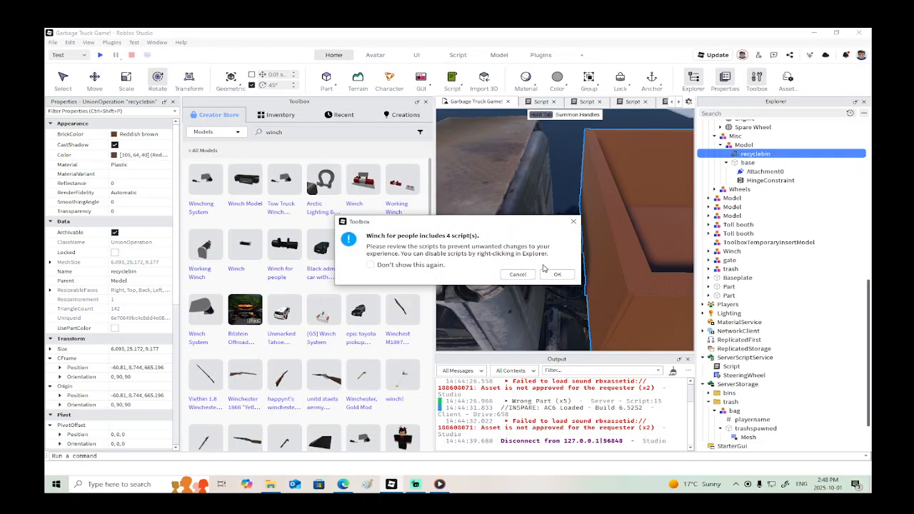
{"action": "left_click", "coordinate": [556, 275]}
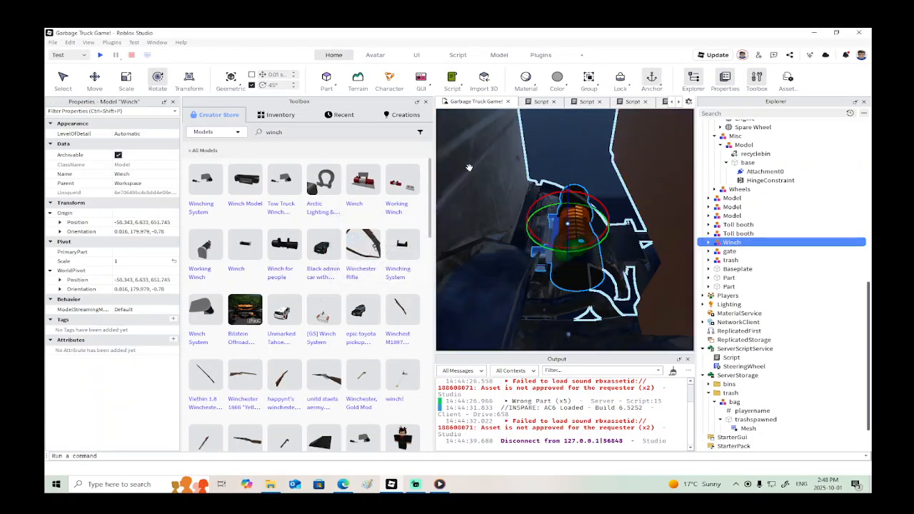
{"action": "left_click", "coordinate": [427, 103]}
Step: Move the winch into the gap between the cab and the recyclebin, to about -60.8, 7.44, 651.745
{"action": "left_click", "coordinate": [94, 77]}
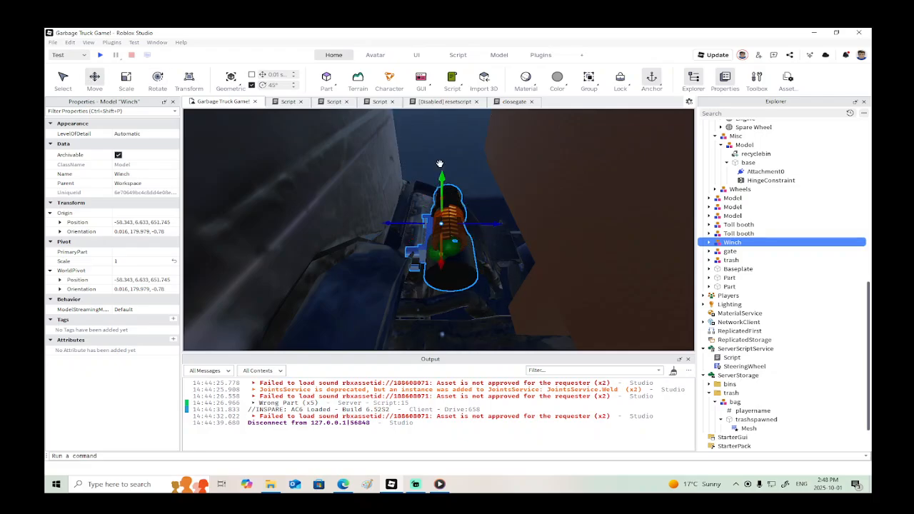
{"action": "left_click_drag", "start_coordinate": [445, 191], "coordinate": [441, 135]}
{"action": "right_click_drag", "start_coordinate": [441, 135], "coordinate": [441, 136]}
{"action": "key", "text": "f"}
{"action": "mouse_move", "coordinate": [433, 253]}
{"action": "left_mouse_down"}
{"action": "mouse_move", "coordinate": [405, 254]}
{"action": "mouse_move", "coordinate": [421, 247]}
{"action": "left_mouse_up"}
{"action": "right_click_drag", "start_coordinate": [421, 247], "coordinate": [419, 248]}
{"action": "scroll", "coordinate": [420, 249], "scroll_direction": "up", "scroll_amount": 5}
{"action": "scroll", "coordinate": [419, 249], "scroll_direction": "down", "scroll_amount": 2}
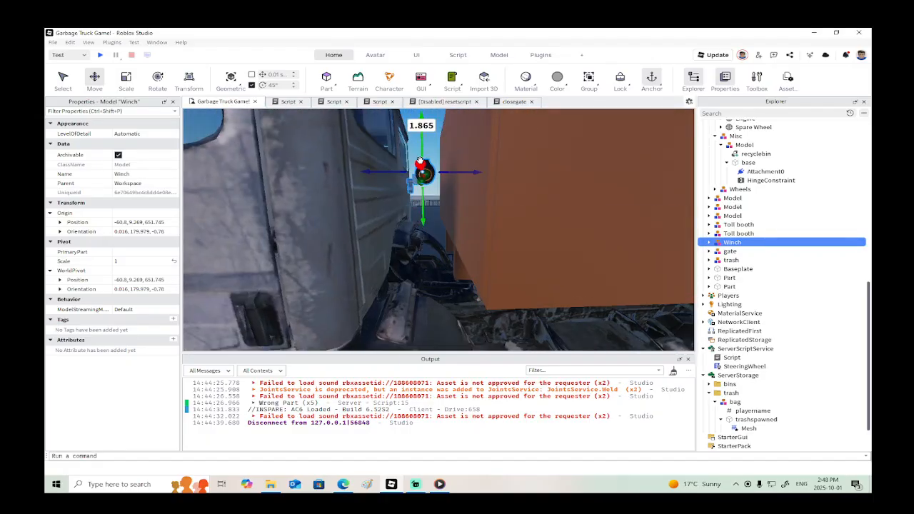
{"action": "left_click_drag", "start_coordinate": [423, 144], "coordinate": [425, 196]}
Step: Delete the WinchController script, the WinchEvent and the ClickDetector from the Winch model
{"action": "left_click", "coordinate": [709, 242]}
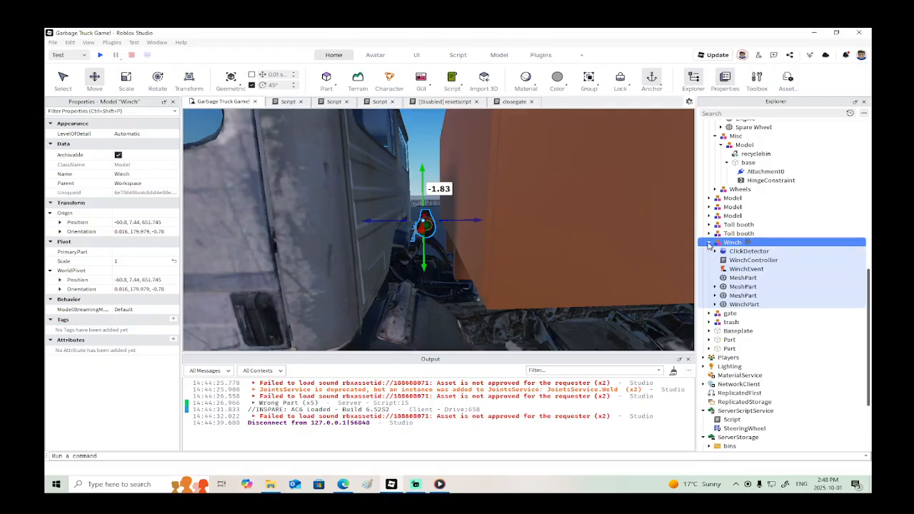
{"action": "left_click", "coordinate": [736, 260]}
{"action": "key", "text": "Delete"}
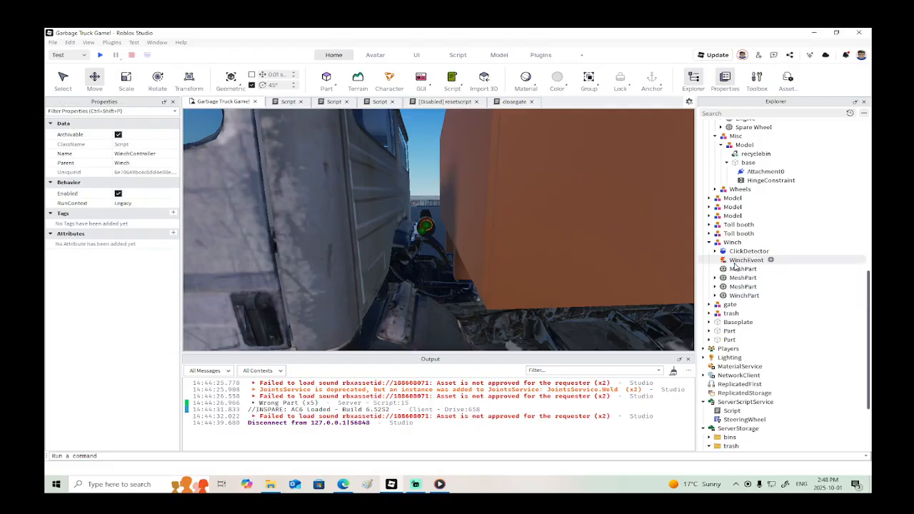
{"action": "left_click", "coordinate": [735, 260]}
{"action": "key", "text": "Delete"}
{"action": "left_click", "coordinate": [743, 252]}
{"action": "key", "text": "Delete"}
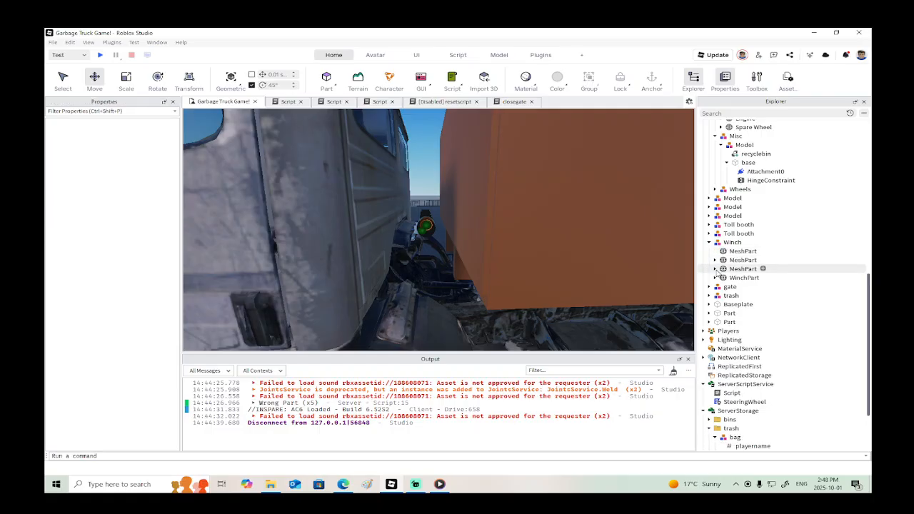
Step: Inspect the constraints inside the winch's mesh parts and move the Winch model into the Model under Misc, alongside recyclebin
{"action": "left_click", "coordinate": [715, 278]}
{"action": "left_click", "coordinate": [715, 268]}
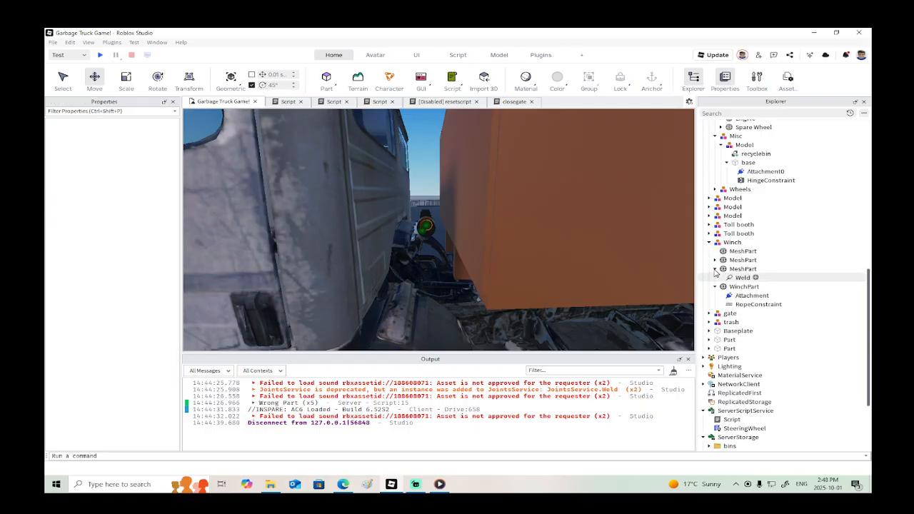
{"action": "left_click", "coordinate": [715, 260]}
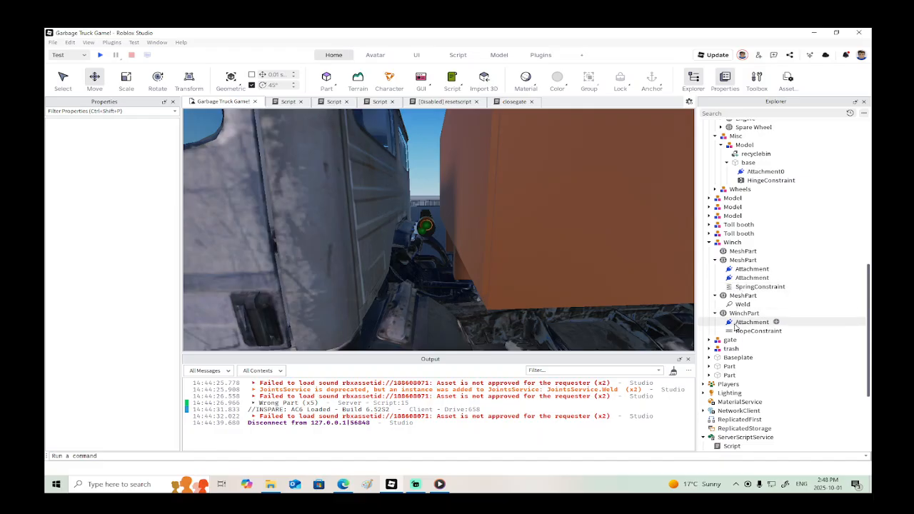
{"action": "left_click", "coordinate": [740, 289]}
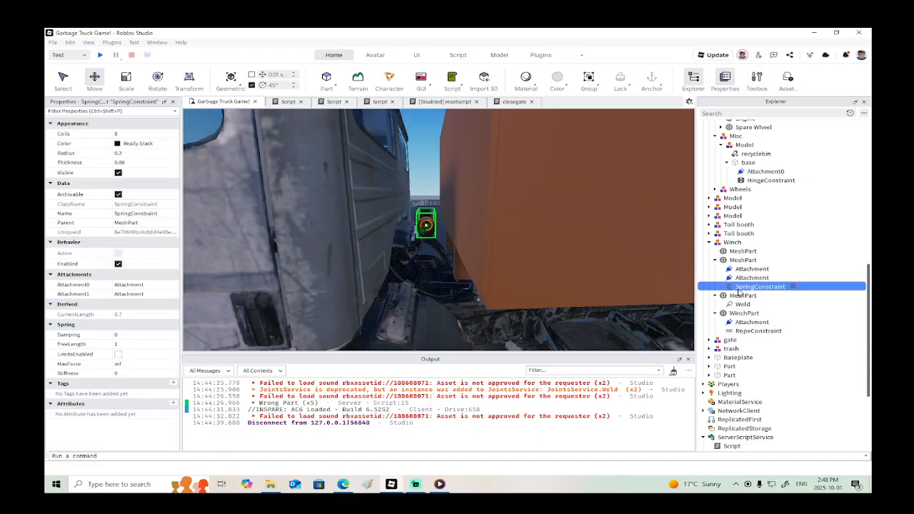
{"action": "key", "text": "f"}
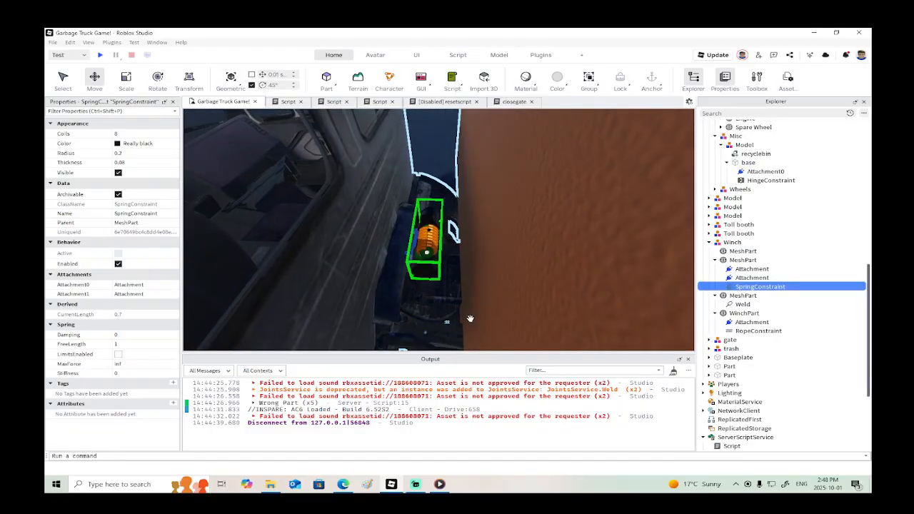
{"action": "left_click", "coordinate": [743, 313]}
{"action": "left_click", "coordinate": [742, 295], "text": "ctrl"}
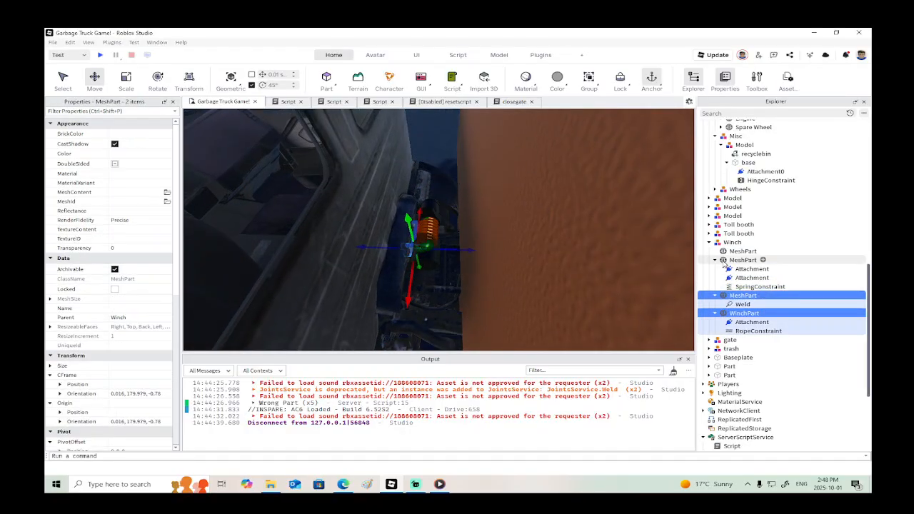
{"action": "left_click", "coordinate": [742, 260], "text": "ctrl"}
{"action": "left_click", "coordinate": [743, 250], "text": "ctrl"}
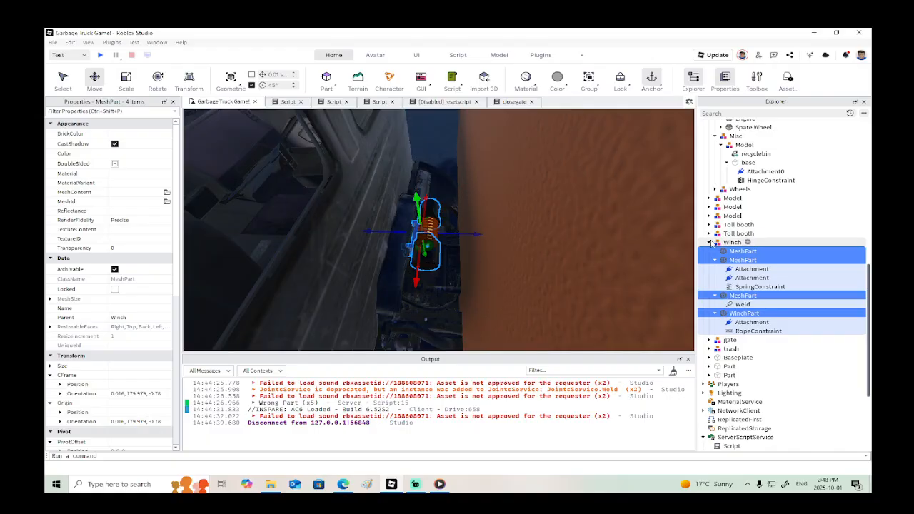
{"action": "left_click_drag", "start_coordinate": [729, 243], "coordinate": [731, 200]}
{"action": "scroll", "coordinate": [735, 200], "scroll_direction": "up", "scroll_amount": 2}
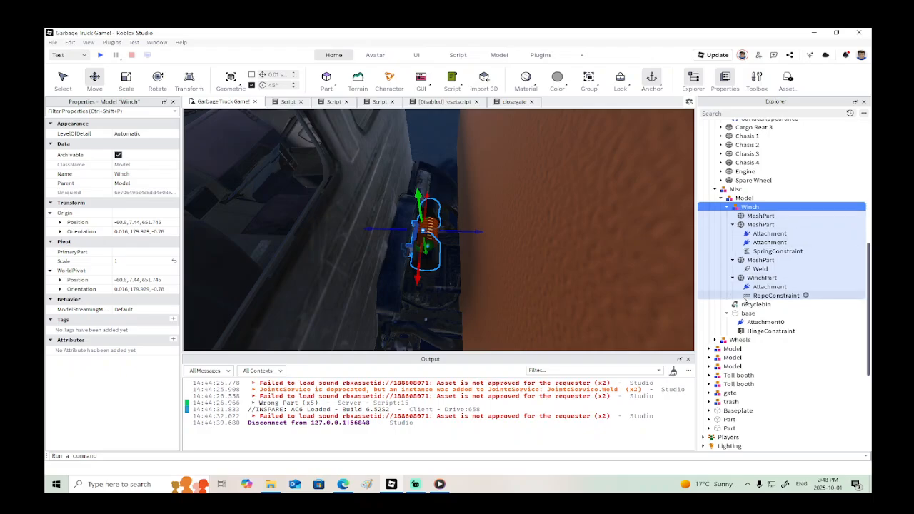
Step: Weld WinchPart to the truck's base part below the recyclebin
{"action": "left_click", "coordinate": [762, 278]}
{"action": "key", "text": "f"}
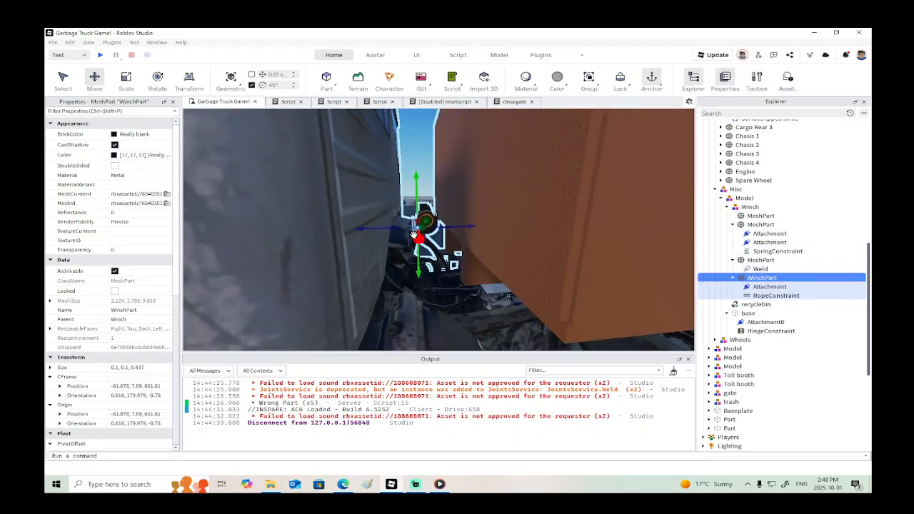
{"action": "left_click", "coordinate": [500, 55]}
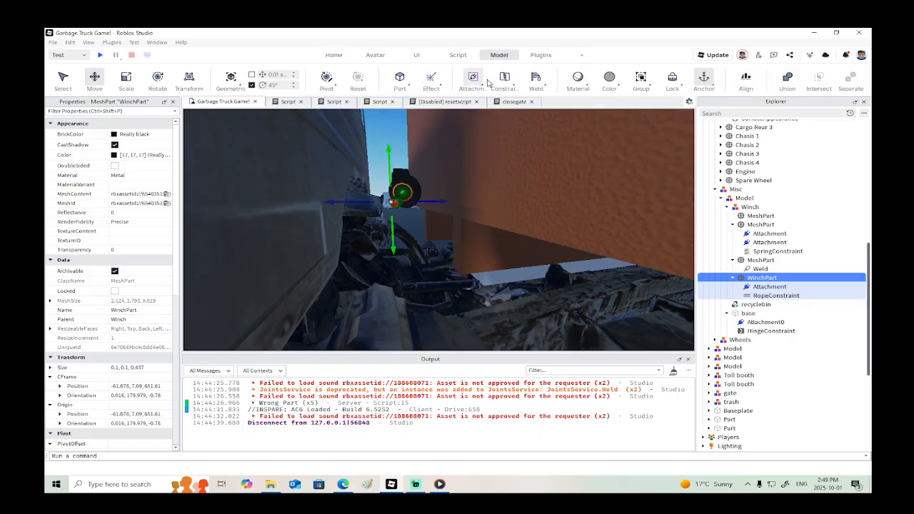
{"action": "left_click", "coordinate": [533, 80]}
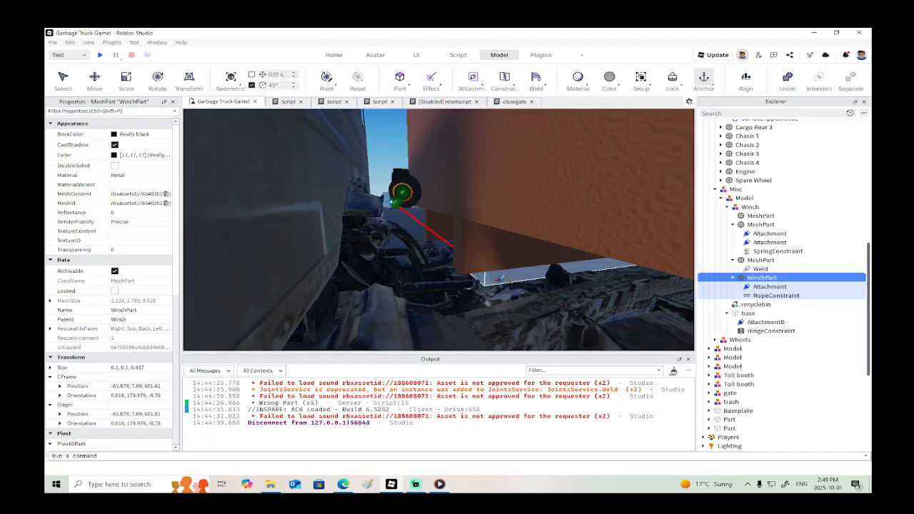
{"action": "left_click", "coordinate": [500, 279]}
Step: Weld the winch MeshPart that contains the Weld object to the base part
{"action": "left_click", "coordinate": [740, 261]}
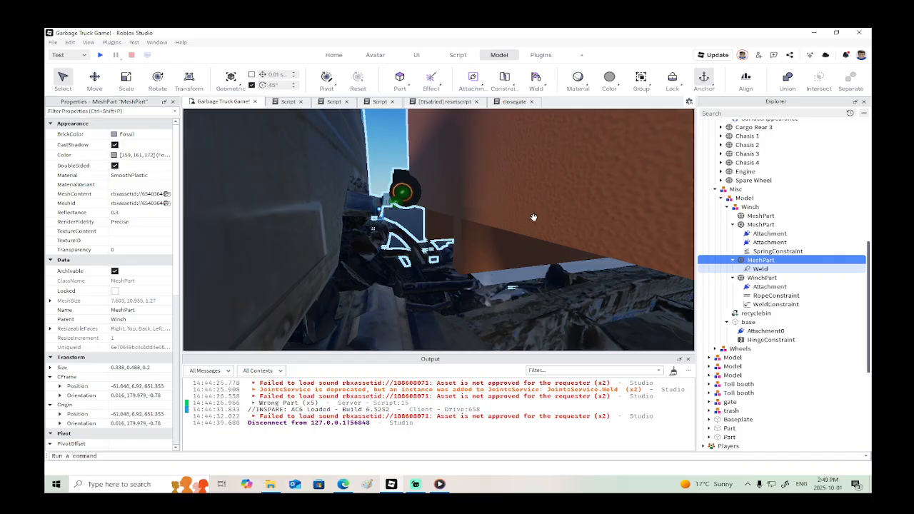
{"action": "key", "text": "f"}
{"action": "scroll", "coordinate": [547, 237], "scroll_direction": "down", "scroll_amount": 7}
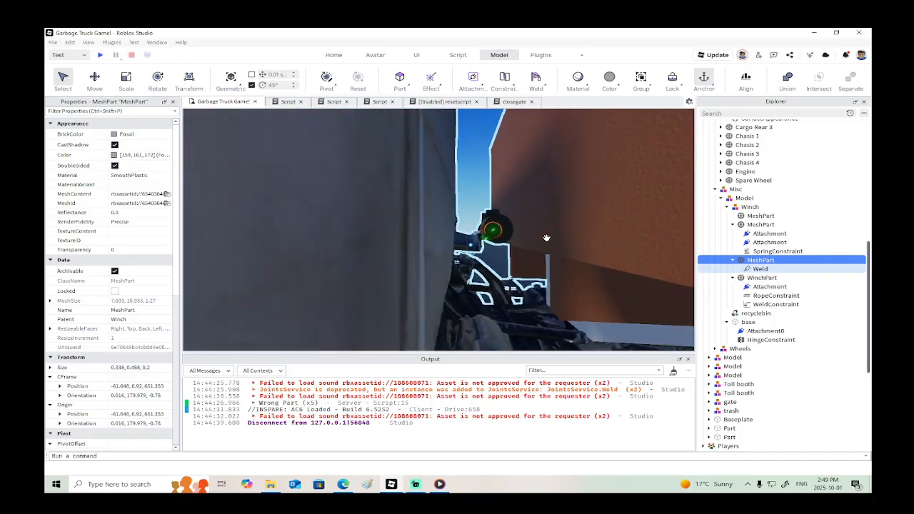
{"action": "right_click_drag", "start_coordinate": [547, 237], "coordinate": [547, 236]}
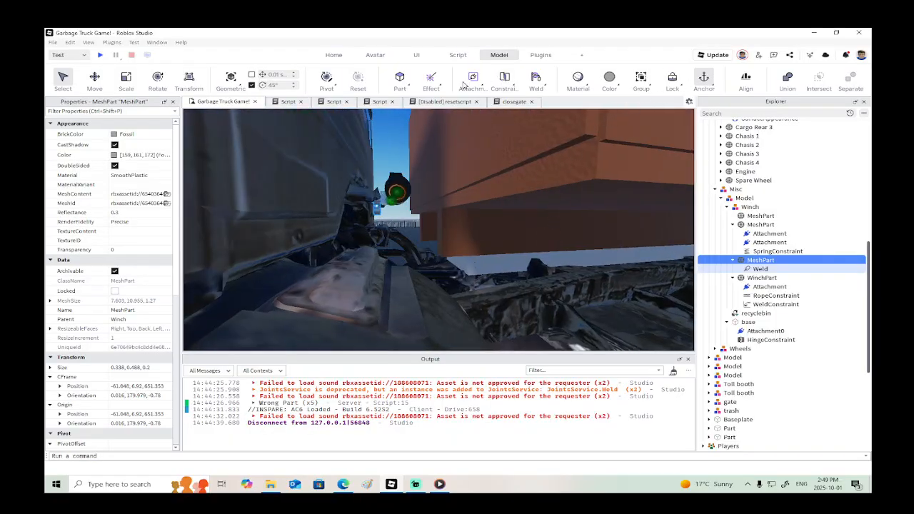
{"action": "left_click", "coordinate": [536, 80]}
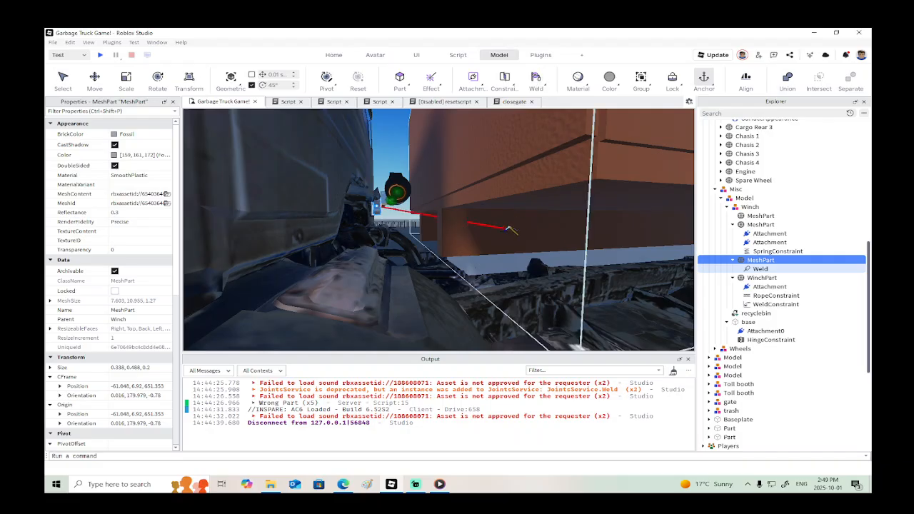
{"action": "left_click", "coordinate": [480, 266]}
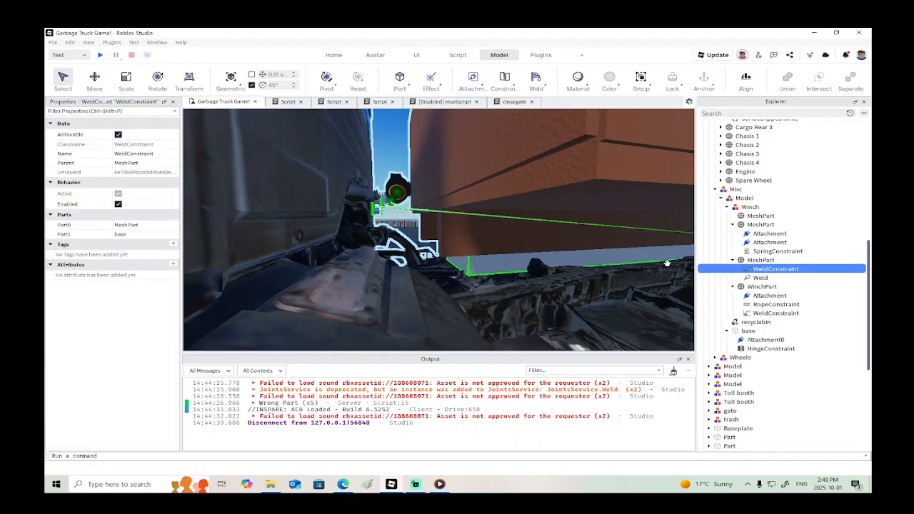
Step: Weld the winch's two remaining mesh parts, the one holding the SpringConstraint and the empty one, to the base part
{"action": "left_click", "coordinate": [757, 226]}
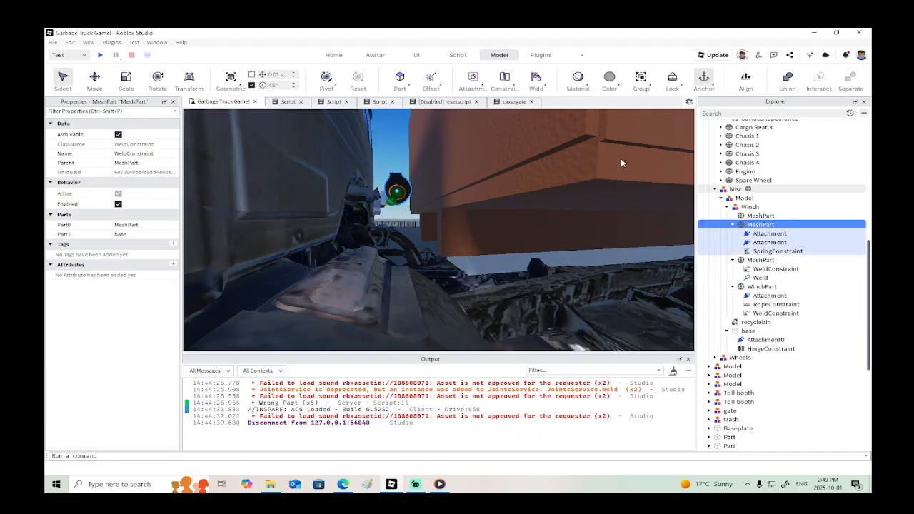
{"action": "left_click", "coordinate": [537, 78]}
{"action": "left_click", "coordinate": [477, 259]}
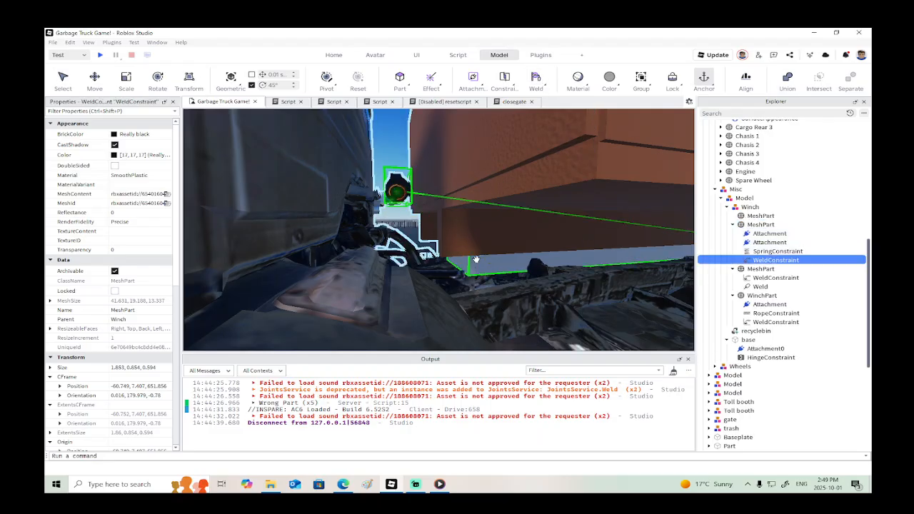
{"action": "left_click", "coordinate": [758, 218]}
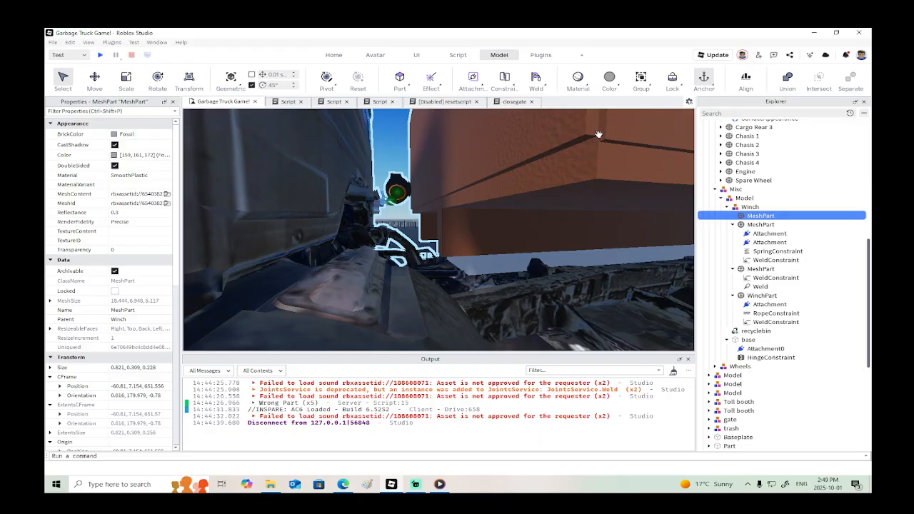
{"action": "left_click", "coordinate": [537, 79]}
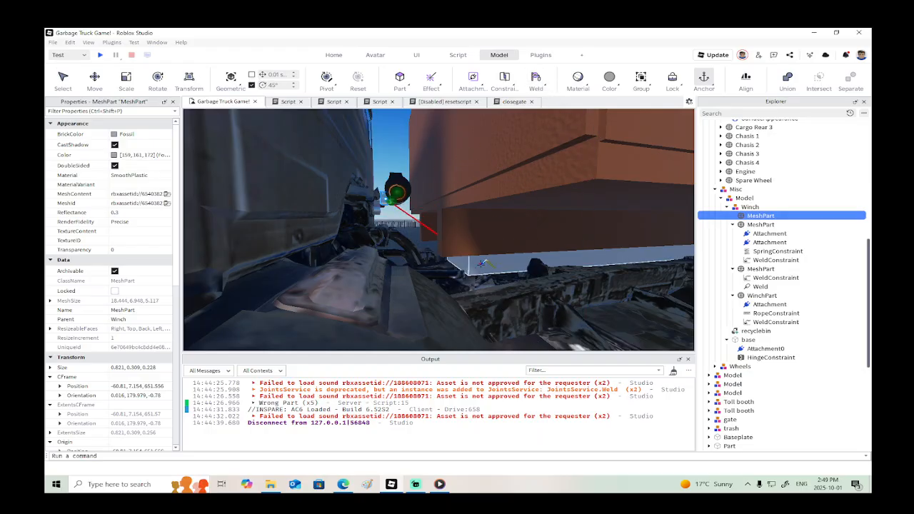
{"action": "left_click", "coordinate": [483, 263]}
{"action": "scroll", "coordinate": [482, 264], "scroll_direction": "down", "scroll_amount": 5}
{"action": "scroll", "coordinate": [481, 265], "scroll_direction": "up", "scroll_amount": 3}
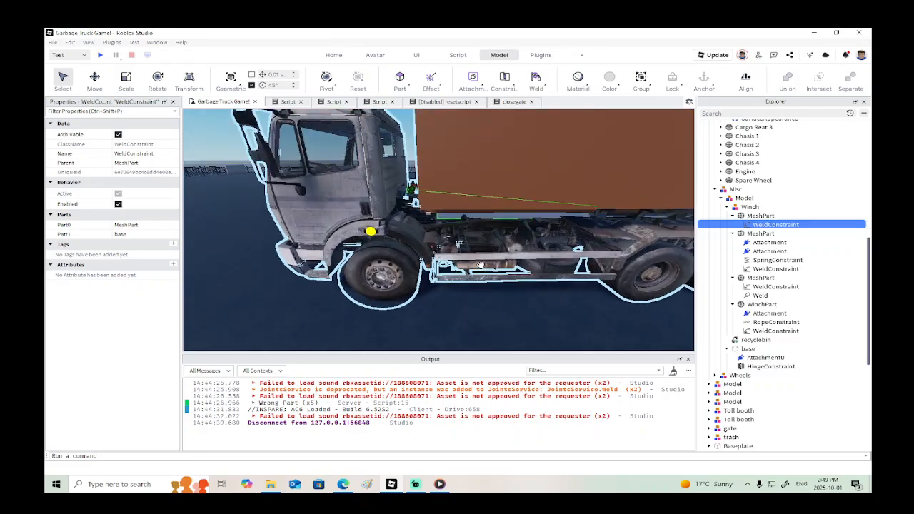
{"action": "scroll", "coordinate": [480, 265], "scroll_direction": "down", "scroll_amount": 4}
{"action": "scroll", "coordinate": [439, 151], "scroll_direction": "up", "scroll_amount": 2}
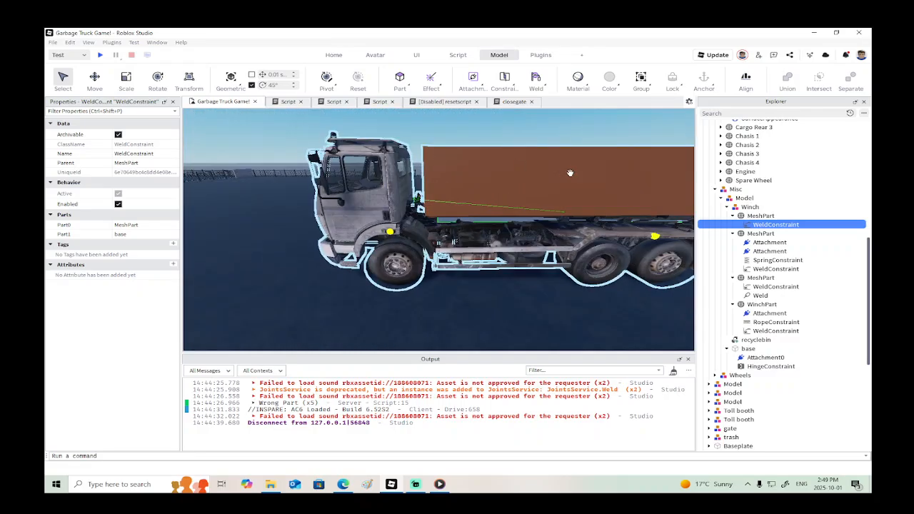
Step: Make the winch's three MeshParts and WinchPart massless
{"action": "left_click", "coordinate": [759, 216]}
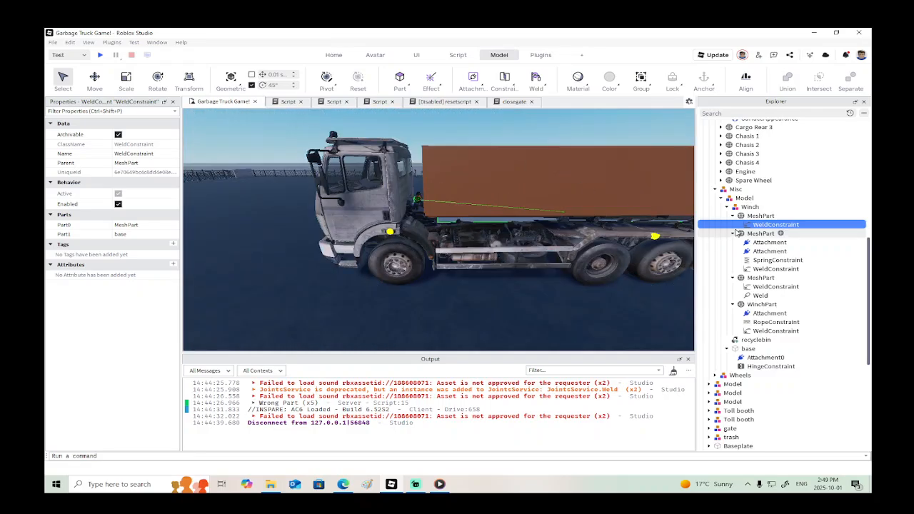
{"action": "left_click", "coordinate": [759, 234], "text": "ctrl"}
{"action": "left_click", "coordinate": [742, 278], "text": "ctrl"}
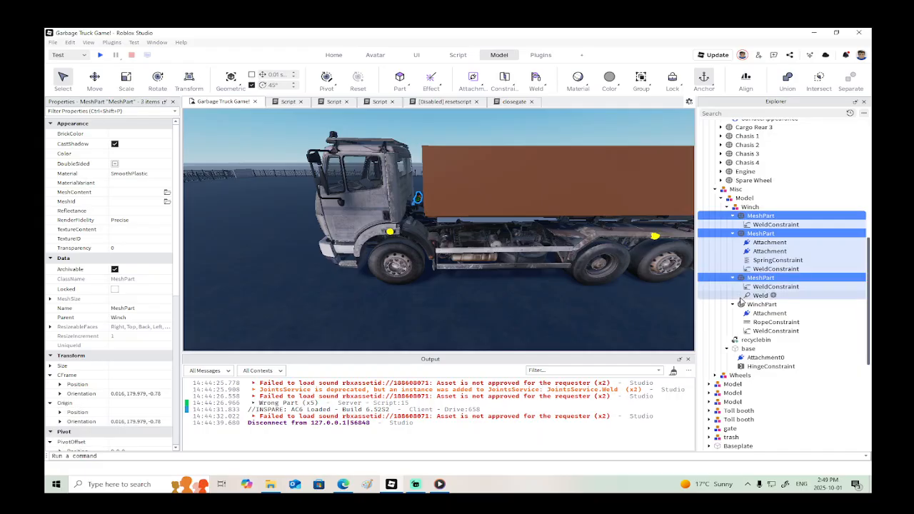
{"action": "left_click", "coordinate": [746, 305], "text": "ctrl"}
{"action": "scroll", "coordinate": [76, 247], "scroll_direction": "down", "scroll_amount": 8}
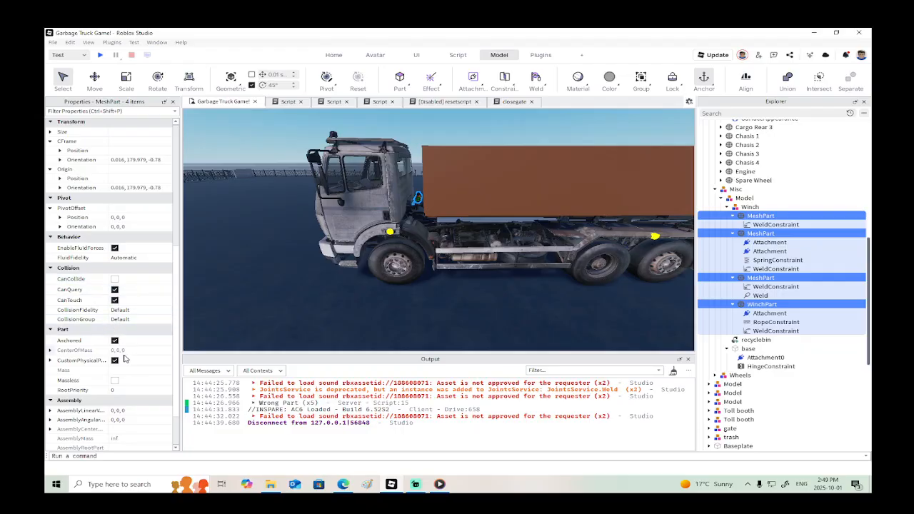
{"action": "scroll", "coordinate": [115, 328], "scroll_direction": "down", "scroll_amount": 3}
{"action": "left_click", "coordinate": [115, 327]}
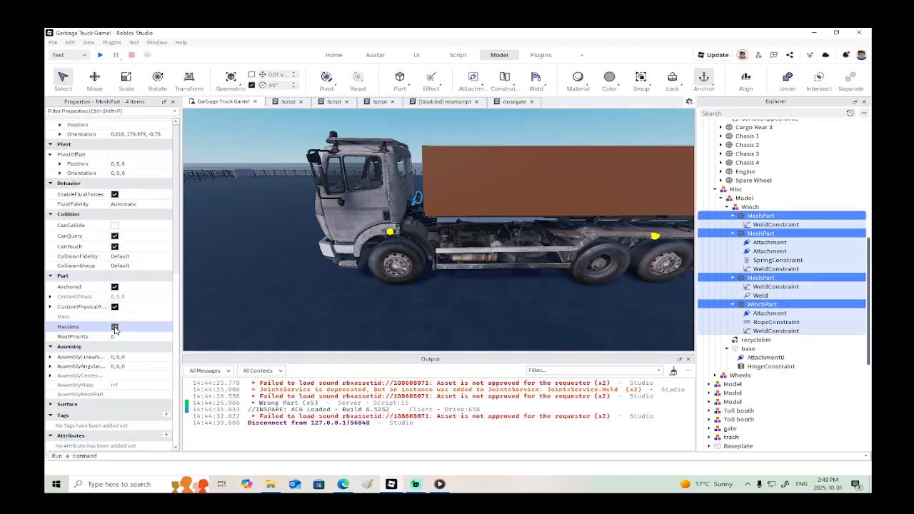
Step: Collapse the winch's three MeshParts and delete the RopeConstraint and Attachment from WinchPart
{"action": "scroll", "coordinate": [303, 264], "scroll_direction": "up", "scroll_amount": 5}
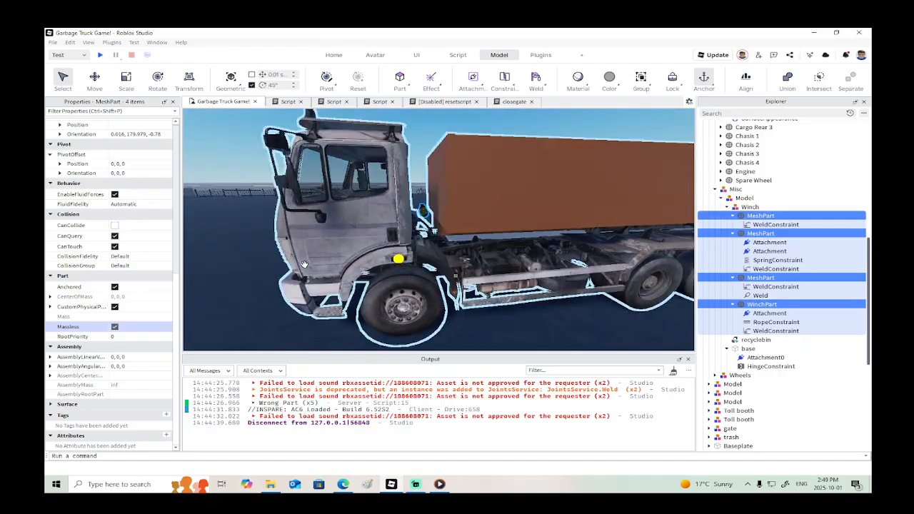
{"action": "key", "text": "w"}
{"action": "key", "text": "d"}
{"action": "key", "text": "s"}
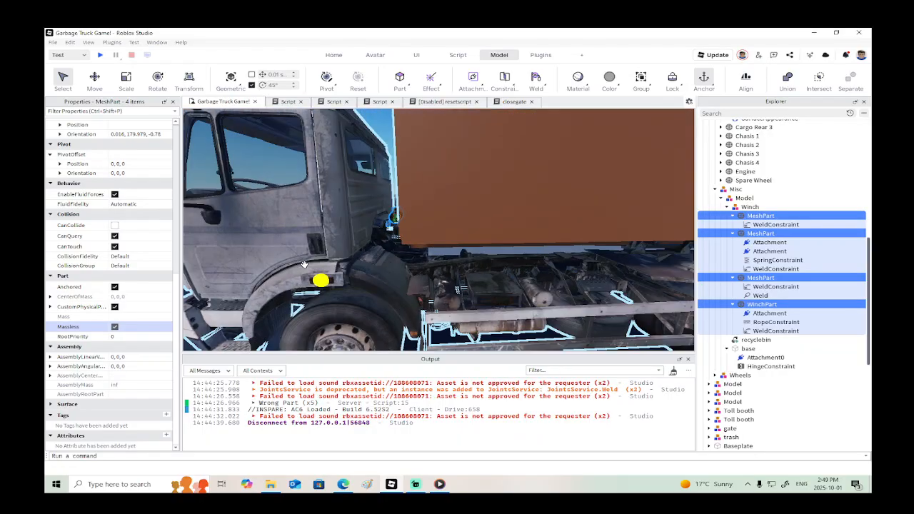
{"action": "key", "text": "a"}
{"action": "key", "text": "w"}
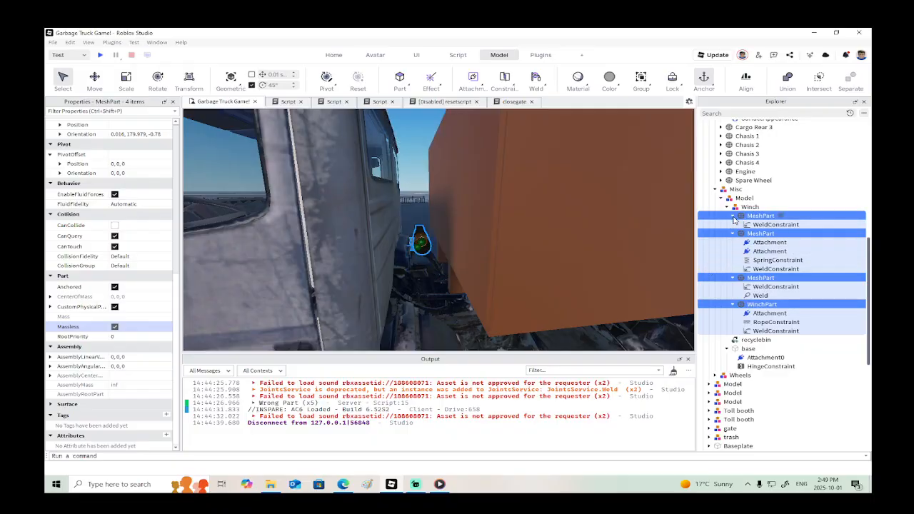
{"action": "left_click", "coordinate": [732, 216]}
{"action": "left_click", "coordinate": [732, 224]}
{"action": "left_click", "coordinate": [732, 233]}
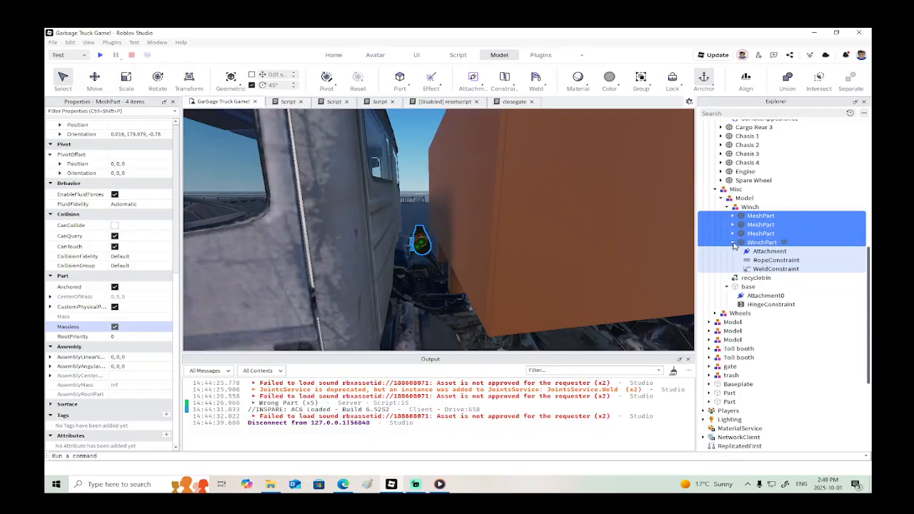
{"action": "left_click", "coordinate": [757, 260]}
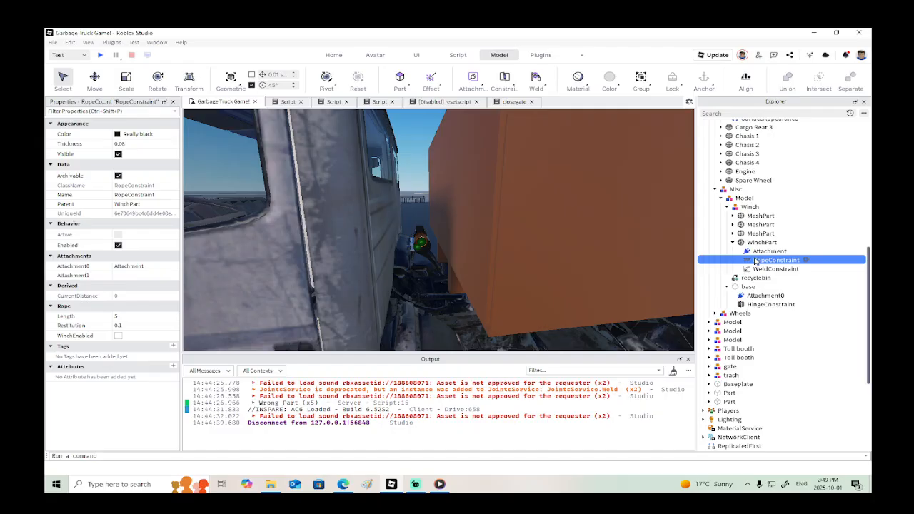
{"action": "key", "text": "Delete"}
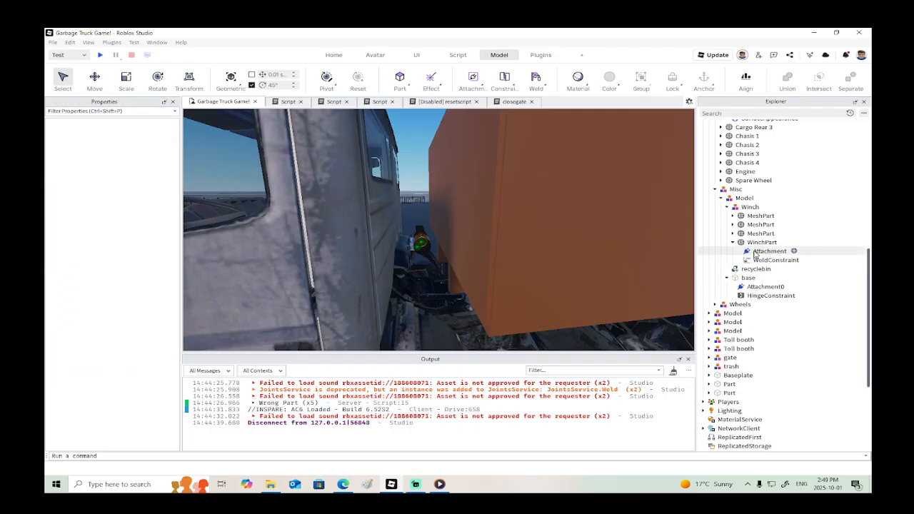
{"action": "left_click", "coordinate": [754, 252]}
{"action": "key", "text": "Delete"}
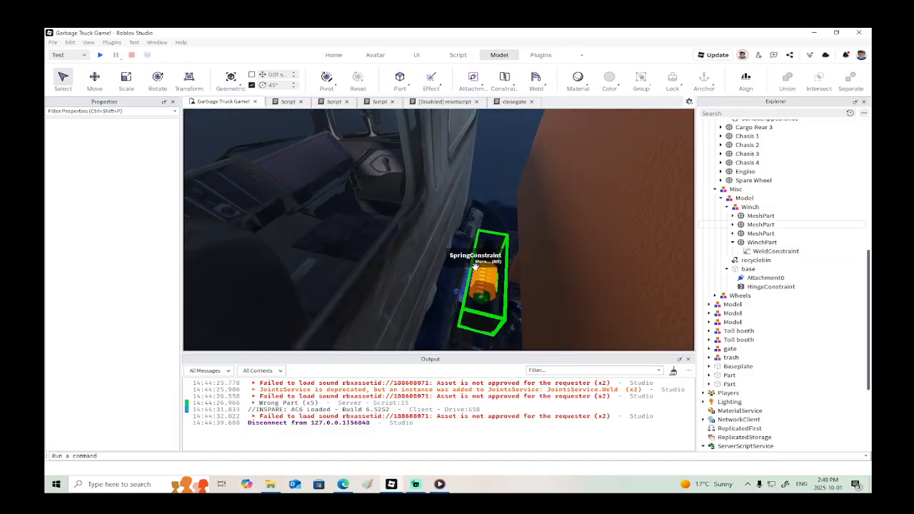
Step: Undo the deletion of WinchPart's Attachment
{"action": "key", "text": "ctrl+z"}
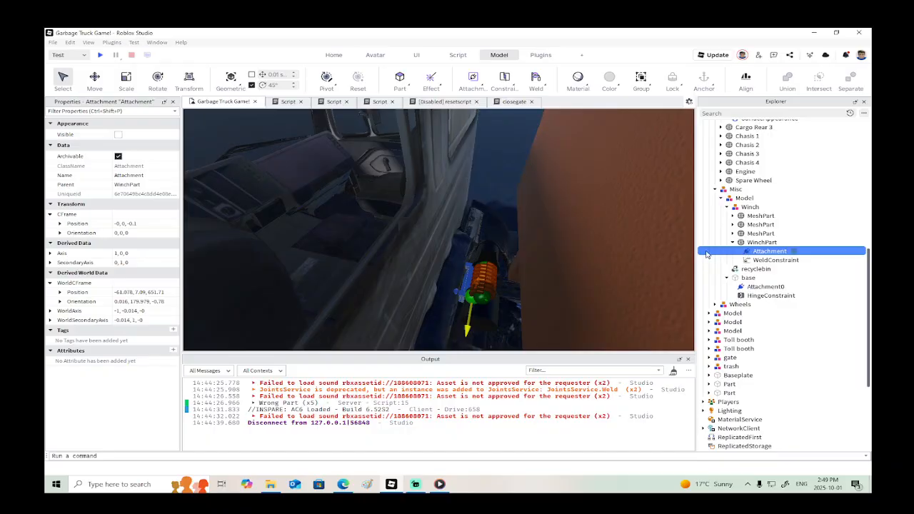
{"action": "right_click_drag", "start_coordinate": [597, 250], "coordinate": [587, 241]}
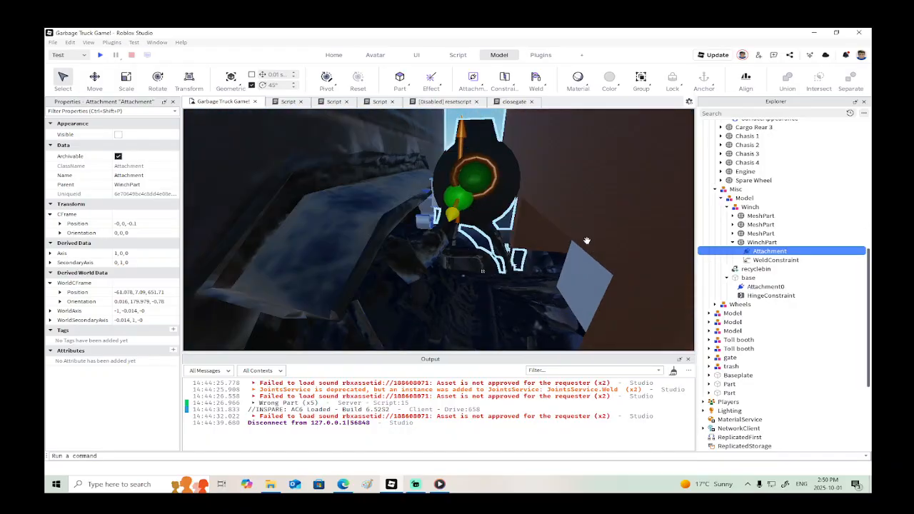
Step: Insert an Attachment into the recyclebin part
{"action": "left_click", "coordinate": [586, 238]}
{"action": "key", "text": "f"}
{"action": "right_click", "coordinate": [760, 272]}
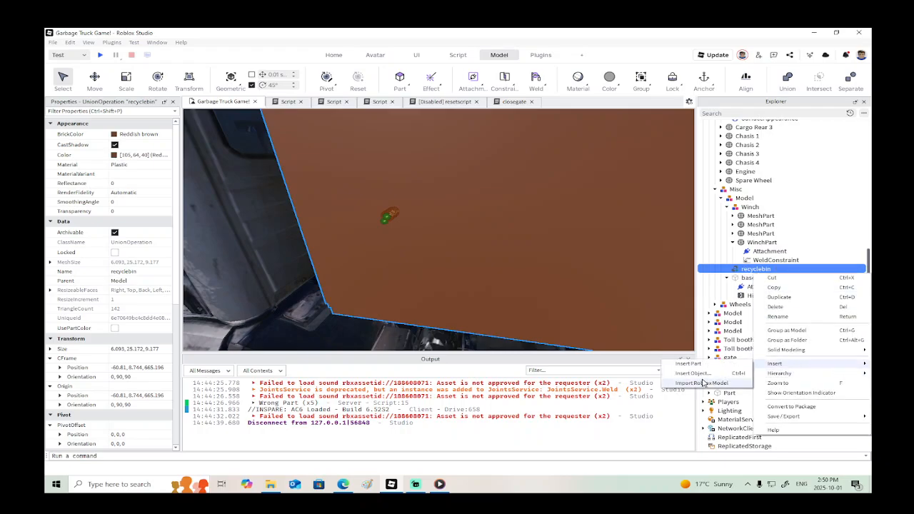
{"action": "left_click", "coordinate": [701, 375]}
{"action": "type", "text": "att"}
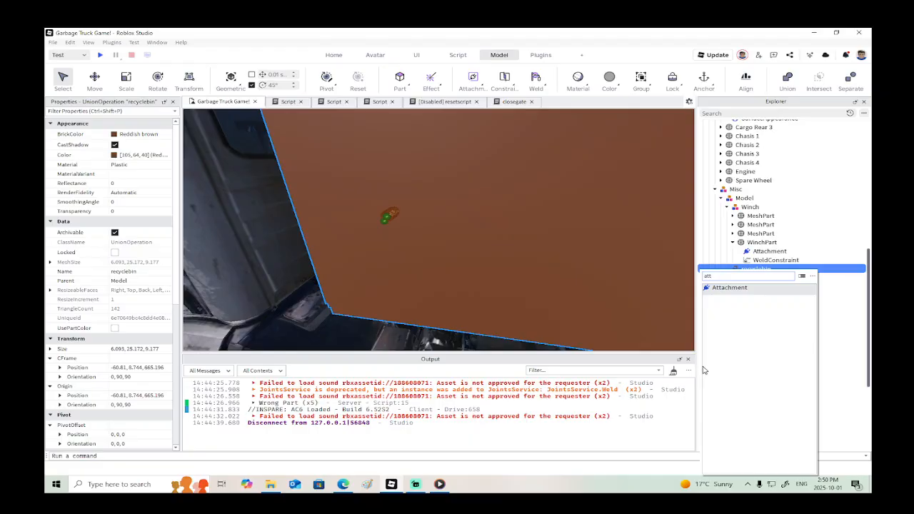
{"action": "left_click", "coordinate": [730, 287]}
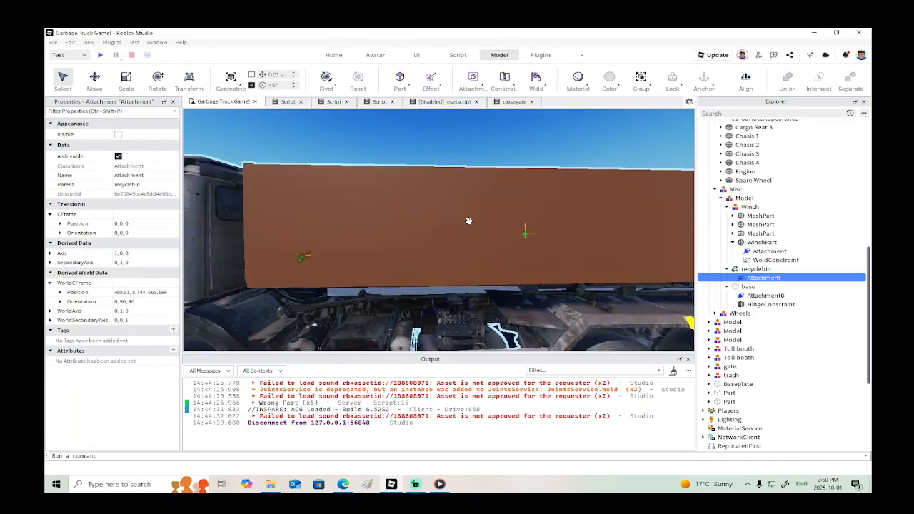
Step: Move recyclebin's Attachment to the bed's cab end beside the winch, at about -1.666, -12.486, 0 relative to the part
{"action": "left_click", "coordinate": [97, 79]}
{"action": "left_click_drag", "start_coordinate": [522, 227], "coordinate": [483, 237]}
{"action": "key", "text": "w"}
{"action": "right_click_drag", "start_coordinate": [483, 237], "coordinate": [484, 237]}
{"action": "left_click_drag", "start_coordinate": [504, 182], "coordinate": [502, 206]}
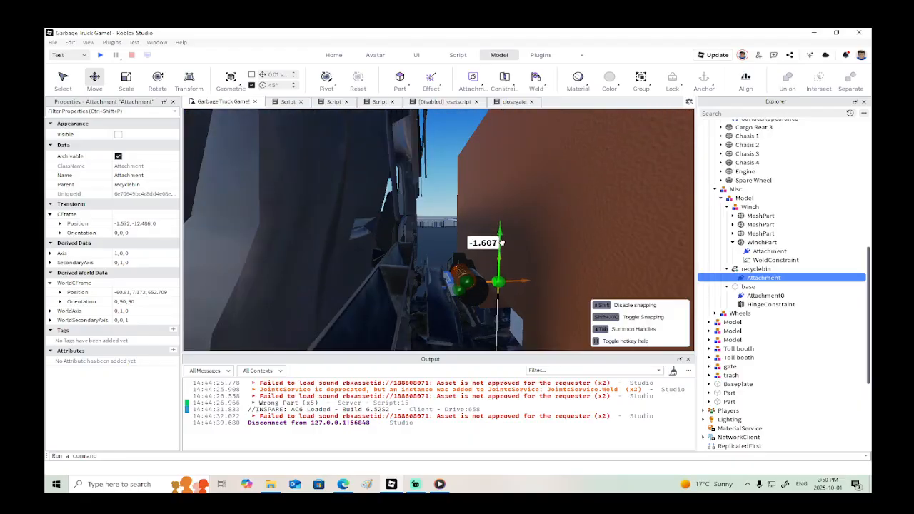
{"action": "left_click_drag", "start_coordinate": [502, 243], "coordinate": [502, 246]}
{"action": "right_click_drag", "start_coordinate": [510, 259], "coordinate": [520, 261]}
{"action": "key", "text": "s"}
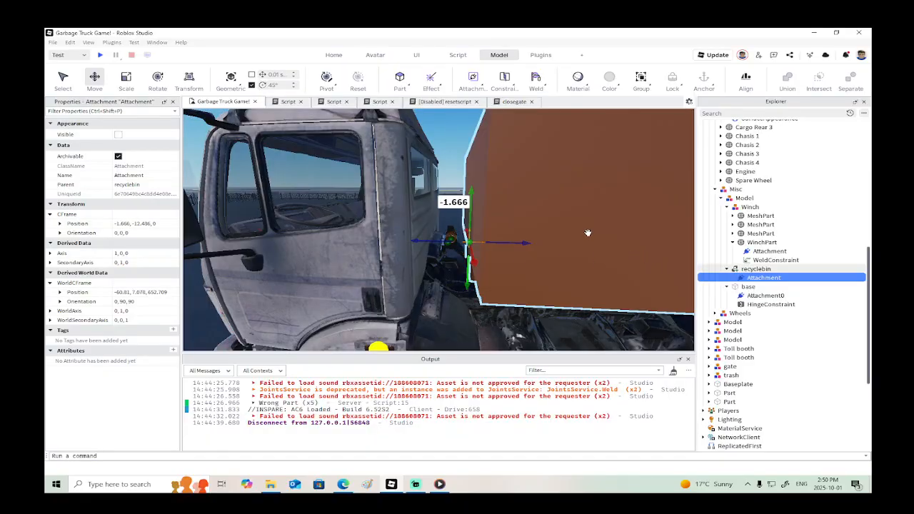
Step: Make the recyclebin part massless
{"action": "left_click", "coordinate": [588, 233]}
{"action": "scroll", "coordinate": [114, 345], "scroll_direction": "down", "scroll_amount": 5}
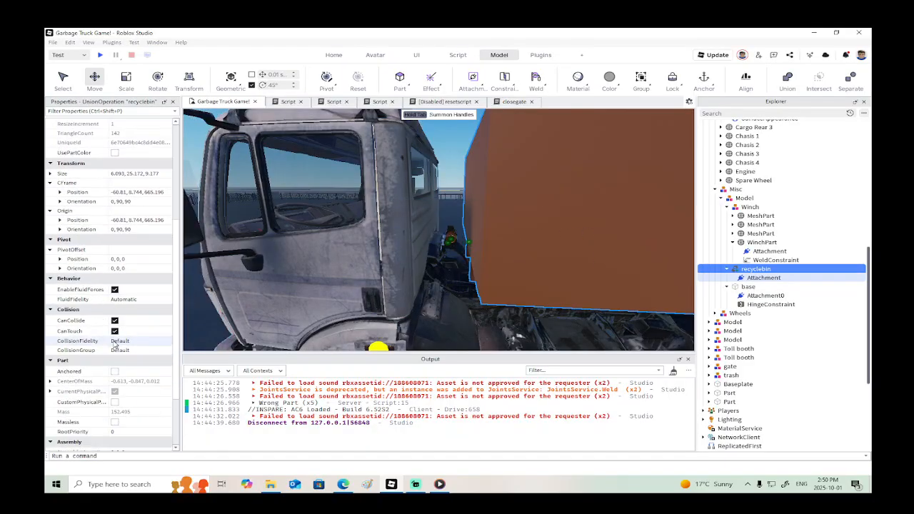
{"action": "left_click", "coordinate": [114, 423]}
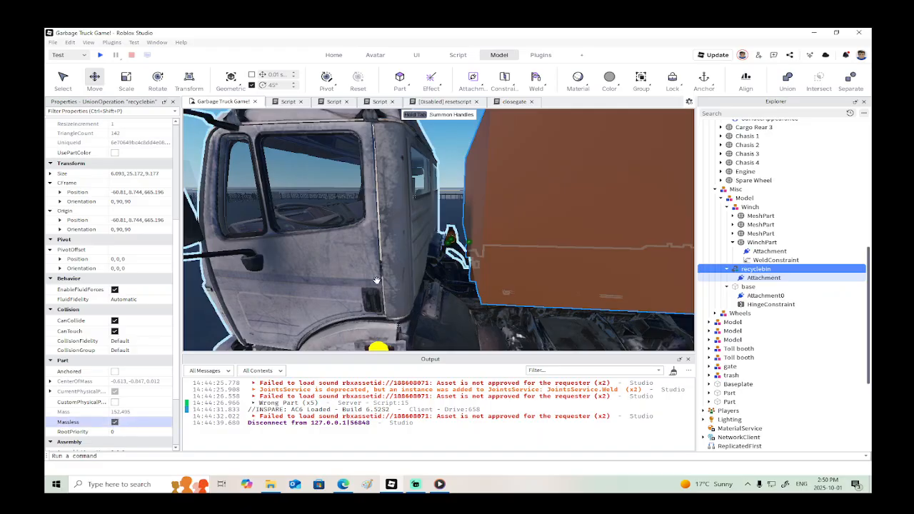
Step: Create a RopeConstraint between the WinchPart Attachment and the recyclebin Attachment
{"action": "scroll", "coordinate": [420, 273], "scroll_direction": "down", "scroll_amount": 2}
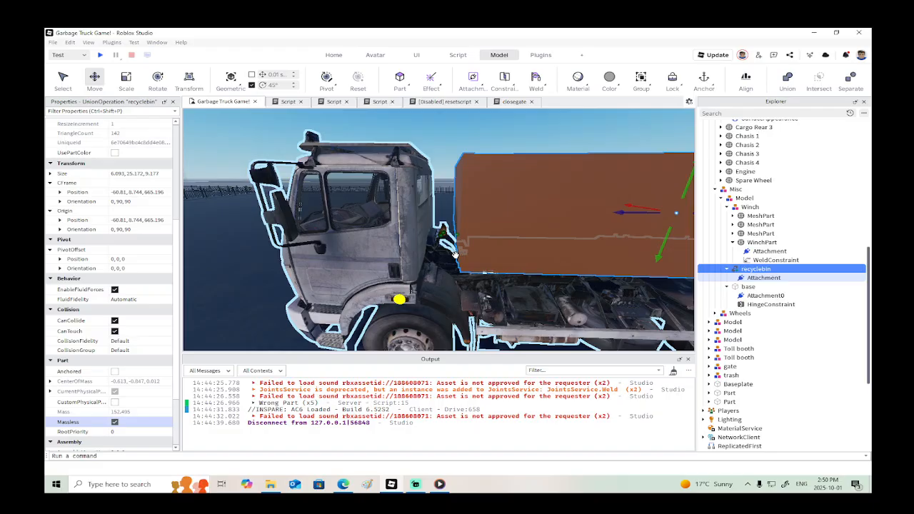
{"action": "scroll", "coordinate": [454, 255], "scroll_direction": "up", "scroll_amount": 8}
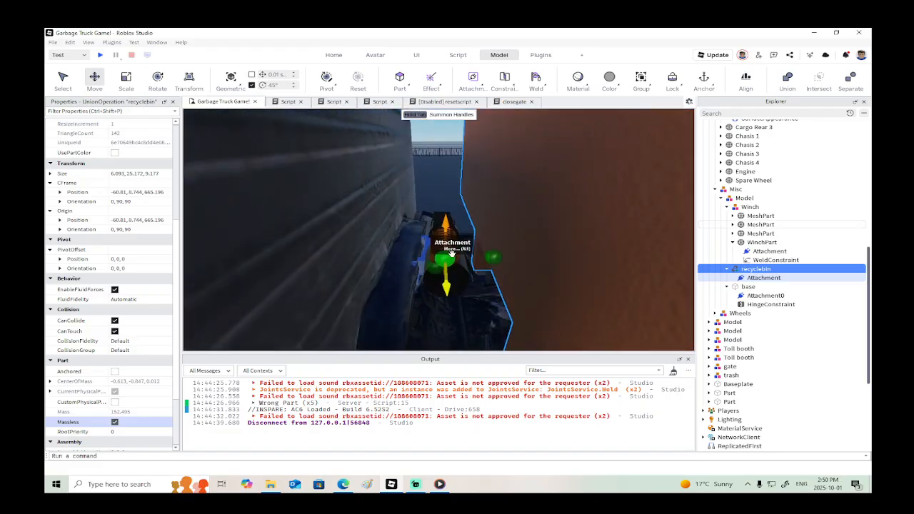
{"action": "left_click", "coordinate": [436, 267]}
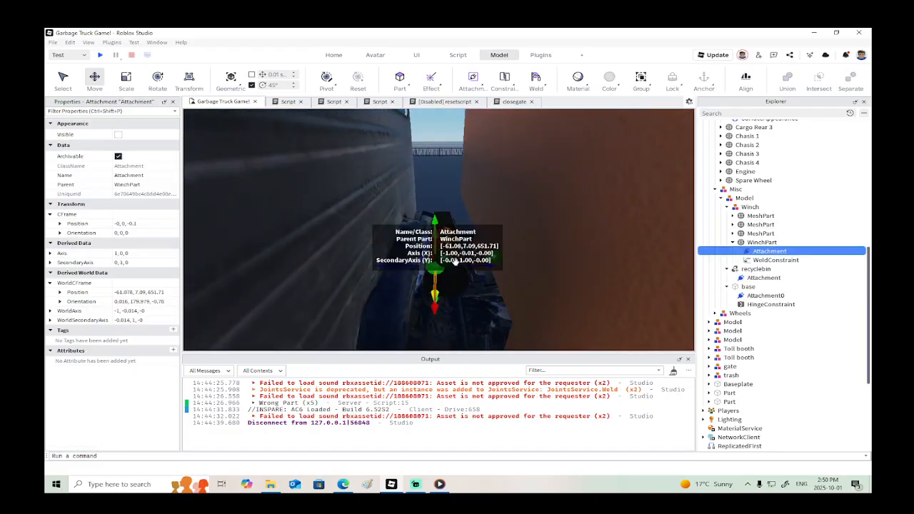
{"action": "left_click", "coordinate": [508, 80]}
{"action": "left_click", "coordinate": [609, 146]}
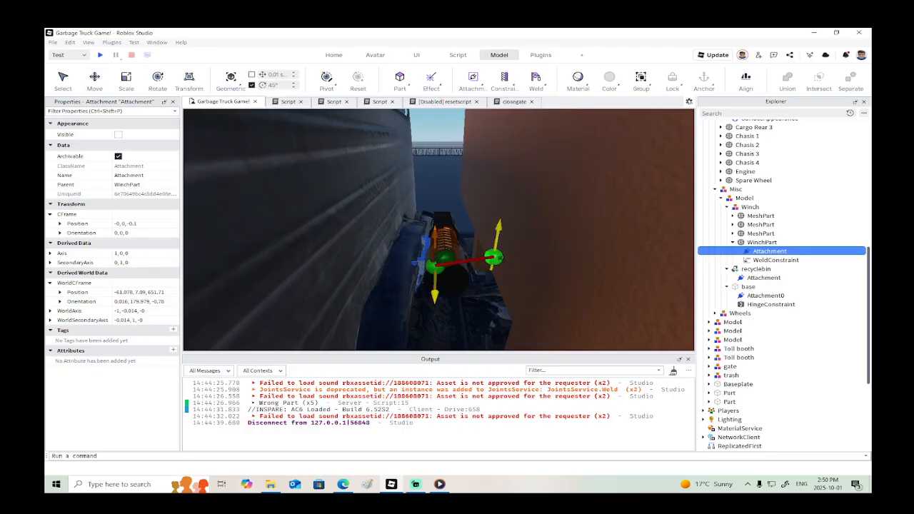
{"action": "left_click", "coordinate": [437, 263]}
Step: Playtest the game, walk towards the truck to check the cargo bed, and stop the test
{"action": "scroll", "coordinate": [506, 293], "scroll_direction": "down", "scroll_amount": 5}
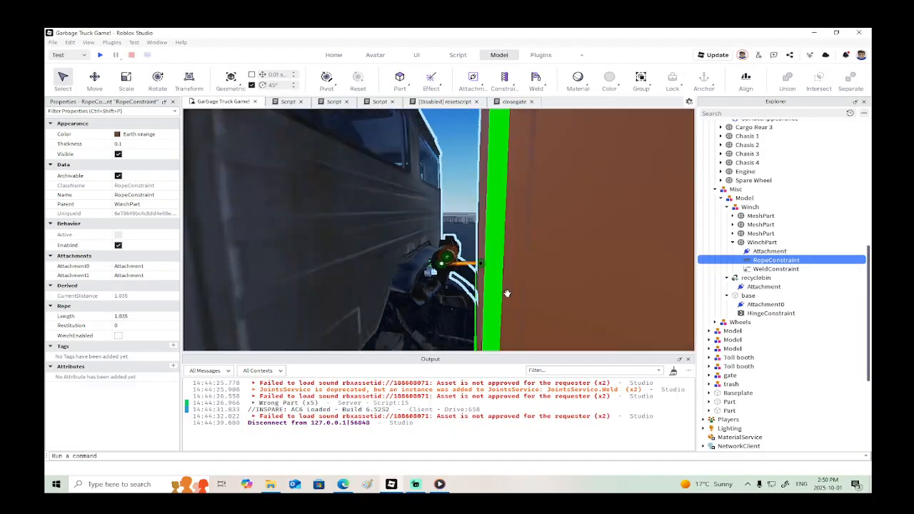
{"action": "scroll", "coordinate": [506, 292], "scroll_direction": "down", "scroll_amount": 4}
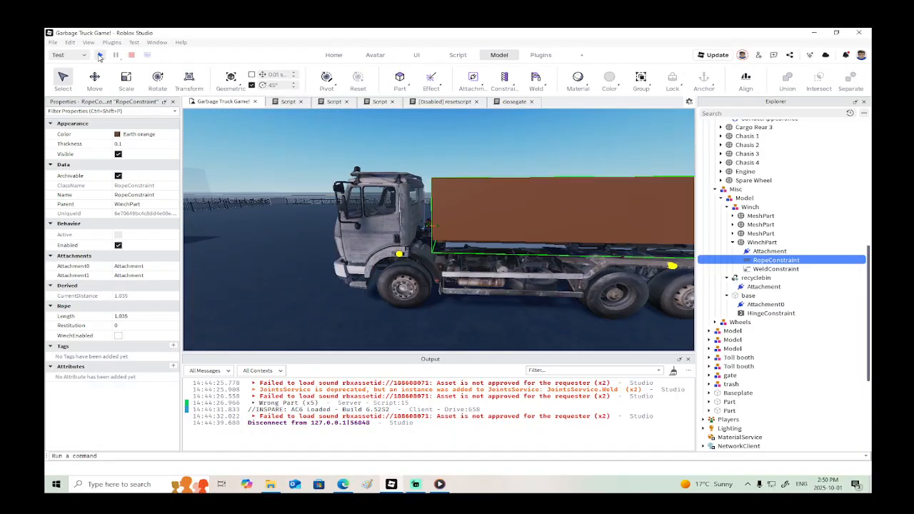
{"action": "left_click", "coordinate": [100, 55]}
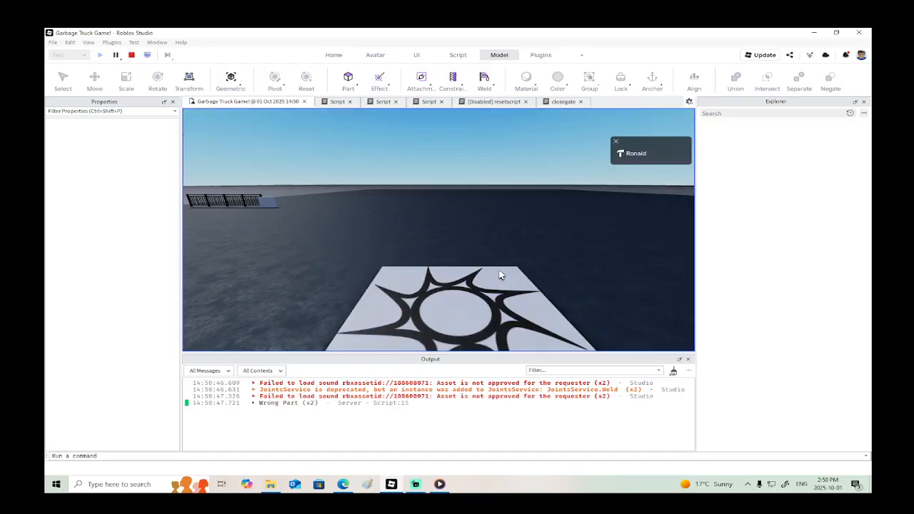
{"action": "key", "text": "w"}
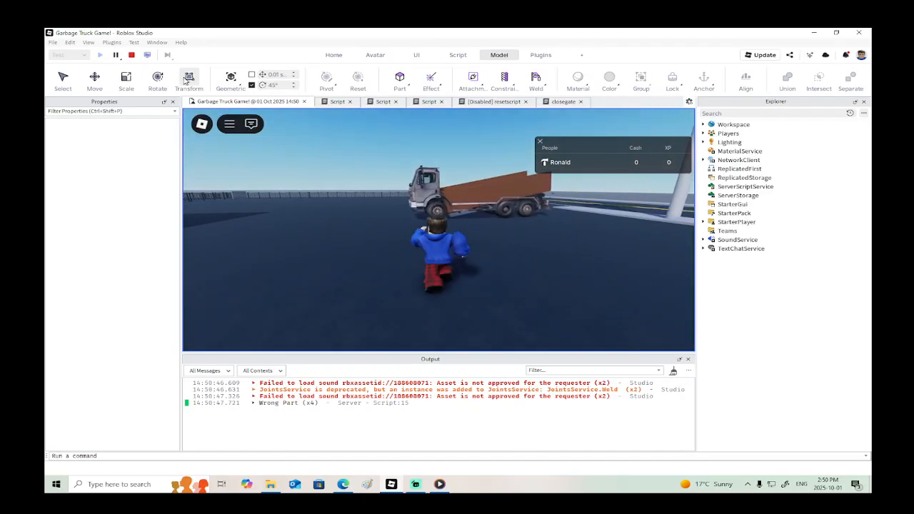
{"action": "key", "text": "shift+F5"}
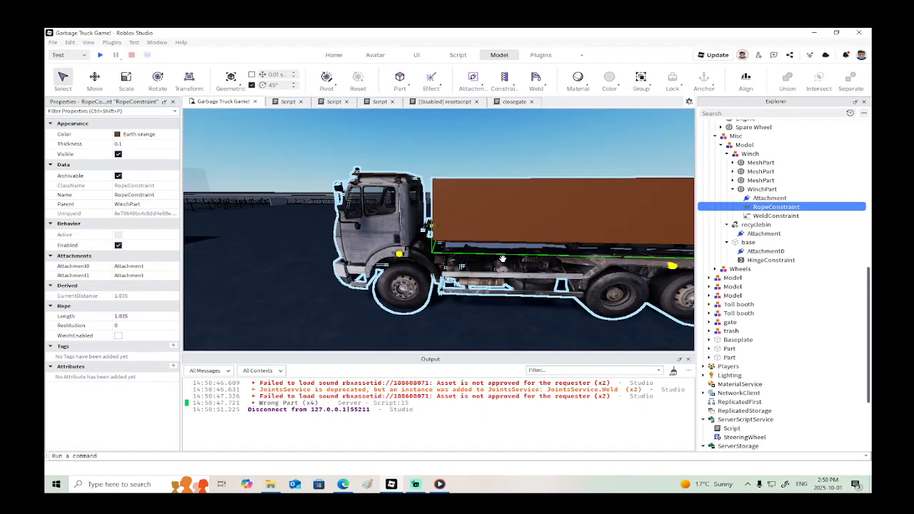
Step: Enable limits on the base's HingeConstraint and set its LowerAngle and UpperAngle to 0
{"action": "right_click_drag", "start_coordinate": [519, 262], "coordinate": [519, 262]}
{"action": "key", "text": "w"}
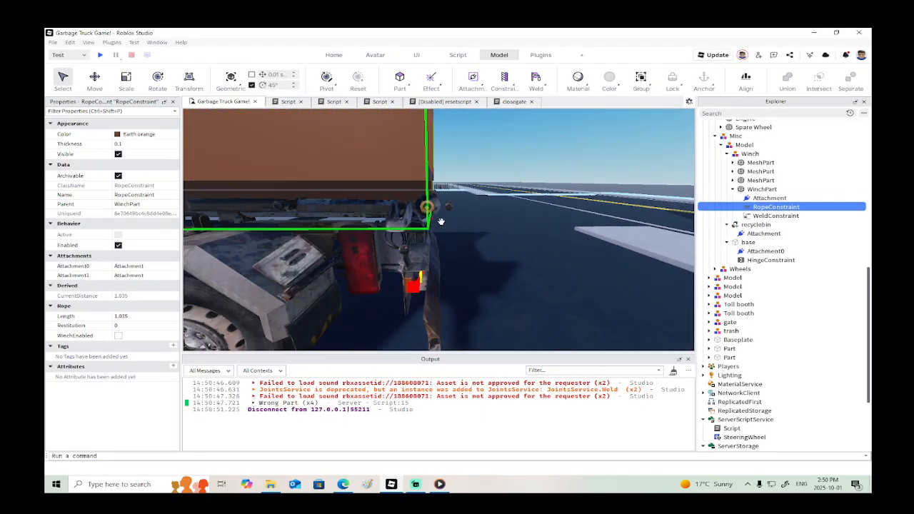
{"action": "left_click", "coordinate": [427, 207]}
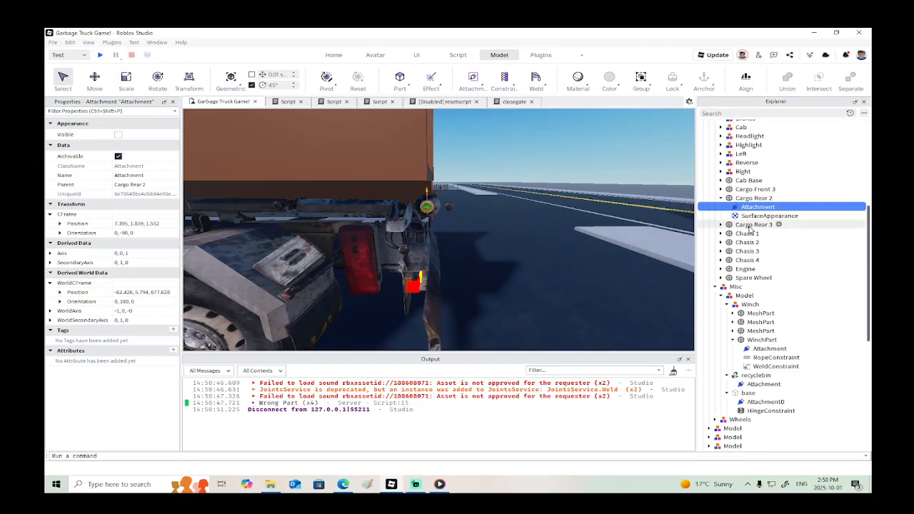
{"action": "left_click", "coordinate": [766, 411]}
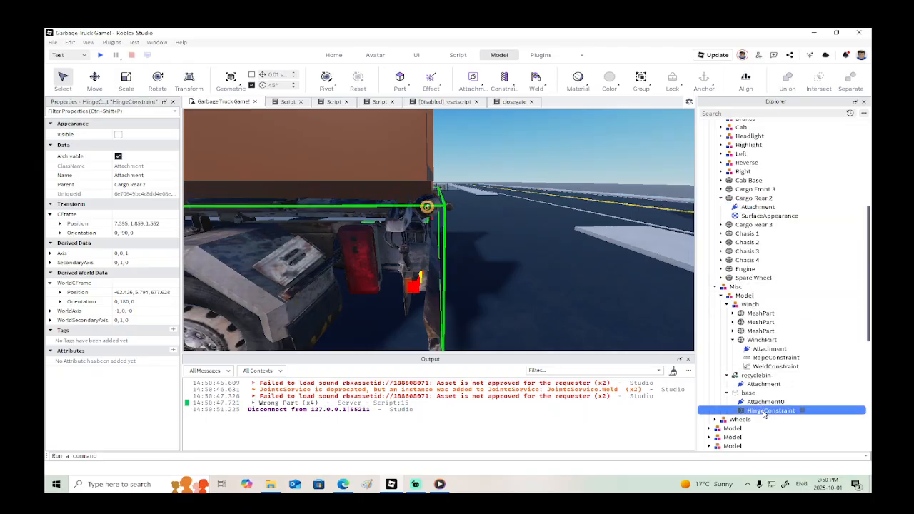
{"action": "right_click_drag", "start_coordinate": [570, 273], "coordinate": [570, 273]}
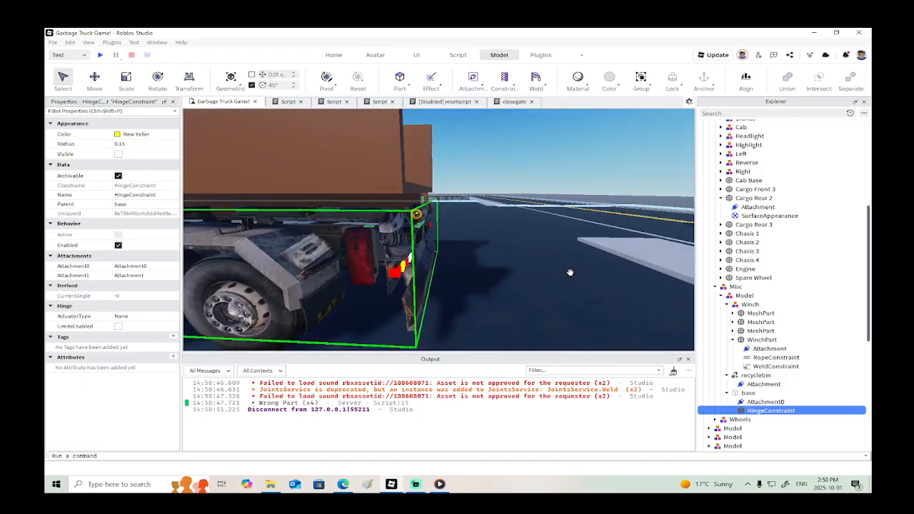
{"action": "left_click", "coordinate": [118, 327]}
{"action": "left_click", "coordinate": [133, 348]}
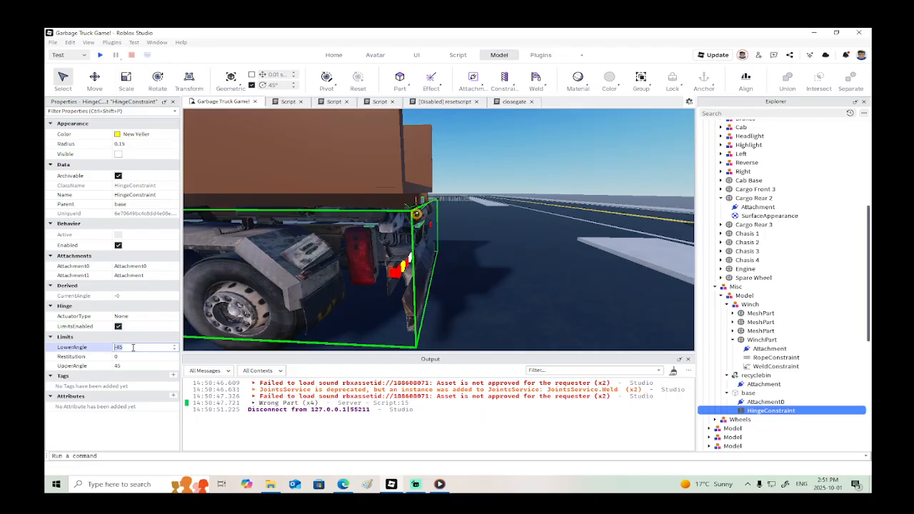
{"action": "left_click", "coordinate": [133, 366]}
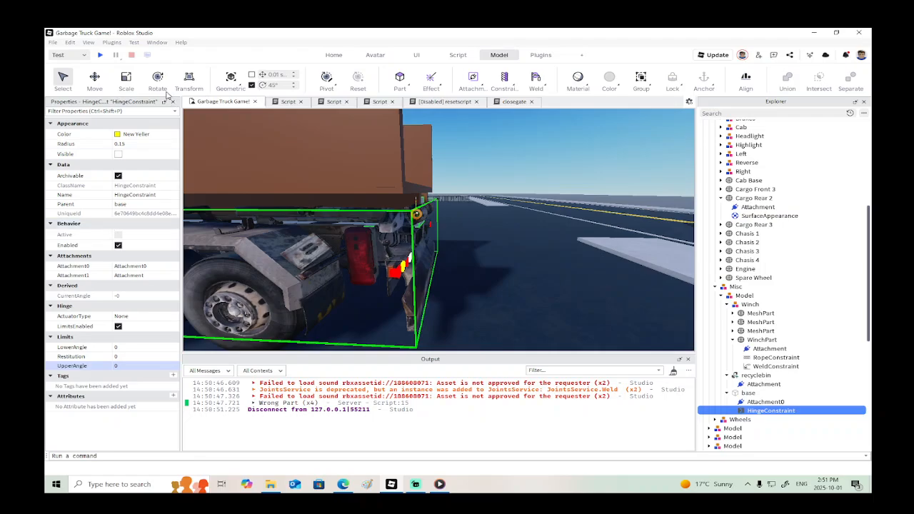
Step: Playtest the limited hinge by walking to the truck, driving it backwards and forwards, and stopping the test
{"action": "left_click", "coordinate": [100, 55]}
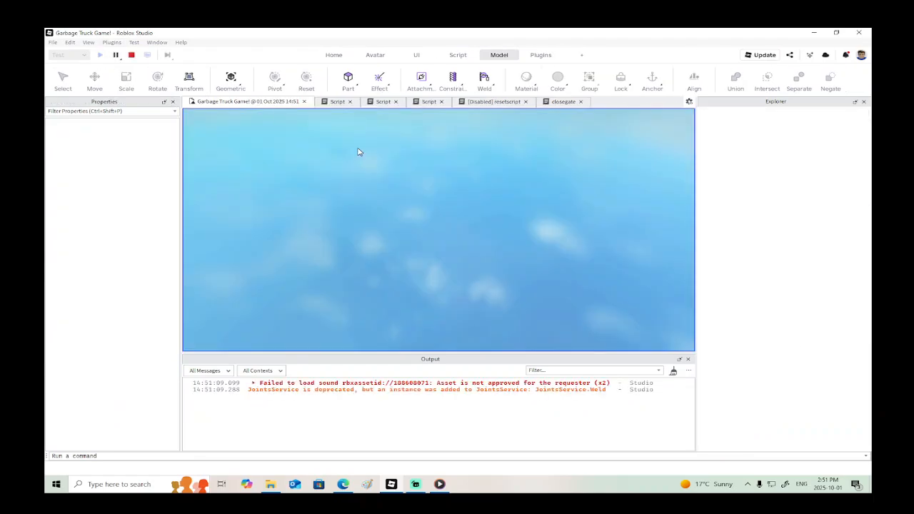
{"action": "right_click_drag", "start_coordinate": [487, 241], "coordinate": [493, 243]}
{"action": "key", "text": "w"}
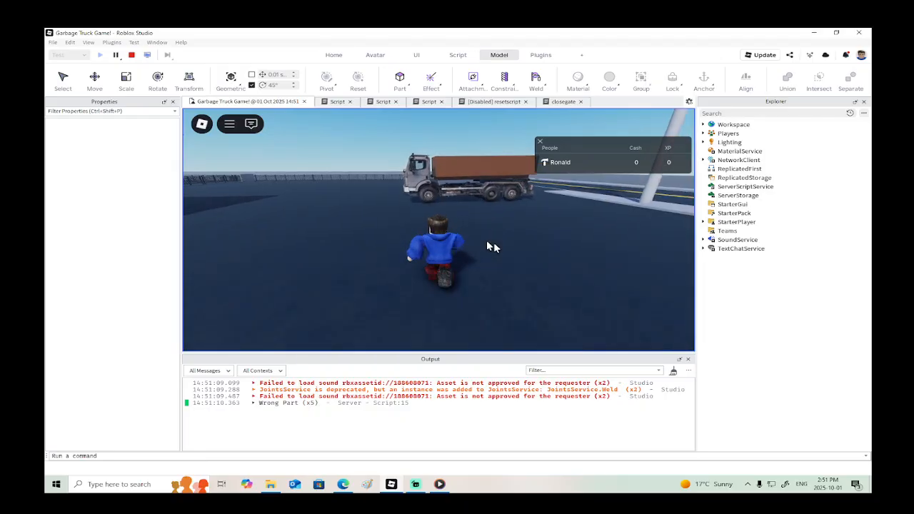
{"action": "key", "text": "w"}
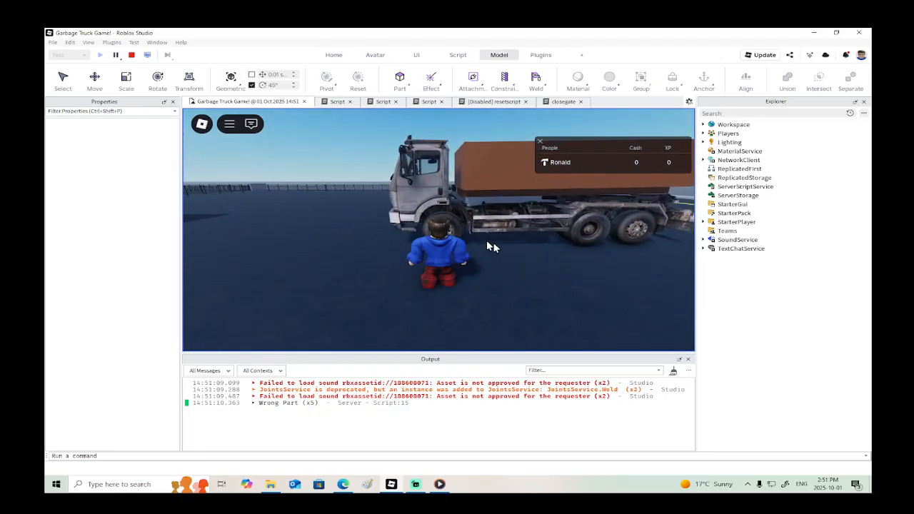
{"action": "key", "text": "w"}
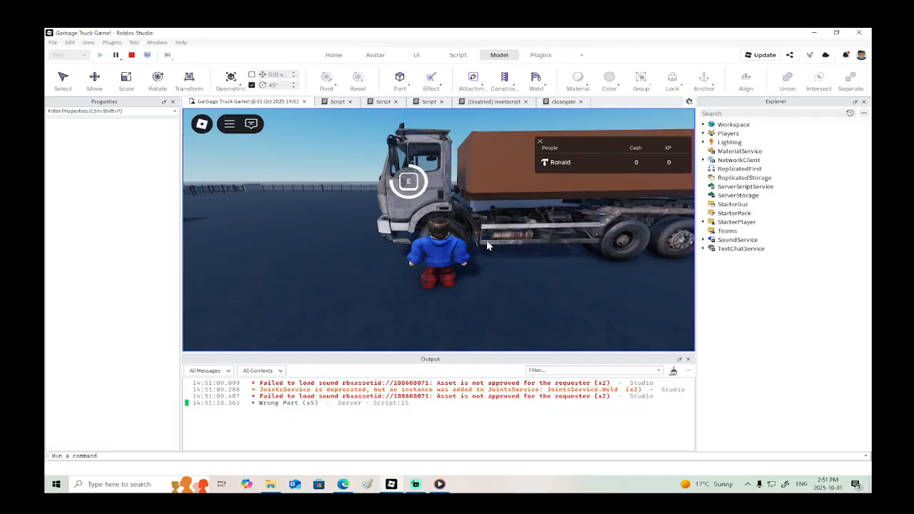
{"action": "key", "text": "e"}
{"action": "right_click_drag", "start_coordinate": [539, 259], "coordinate": [539, 259]}
{"action": "key", "text": "s"}
{"action": "key", "text": "w"}
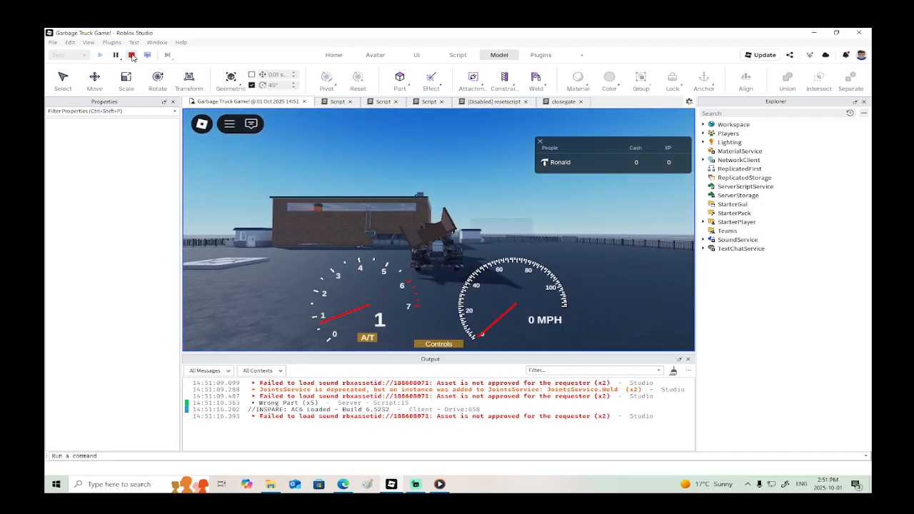
{"action": "left_click", "coordinate": [133, 57]}
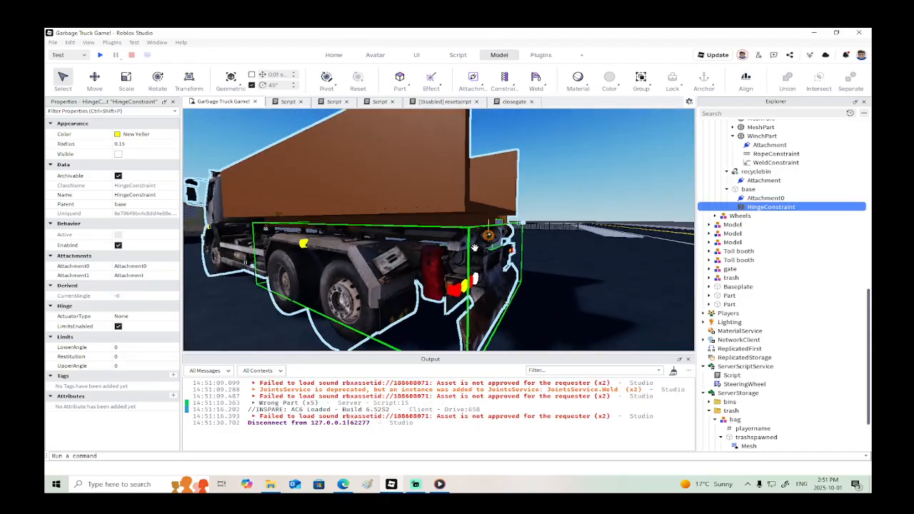
Step: Scale the base part slightly wider and taller, working from the rear of the truck
{"action": "right_click_drag", "start_coordinate": [474, 248], "coordinate": [476, 248]}
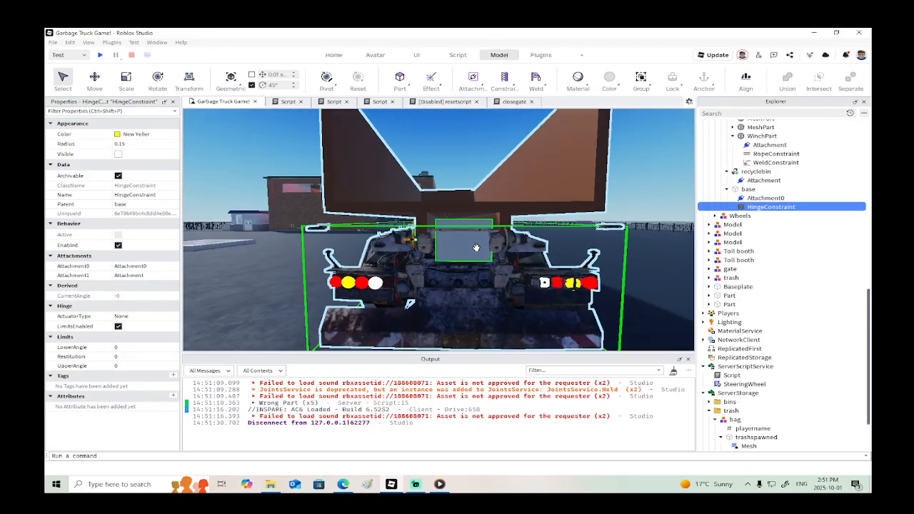
{"action": "scroll", "coordinate": [476, 248], "scroll_direction": "up", "scroll_amount": 3}
{"action": "left_click", "coordinate": [475, 248]}
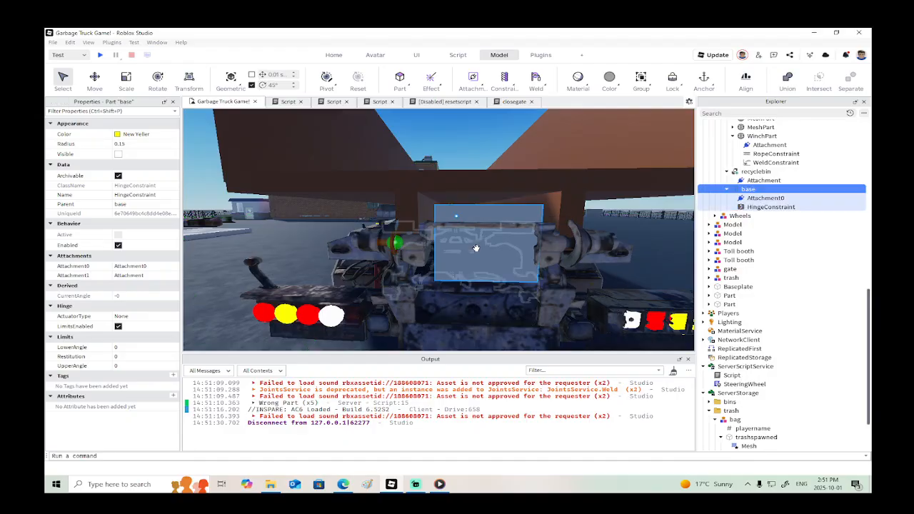
{"action": "left_click", "coordinate": [125, 79]}
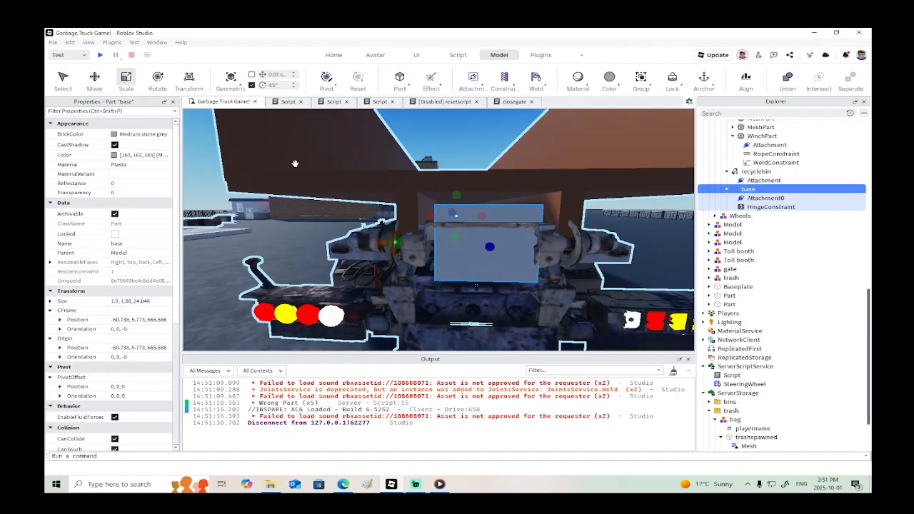
{"action": "left_click_drag", "start_coordinate": [433, 219], "coordinate": [453, 197]}
{"action": "right_click_drag", "start_coordinate": [455, 210], "coordinate": [463, 209]}
Step: Copy the world position of Cargo Rear 2's Attachment, -62.426, 5.794, 677.628, to the base's Attachment0
{"action": "left_click", "coordinate": [383, 246]}
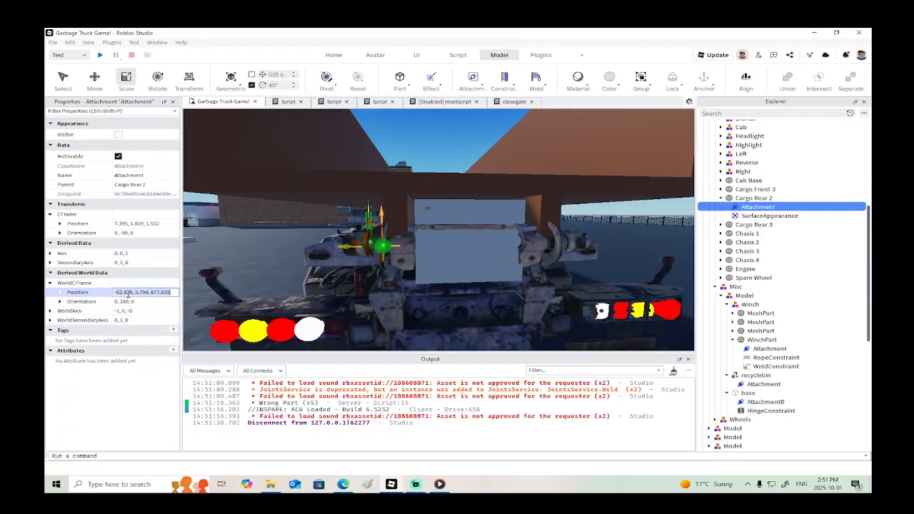
{"action": "left_click", "coordinate": [369, 241]}
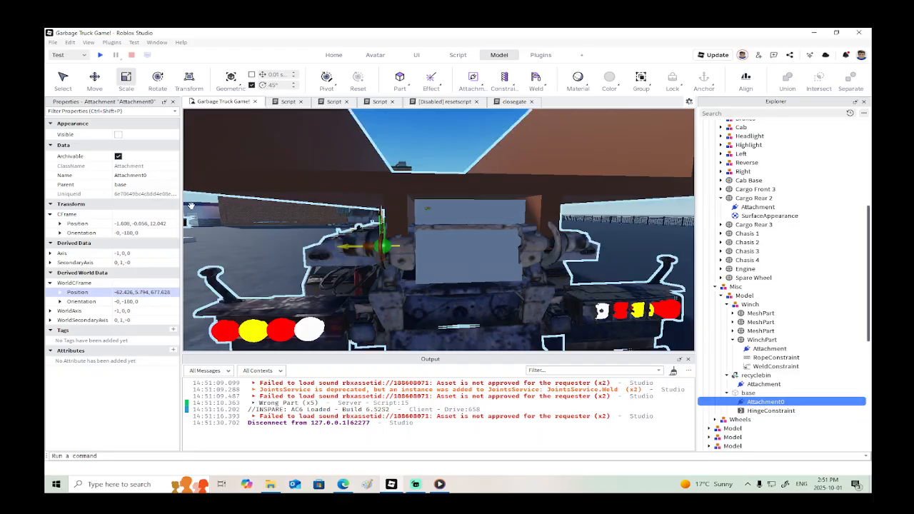
Step: Playtest the truck by walking to it, entering the driver's seat, inspecting the cargo bed and cab up close, and stopping the test
{"action": "left_click", "coordinate": [101, 55]}
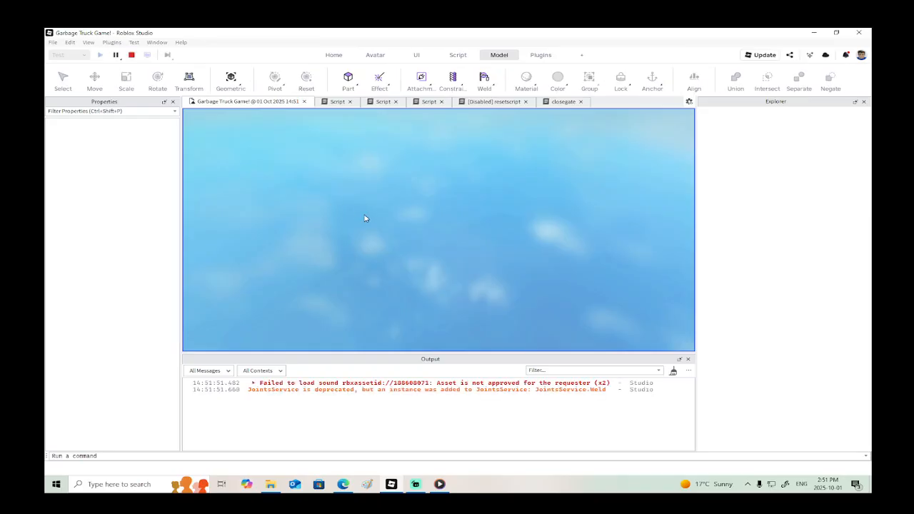
{"action": "key", "text": "w"}
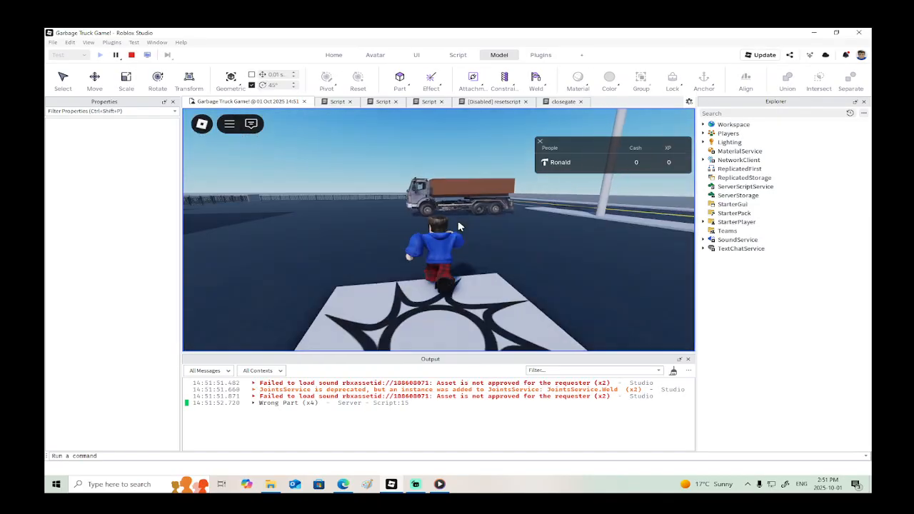
{"action": "key", "text": "w"}
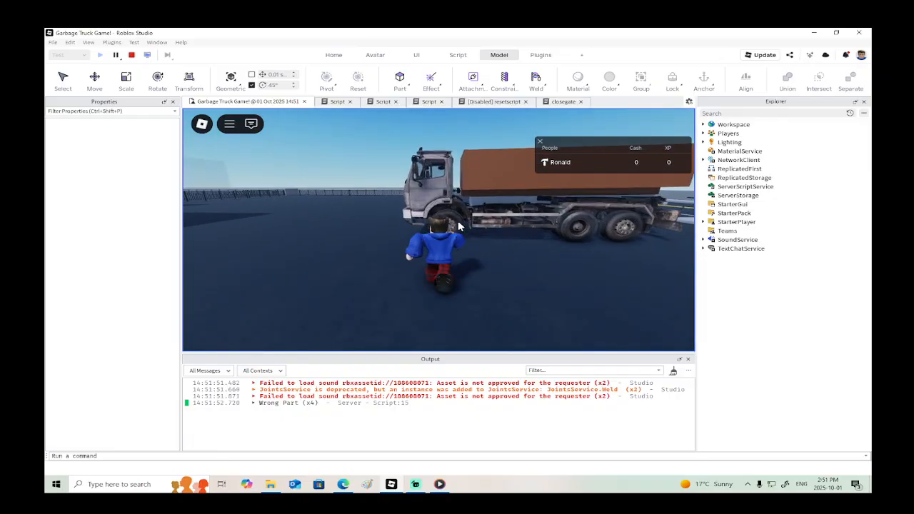
{"action": "key", "text": "e"}
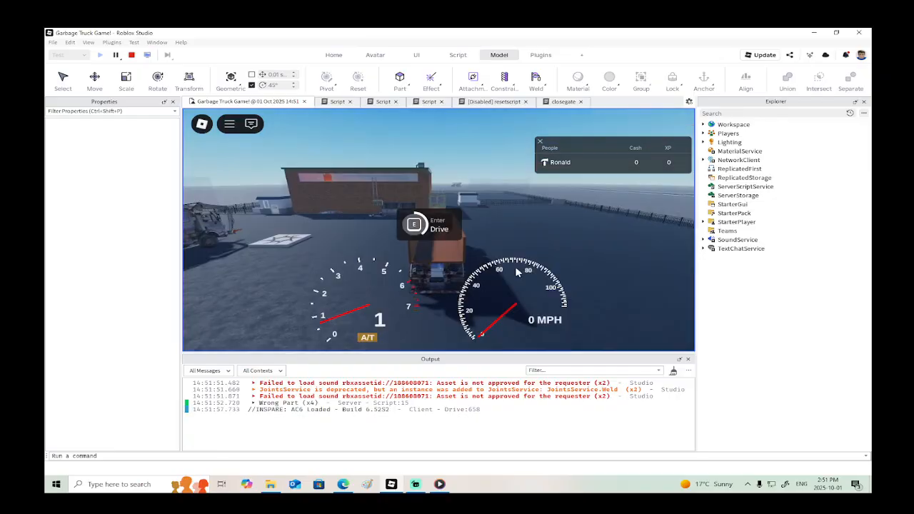
{"action": "scroll", "coordinate": [530, 276], "scroll_direction": "up", "scroll_amount": 3}
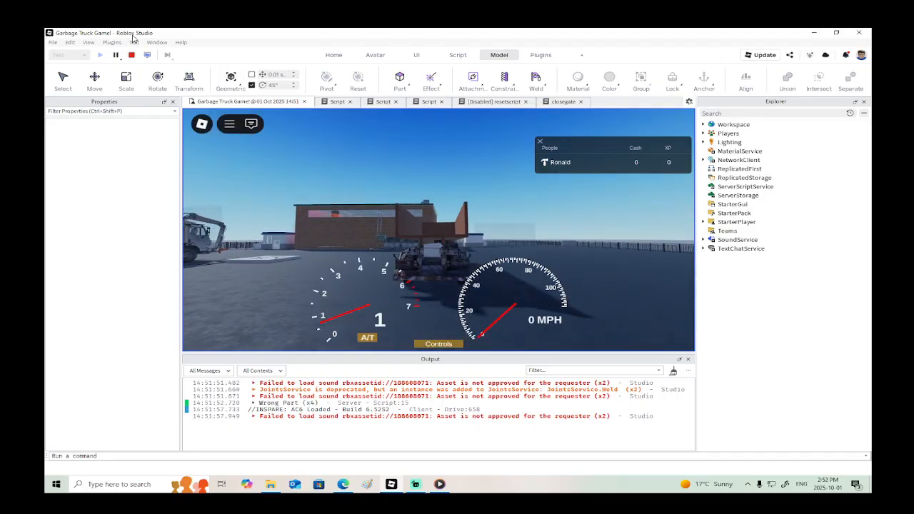
{"action": "scroll", "coordinate": [486, 248], "scroll_direction": "up", "scroll_amount": 5}
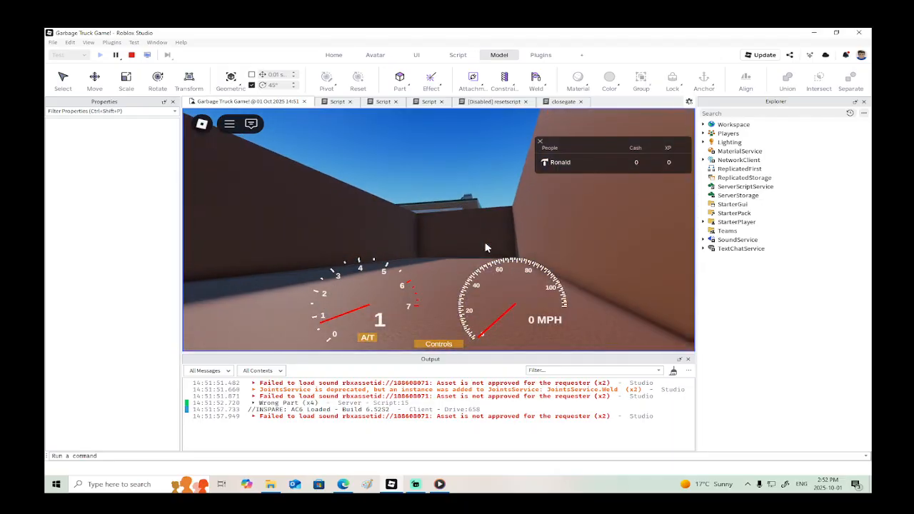
{"action": "scroll", "coordinate": [444, 250], "scroll_direction": "up", "scroll_amount": 3}
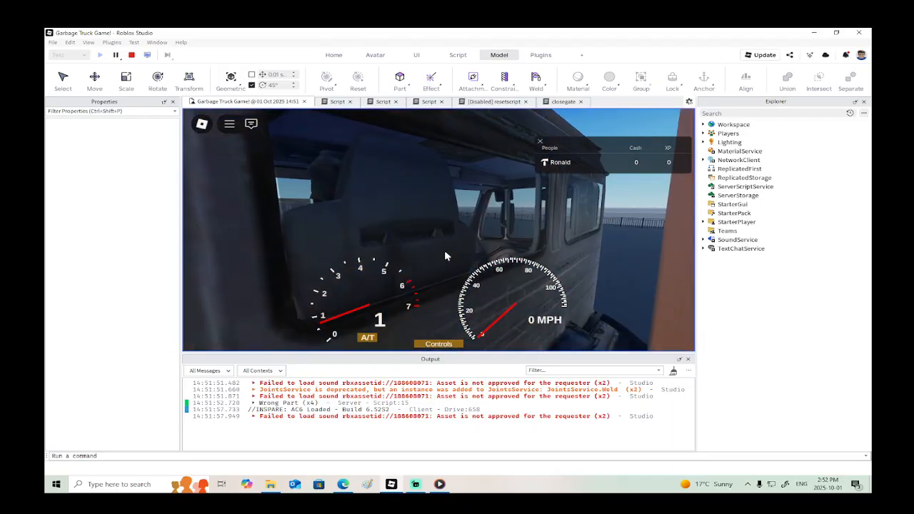
{"action": "scroll", "coordinate": [447, 255], "scroll_direction": "down", "scroll_amount": 3}
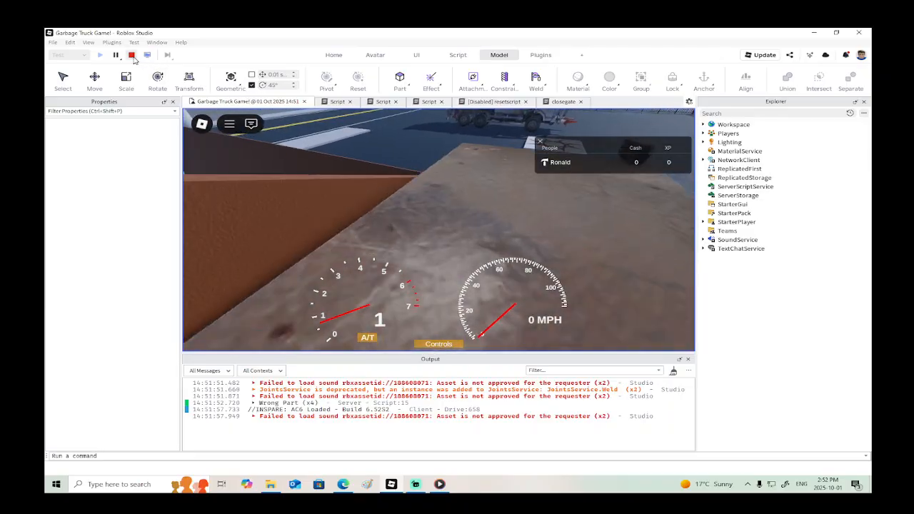
{"action": "left_click", "coordinate": [133, 57]}
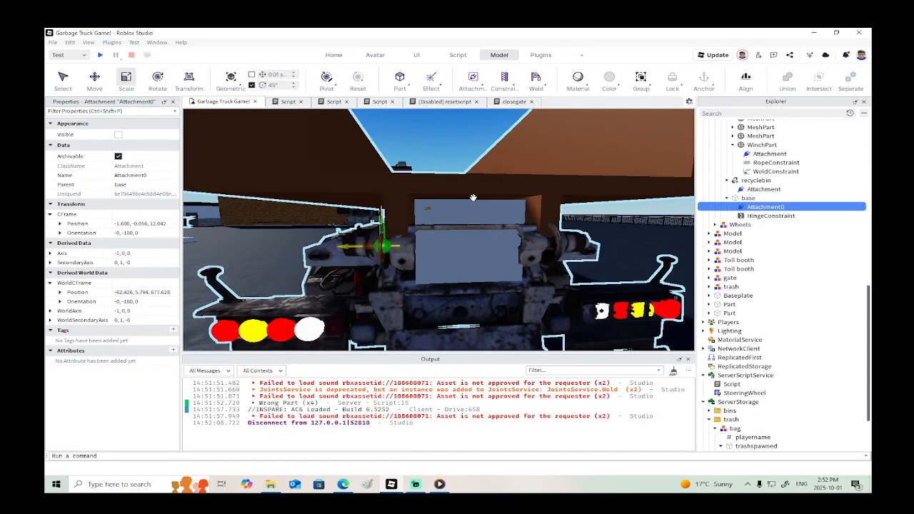
Step: Select the Cargo Rear 2 mesh above the rear wheels and check its collision properties
{"action": "right_click_drag", "start_coordinate": [474, 198], "coordinate": [473, 198]}
{"action": "key", "text": "s"}
{"action": "key", "text": "d"}
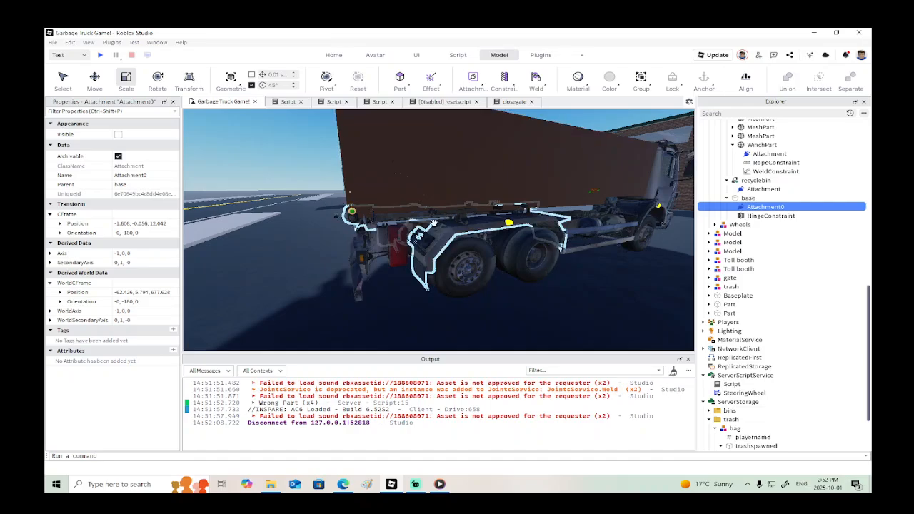
{"action": "left_click", "coordinate": [434, 223]}
{"action": "scroll", "coordinate": [132, 356], "scroll_direction": "down", "scroll_amount": 3}
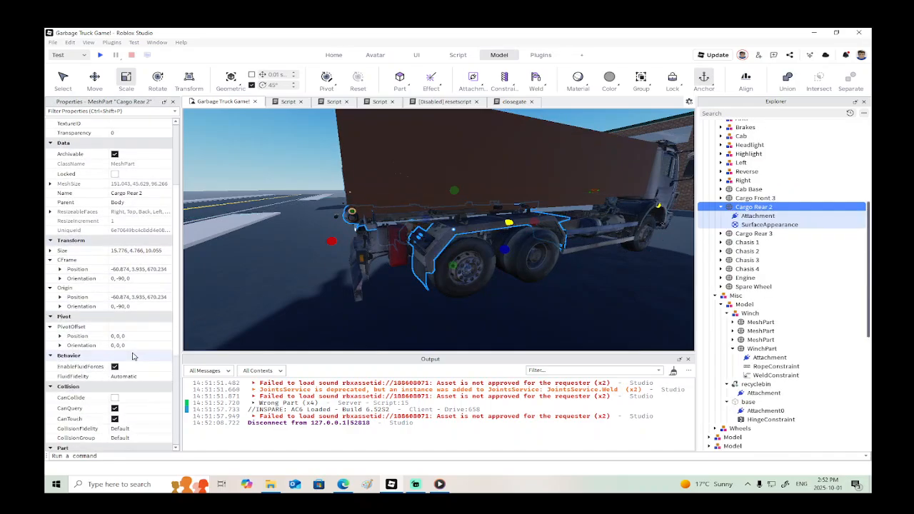
{"action": "right_click_drag", "start_coordinate": [319, 330], "coordinate": [319, 329]}
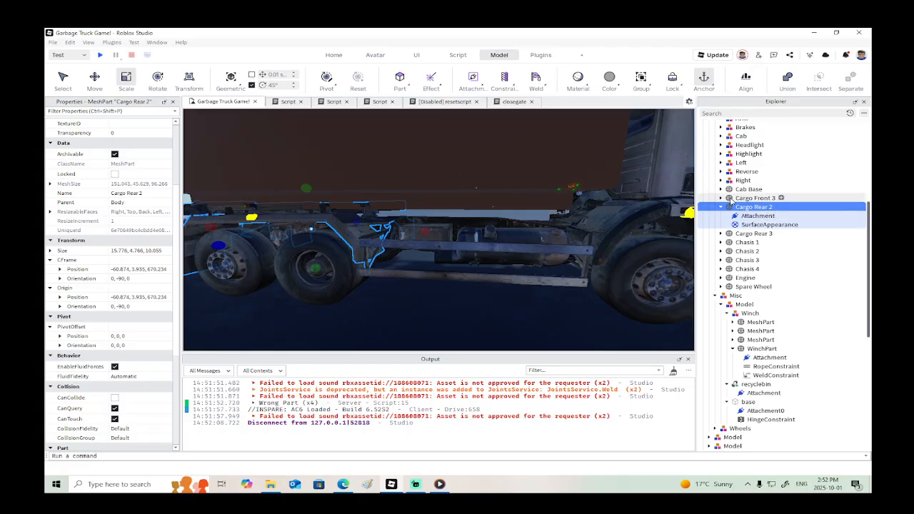
Step: Select the body meshes from Cab Base to Spare Wheel, except Chasis 1, and check their shared collision setting around the truck
{"action": "key", "text": "Up"}
{"action": "key", "text": "Up"}
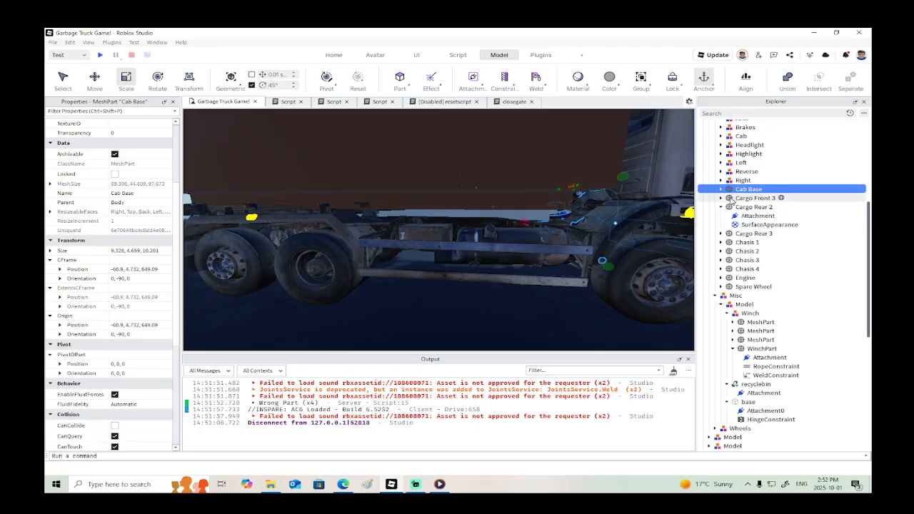
{"action": "left_click", "coordinate": [731, 199], "text": "ctrl"}
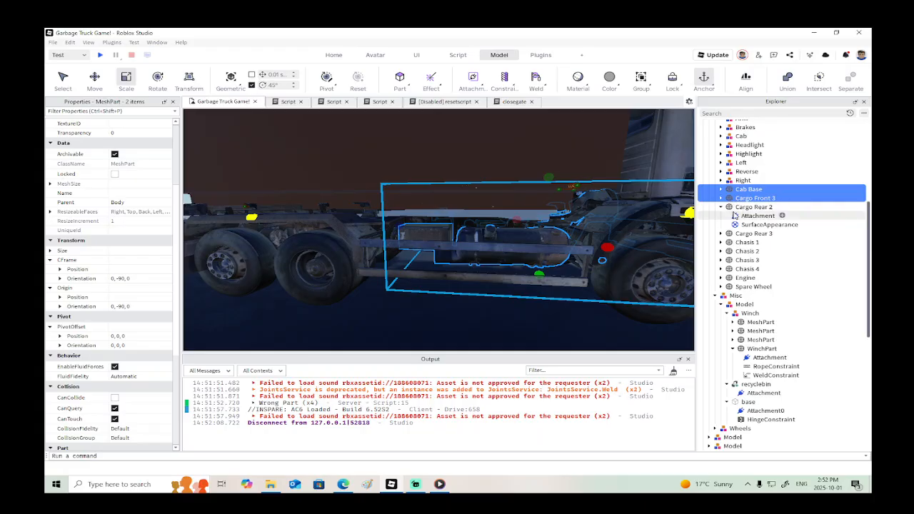
{"action": "left_click", "coordinate": [732, 208], "text": "ctrl"}
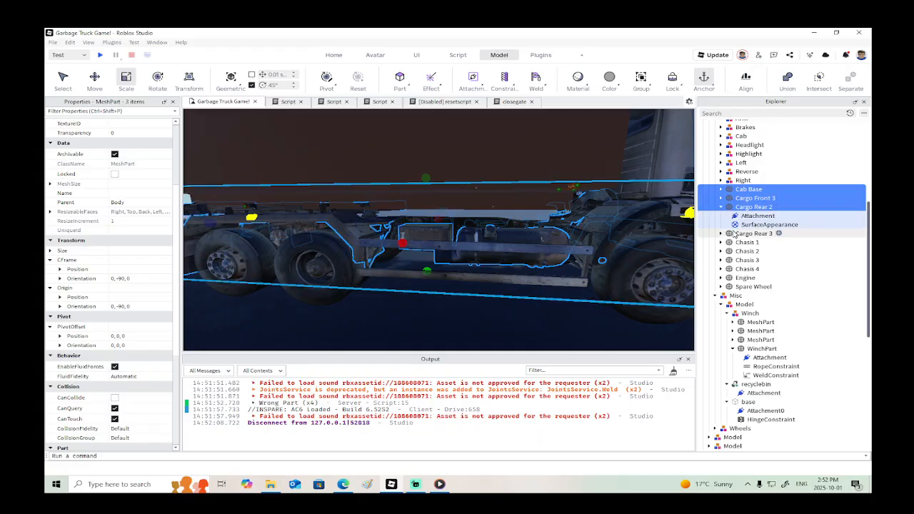
{"action": "left_click", "coordinate": [733, 251], "text": "ctrl"}
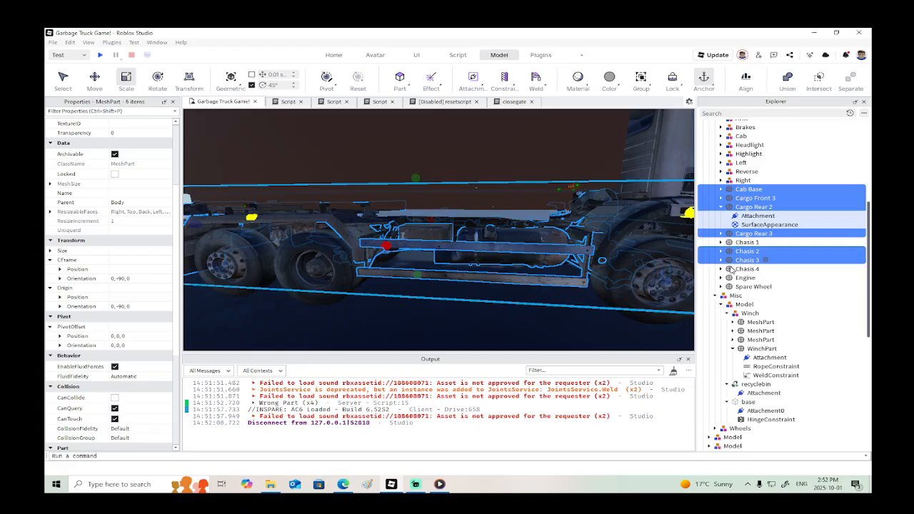
{"action": "left_click", "coordinate": [732, 269], "text": "ctrl"}
{"action": "left_click", "coordinate": [732, 278], "text": "ctrl"}
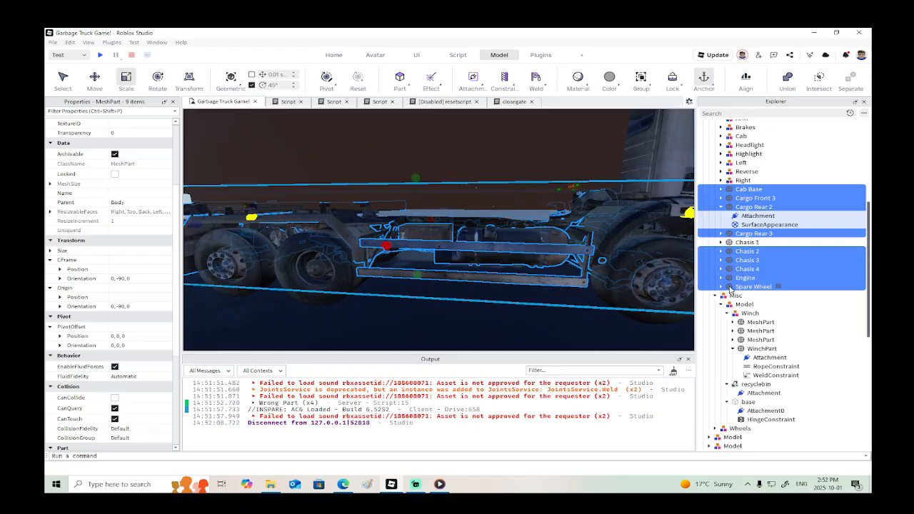
{"action": "scroll", "coordinate": [384, 291], "scroll_direction": "down", "scroll_amount": 5}
{"action": "right_click_drag", "start_coordinate": [384, 292], "coordinate": [384, 291]}
{"action": "scroll", "coordinate": [384, 291], "scroll_direction": "up", "scroll_amount": 5}
{"action": "scroll", "coordinate": [384, 292], "scroll_direction": "down", "scroll_amount": 3}
{"action": "scroll", "coordinate": [384, 291], "scroll_direction": "up", "scroll_amount": 3}
{"action": "scroll", "coordinate": [384, 292], "scroll_direction": "down", "scroll_amount": 3}
{"action": "scroll", "coordinate": [384, 291], "scroll_direction": "down", "scroll_amount": 3}
{"action": "scroll", "coordinate": [384, 291], "scroll_direction": "up", "scroll_amount": 2}
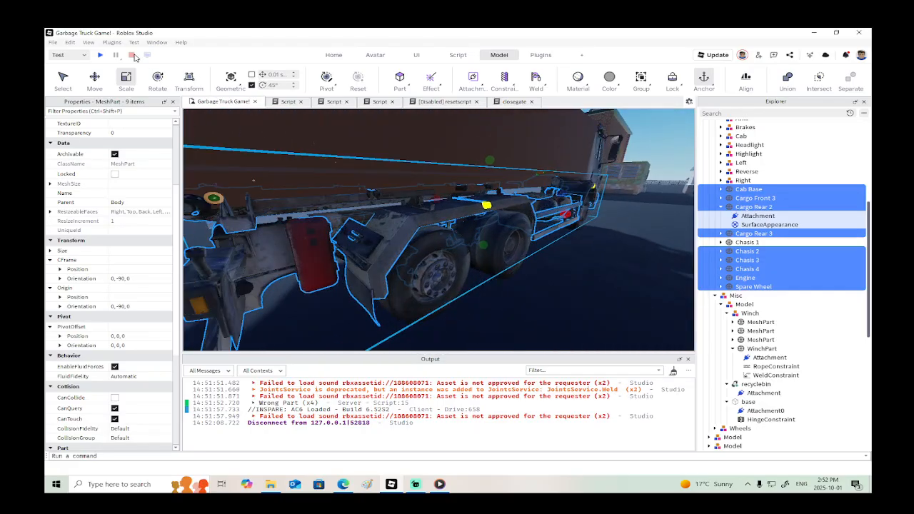
Step: Playtest again by walking around to the truck's rear, watching how the recyclebin bed sits on the chassis, and stopping the test
{"action": "left_click", "coordinate": [101, 55]}
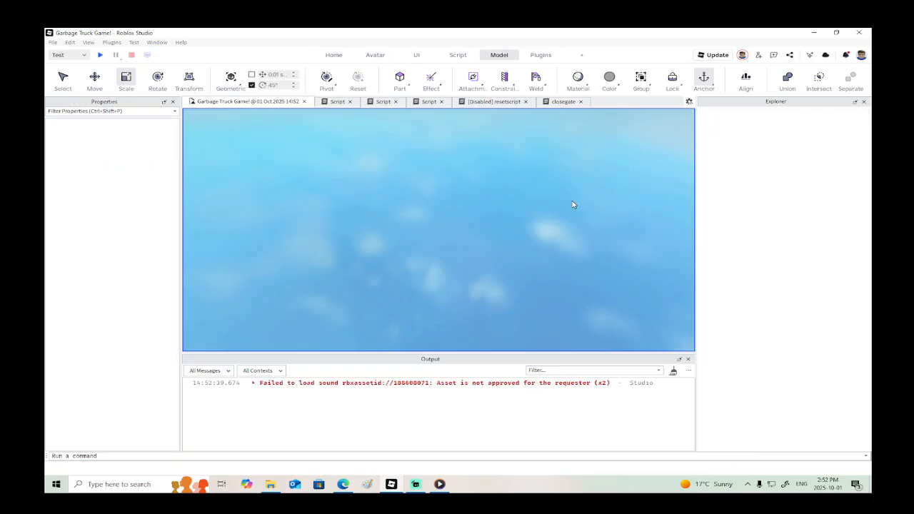
{"action": "key", "text": "w"}
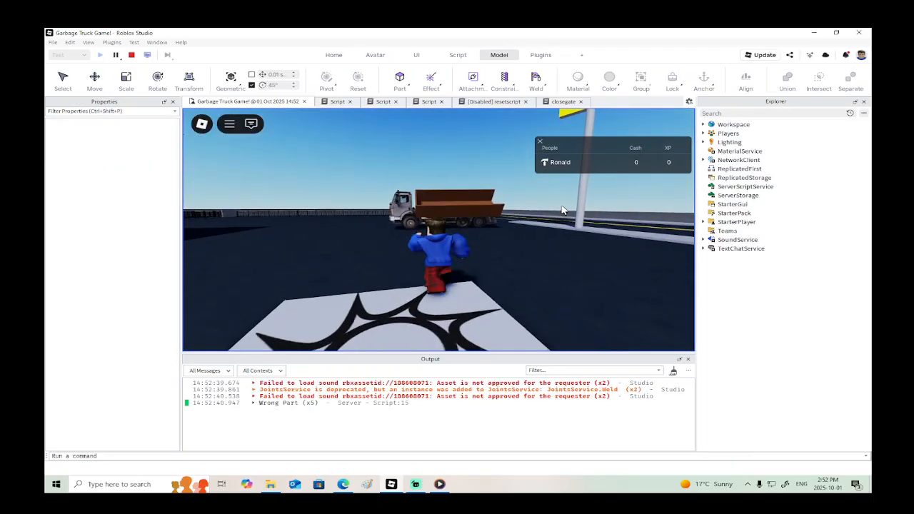
{"action": "key", "text": "d"}
{"action": "key", "text": "w"}
{"action": "key", "text": "d"}
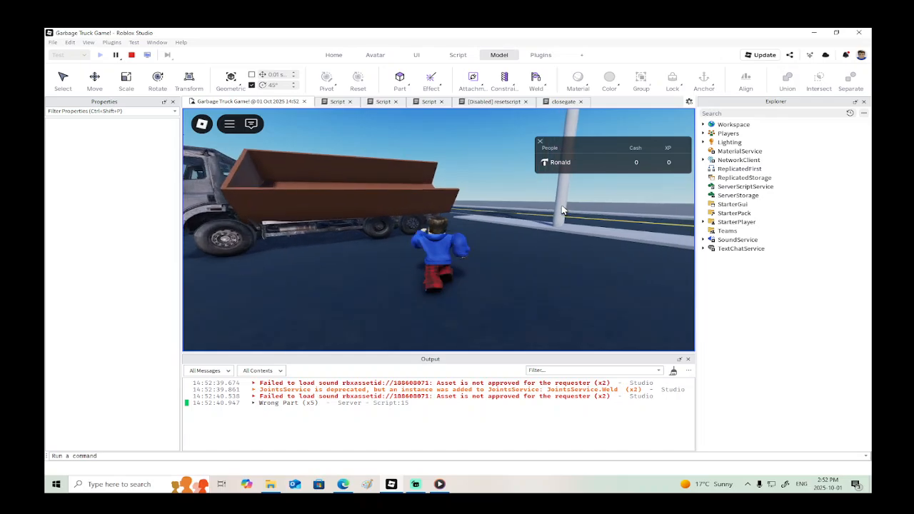
{"action": "key", "text": "w"}
{"action": "right_click_drag", "start_coordinate": [563, 209], "coordinate": [562, 209]}
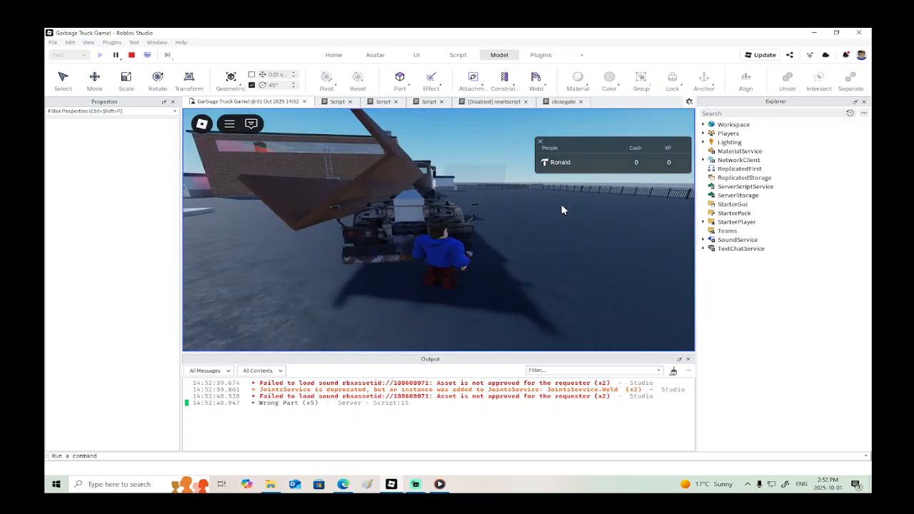
{"action": "left_click", "coordinate": [130, 55]}
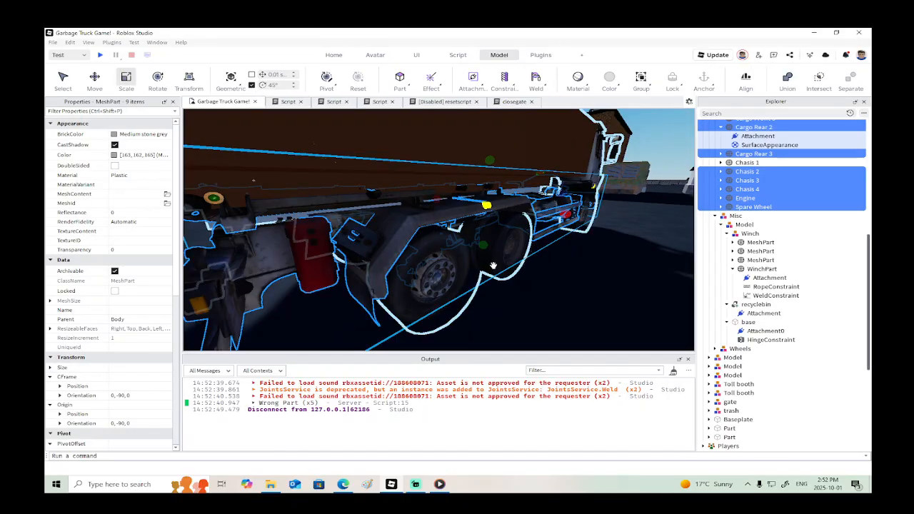
{"action": "key", "text": "a"}
{"action": "right_click_drag", "start_coordinate": [493, 264], "coordinate": [493, 263]}
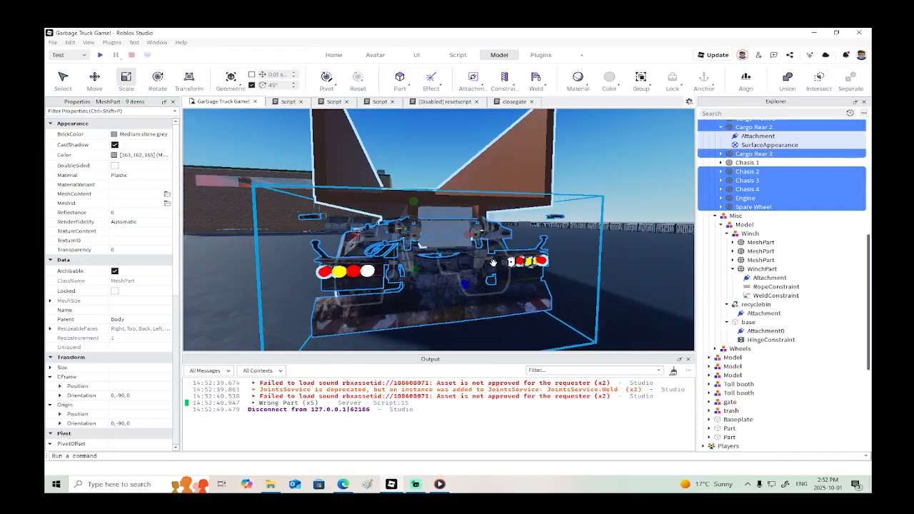
{"action": "key", "text": "a"}
{"action": "right_click_drag", "start_coordinate": [456, 226], "coordinate": [457, 226]}
{"action": "key", "text": "d"}
{"action": "key", "text": "w"}
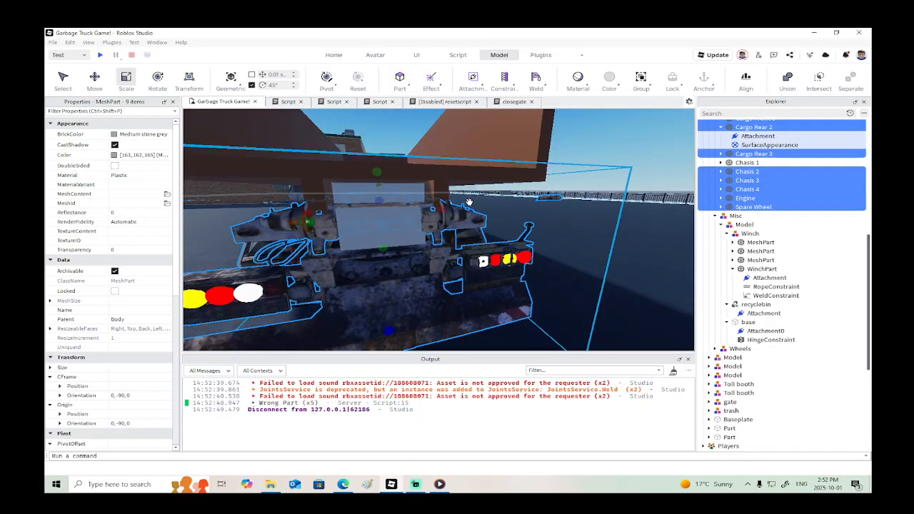
{"action": "left_click", "coordinate": [409, 193]}
{"action": "key", "text": "ctrl+2"}
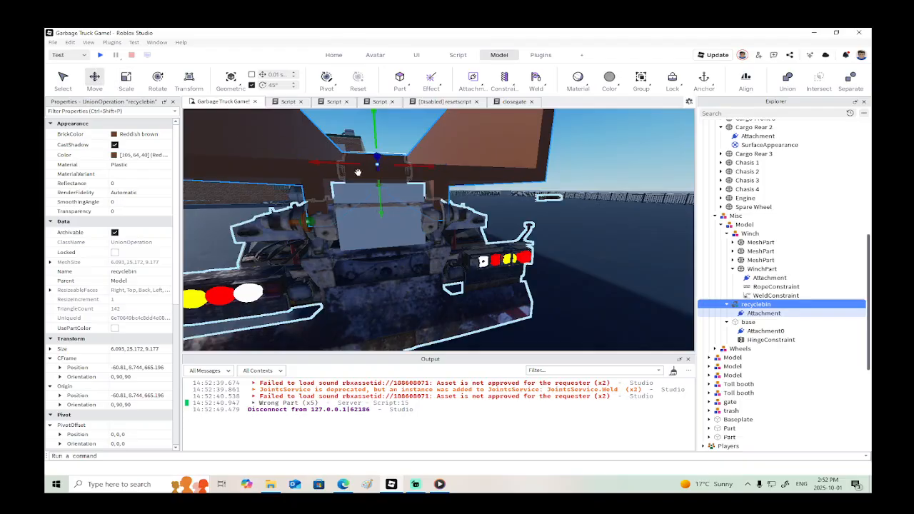
{"action": "right_click", "coordinate": [430, 165]}
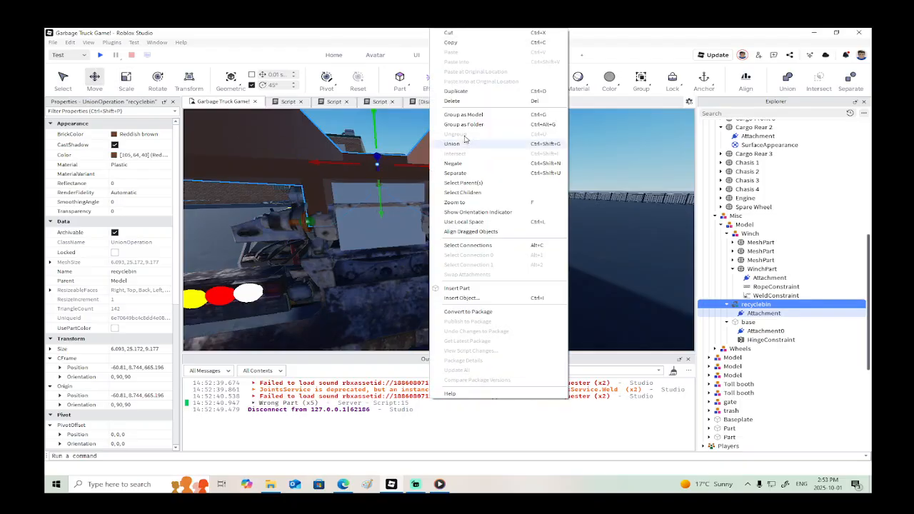
{"action": "left_click", "coordinate": [454, 91]}
{"action": "mouse_move", "coordinate": [436, 170]}
{"action": "left_mouse_down"}
{"action": "mouse_move", "coordinate": [418, 167]}
{"action": "mouse_move", "coordinate": [435, 167]}
{"action": "left_mouse_up"}
{"action": "key", "text": "Delete"}
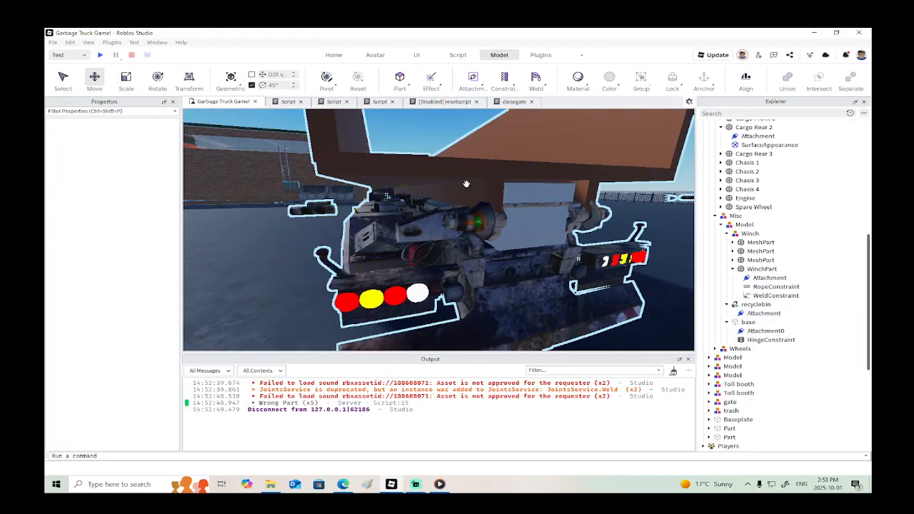
Step: Duplicate the base part and move the copy about 3.9 studs sideways along X, out beside the truck's rear
{"action": "left_click", "coordinate": [530, 200]}
{"action": "key", "text": "f"}
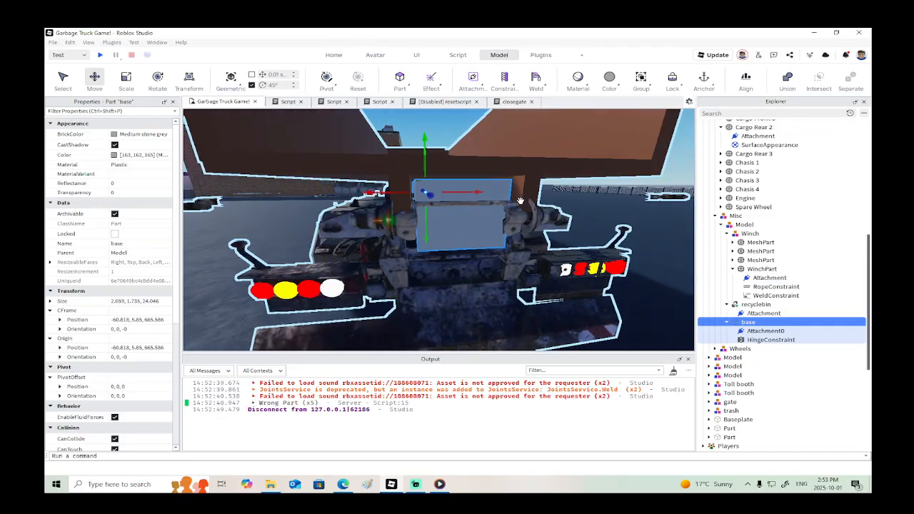
{"action": "right_click", "coordinate": [476, 191]}
{"action": "left_click", "coordinate": [502, 91]}
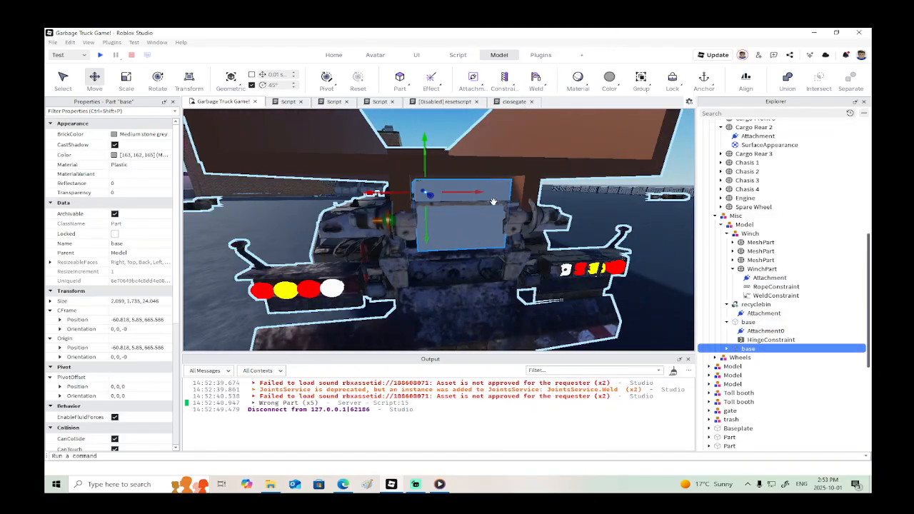
{"action": "left_click_drag", "start_coordinate": [480, 191], "coordinate": [469, 191]}
{"action": "mouse_move", "coordinate": [444, 193]}
{"action": "left_mouse_down"}
{"action": "mouse_move", "coordinate": [458, 193]}
{"action": "mouse_move", "coordinate": [450, 192]}
{"action": "left_mouse_up"}
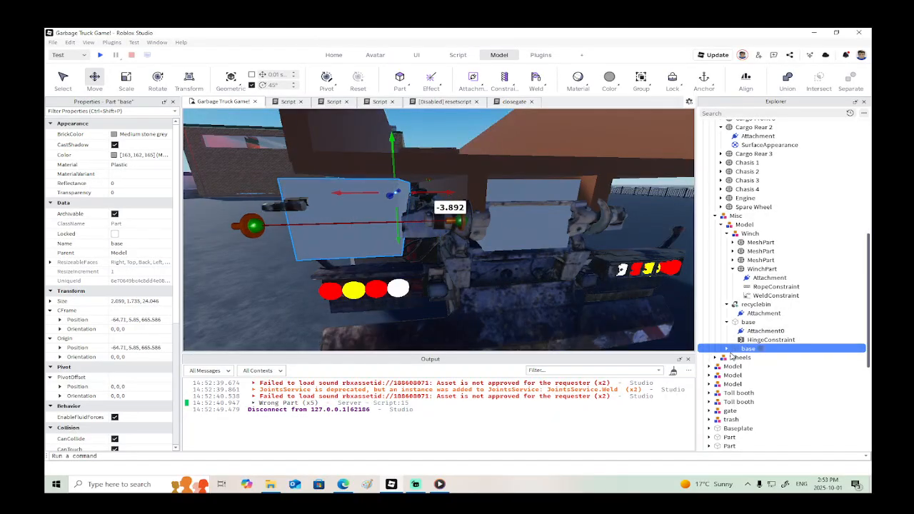
Step: Delete the Attachment0 and HingeConstraint from the duplicated base part
{"action": "left_click", "coordinate": [727, 349]}
{"action": "left_click", "coordinate": [757, 359]}
{"action": "key", "text": "Delete"}
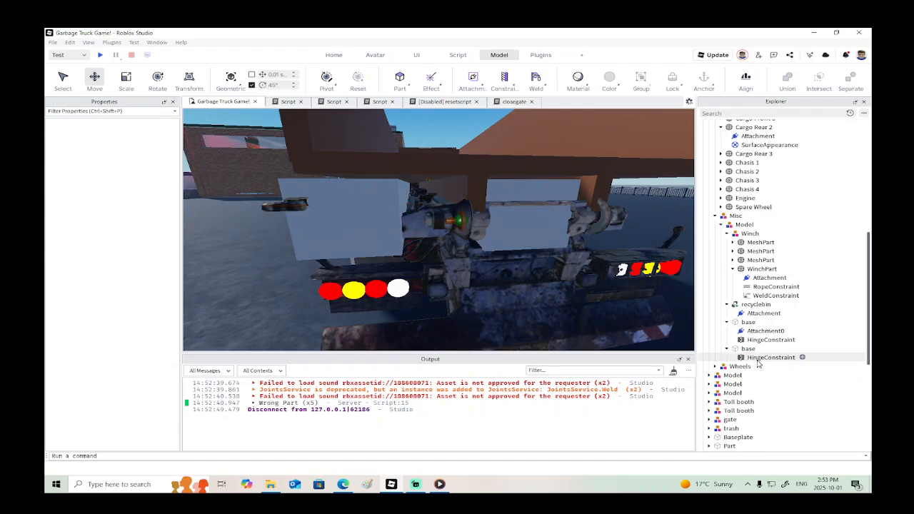
{"action": "left_click", "coordinate": [758, 357]}
{"action": "key", "text": "Delete"}
Step: Weld the duplicated base part to the original base with a WeldConstraint
{"action": "left_click", "coordinate": [742, 349]}
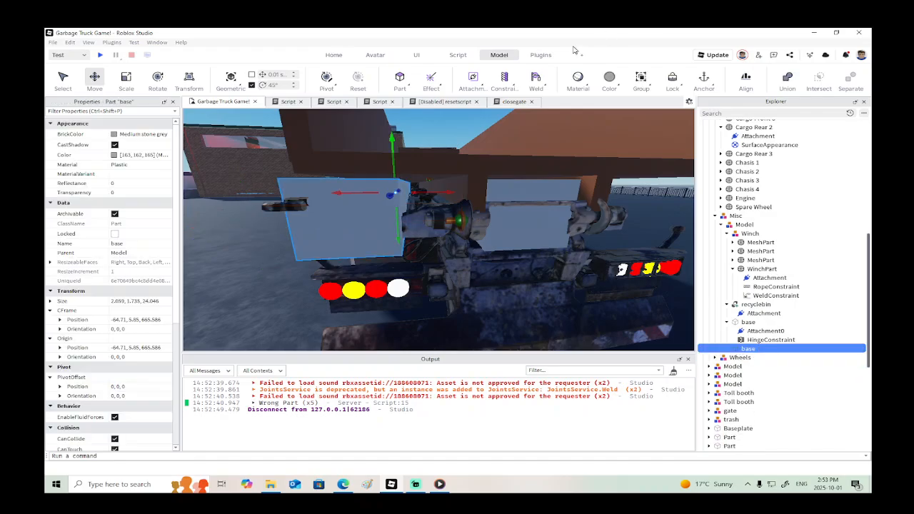
{"action": "left_click", "coordinate": [536, 80]}
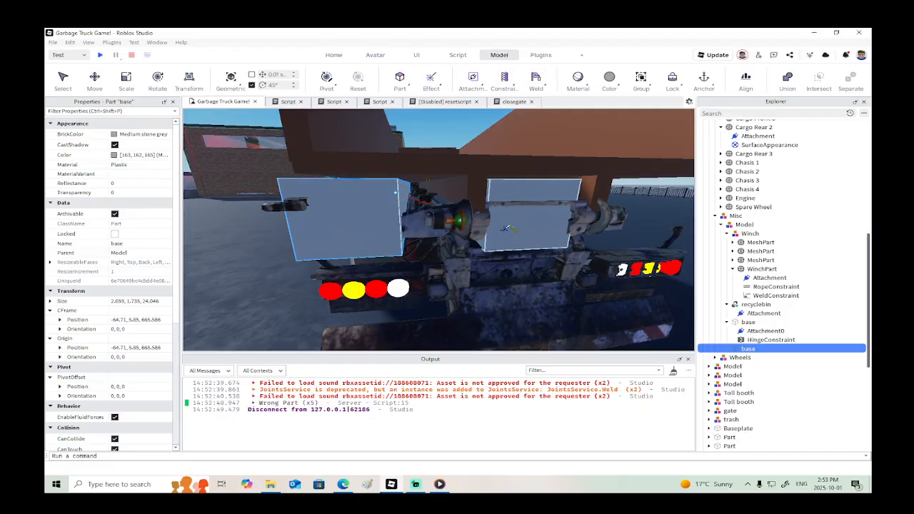
{"action": "left_click", "coordinate": [506, 228]}
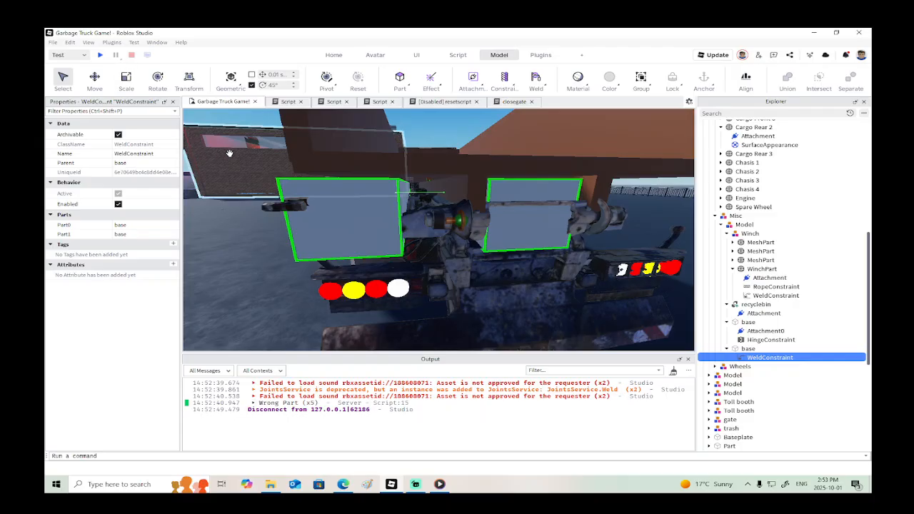
Step: Shift the welded base copy 0.435 studs sideways along X at the truck's rear
{"action": "key", "text": "s"}
{"action": "key", "text": "a"}
{"action": "key", "text": "d"}
{"action": "left_click", "coordinate": [95, 79]}
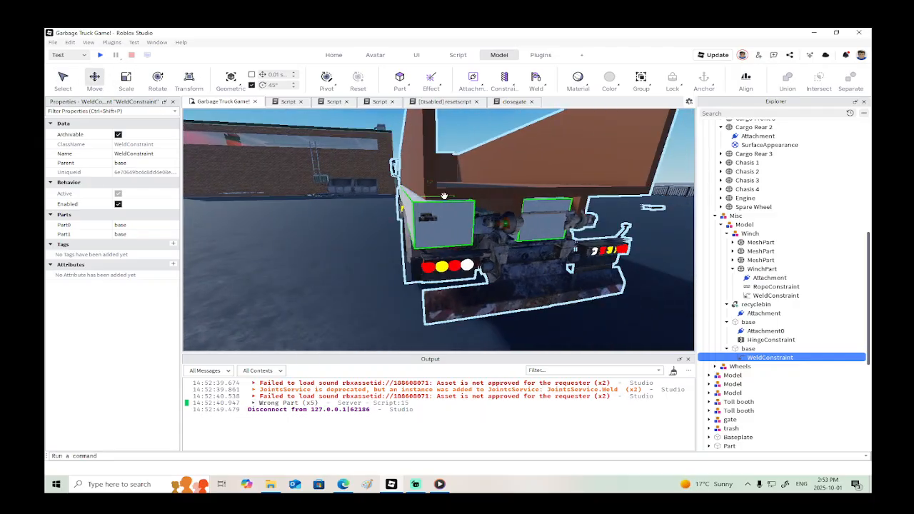
{"action": "left_click", "coordinate": [450, 218]}
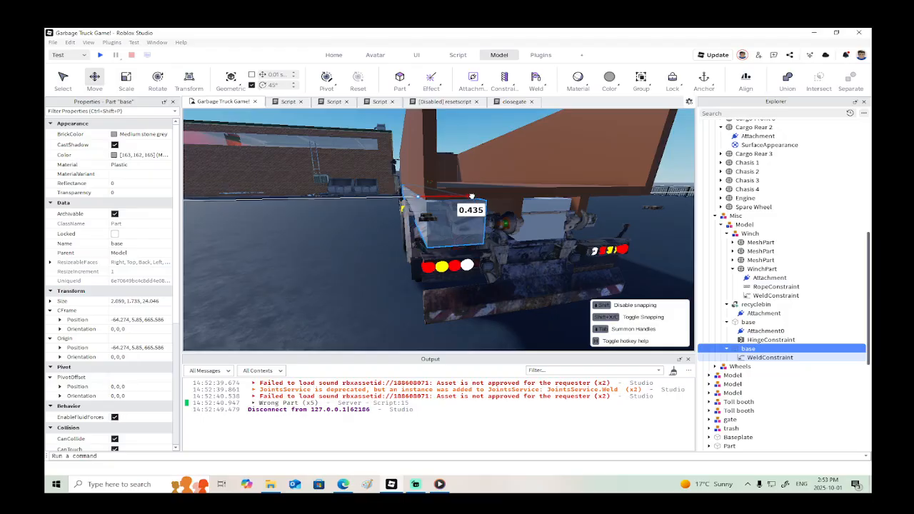
{"action": "key", "text": "a"}
{"action": "right_click_drag", "start_coordinate": [471, 196], "coordinate": [471, 196]}
{"action": "key", "text": "d"}
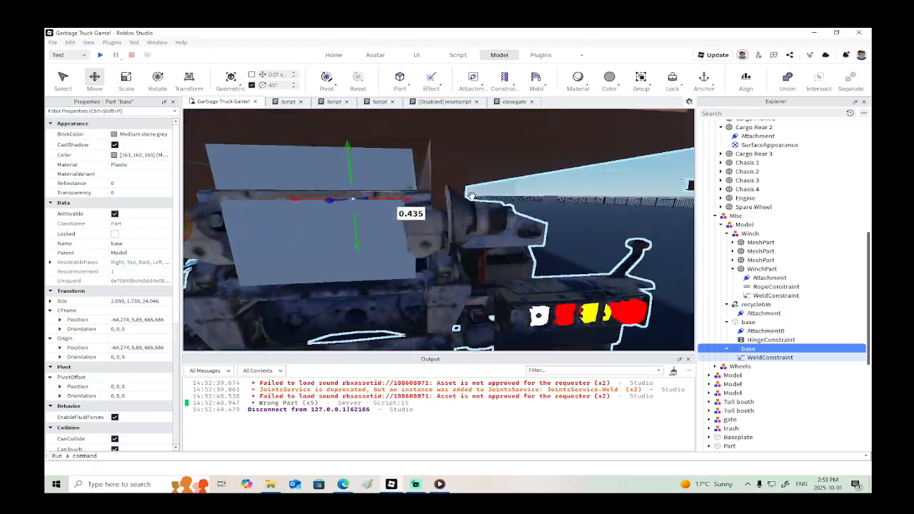
Step: Duplicate the welded base copy and move the duplicate along X to the opposite side of the truck, to X -57.538
{"action": "key", "text": "s"}
{"action": "key", "text": "a"}
{"action": "left_click_drag", "start_coordinate": [451, 209], "coordinate": [460, 209]}
{"action": "right_click", "coordinate": [457, 206]}
{"action": "left_click", "coordinate": [476, 92]}
{"action": "key", "text": "d"}
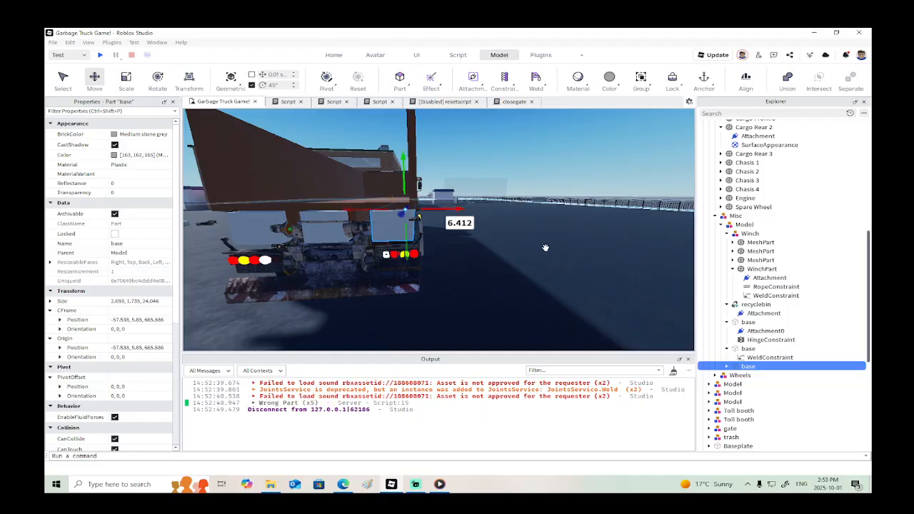
Step: Set the Transparency of both outer base parts to 0.65 and deselect them
{"action": "left_click", "coordinate": [747, 348], "text": "ctrl"}
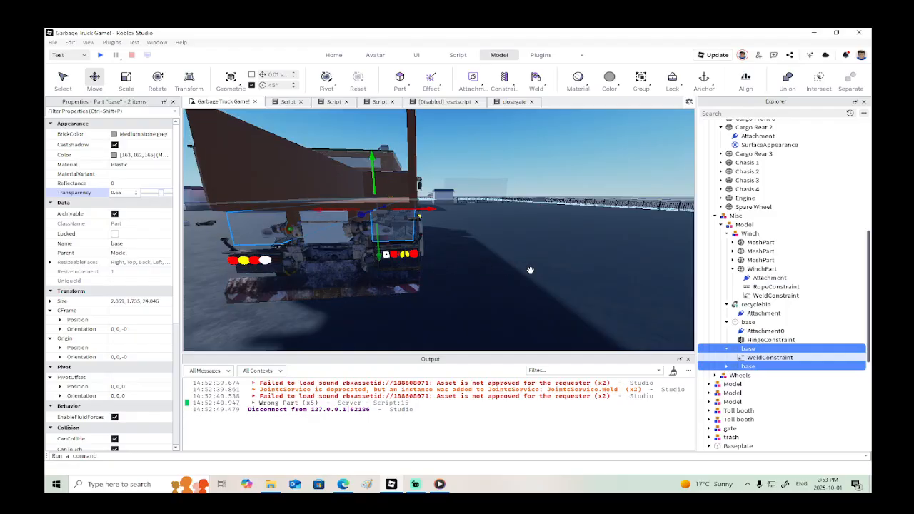
{"action": "left_click", "coordinate": [506, 269]}
{"action": "key", "text": "a"}
{"action": "right_click_drag", "start_coordinate": [505, 269], "coordinate": [503, 268]}
{"action": "key", "text": "s"}
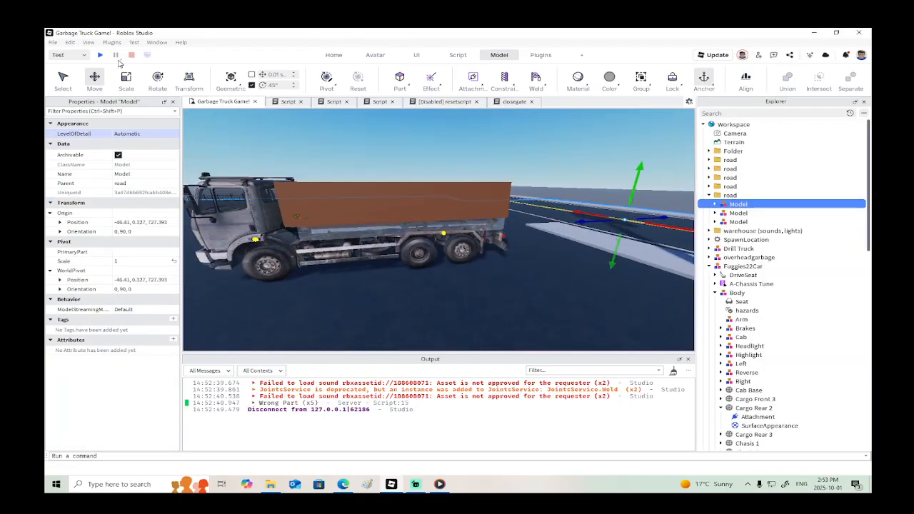
Step: Playtest by walking along the truck to its rear, check how the recyclebin bed rests on the widened base, and stop the test
{"action": "left_click", "coordinate": [101, 56]}
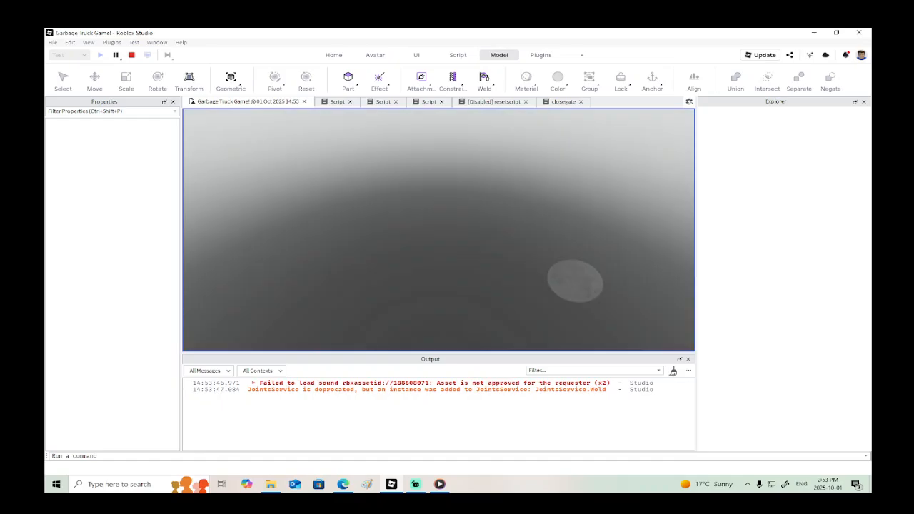
{"action": "key", "text": "w"}
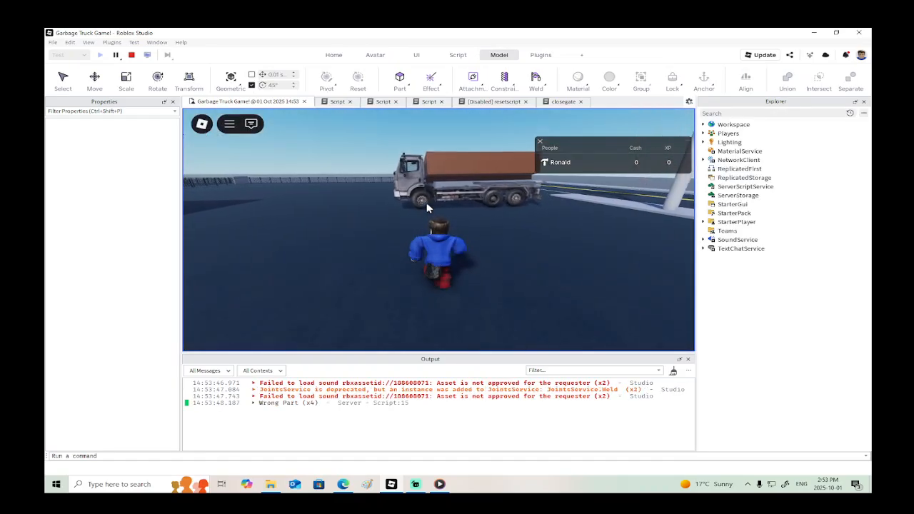
{"action": "key", "text": "d"}
{"action": "key", "text": "w"}
{"action": "key", "text": "d"}
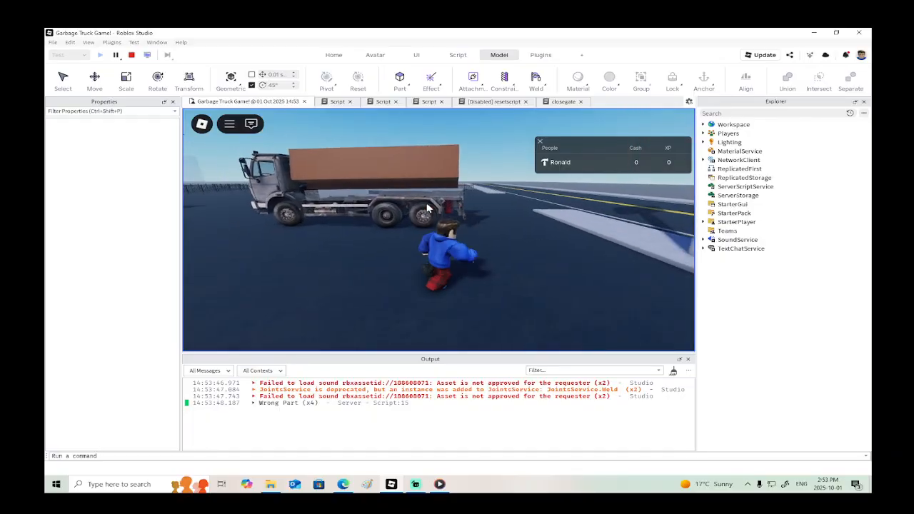
{"action": "key", "text": "w"}
{"action": "right_click_drag", "start_coordinate": [427, 207], "coordinate": [426, 207]}
{"action": "key", "text": "a"}
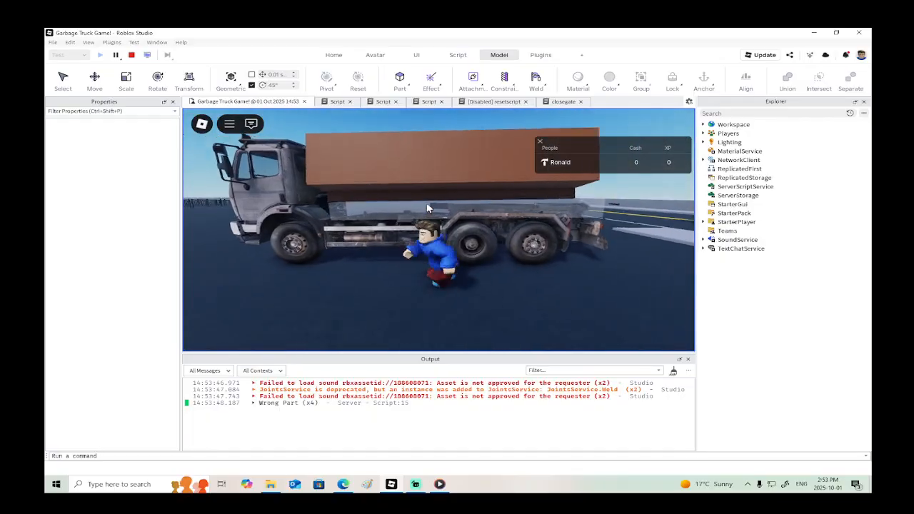
{"action": "key", "text": "d"}
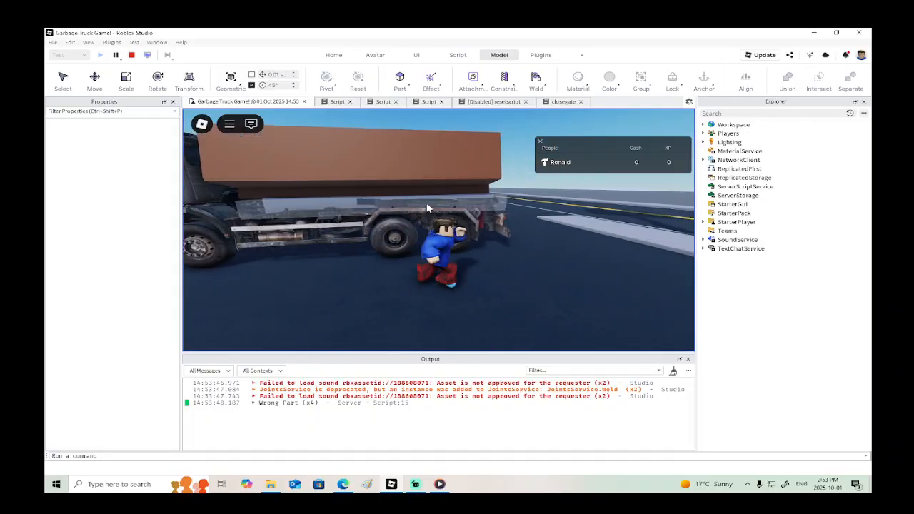
{"action": "right_click_drag", "start_coordinate": [427, 208], "coordinate": [427, 208]}
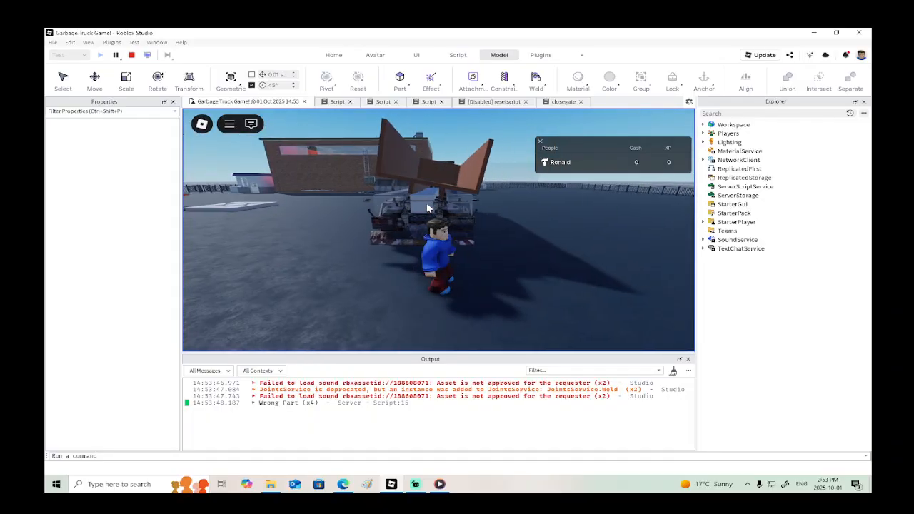
{"action": "key", "text": "s"}
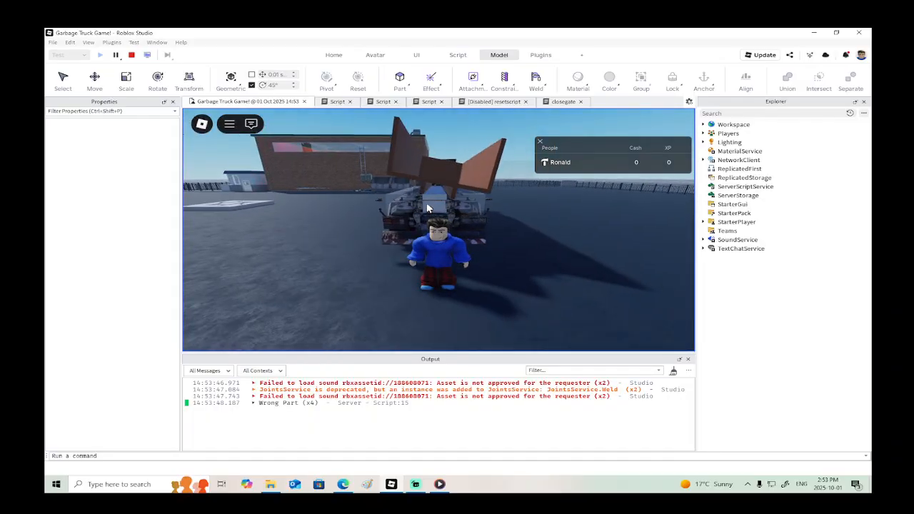
{"action": "left_click", "coordinate": [131, 55]}
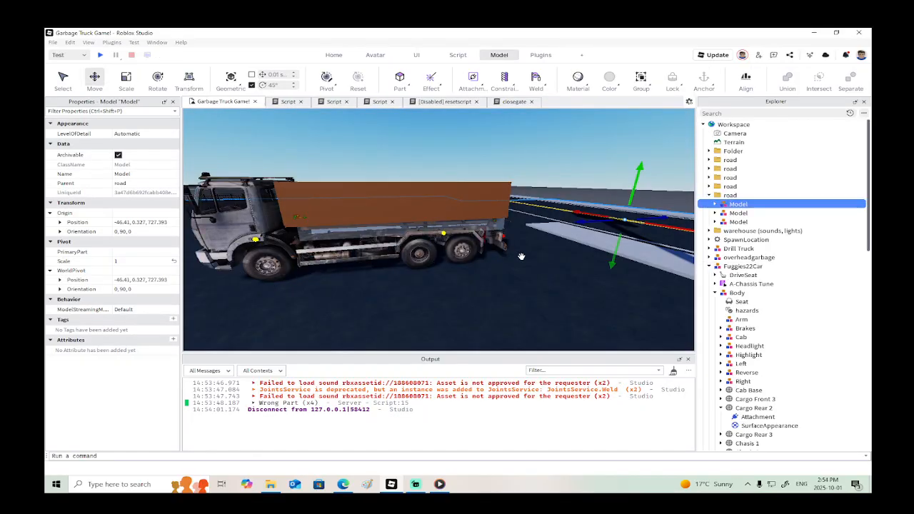
Step: Set the Length of the winch's RopeConstraint behind the cab to 2
{"action": "key", "text": "w"}
{"action": "right_click_drag", "start_coordinate": [471, 243], "coordinate": [472, 243]}
{"action": "left_click", "coordinate": [434, 228]}
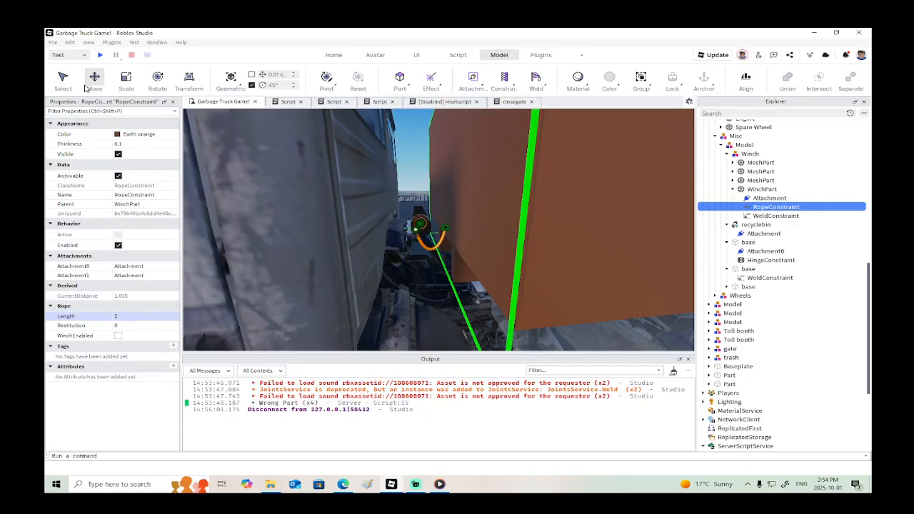
Step: Playtest with the adjusted rope, inspect the bed from the truck's rear and cab side, and stop the test
{"action": "left_click", "coordinate": [101, 55]}
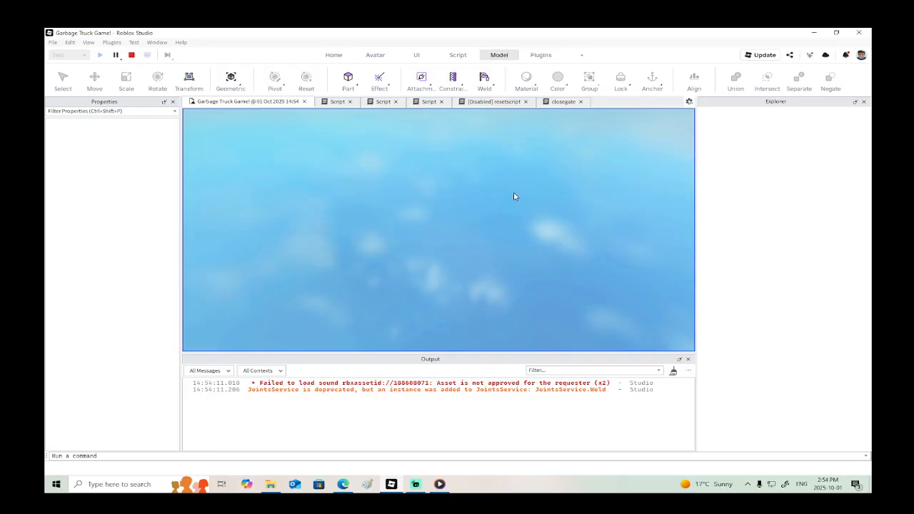
{"action": "key", "text": "w"}
{"action": "right_click_drag", "start_coordinate": [526, 206], "coordinate": [526, 206]}
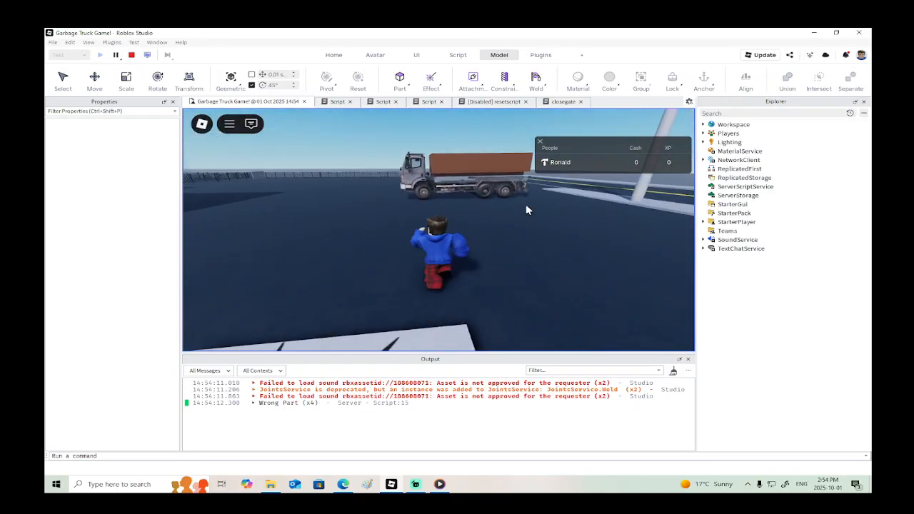
{"action": "key", "text": "d"}
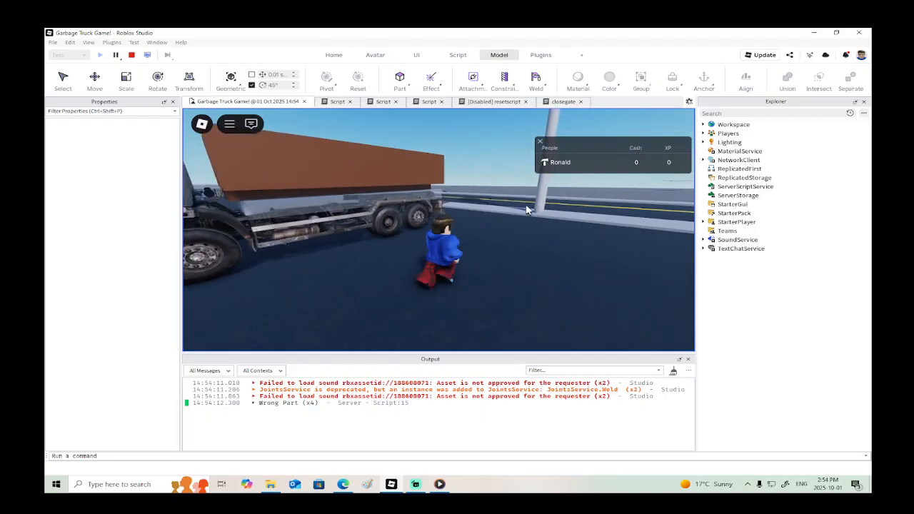
{"action": "key", "text": "d"}
{"action": "right_click_drag", "start_coordinate": [528, 210], "coordinate": [528, 210]}
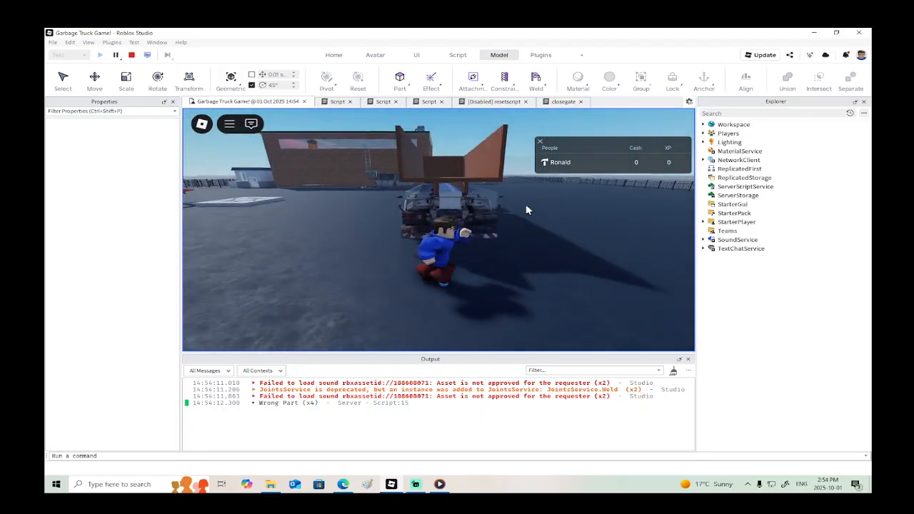
{"action": "key", "text": "w"}
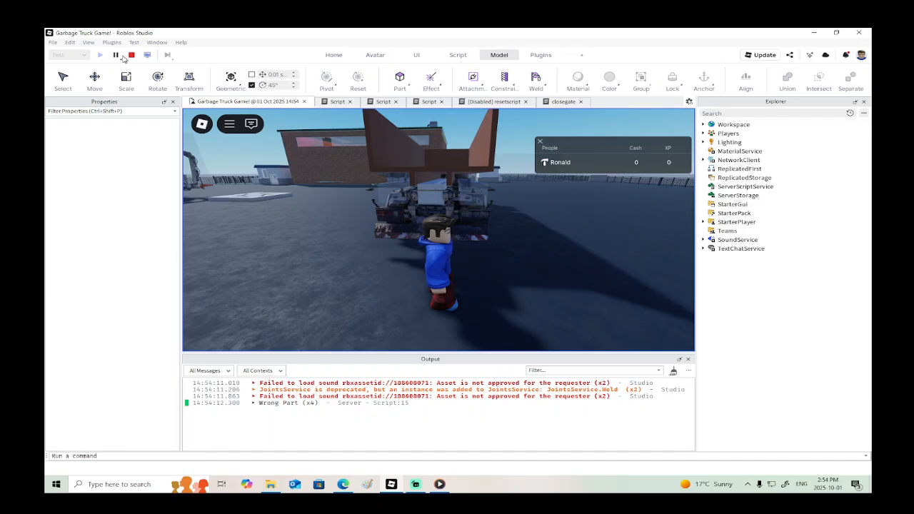
{"action": "key", "text": "a"}
{"action": "key", "text": "w"}
{"action": "key", "text": "a"}
{"action": "right_click_drag", "start_coordinate": [450, 214], "coordinate": [450, 214]}
{"action": "key", "text": "w"}
{"action": "key", "text": "a"}
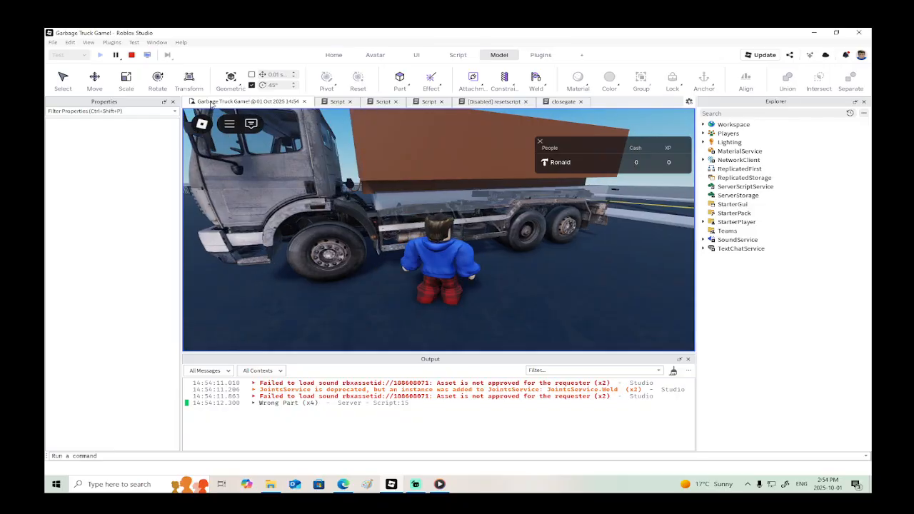
{"action": "left_click", "coordinate": [132, 55]}
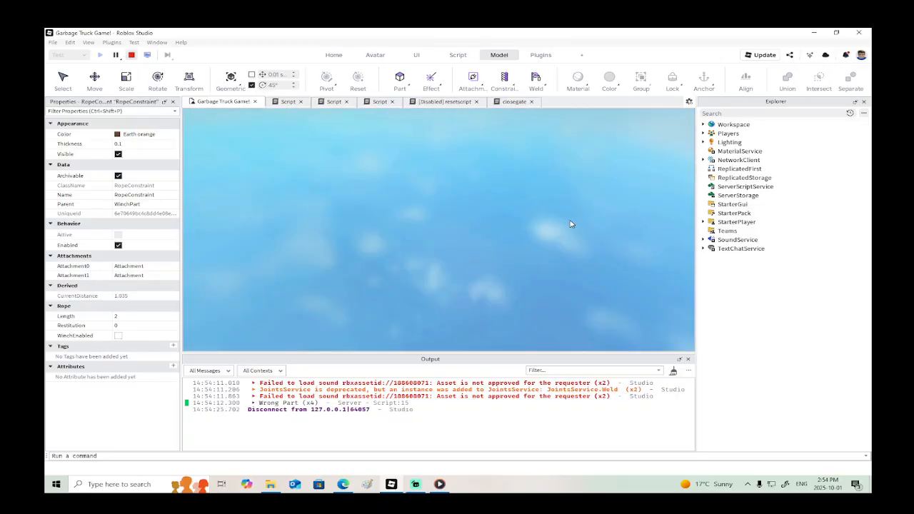
Step: Check the CanCollide setting of the truck body's Cab Base, Cargo, Chasis, Engine and Spare Wheel meshes
{"action": "key", "text": "s"}
{"action": "right_click_drag", "start_coordinate": [539, 258], "coordinate": [539, 258]}
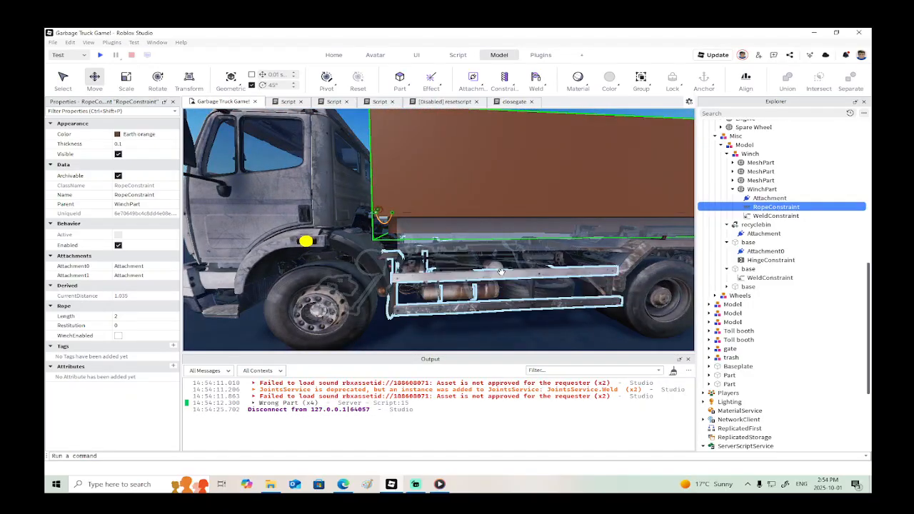
{"action": "left_click", "coordinate": [500, 270]}
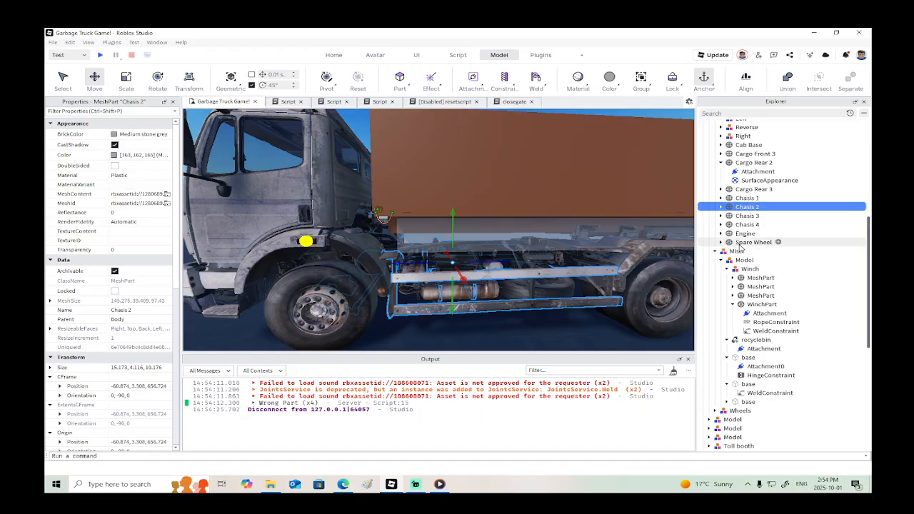
{"action": "left_click", "coordinate": [750, 242]}
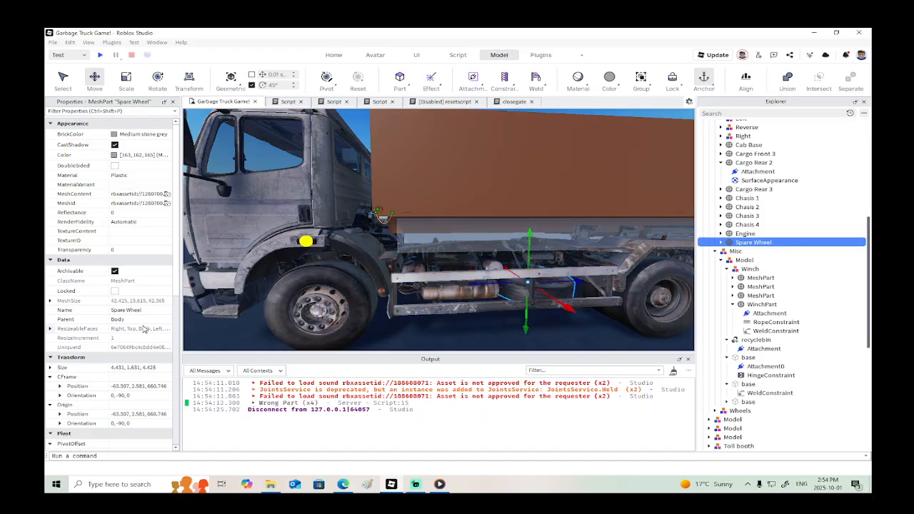
{"action": "scroll", "coordinate": [143, 328], "scroll_direction": "down", "scroll_amount": 5}
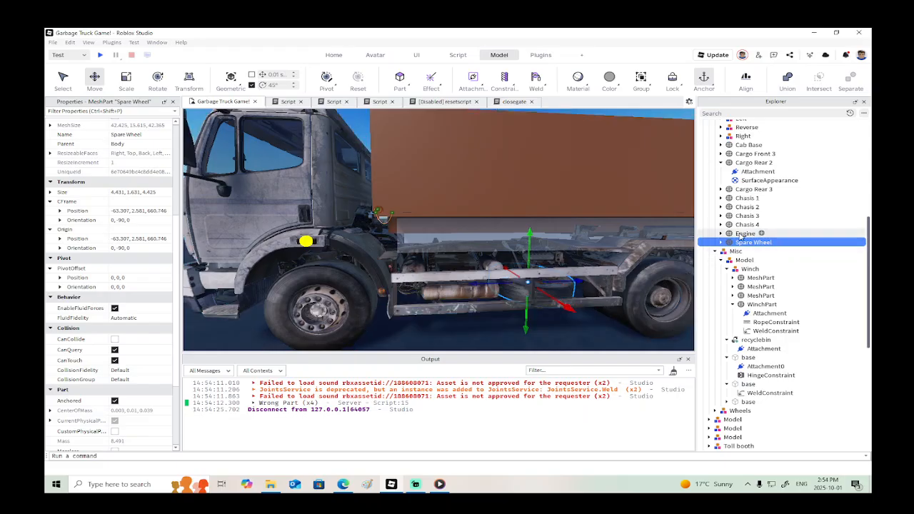
{"action": "left_click", "coordinate": [716, 251]}
{"action": "left_click", "coordinate": [745, 235], "text": "ctrl"}
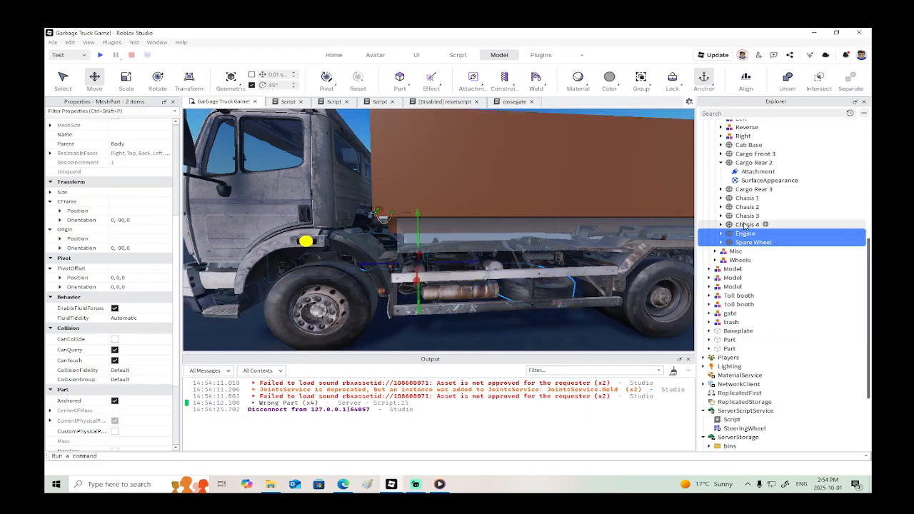
{"action": "left_click", "coordinate": [746, 206], "text": "ctrl"}
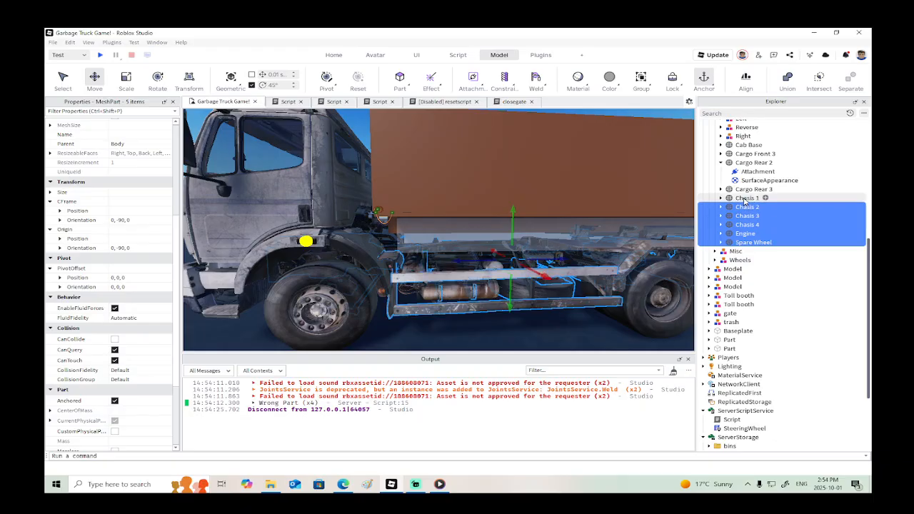
{"action": "left_click", "coordinate": [746, 198], "text": "ctrl"}
{"action": "left_click", "coordinate": [721, 163]}
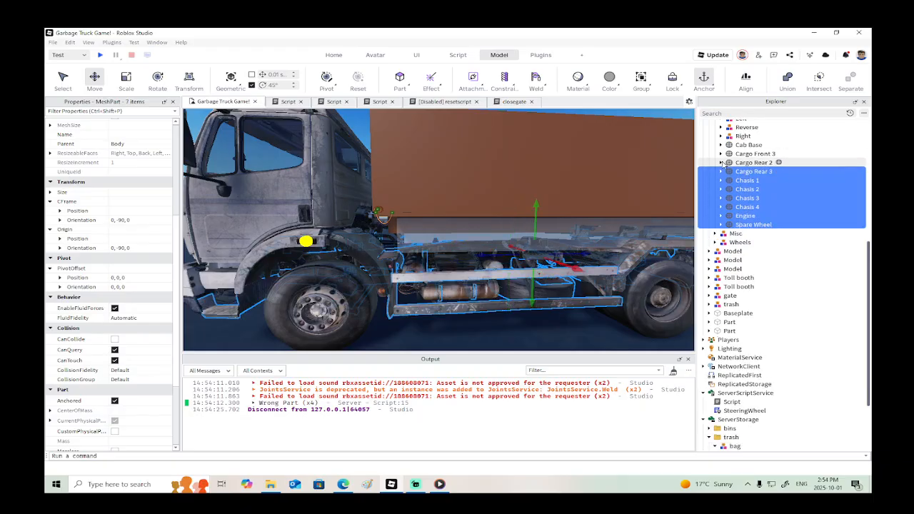
{"action": "left_click", "coordinate": [745, 163], "text": "ctrl"}
{"action": "left_click", "coordinate": [746, 154], "text": "ctrl"}
{"action": "left_click", "coordinate": [746, 145], "text": "ctrl"}
{"action": "scroll", "coordinate": [742, 175], "scroll_direction": "up", "scroll_amount": 2}
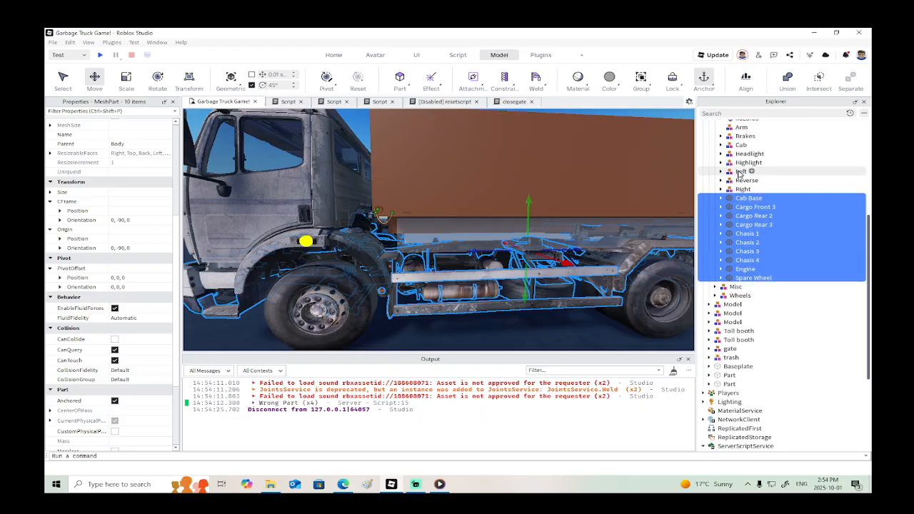
{"action": "scroll", "coordinate": [389, 239], "scroll_direction": "down", "scroll_amount": 2}
Step: Turn off CanCollide for the yellow side light above the rear wheels in the Left light group
{"action": "key", "text": "d"}
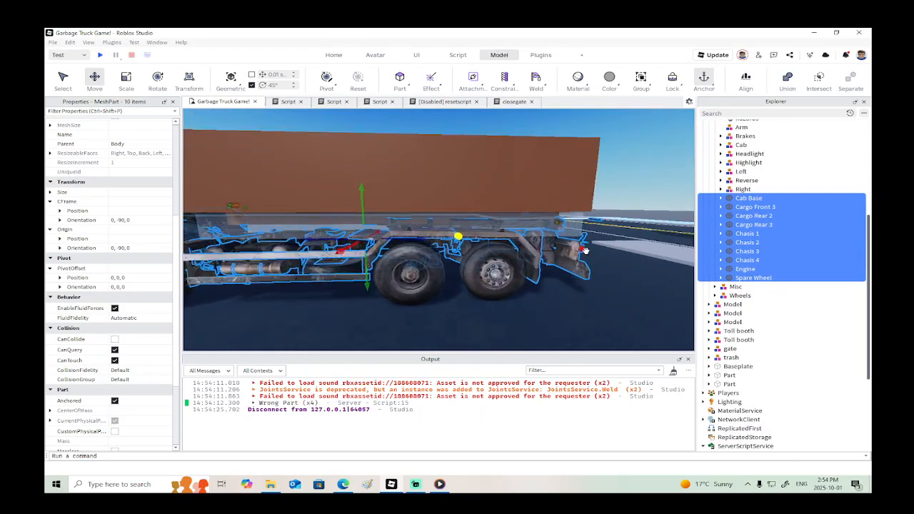
{"action": "scroll", "coordinate": [414, 260], "scroll_direction": "up", "scroll_amount": 1}
{"action": "left_click", "coordinate": [462, 237]}
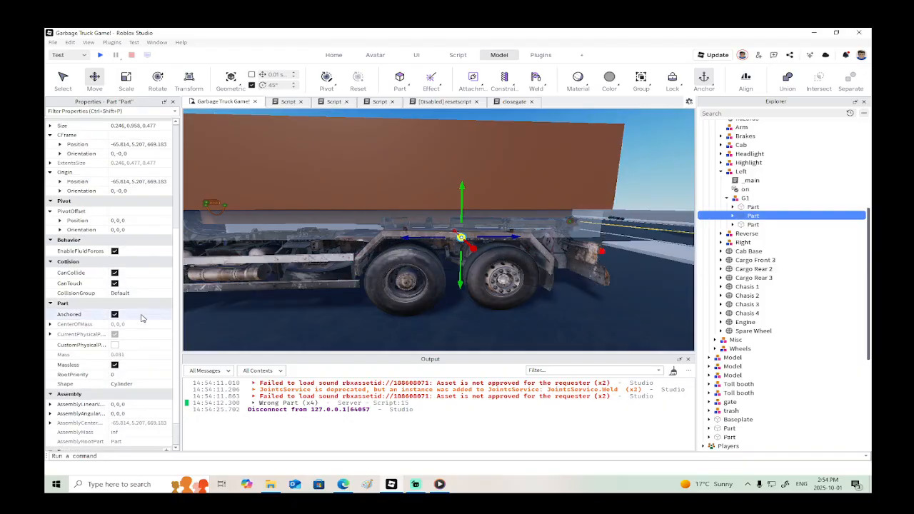
{"action": "left_click", "coordinate": [115, 274]}
Step: Turn off CanCollide for the matching yellow side light above the rear wheels in the Right light group
{"action": "scroll", "coordinate": [414, 268], "scroll_direction": "down", "scroll_amount": 3}
{"action": "key", "text": "d"}
{"action": "right_click_drag", "start_coordinate": [414, 268], "coordinate": [416, 269]}
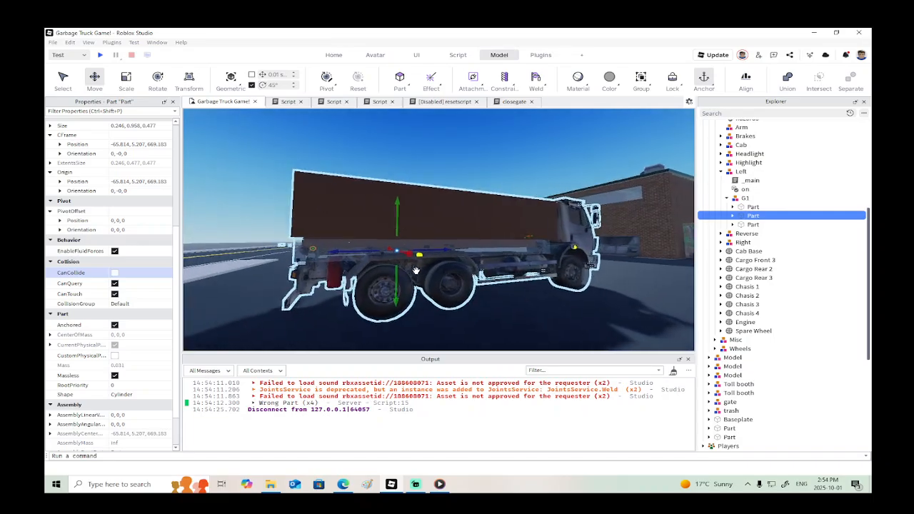
{"action": "scroll", "coordinate": [416, 269], "scroll_direction": "up", "scroll_amount": 3}
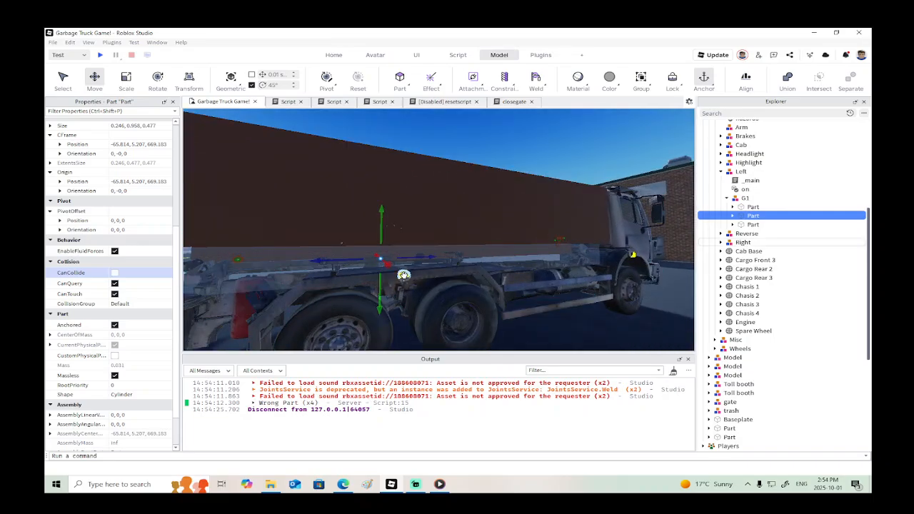
{"action": "left_click", "coordinate": [402, 273]}
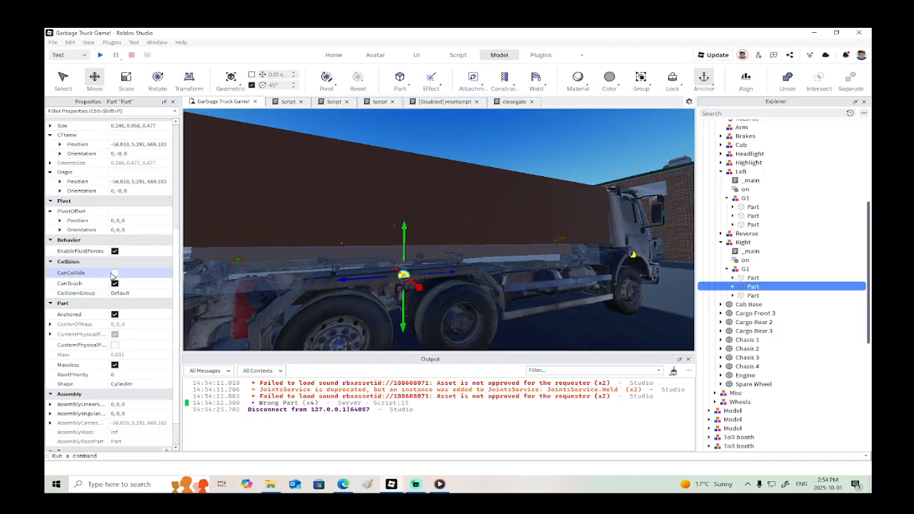
{"action": "left_click", "coordinate": [115, 273]}
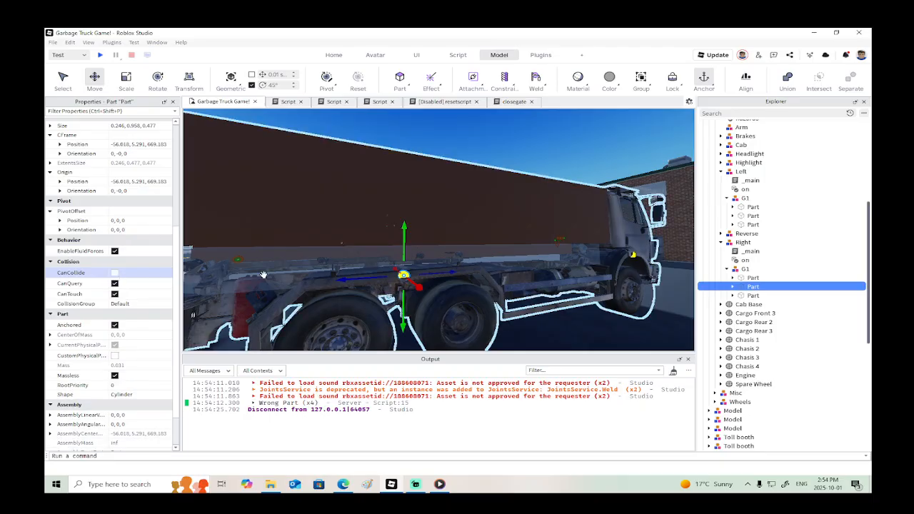
Step: Examine the Cargo Rear 2 mesh's collision setting and the parts under the bed at the truck's rear, looking through the Wheels and light groups
{"action": "left_click", "coordinate": [392, 282]}
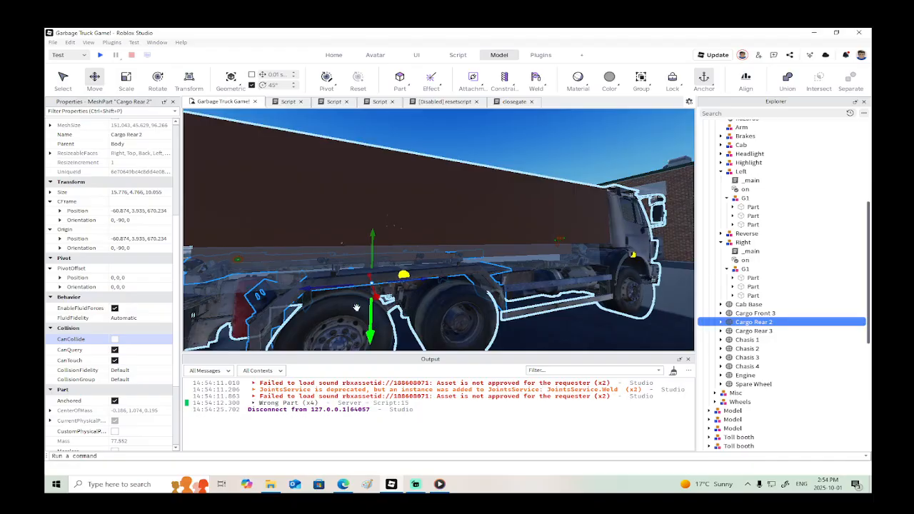
{"action": "scroll", "coordinate": [414, 291], "scroll_direction": "down", "scroll_amount": 5}
{"action": "right_click_drag", "start_coordinate": [414, 291], "coordinate": [658, 269]}
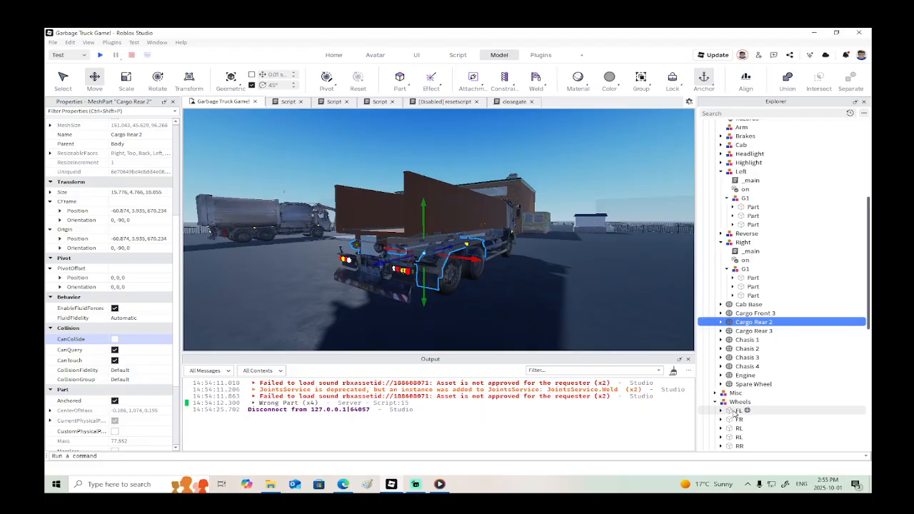
{"action": "scroll", "coordinate": [736, 412], "scroll_direction": "down", "scroll_amount": 1}
{"action": "left_click", "coordinate": [734, 428]}
{"action": "right_click_drag", "start_coordinate": [559, 266], "coordinate": [560, 266]}
{"action": "scroll", "coordinate": [559, 266], "scroll_direction": "up", "scroll_amount": 5}
{"action": "key", "text": "a"}
{"action": "key", "text": "w"}
{"action": "left_click", "coordinate": [441, 215]}
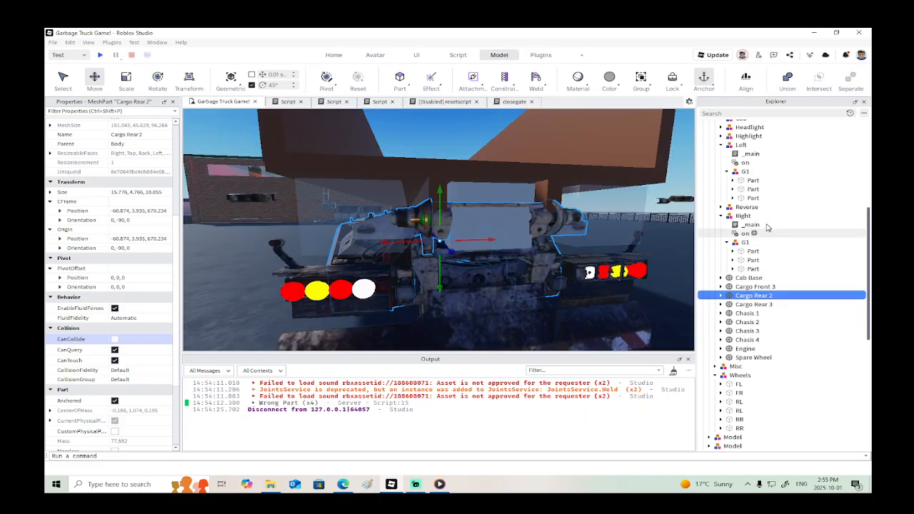
{"action": "scroll", "coordinate": [747, 240], "scroll_direction": "up", "scroll_amount": 2}
{"action": "left_click", "coordinate": [720, 268]}
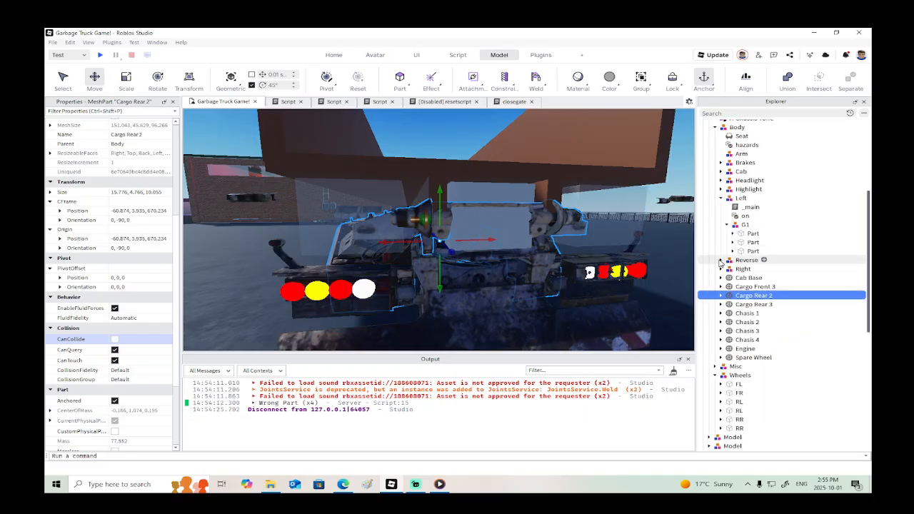
Step: Playtest the game, walk the character around to the truck's rear to check the container's behaviour, and stop the test
{"action": "left_click", "coordinate": [720, 260]}
{"action": "left_click", "coordinate": [115, 56]}
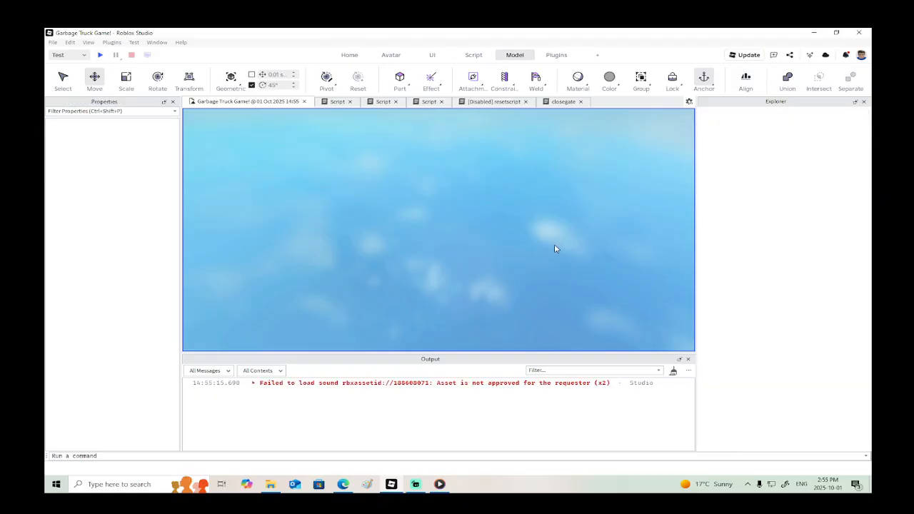
{"action": "right_click_drag", "start_coordinate": [554, 249], "coordinate": [556, 249]}
{"action": "key", "text": "w"}
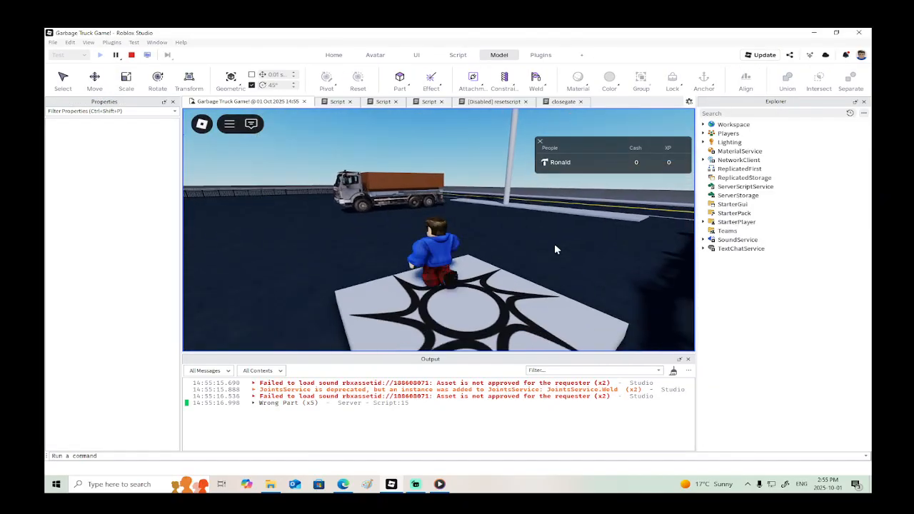
{"action": "key", "text": "w"}
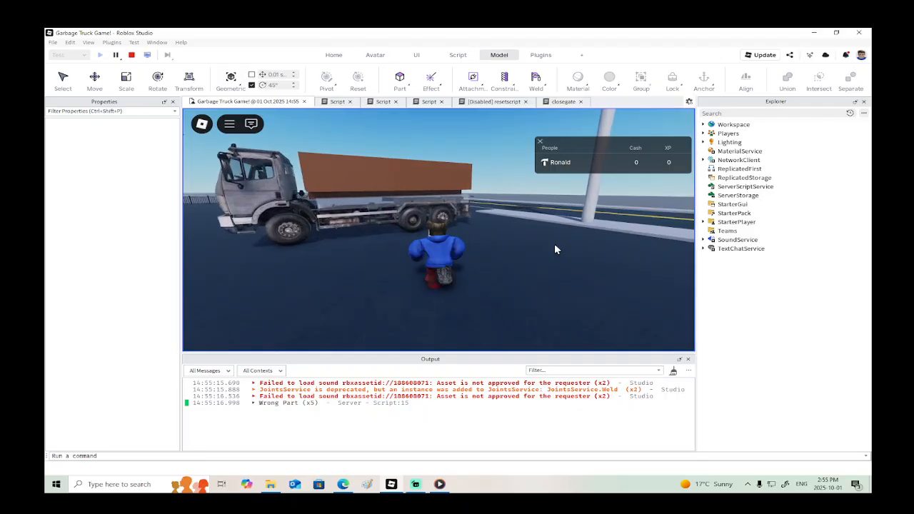
{"action": "key", "text": "d"}
{"action": "key", "text": "d"}
{"action": "right_click_drag", "start_coordinate": [555, 246], "coordinate": [555, 246]}
{"action": "key", "text": "w"}
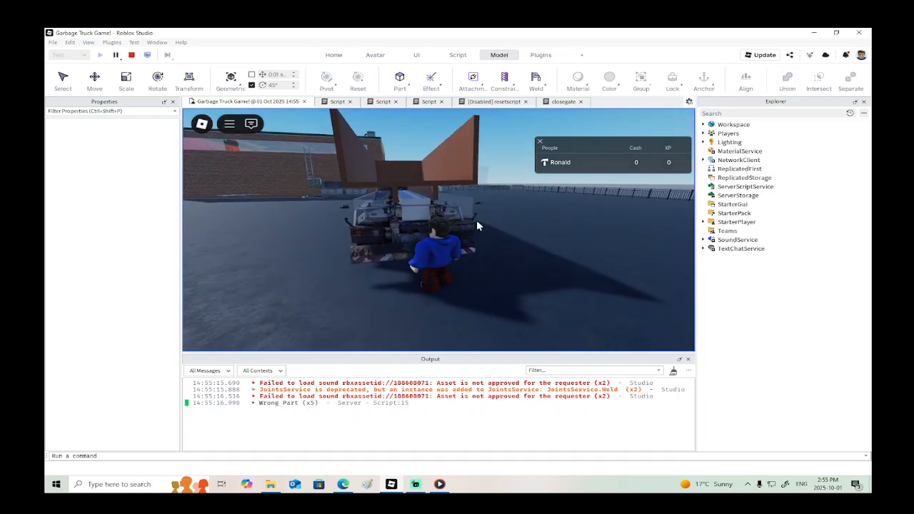
{"action": "left_click", "coordinate": [131, 55]}
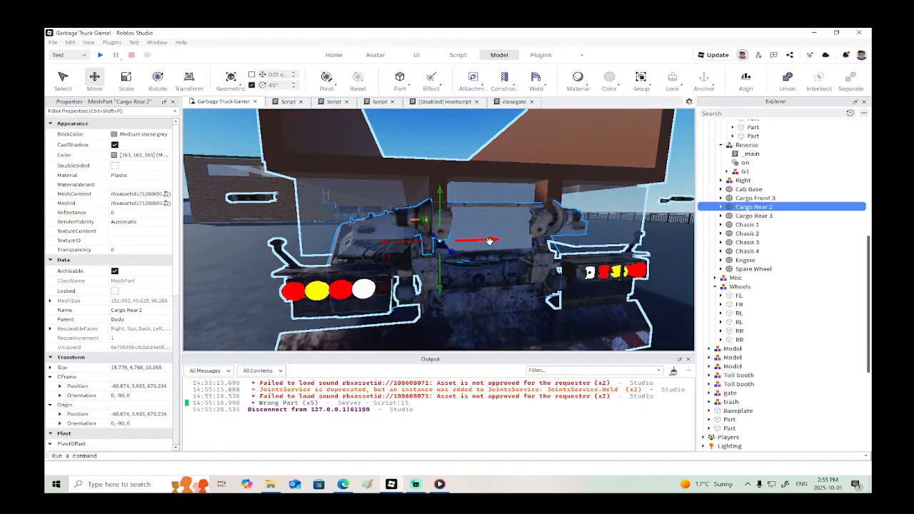
Step: Examine the truck's underside by selecting the Cab Base, Chasis 2 and Chasis 3 meshes and checking their properties
{"action": "right_click_drag", "start_coordinate": [489, 241], "coordinate": [489, 241]}
{"action": "key", "text": "a"}
{"action": "right_click_drag", "start_coordinate": [440, 212], "coordinate": [398, 208]}
{"action": "left_click", "coordinate": [399, 209]}
{"action": "scroll", "coordinate": [156, 302], "scroll_direction": "down", "scroll_amount": 4}
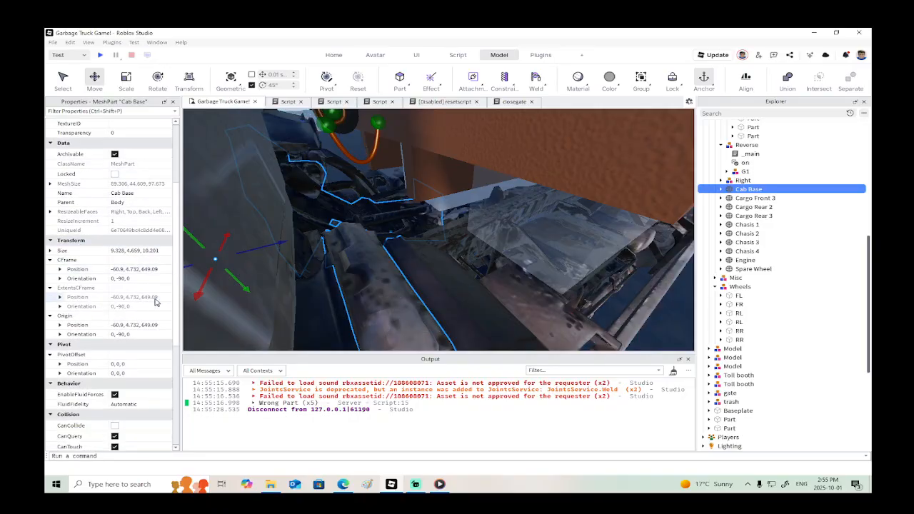
{"action": "right_click_drag", "start_coordinate": [317, 262], "coordinate": [316, 265]}
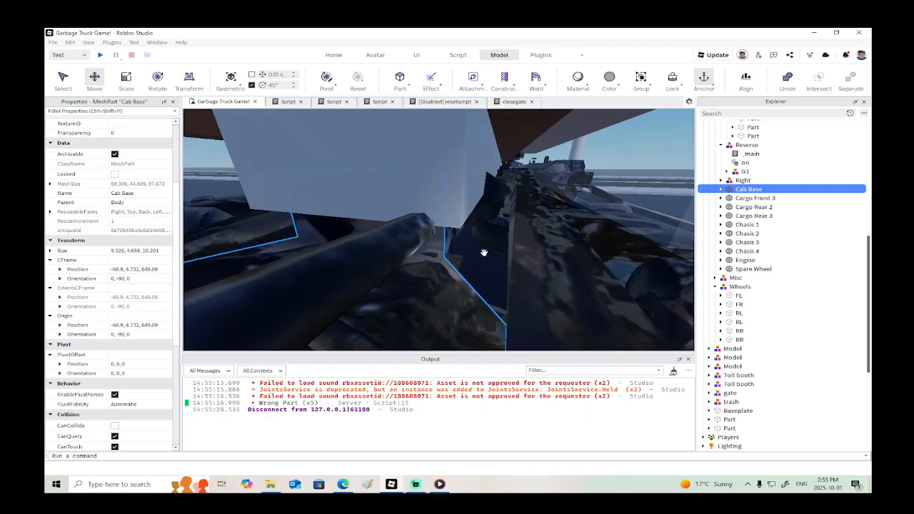
{"action": "left_click", "coordinate": [492, 229]}
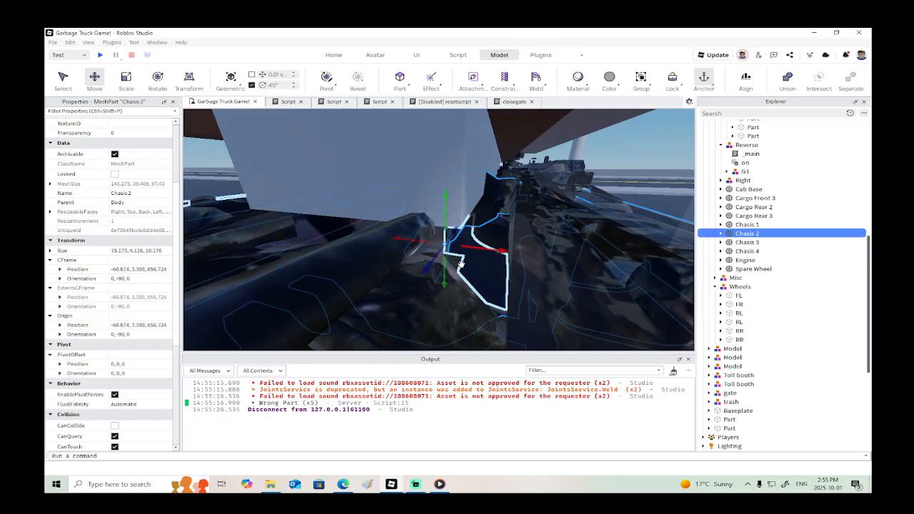
{"action": "right_click_drag", "start_coordinate": [497, 239], "coordinate": [498, 239]}
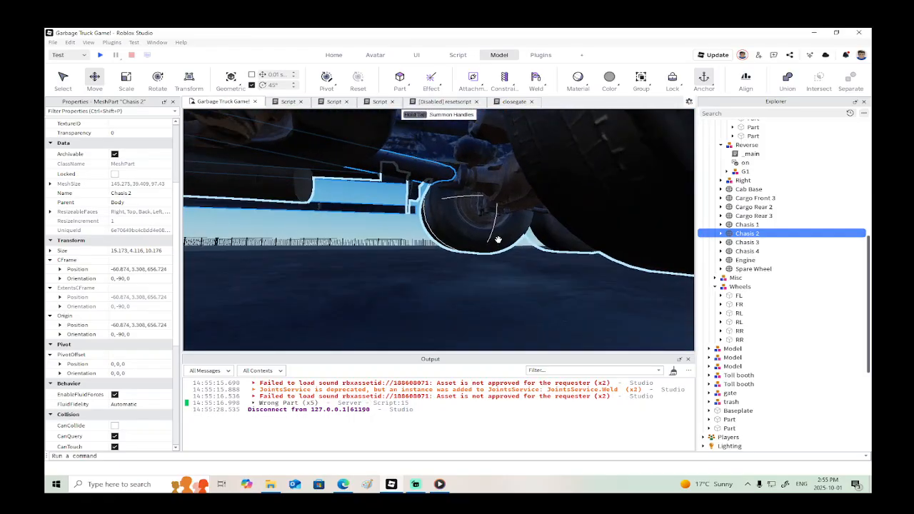
{"action": "left_click", "coordinate": [509, 179]}
{"action": "key", "text": "f"}
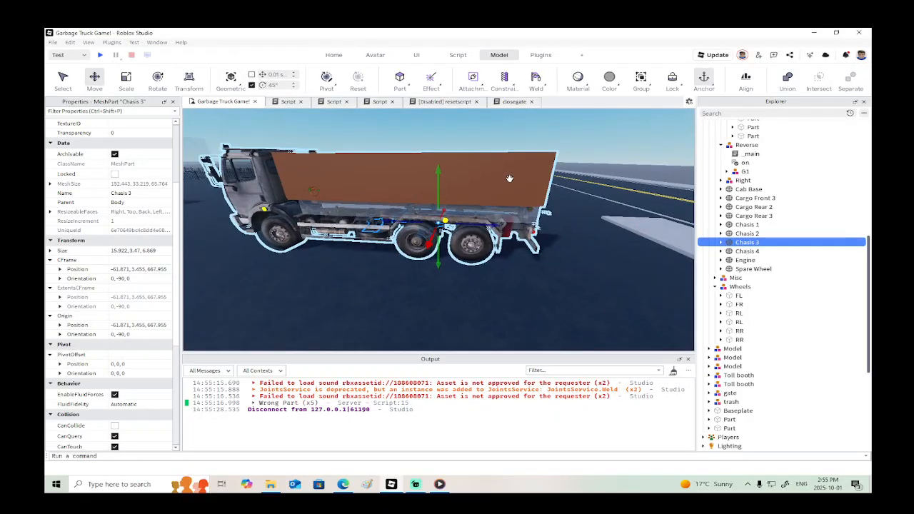
{"action": "right_click_drag", "start_coordinate": [510, 179], "coordinate": [509, 179]}
{"action": "scroll", "coordinate": [509, 180], "scroll_direction": "down", "scroll_amount": 3}
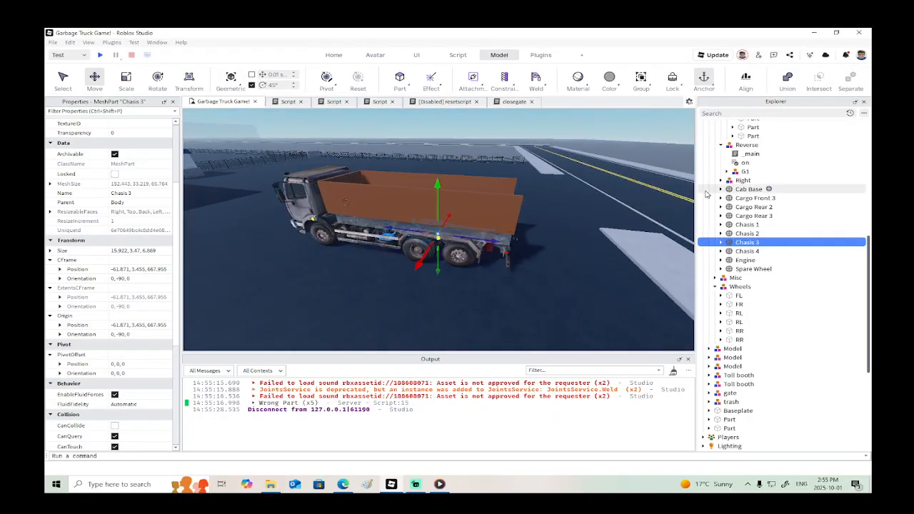
Step: Focus on the truck's Misc model and expand it to its Winch, recyclebin and base parts, collapsing the bases' contents
{"action": "left_click", "coordinate": [734, 278]}
{"action": "key", "text": "f"}
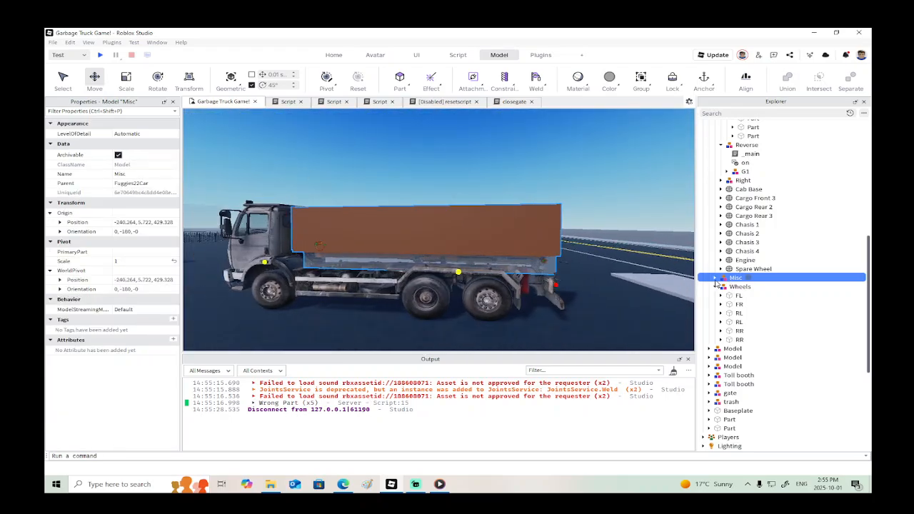
{"action": "left_click", "coordinate": [715, 278]}
{"action": "left_click", "coordinate": [728, 296]}
{"action": "left_click", "coordinate": [728, 304]}
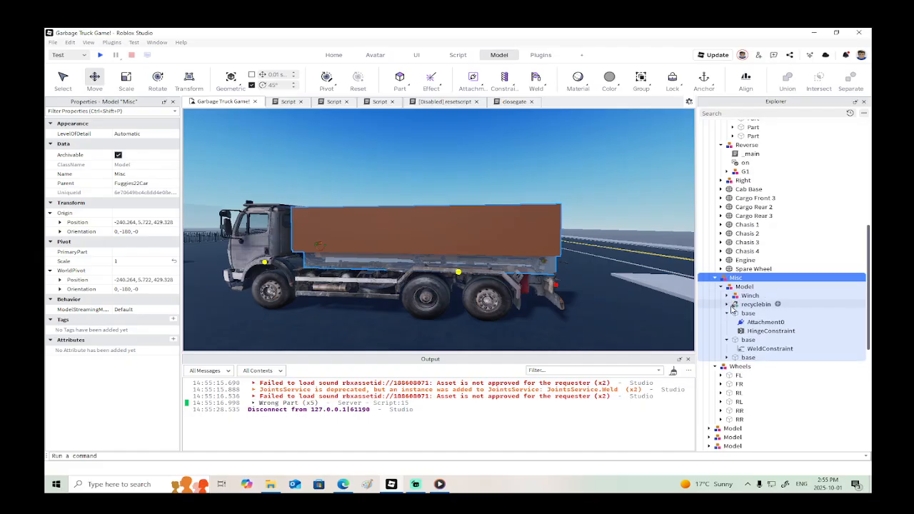
{"action": "left_click", "coordinate": [728, 313]}
{"action": "left_click", "coordinate": [727, 322]}
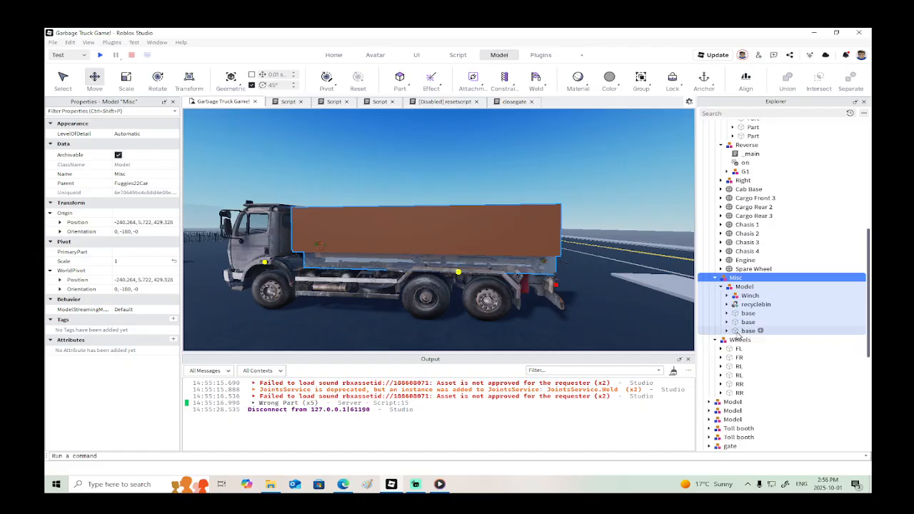
Step: Raise the Winch, recyclebin and three base parts of the Misc model together by 0.742 studs
{"action": "left_click", "coordinate": [736, 330]}
{"action": "left_click", "coordinate": [746, 295], "text": "ctrl"}
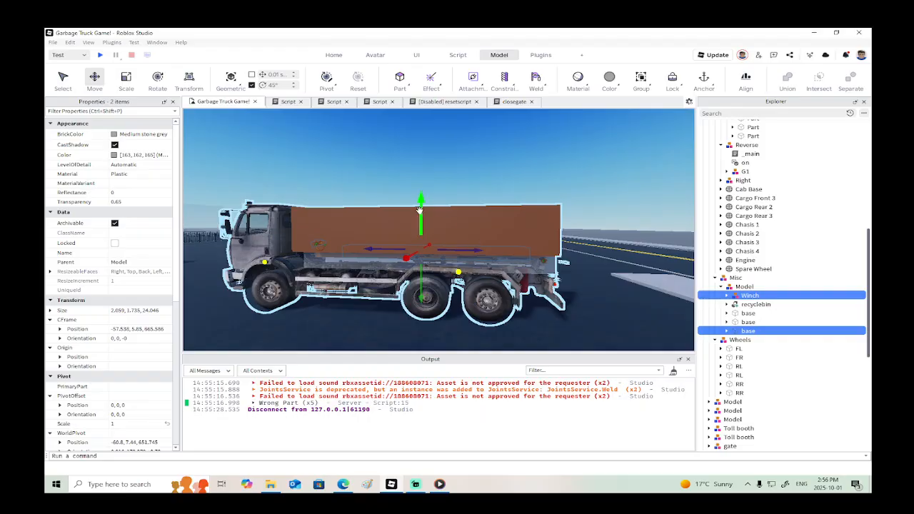
{"action": "left_click_drag", "start_coordinate": [419, 210], "coordinate": [420, 211]}
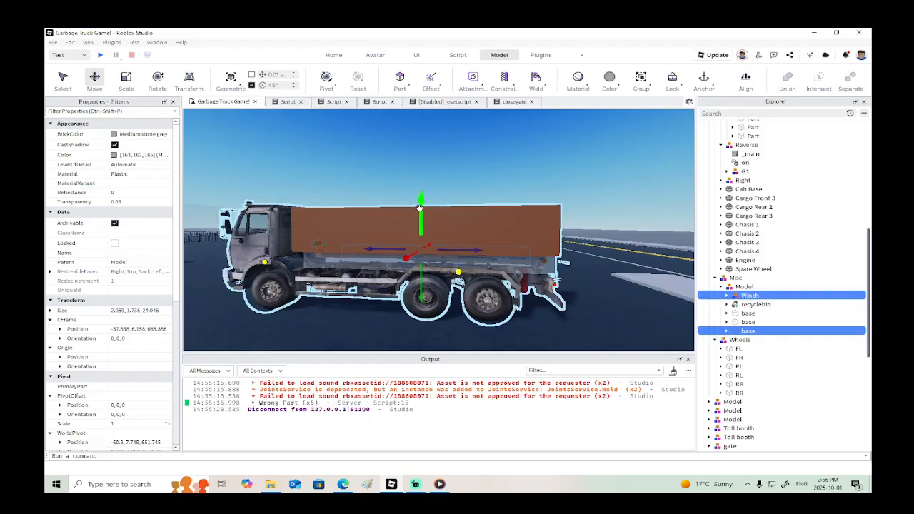
{"action": "left_click", "coordinate": [746, 304], "text": "ctrl"}
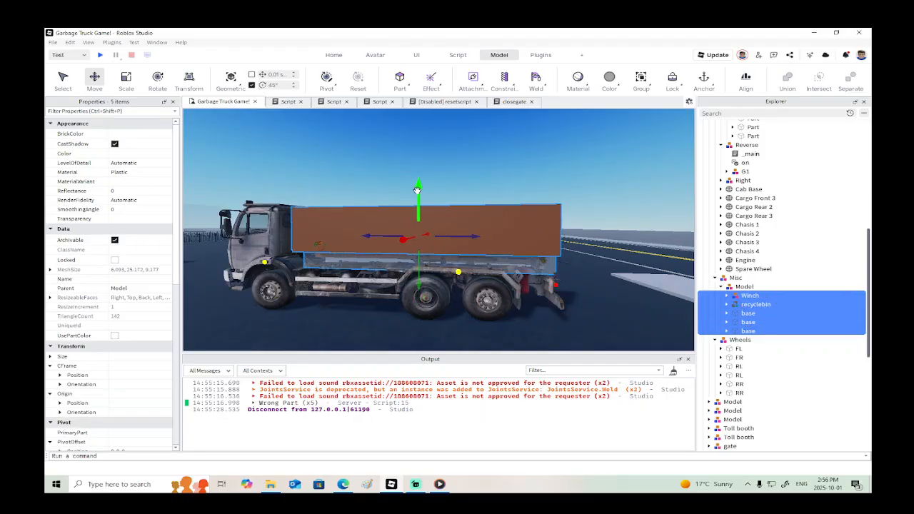
{"action": "left_click_drag", "start_coordinate": [418, 190], "coordinate": [417, 184]}
Step: Playtest the raised container by walking to the back of the truck, and end the test
{"action": "left_click", "coordinate": [100, 55]}
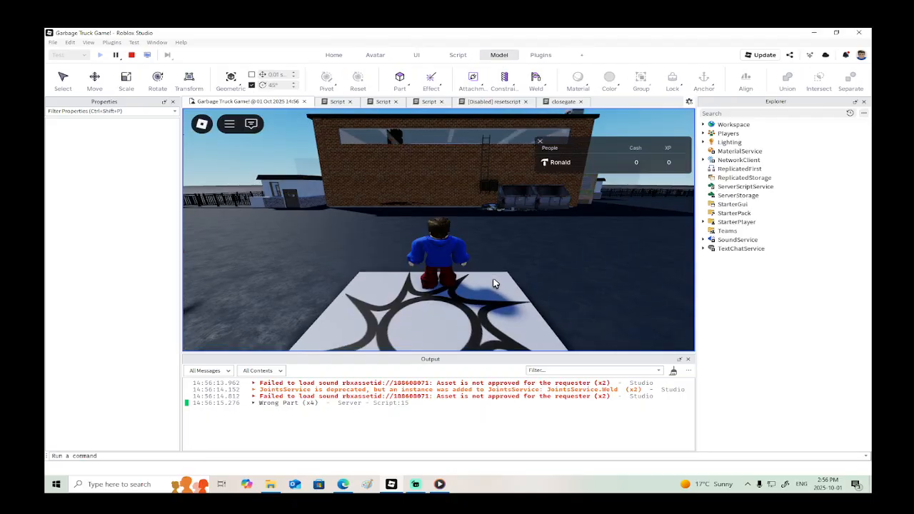
{"action": "right_click_drag", "start_coordinate": [492, 279], "coordinate": [493, 278]}
{"action": "key", "text": "w"}
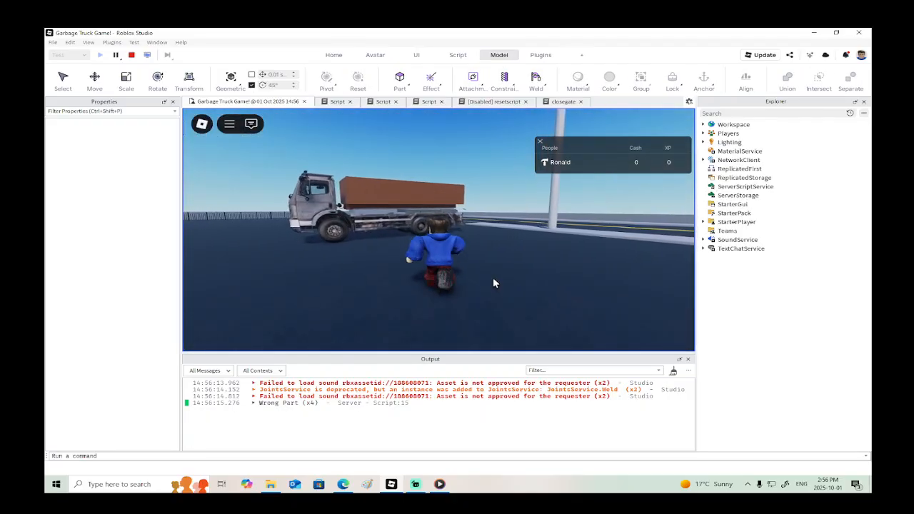
{"action": "key", "text": "d"}
{"action": "right_click_drag", "start_coordinate": [491, 278], "coordinate": [493, 279]}
{"action": "key", "text": "d"}
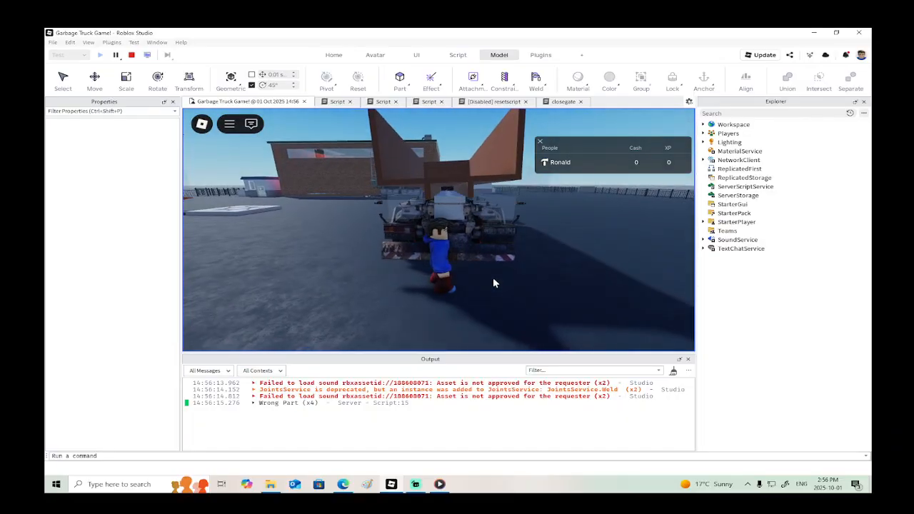
{"action": "left_click", "coordinate": [132, 55]}
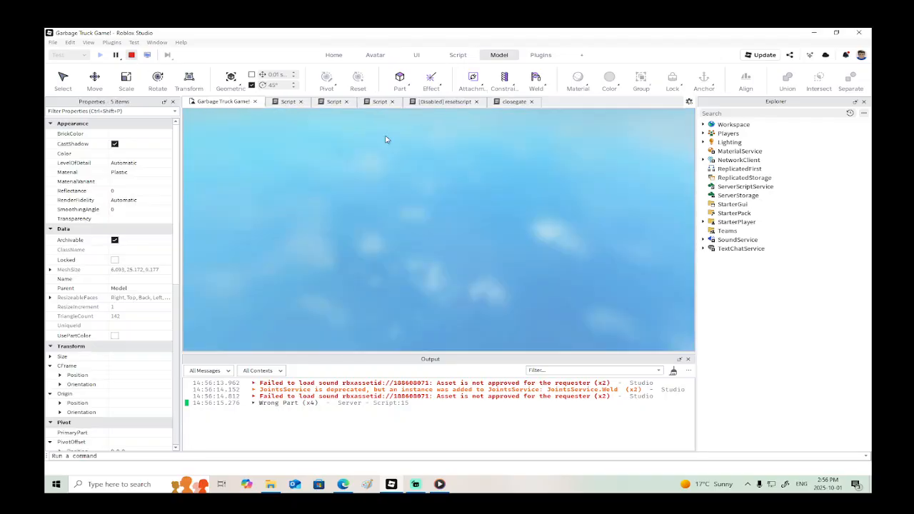
Step: Inspect the base part at the truck's rear and copy the world position of the Cargo Rear 2 attachment
{"action": "right_click_drag", "start_coordinate": [440, 227], "coordinate": [441, 228]}
{"action": "key", "text": "d"}
{"action": "key", "text": "w"}
{"action": "key", "text": "s"}
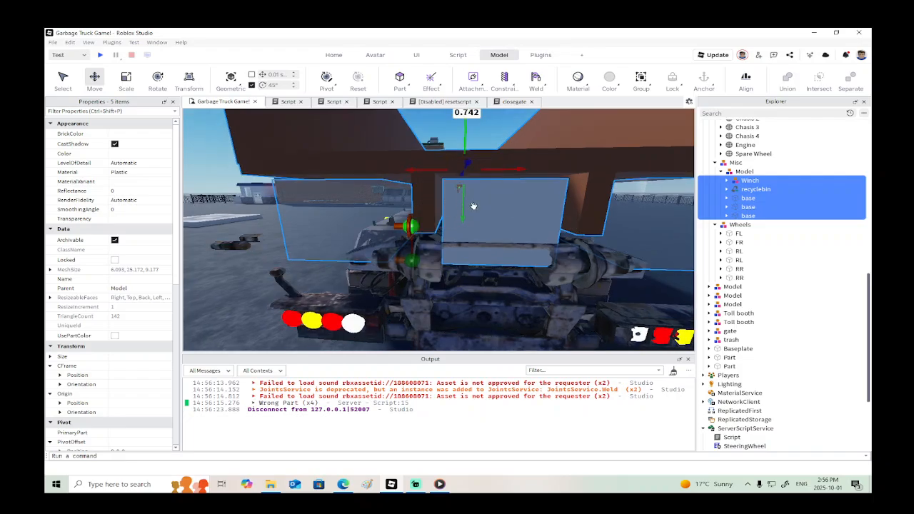
{"action": "left_click", "coordinate": [498, 210]}
{"action": "key", "text": "s"}
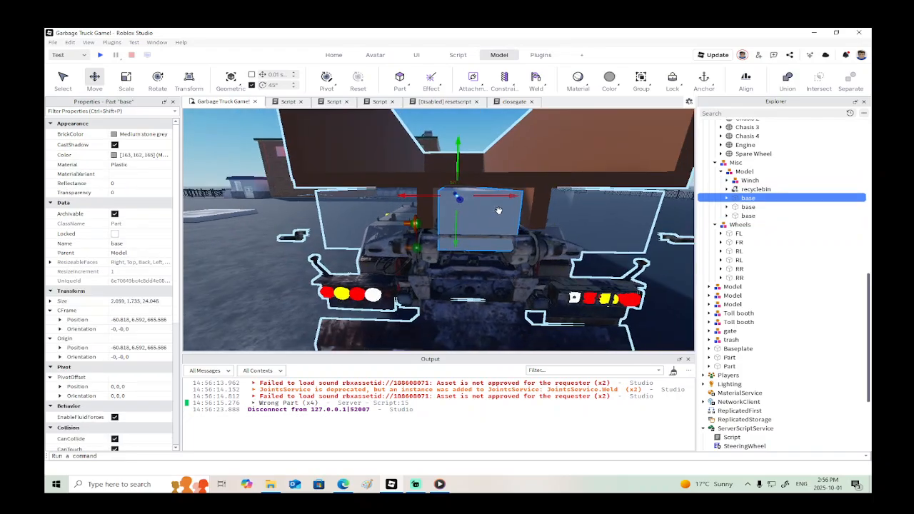
{"action": "left_click", "coordinate": [415, 223]}
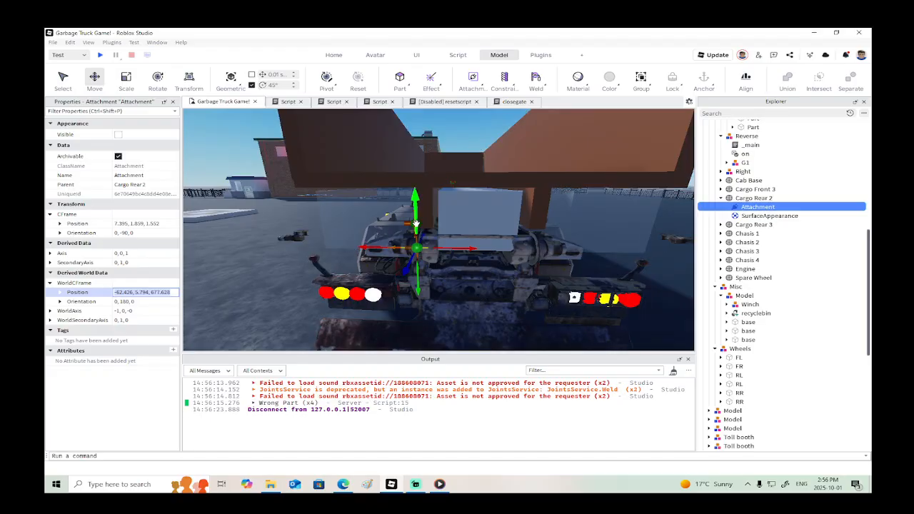
Step: Set the world position of the base part's Attachment0 to -62.426, 5.794, 677.628
{"action": "right_click_drag", "start_coordinate": [419, 224], "coordinate": [435, 218]}
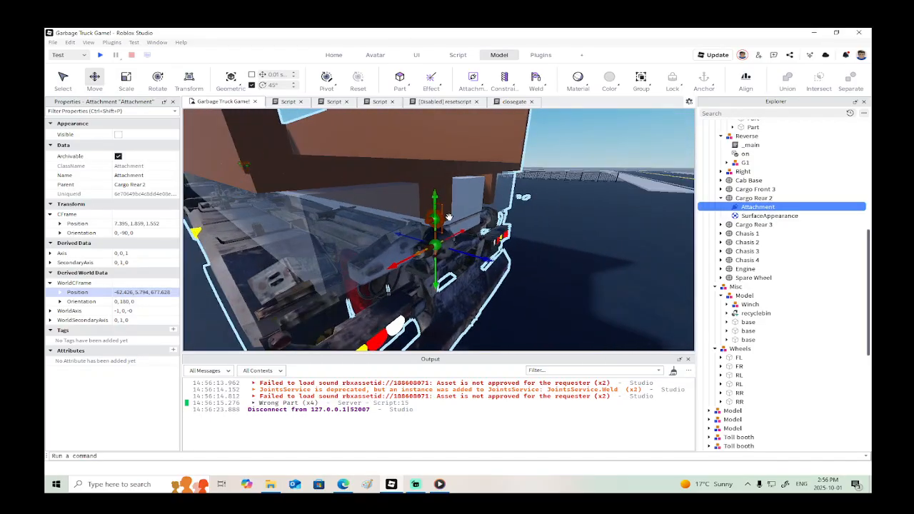
{"action": "left_click", "coordinate": [439, 220]}
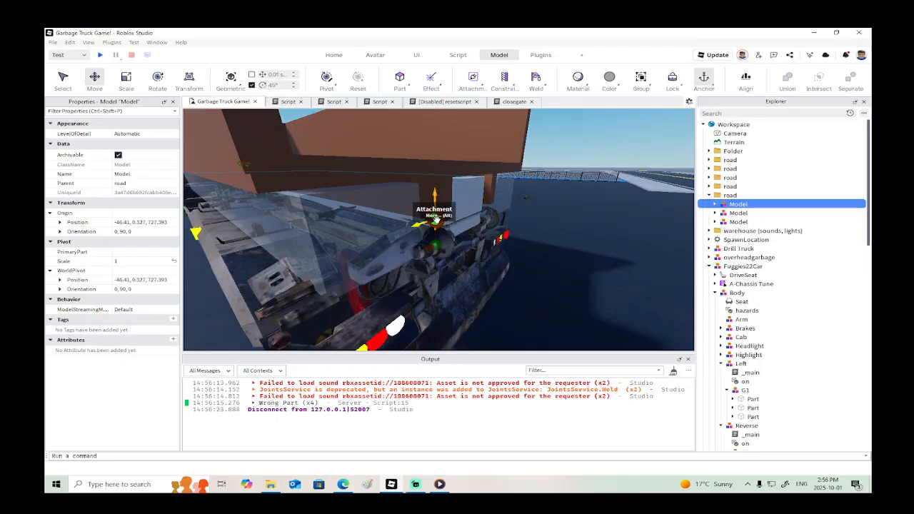
{"action": "left_click", "coordinate": [435, 222]}
{"action": "left_click", "coordinate": [157, 294]}
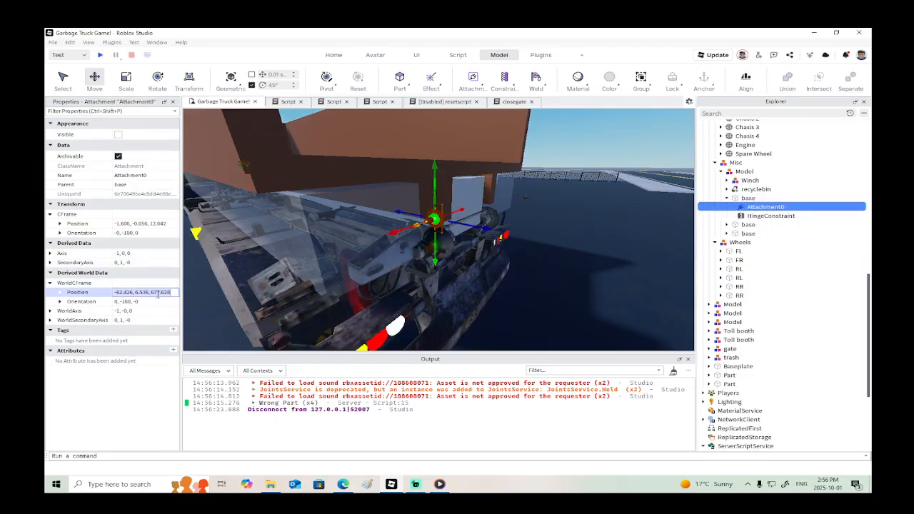
{"action": "type", "text": "-62.426, 5.794, 677.628"}
{"action": "key", "text": "Return"}
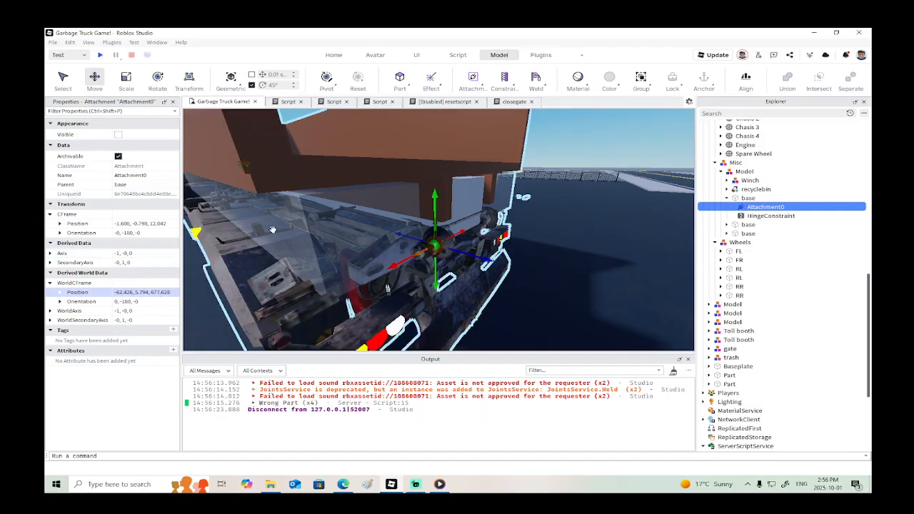
Step: Start a playtest with the aligned hinge attachments and walk to the truck's rear wheels
{"action": "left_click", "coordinate": [100, 55]}
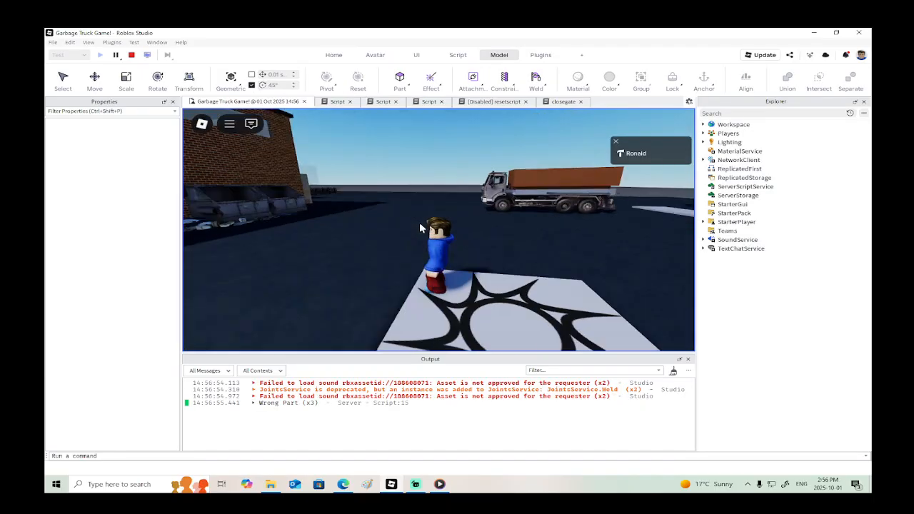
{"action": "key", "text": "w"}
{"action": "right_click_drag", "start_coordinate": [420, 227], "coordinate": [420, 228]}
{"action": "key", "text": "w"}
{"action": "key", "text": "w"}
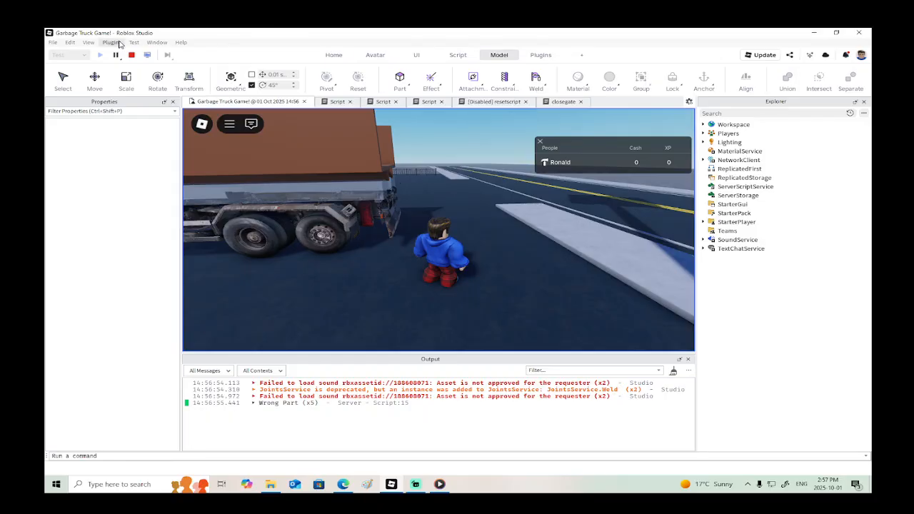
Step: Turn on constraint details in the running test, examine the hinge area at the truck's rear up close, and hide the details again
{"action": "left_click", "coordinate": [90, 43]}
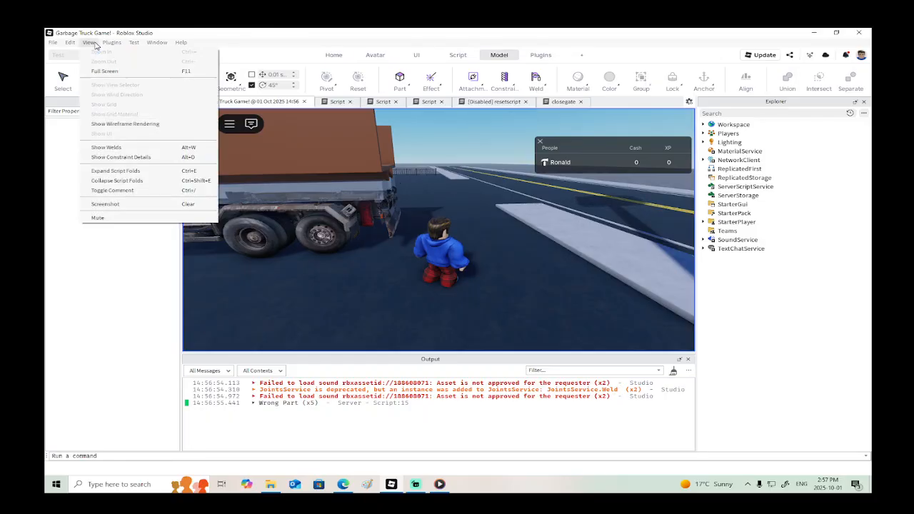
{"action": "left_click", "coordinate": [159, 157]}
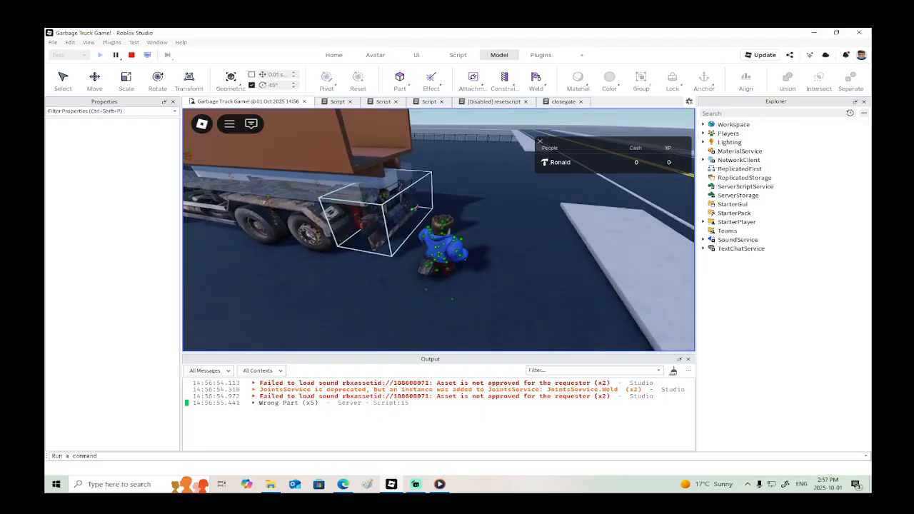
{"action": "scroll", "coordinate": [416, 207], "scroll_direction": "up", "scroll_amount": 3}
{"action": "key", "text": "w"}
{"action": "right_click_drag", "start_coordinate": [458, 230], "coordinate": [458, 230]}
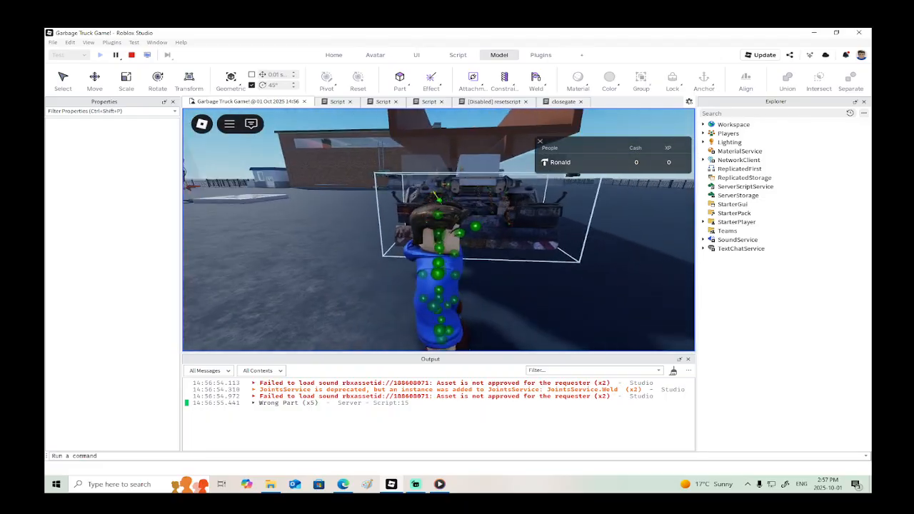
{"action": "key", "text": "w"}
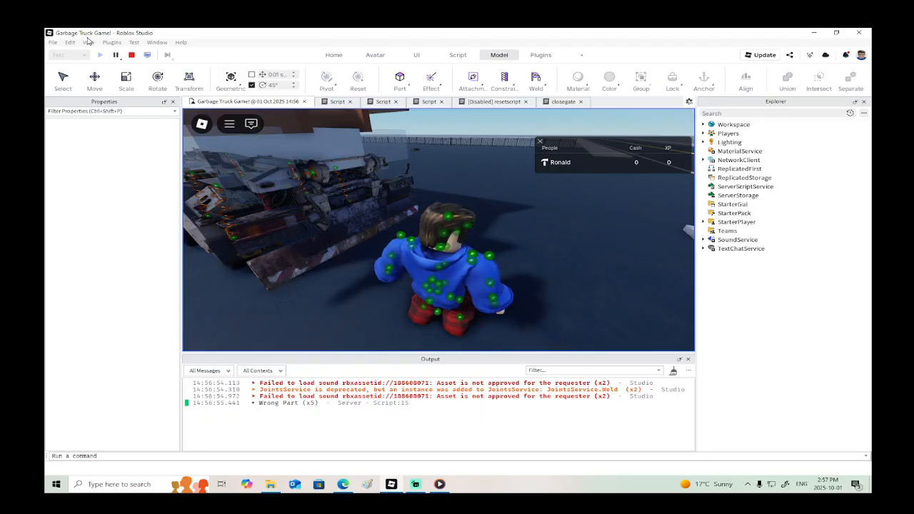
{"action": "left_click", "coordinate": [88, 43]}
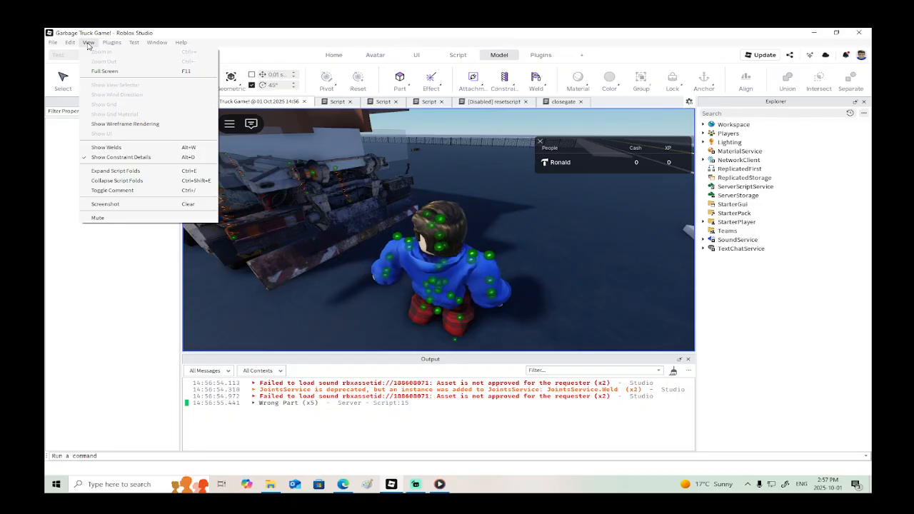
{"action": "left_click", "coordinate": [133, 159]}
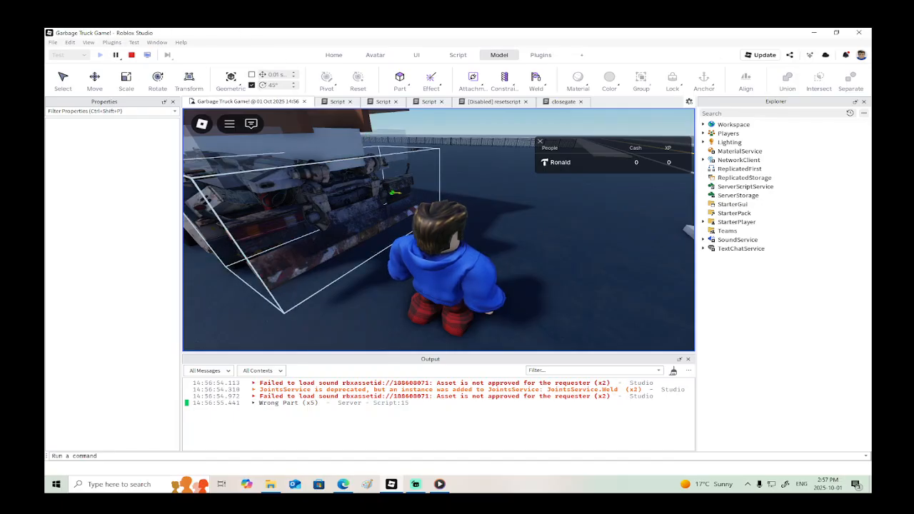
Step: Walk around behind the truck and examine the raised container's mounting with constraint details hidden
{"action": "key", "text": "d"}
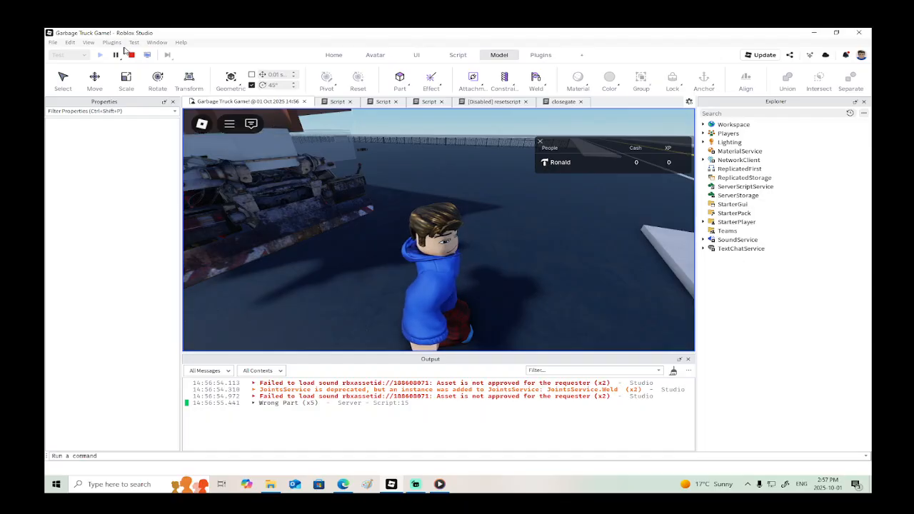
{"action": "left_click", "coordinate": [88, 43]}
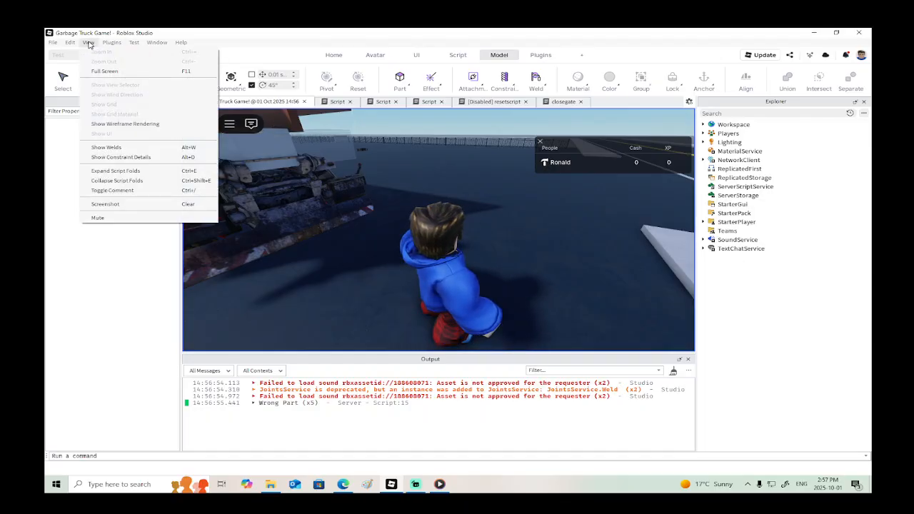
{"action": "left_click", "coordinate": [89, 43]}
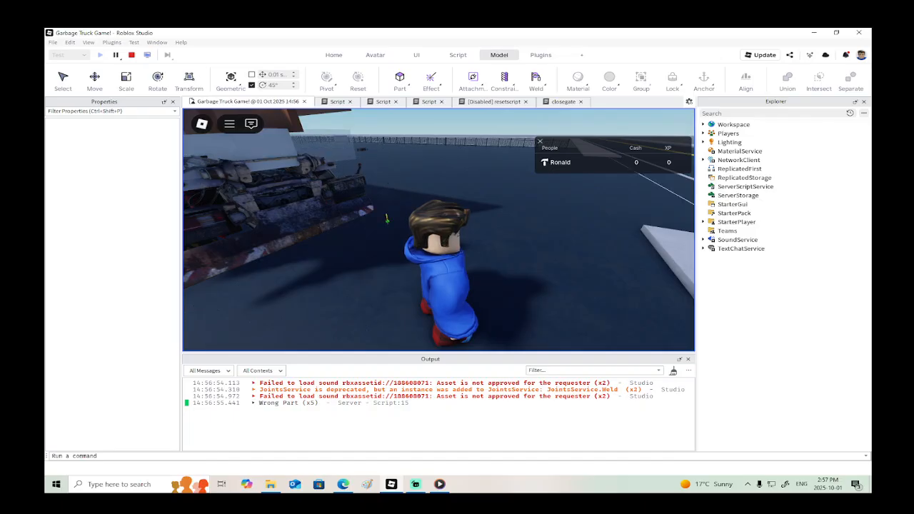
{"action": "key", "text": "d"}
{"action": "right_click_drag", "start_coordinate": [393, 219], "coordinate": [500, 207]}
{"action": "key", "text": "w"}
{"action": "key", "text": "a"}
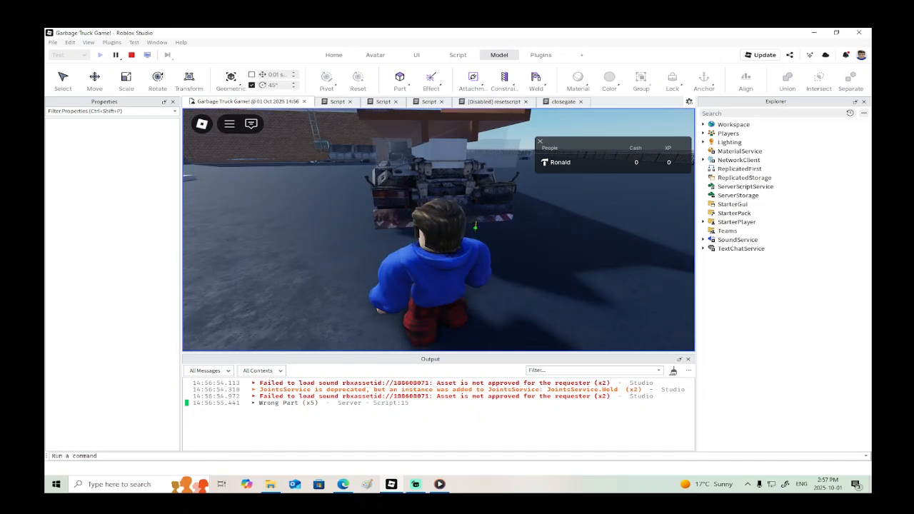
{"action": "key", "text": "d"}
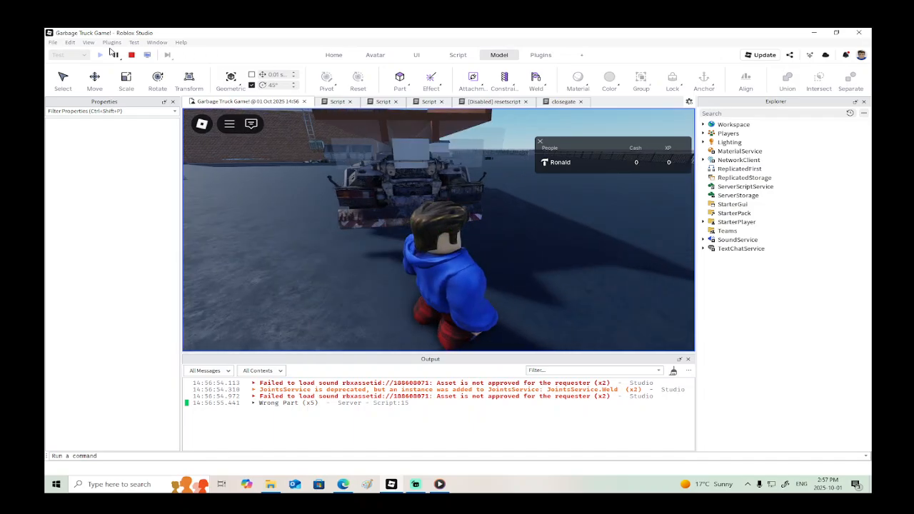
Step: Show the constraint details again and examine the attachments and springs at the truck's rear corner
{"action": "left_click", "coordinate": [89, 43]}
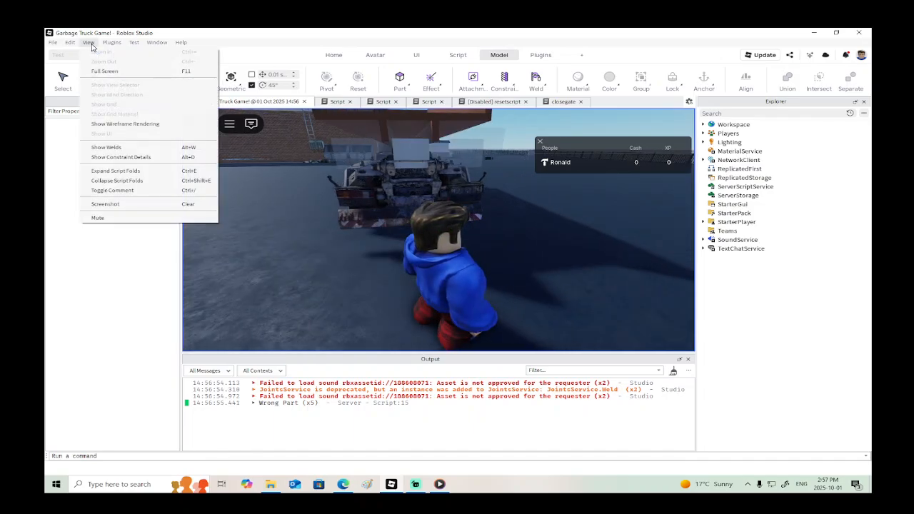
{"action": "left_click", "coordinate": [134, 157]}
{"action": "key", "text": "w"}
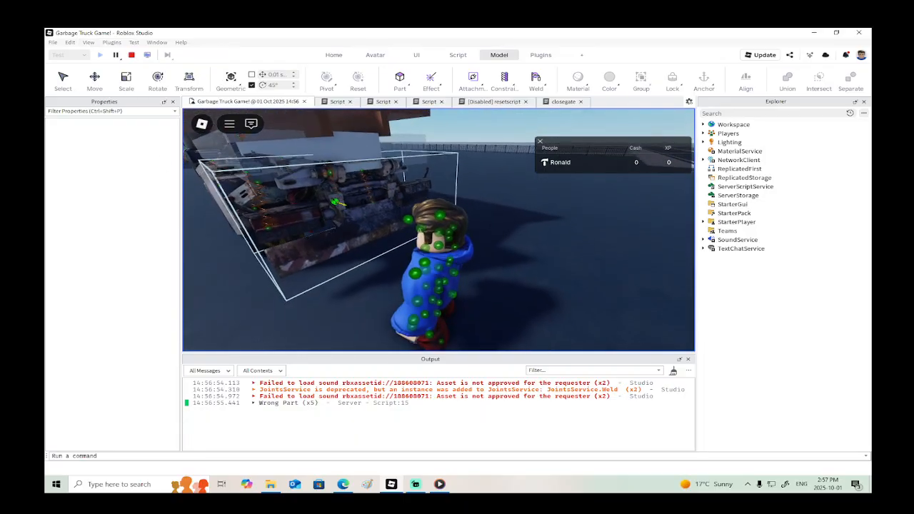
{"action": "right_click_drag", "start_coordinate": [336, 201], "coordinate": [335, 187]}
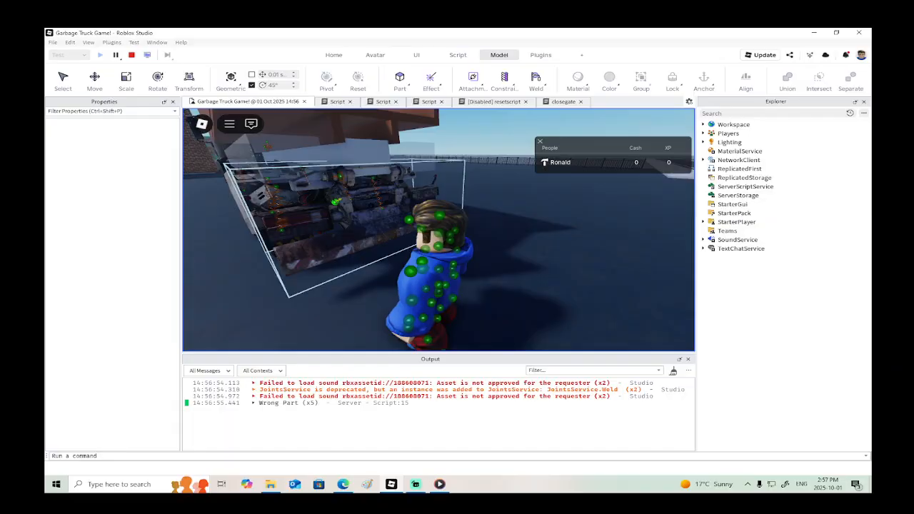
{"action": "key", "text": "s"}
Step: Walk along the truck's sides to examine the wheel springs and container constraints, and end the playtest
{"action": "key", "text": "w"}
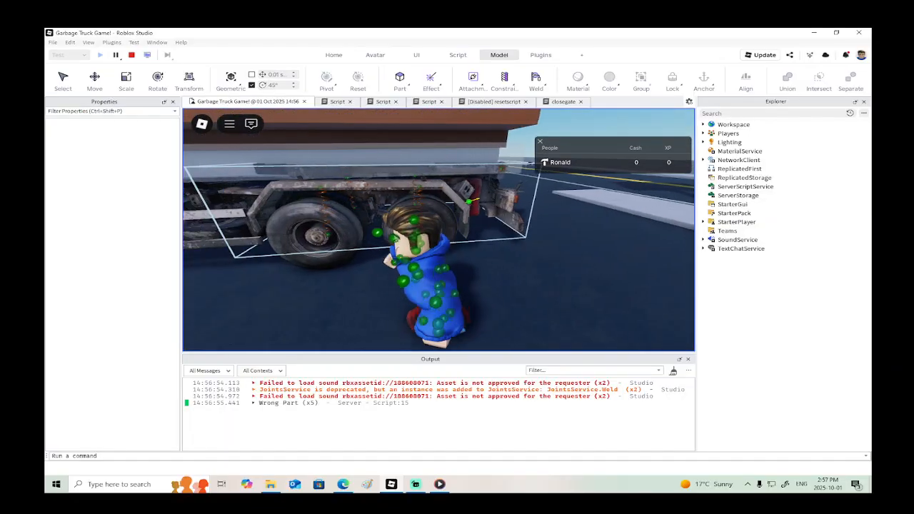
{"action": "key", "text": "a"}
{"action": "key", "text": "d"}
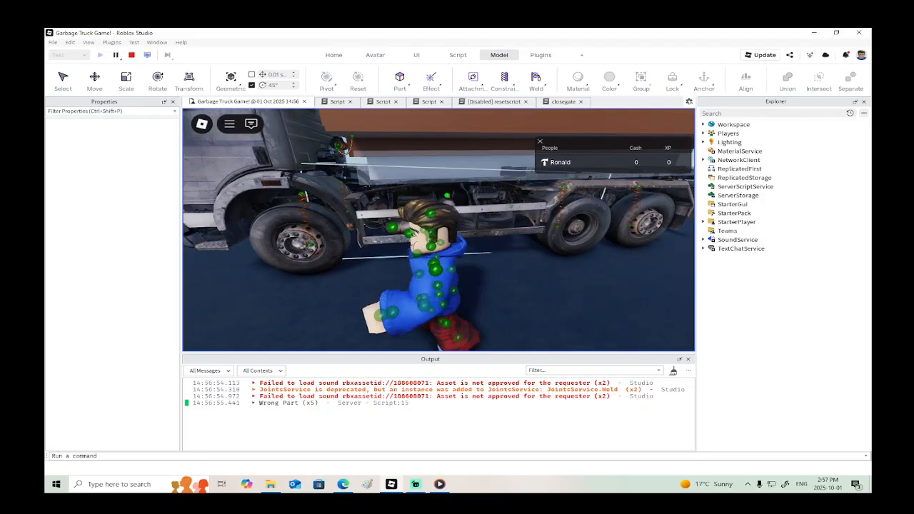
{"action": "key", "text": "w"}
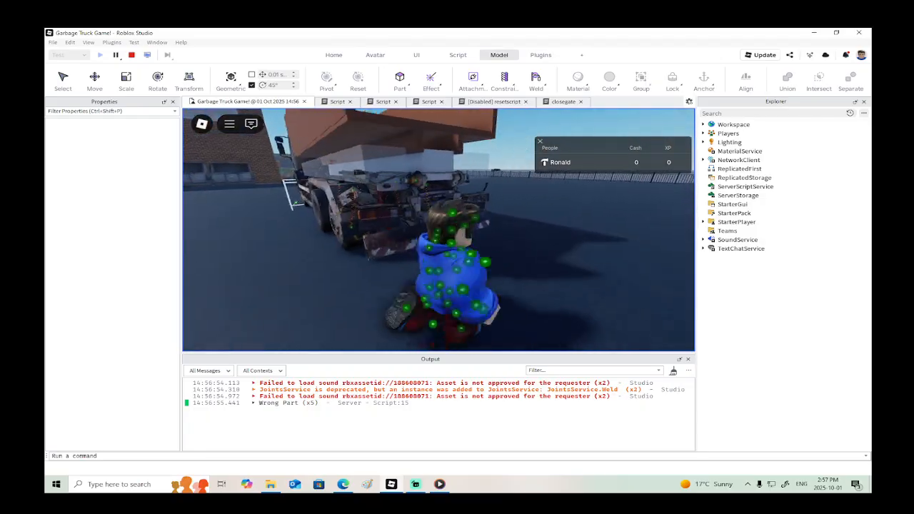
{"action": "key", "text": "a"}
{"action": "key", "text": "a"}
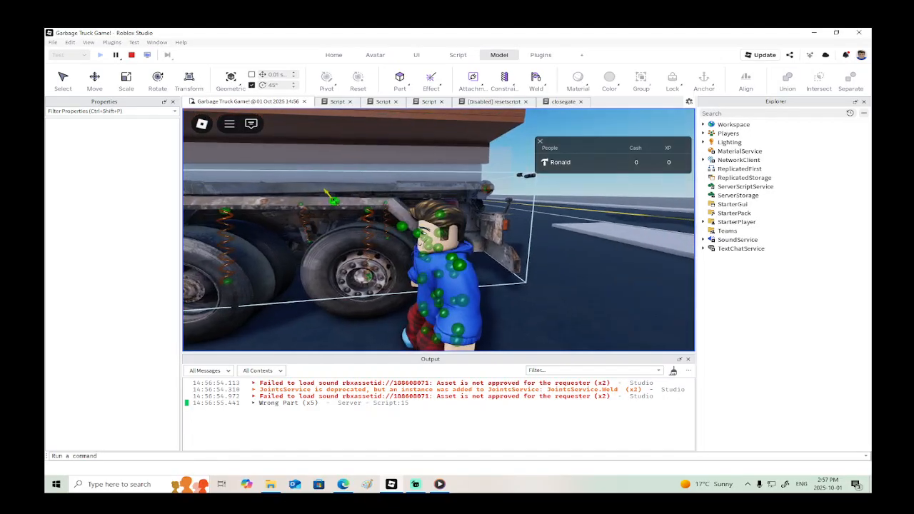
{"action": "key", "text": "s"}
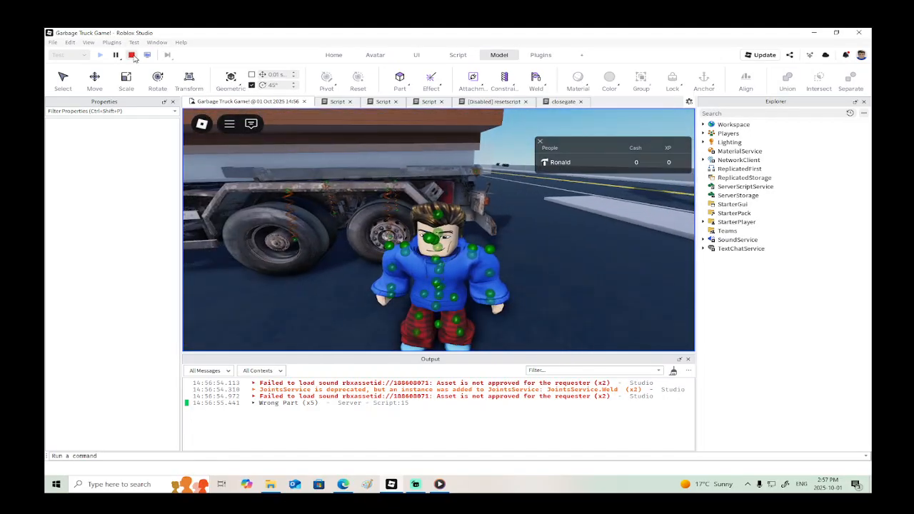
{"action": "left_click", "coordinate": [132, 55]}
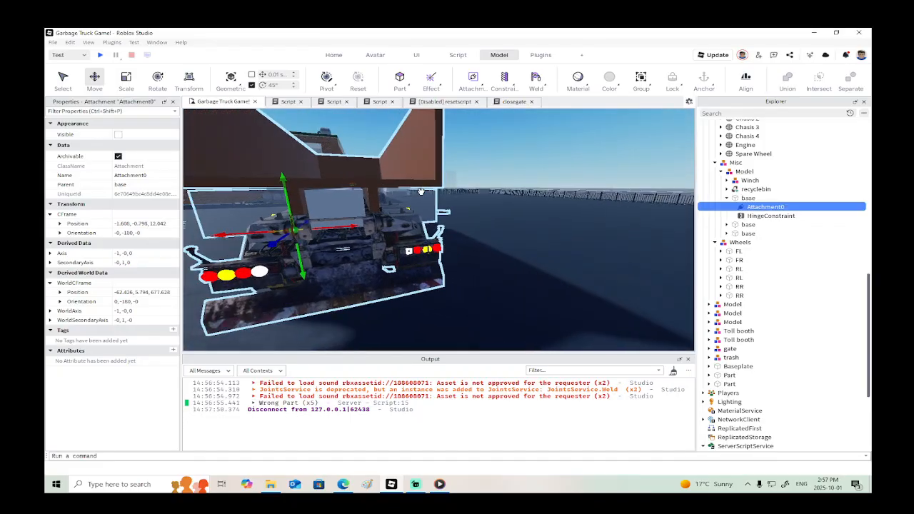
Step: Select the recyclebin union in the truck's Misc model, collapse the base part and expand the union to its Attachment
{"action": "right_click_drag", "start_coordinate": [420, 192], "coordinate": [409, 191]}
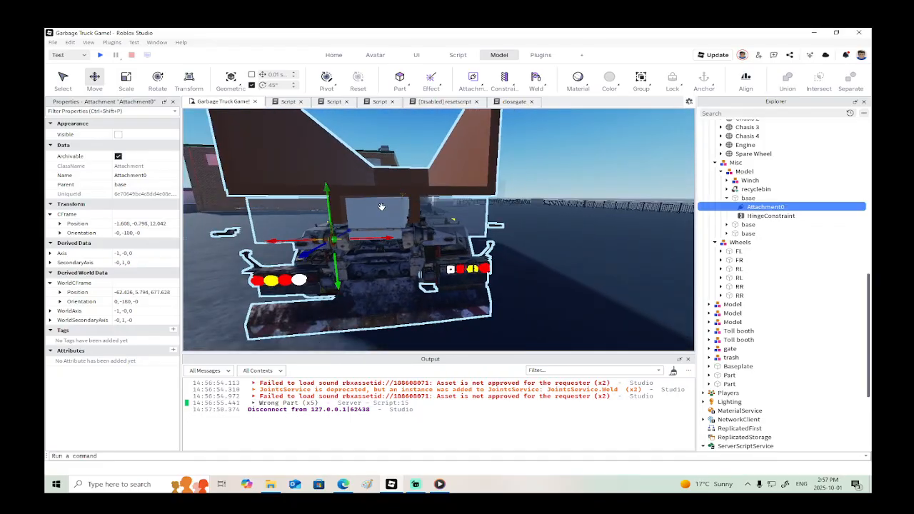
{"action": "left_click", "coordinate": [720, 191]}
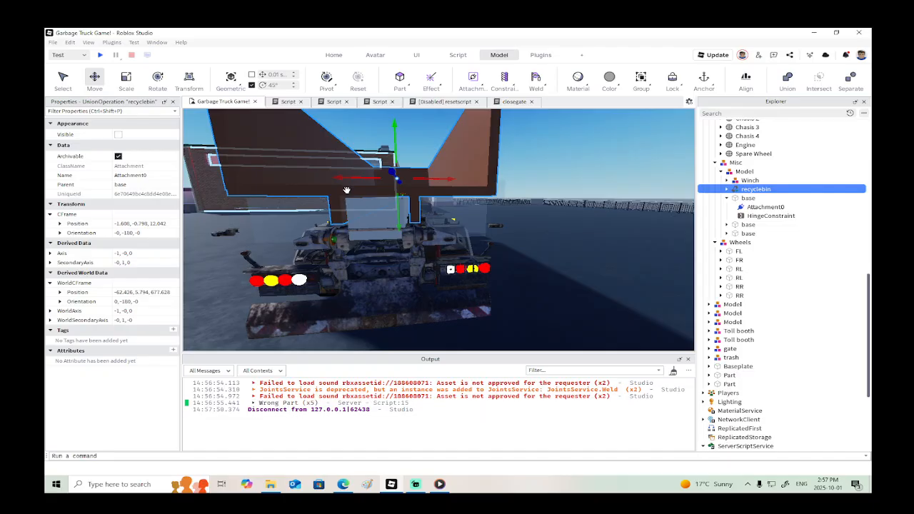
{"action": "left_click", "coordinate": [727, 199]}
{"action": "left_click", "coordinate": [727, 191]}
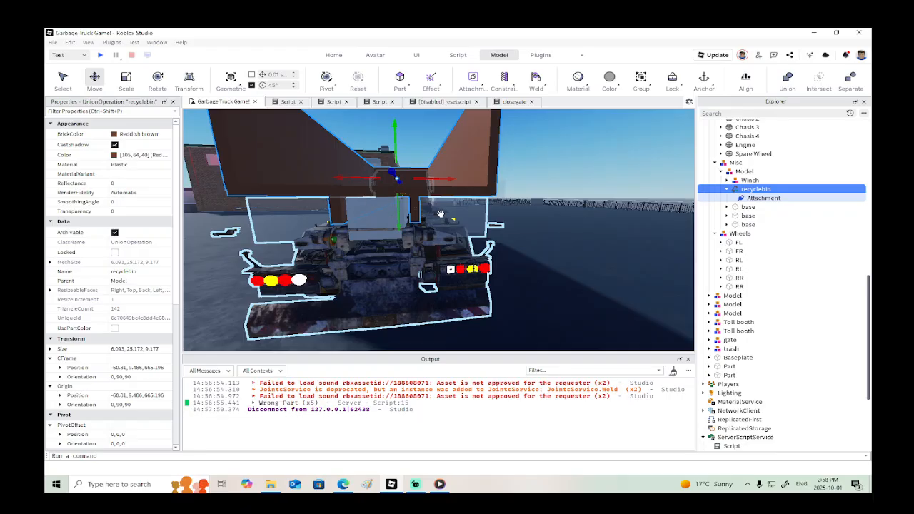
Step: Scale the base part between the container's rear supports down to a width of about 0.988
{"action": "left_click", "coordinate": [378, 209], "text": "alt"}
{"action": "key", "text": "a"}
{"action": "right_click_drag", "start_coordinate": [379, 209], "coordinate": [379, 208]}
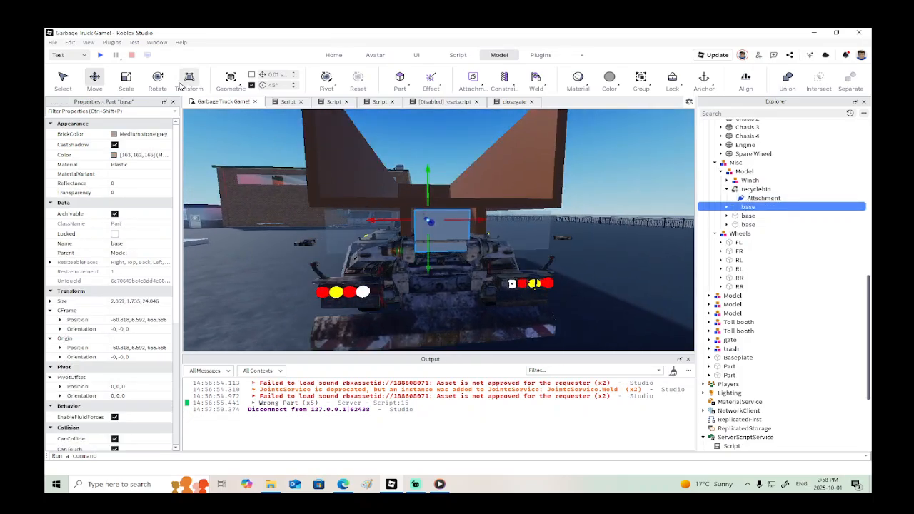
{"action": "left_click", "coordinate": [128, 83]}
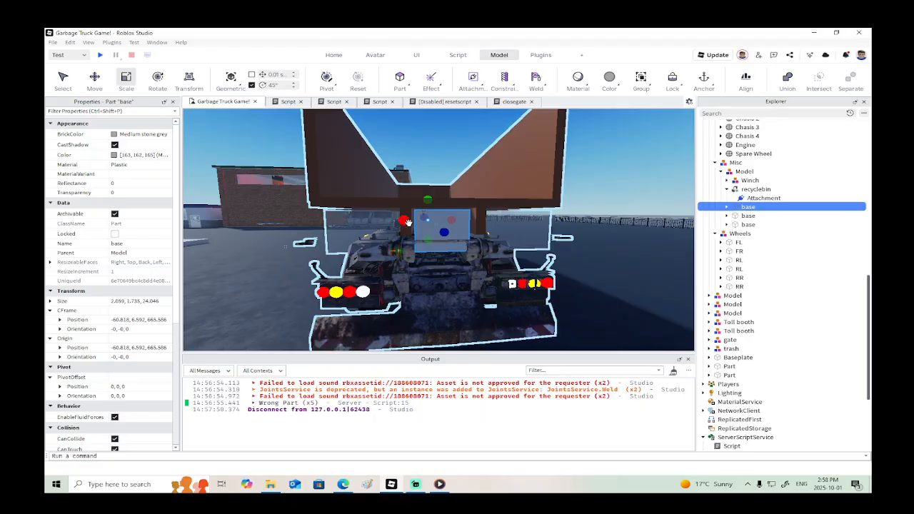
{"action": "left_click_drag", "start_coordinate": [407, 222], "coordinate": [416, 220]}
Step: Copy the world position of the base part's Attachment0 and set the Cargo Rear 2 Attachment to -61.593, 5.794, 677.627
{"action": "key", "text": "d"}
{"action": "right_click_drag", "start_coordinate": [416, 220], "coordinate": [416, 220]}
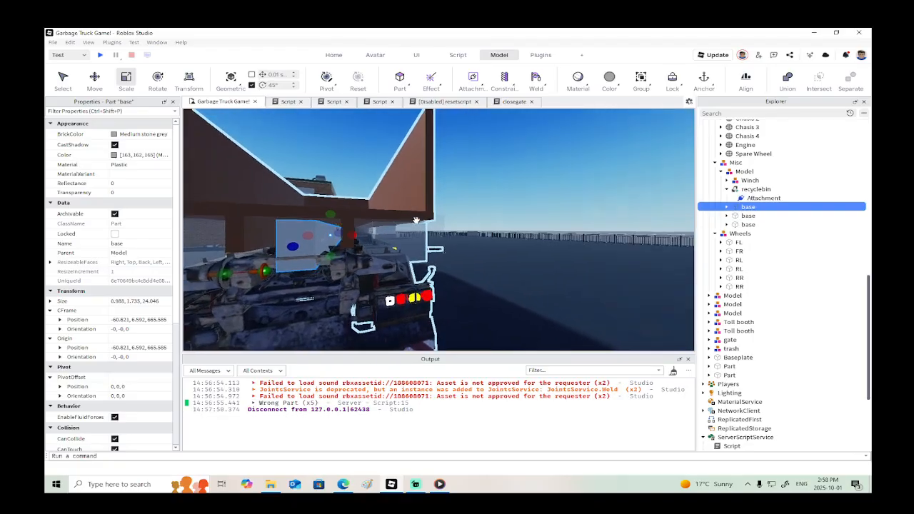
{"action": "key", "text": "a"}
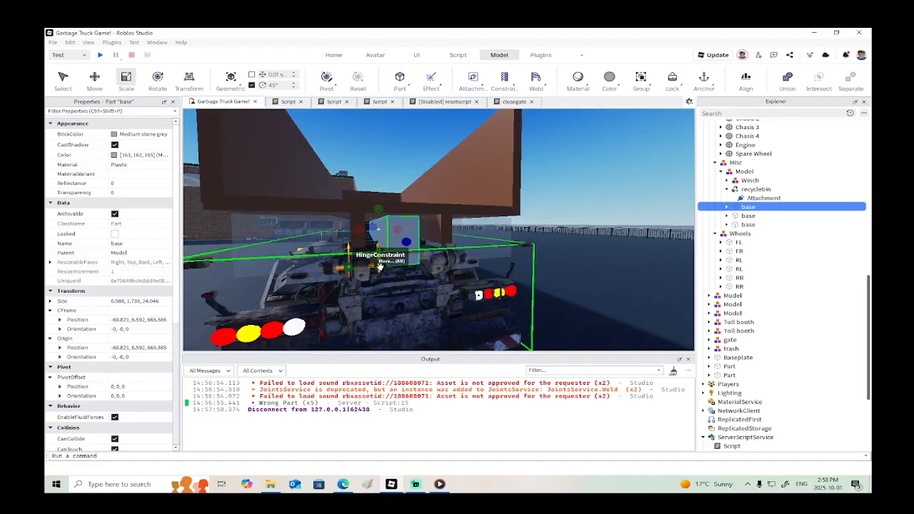
{"action": "left_click", "coordinate": [378, 266]}
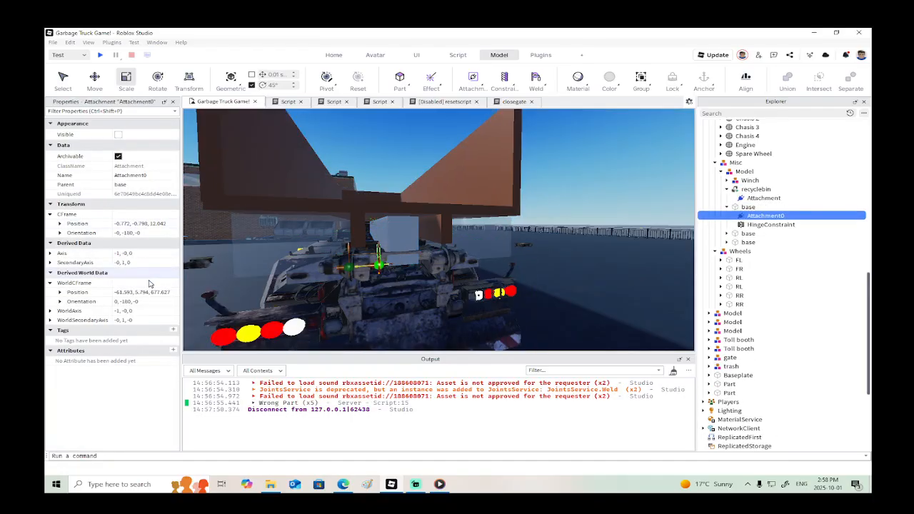
{"action": "left_click", "coordinate": [345, 264]}
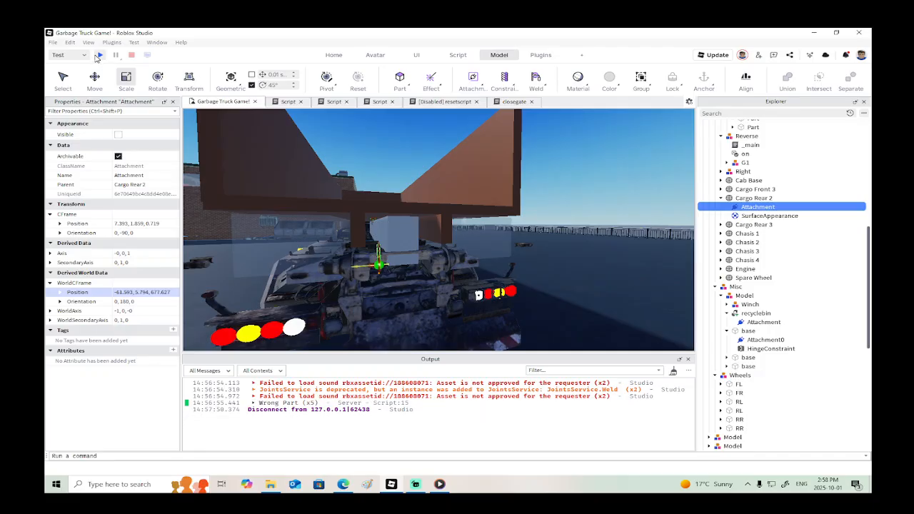
Step: Start a playtest with the narrowed base part and realigned attachments, and walk to the back of the truck
{"action": "left_click", "coordinate": [100, 55]}
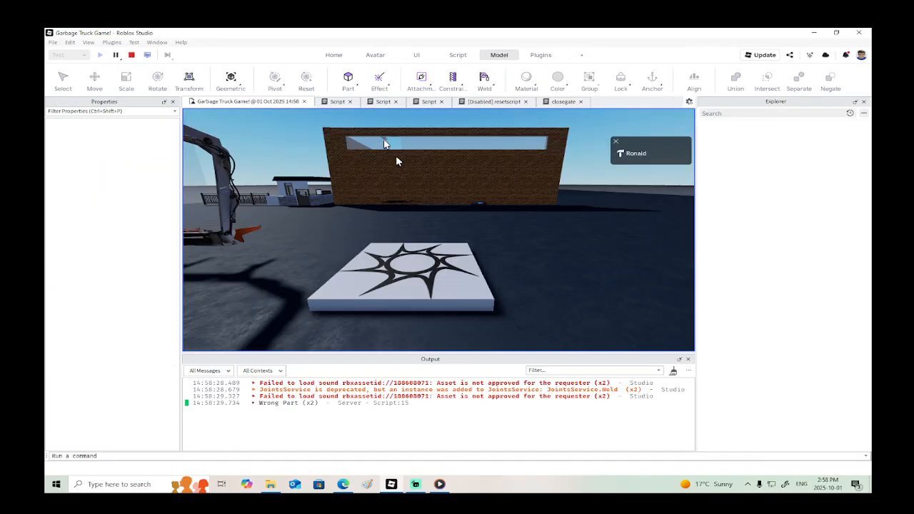
{"action": "key", "text": "w"}
{"action": "right_click_drag", "start_coordinate": [432, 191], "coordinate": [432, 192]}
{"action": "key", "text": "w"}
{"action": "key", "text": "d"}
{"action": "key", "text": "d"}
{"action": "key", "text": "s"}
{"action": "key", "text": "d"}
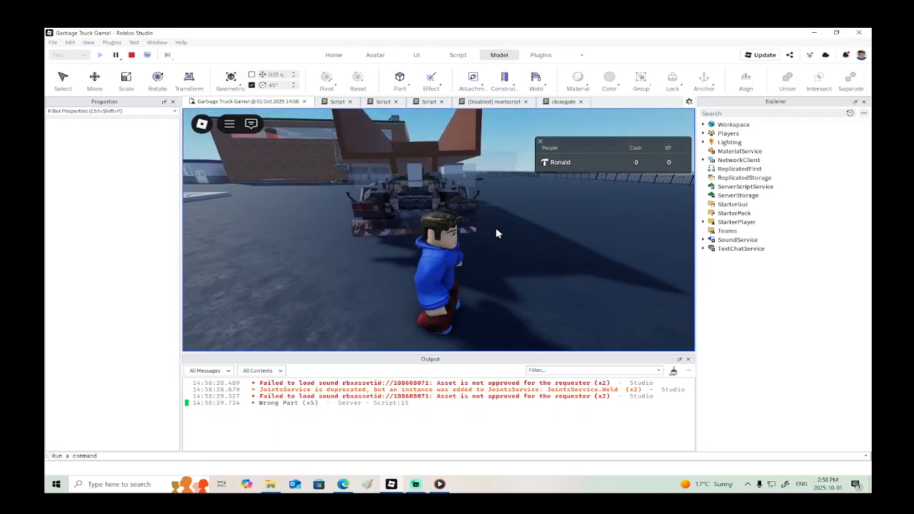
Step: Examine the container and hinge area from behind the truck, and end the playtest
{"action": "key", "text": "w"}
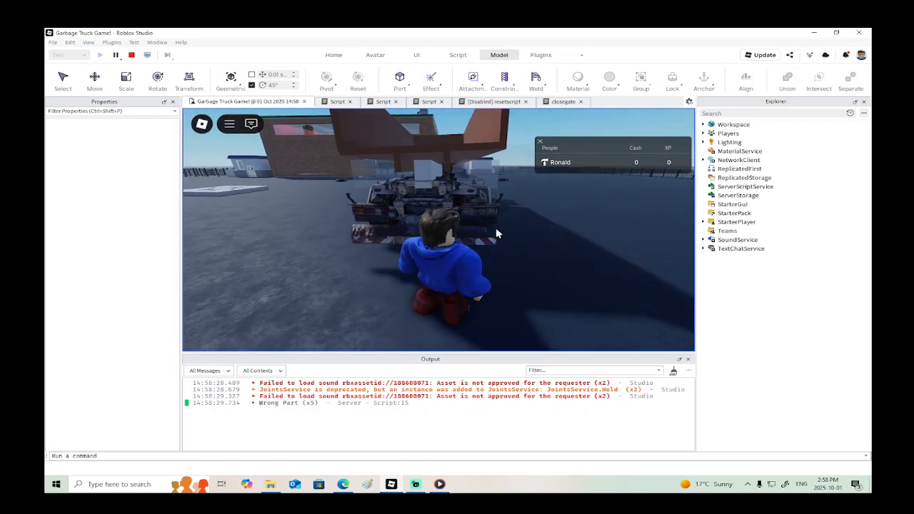
{"action": "right_click_drag", "start_coordinate": [496, 233], "coordinate": [496, 229]}
{"action": "key", "text": "d"}
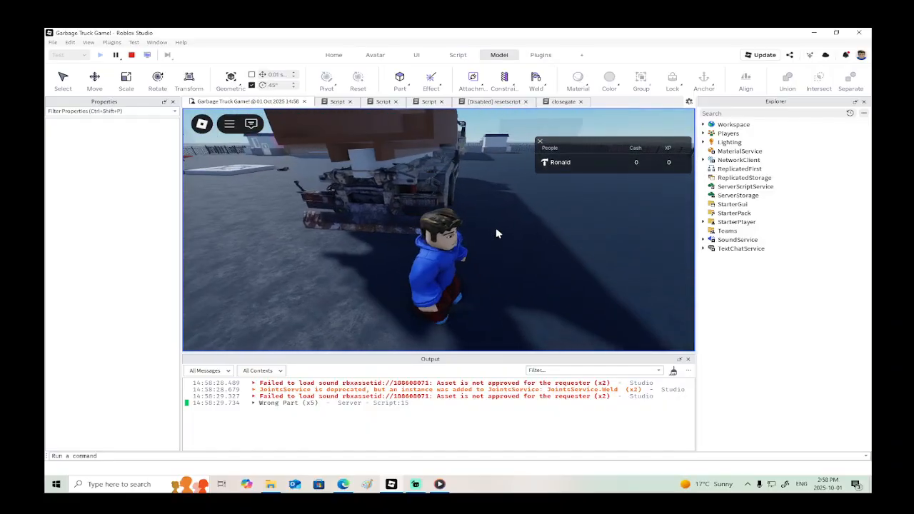
{"action": "key", "text": "a"}
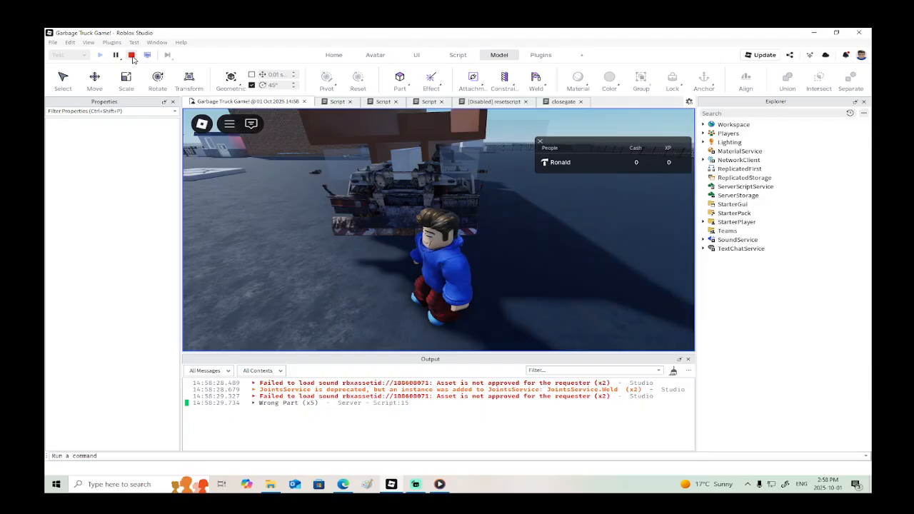
{"action": "left_click", "coordinate": [131, 55]}
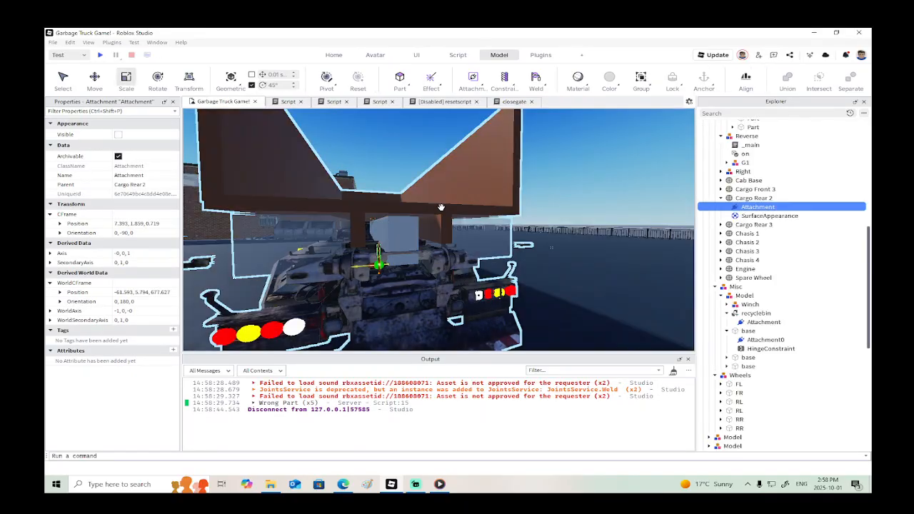
Step: Separate the recyclebin union on the back of the truck into its individual parts
{"action": "scroll", "coordinate": [441, 207], "scroll_direction": "down", "scroll_amount": 4}
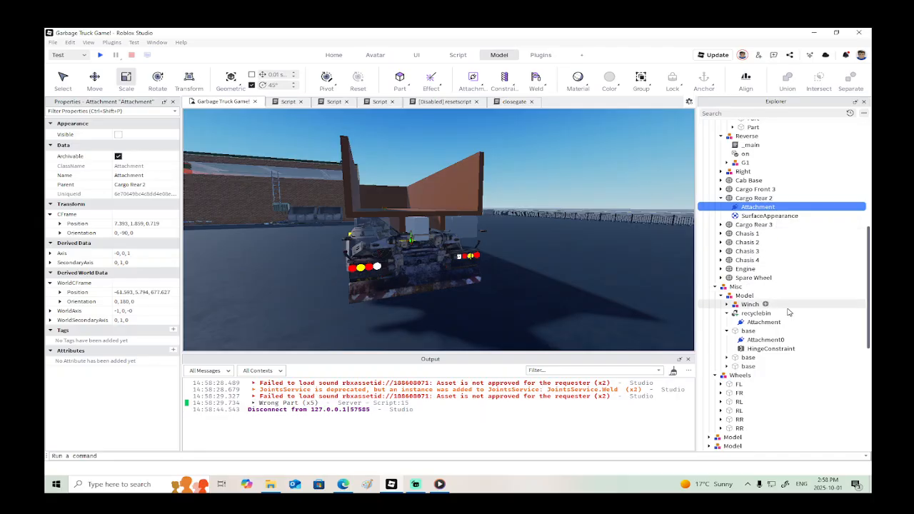
{"action": "scroll", "coordinate": [763, 335], "scroll_direction": "up", "scroll_amount": 5}
{"action": "left_click", "coordinate": [460, 178]}
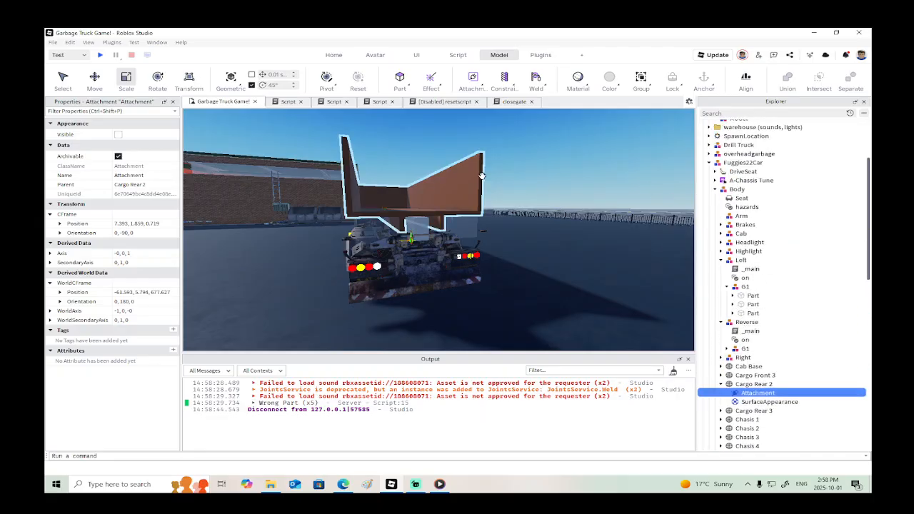
{"action": "left_click", "coordinate": [727, 224]}
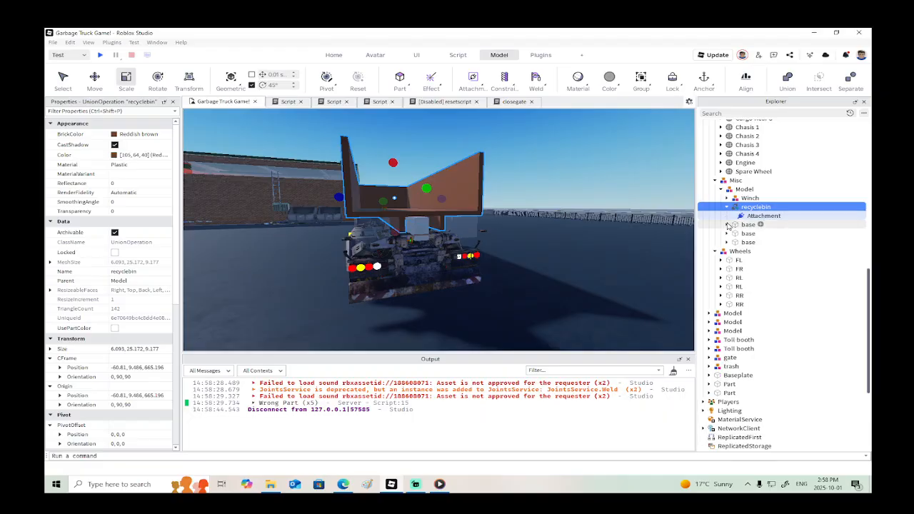
{"action": "left_click", "coordinate": [851, 82]}
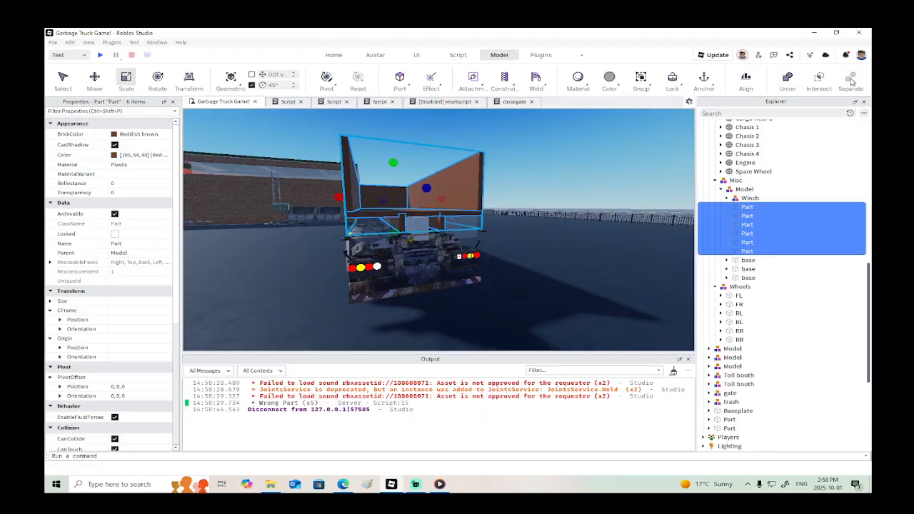
Step: Select the six separated container parts and check their collision, Anchored and Massless properties
{"action": "right_click_drag", "start_coordinate": [529, 227], "coordinate": [544, 233]}
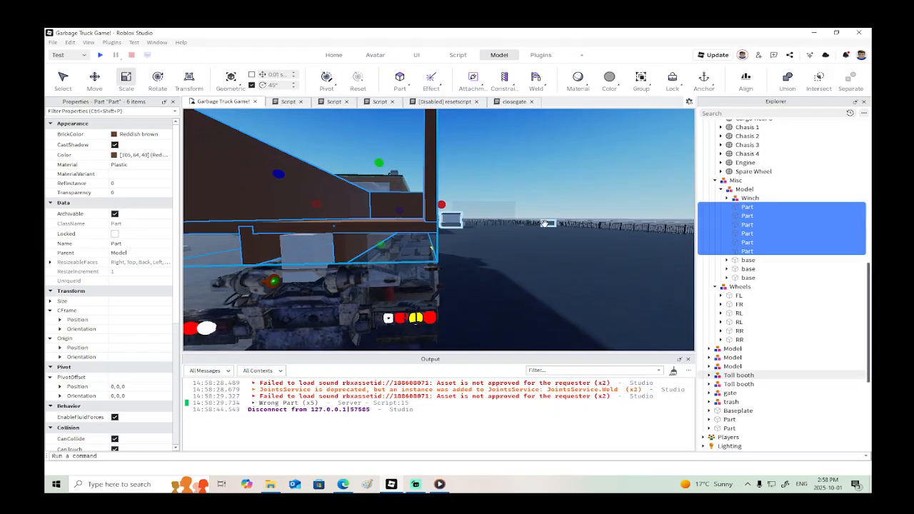
{"action": "left_click", "coordinate": [453, 218]}
{"action": "left_click", "coordinate": [408, 201]}
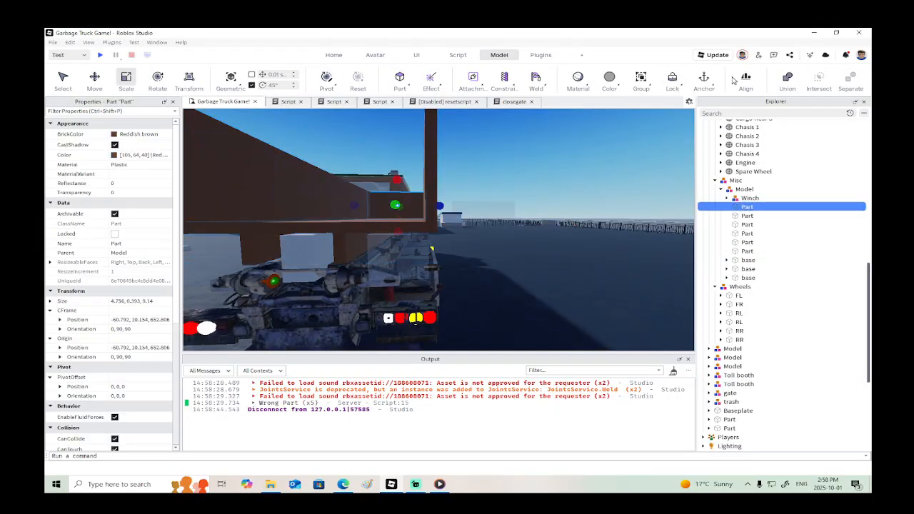
{"action": "left_click", "coordinate": [746, 250], "text": "shift"}
{"action": "scroll", "coordinate": [144, 323], "scroll_direction": "down", "scroll_amount": 3}
{"action": "scroll", "coordinate": [136, 332], "scroll_direction": "down", "scroll_amount": 3}
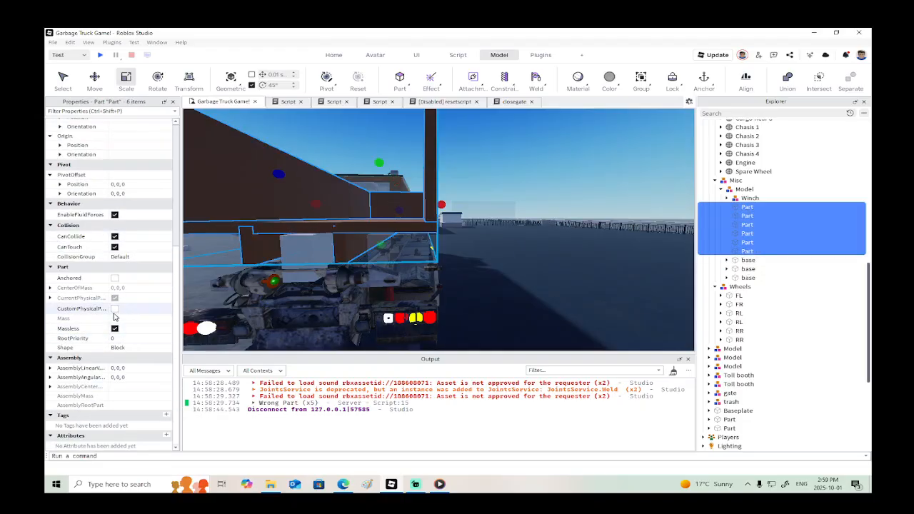
Step: Weld the container's front panel and both side walls to its floor part
{"action": "left_click", "coordinate": [535, 199]}
{"action": "left_click", "coordinate": [413, 203]}
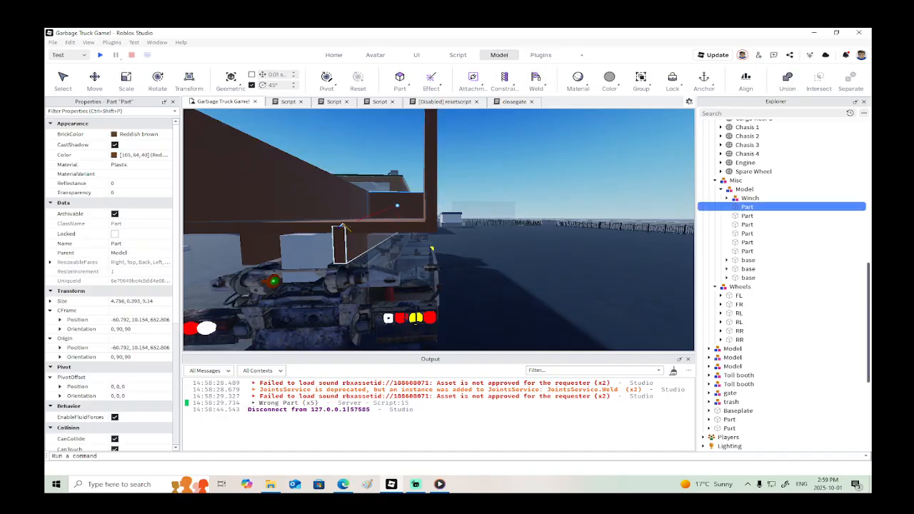
{"action": "left_click", "coordinate": [332, 201]}
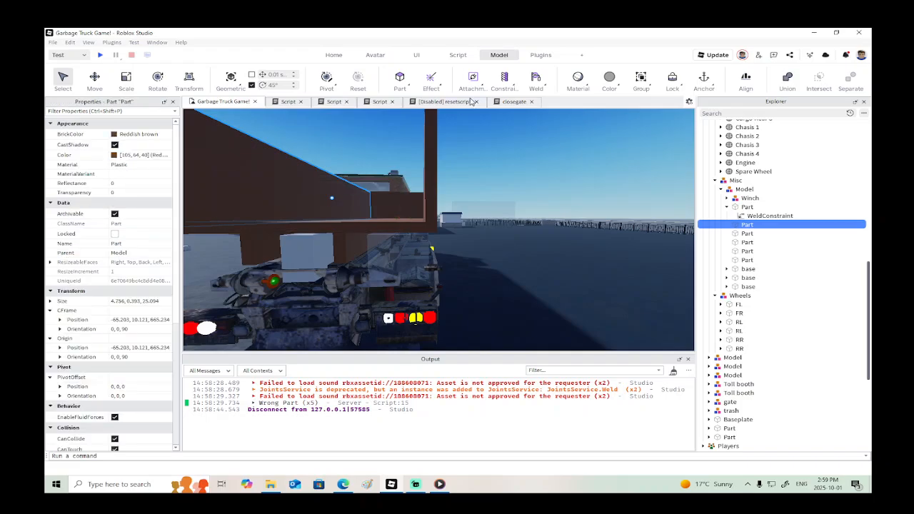
{"action": "left_click", "coordinate": [353, 222]}
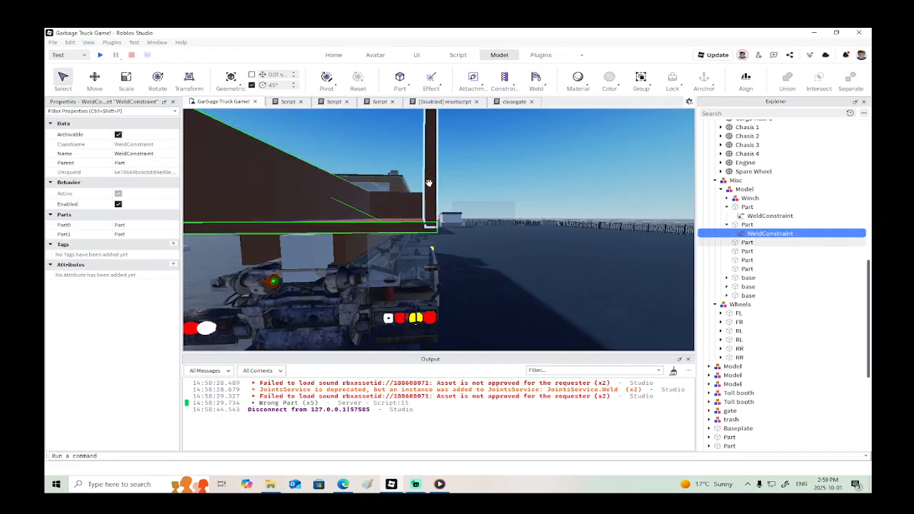
{"action": "left_click", "coordinate": [431, 180]}
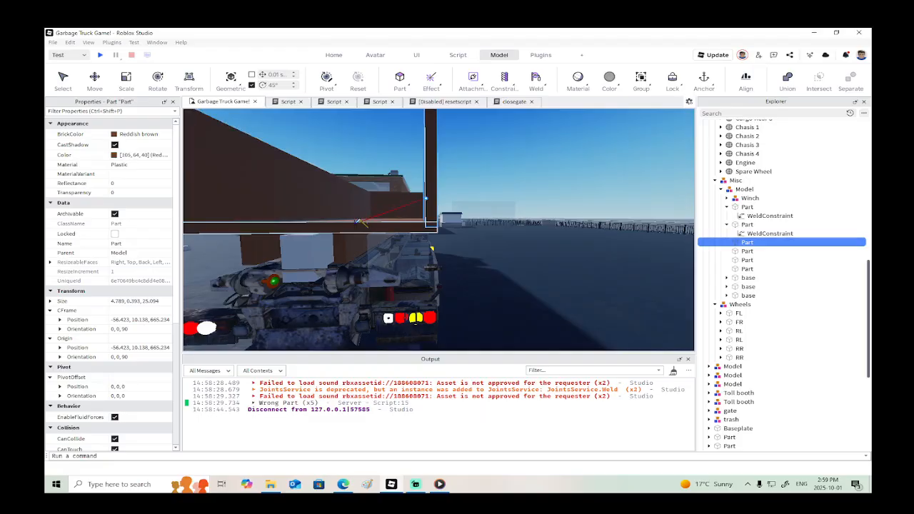
{"action": "left_click", "coordinate": [359, 222]}
Step: Weld the two rear support parts under the container to the floor part
{"action": "left_click", "coordinate": [351, 243], "text": "alt"}
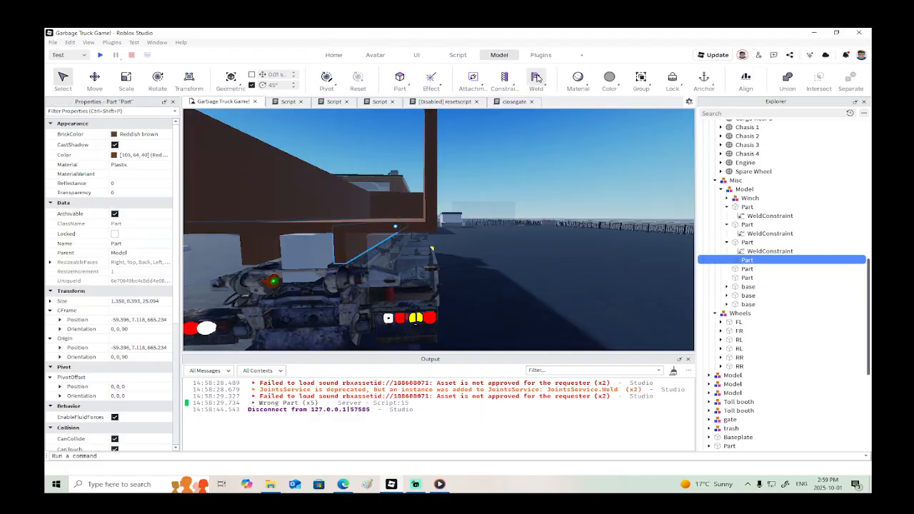
{"action": "left_click", "coordinate": [365, 220]}
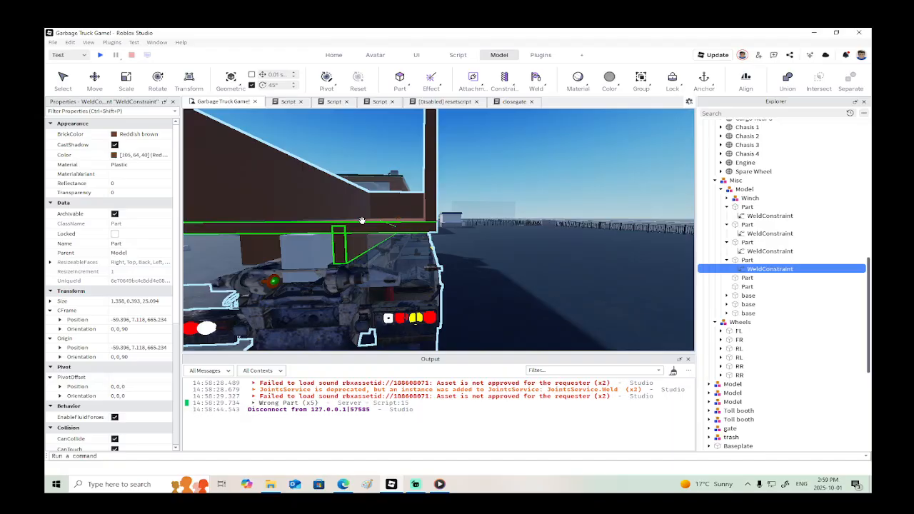
{"action": "left_click", "coordinate": [257, 252], "text": "alt"}
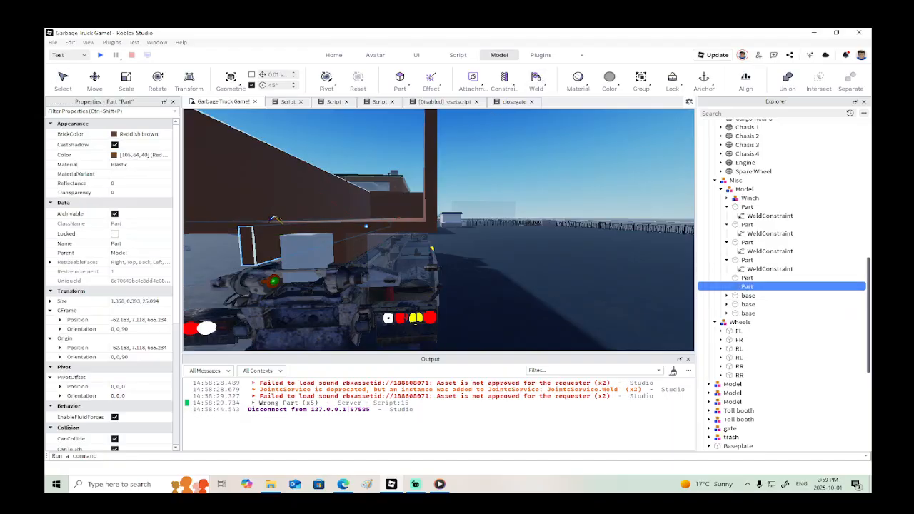
{"action": "left_click", "coordinate": [272, 223]}
Step: Playtest the welded container by walking to the truck and taking the driver's seat, and end the test
{"action": "left_click", "coordinate": [101, 56]}
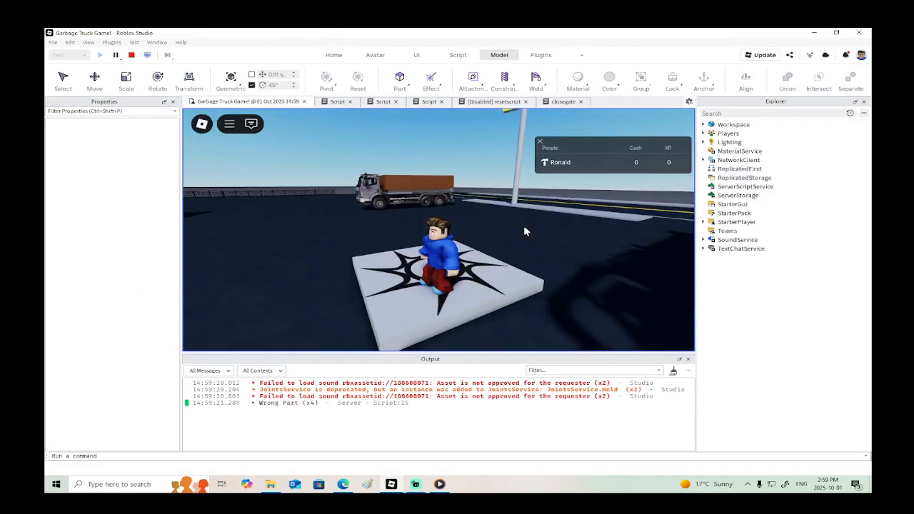
{"action": "key", "text": "w"}
{"action": "key", "text": "w"}
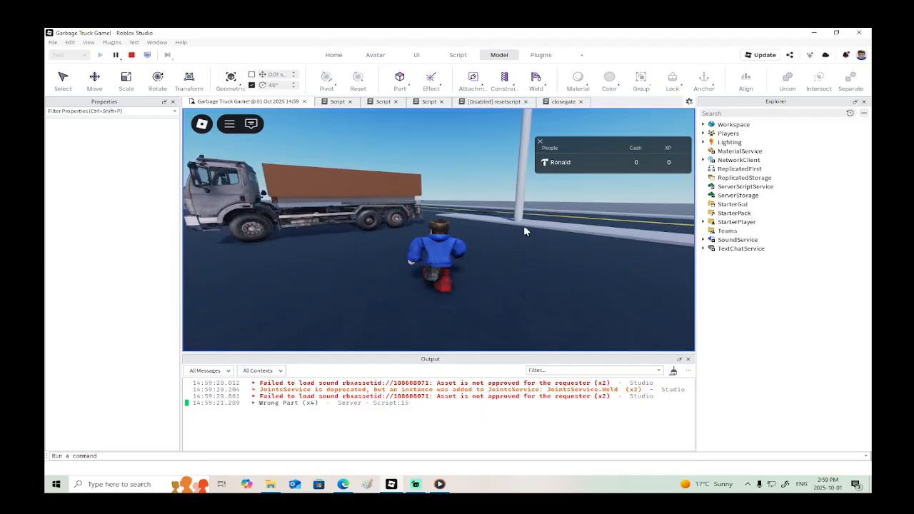
{"action": "key", "text": "w"}
{"action": "right_click_drag", "start_coordinate": [524, 228], "coordinate": [558, 244]}
{"action": "key", "text": "a"}
{"action": "key", "text": "w"}
{"action": "key", "text": "a"}
{"action": "key", "text": "e"}
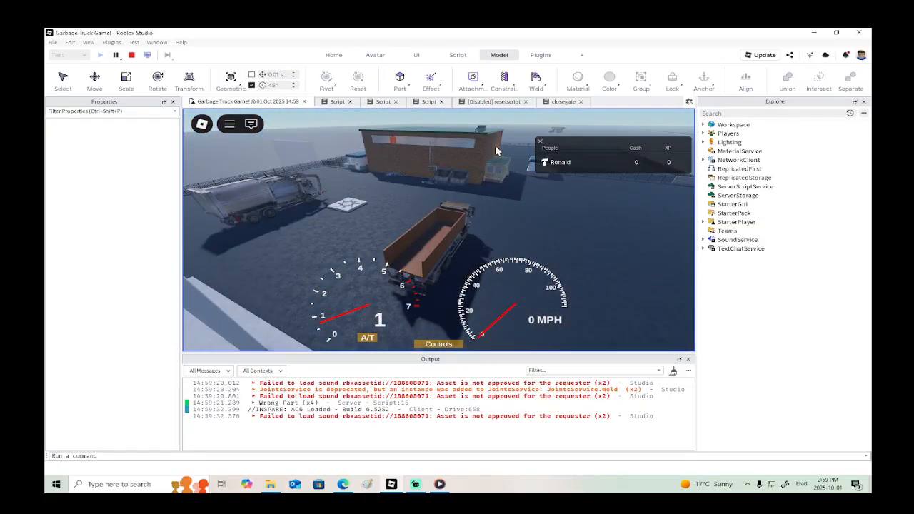
{"action": "left_click", "coordinate": [132, 55]}
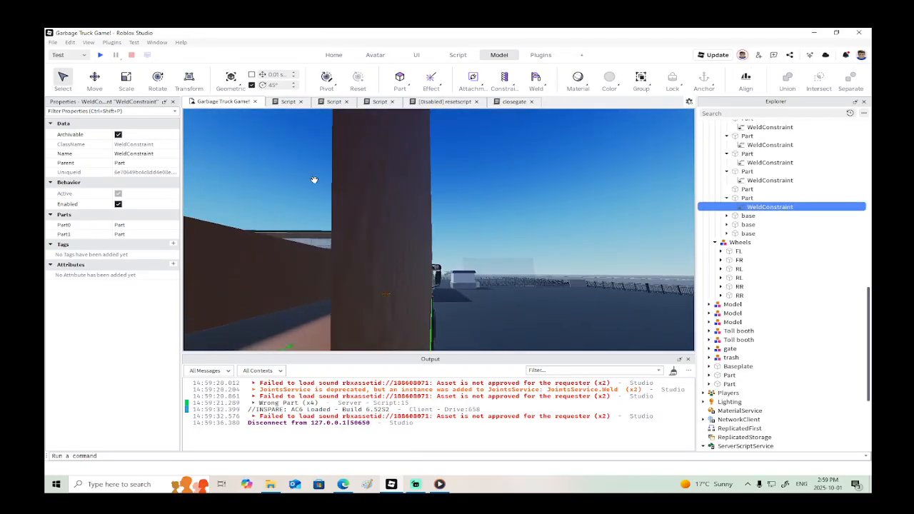
Step: Turn off CanCollide for the container's front panel
{"action": "right_click_drag", "start_coordinate": [314, 180], "coordinate": [314, 180]}
{"action": "left_click", "coordinate": [414, 191]}
{"action": "scroll", "coordinate": [141, 352], "scroll_direction": "down", "scroll_amount": 3}
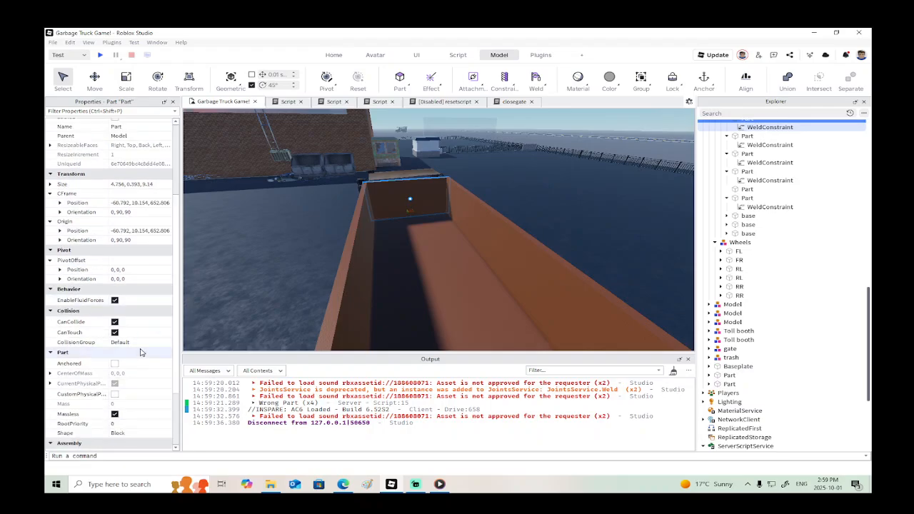
{"action": "left_click", "coordinate": [115, 322]}
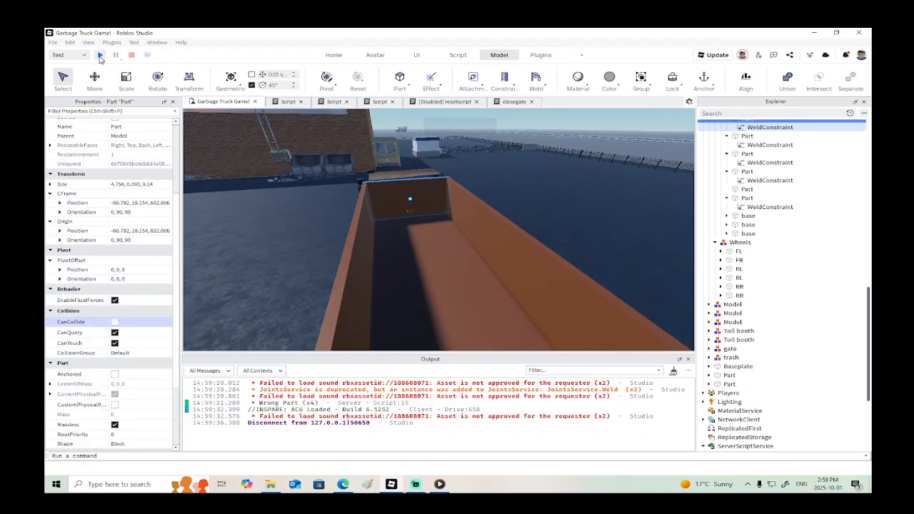
Step: Start another playtest, walk to the truck's cab and get into the driver's seat
{"action": "left_click", "coordinate": [100, 56]}
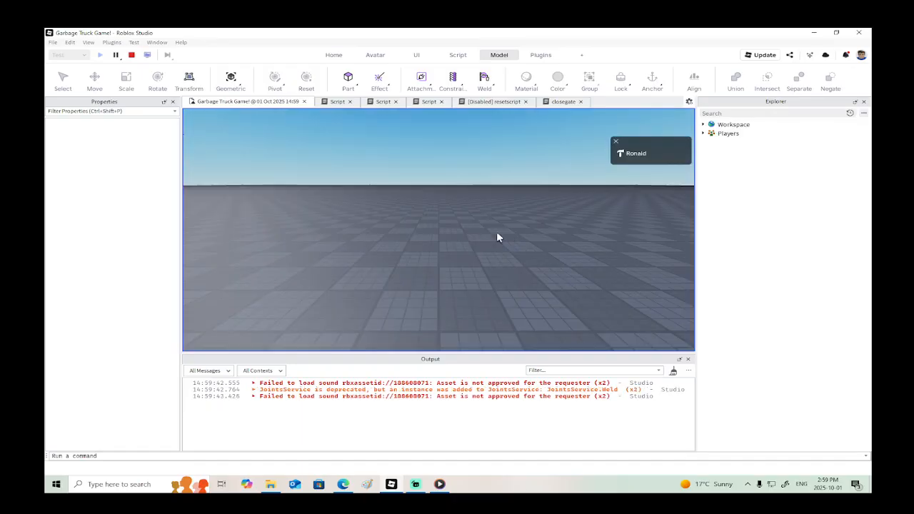
{"action": "key", "text": "w"}
{"action": "right_click_drag", "start_coordinate": [481, 238], "coordinate": [473, 225]}
{"action": "key", "text": "e"}
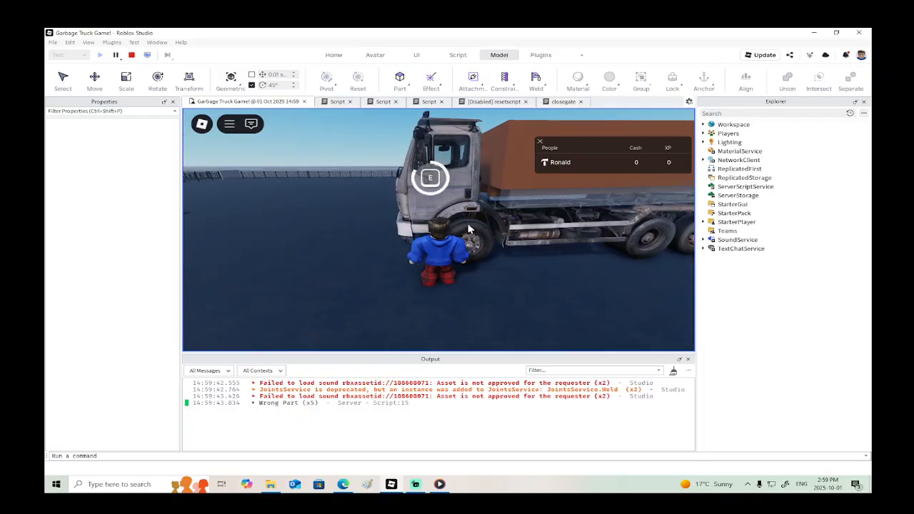
Step: Examine the container from several angles while seated in the truck, and end the playtest
{"action": "scroll", "coordinate": [462, 239], "scroll_direction": "up", "scroll_amount": 3}
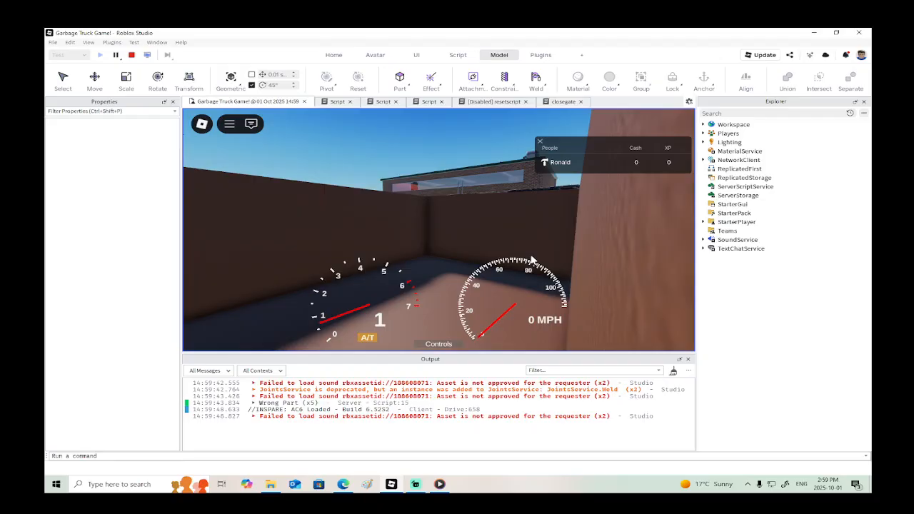
{"action": "scroll", "coordinate": [530, 256], "scroll_direction": "down", "scroll_amount": 5}
{"action": "right_click_drag", "start_coordinate": [531, 256], "coordinate": [530, 256]}
{"action": "right_click_drag", "start_coordinate": [459, 241], "coordinate": [457, 239]}
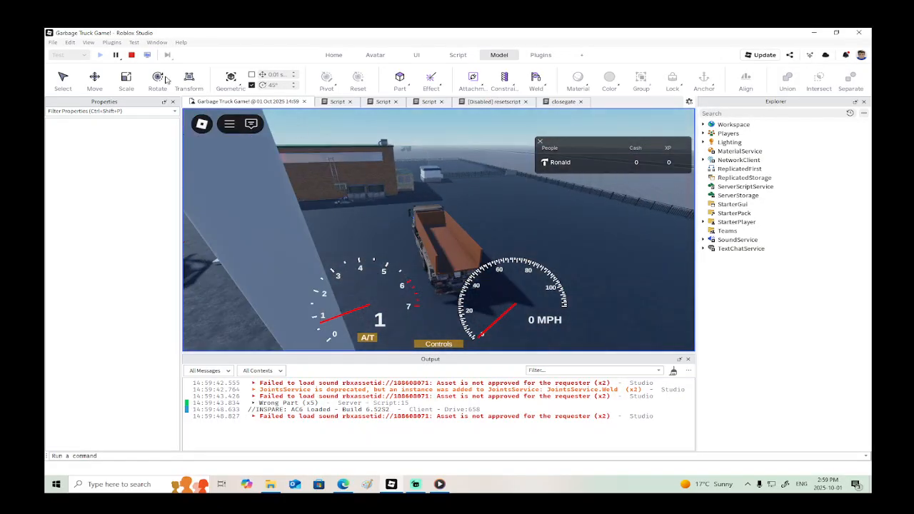
{"action": "left_click", "coordinate": [132, 55]}
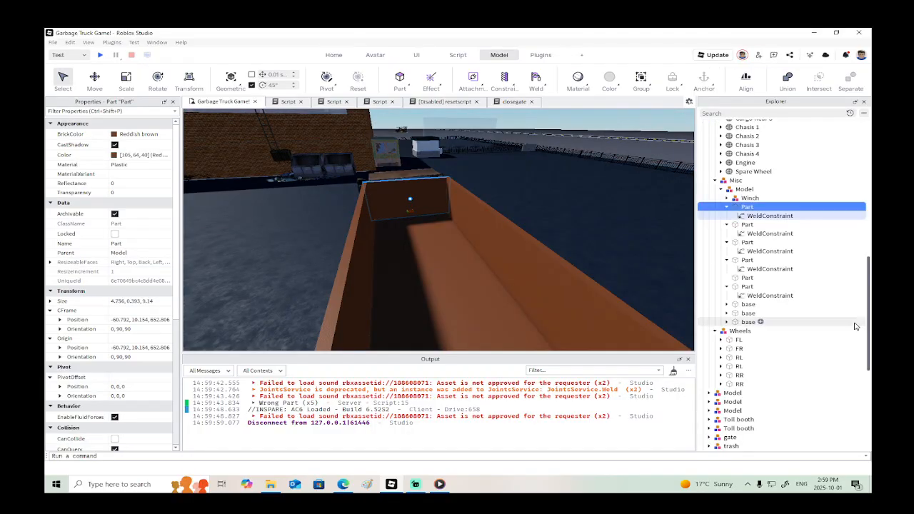
{"action": "right_click", "coordinate": [733, 286]}
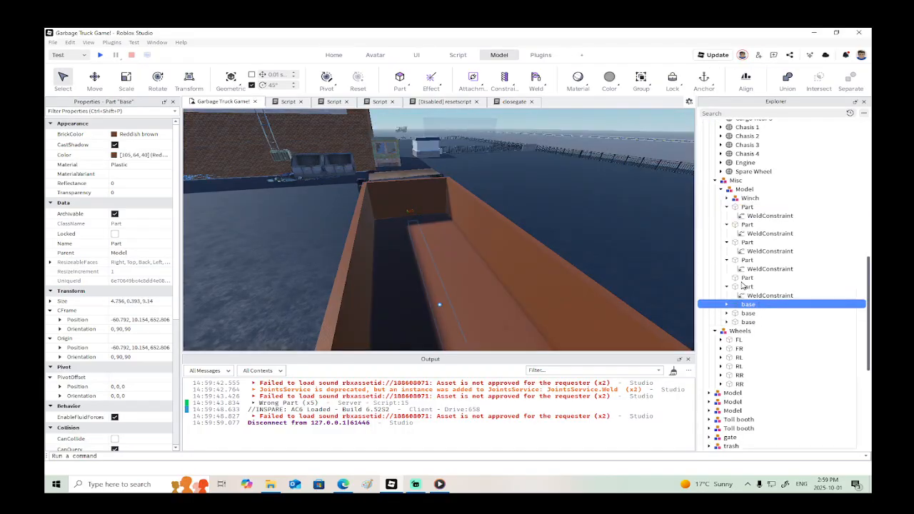
{"action": "left_click", "coordinate": [630, 239]}
{"action": "key", "text": "s"}
{"action": "right_click_drag", "start_coordinate": [623, 233], "coordinate": [623, 233]}
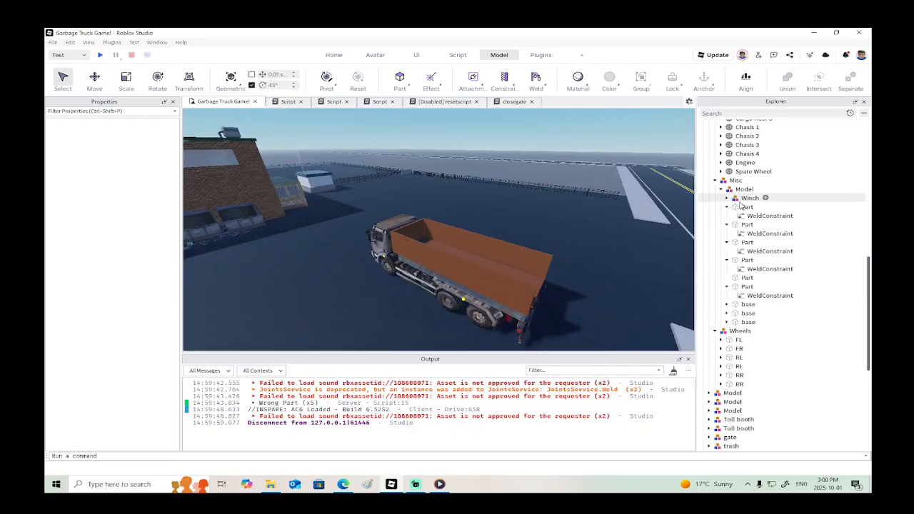
Step: Collapse the Left and Reverse groups, expand the DriveSeat and its Truck GUI, and open the LocalScript inside
{"action": "scroll", "coordinate": [739, 207], "scroll_direction": "up", "scroll_amount": 6}
{"action": "scroll", "coordinate": [729, 212], "scroll_direction": "up", "scroll_amount": 3}
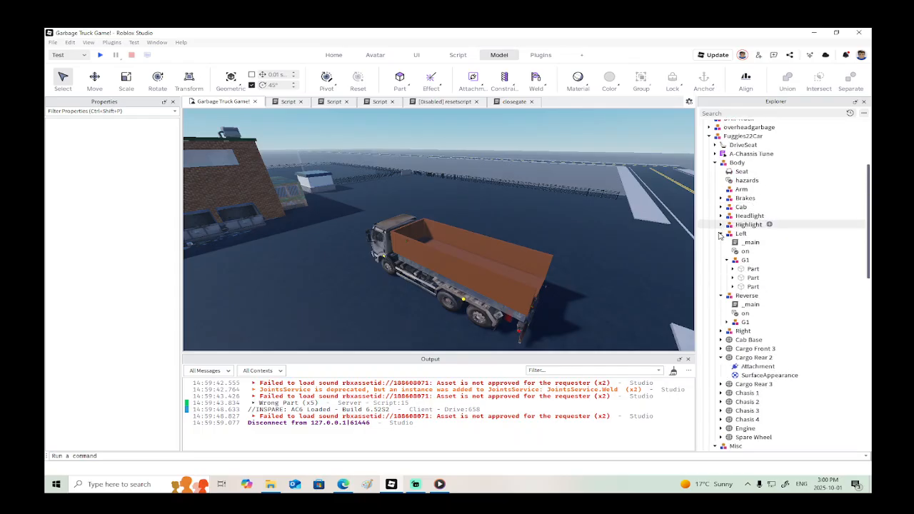
{"action": "left_click", "coordinate": [720, 235]}
{"action": "left_click", "coordinate": [721, 243]}
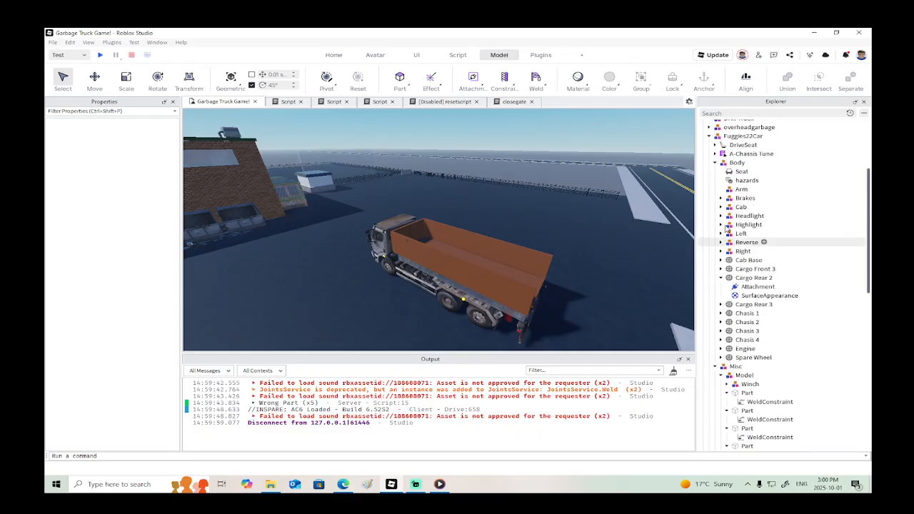
{"action": "left_click", "coordinate": [716, 145]}
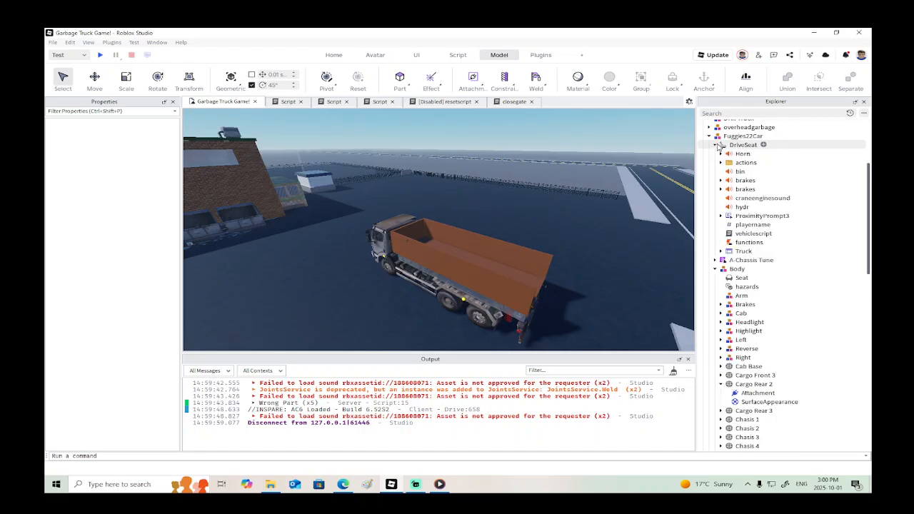
{"action": "left_click", "coordinate": [720, 251]}
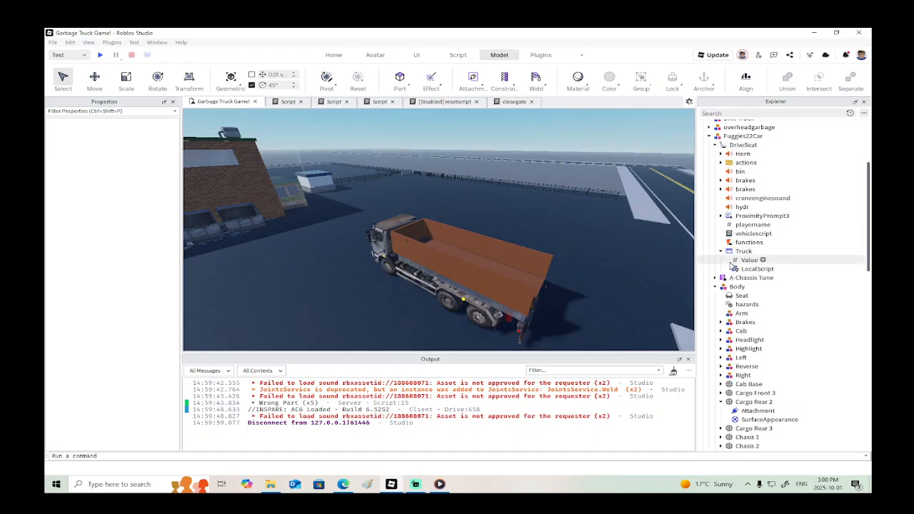
{"action": "double_click", "coordinate": [736, 269]}
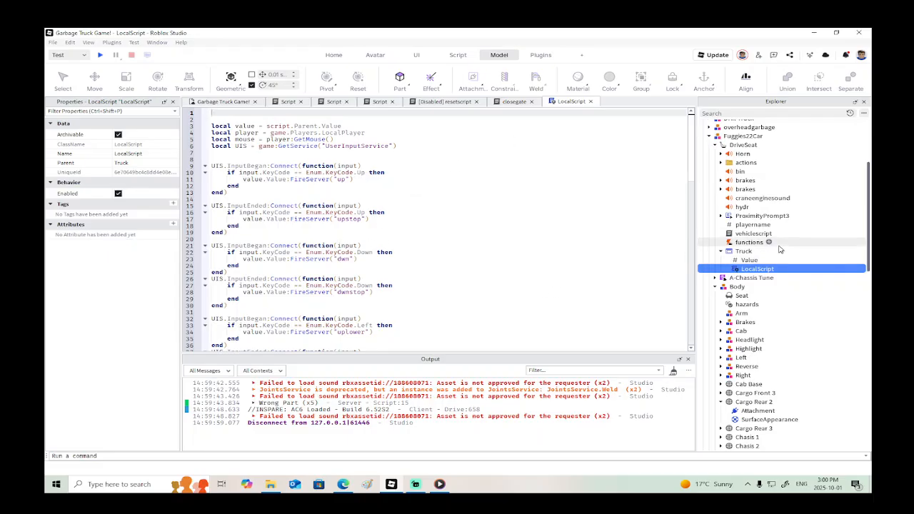
Step: Open vehiclescript and delete the PrismaticConstraint TargetPosition and Speed lines from the "up" block
{"action": "double_click", "coordinate": [751, 234]}
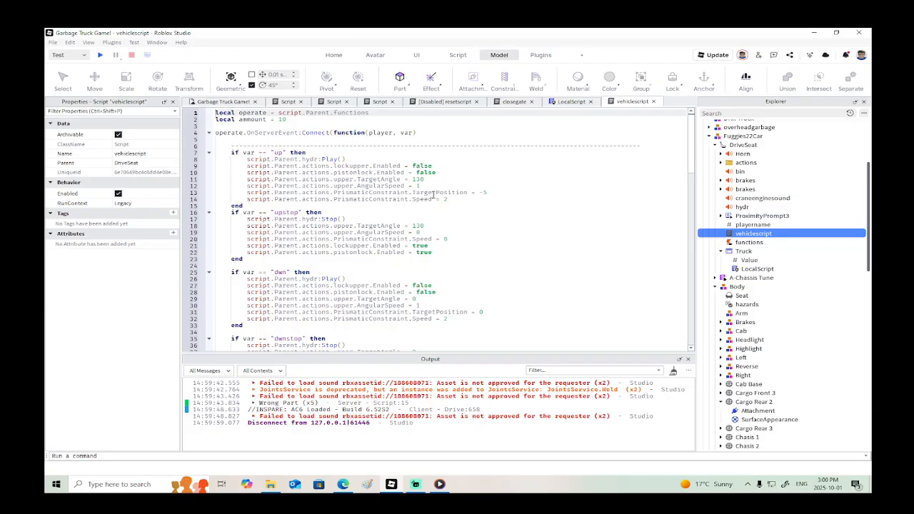
{"action": "left_click_drag", "start_coordinate": [452, 200], "coordinate": [221, 195]}
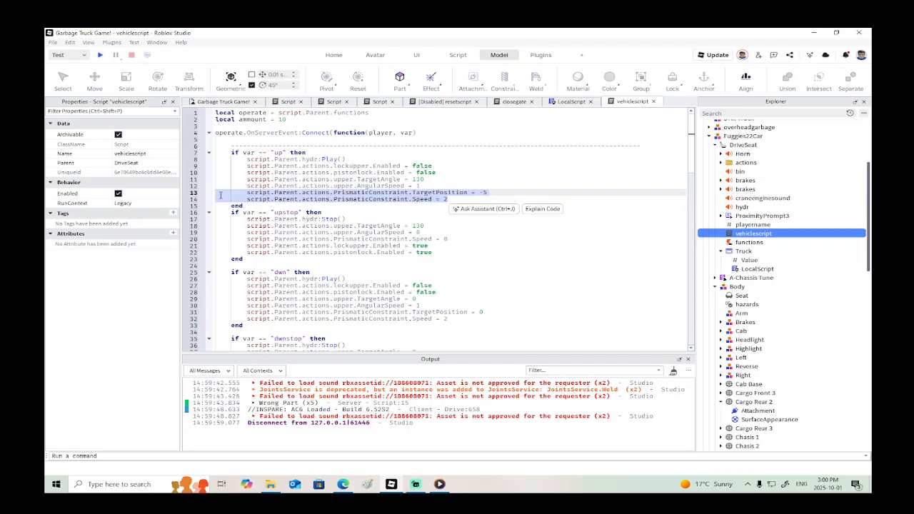
{"action": "key", "text": "BackSpace"}
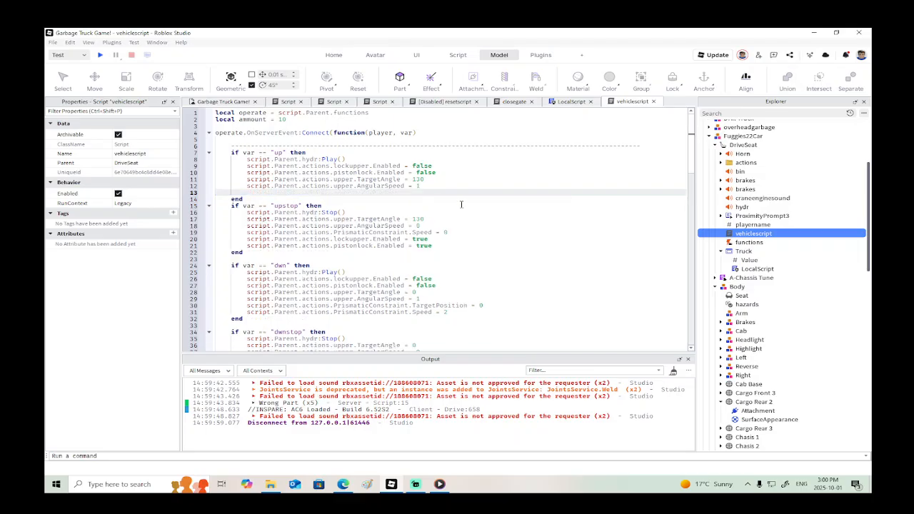
Step: Delete every constraint in the DriveSeat's actions folder: PrismaticConstraint, dump, dumplock, locklower, lockupper, lower, pistonlock and upper
{"action": "left_click", "coordinate": [720, 162]}
{"action": "left_click", "coordinate": [748, 173]}
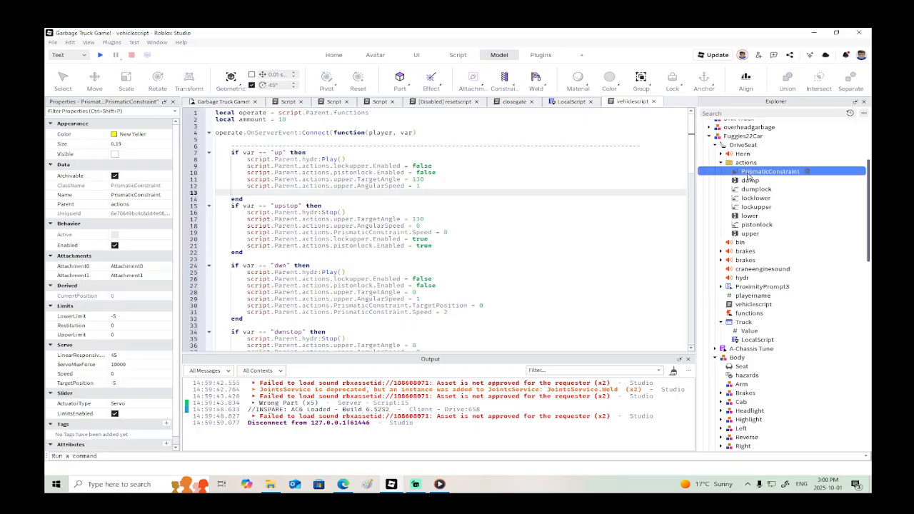
{"action": "key", "text": "Delete"}
{"action": "left_click", "coordinate": [748, 175]}
{"action": "key", "text": "Delete"}
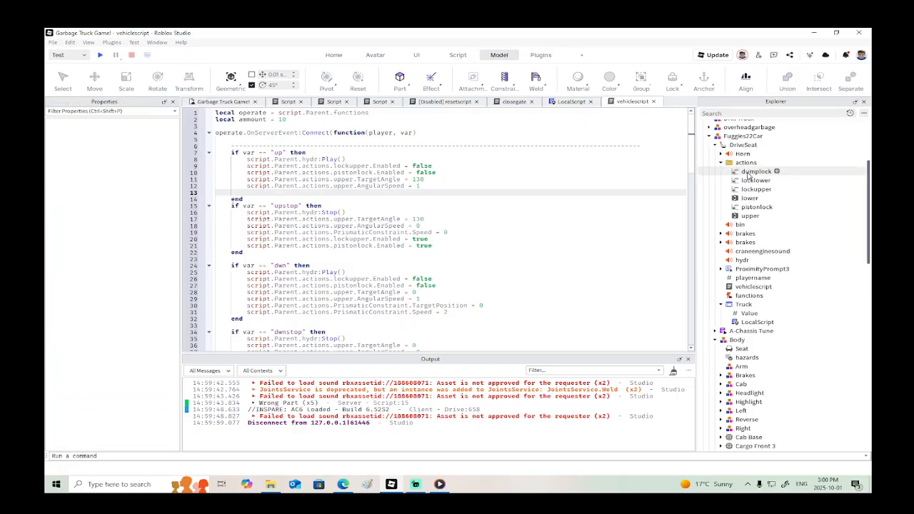
{"action": "left_click", "coordinate": [747, 175]}
{"action": "key", "text": "Delete"}
{"action": "left_click", "coordinate": [747, 171]}
{"action": "key", "text": "Delete"}
{"action": "left_click", "coordinate": [748, 171]}
{"action": "key", "text": "Delete"}
{"action": "left_click", "coordinate": [748, 171]}
{"action": "key", "text": "Delete"}
{"action": "left_click", "coordinate": [747, 171]}
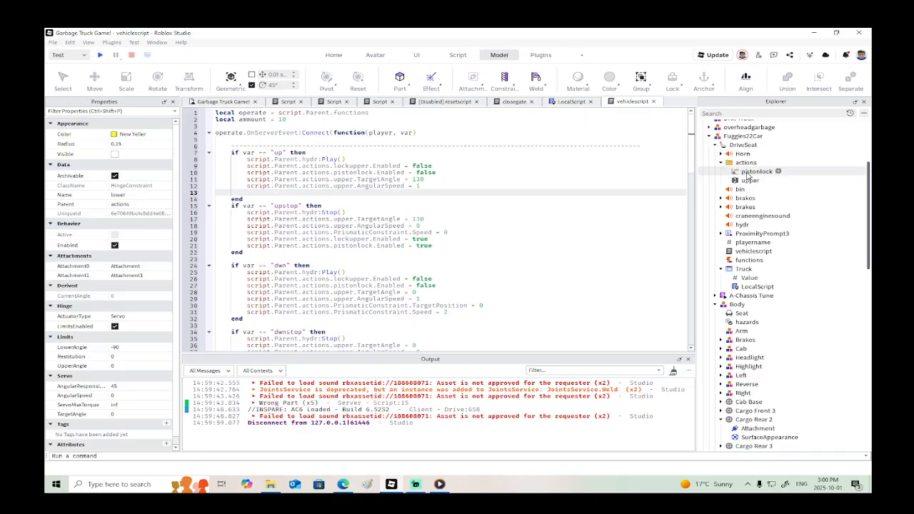
{"action": "key", "text": "Delete"}
{"action": "left_click", "coordinate": [748, 172]}
{"action": "key", "text": "Delete"}
Step: Expand the base parts in the Misc model and move the HingeConstraint into the DriveSeat's actions folder
{"action": "scroll", "coordinate": [751, 364], "scroll_direction": "down", "scroll_amount": 6}
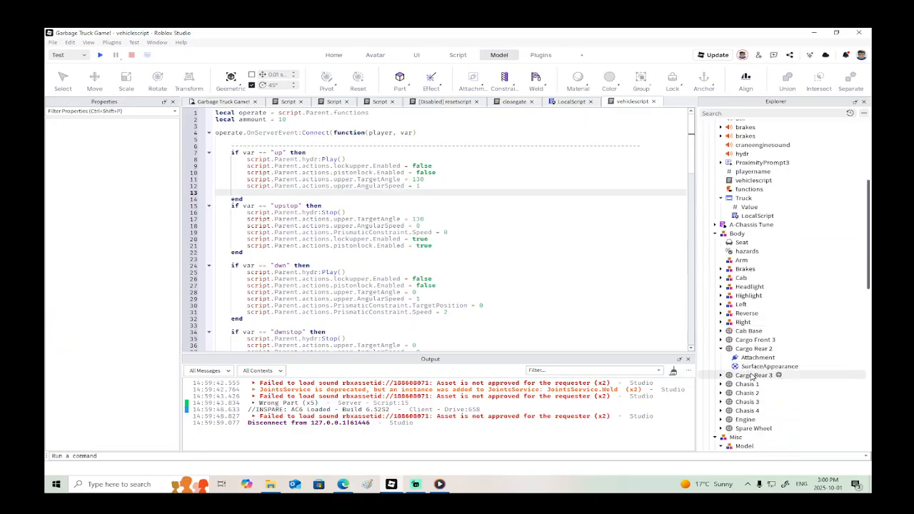
{"action": "scroll", "coordinate": [752, 376], "scroll_direction": "down", "scroll_amount": 2}
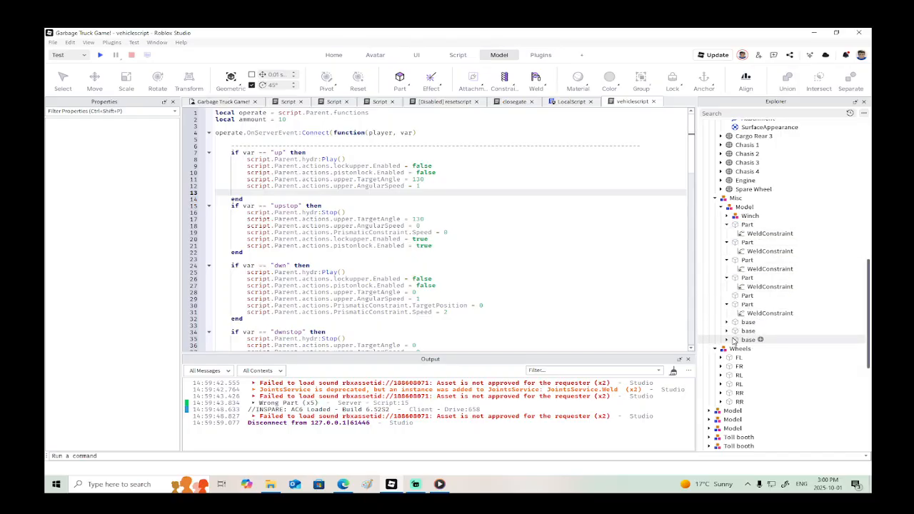
{"action": "left_click", "coordinate": [727, 339]}
{"action": "left_click", "coordinate": [727, 330]}
{"action": "left_click", "coordinate": [727, 322]}
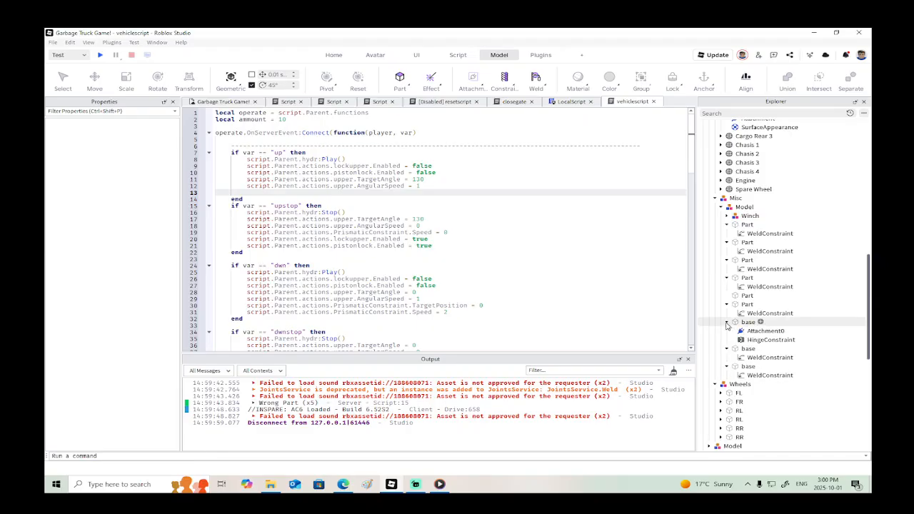
{"action": "left_click_drag", "start_coordinate": [740, 340], "coordinate": [749, 189]}
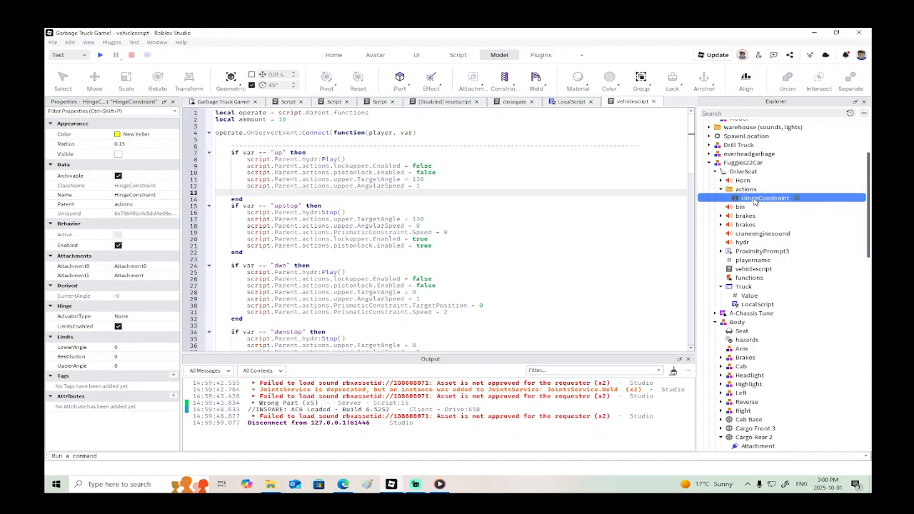
Step: Rename the HingeConstraint in the actions folder as dump
{"action": "double_click", "coordinate": [754, 198]}
{"action": "type", "text": "du"}
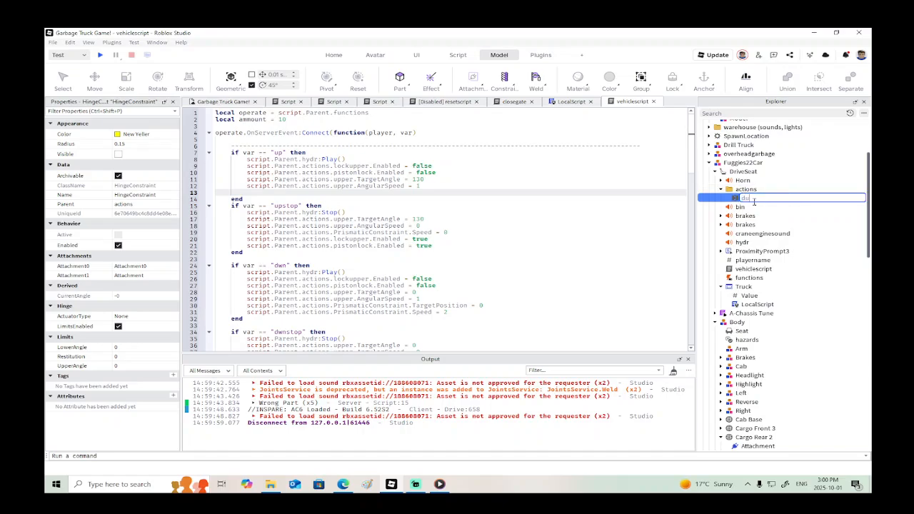
{"action": "type", "text": "mp"}
{"action": "key", "text": "Return"}
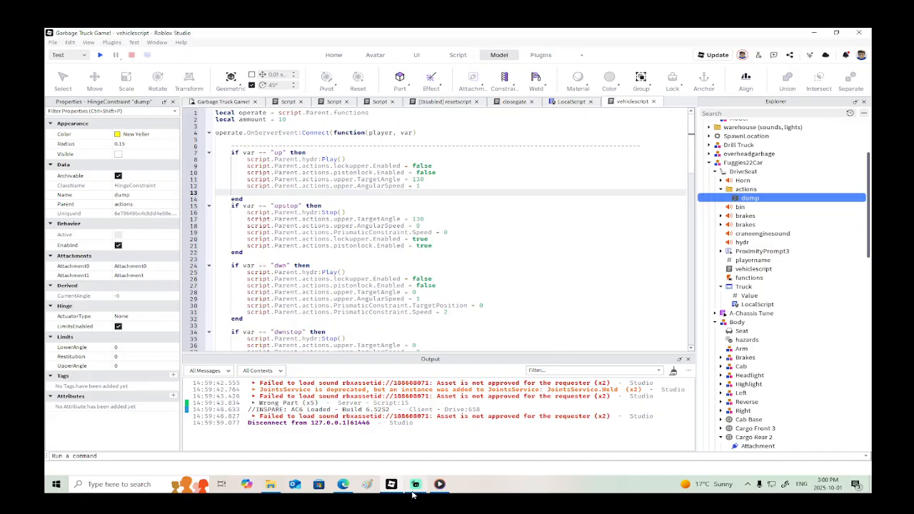
Step: Switch to Media Player, play the background music recording, and return to Roblox Studio
{"action": "left_click", "coordinate": [439, 484]}
{"action": "left_click", "coordinate": [245, 433]}
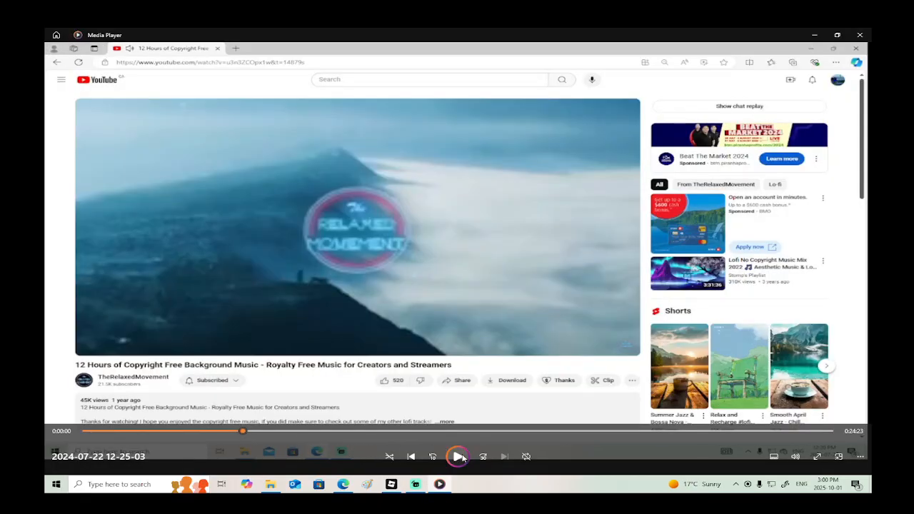
{"action": "left_click", "coordinate": [463, 458]}
{"action": "left_click", "coordinate": [394, 481]}
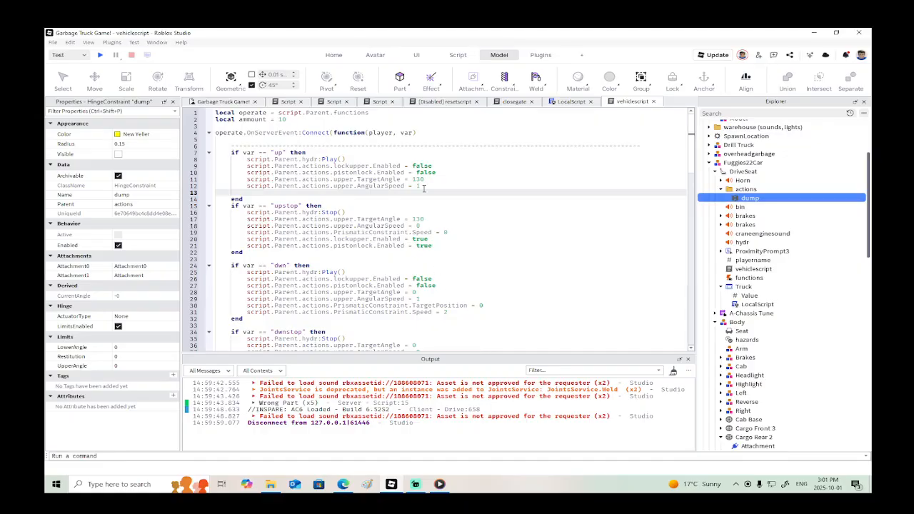
Step: Delete all script.Parent.actions lines from the "up", "upstop", "dwn" and "dwnstop" blocks of vehiclescript, keeping the hydr sound calls
{"action": "left_click_drag", "start_coordinate": [439, 188], "coordinate": [220, 166]}
{"action": "key", "text": "BackSpace"}
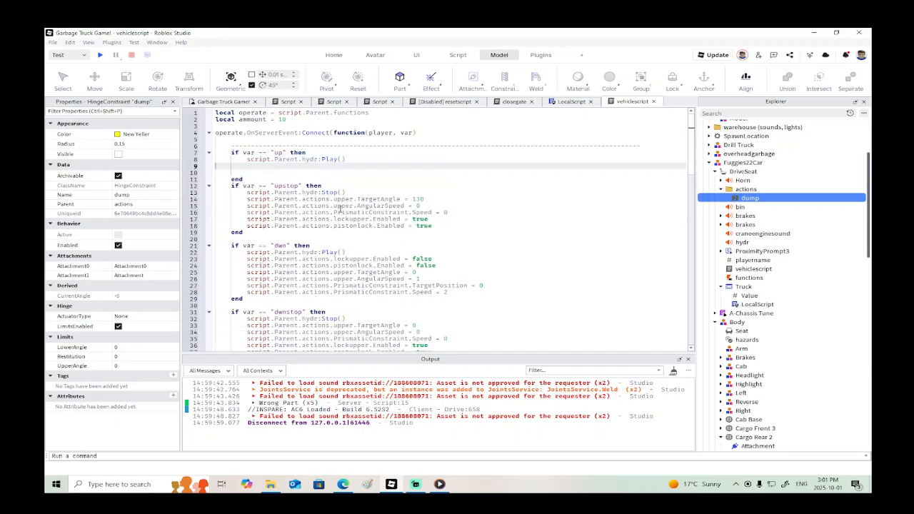
{"action": "left_click_drag", "start_coordinate": [444, 223], "coordinate": [215, 200]}
{"action": "key", "text": "BackSpace"}
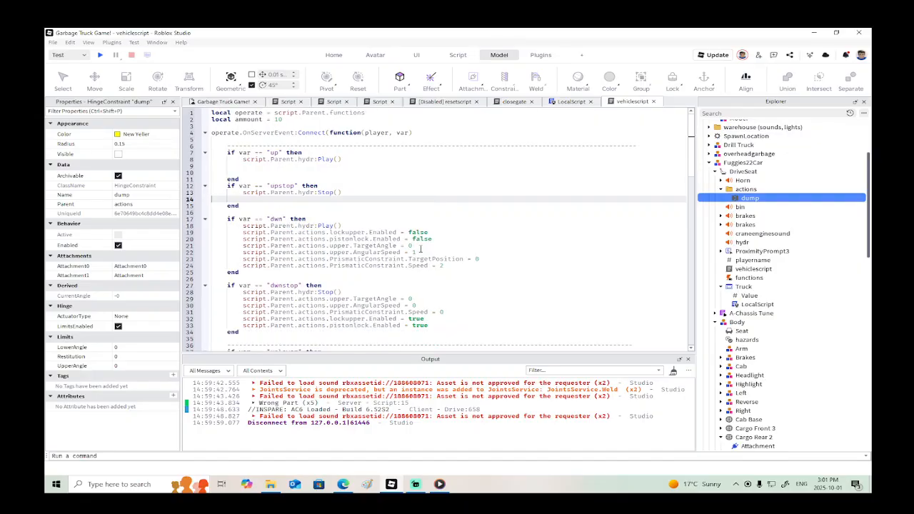
{"action": "left_click_drag", "start_coordinate": [451, 270], "coordinate": [225, 232]}
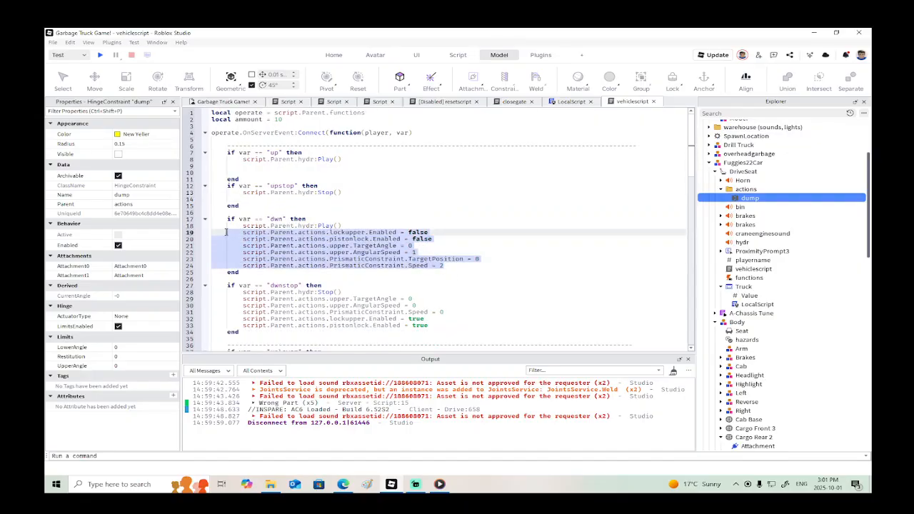
{"action": "key", "text": "BackSpace"}
{"action": "scroll", "coordinate": [351, 250], "scroll_direction": "down", "scroll_amount": 4}
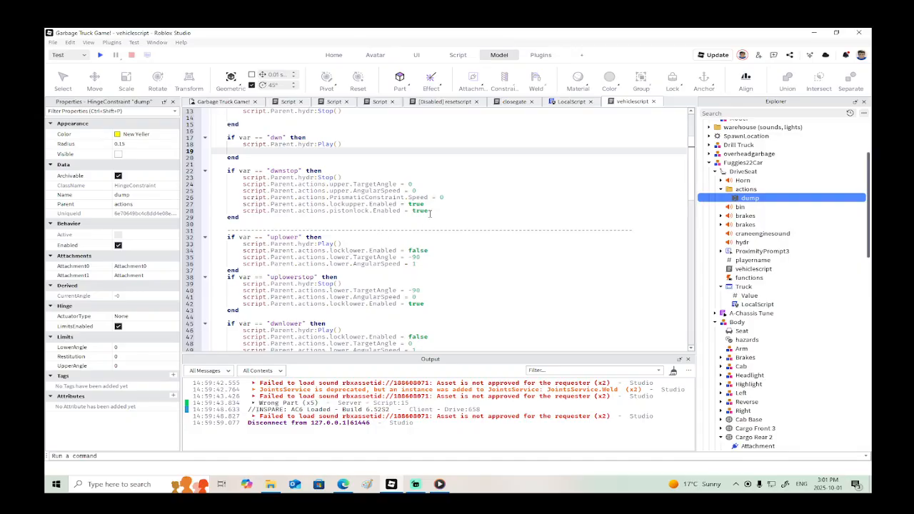
{"action": "left_click_drag", "start_coordinate": [431, 214], "coordinate": [216, 183]}
{"action": "key", "text": "BackSpace"}
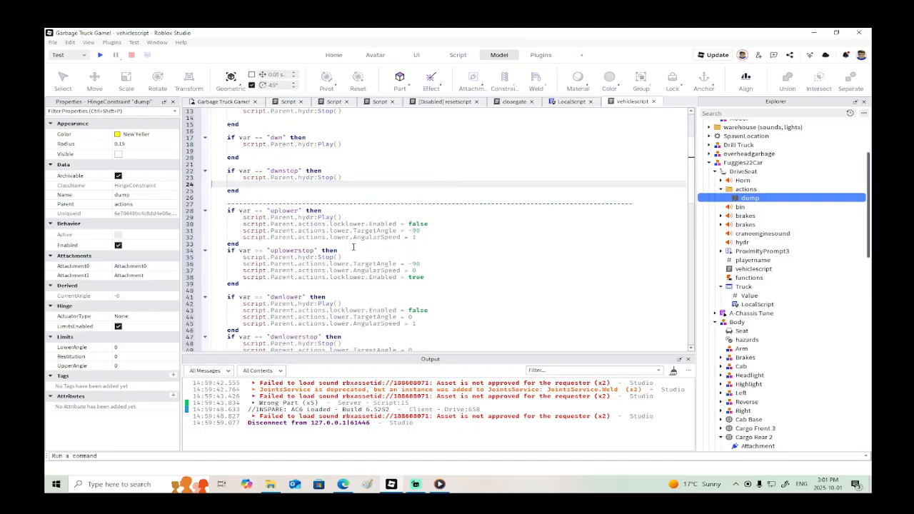
Step: Delete the lower and locklower lines from the "uplower", "uplowerstop", "dwnlower" and "dwnlowerstop" blocks, keeping the hydr sound calls
{"action": "left_click_drag", "start_coordinate": [427, 241], "coordinate": [212, 223]}
{"action": "key", "text": "BackSpace"}
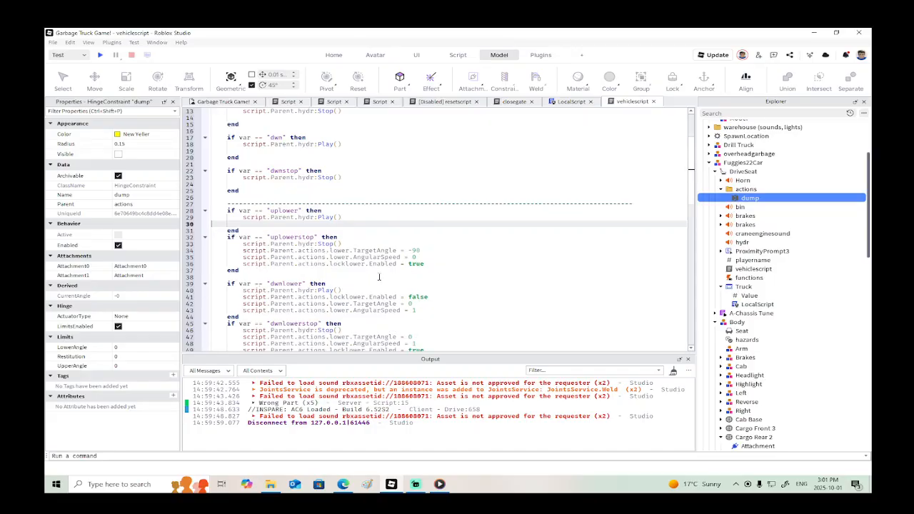
{"action": "left_click_drag", "start_coordinate": [423, 263], "coordinate": [232, 248]}
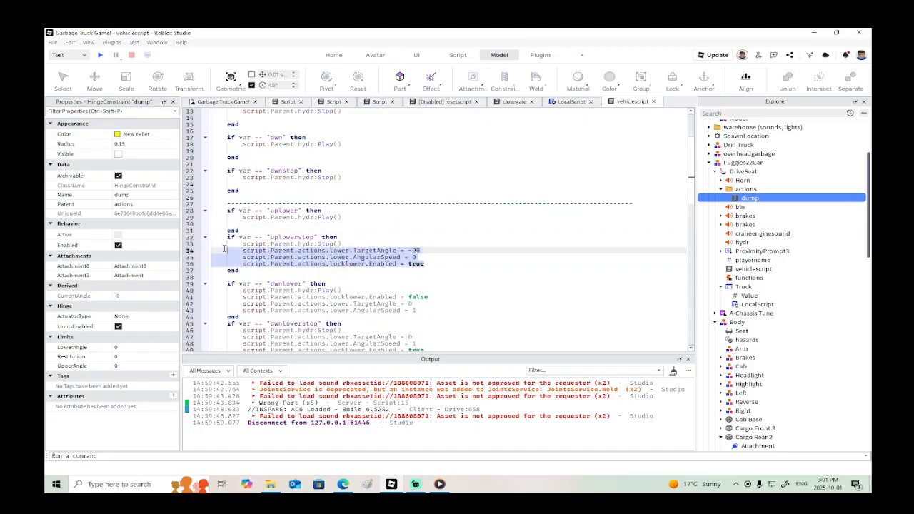
{"action": "key", "text": "BackSpace"}
{"action": "left_click_drag", "start_coordinate": [421, 296], "coordinate": [213, 284]}
{"action": "key", "text": "BackSpace"}
{"action": "scroll", "coordinate": [425, 303], "scroll_direction": "down", "scroll_amount": 1}
{"action": "scroll", "coordinate": [424, 303], "scroll_direction": "down", "scroll_amount": 2}
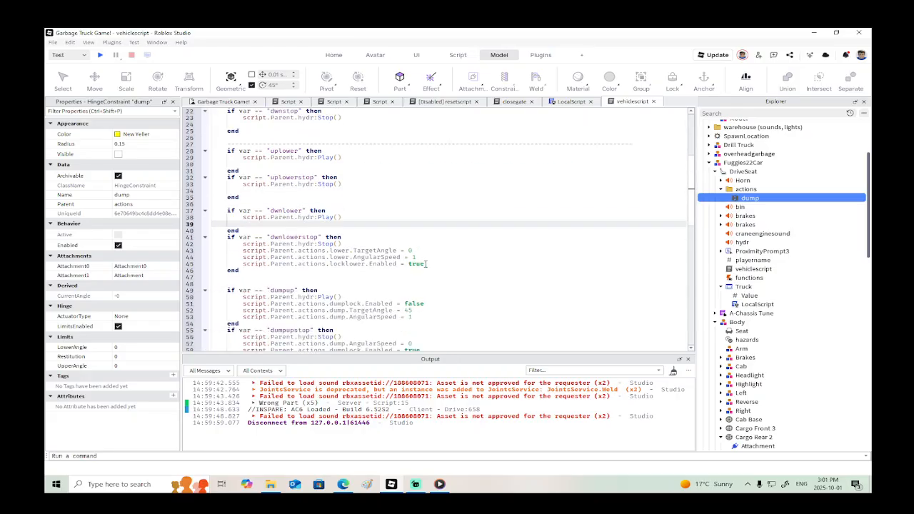
{"action": "left_click_drag", "start_coordinate": [426, 263], "coordinate": [220, 250]}
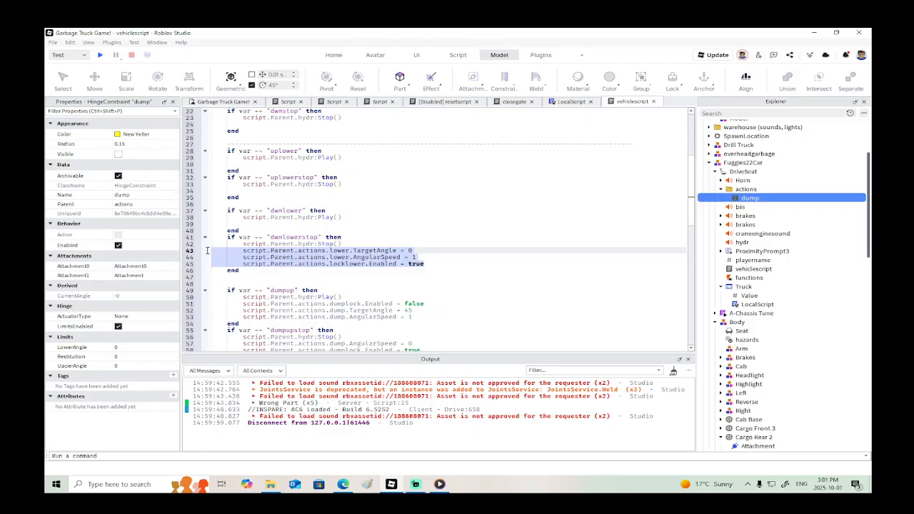
{"action": "key", "text": "BackSpace"}
Step: Delete the dump and dumplock lines from the "dumpup", "dumpupstop", "dumpdwn" and "dumpdwnstop" blocks
{"action": "left_click_drag", "start_coordinate": [414, 300], "coordinate": [213, 288]}
{"action": "key", "text": "BackSpace"}
{"action": "scroll", "coordinate": [378, 290], "scroll_direction": "down", "scroll_amount": 4}
{"action": "left_click_drag", "start_coordinate": [421, 244], "coordinate": [213, 237]}
{"action": "key", "text": "BackSpace"}
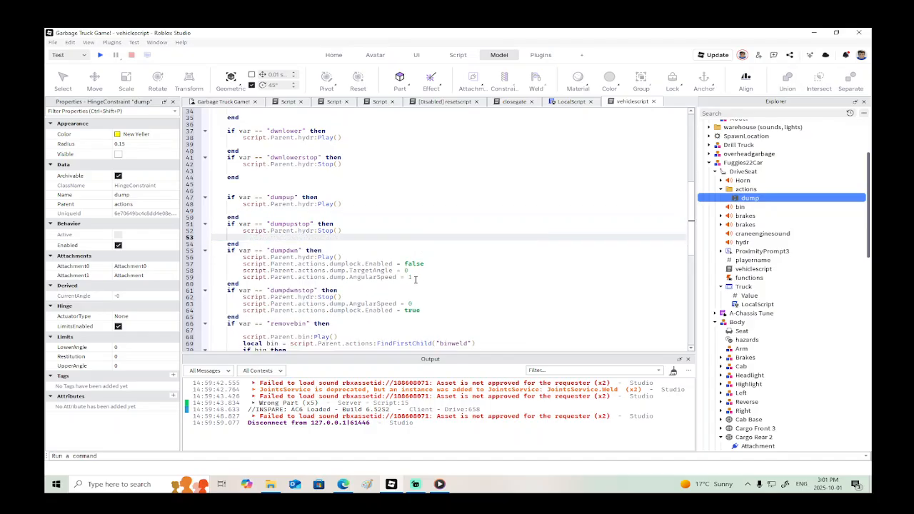
{"action": "left_click_drag", "start_coordinate": [415, 279], "coordinate": [212, 263]}
{"action": "key", "text": "BackSpace"}
{"action": "scroll", "coordinate": [401, 270], "scroll_direction": "down", "scroll_amount": 2}
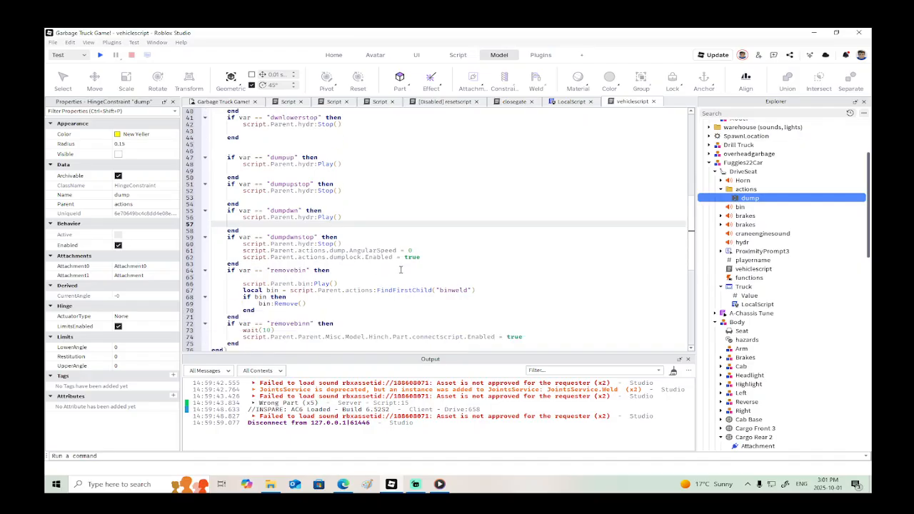
{"action": "left_click_drag", "start_coordinate": [424, 257], "coordinate": [206, 256]}
{"action": "key", "text": "BackSpace"}
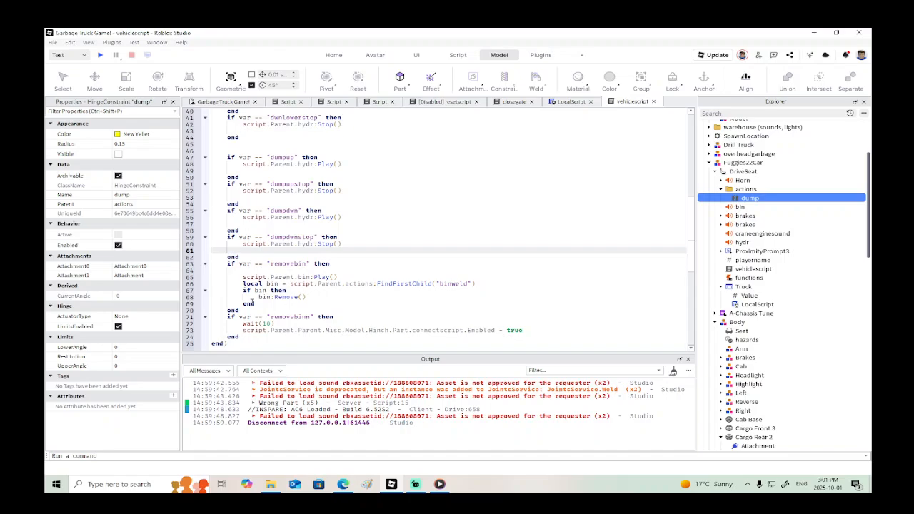
Step: Empty the "removebin" block and remove the "removebinn" condition with its wait and connectscript lines
{"action": "scroll", "coordinate": [285, 320], "scroll_direction": "down", "scroll_amount": 1}
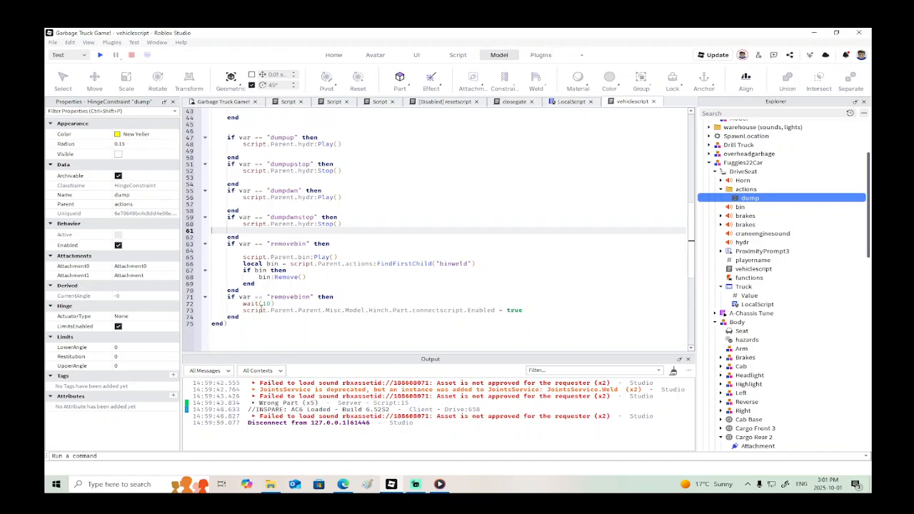
{"action": "left_click_drag", "start_coordinate": [523, 310], "coordinate": [218, 249]}
{"action": "key", "text": "BackSpace"}
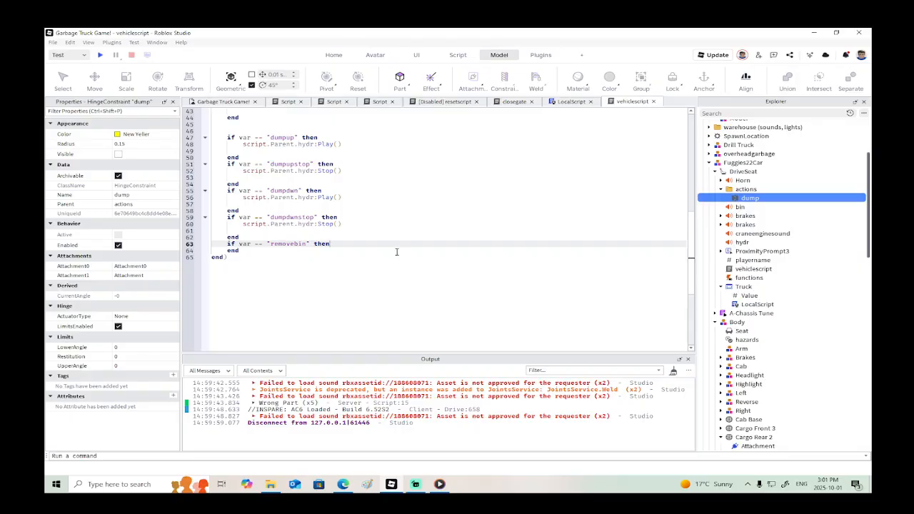
{"action": "key", "text": "Return"}
Step: Write script.Parent.actions.dump on the line under hydr:Play() in the "up" block of vehiclescript
{"action": "scroll", "coordinate": [364, 227], "scroll_direction": "up", "scroll_amount": 14}
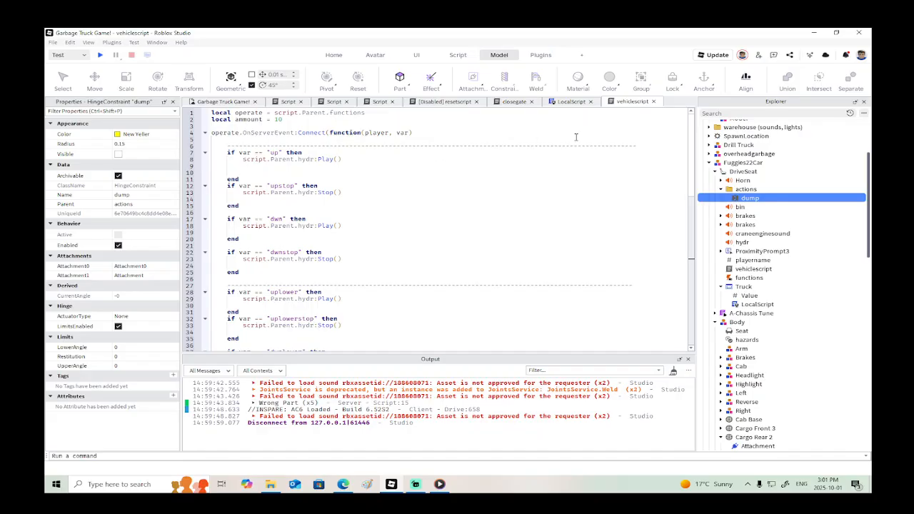
{"action": "left_click", "coordinate": [328, 166]}
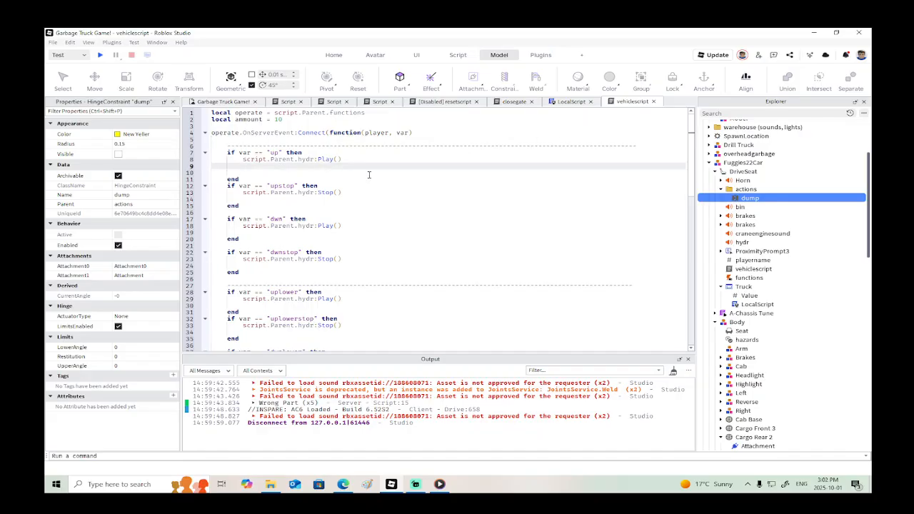
{"action": "type", "text": "script.Parent.Parent.a"}
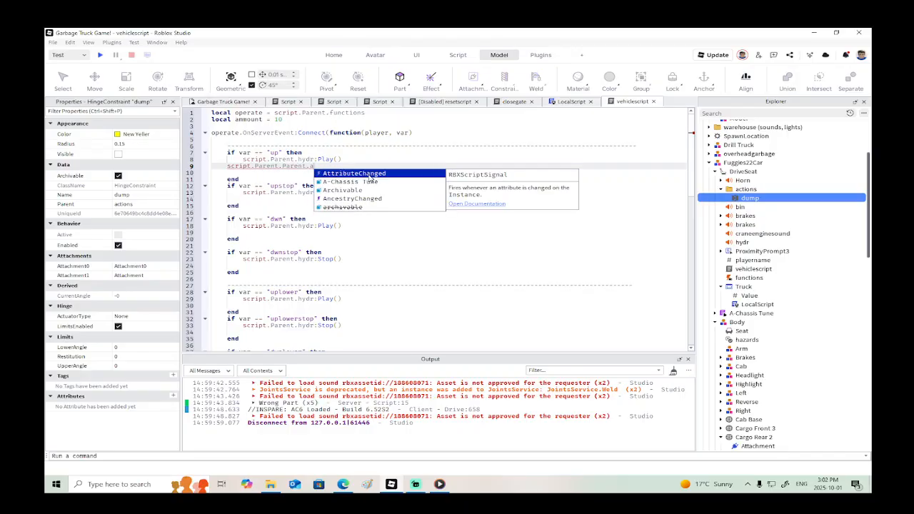
{"action": "key", "text": "BackSpace"}
{"action": "key", "text": "BackSpace"}
{"action": "key", "text": "BackSpace"}
{"action": "key", "text": "BackSpace"}
{"action": "key", "text": "BackSpace"}
{"action": "key", "text": "BackSpace"}
{"action": "key", "text": "BackSpace"}
{"action": "key", "text": "BackSpace"}
{"action": "type", "text": "actions"}
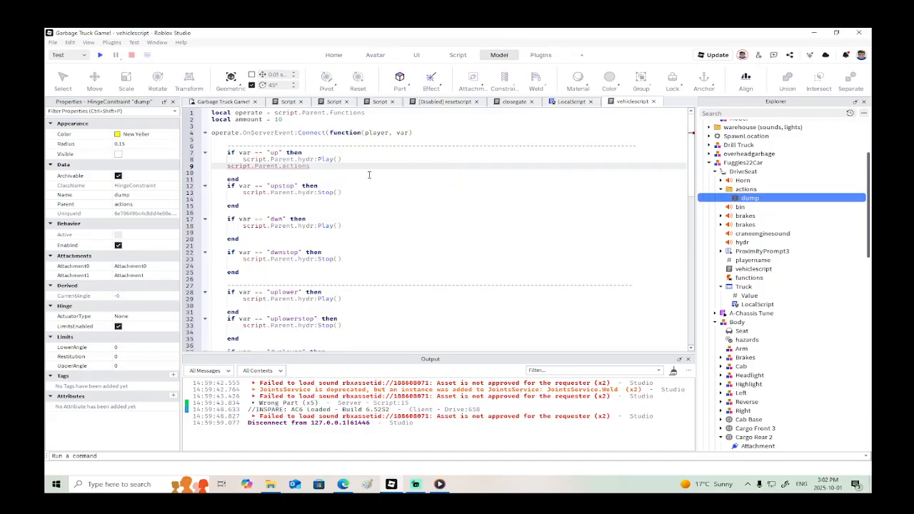
{"action": "type", "text": ".dump"}
Step: Set the dump hinge's ActuatorType to Servo and its UpperAngle to 90
{"action": "left_click", "coordinate": [142, 319]}
{"action": "left_click", "coordinate": [136, 340]}
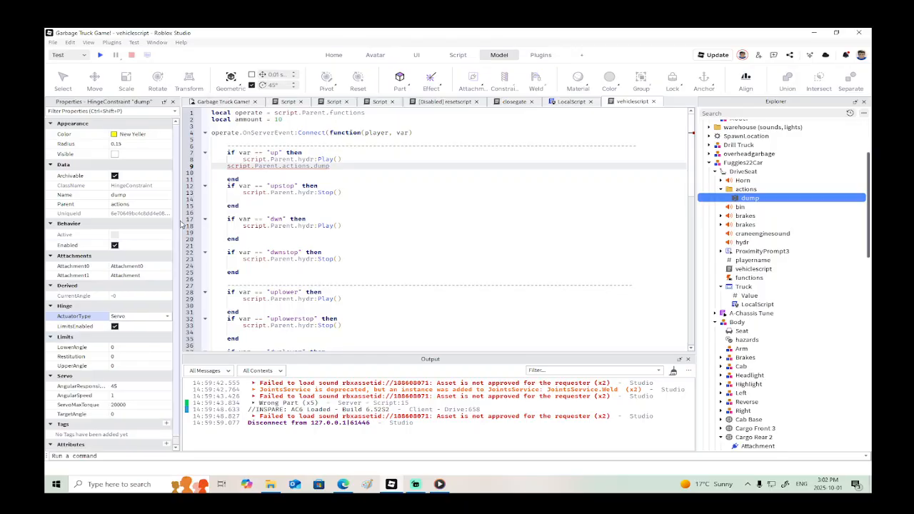
{"action": "left_click", "coordinate": [220, 103]}
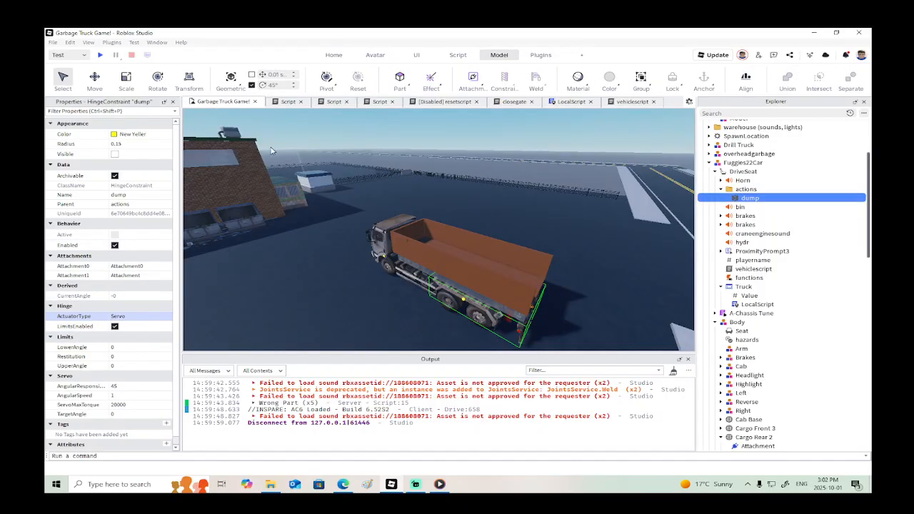
{"action": "right_click_drag", "start_coordinate": [315, 173], "coordinate": [365, 202]}
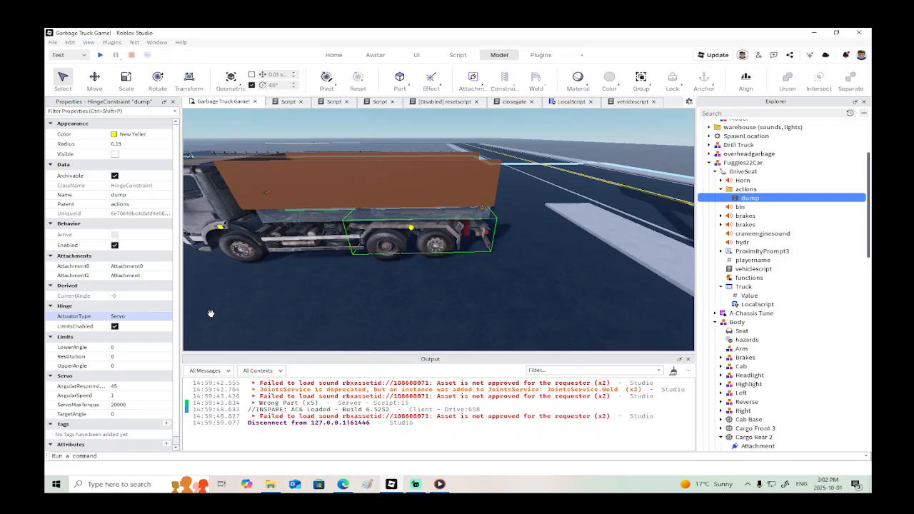
{"action": "left_click", "coordinate": [138, 366]}
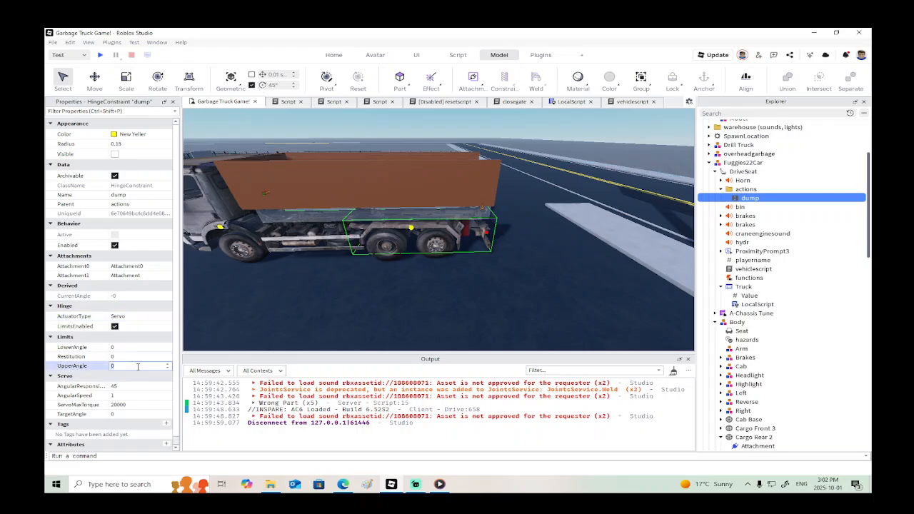
{"action": "key", "text": "Return"}
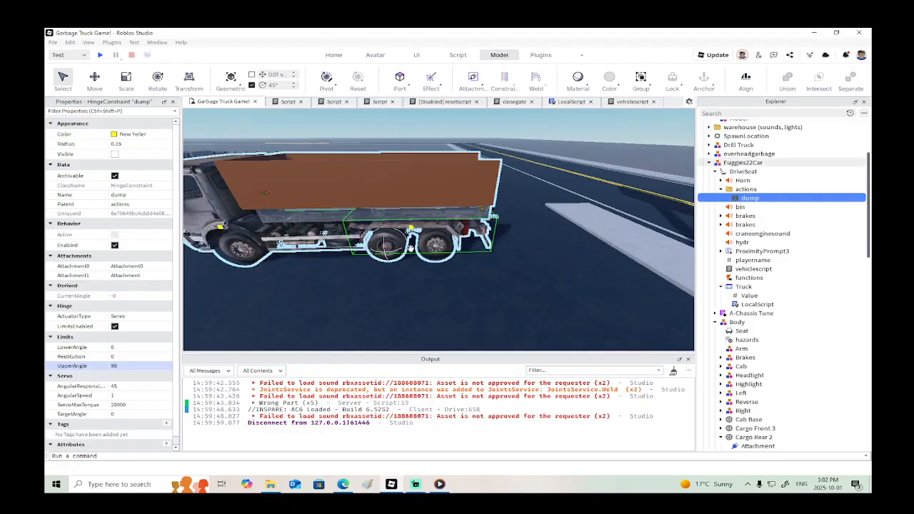
Step: Set the dump hinge's TargetAngle to 90
{"action": "key", "text": "w"}
{"action": "right_click_drag", "start_coordinate": [416, 255], "coordinate": [419, 256]}
{"action": "scroll", "coordinate": [418, 256], "scroll_direction": "up", "scroll_amount": 3}
{"action": "scroll", "coordinate": [418, 256], "scroll_direction": "down", "scroll_amount": 3}
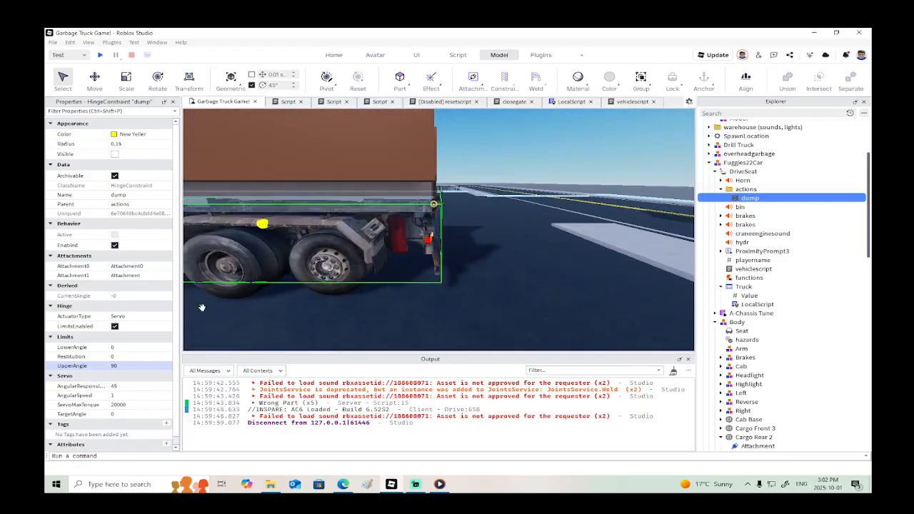
{"action": "left_click", "coordinate": [127, 414]}
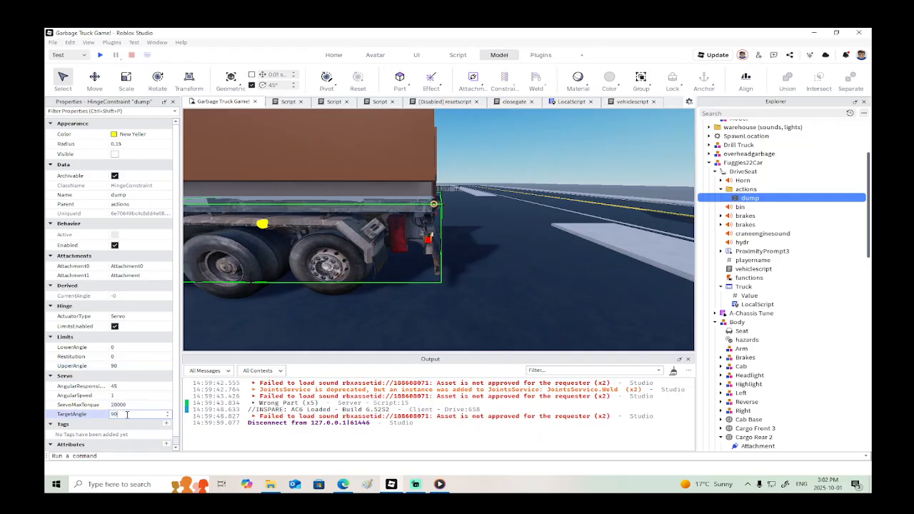
{"action": "key", "text": "Return"}
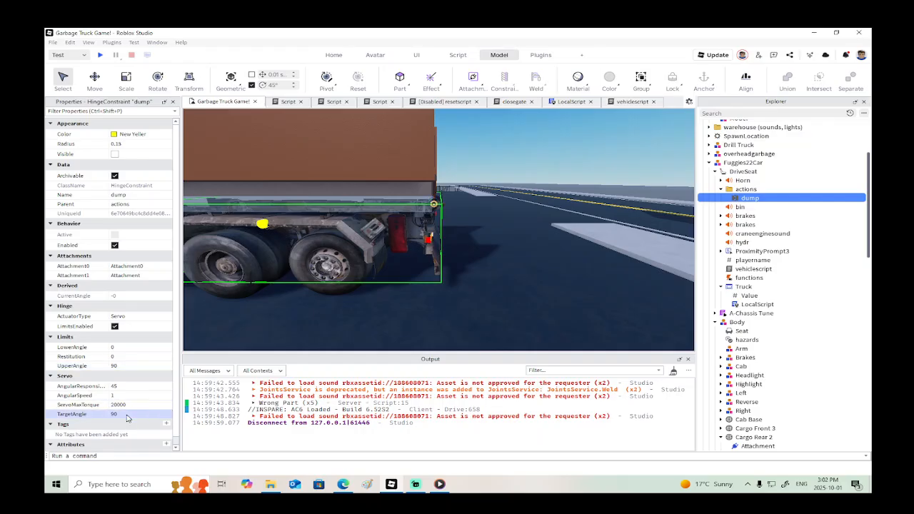
Step: Playtest the game, walk toward the truck to check how the container sits, and stop the test
{"action": "left_click", "coordinate": [100, 55]}
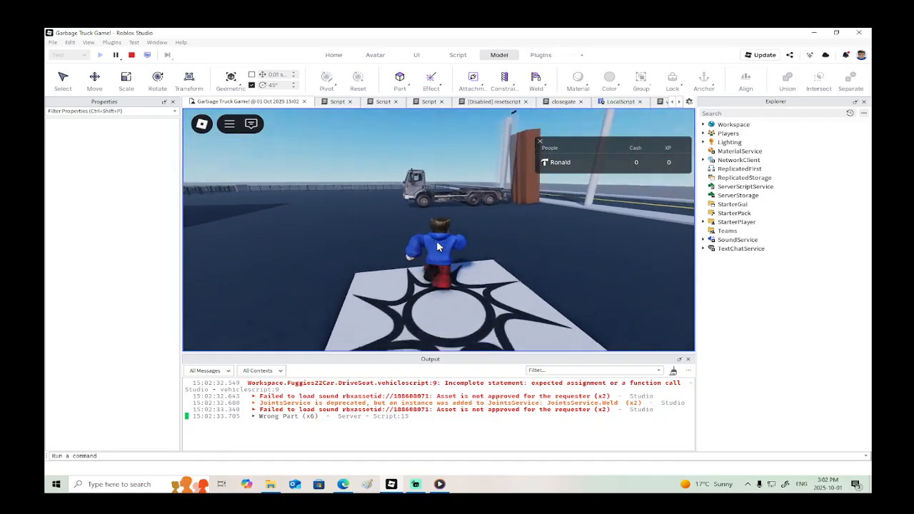
{"action": "key", "text": "w"}
{"action": "key", "text": "d"}
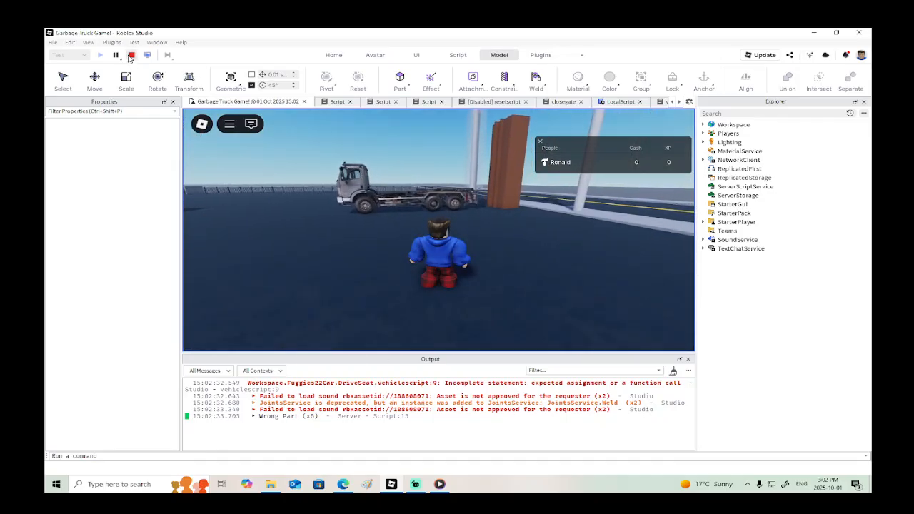
{"action": "left_click", "coordinate": [132, 55]}
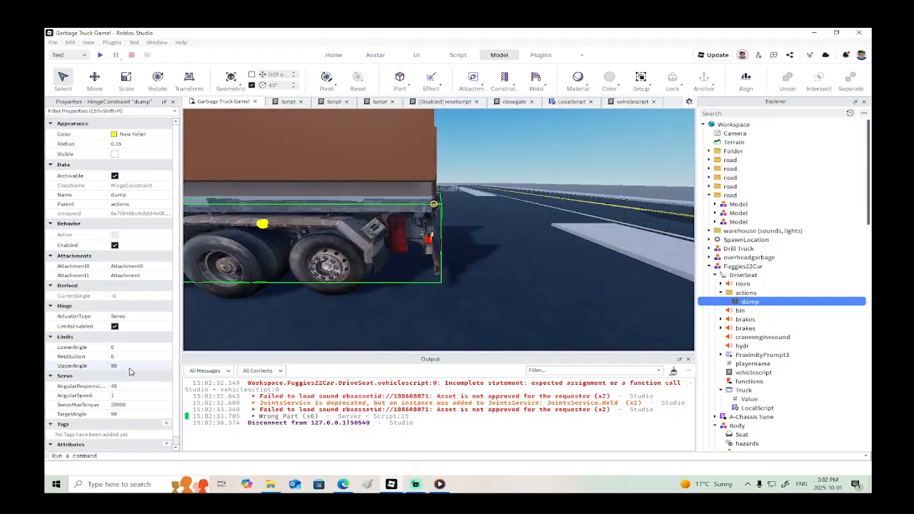
Step: Reset the dump hinge's TargetAngle to 0 and set its UpperAngle to 45
{"action": "left_click", "coordinate": [130, 367]}
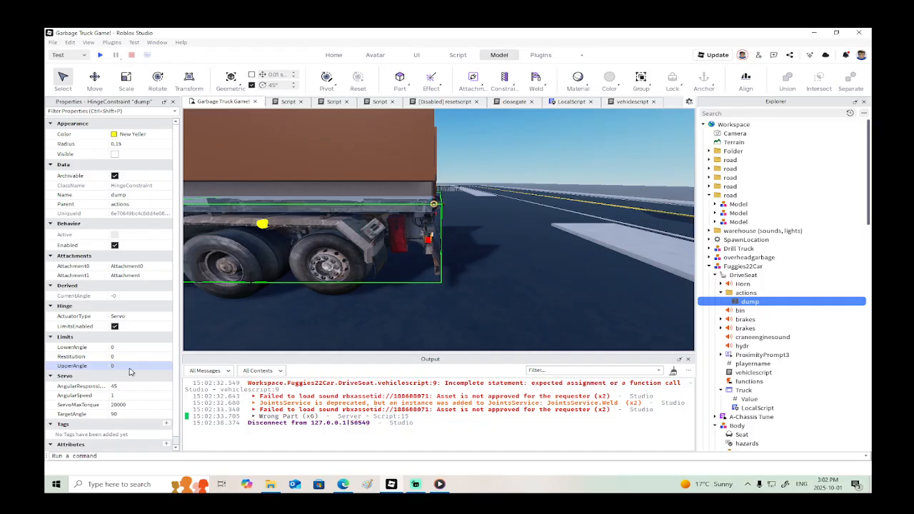
{"action": "left_click", "coordinate": [141, 414]}
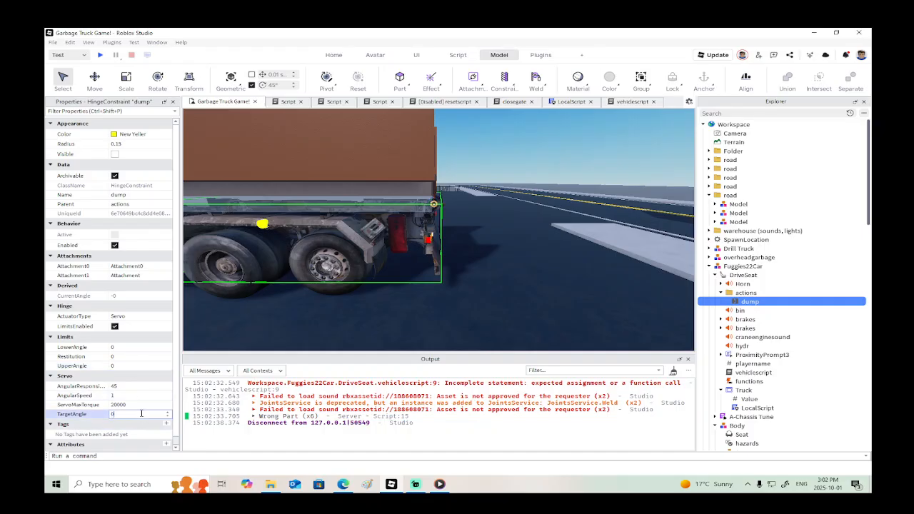
{"action": "key", "text": "Return"}
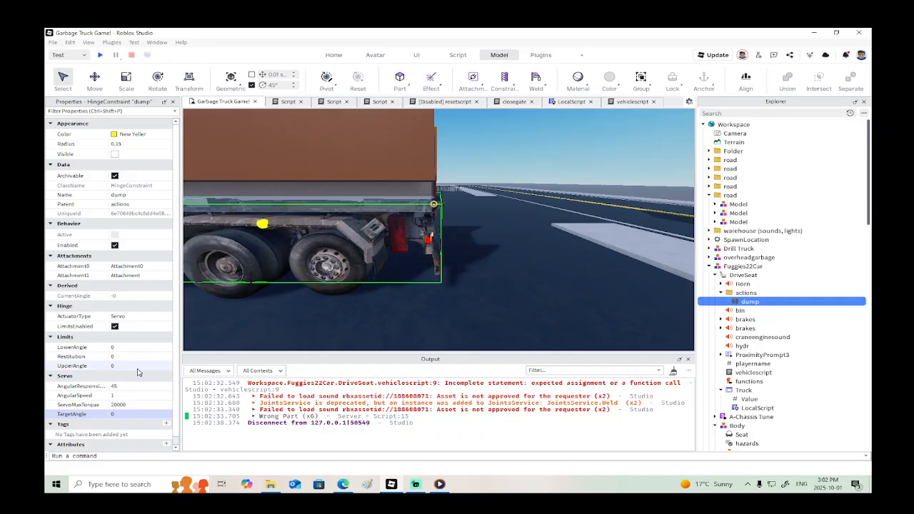
{"action": "scroll", "coordinate": [140, 356], "scroll_direction": "down", "scroll_amount": 1}
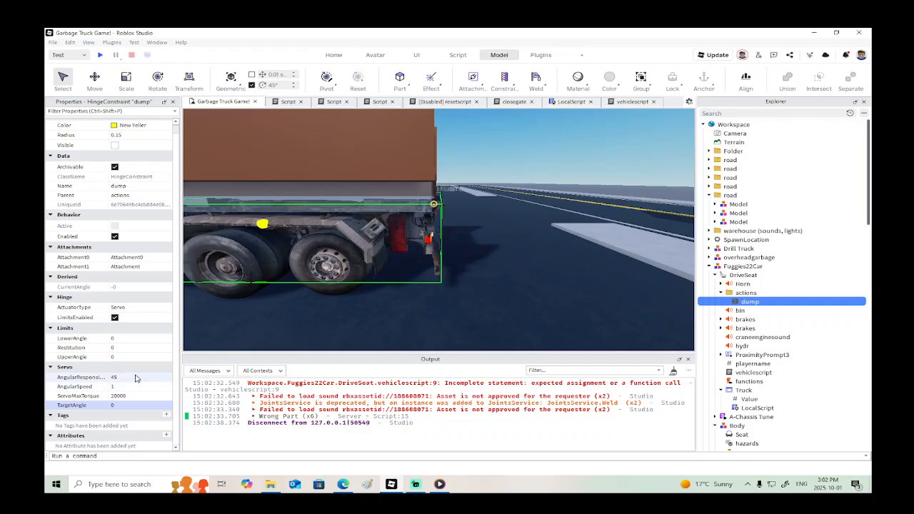
{"action": "left_click", "coordinate": [138, 357]}
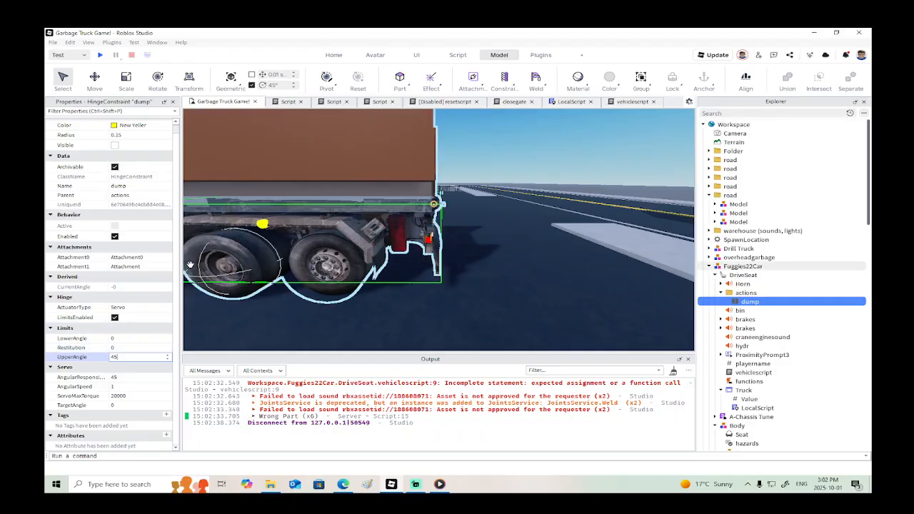
Step: Complete the dump line in vehiclescript's "up" block as script.Parent.actions.dump.TargetAngle = 45
{"action": "left_click", "coordinate": [620, 102]}
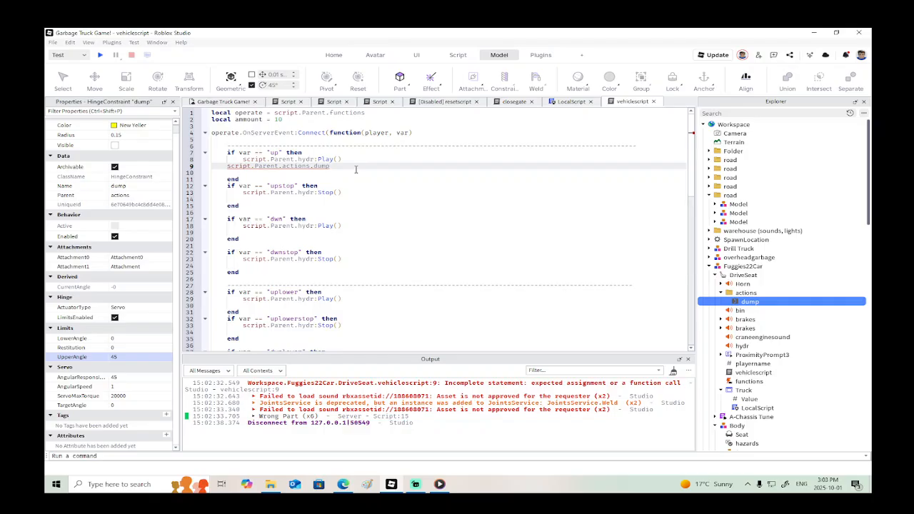
{"action": "type", "text": ".TargetAngle = 45"}
{"action": "key", "text": "Return"}
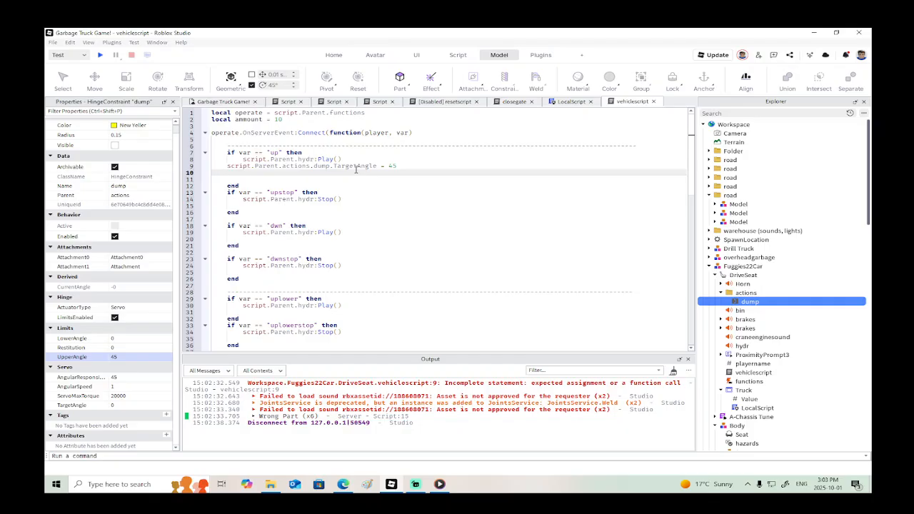
{"action": "key", "text": "BackSpace"}
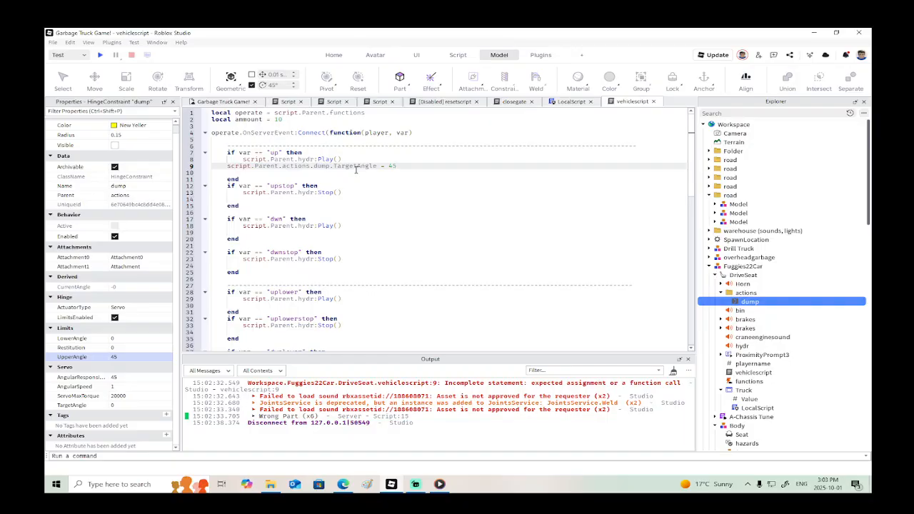
Step: Write script.Parent.actions.dump on a new line under hydr:Stop() in the "upstop" block
{"action": "left_click", "coordinate": [357, 193]}
{"action": "key", "text": "Return"}
{"action": "type", "text": "s"}
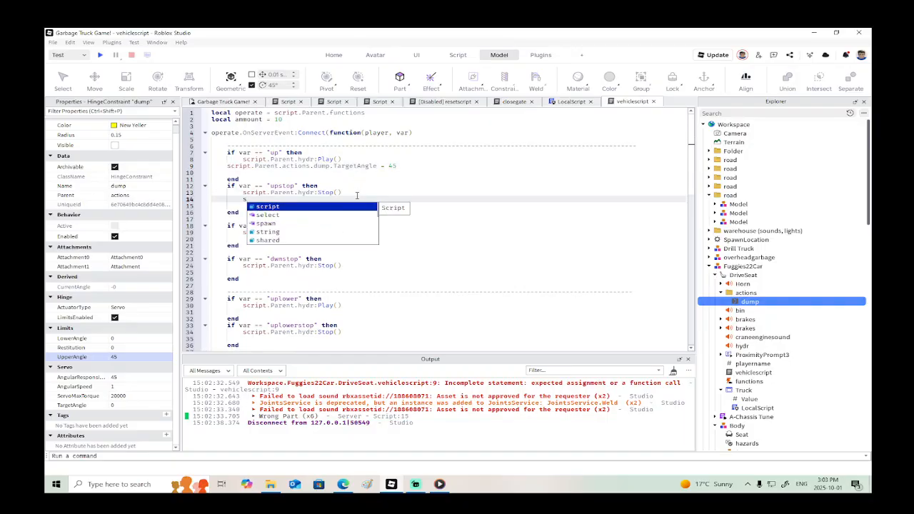
{"action": "type", "text": "cript.Parent.Anchored"}
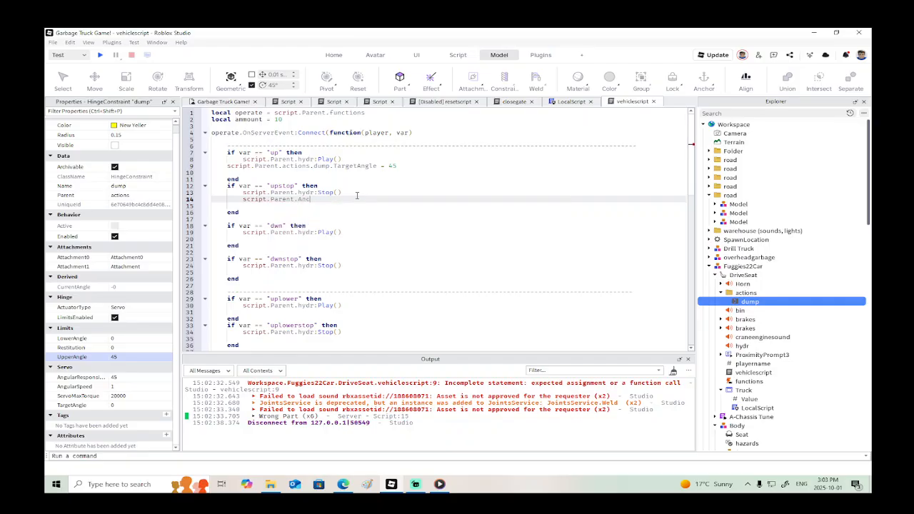
{"action": "key", "text": "BackSpace"}
{"action": "type", "text": "actions.dump"}
Step: Replace the TargetAngle assignment in the "up" block's dump line with AngularSpeed = 1
{"action": "left_click_drag", "start_coordinate": [397, 165], "coordinate": [334, 165]}
{"action": "key", "text": "BackSpace"}
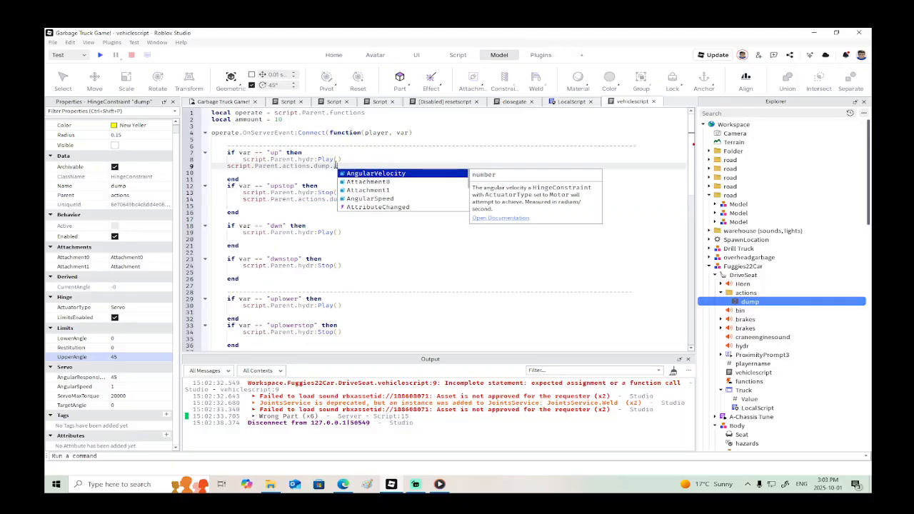
{"action": "key", "text": "Down"}
{"action": "key", "text": "Down"}
{"action": "key", "text": "Down"}
{"action": "key", "text": "Return"}
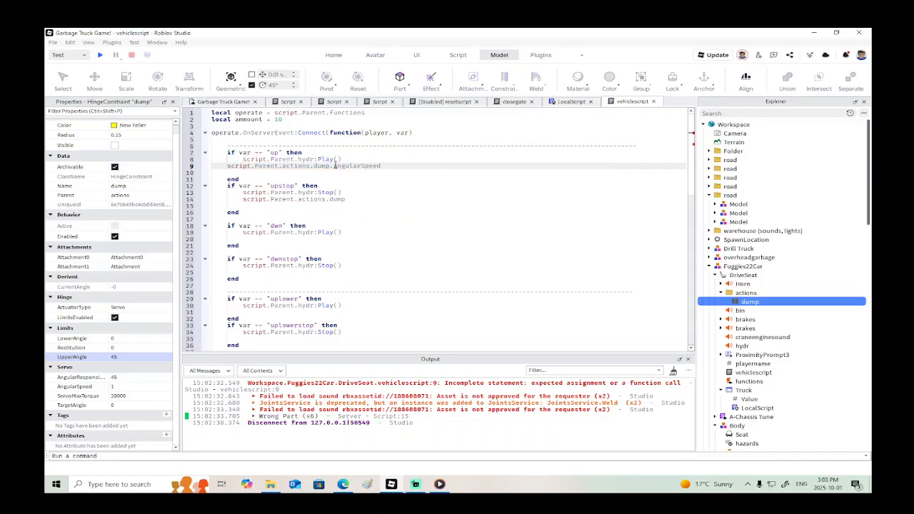
Step: Complete the dump line in the "upstop" block as script.Parent.actions.dump.AngularSpeed = 0
{"action": "left_click", "coordinate": [354, 199]}
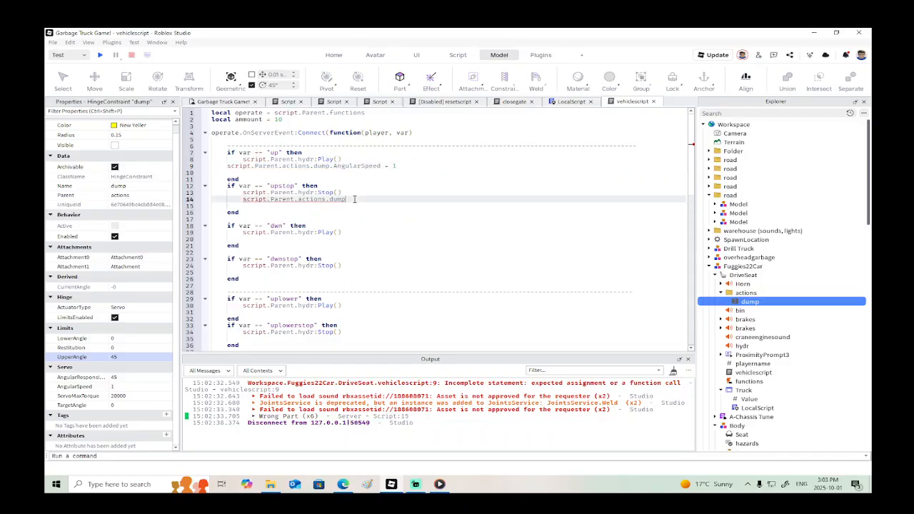
{"action": "type", "text": ".a"}
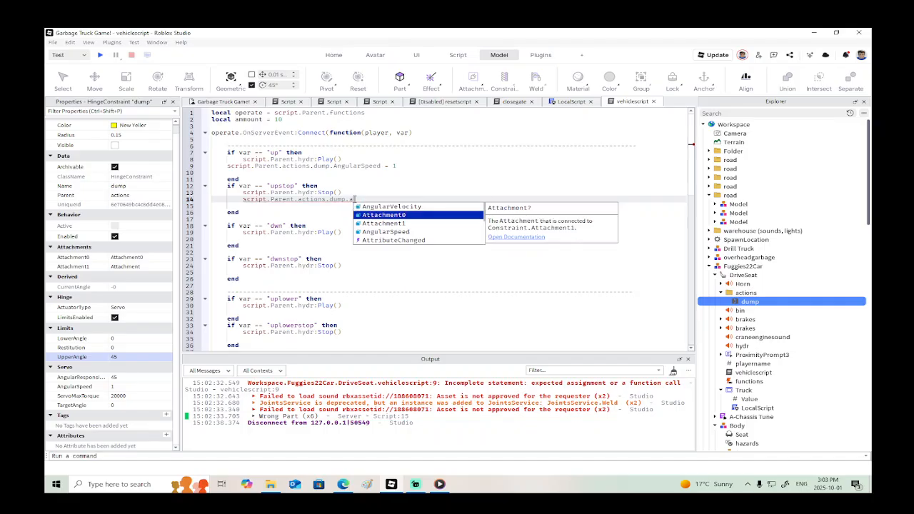
{"action": "key", "text": "Down"}
{"action": "key", "text": "Down"}
{"action": "key", "text": "Down"}
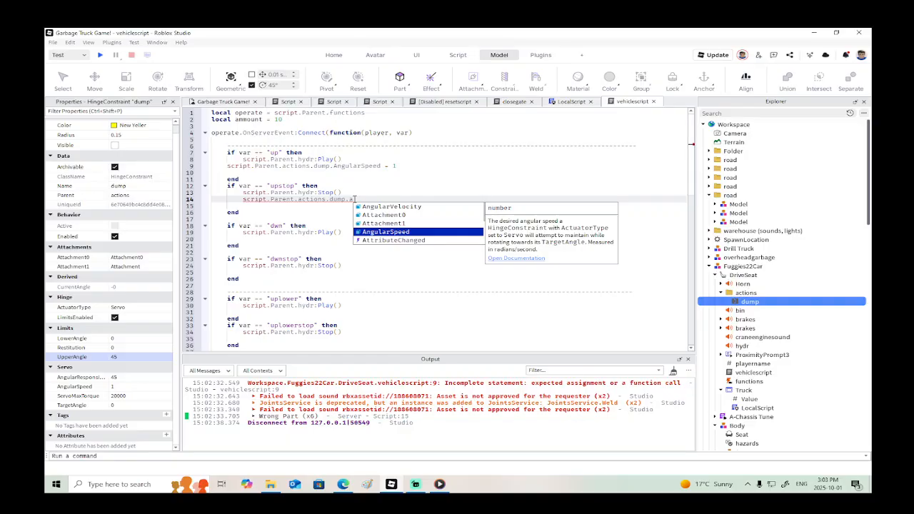
{"action": "key", "text": "Return"}
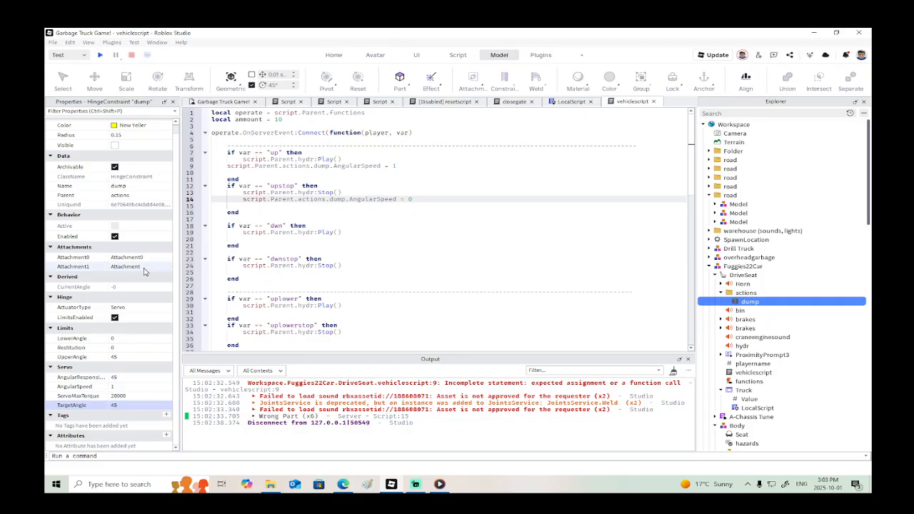
Step: Set the dump hinge's AngularSpeed property to 0
{"action": "left_click", "coordinate": [133, 386]}
{"action": "type", "text": "0"}
{"action": "key", "text": "Return"}
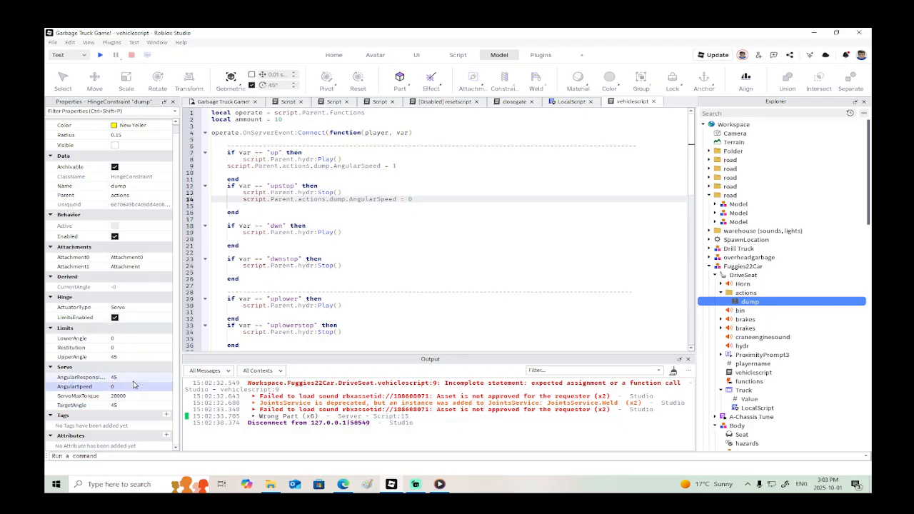
Step: Playtest the game, get into the truck's driver seat to check the container's tilt, and stop the test
{"action": "left_click", "coordinate": [100, 56]}
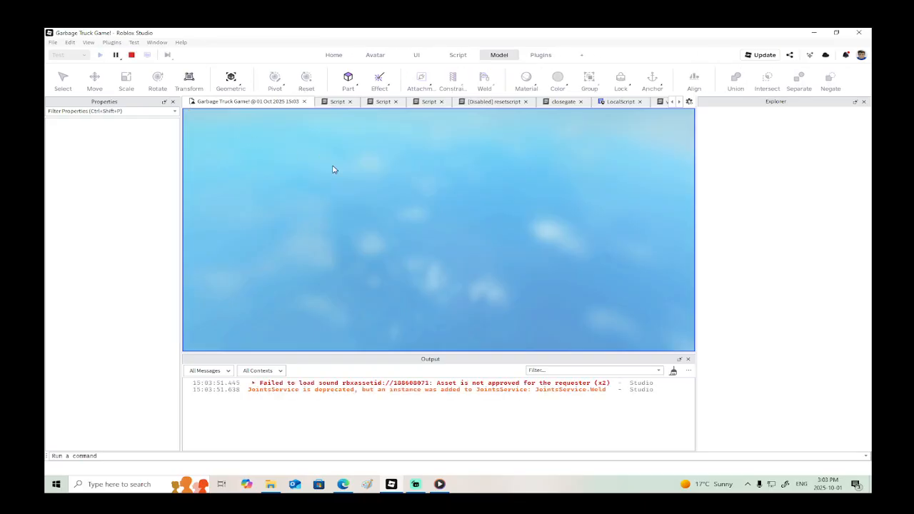
{"action": "key", "text": "w"}
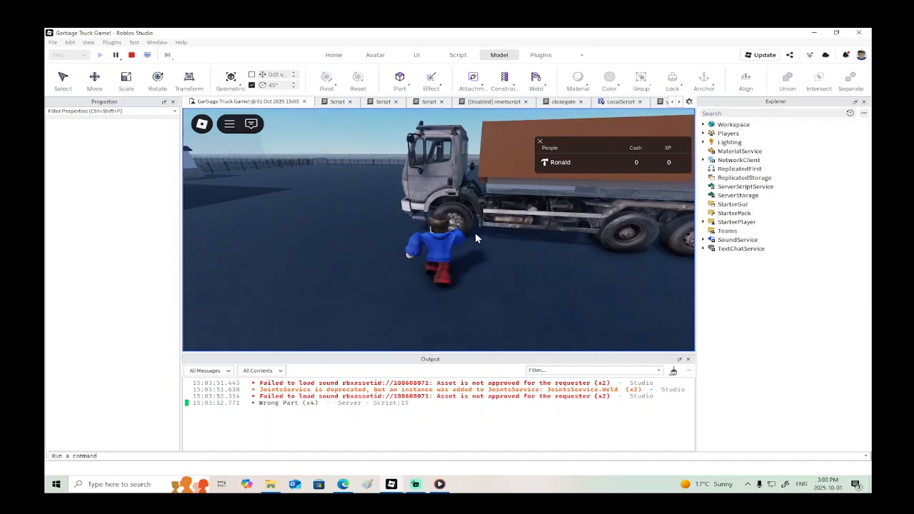
{"action": "key", "text": "e"}
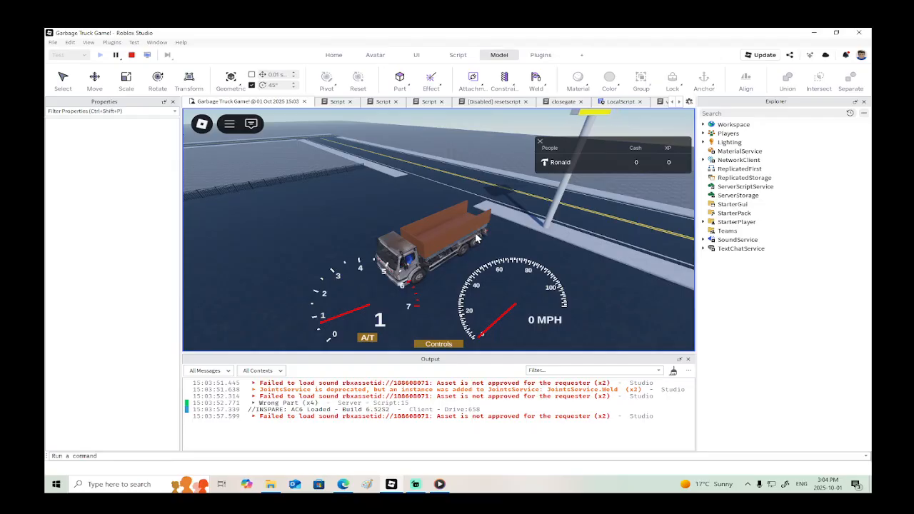
{"action": "left_click", "coordinate": [132, 55]}
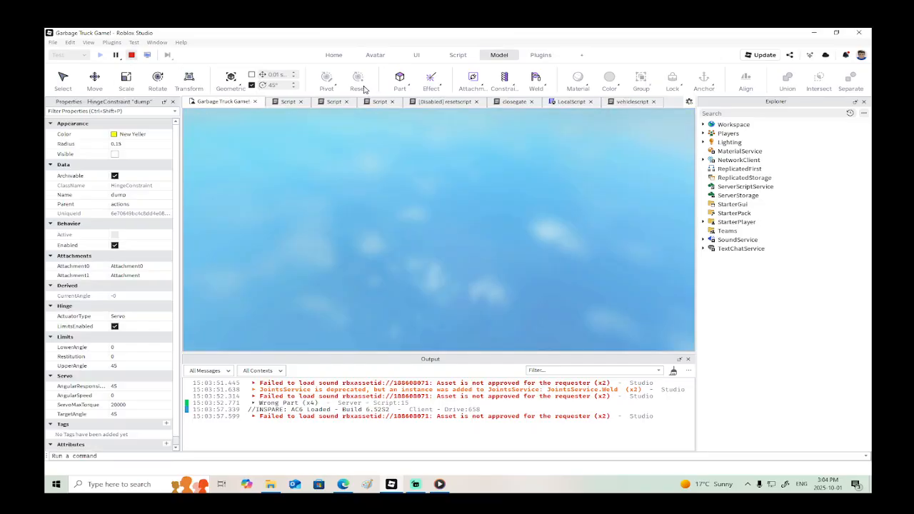
Step: Raise the dump hinge's ServoMaxTorque to inf by entering an extremely long run of nines
{"action": "scroll", "coordinate": [424, 178], "scroll_direction": "down", "scroll_amount": 3}
{"action": "right_click_drag", "start_coordinate": [423, 177], "coordinate": [424, 178]}
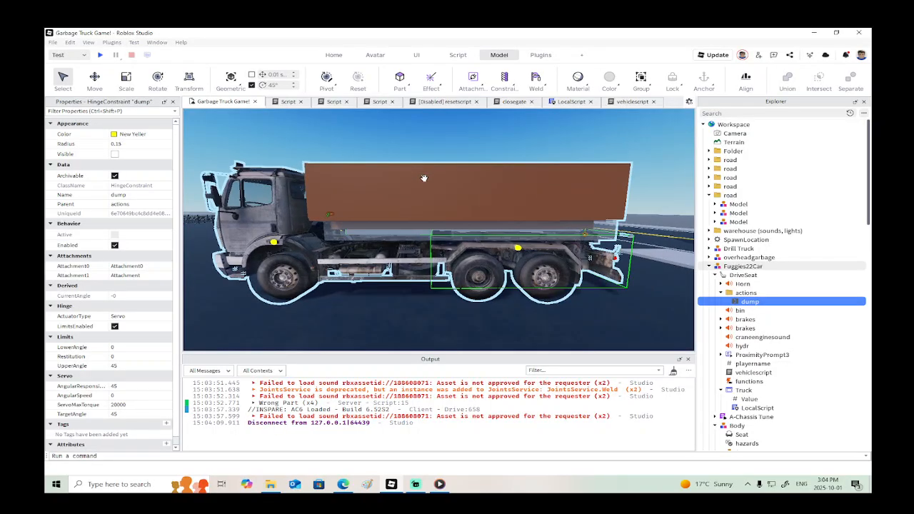
{"action": "left_click", "coordinate": [143, 404]}
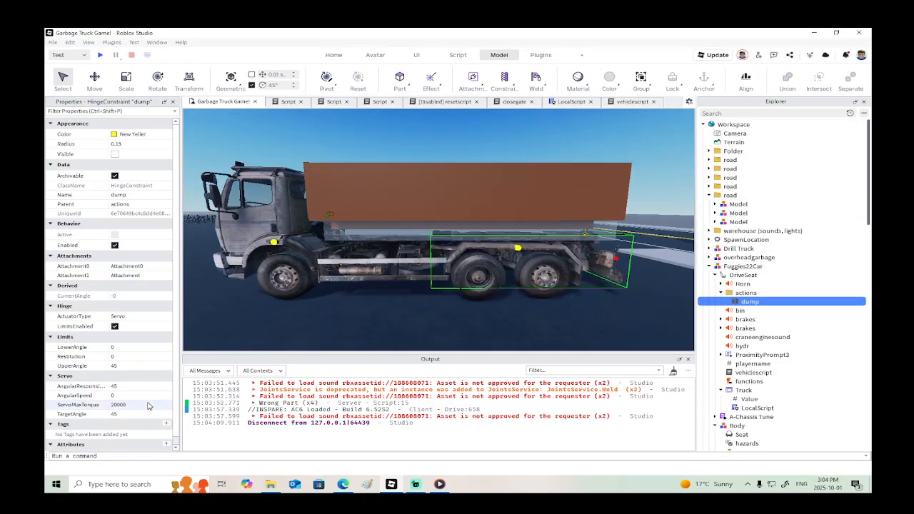
{"action": "type", "text": "99999999999999"}
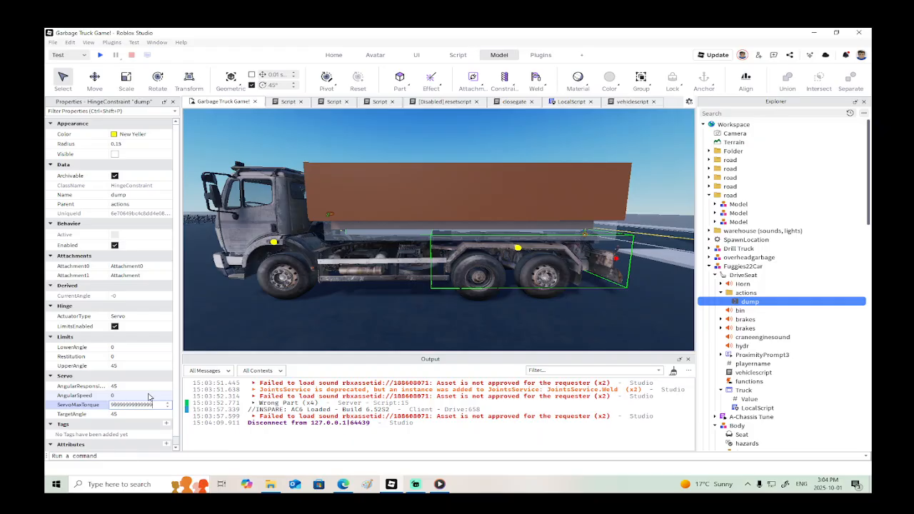
{"action": "type", "text": "9999"}
{"action": "key", "text": "Return"}
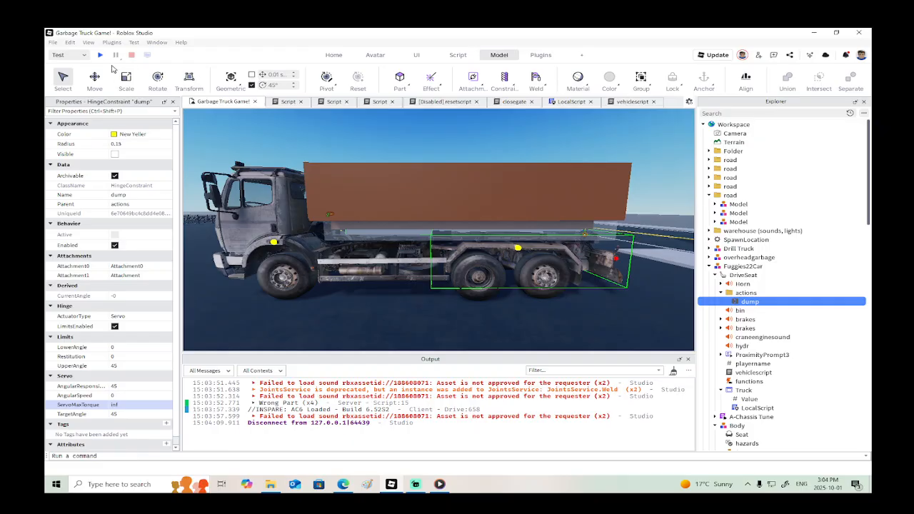
Step: Playtest the game, get into the truck's driver seat, drive back and forth to check the container's hold, and stop the test
{"action": "scroll", "coordinate": [155, 306], "scroll_direction": "down", "scroll_amount": 1}
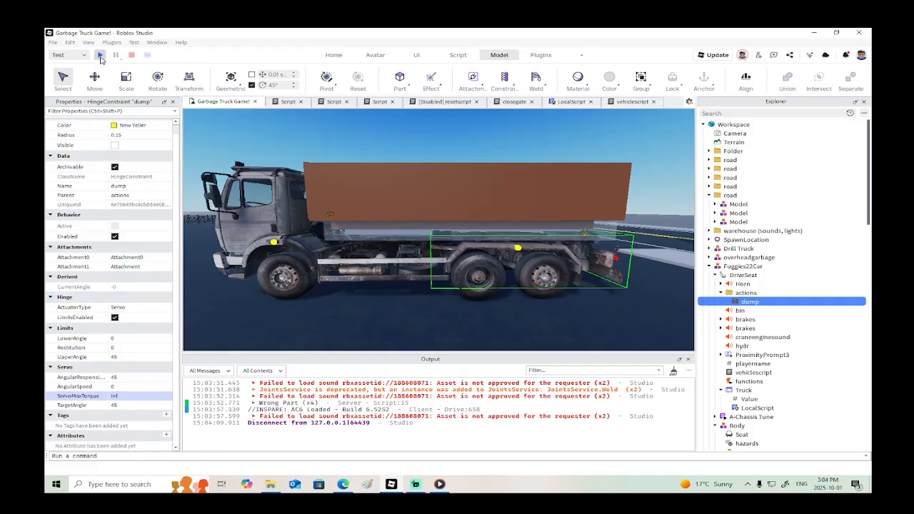
{"action": "left_click", "coordinate": [101, 57]}
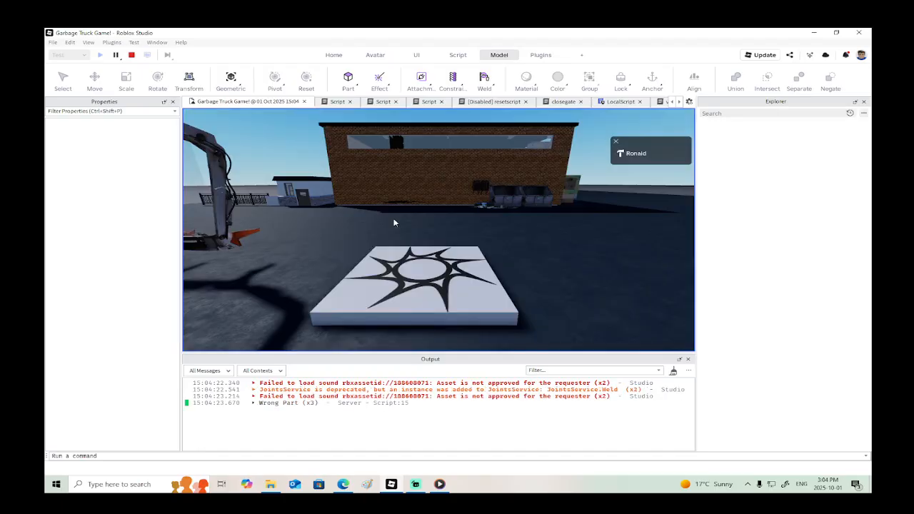
{"action": "key", "text": "w"}
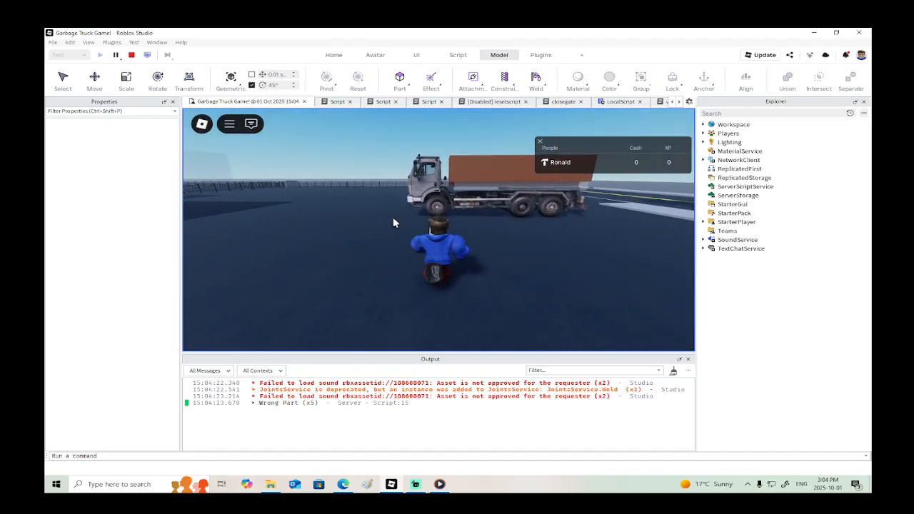
{"action": "key", "text": "w"}
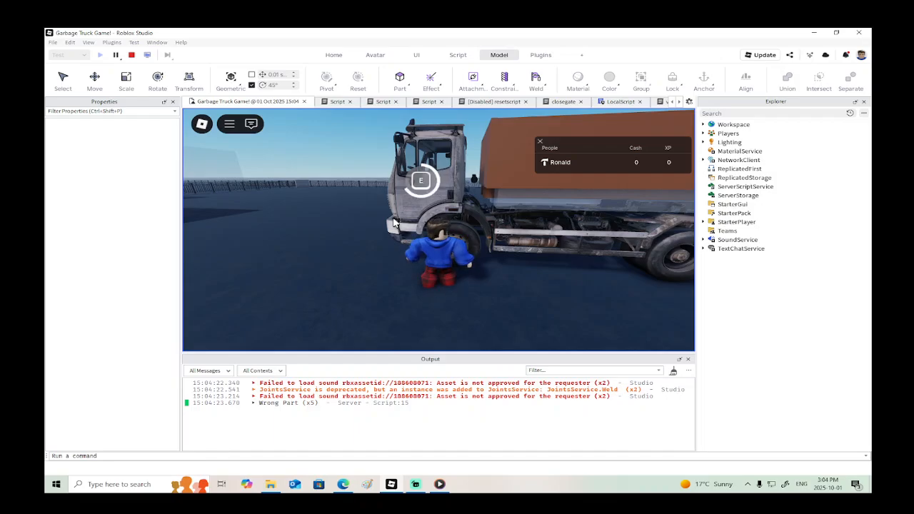
{"action": "key", "text": "e"}
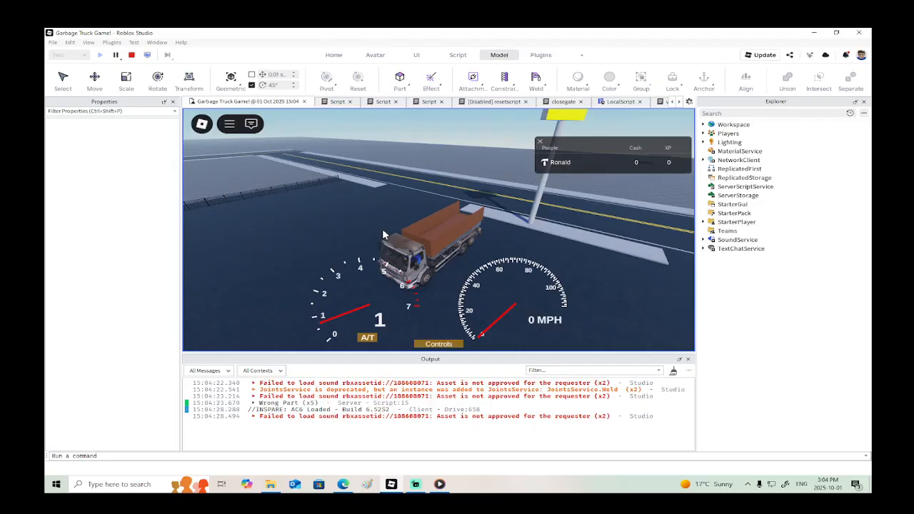
{"action": "key", "text": "w"}
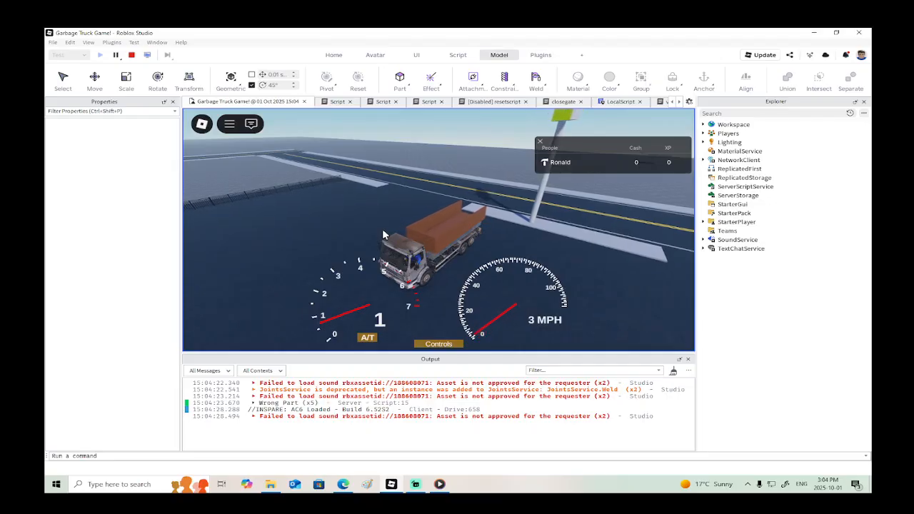
{"action": "key", "text": "s"}
{"action": "key", "text": "w"}
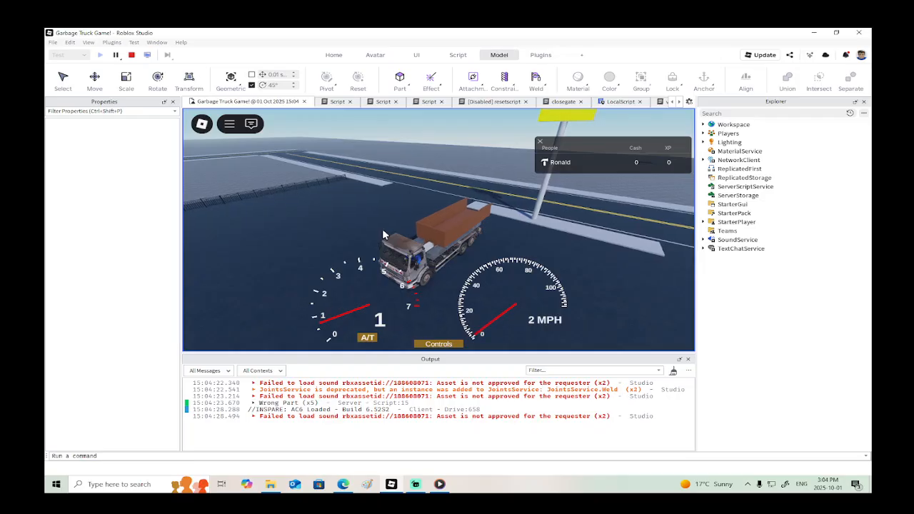
{"action": "key", "text": "s"}
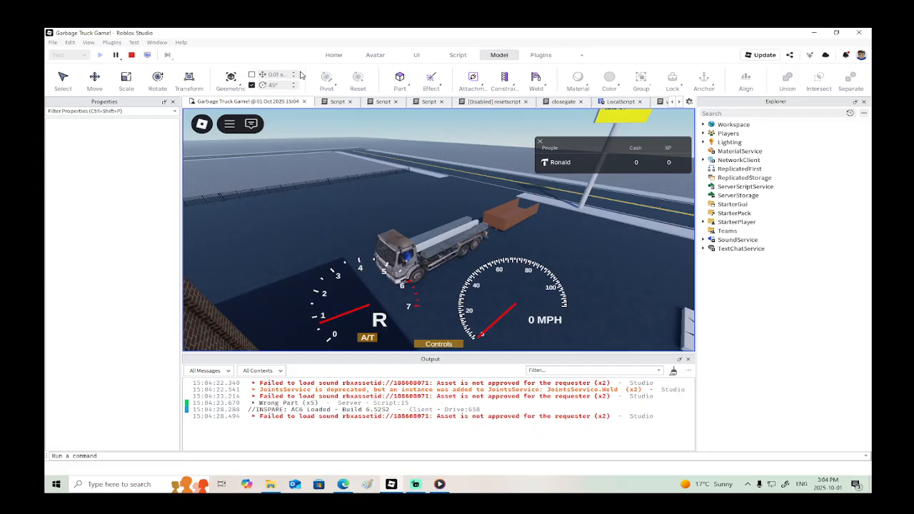
{"action": "left_click", "coordinate": [131, 55]}
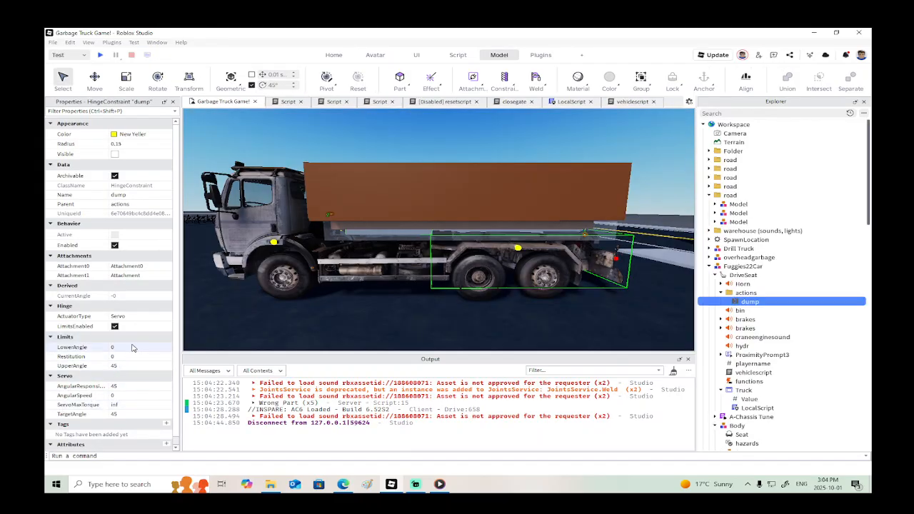
Step: Set the dump hinge's AngularSpeed property to 1
{"action": "key", "text": "a"}
{"action": "right_click_drag", "start_coordinate": [267, 323], "coordinate": [267, 322]}
{"action": "scroll", "coordinate": [267, 322], "scroll_direction": "up", "scroll_amount": 3}
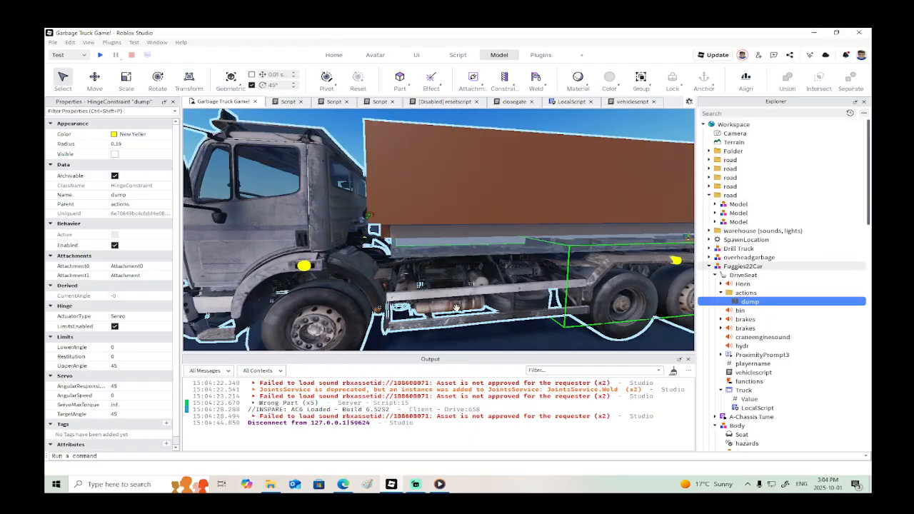
{"action": "key", "text": "s"}
{"action": "key", "text": "d"}
{"action": "right_click_drag", "start_coordinate": [528, 306], "coordinate": [529, 306]}
{"action": "left_click", "coordinate": [140, 395]}
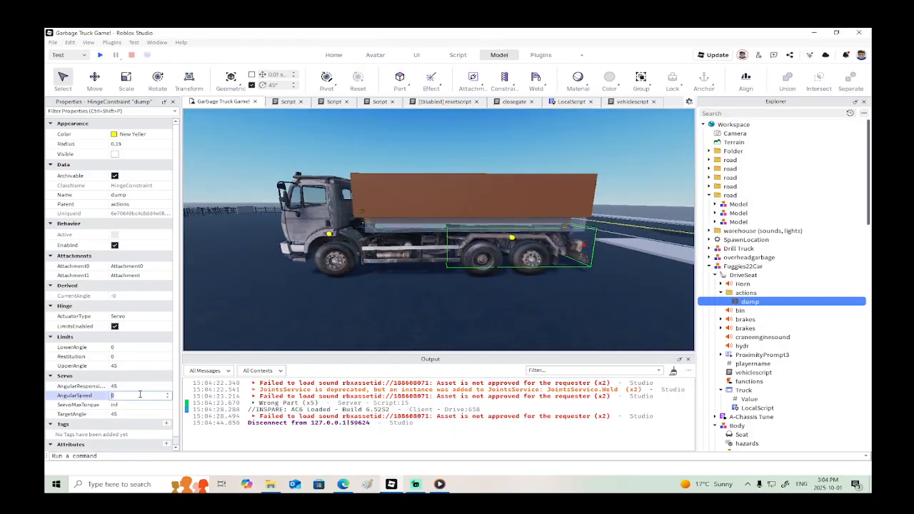
{"action": "key", "text": "Return"}
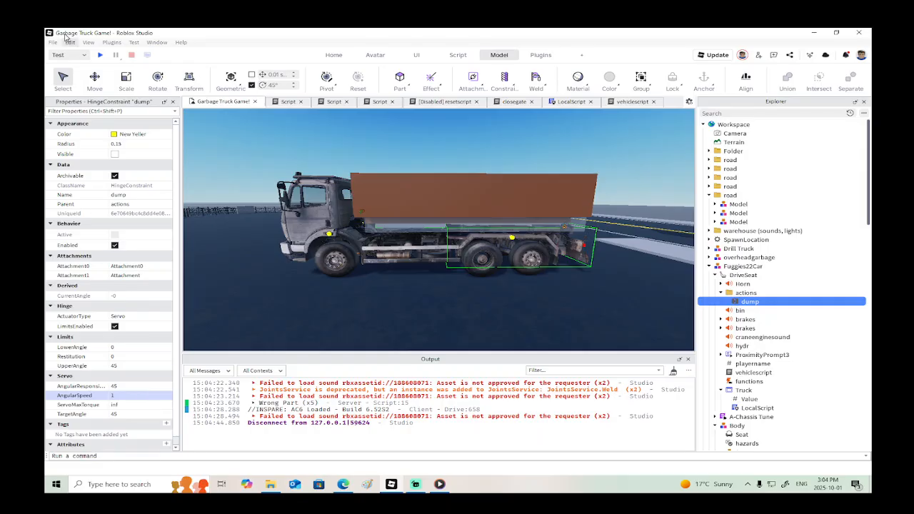
Step: Playtest the game to check the container's tilt from the spawn point, and stop the test
{"action": "left_click", "coordinate": [100, 55]}
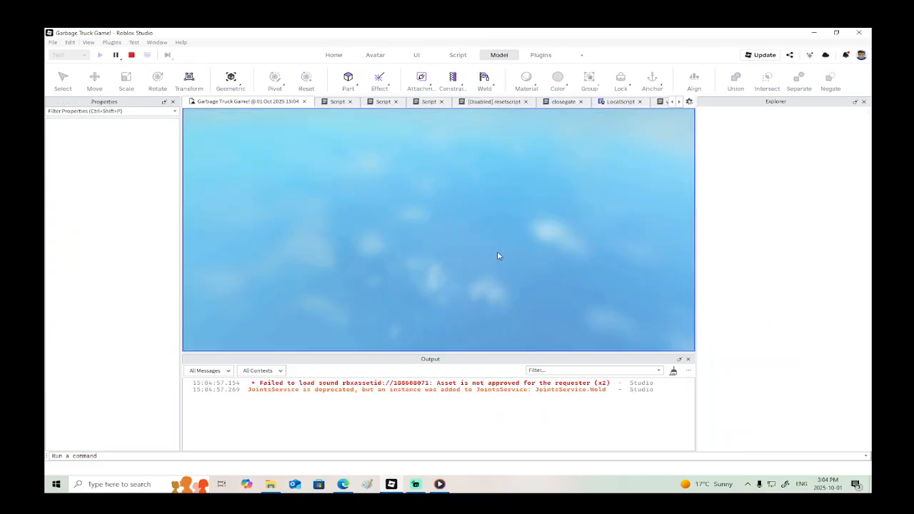
{"action": "right_click_drag", "start_coordinate": [499, 256], "coordinate": [499, 256]}
{"action": "key", "text": "w"}
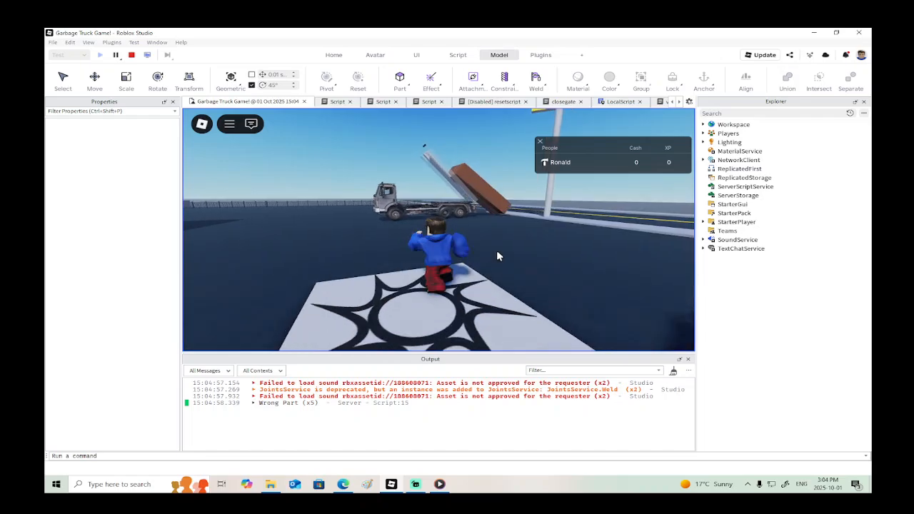
{"action": "left_click", "coordinate": [132, 55]}
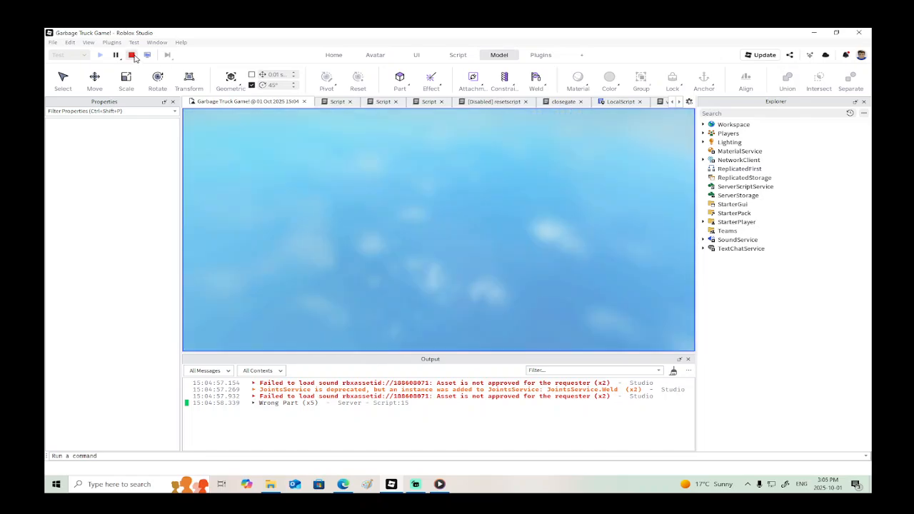
Step: Reset the dump hinge's AngularSpeed property to 0
{"action": "left_click", "coordinate": [132, 395]}
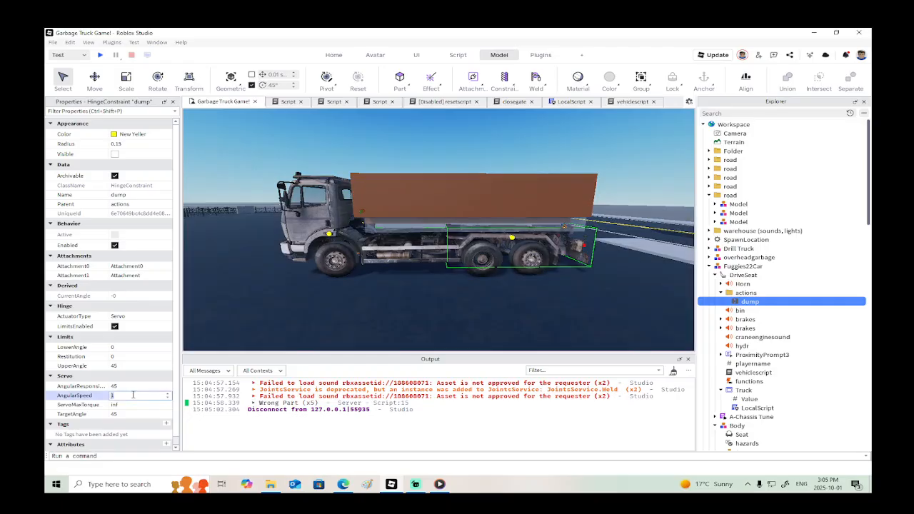
{"action": "key", "text": "Return"}
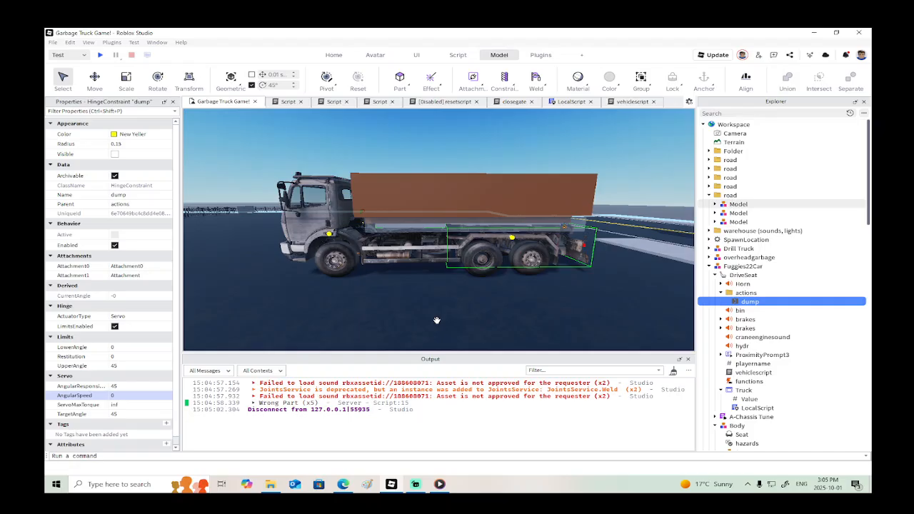
{"action": "scroll", "coordinate": [149, 328], "scroll_direction": "down", "scroll_amount": 1}
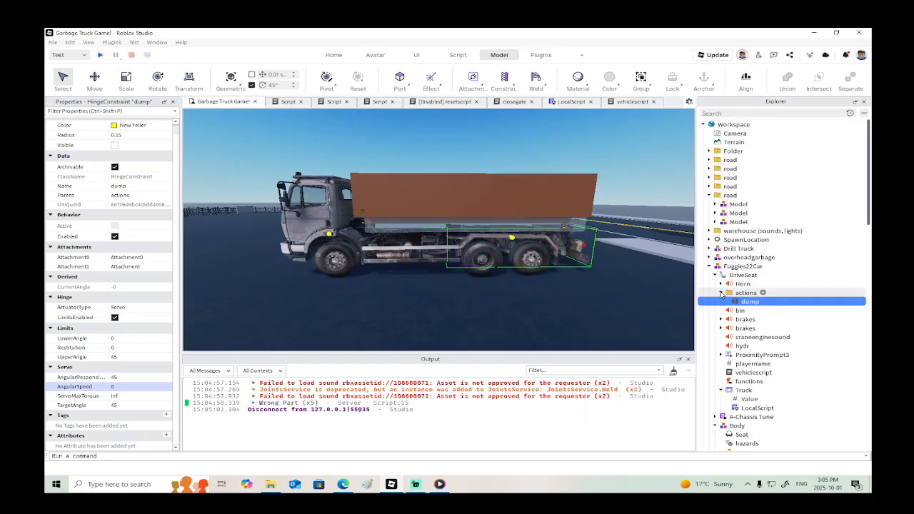
Step: Weld the part at the front underside of the container to the transparent base block with a WeldConstraint
{"action": "left_click", "coordinate": [720, 293]}
{"action": "left_click", "coordinate": [716, 275]}
{"action": "left_click", "coordinate": [716, 293]}
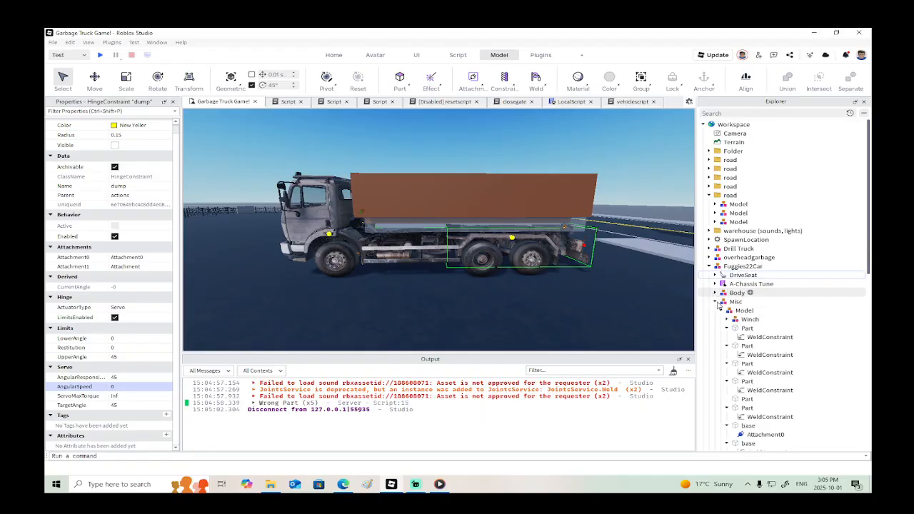
{"action": "left_click", "coordinate": [716, 302]}
{"action": "key", "text": "f"}
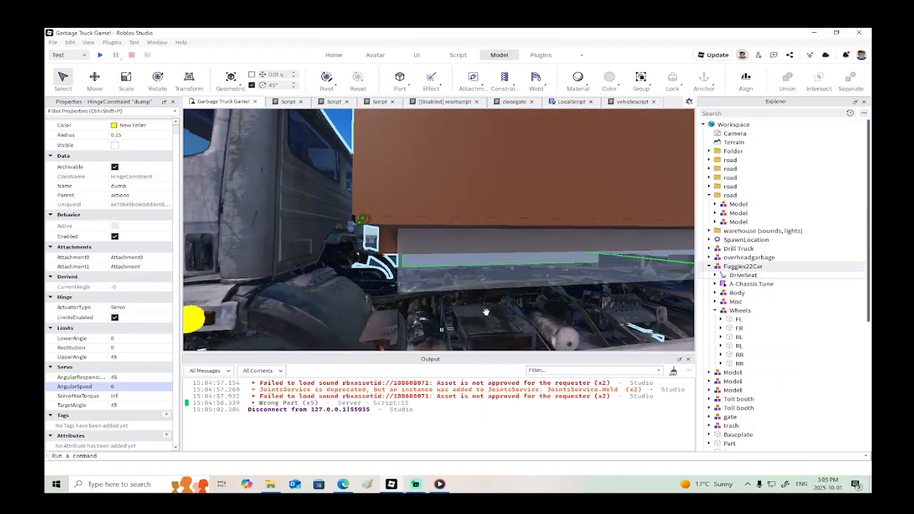
{"action": "left_click", "coordinate": [472, 262]}
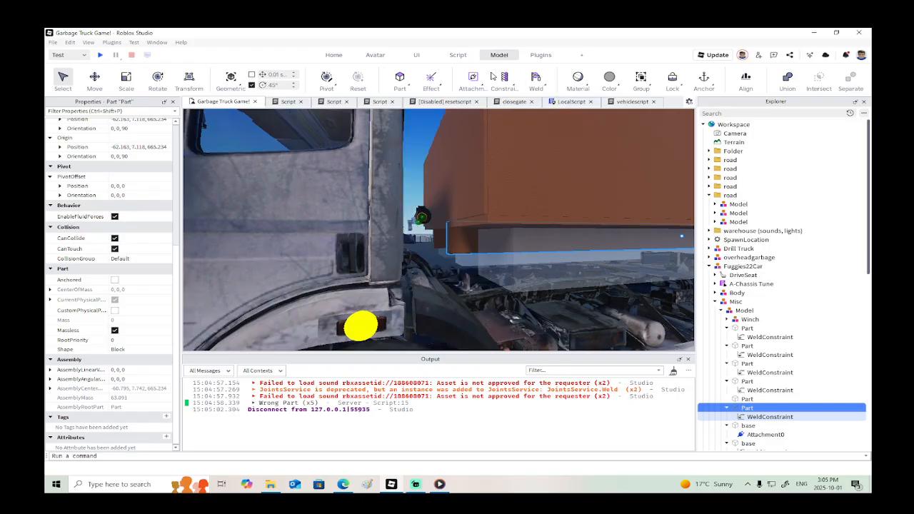
{"action": "left_click", "coordinate": [536, 79]}
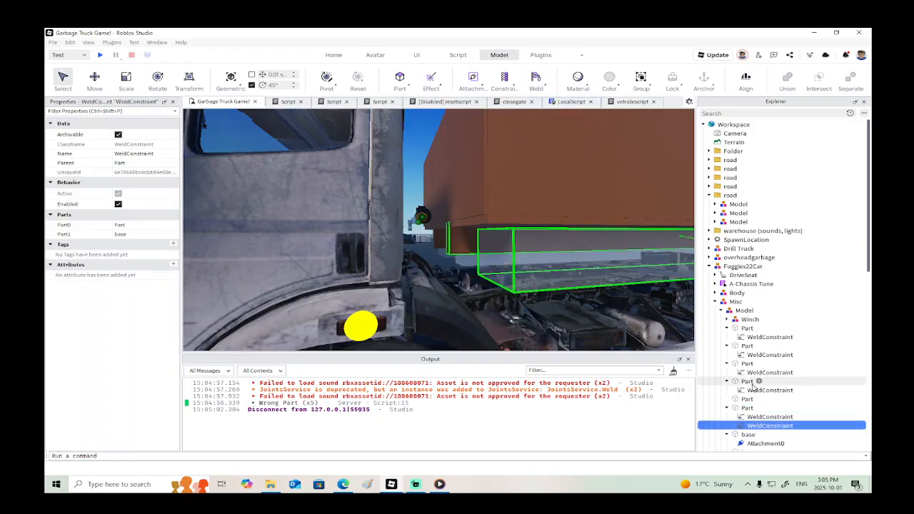
Step: Rename the new WeldConstraint as "lock" and move it into the DriveSeat's actions folder
{"action": "double_click", "coordinate": [751, 427]}
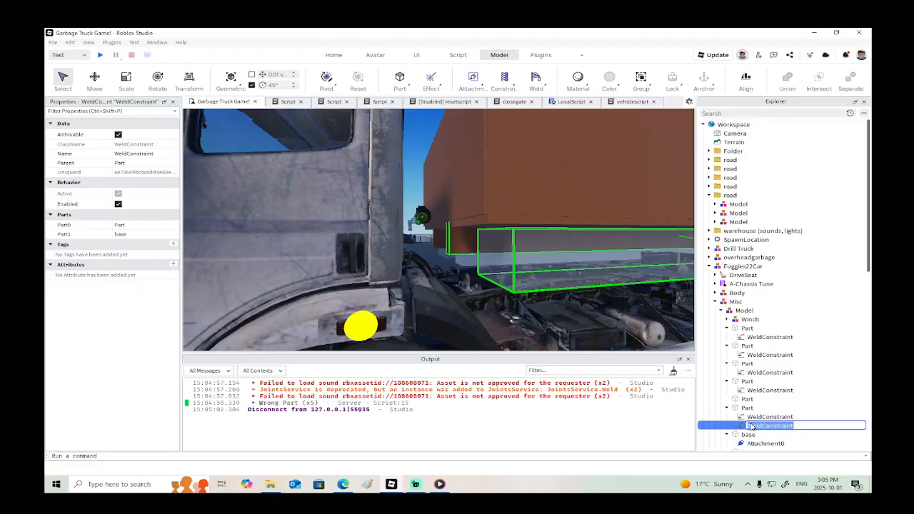
{"action": "type", "text": "lock"}
{"action": "key", "text": "Return"}
{"action": "left_click_drag", "start_coordinate": [751, 426], "coordinate": [738, 277]}
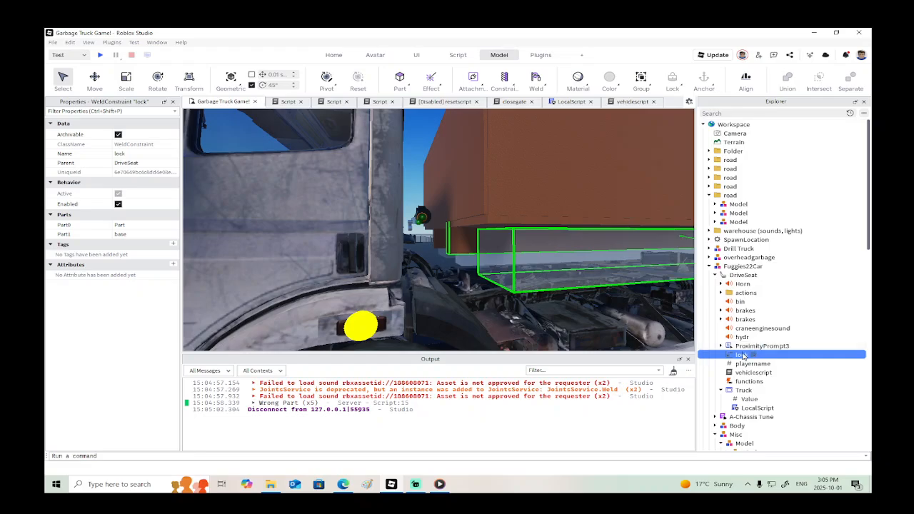
{"action": "left_click_drag", "start_coordinate": [742, 355], "coordinate": [744, 294]}
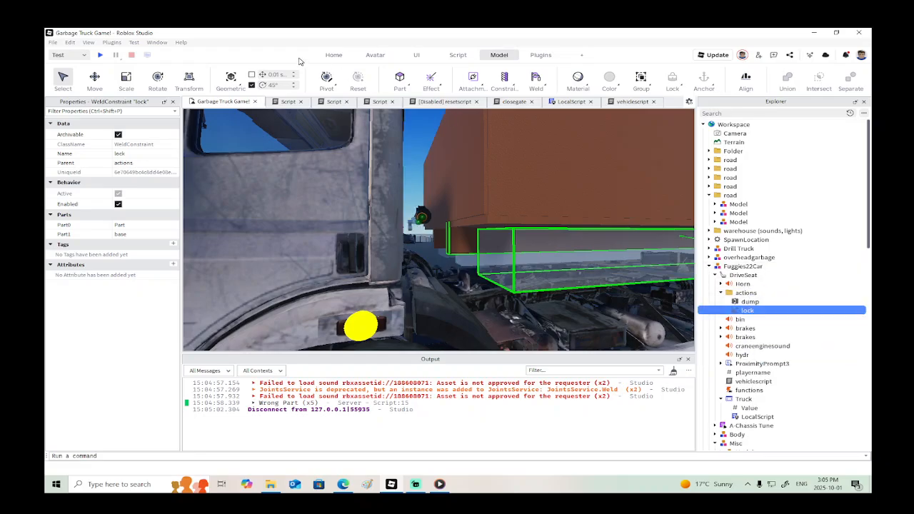
Step: Playtest the game with the lock weld, drive the truck forward and in reverse to check the container's stability, and stop the test
{"action": "left_click", "coordinate": [100, 55]}
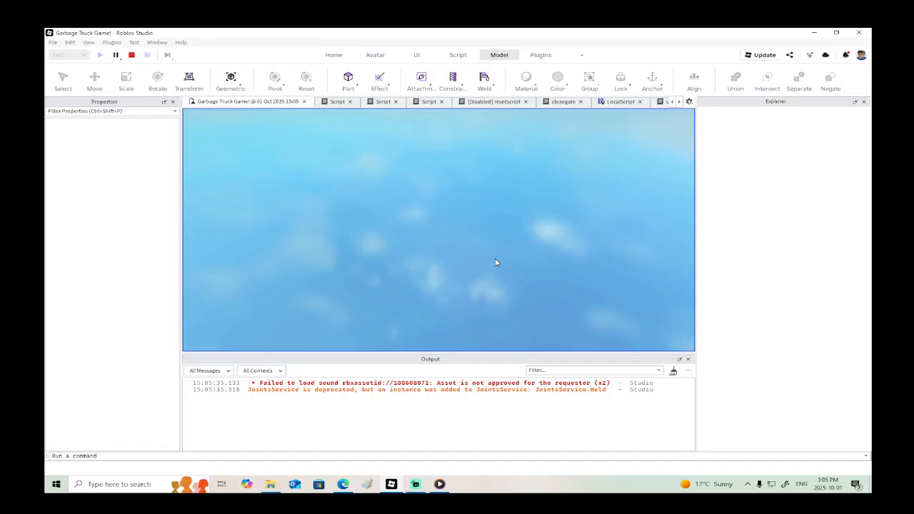
{"action": "key", "text": "w"}
{"action": "right_click_drag", "start_coordinate": [483, 241], "coordinate": [483, 240]}
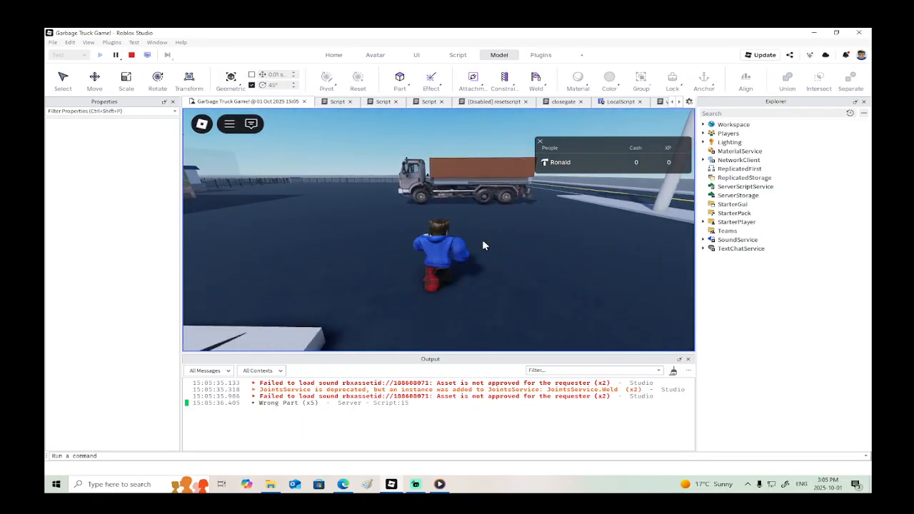
{"action": "key", "text": "w"}
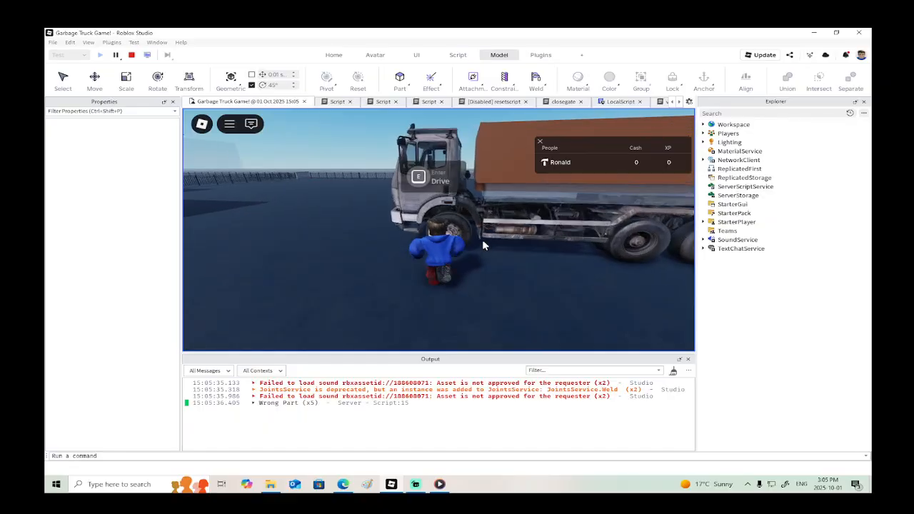
{"action": "key", "text": "w"}
{"action": "key", "text": "e"}
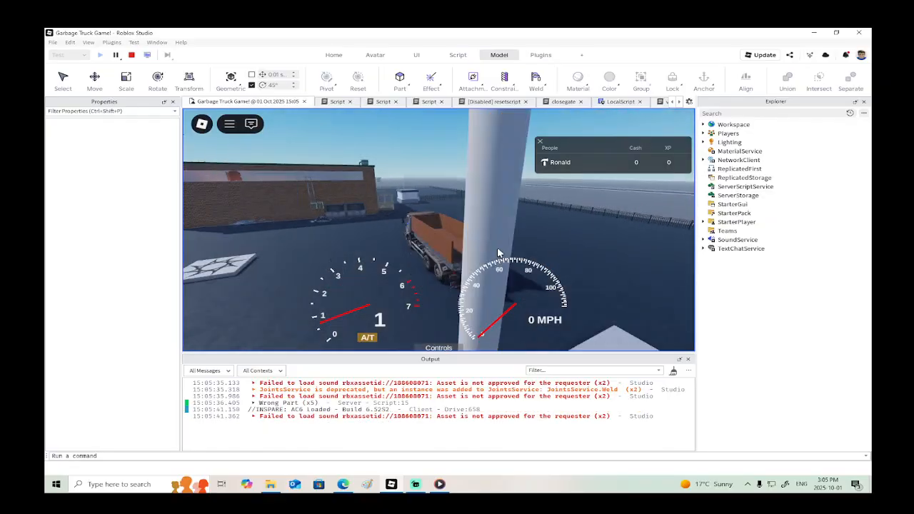
{"action": "right_click_drag", "start_coordinate": [499, 252], "coordinate": [497, 242]}
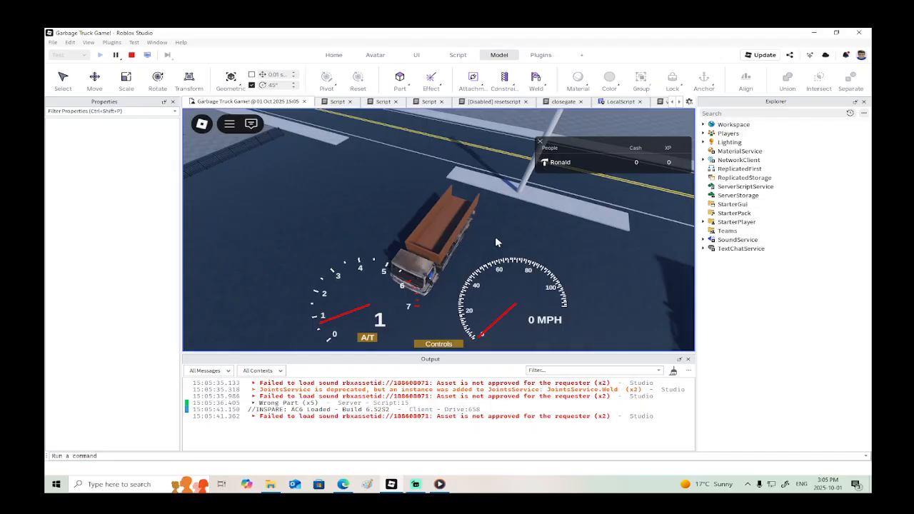
{"action": "key", "text": "w"}
{"action": "key", "text": "s"}
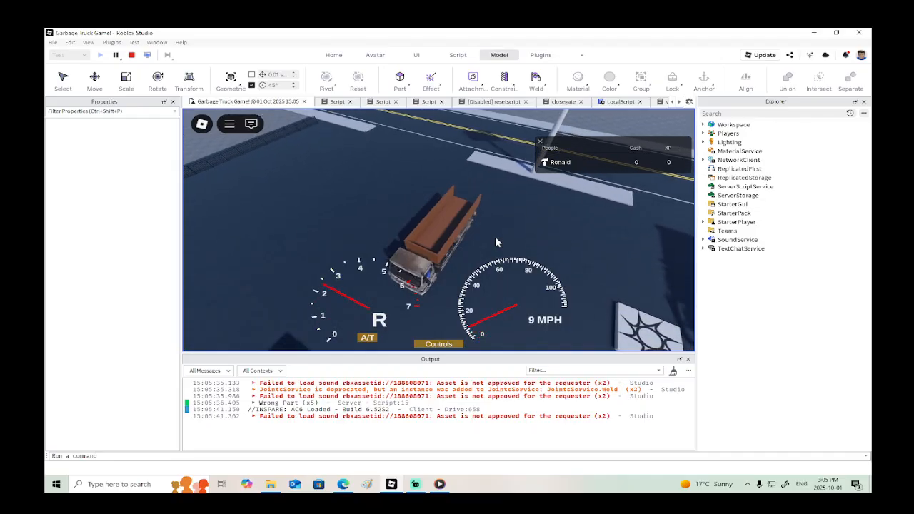
{"action": "key", "text": "w"}
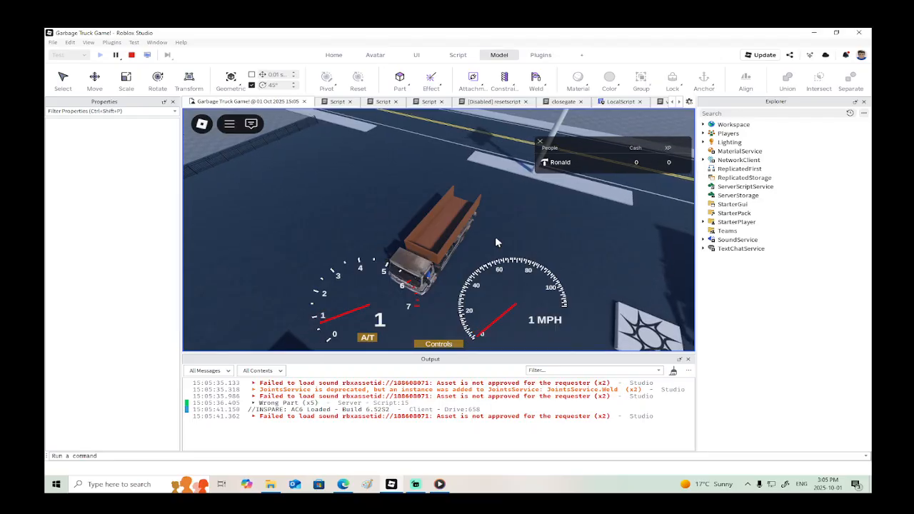
{"action": "right_click_drag", "start_coordinate": [496, 238], "coordinate": [496, 238]}
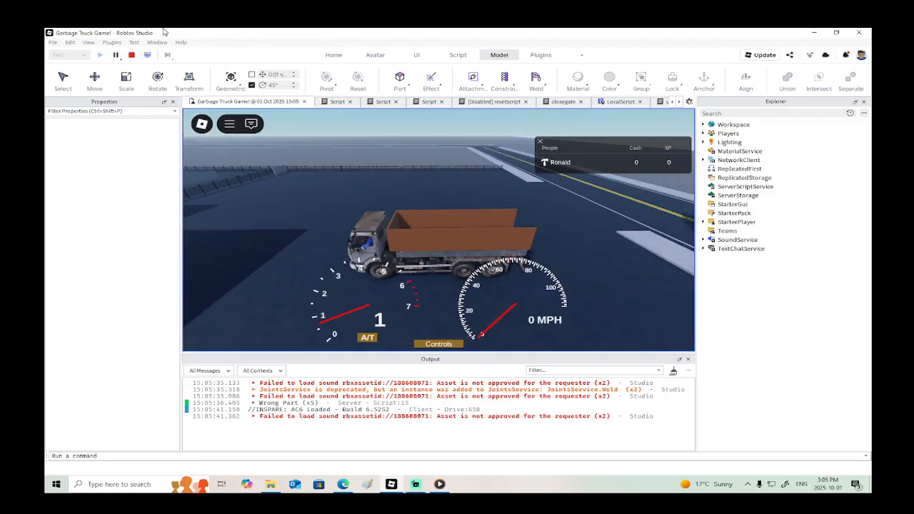
{"action": "left_click", "coordinate": [131, 57]}
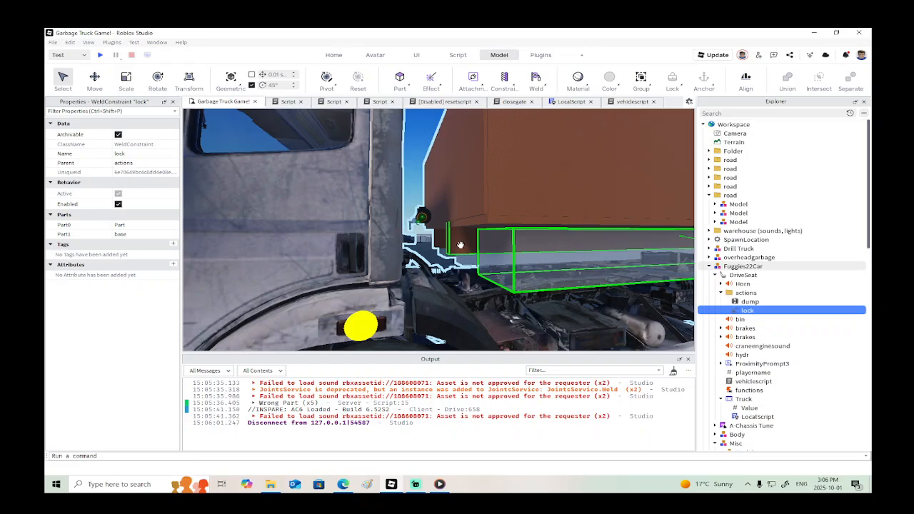
{"action": "scroll", "coordinate": [461, 245], "scroll_direction": "down", "scroll_amount": 5}
{"action": "key", "text": "d"}
{"action": "scroll", "coordinate": [461, 245], "scroll_direction": "up", "scroll_amount": 3}
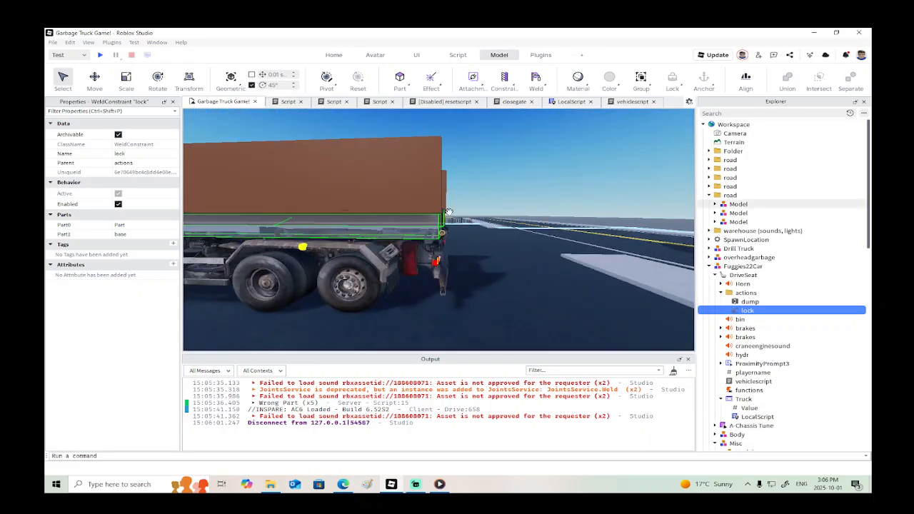
Step: Change the dump hinge's ActuatorType to Motor and set its MotorMaxTorque to a long run of nines so it becomes inf
{"action": "left_click", "coordinate": [442, 233]}
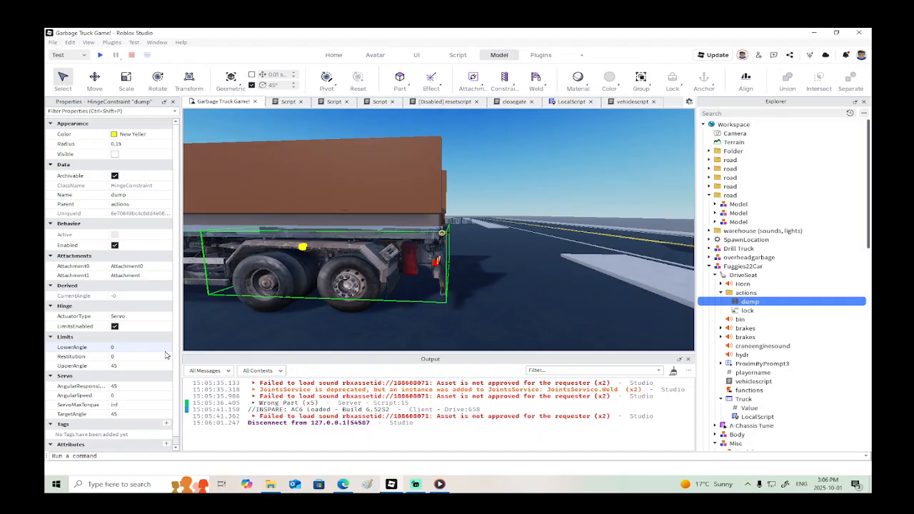
{"action": "scroll", "coordinate": [162, 349], "scroll_direction": "down", "scroll_amount": 1}
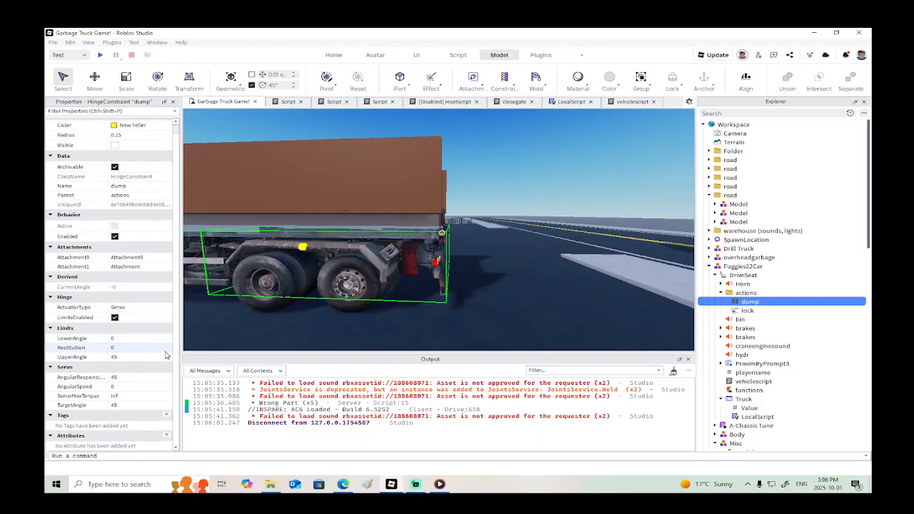
{"action": "left_click", "coordinate": [139, 308]}
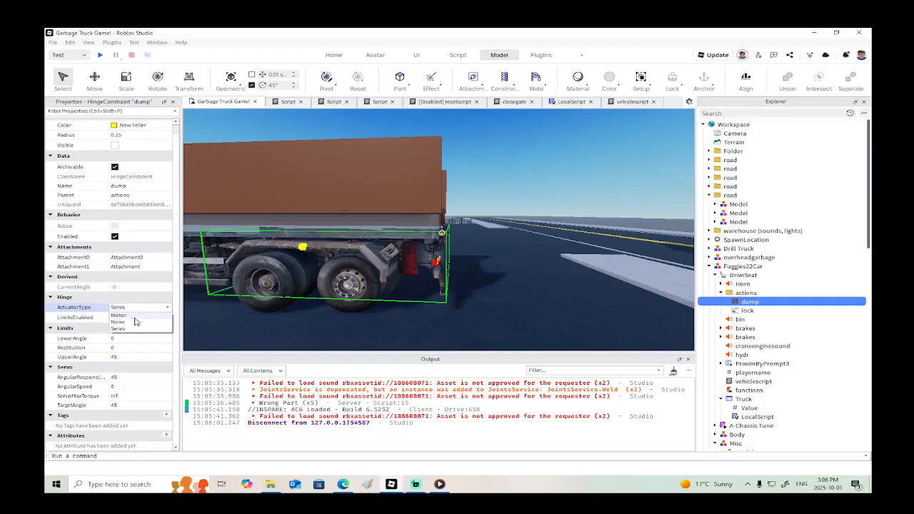
{"action": "left_click", "coordinate": [133, 316]}
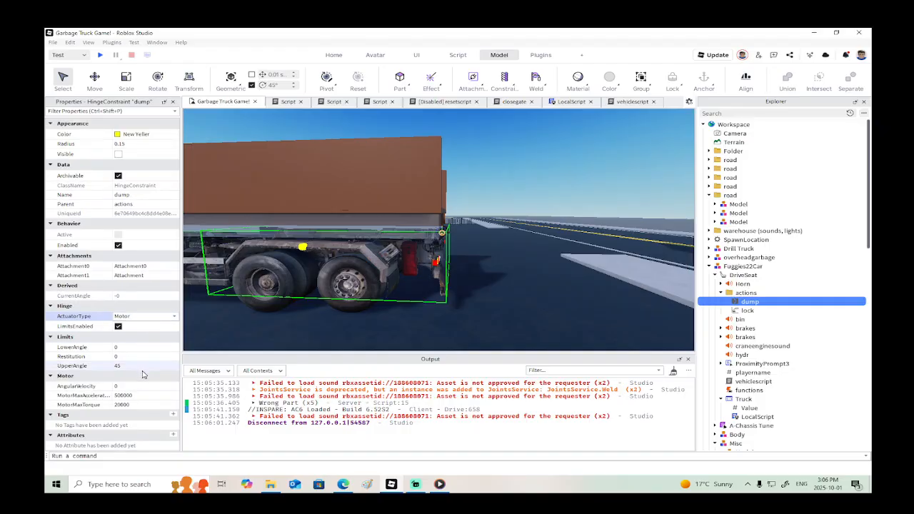
{"action": "left_click", "coordinate": [148, 395]}
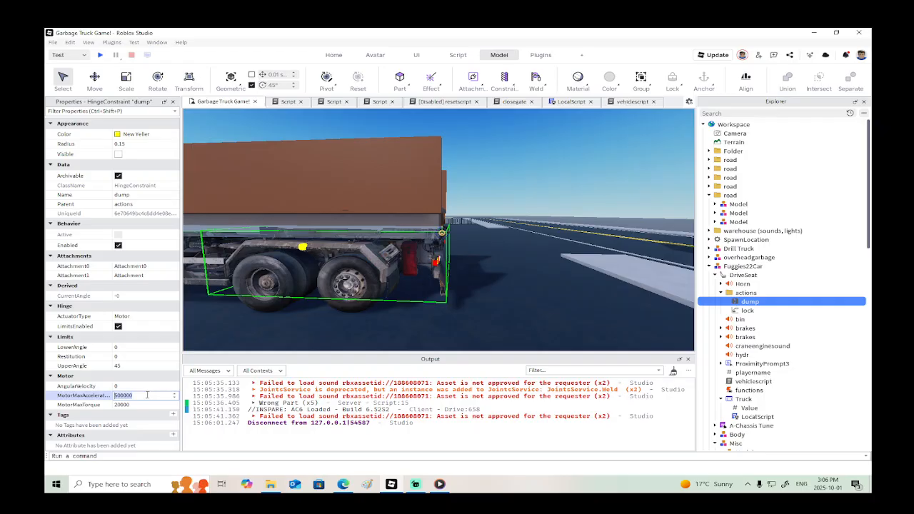
{"action": "left_click", "coordinate": [145, 405]}
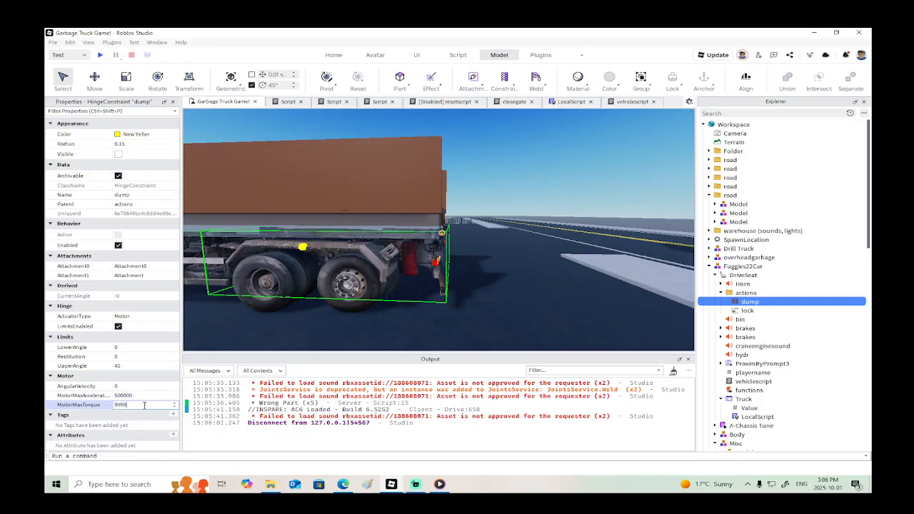
{"action": "type", "text": "99999999999999999999999"}
{"action": "key", "text": "Return"}
Step: Try to set the dump hinge's MotorMaxAcceleration to a long run of nines
{"action": "left_click", "coordinate": [150, 395]}
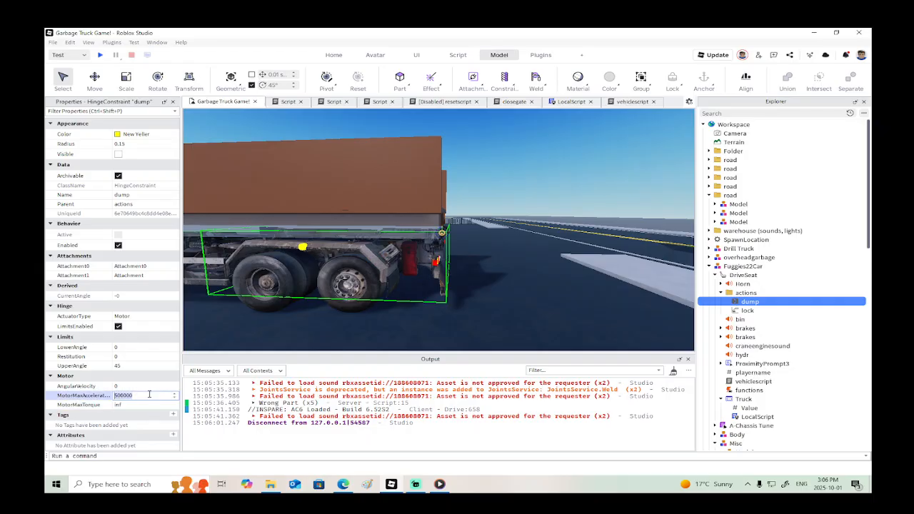
{"action": "type", "text": "9999999999999999999999"}
{"action": "key", "text": "Escape"}
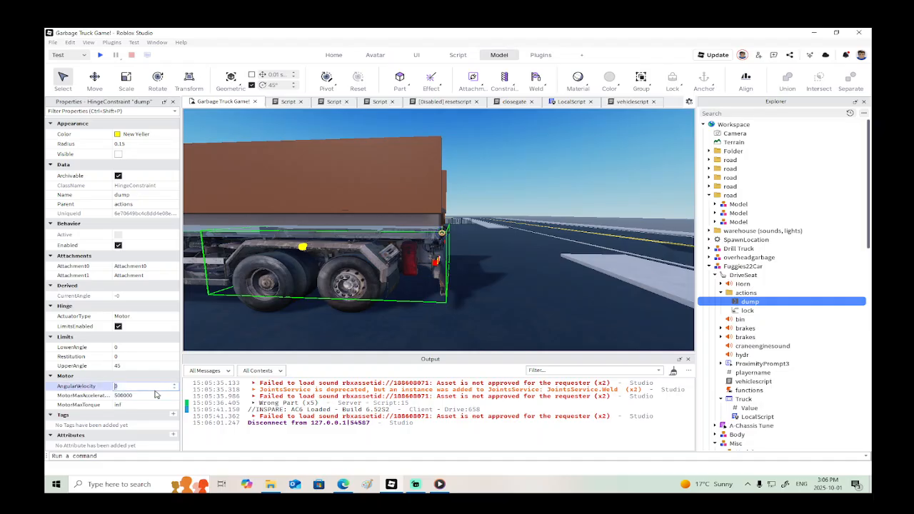
{"action": "left_click", "coordinate": [155, 395]}
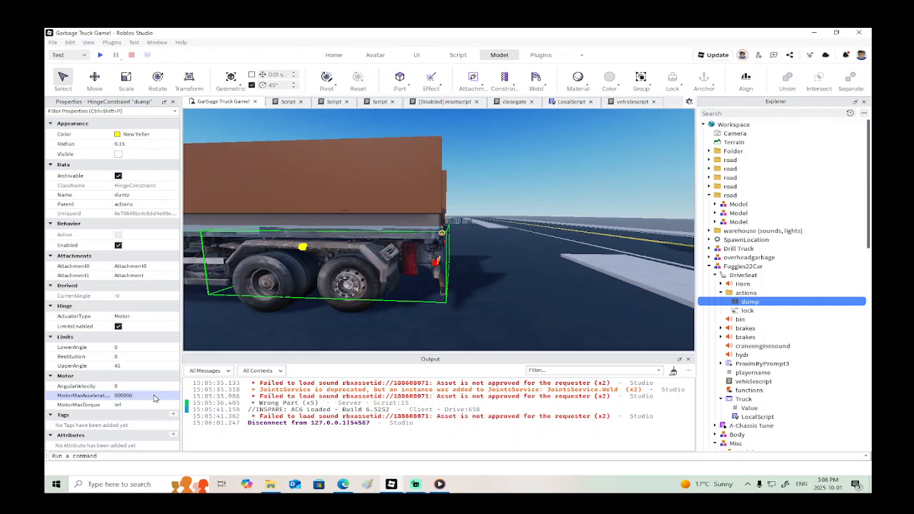
Step: In vehiclescript, replace AngularSpeed with AngularVelocity for the dump hinge, with value 1 in the "up" branch and 0 in the "upstop" branch
{"action": "left_click", "coordinate": [630, 102]}
{"action": "left_click", "coordinate": [401, 166]}
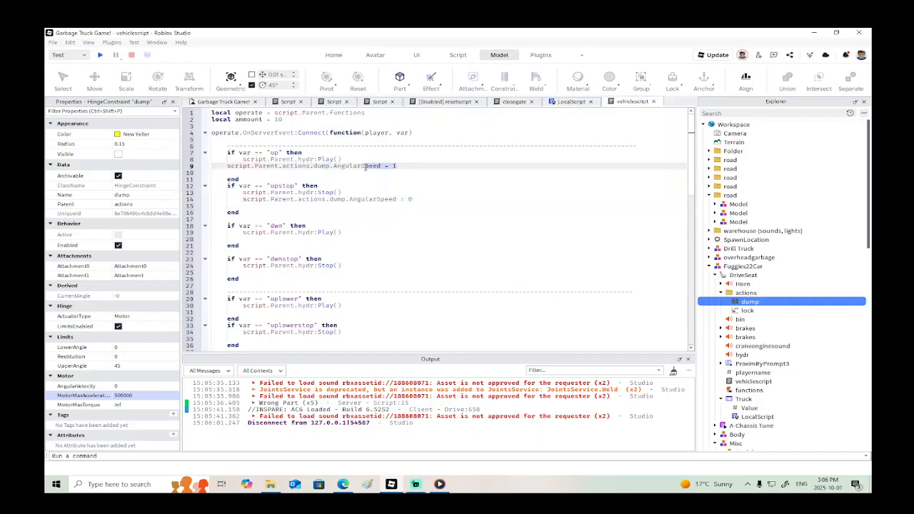
{"action": "type", "text": "Velocity"}
{"action": "key", "text": "Tab"}
{"action": "left_click", "coordinate": [422, 199]}
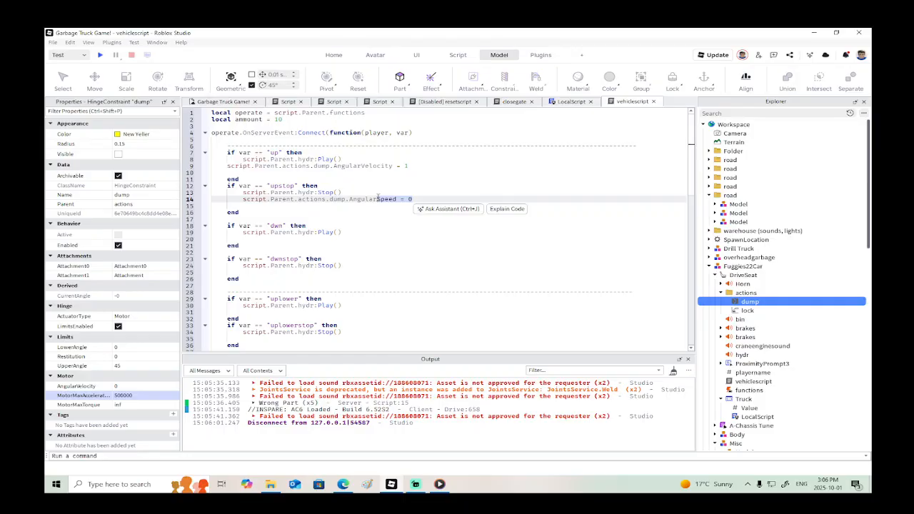
{"action": "type", "text": "Velocity"}
{"action": "key", "text": "Tab"}
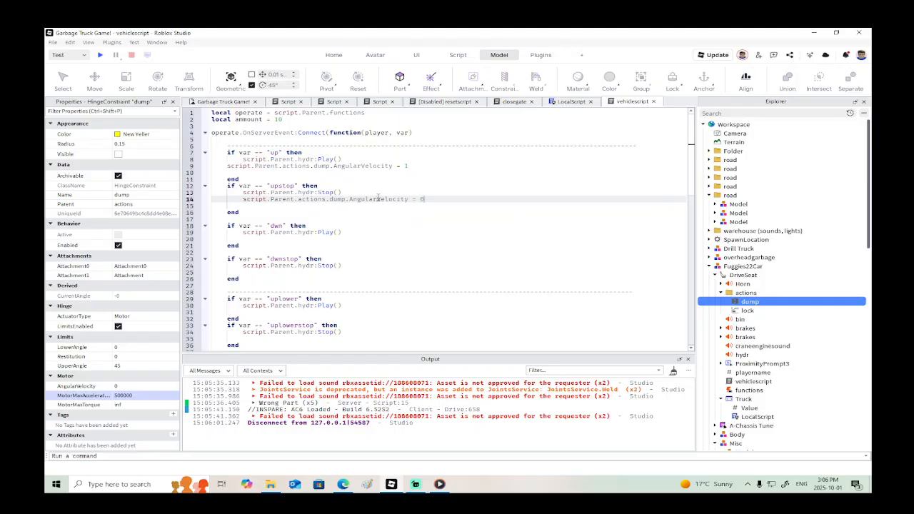
Step: Playtest the game, enter the truck, briefly drive it, apply the parking brake, raise the container with the motor hinge, and stop the test
{"action": "left_click", "coordinate": [100, 56]}
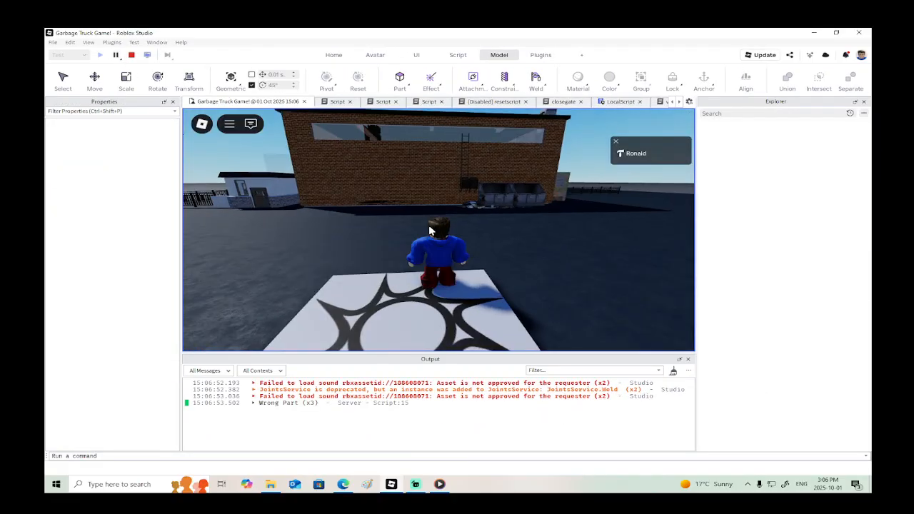
{"action": "key", "text": "w"}
{"action": "right_click_drag", "start_coordinate": [428, 226], "coordinate": [430, 230]}
{"action": "key", "text": "w"}
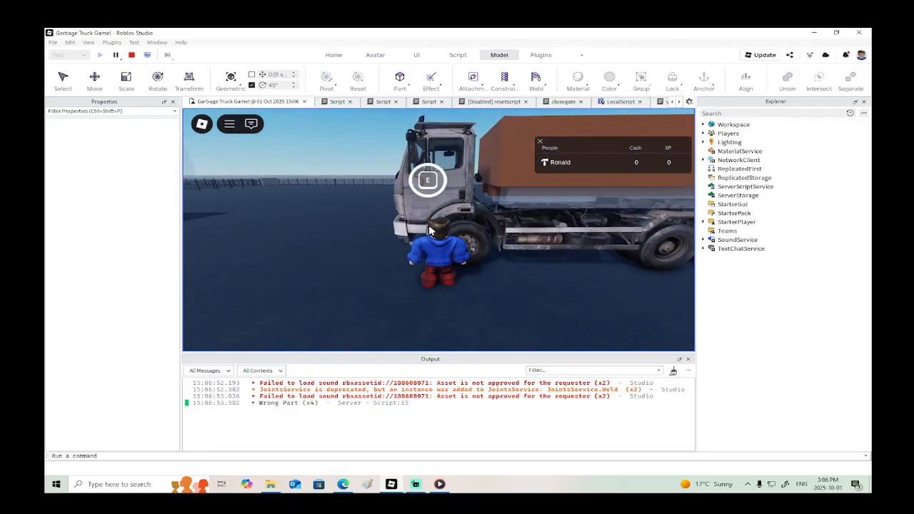
{"action": "key", "text": "e"}
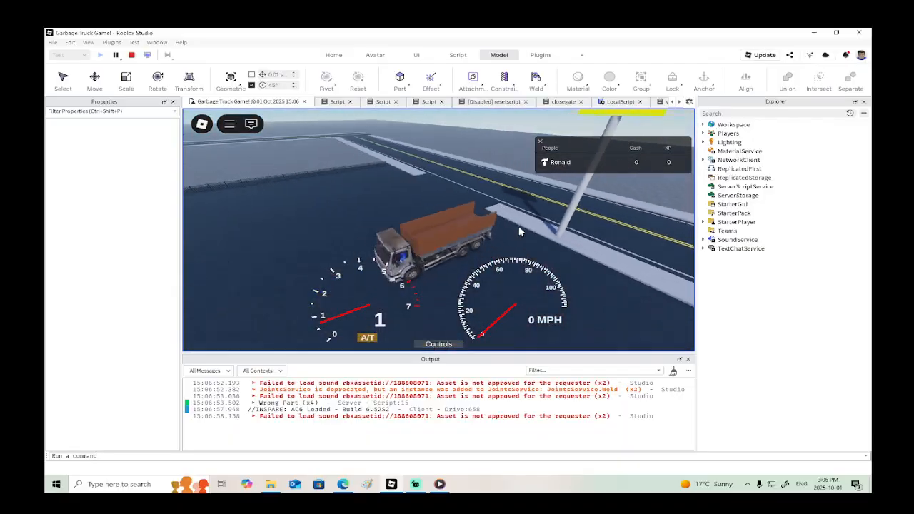
{"action": "key", "text": "w"}
{"action": "key", "text": "s"}
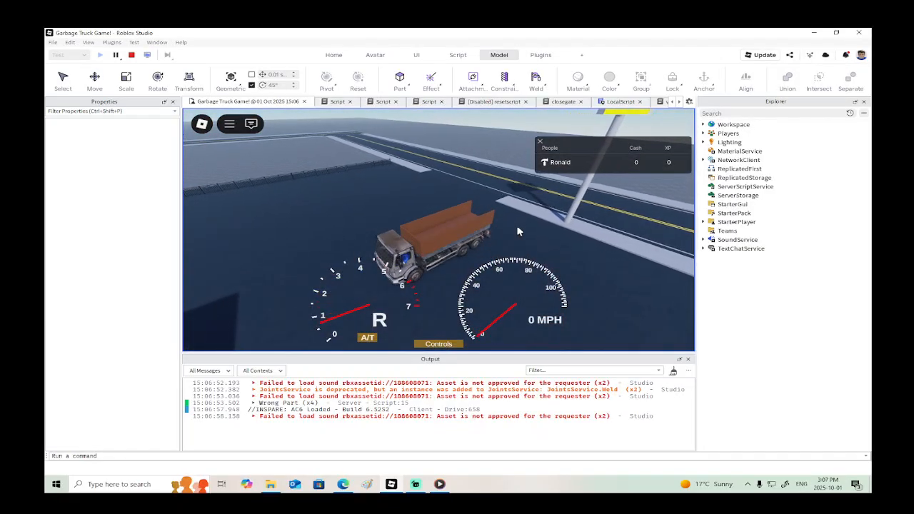
{"action": "key", "text": "p"}
{"action": "key", "text": "r"}
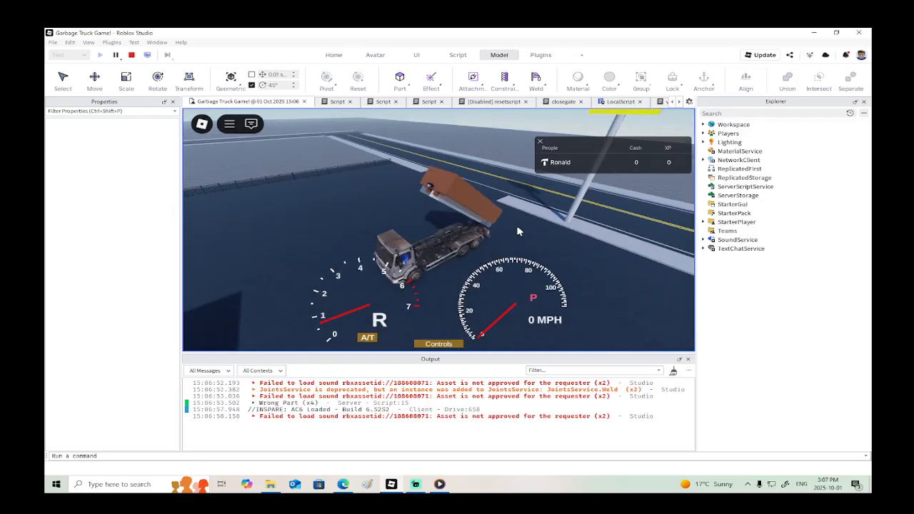
{"action": "left_click", "coordinate": [132, 55]}
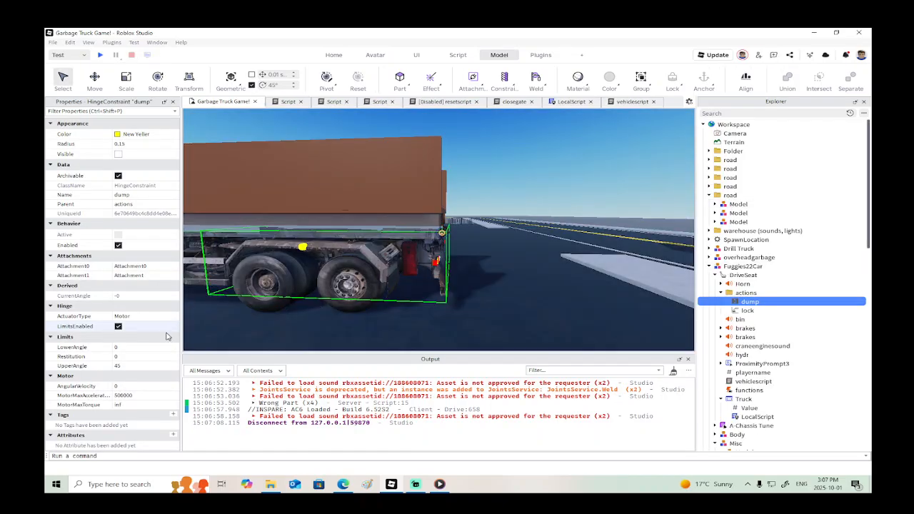
Step: Set the dump hinge's AngularVelocity to 0.5 in the "up" branch of vehiclescript
{"action": "left_click", "coordinate": [632, 102]}
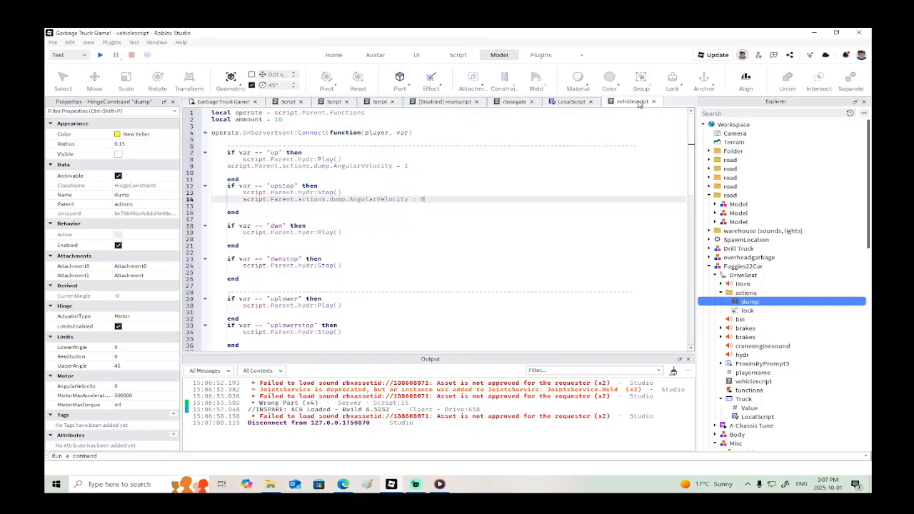
{"action": "left_click", "coordinate": [411, 165]}
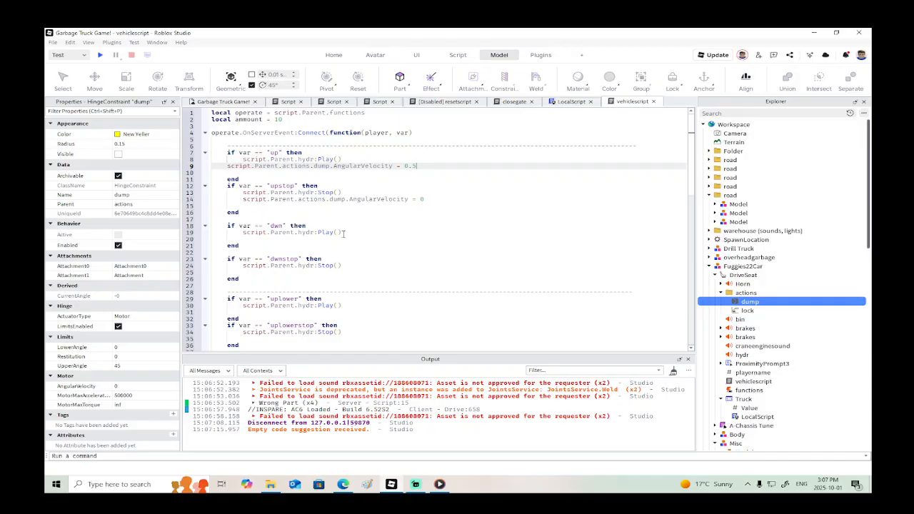
{"action": "left_click", "coordinate": [133, 386]}
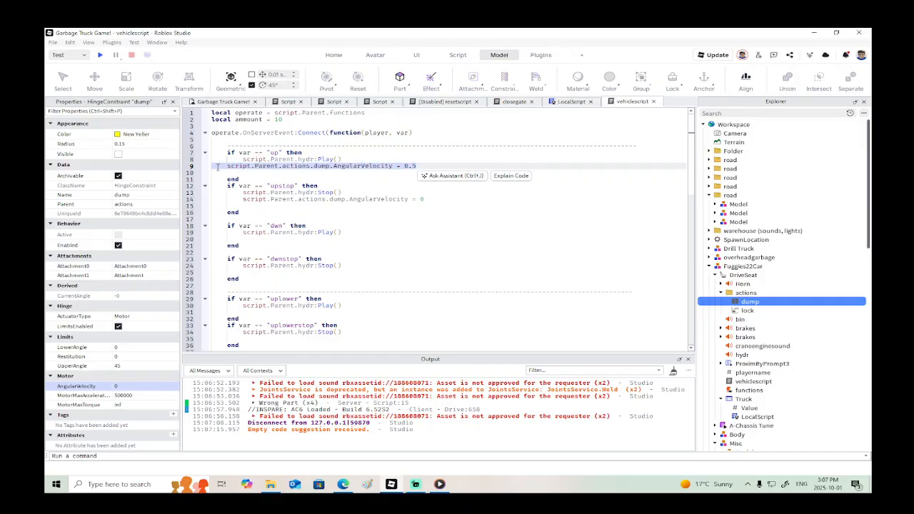
Step: Add dump hinge AngularVelocity lines to vehiclescript, with -0.5 in the "dwn" branch and 0 in the "dwnstop" branch
{"action": "left_click", "coordinate": [345, 233]}
{"action": "key", "text": "Return"}
{"action": "type", "text": "script.Parent.actions.dump.AngularVelocity = 0.5"}
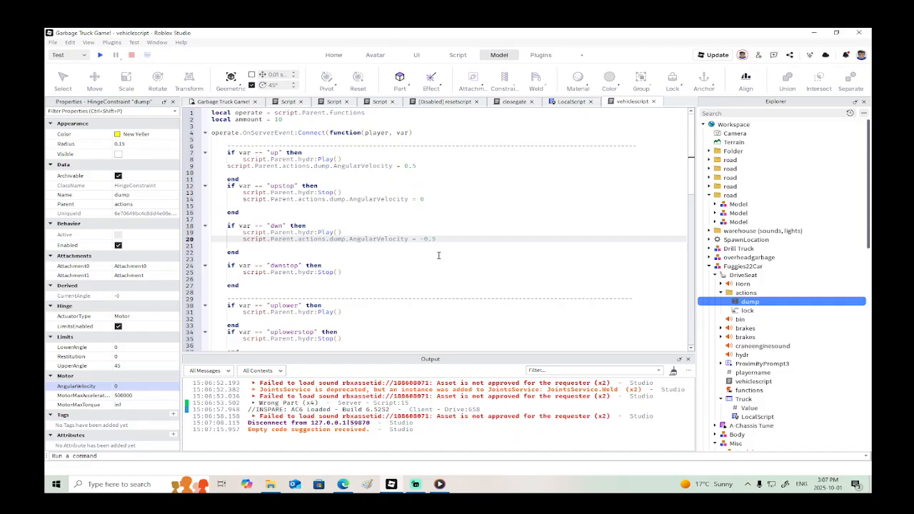
{"action": "left_click", "coordinate": [397, 274]}
{"action": "key", "text": "Return"}
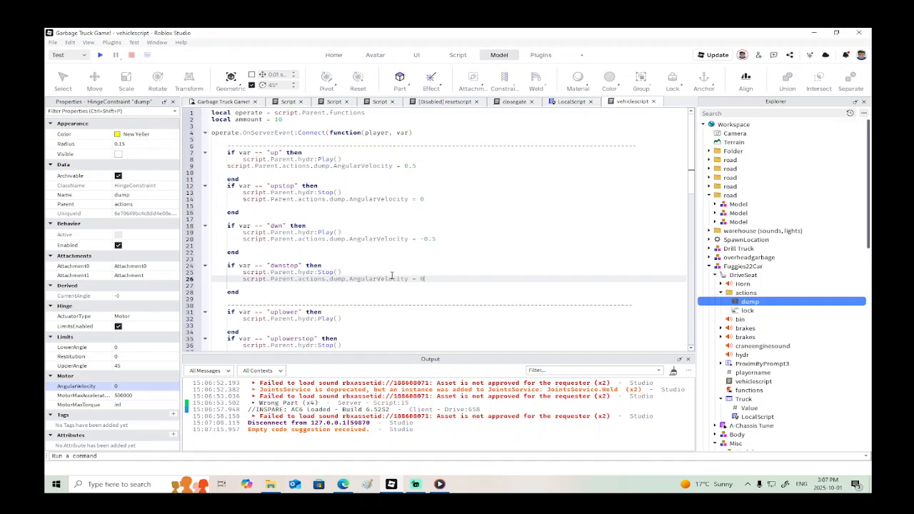
Step: Start a new playtest, walk the character to the truck, and enter its driver seat
{"action": "left_click", "coordinate": [102, 56]}
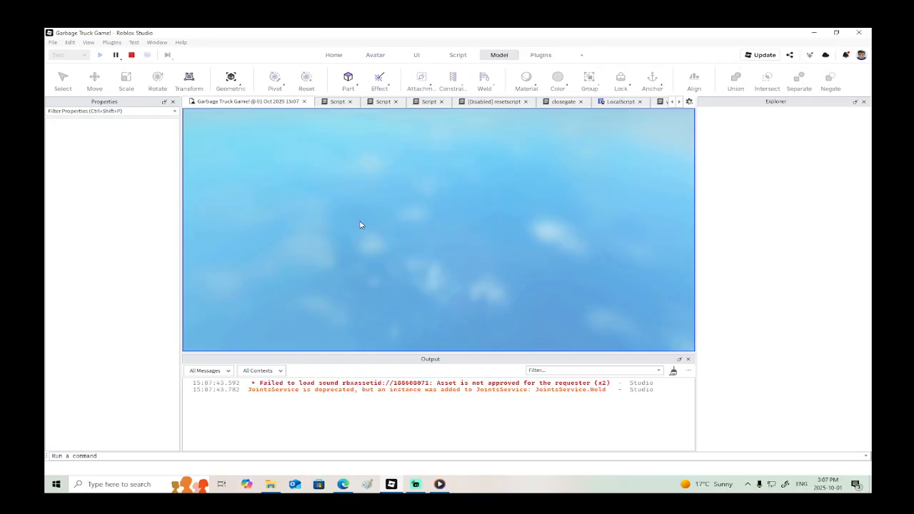
{"action": "key", "text": "w"}
{"action": "right_click_drag", "start_coordinate": [414, 236], "coordinate": [414, 235]}
{"action": "key", "text": "w"}
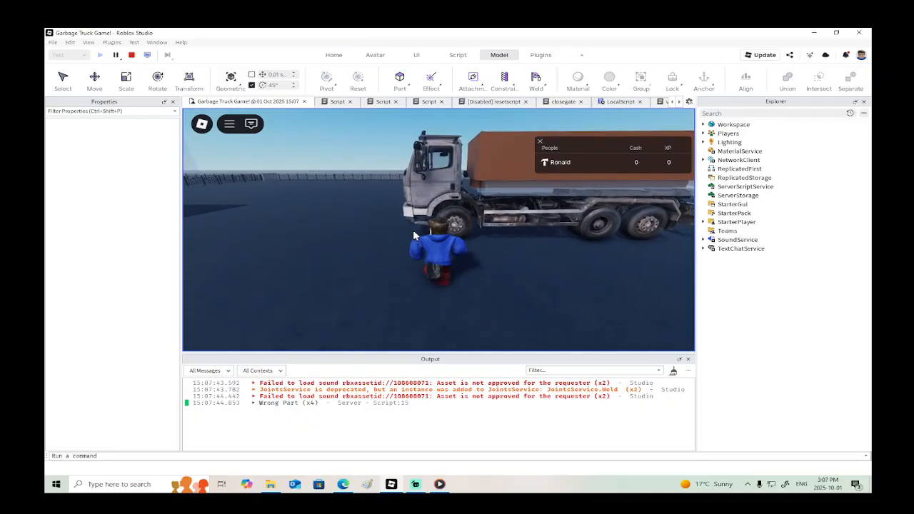
{"action": "key", "text": "e"}
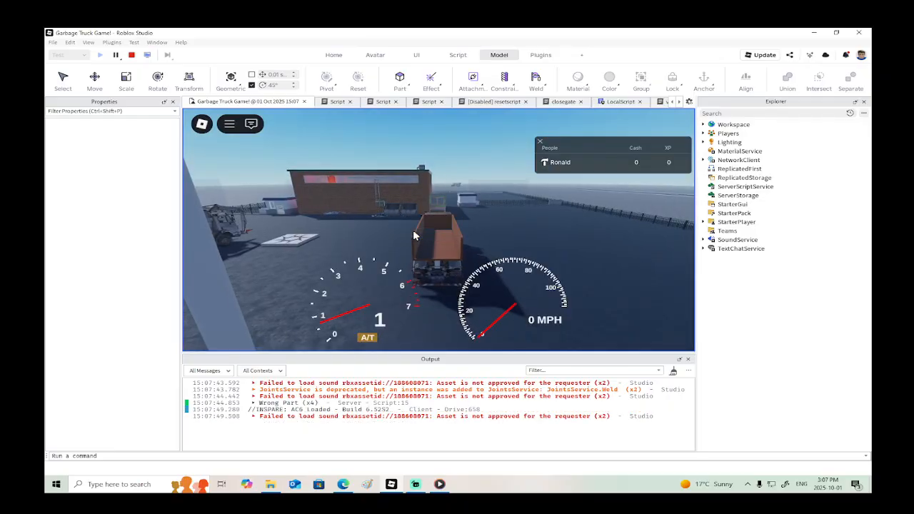
Step: Raise and lower the container in the playtest, examine its tilting from several angles and distances, and stop the test
{"action": "right_click_drag", "start_coordinate": [414, 231], "coordinate": [413, 231]}
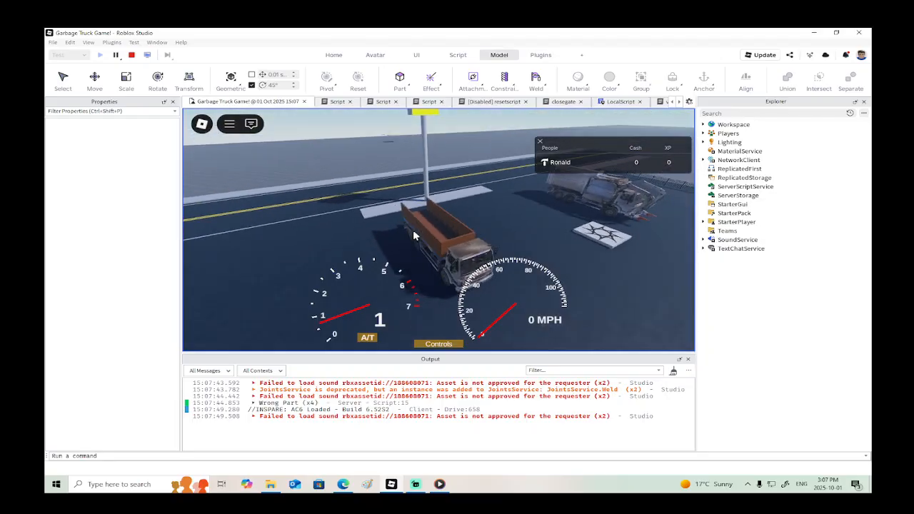
{"action": "scroll", "coordinate": [414, 235], "scroll_direction": "up", "scroll_amount": 5}
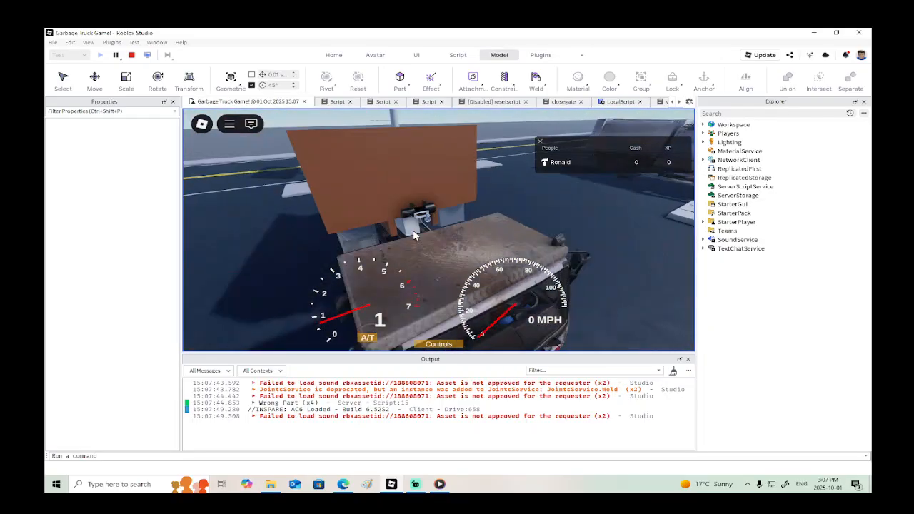
{"action": "right_click_drag", "start_coordinate": [413, 234], "coordinate": [419, 234]}
{"action": "scroll", "coordinate": [415, 235], "scroll_direction": "down", "scroll_amount": 3}
{"action": "scroll", "coordinate": [415, 234], "scroll_direction": "down", "scroll_amount": 3}
{"action": "scroll", "coordinate": [415, 234], "scroll_direction": "up", "scroll_amount": 4}
{"action": "scroll", "coordinate": [420, 236], "scroll_direction": "up", "scroll_amount": 3}
{"action": "scroll", "coordinate": [420, 235], "scroll_direction": "down", "scroll_amount": 8}
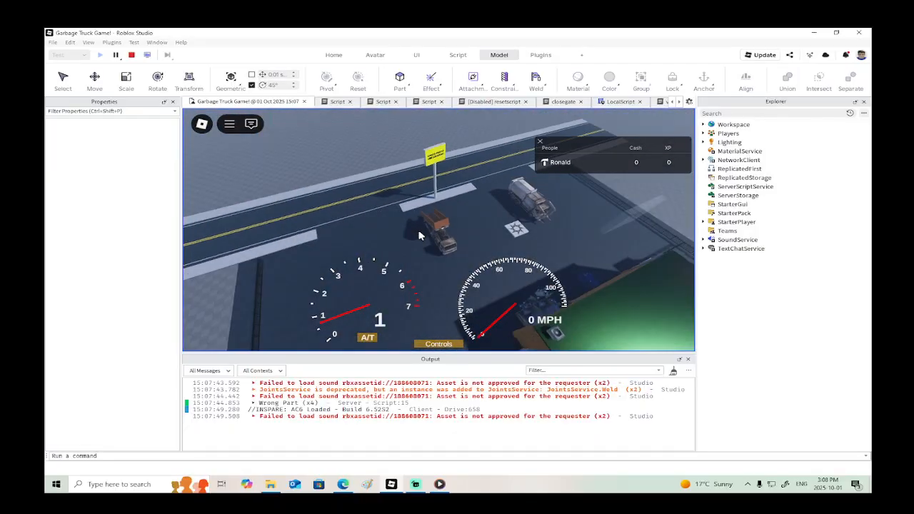
{"action": "scroll", "coordinate": [449, 219], "scroll_direction": "up", "scroll_amount": 5}
{"action": "right_click_drag", "start_coordinate": [471, 221], "coordinate": [471, 221]}
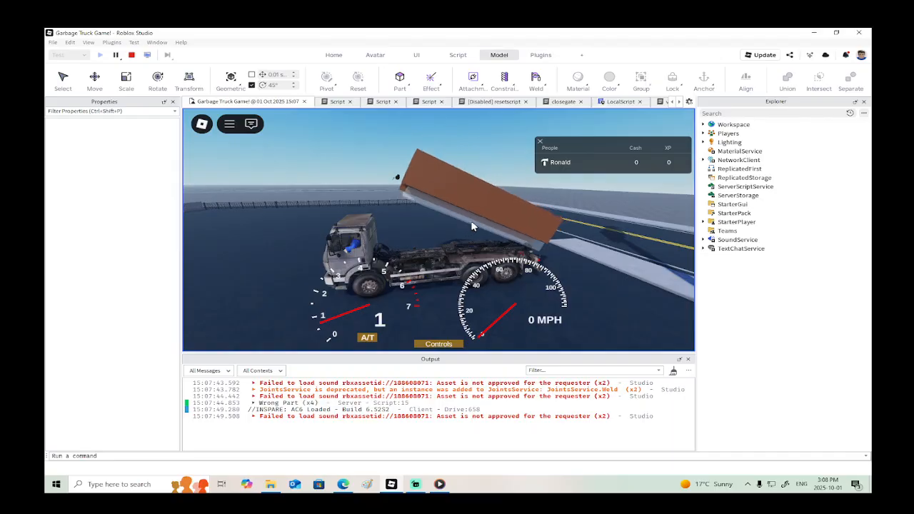
{"action": "scroll", "coordinate": [472, 226], "scroll_direction": "up", "scroll_amount": 5}
{"action": "scroll", "coordinate": [471, 227], "scroll_direction": "down", "scroll_amount": 5}
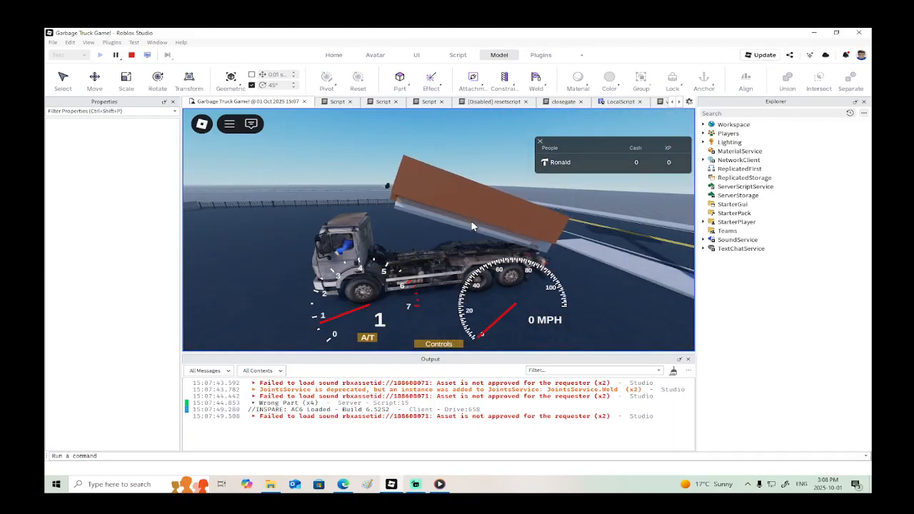
{"action": "scroll", "coordinate": [471, 226], "scroll_direction": "up", "scroll_amount": 3}
{"action": "scroll", "coordinate": [472, 227], "scroll_direction": "down", "scroll_amount": 3}
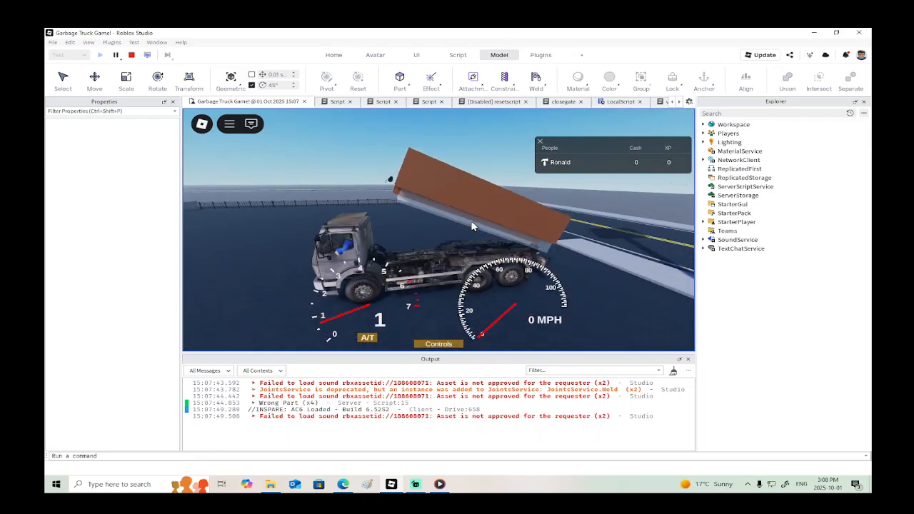
{"action": "scroll", "coordinate": [471, 220], "scroll_direction": "up", "scroll_amount": 4}
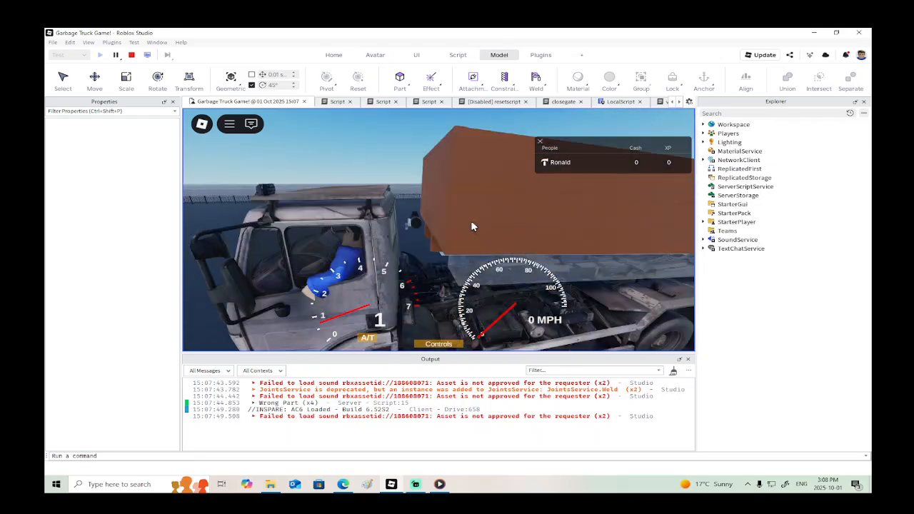
{"action": "left_click", "coordinate": [132, 56]}
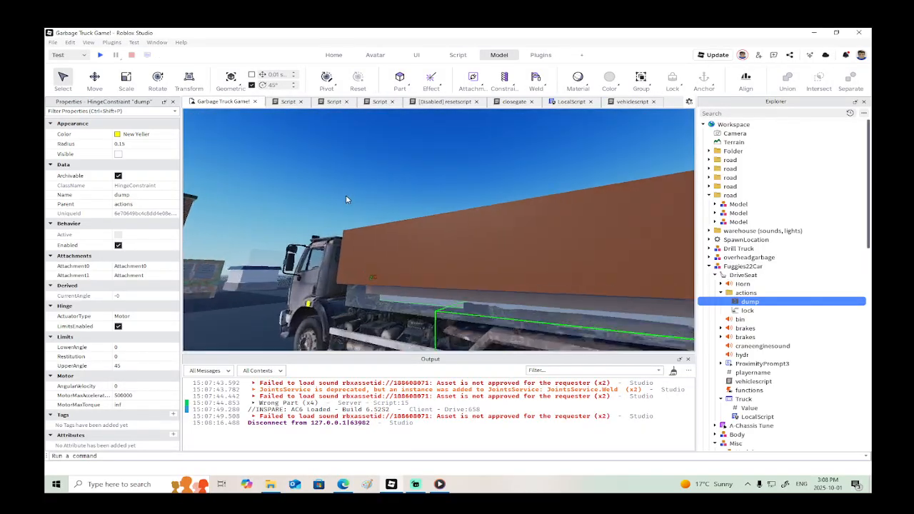
Step: Shorten both container side walls from the cab end to about 17.5 studs long
{"action": "left_click", "coordinate": [345, 198]}
{"action": "right_click", "coordinate": [345, 198]}
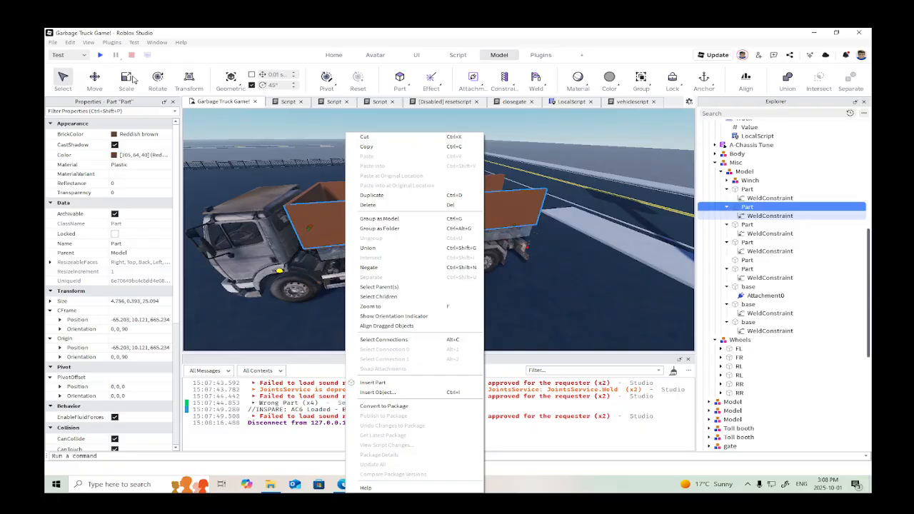
{"action": "left_click", "coordinate": [124, 80]}
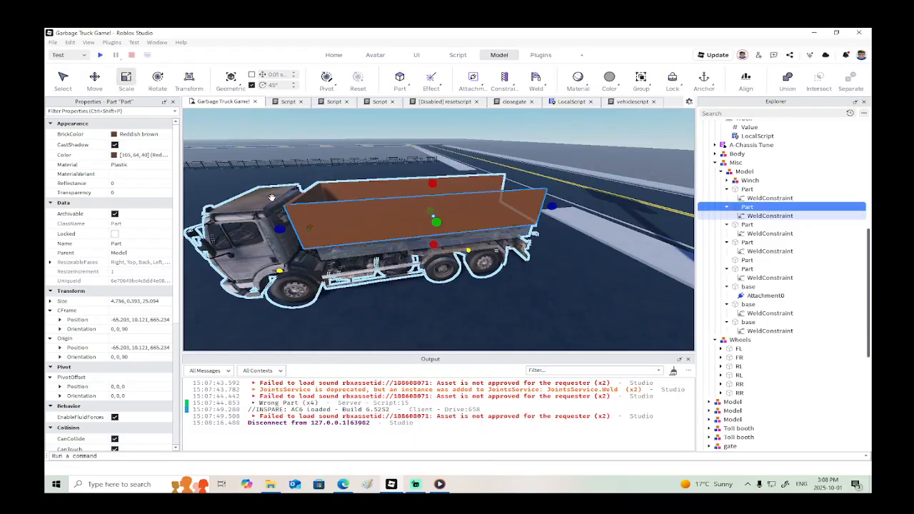
{"action": "left_click_drag", "start_coordinate": [279, 230], "coordinate": [369, 224]}
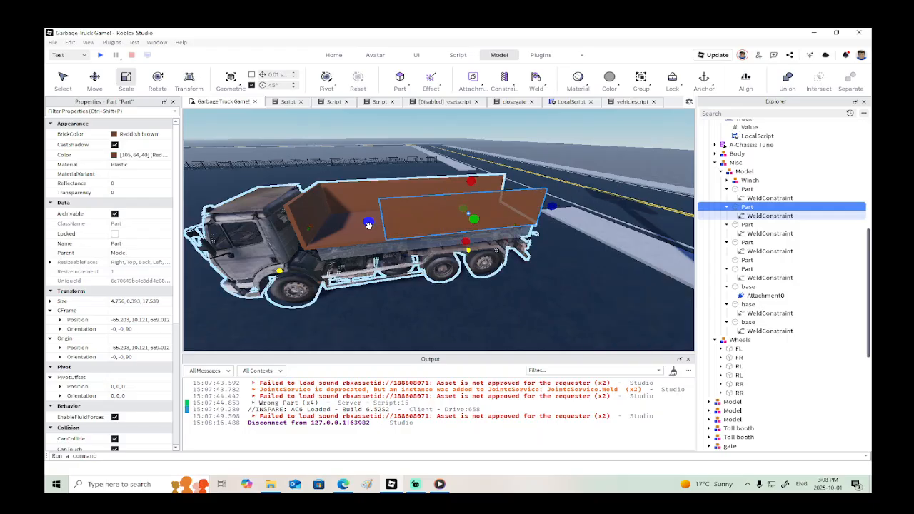
{"action": "left_click", "coordinate": [349, 193]}
{"action": "left_click_drag", "start_coordinate": [310, 202], "coordinate": [365, 199]}
Step: Duplicate one shortened side wall, resize the copy to about 7.7 studs to fill the gap behind the cab, and disable its CanCollide
{"action": "left_click", "coordinate": [412, 219], "text": "alt"}
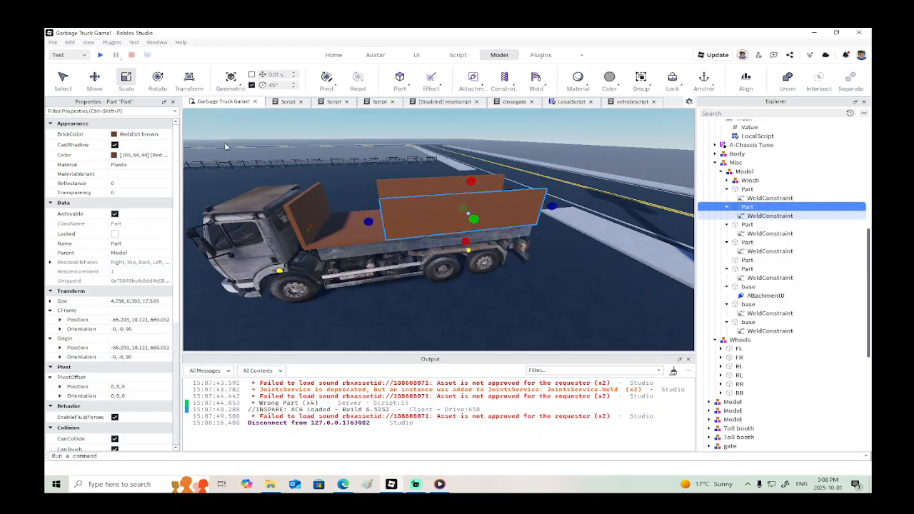
{"action": "left_click", "coordinate": [96, 80]}
{"action": "right_click", "coordinate": [420, 223]}
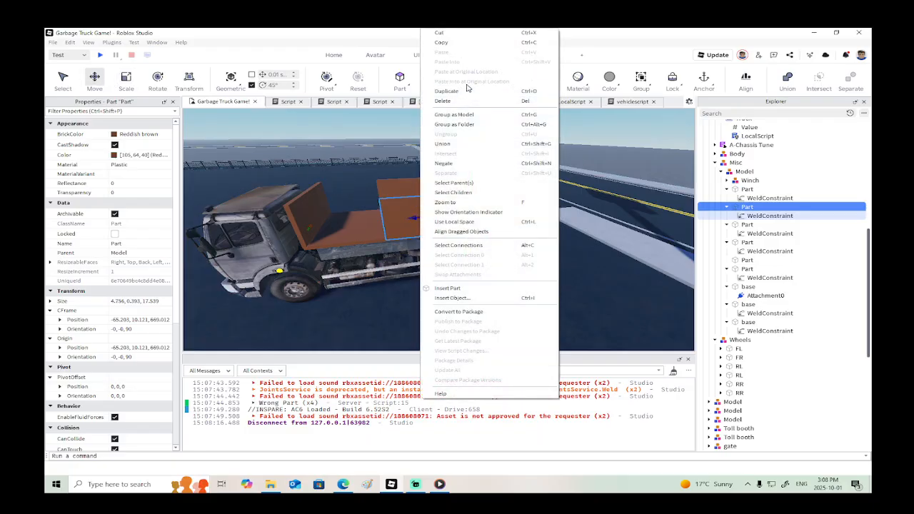
{"action": "left_click", "coordinate": [464, 90]}
{"action": "left_click", "coordinate": [125, 80]}
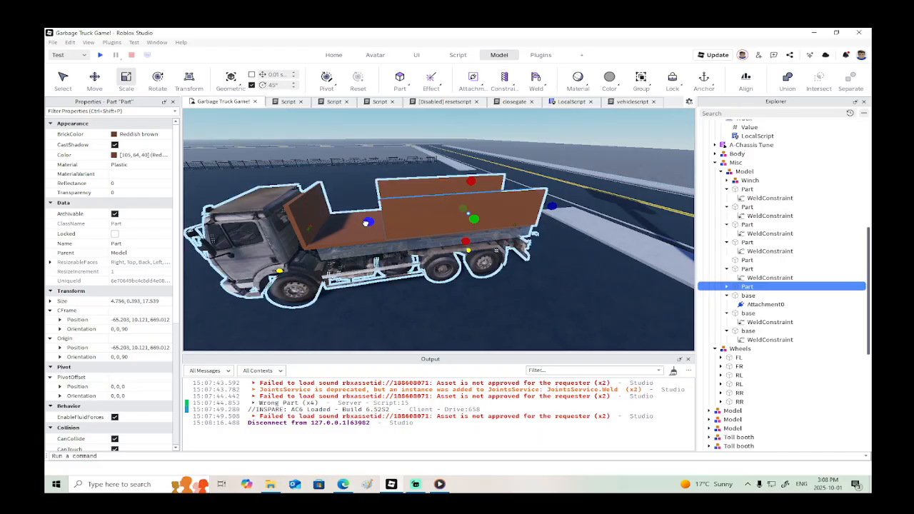
{"action": "left_click_drag", "start_coordinate": [366, 215], "coordinate": [278, 230]}
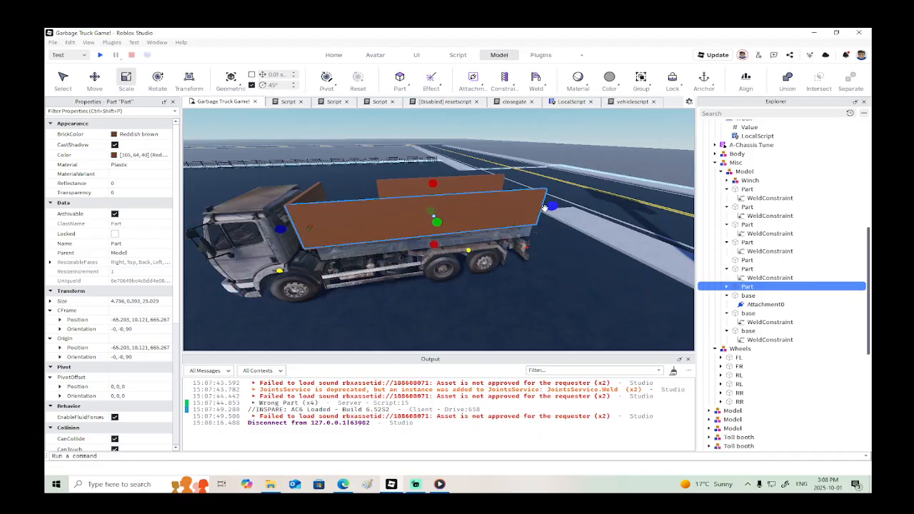
{"action": "left_click_drag", "start_coordinate": [547, 208], "coordinate": [395, 213]}
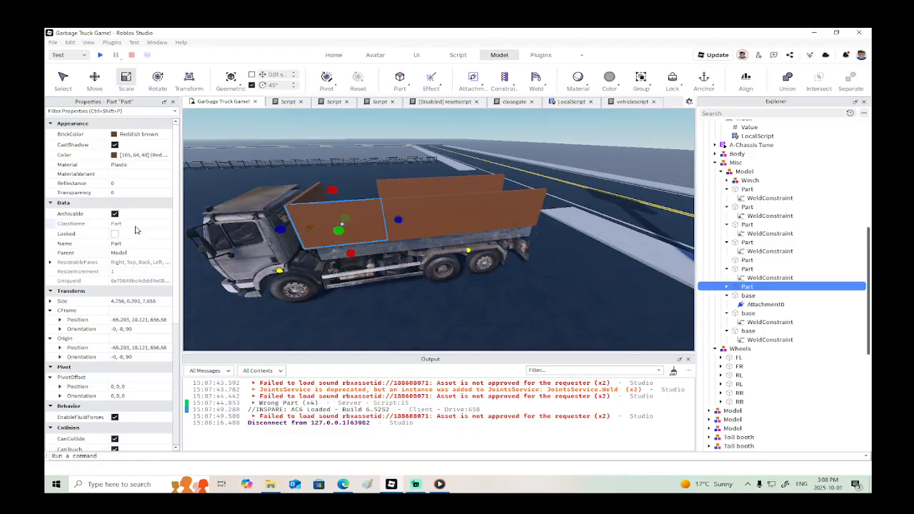
{"action": "scroll", "coordinate": [114, 343], "scroll_direction": "down", "scroll_amount": 3}
{"action": "left_click", "coordinate": [115, 352]}
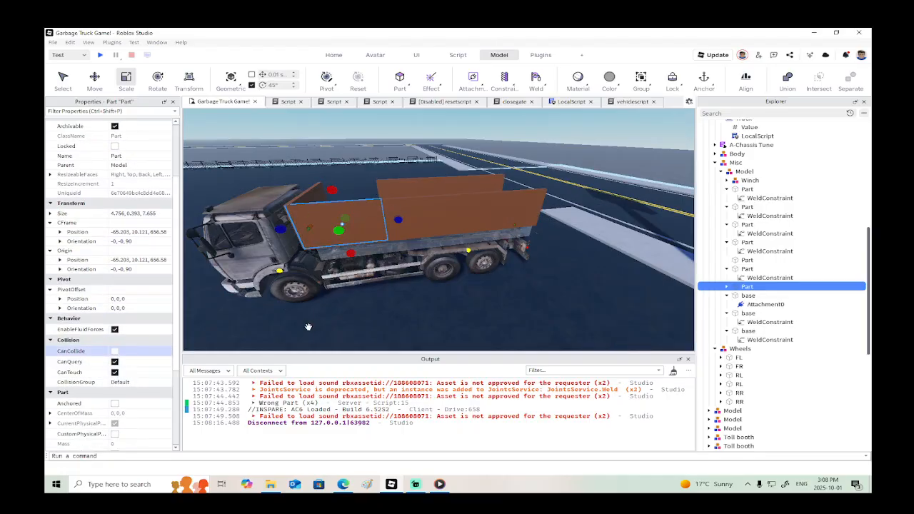
Step: Duplicate the non-colliding front wall piece and move the copy about 8.9 studs across to fill the gap in the opposite side wall
{"action": "key", "text": "w"}
{"action": "right_click_drag", "start_coordinate": [314, 323], "coordinate": [320, 320]}
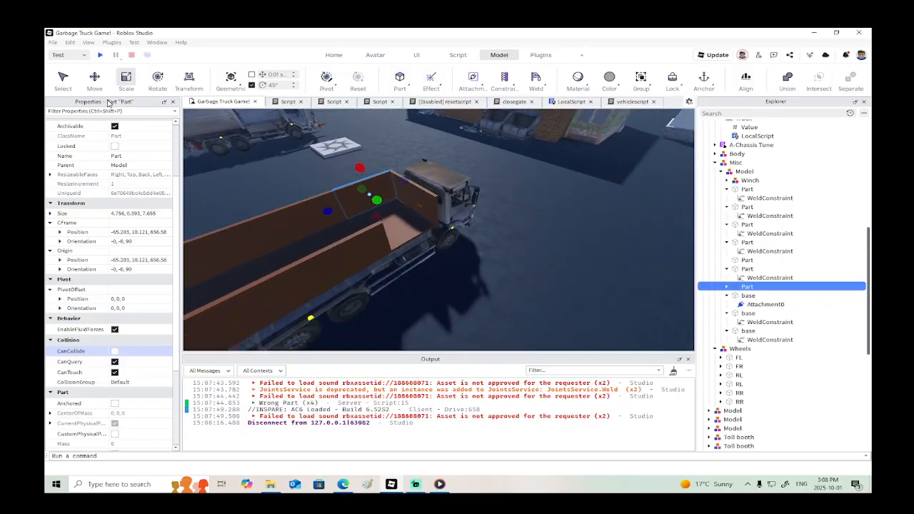
{"action": "left_click", "coordinate": [100, 79]}
{"action": "right_click", "coordinate": [397, 219]}
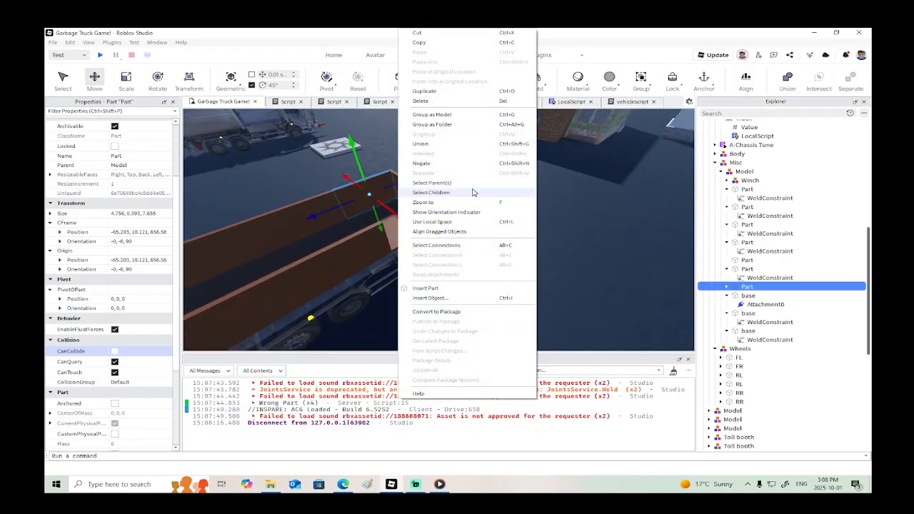
{"action": "left_click", "coordinate": [443, 92]}
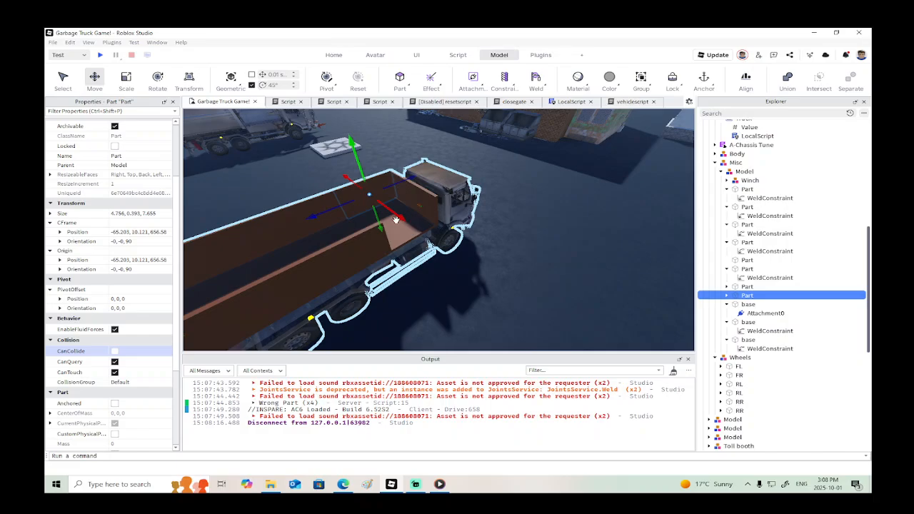
{"action": "left_click_drag", "start_coordinate": [400, 217], "coordinate": [447, 254]}
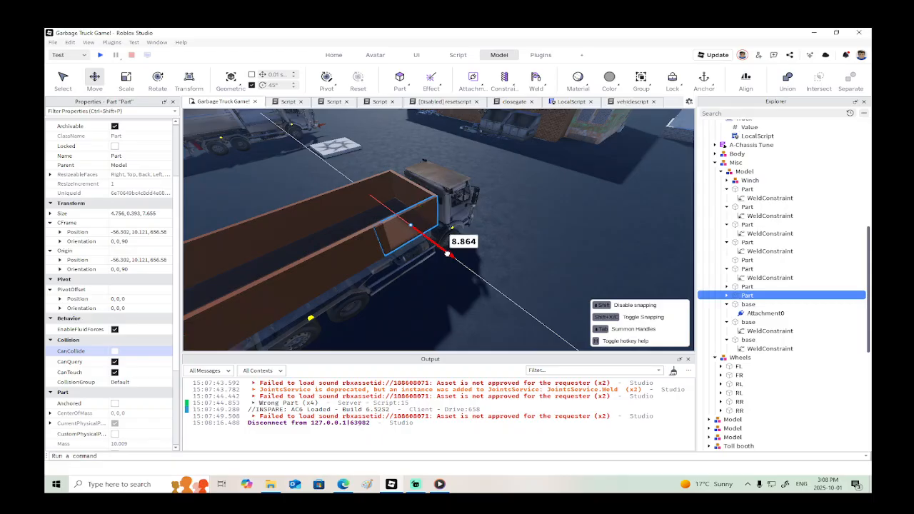
{"action": "left_click_drag", "start_coordinate": [447, 254], "coordinate": [448, 253]}
{"action": "right_click_drag", "start_coordinate": [448, 252], "coordinate": [448, 253]}
Step: Shorten the container floor from the cab end to about 18.9 studs long
{"action": "left_click", "coordinate": [478, 287]}
{"action": "right_click_drag", "start_coordinate": [478, 286], "coordinate": [479, 287]}
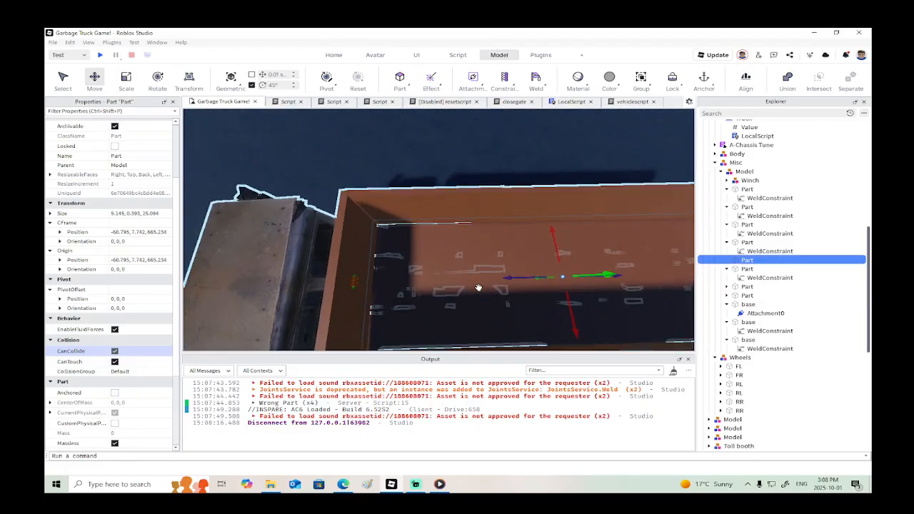
{"action": "scroll", "coordinate": [478, 288], "scroll_direction": "down", "scroll_amount": 2}
{"action": "left_click", "coordinate": [125, 79]}
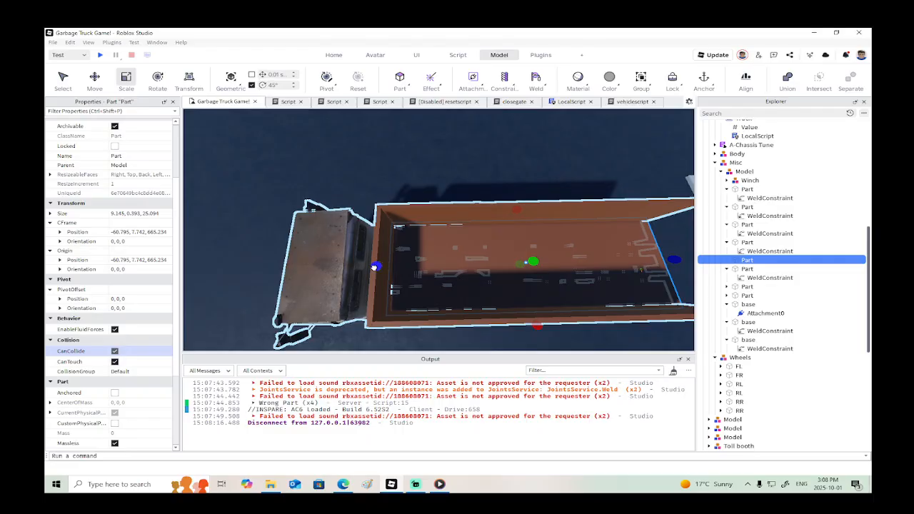
{"action": "left_click_drag", "start_coordinate": [374, 267], "coordinate": [443, 265]}
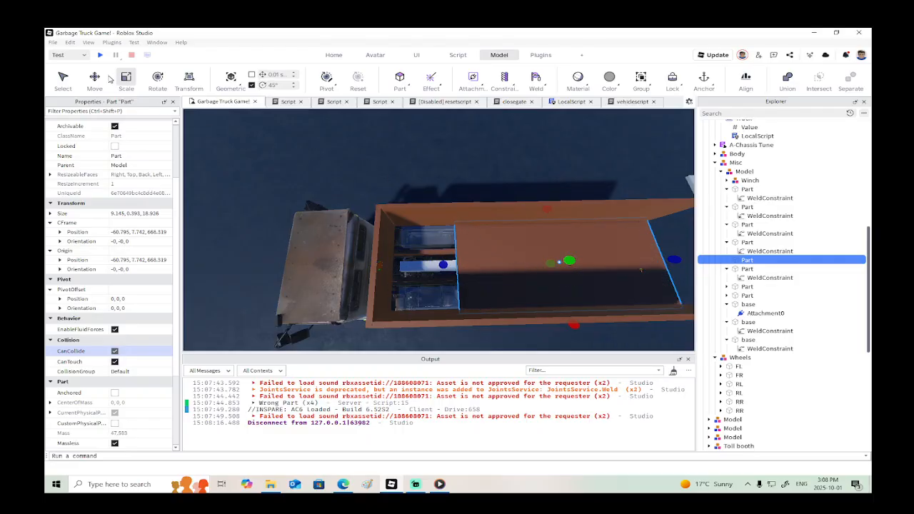
Step: Duplicate the shortened floor, move the copy about 6.1 studs toward the cab, and weld it to the adjoining front wall piece
{"action": "left_click", "coordinate": [94, 79]}
{"action": "right_click", "coordinate": [508, 264]}
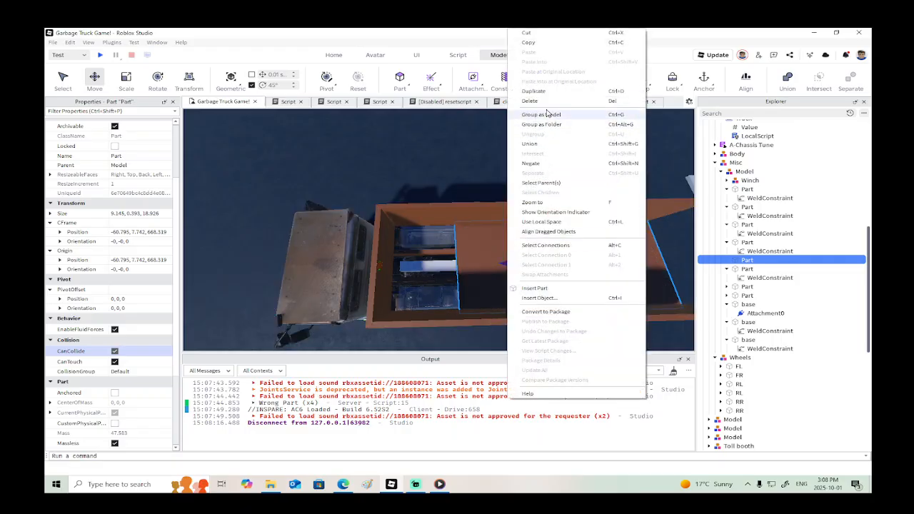
{"action": "left_click", "coordinate": [533, 91]}
{"action": "left_click_drag", "start_coordinate": [512, 262], "coordinate": [444, 266]}
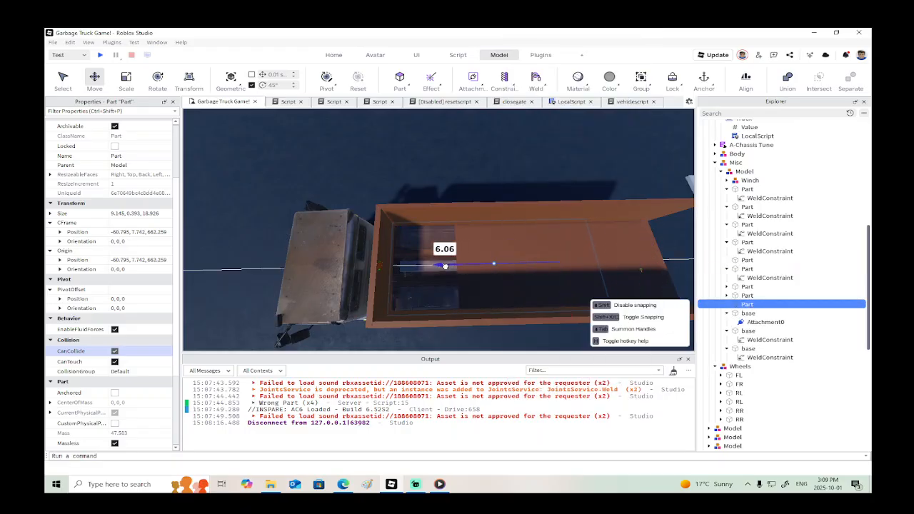
{"action": "left_click", "coordinate": [537, 81]}
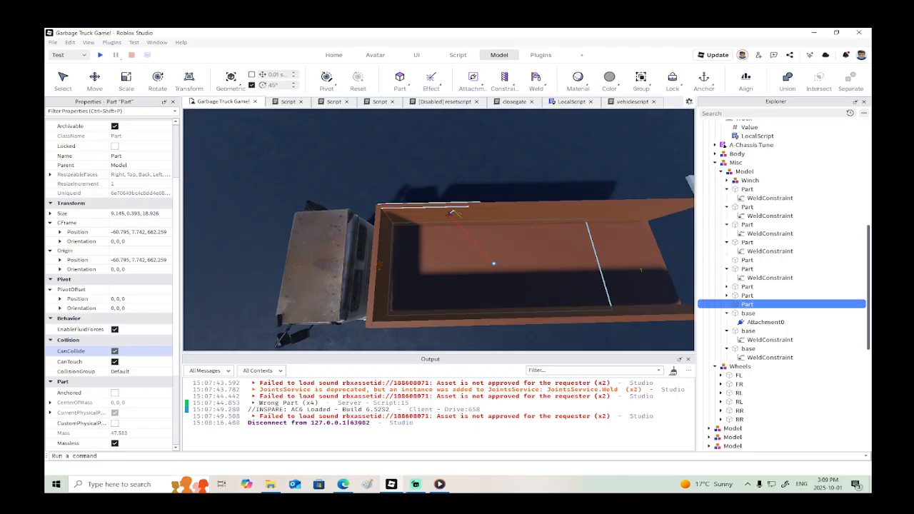
{"action": "left_click", "coordinate": [452, 213]}
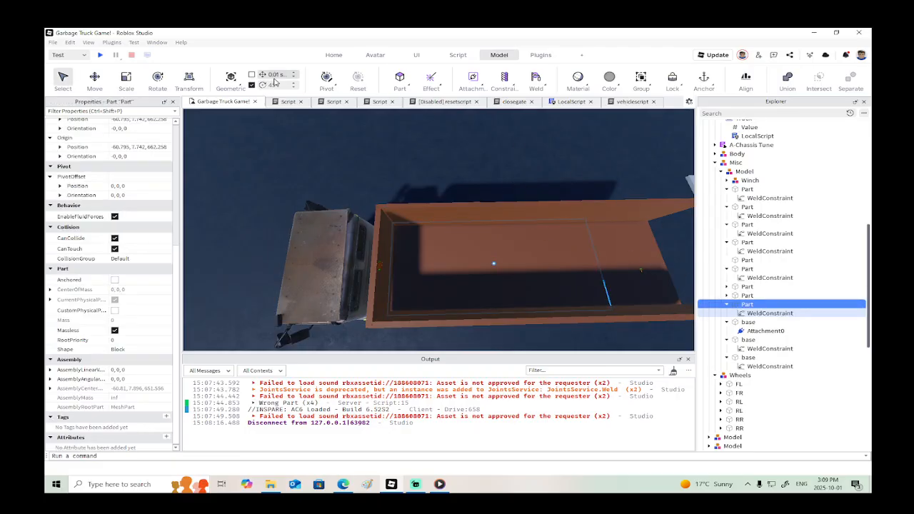
Step: Shorten the duplicated floor from its rear end so it covers only the front gap, and disable its CanCollide
{"action": "left_click", "coordinate": [123, 79]}
{"action": "left_click_drag", "start_coordinate": [614, 260], "coordinate": [474, 264]}
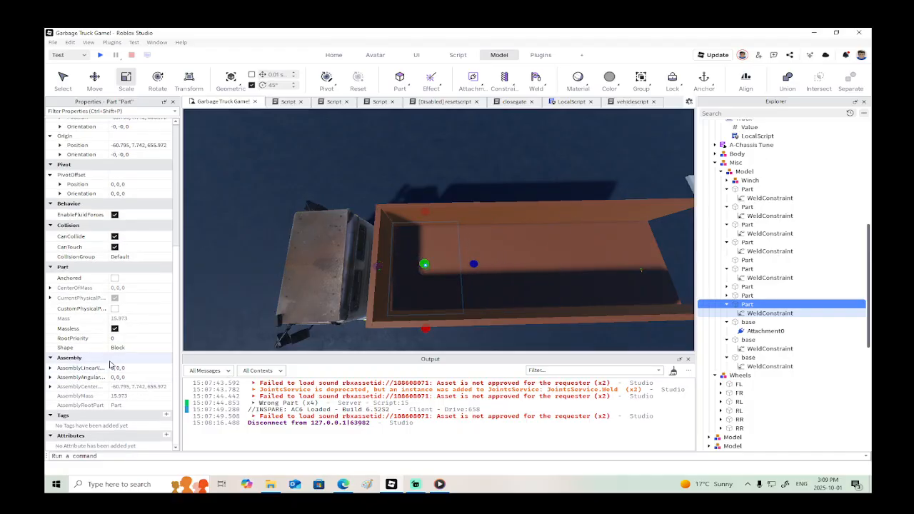
{"action": "left_click", "coordinate": [114, 236]}
{"action": "left_click", "coordinate": [410, 211]}
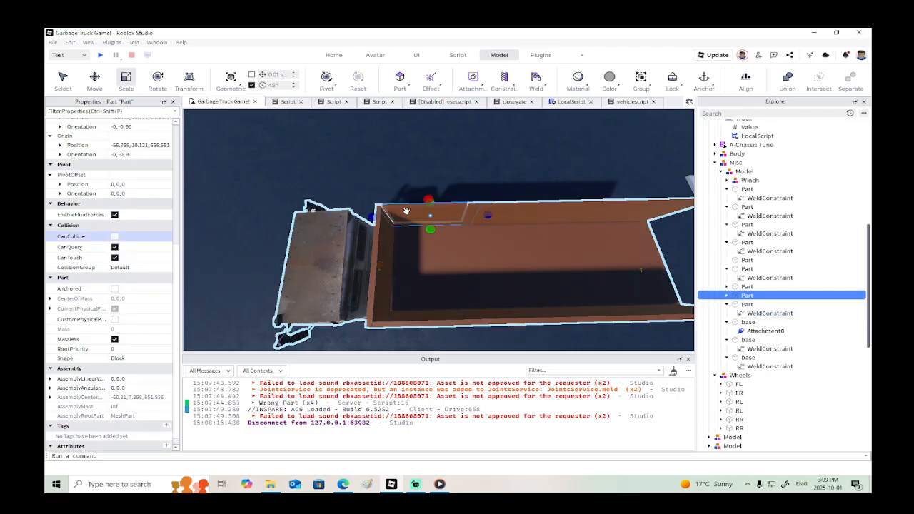
Step: Start a playtest, walk the character to the truck, and take the driver seat
{"action": "left_click", "coordinate": [99, 55]}
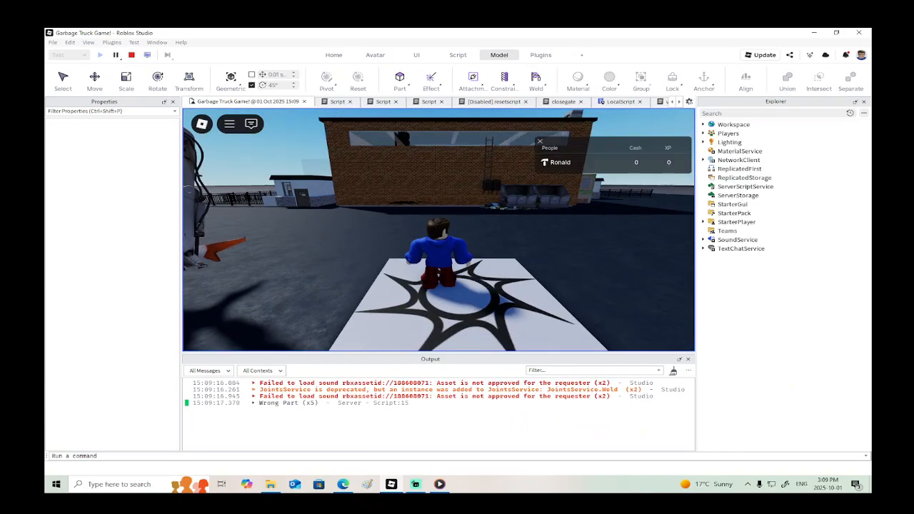
{"action": "key", "text": "w"}
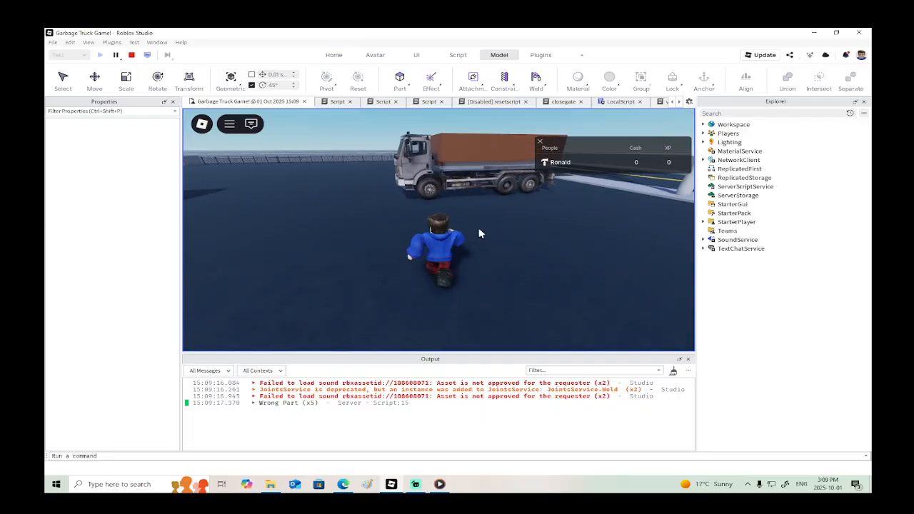
{"action": "key", "text": "e"}
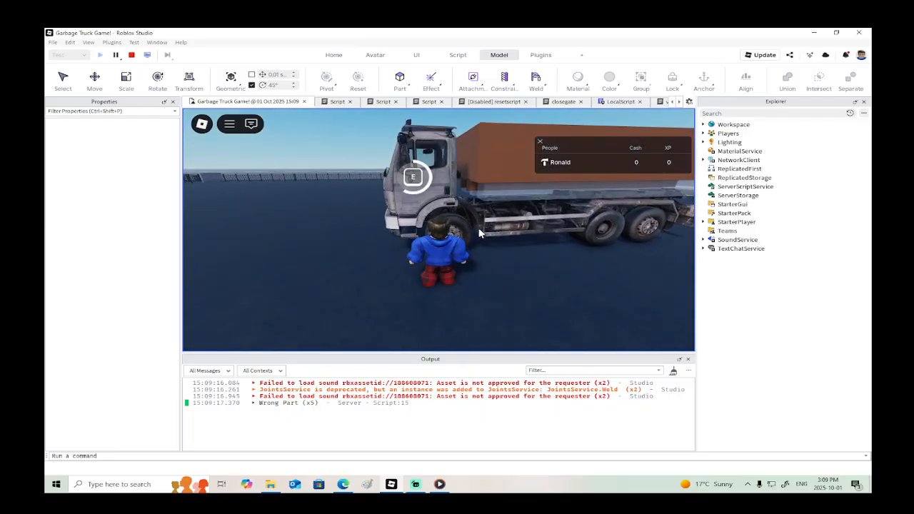
{"action": "right_click_drag", "start_coordinate": [478, 248], "coordinate": [482, 240]}
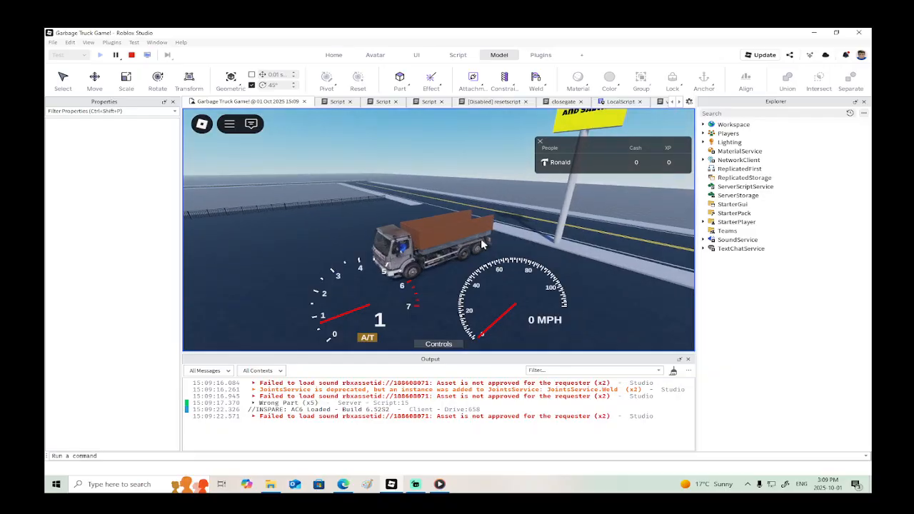
Step: Raise the container in the playtest, examine its tilting from outside and inside the cab, and stop the test
{"action": "key", "text": "r"}
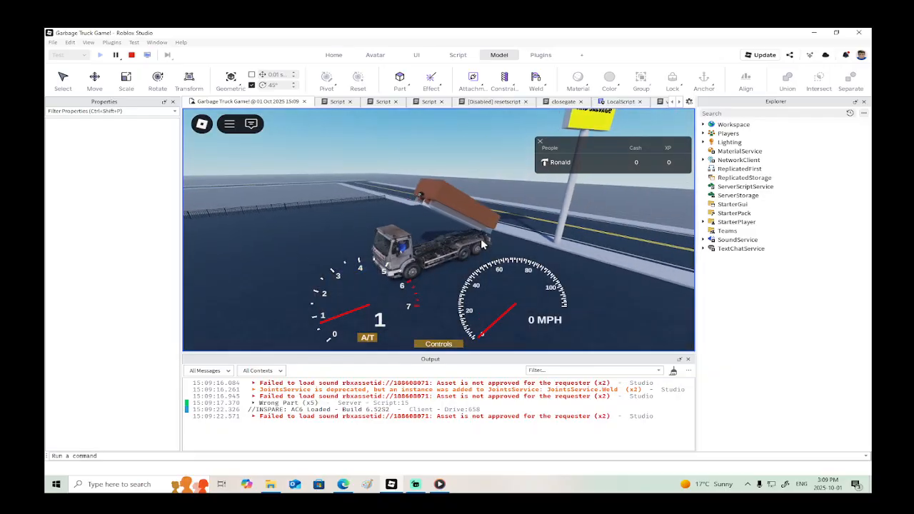
{"action": "scroll", "coordinate": [480, 239], "scroll_direction": "up", "scroll_amount": 3}
{"action": "right_click_drag", "start_coordinate": [481, 238], "coordinate": [481, 239]}
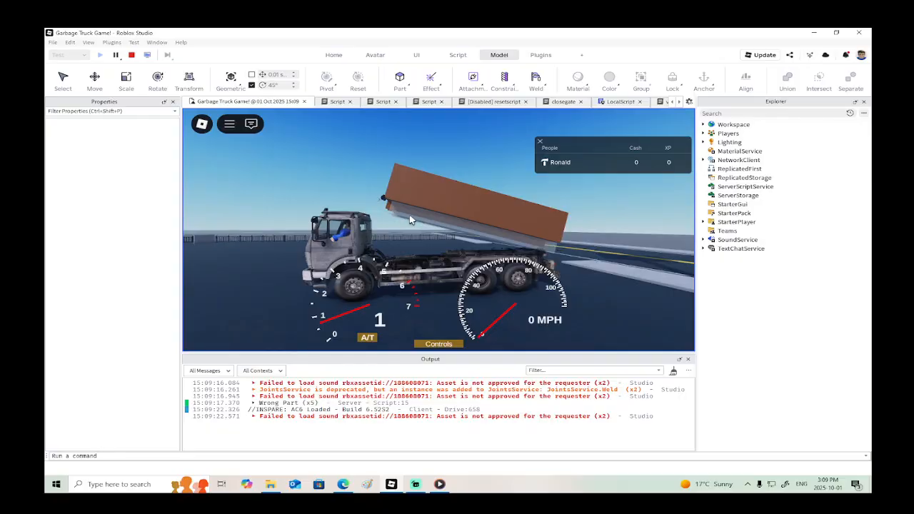
{"action": "right_click_drag", "start_coordinate": [397, 215], "coordinate": [397, 215]}
{"action": "scroll", "coordinate": [397, 215], "scroll_direction": "up", "scroll_amount": 6}
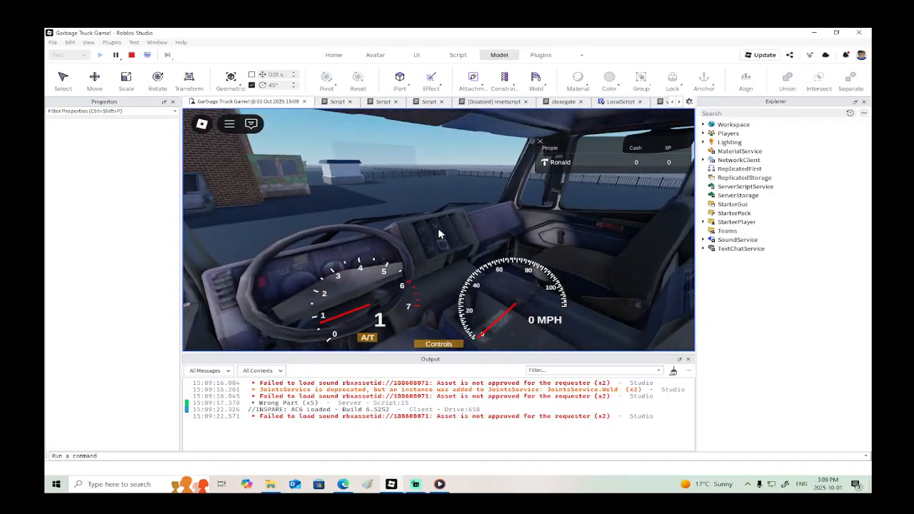
{"action": "scroll", "coordinate": [439, 229], "scroll_direction": "down", "scroll_amount": 5}
{"action": "right_click_drag", "start_coordinate": [438, 229], "coordinate": [440, 233]}
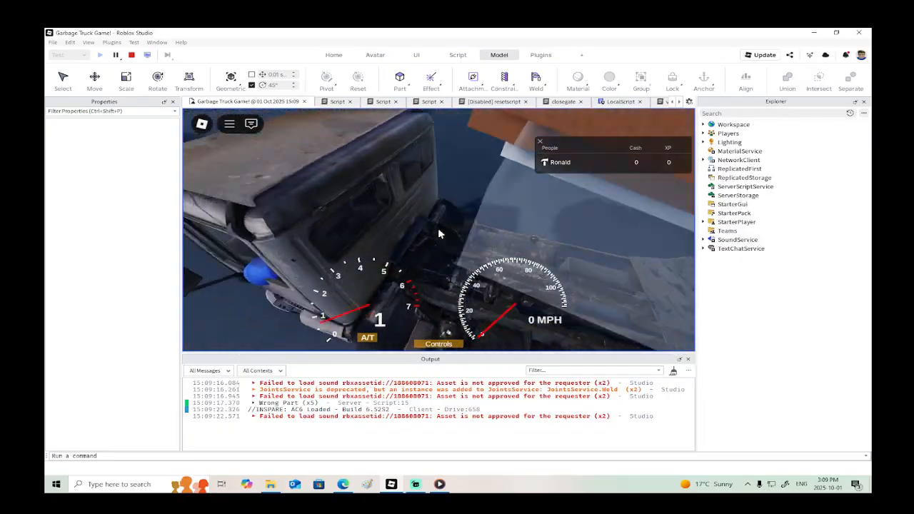
{"action": "scroll", "coordinate": [439, 234], "scroll_direction": "down", "scroll_amount": 5}
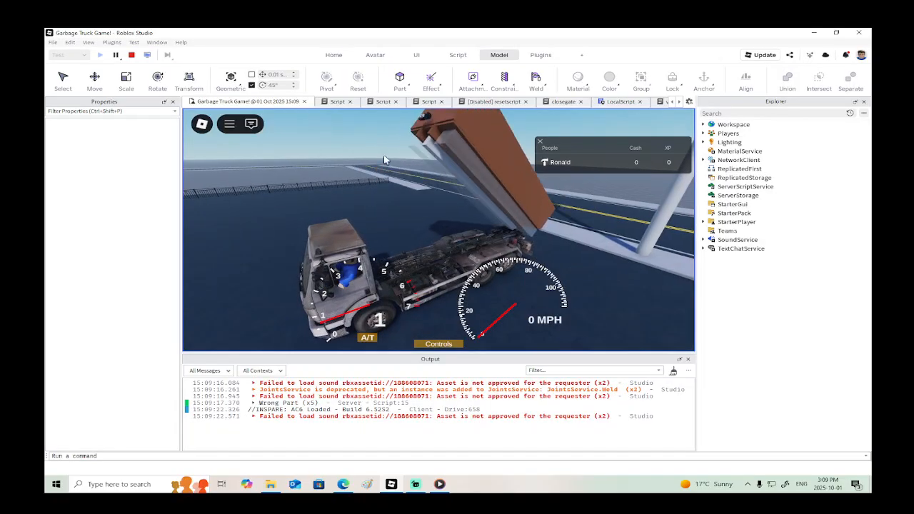
{"action": "left_click", "coordinate": [132, 55]}
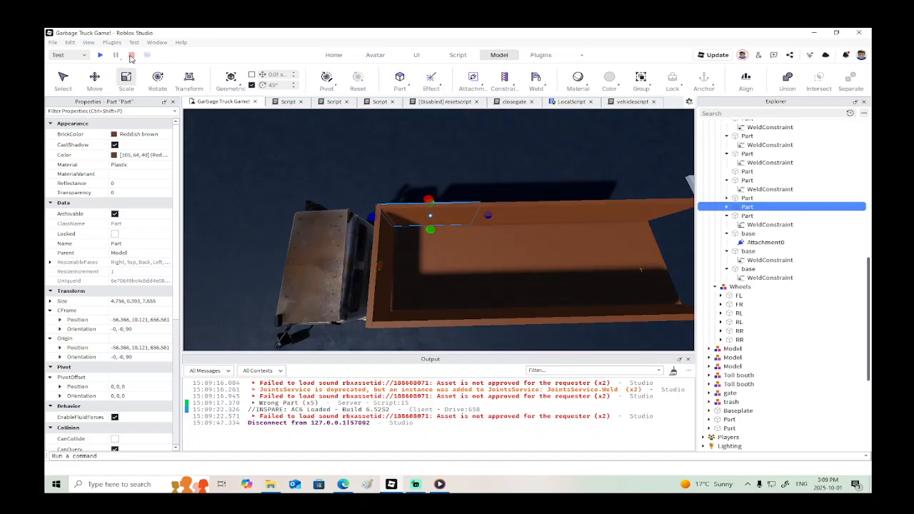
Step: Select the lock weld in the DriveSeat's actions folder to check its connected parts
{"action": "right_click_drag", "start_coordinate": [427, 265], "coordinate": [429, 266]}
{"action": "scroll", "coordinate": [429, 265], "scroll_direction": "down", "scroll_amount": 3}
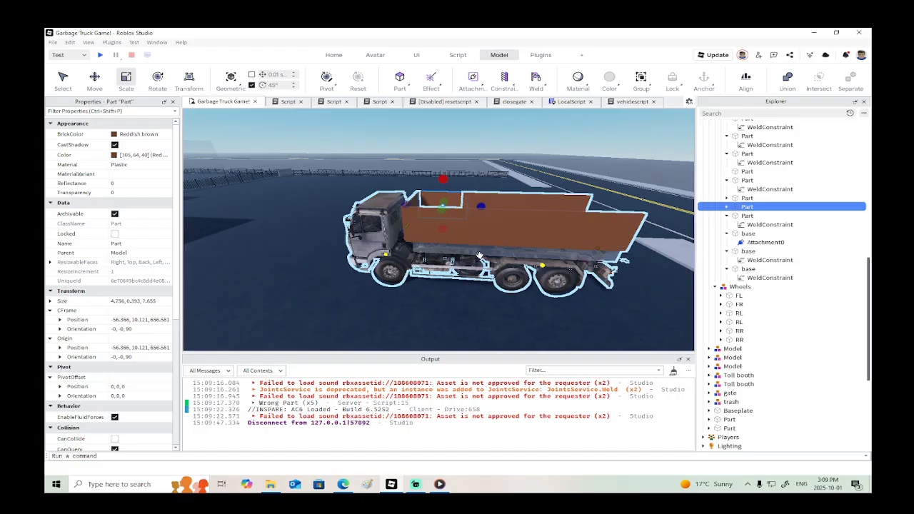
{"action": "scroll", "coordinate": [743, 253], "scroll_direction": "up", "scroll_amount": 8}
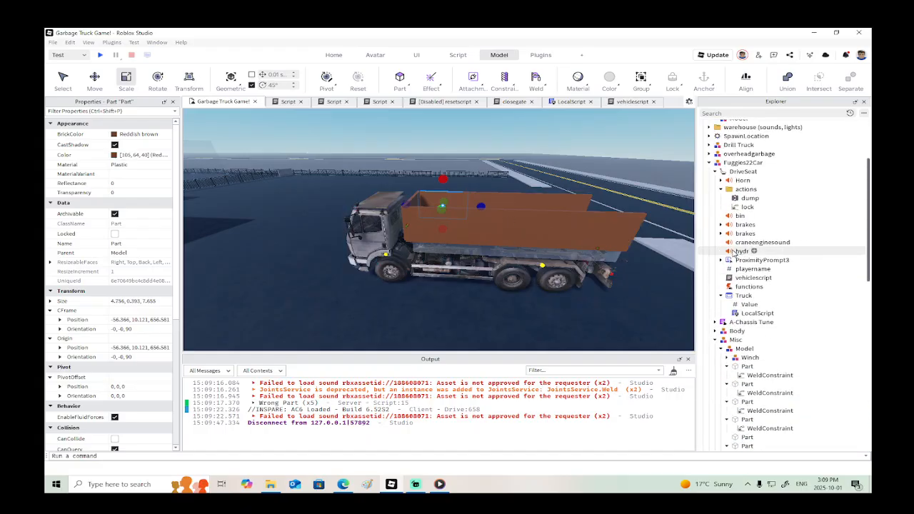
{"action": "left_click", "coordinate": [747, 207]}
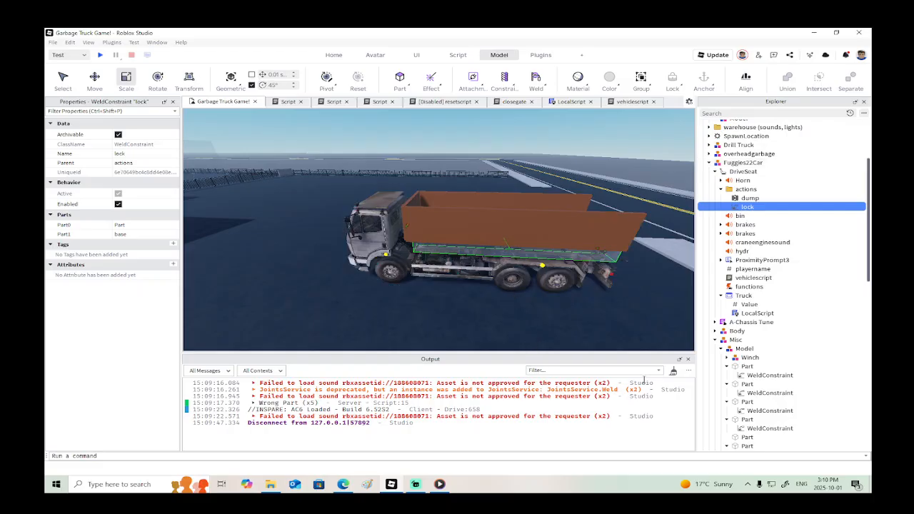
Step: Save the current changes to the place on Roblox
{"action": "left_click", "coordinate": [53, 43]}
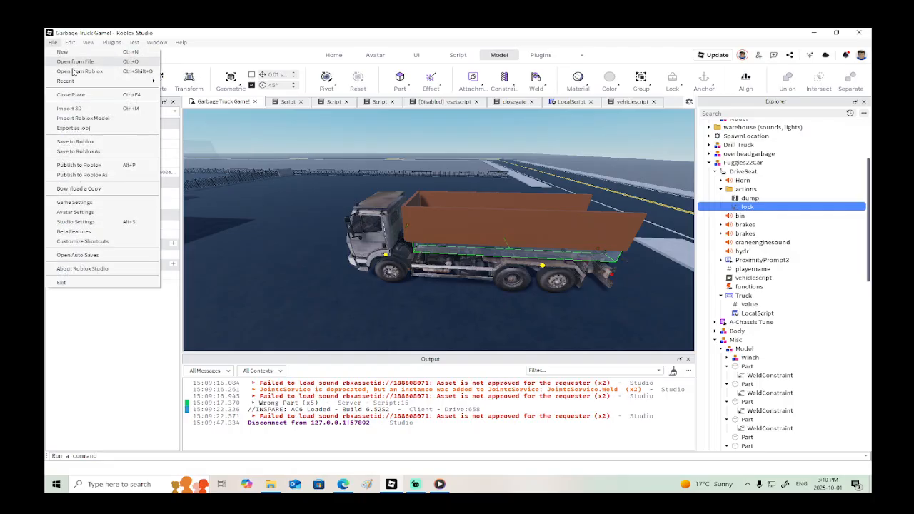
{"action": "left_click", "coordinate": [84, 143]}
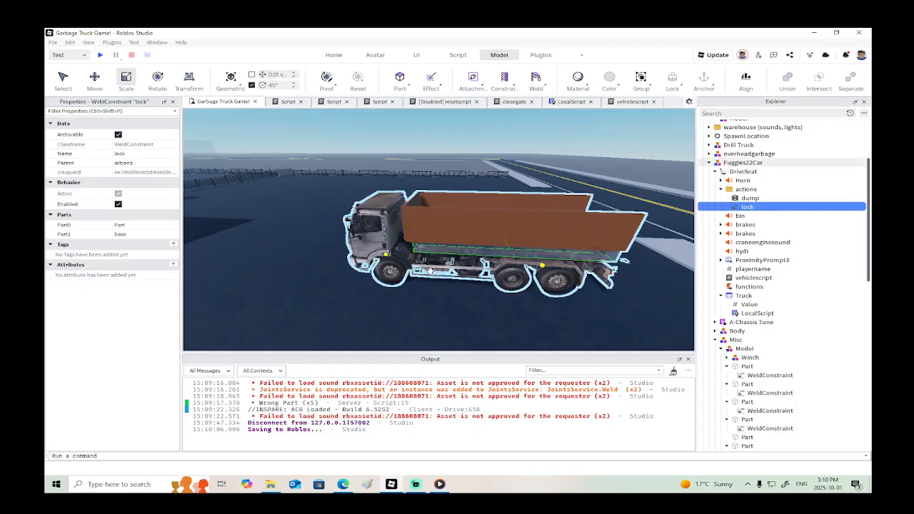
{"action": "scroll", "coordinate": [427, 291], "scroll_direction": "up", "scroll_amount": 5}
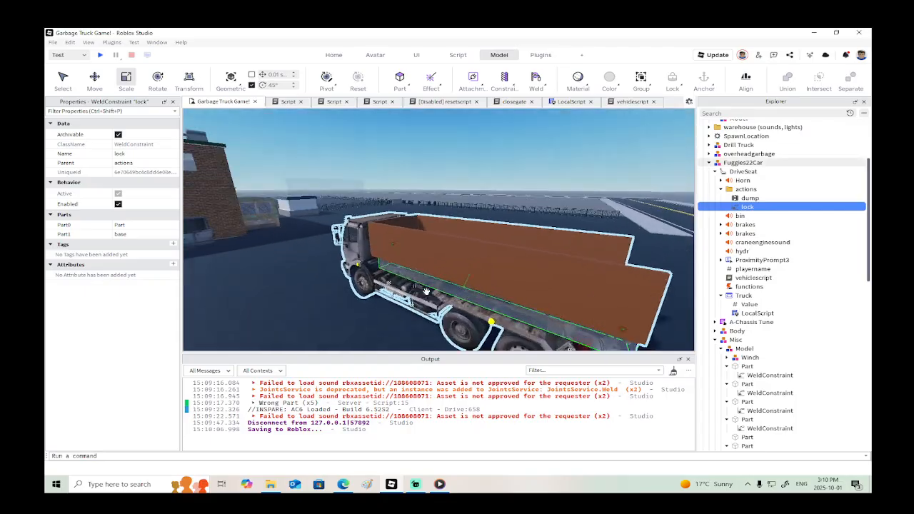
{"action": "right_click_drag", "start_coordinate": [426, 292], "coordinate": [426, 291]}
{"action": "middle_click_drag", "start_coordinate": [426, 291], "coordinate": [478, 271]}
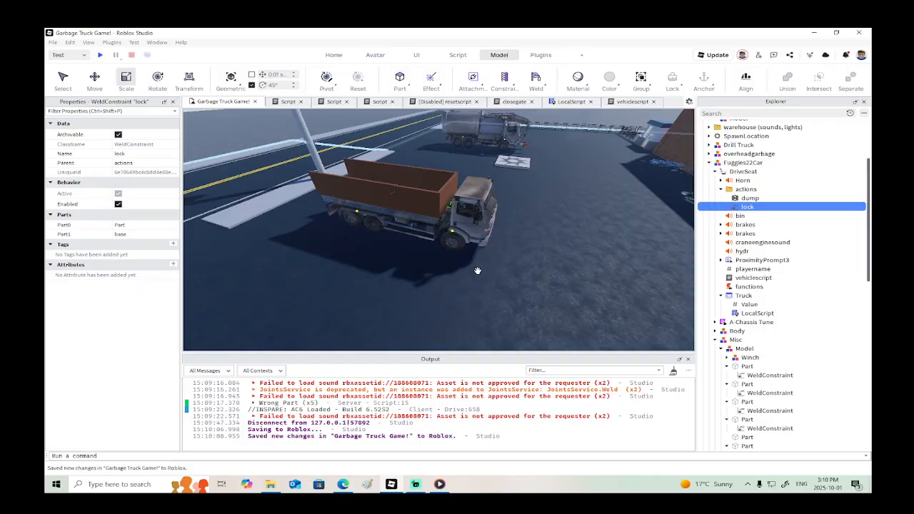
{"action": "right_click_drag", "start_coordinate": [543, 248], "coordinate": [543, 248]}
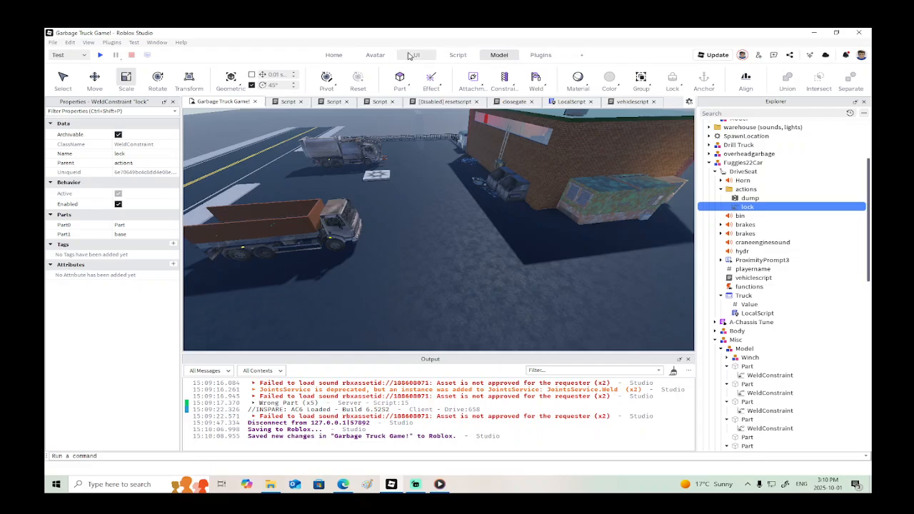
Step: Duplicate the truck's whole container model and move the copy about 46.7 studs along Z, ahead of the truck
{"action": "left_click", "coordinate": [321, 200]}
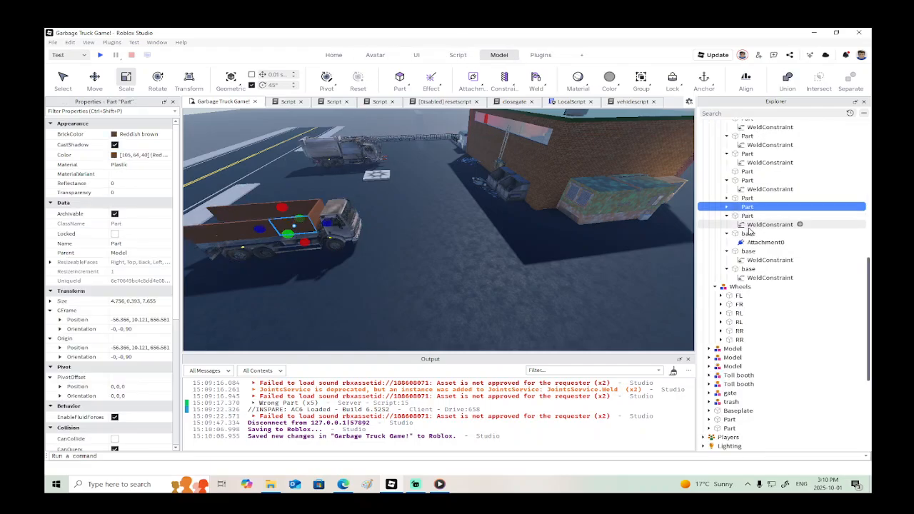
{"action": "left_click", "coordinate": [735, 252]}
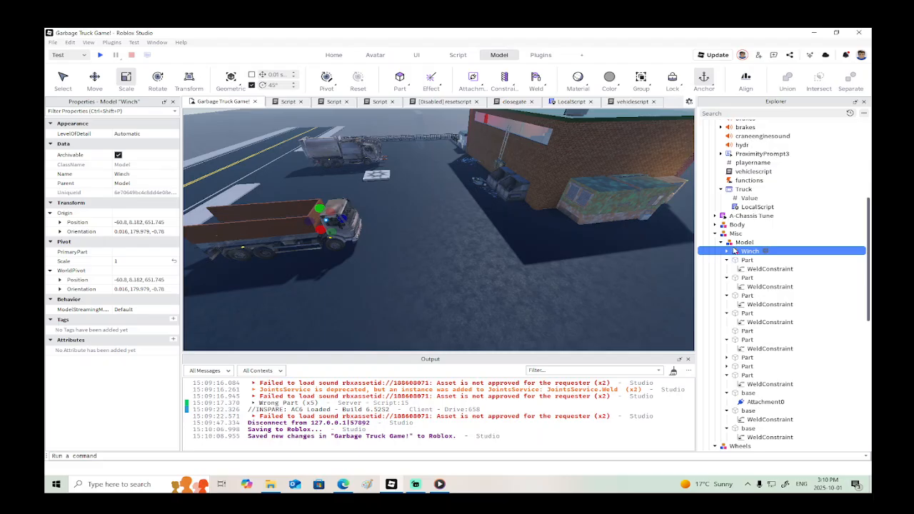
{"action": "left_click", "coordinate": [732, 243]}
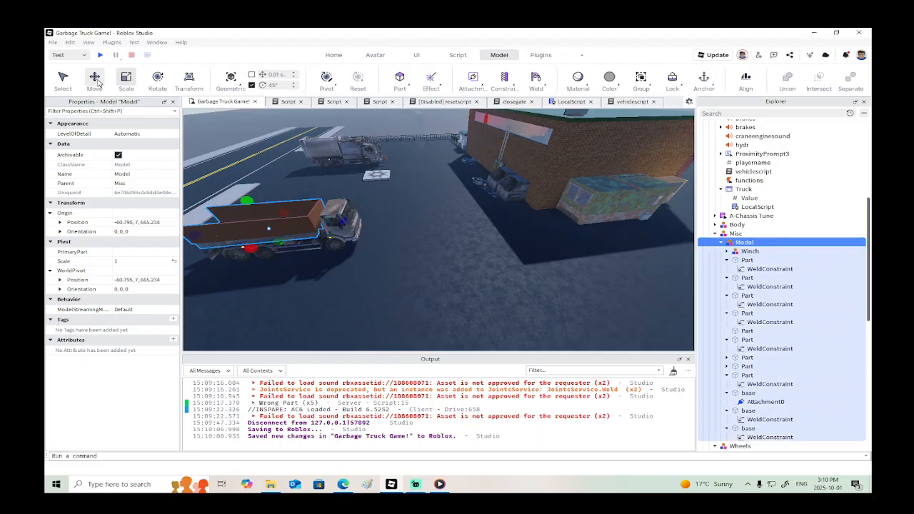
{"action": "left_click", "coordinate": [98, 82]}
{"action": "right_click", "coordinate": [322, 216]}
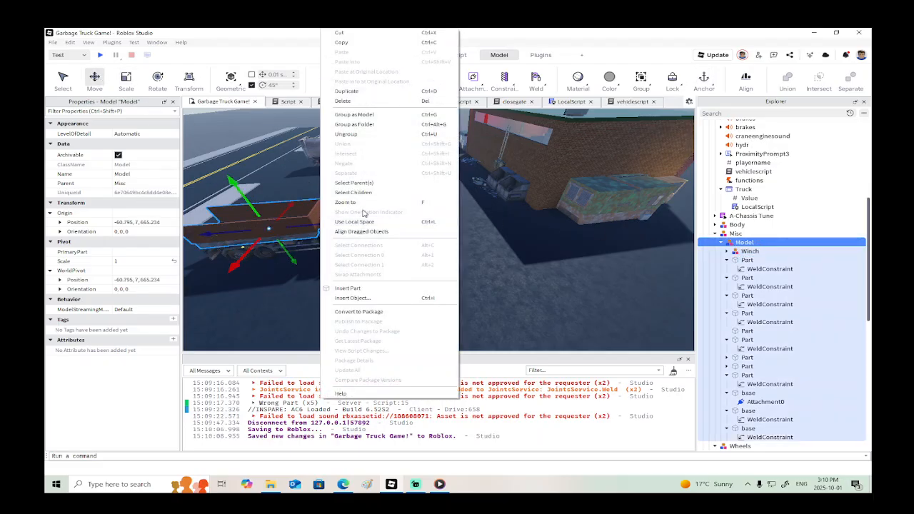
{"action": "left_click", "coordinate": [347, 91]}
{"action": "left_click_drag", "start_coordinate": [355, 226], "coordinate": [507, 223]}
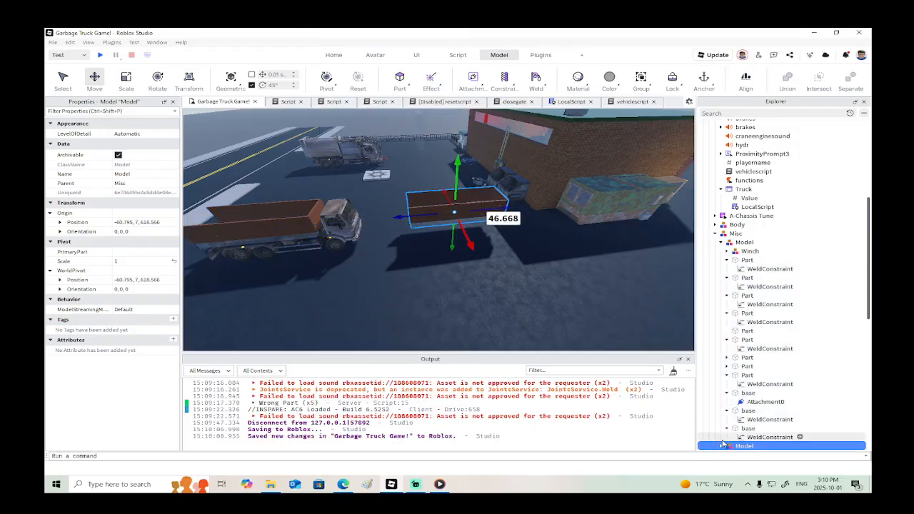
Step: Reparent the copied container model from the truck's Misc group to Workspace
{"action": "left_click_drag", "start_coordinate": [739, 450], "coordinate": [741, 299]}
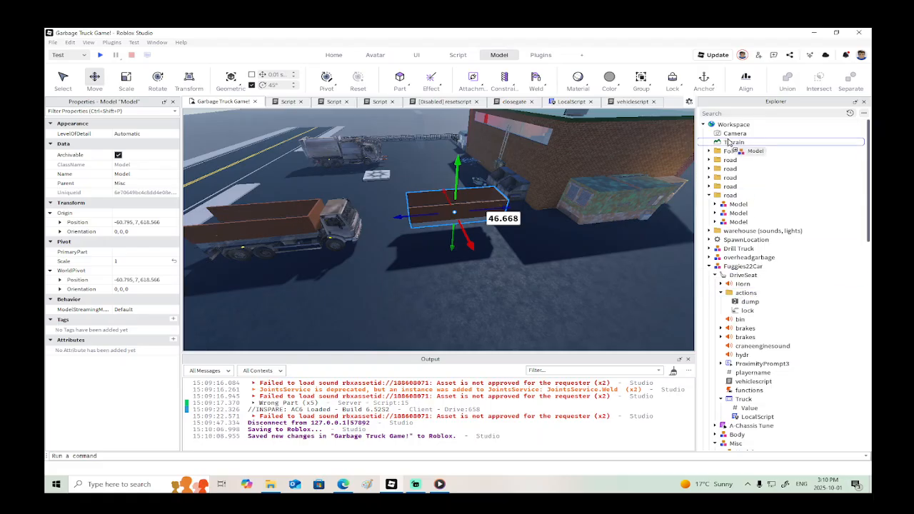
{"action": "left_click_drag", "start_coordinate": [731, 128], "coordinate": [732, 126]}
{"action": "key", "text": "a"}
{"action": "right_click_drag", "start_coordinate": [520, 256], "coordinate": [521, 262]}
{"action": "scroll", "coordinate": [804, 376], "scroll_direction": "down", "scroll_amount": 10}
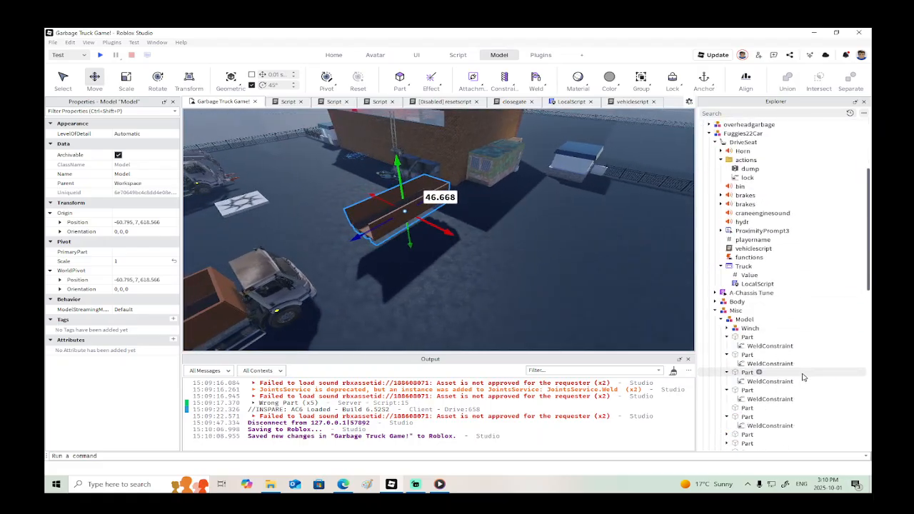
Step: Expand the copied container model in the hierarchy and move it about 40.4 studs sideways along X
{"action": "scroll", "coordinate": [769, 363], "scroll_direction": "down", "scroll_amount": 4}
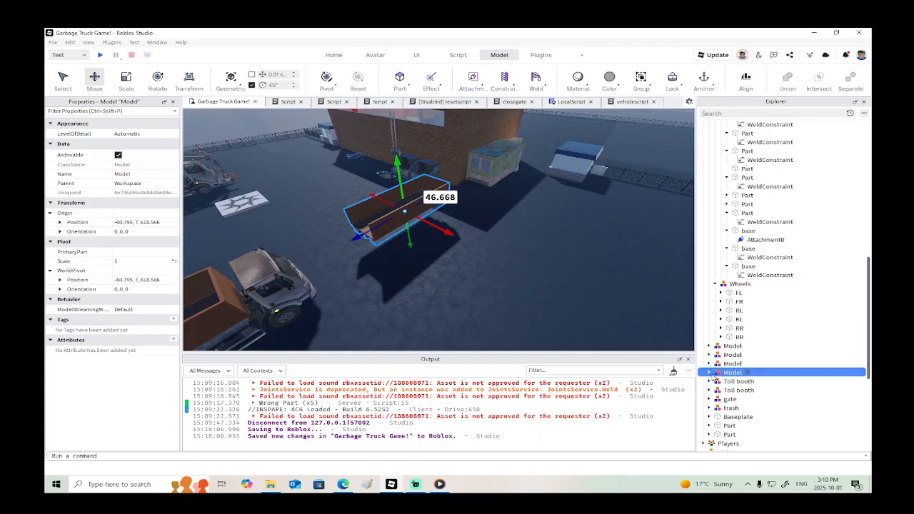
{"action": "left_click", "coordinate": [709, 373]}
{"action": "key", "text": "w"}
{"action": "right_click_drag", "start_coordinate": [517, 276], "coordinate": [517, 275]}
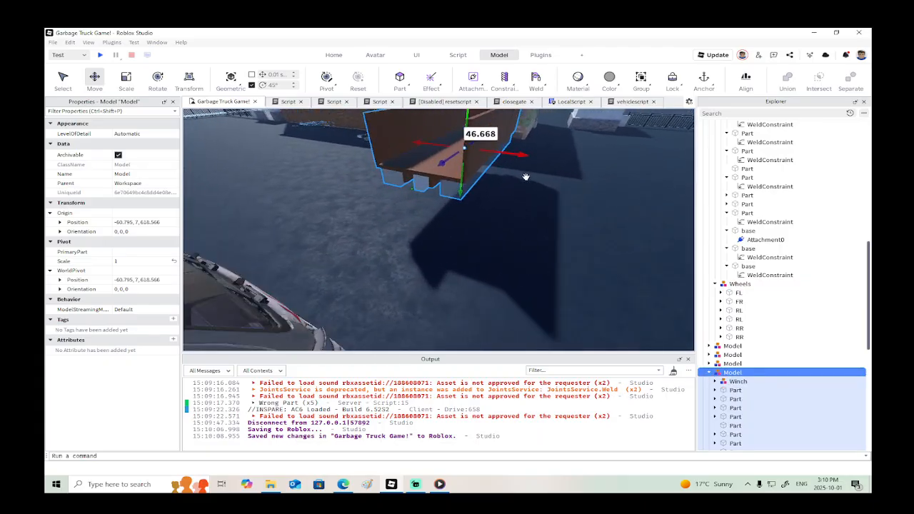
{"action": "left_click_drag", "start_coordinate": [527, 155], "coordinate": [632, 180]}
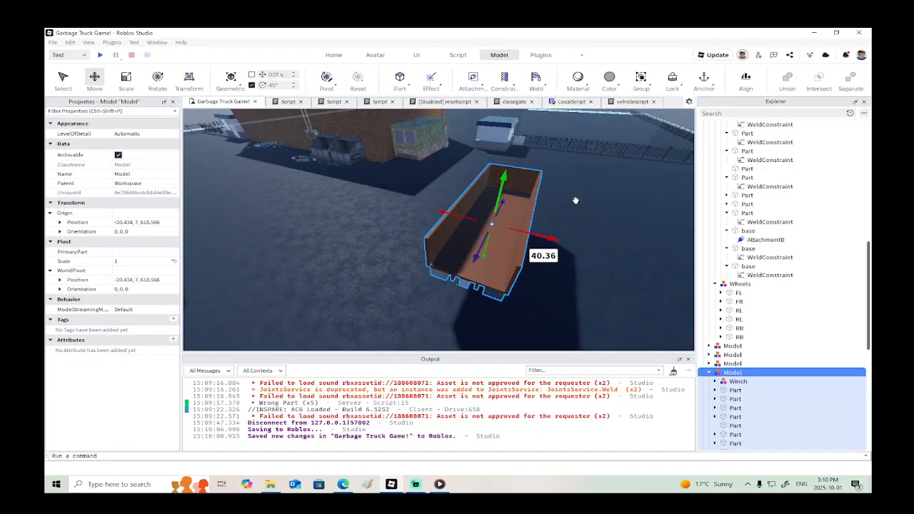
Step: Toggle the weld display to examine the copied container's welds, and toggle it back
{"action": "left_click", "coordinate": [91, 44]}
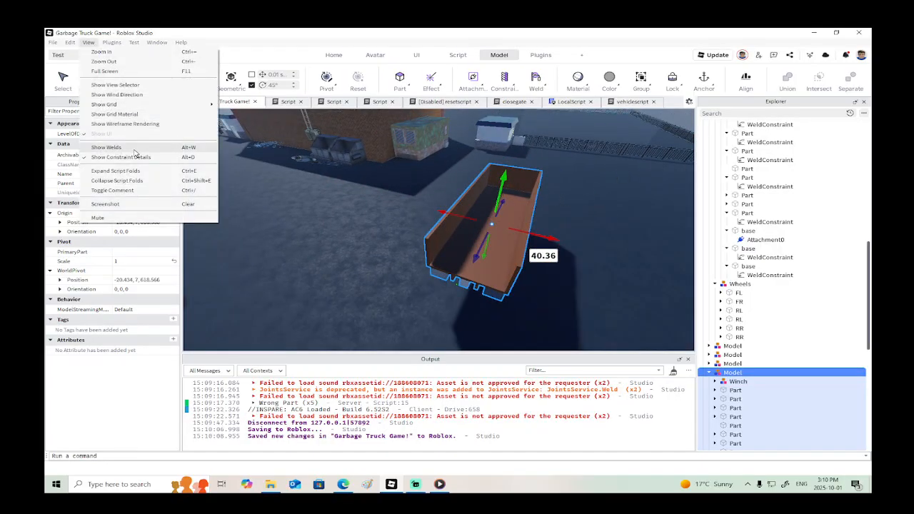
{"action": "left_click", "coordinate": [135, 149]}
{"action": "key", "text": "w"}
{"action": "right_click_drag", "start_coordinate": [436, 224], "coordinate": [435, 227]}
{"action": "key", "text": "a"}
{"action": "key", "text": "d"}
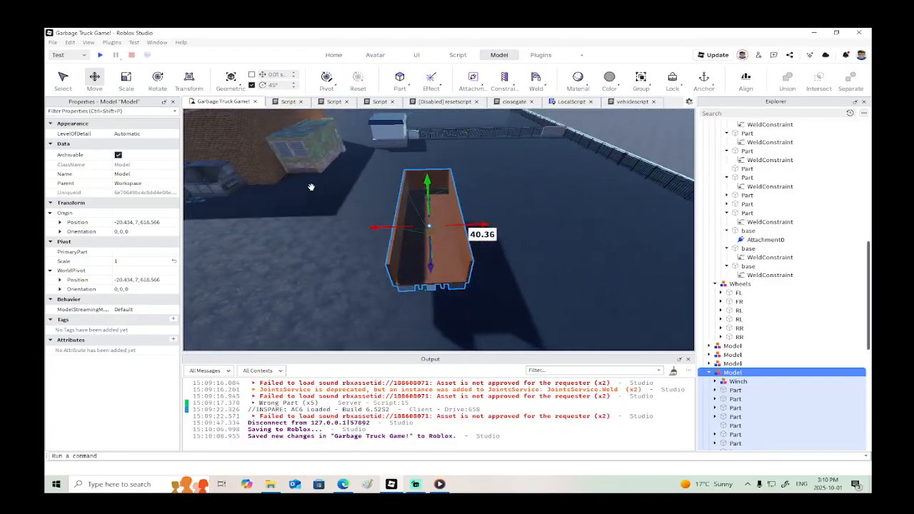
{"action": "left_click", "coordinate": [89, 43]}
{"action": "left_click", "coordinate": [121, 148]}
Step: Select all the copied container's parts and bases, excluding the Winch, and union them into one solid
{"action": "key", "text": "w"}
{"action": "right_click_drag", "start_coordinate": [381, 210], "coordinate": [382, 210]}
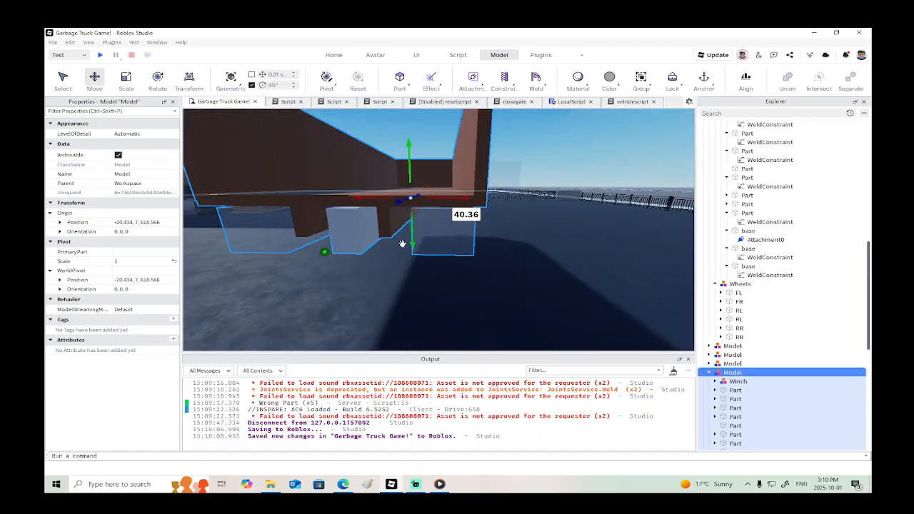
{"action": "left_click", "coordinate": [436, 243]}
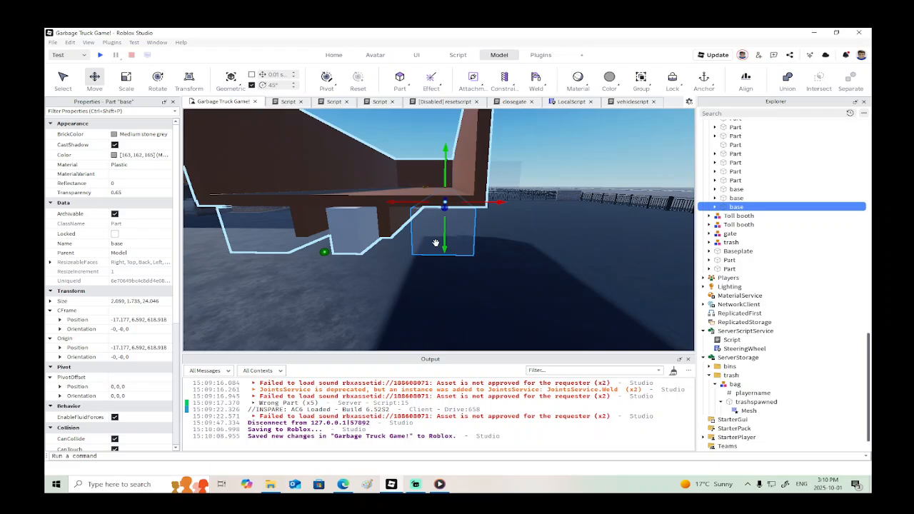
{"action": "scroll", "coordinate": [393, 253], "scroll_direction": "down", "scroll_amount": 5}
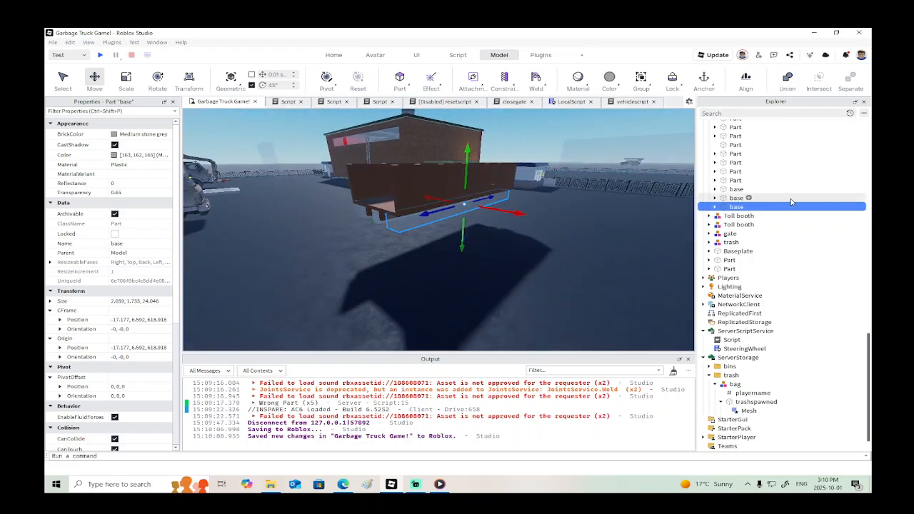
{"action": "scroll", "coordinate": [790, 203], "scroll_direction": "up", "scroll_amount": 4}
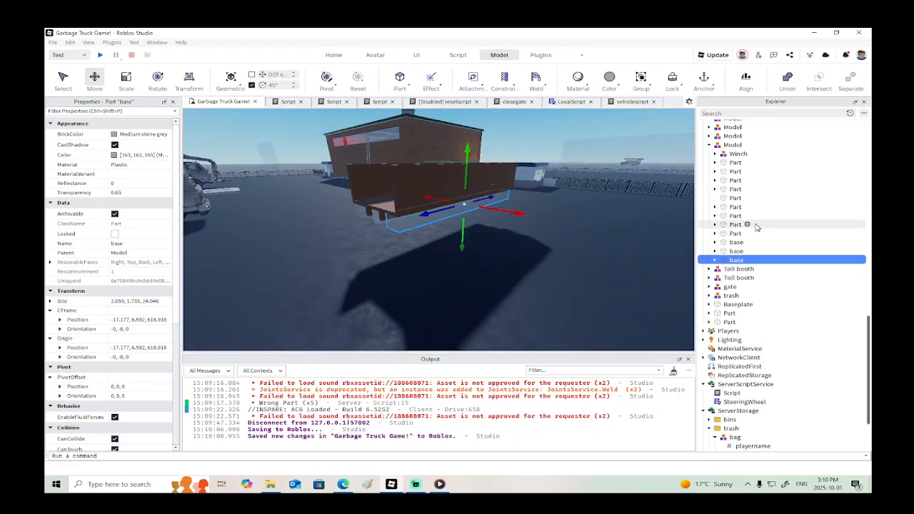
{"action": "left_click", "coordinate": [729, 163], "text": "shift"}
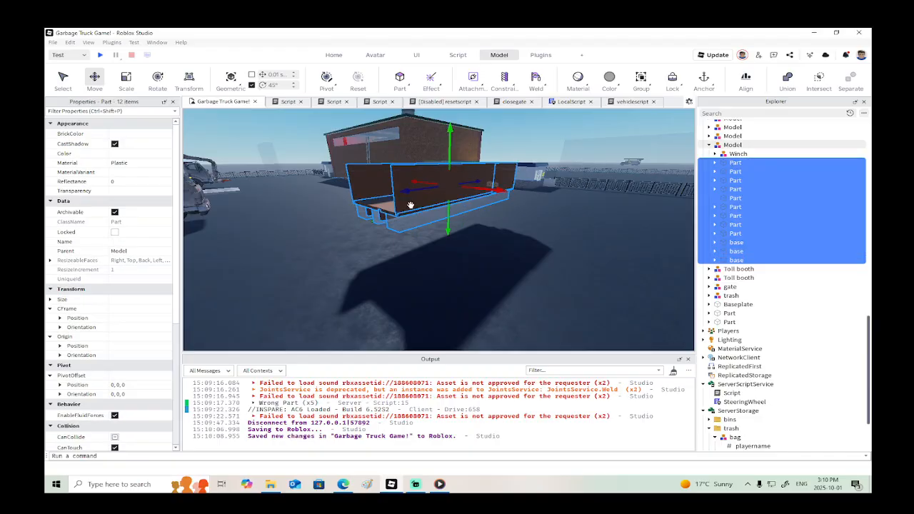
{"action": "left_click", "coordinate": [788, 81]}
Step: Move the container union about 33.1 studs along Z and 22.6 studs along X beside the warehouse, and set its Transparency to 0
{"action": "right_click_drag", "start_coordinate": [595, 171], "coordinate": [505, 171]}
{"action": "left_click_drag", "start_coordinate": [504, 171], "coordinate": [565, 160]}
{"action": "right_click_drag", "start_coordinate": [564, 161], "coordinate": [516, 183]}
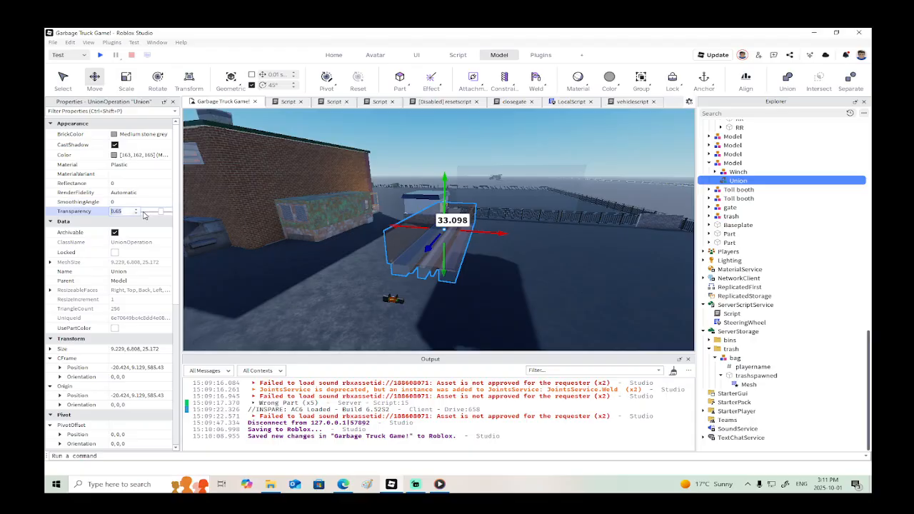
{"action": "left_click_drag", "start_coordinate": [161, 215], "coordinate": [135, 215]}
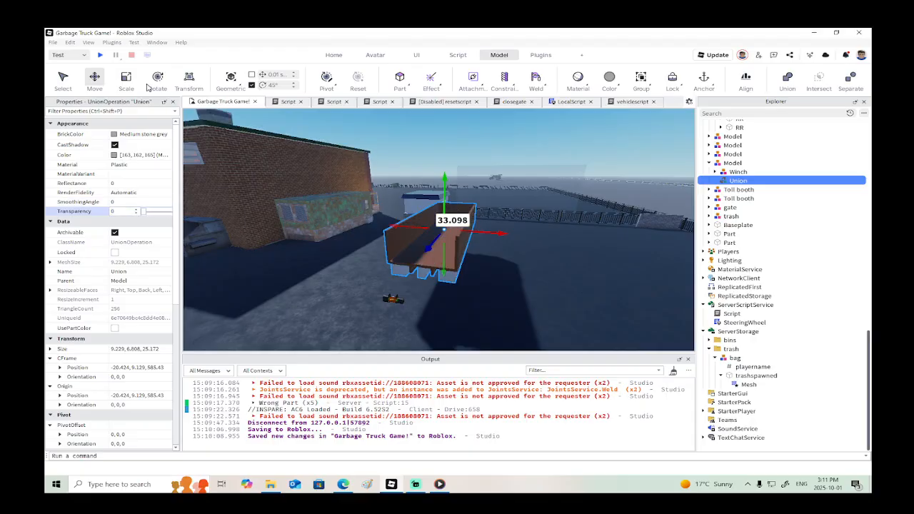
{"action": "left_click_drag", "start_coordinate": [403, 227], "coordinate": [512, 299]}
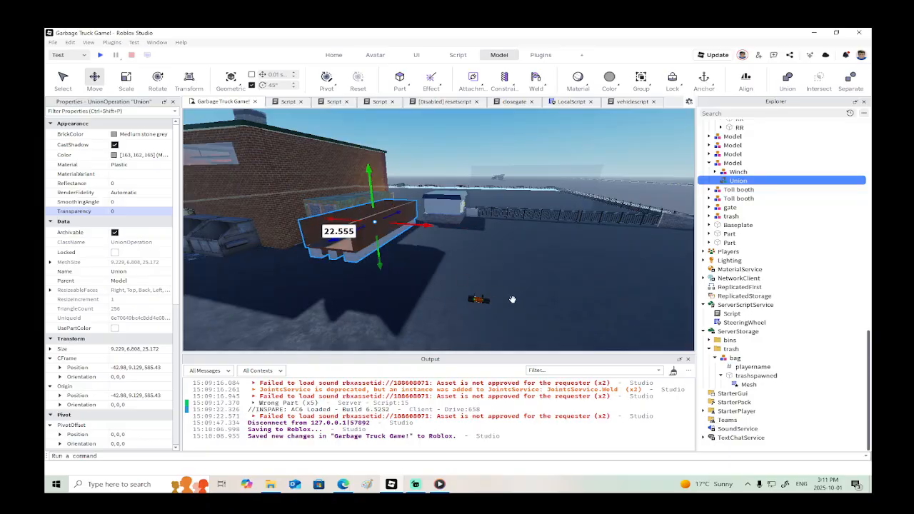
Step: Delete the leftover Winch model from the copied container model
{"action": "left_click", "coordinate": [478, 296]}
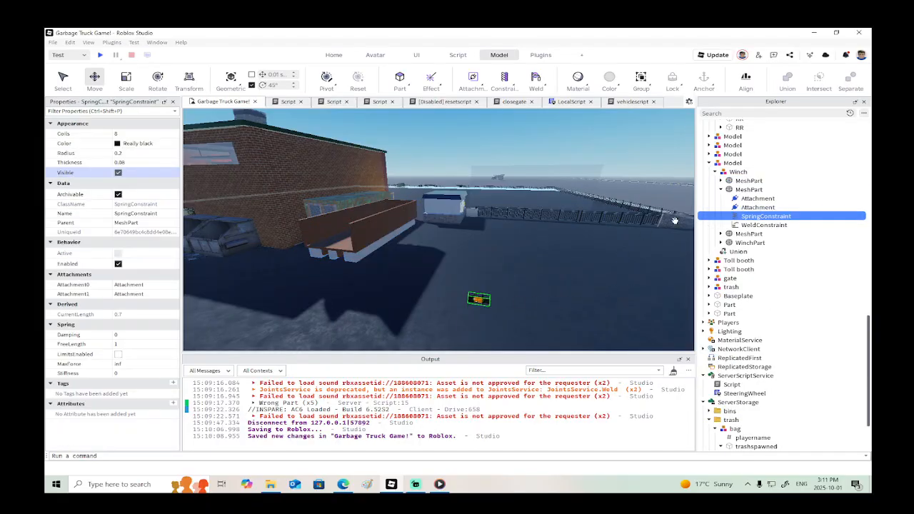
{"action": "left_click", "coordinate": [734, 172]}
{"action": "key", "text": "Delete"}
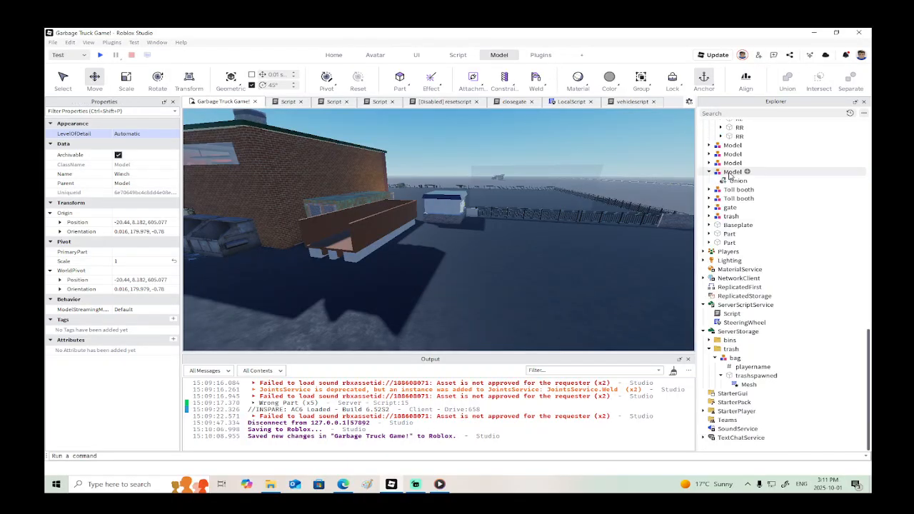
Step: Lower the container union about 5.6 studs so it rests on the ground
{"action": "left_click", "coordinate": [377, 229]}
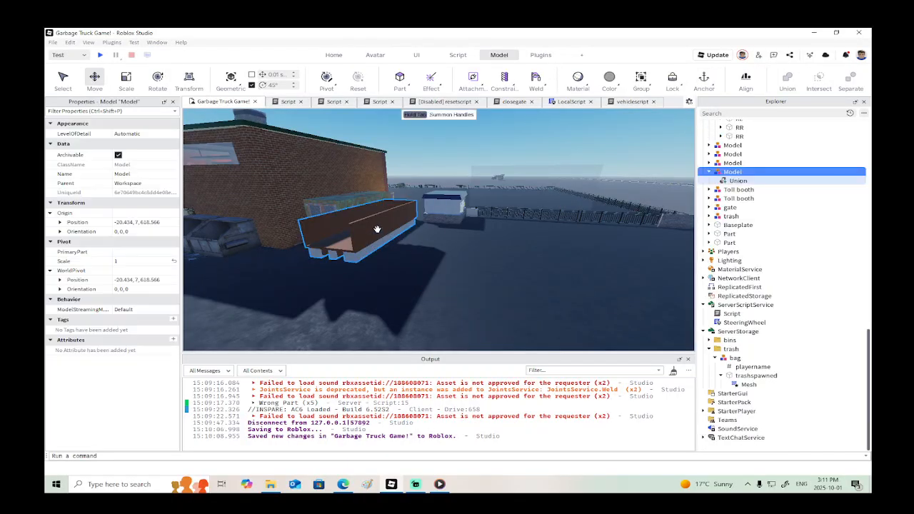
{"action": "left_click", "coordinate": [100, 78]}
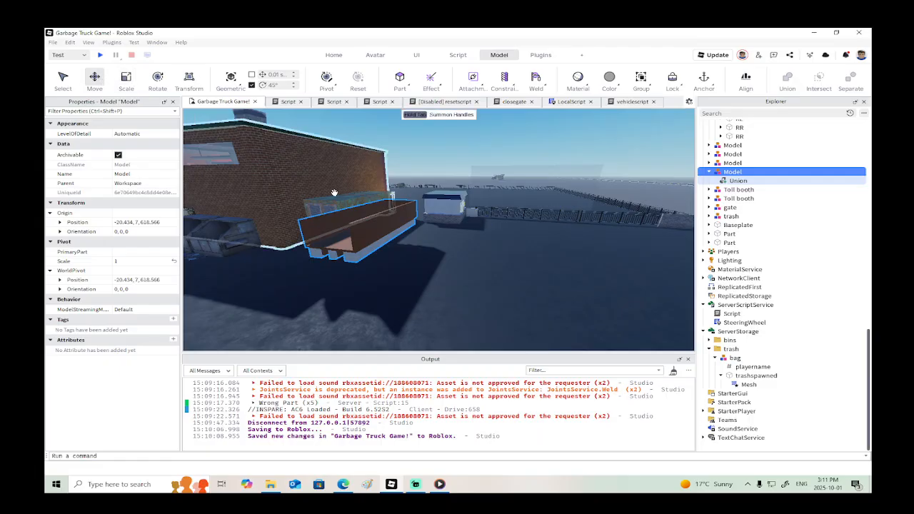
{"action": "left_click", "coordinate": [732, 181]}
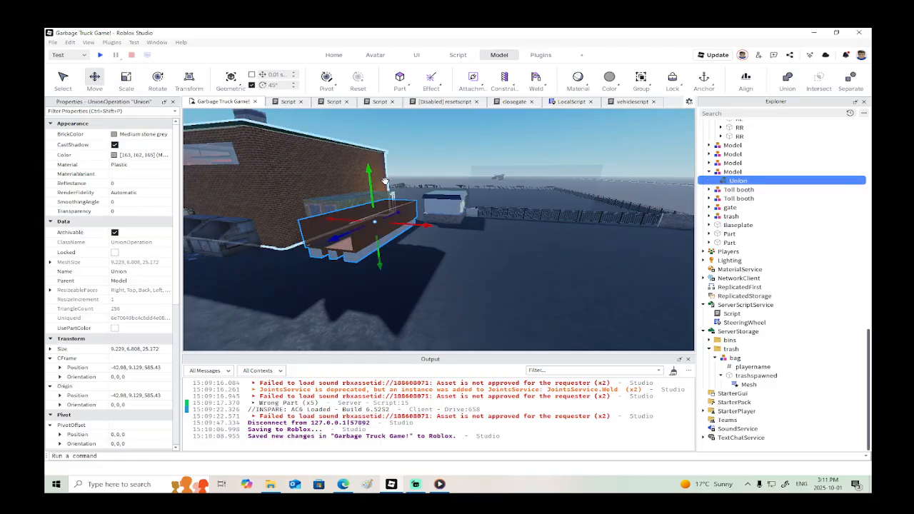
{"action": "left_click_drag", "start_coordinate": [369, 166], "coordinate": [367, 195]}
{"action": "left_click", "coordinate": [733, 172]}
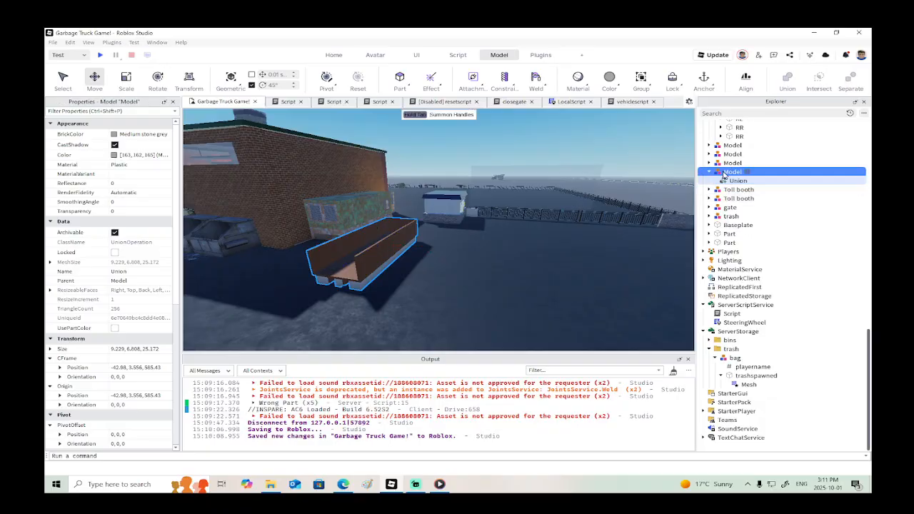
Step: Move the container union about 16.7 studs along X and 188.1 studs along Z, toward the yard's far fence
{"action": "key", "text": "d"}
{"action": "right_click_drag", "start_coordinate": [549, 217], "coordinate": [532, 243]}
{"action": "key", "text": "s"}
{"action": "left_click", "coordinate": [723, 184]}
{"action": "key", "text": "w"}
{"action": "key", "text": "a"}
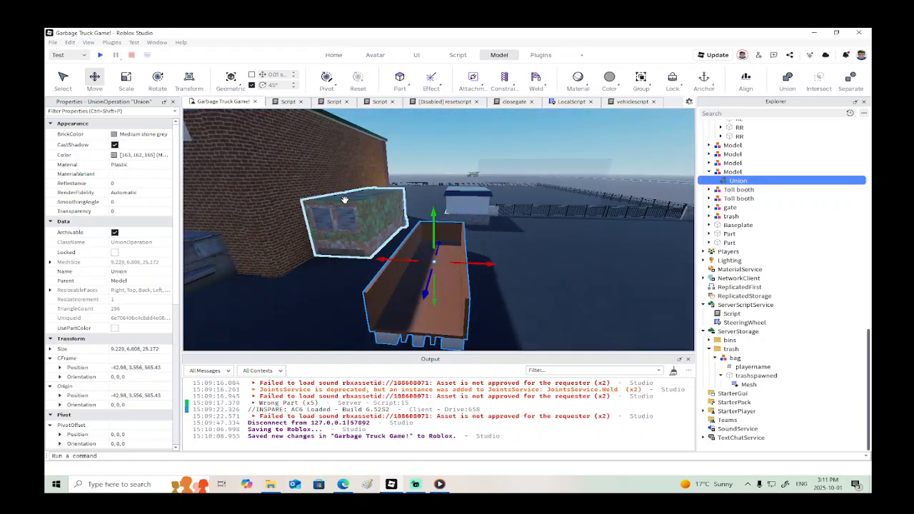
{"action": "key", "text": "s"}
{"action": "right_click_drag", "start_coordinate": [465, 245], "coordinate": [467, 245]}
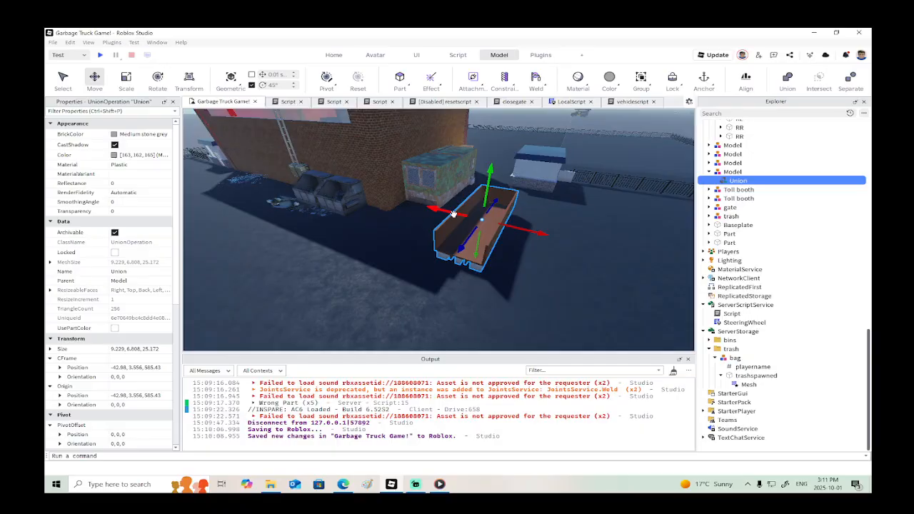
{"action": "left_click_drag", "start_coordinate": [453, 214], "coordinate": [388, 202]}
{"action": "key", "text": "d"}
{"action": "right_click_drag", "start_coordinate": [373, 210], "coordinate": [381, 225]}
{"action": "left_click_drag", "start_coordinate": [371, 233], "coordinate": [624, 177]}
{"action": "right_click_drag", "start_coordinate": [625, 177], "coordinate": [619, 181]}
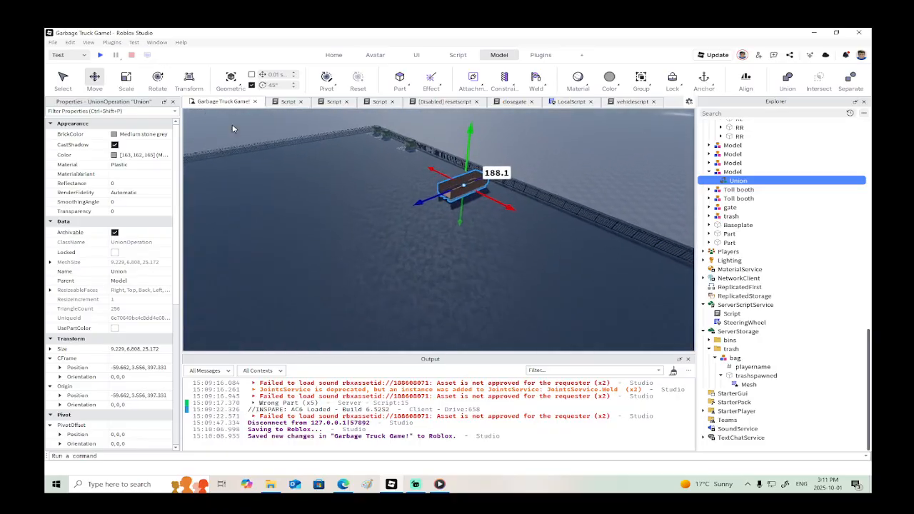
Step: Rotate the container union 90 degrees about its vertical axis
{"action": "left_click_drag", "start_coordinate": [465, 202], "coordinate": [519, 182]}
{"action": "right_click_drag", "start_coordinate": [519, 183], "coordinate": [511, 187]}
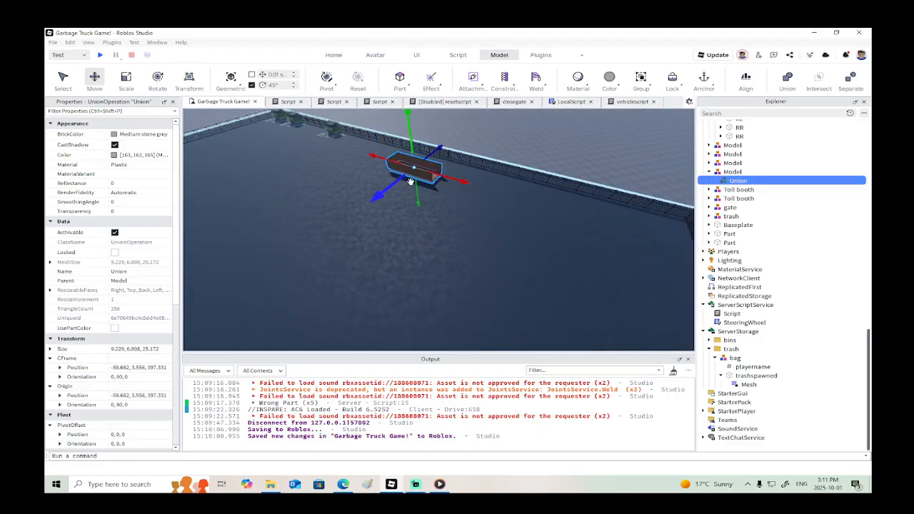
Step: Move the container union about 31.6 studs along X and about -12 studs along Z, close to the yard's fence
{"action": "left_click_drag", "start_coordinate": [465, 184], "coordinate": [534, 199]}
{"action": "right_click_drag", "start_coordinate": [534, 200], "coordinate": [518, 206]}
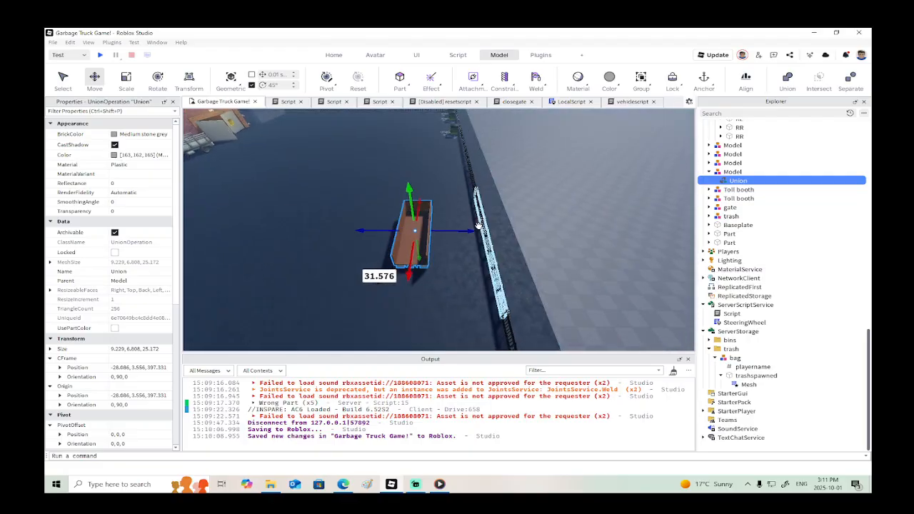
{"action": "left_click_drag", "start_coordinate": [464, 228], "coordinate": [507, 234]}
{"action": "right_click_drag", "start_coordinate": [506, 234], "coordinate": [506, 234]}
{"action": "right_click", "coordinate": [452, 260]}
Step: Duplicate the container union and move the copy about 38.7 studs along X, in line with the original beside the fence
{"action": "left_click", "coordinate": [482, 93]}
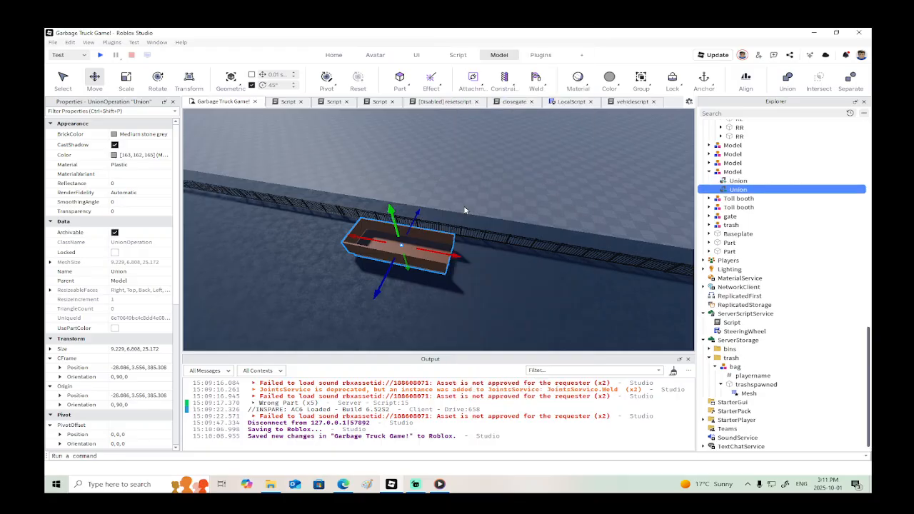
{"action": "left_click_drag", "start_coordinate": [457, 257], "coordinate": [543, 269]}
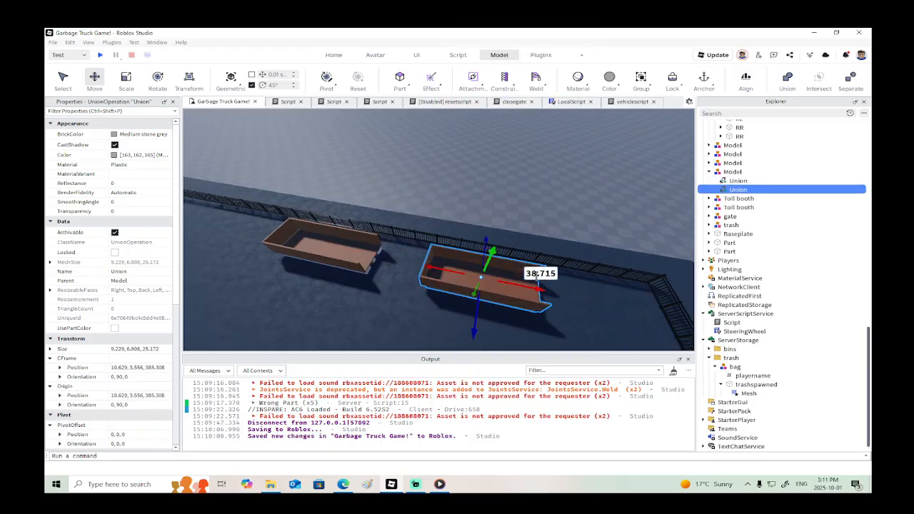
{"action": "right_click_drag", "start_coordinate": [543, 269], "coordinate": [457, 293]}
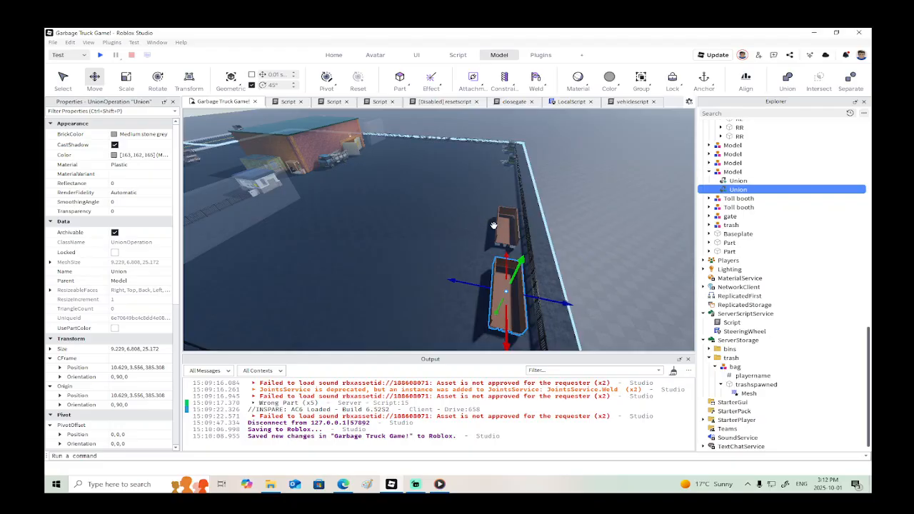
Step: Examine the overall yard layout from above, including the containers by the fence, the building, the parked trucks and the road
{"action": "right_click_drag", "start_coordinate": [423, 230], "coordinate": [480, 211]}
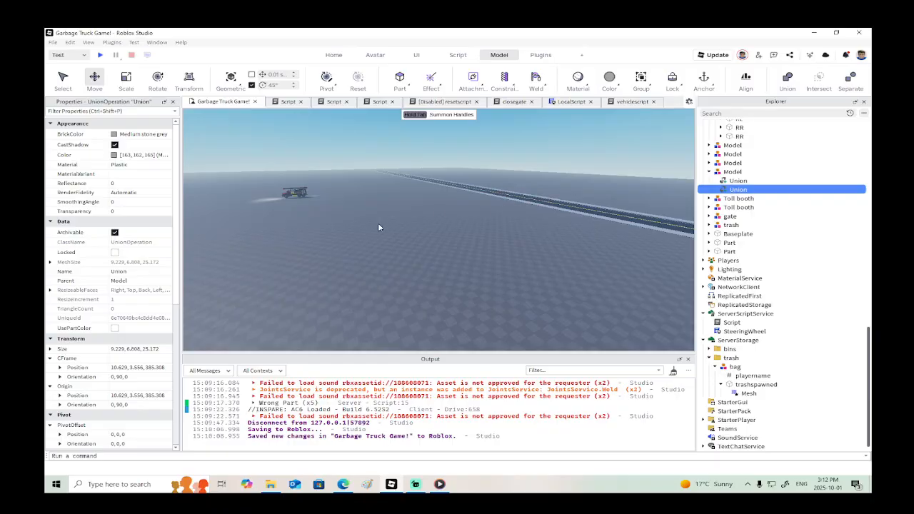
{"action": "right_click_drag", "start_coordinate": [379, 225], "coordinate": [425, 222]}
{"action": "key", "text": "w"}
{"action": "scroll", "coordinate": [400, 220], "scroll_direction": "down", "scroll_amount": 8}
{"action": "scroll", "coordinate": [398, 215], "scroll_direction": "up", "scroll_amount": 10}
{"action": "scroll", "coordinate": [424, 223], "scroll_direction": "down", "scroll_amount": 8}
{"action": "scroll", "coordinate": [425, 222], "scroll_direction": "down", "scroll_amount": 5}
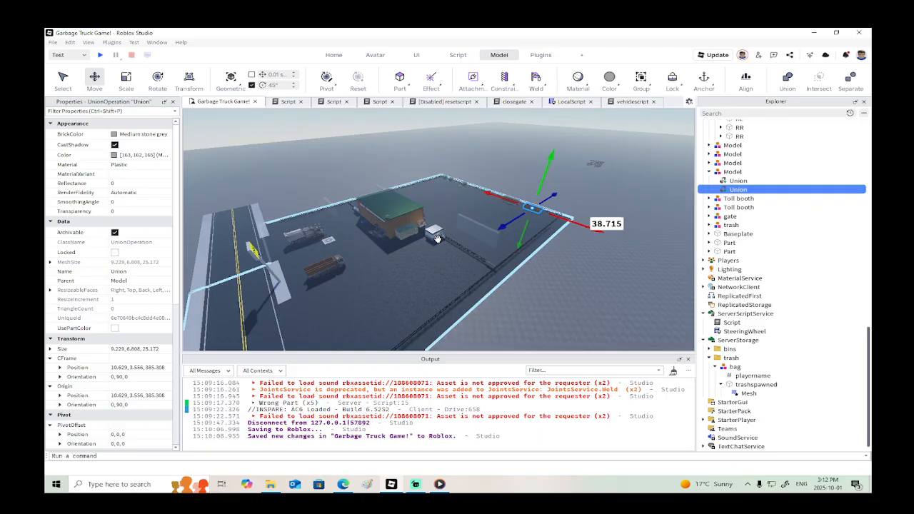
{"action": "right_click_drag", "start_coordinate": [467, 227], "coordinate": [467, 227]}
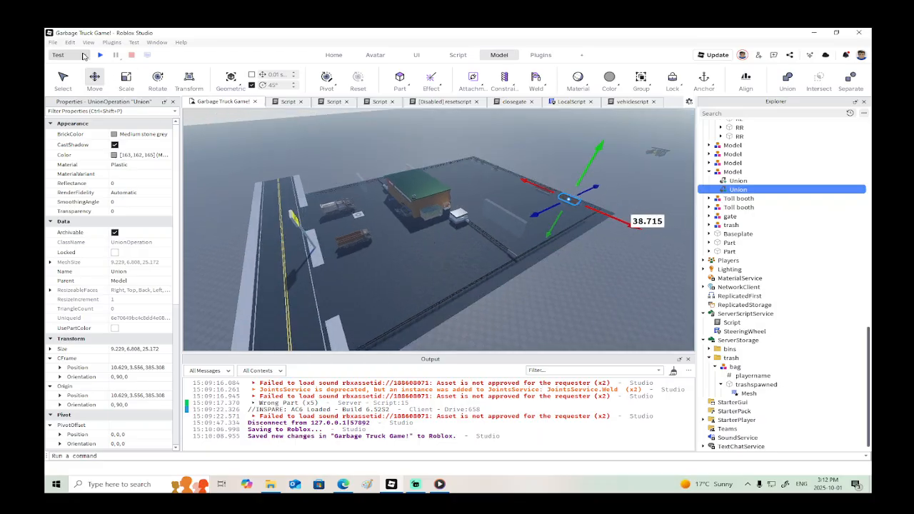
{"action": "mouse_move", "coordinate": [413, 485]}
{"action": "left_click", "coordinate": [419, 452]}
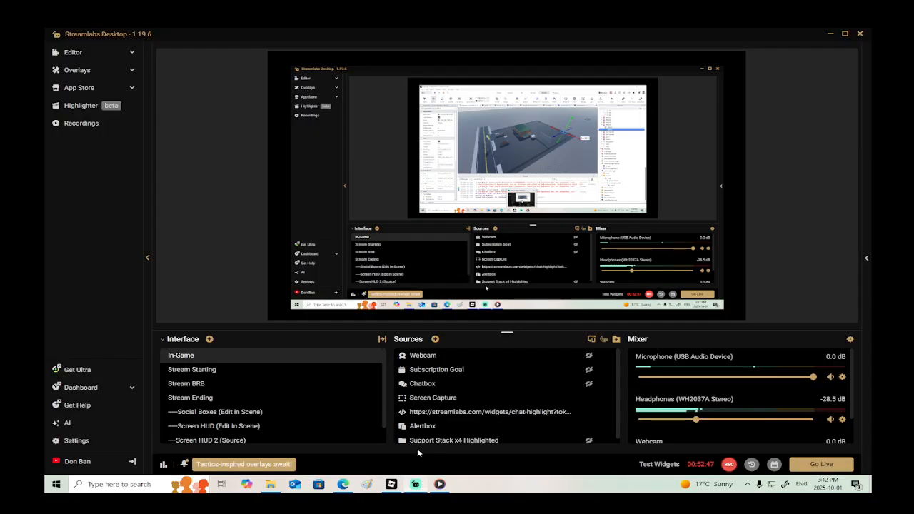